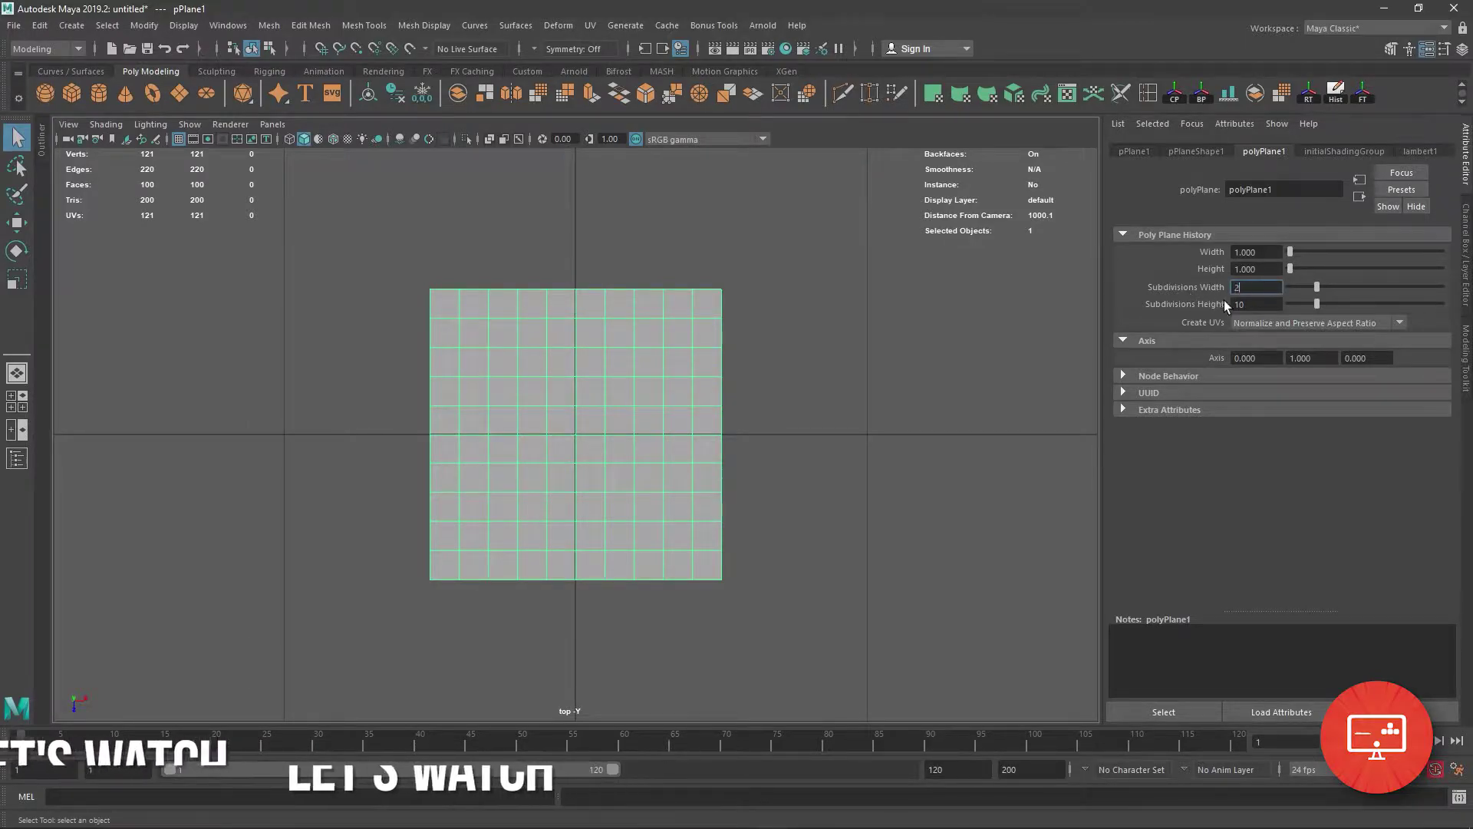
# Set the plane's subdivisions to 2 in width and 4 in height.
pyautogui.write('2')
pyautogui.press('Tab')
pyautogui.write('2')
pyautogui.press('Return')
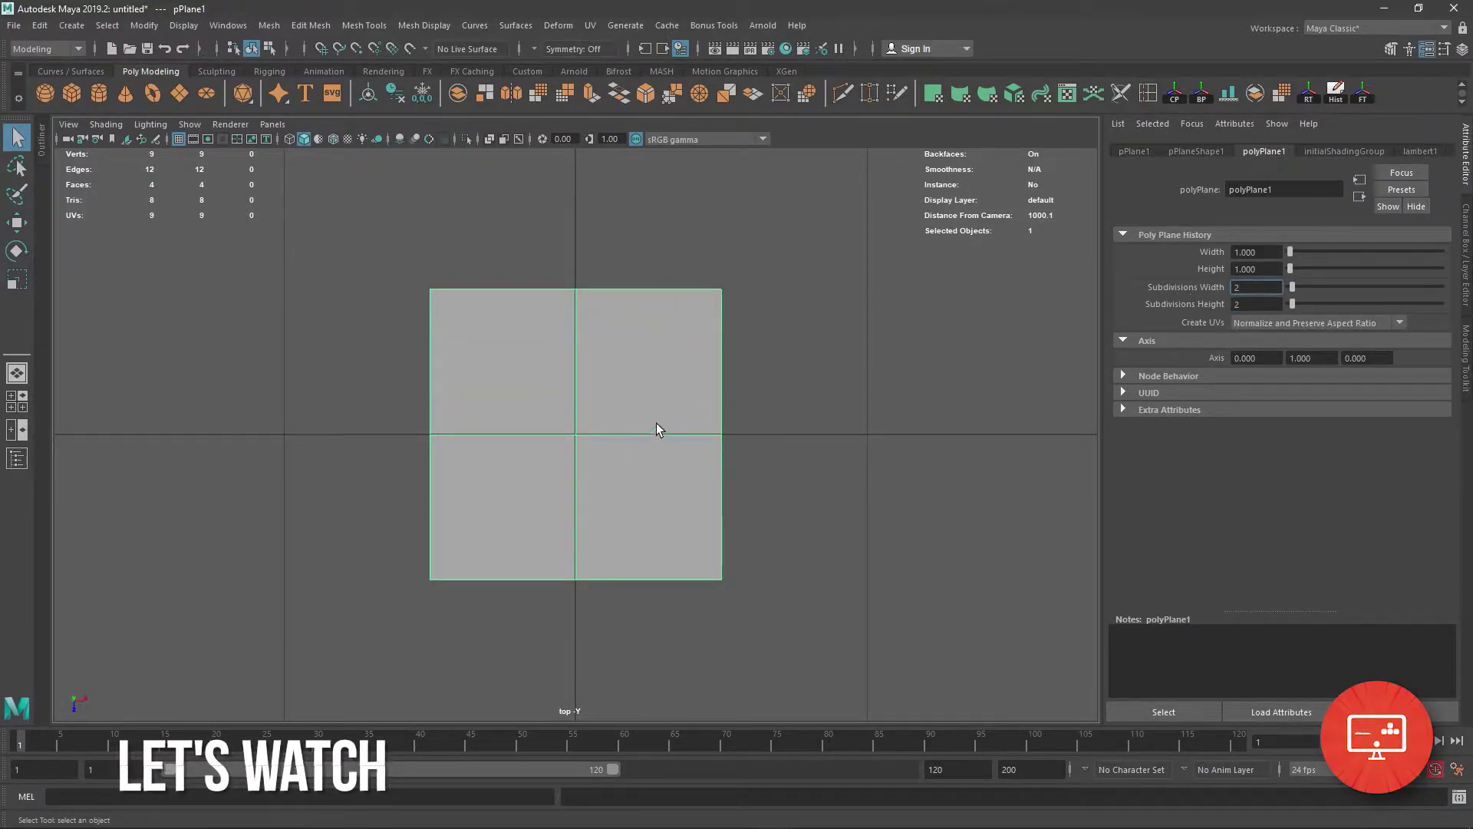
pyautogui.scroll(-5, 658, 421)
pyautogui.scroll(1, 590, 457)
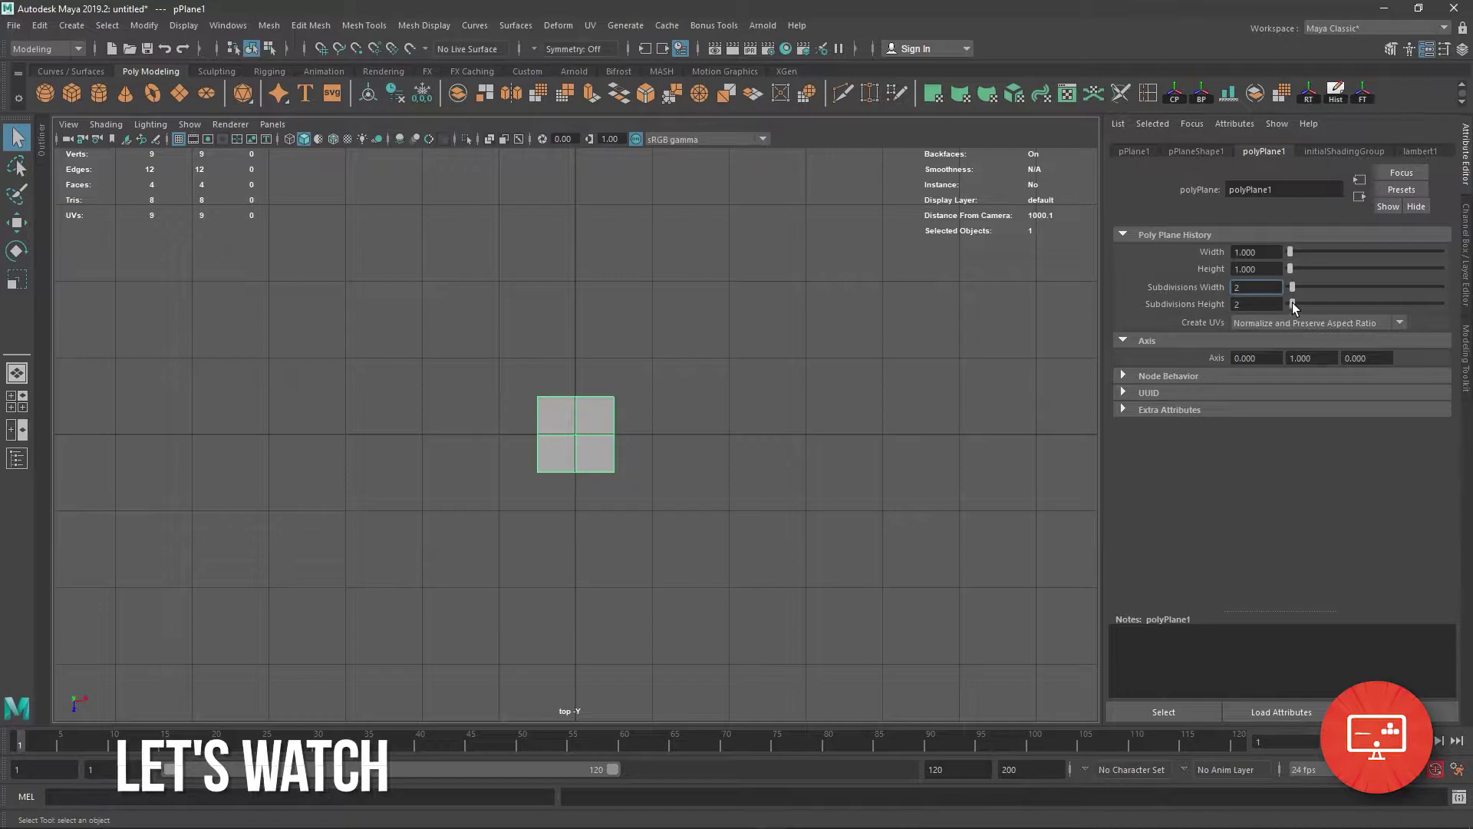
pyautogui.moveTo(1296, 302); pyautogui.dragTo(1298, 305)
# Scale the plane into a tall rectangle, about twice as long as wide.
pyautogui.click(28, 283)
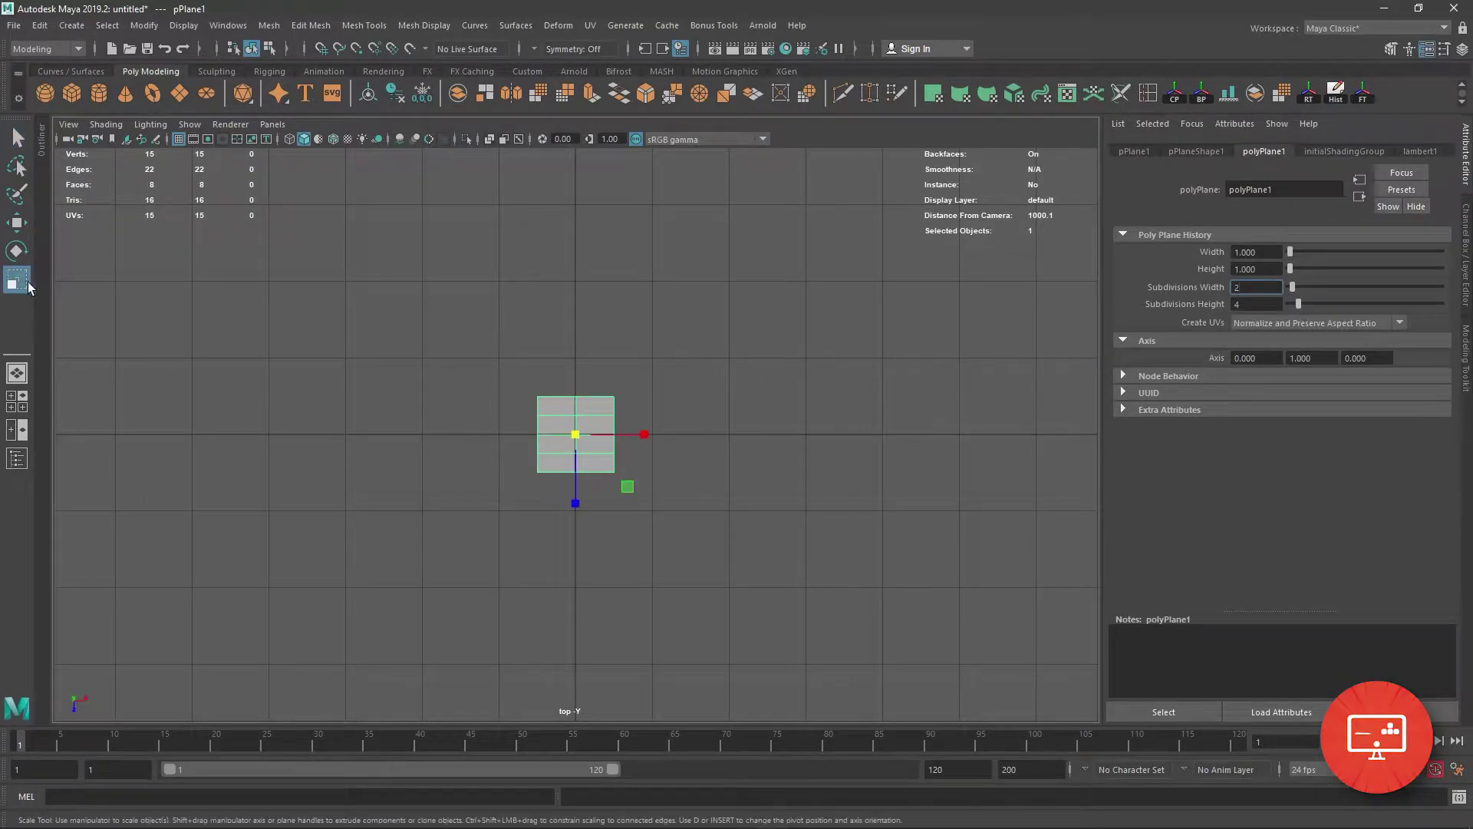
pyautogui.moveTo(581, 504); pyautogui.dragTo(583, 577)
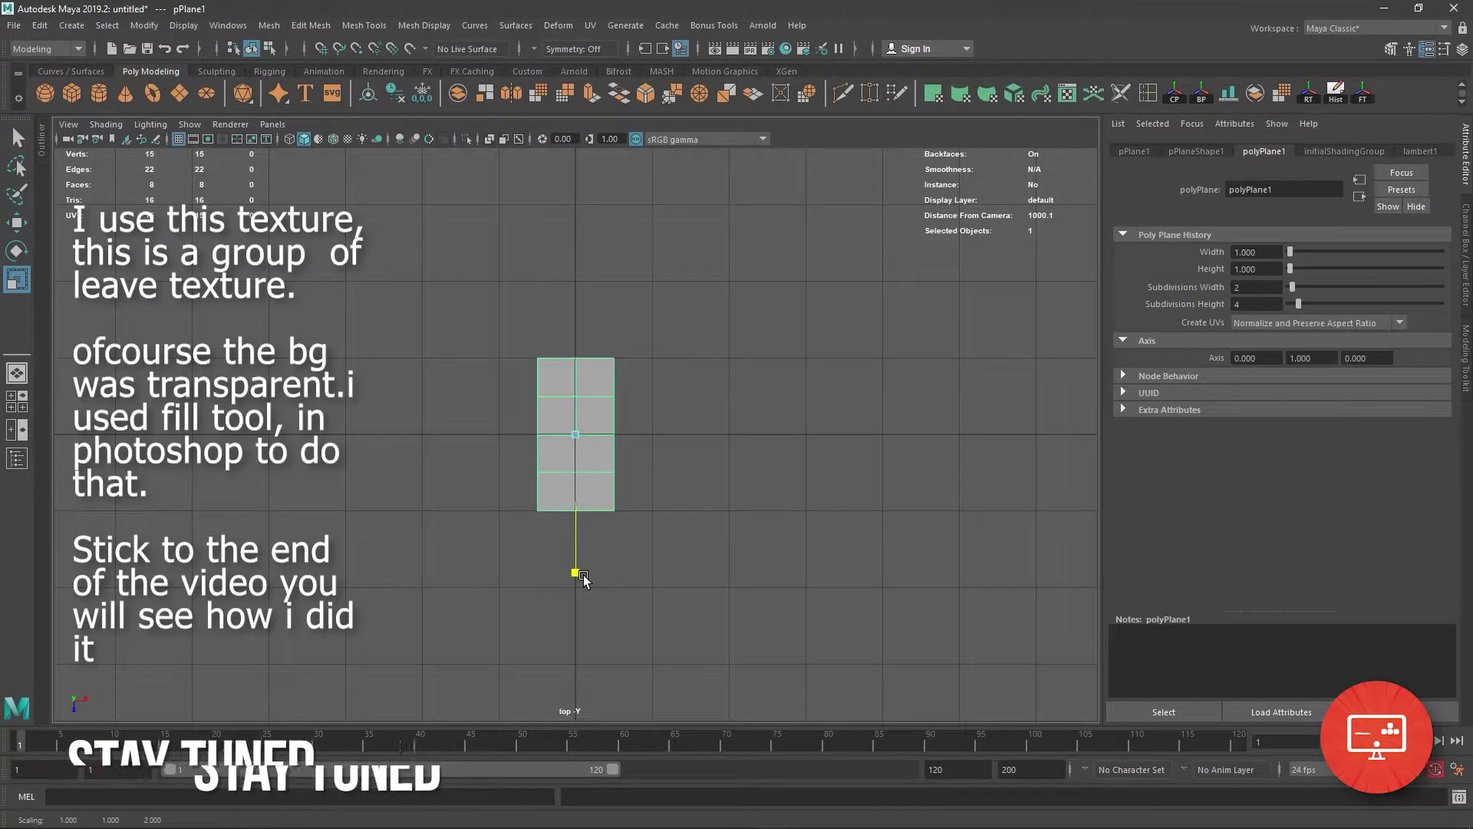
pyautogui.scroll(3, 666, 445)
pyautogui.scroll(2, 669, 449)
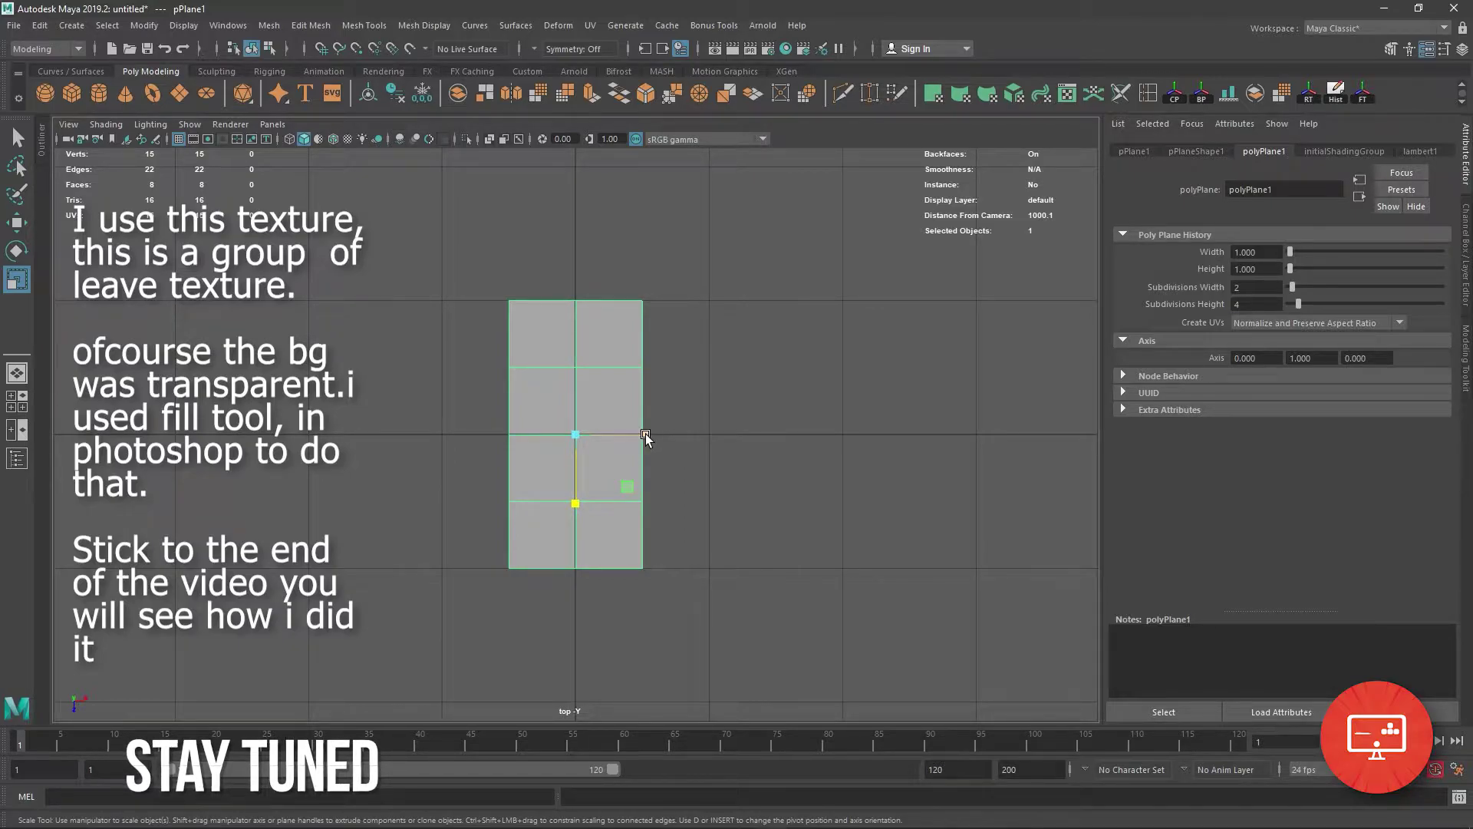
pyautogui.moveTo(646, 434); pyautogui.dragTo(658, 434)
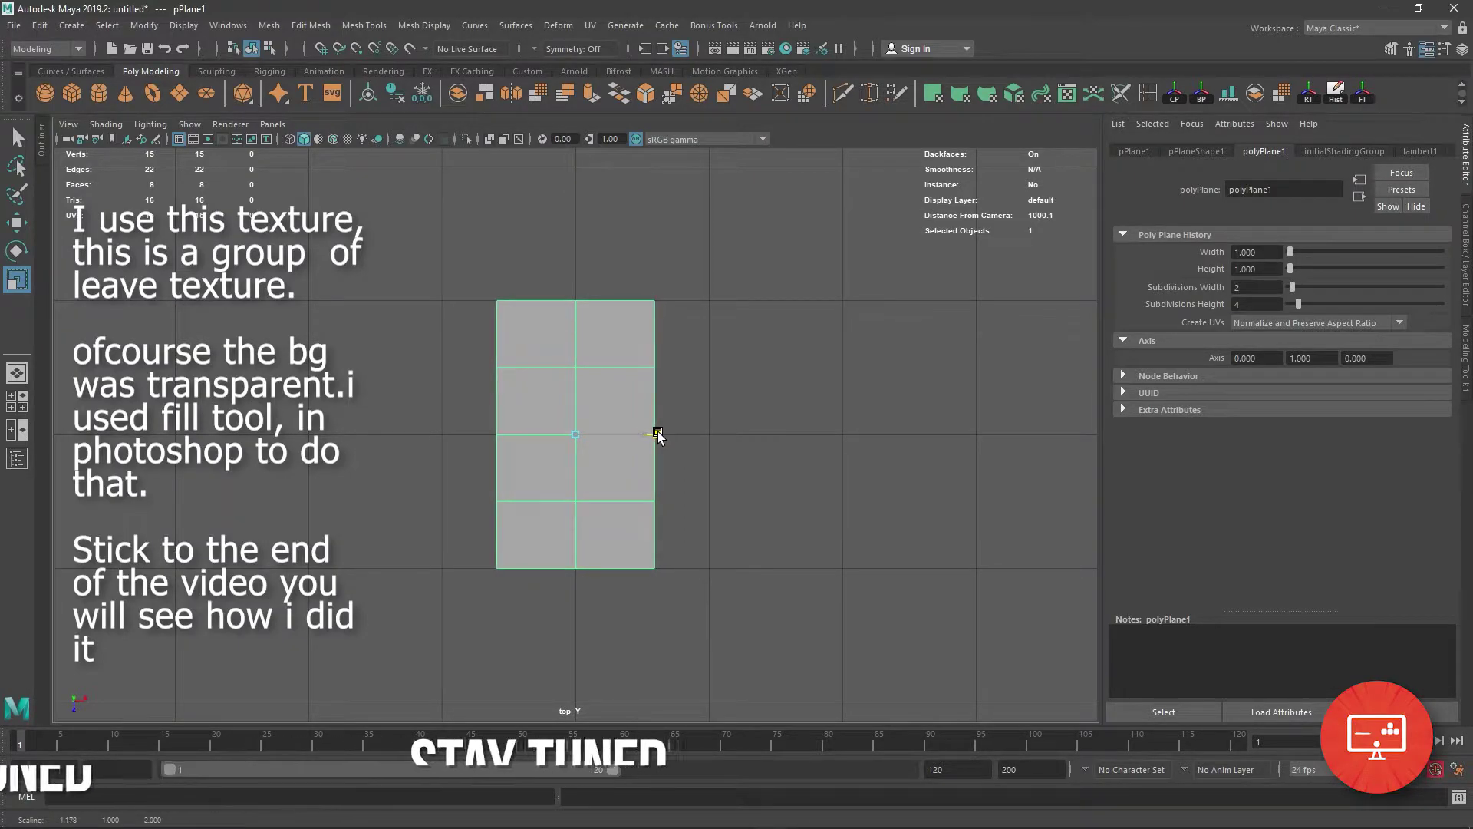
pyautogui.scroll(-5, 675, 491)
pyautogui.scroll(2, 675, 491)
# Duplicate the plane into a row of four evenly spaced copies along X.
pyautogui.scroll(2, 675, 491)
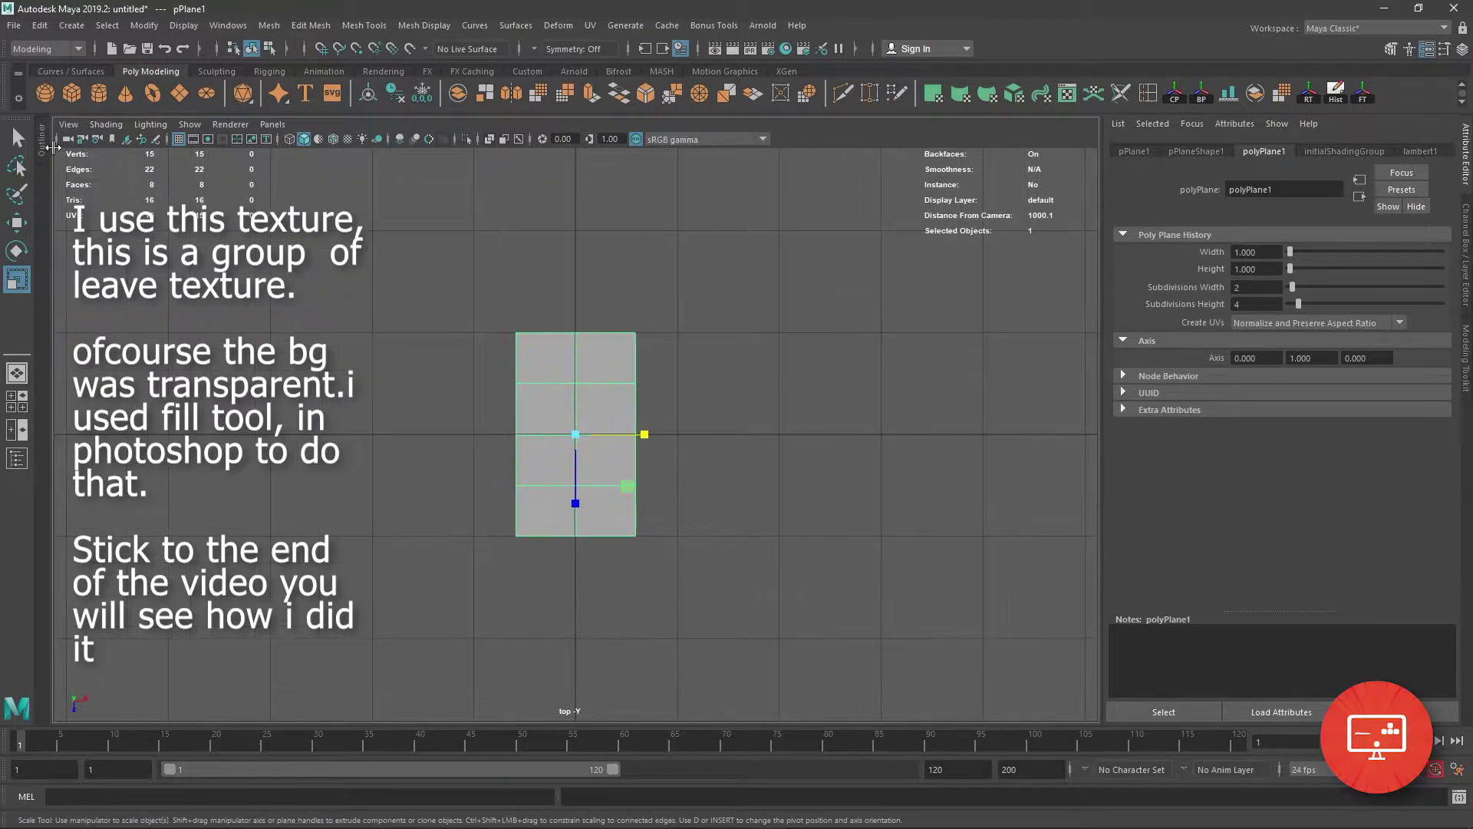
pyautogui.press('w')
pyautogui.press('space')
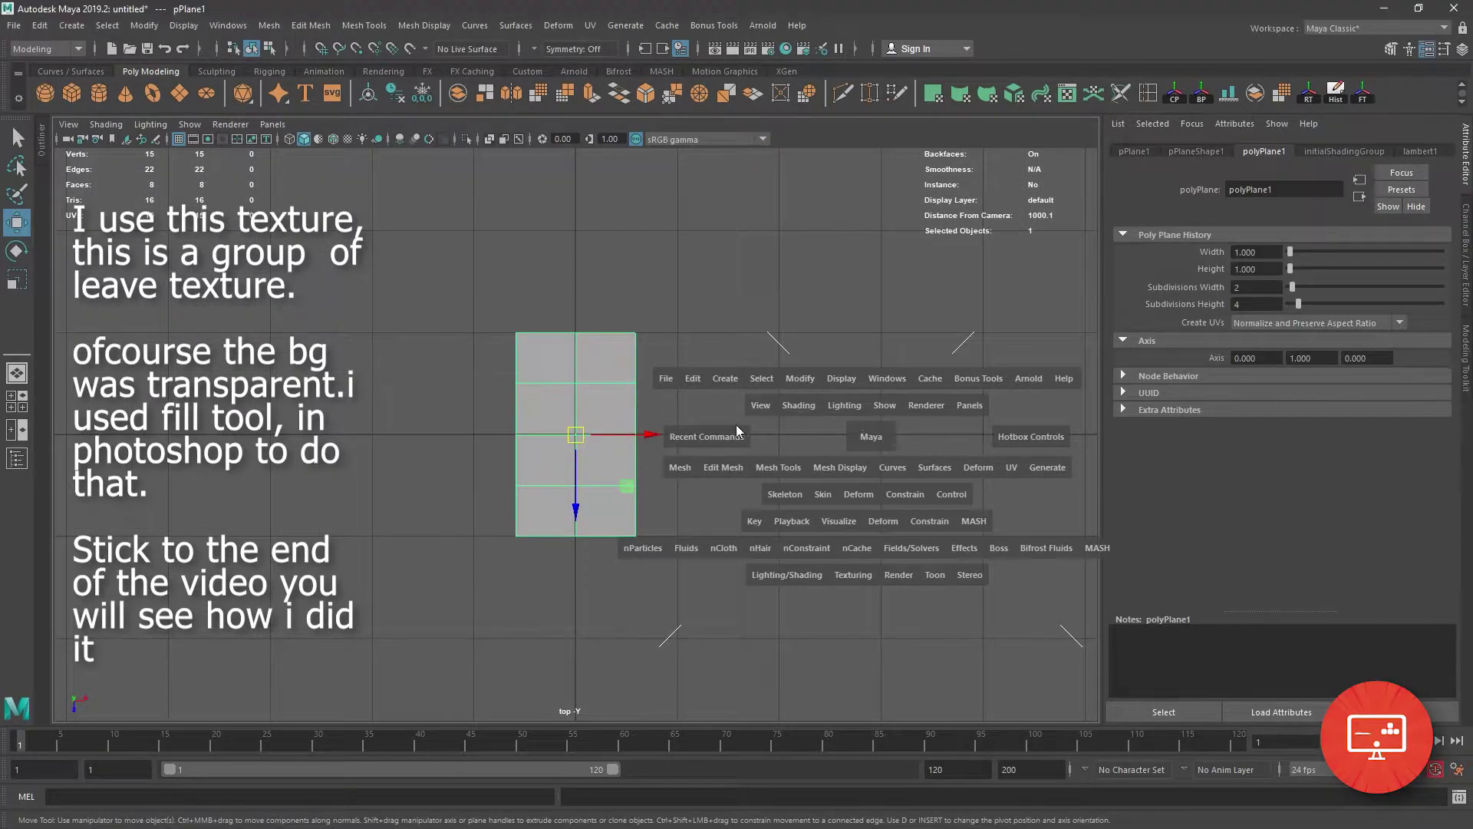
pyautogui.keyDown('alt'); pyautogui.moveTo(724, 402); pyautogui.dragTo(347, 404, button='middle'); pyautogui.keyUp('alt')
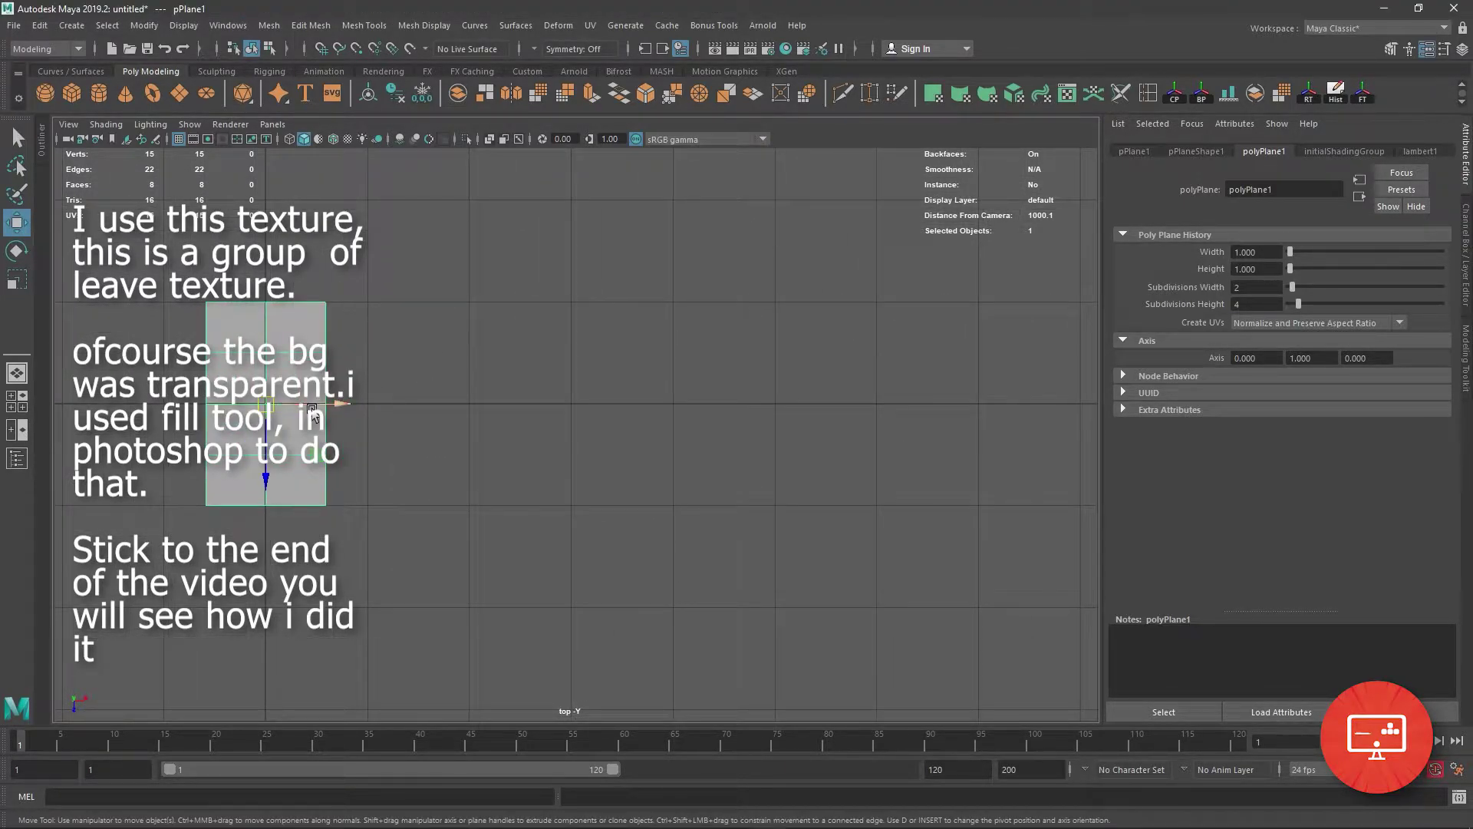
pyautogui.hotkey('ctrl', 'd')
pyautogui.moveTo(312, 407); pyautogui.dragTo(540, 406)
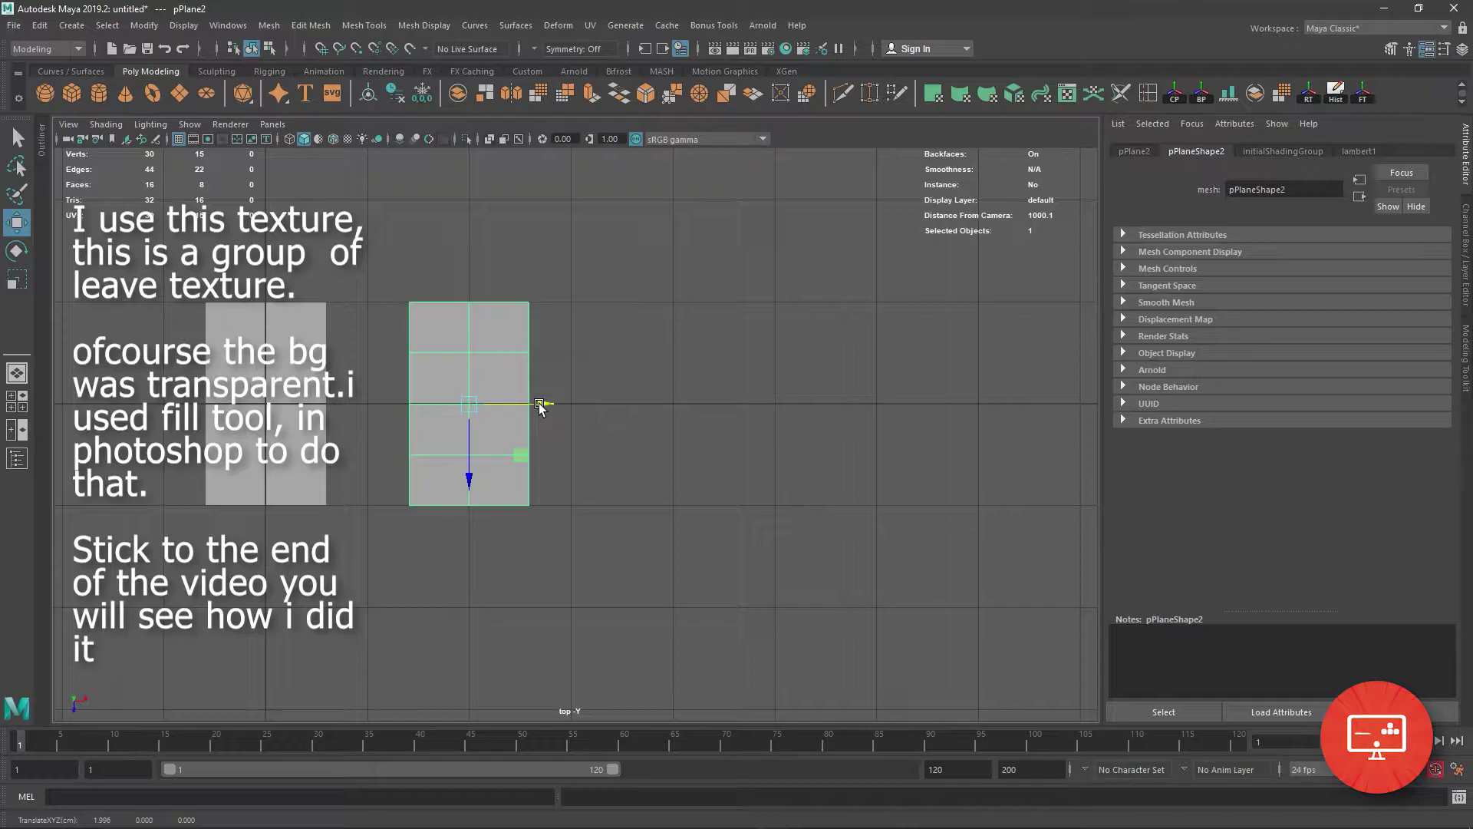
pyautogui.hotkey('shift', 'd')
pyautogui.hotkey('shift', 'd')
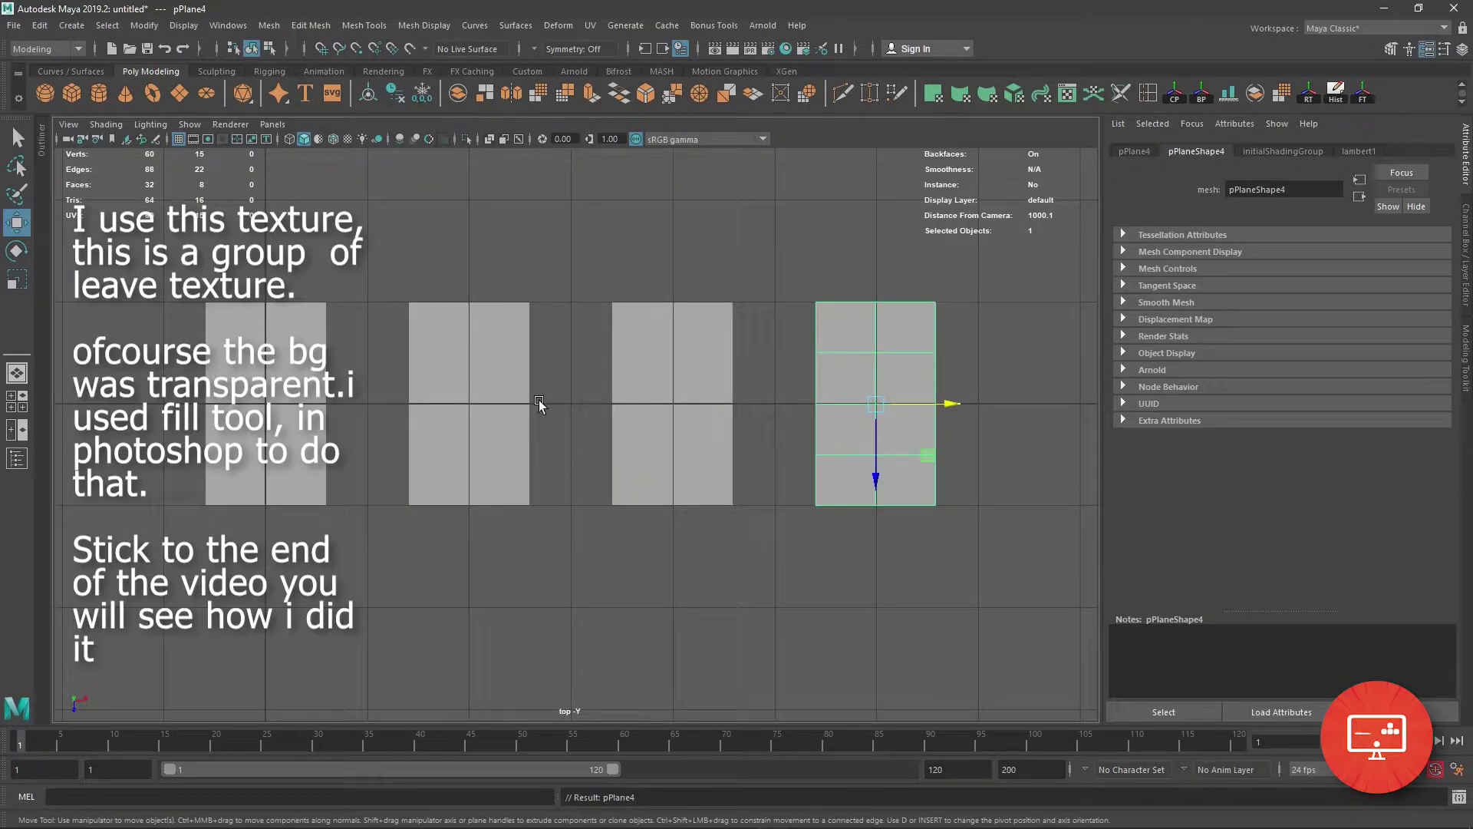
# Place a fifth copy below the row and frame all five planes.
pyautogui.keyDown('shift'); pyautogui.moveTo(875, 404); pyautogui.dragTo(370, 622); pyautogui.keyUp('shift')
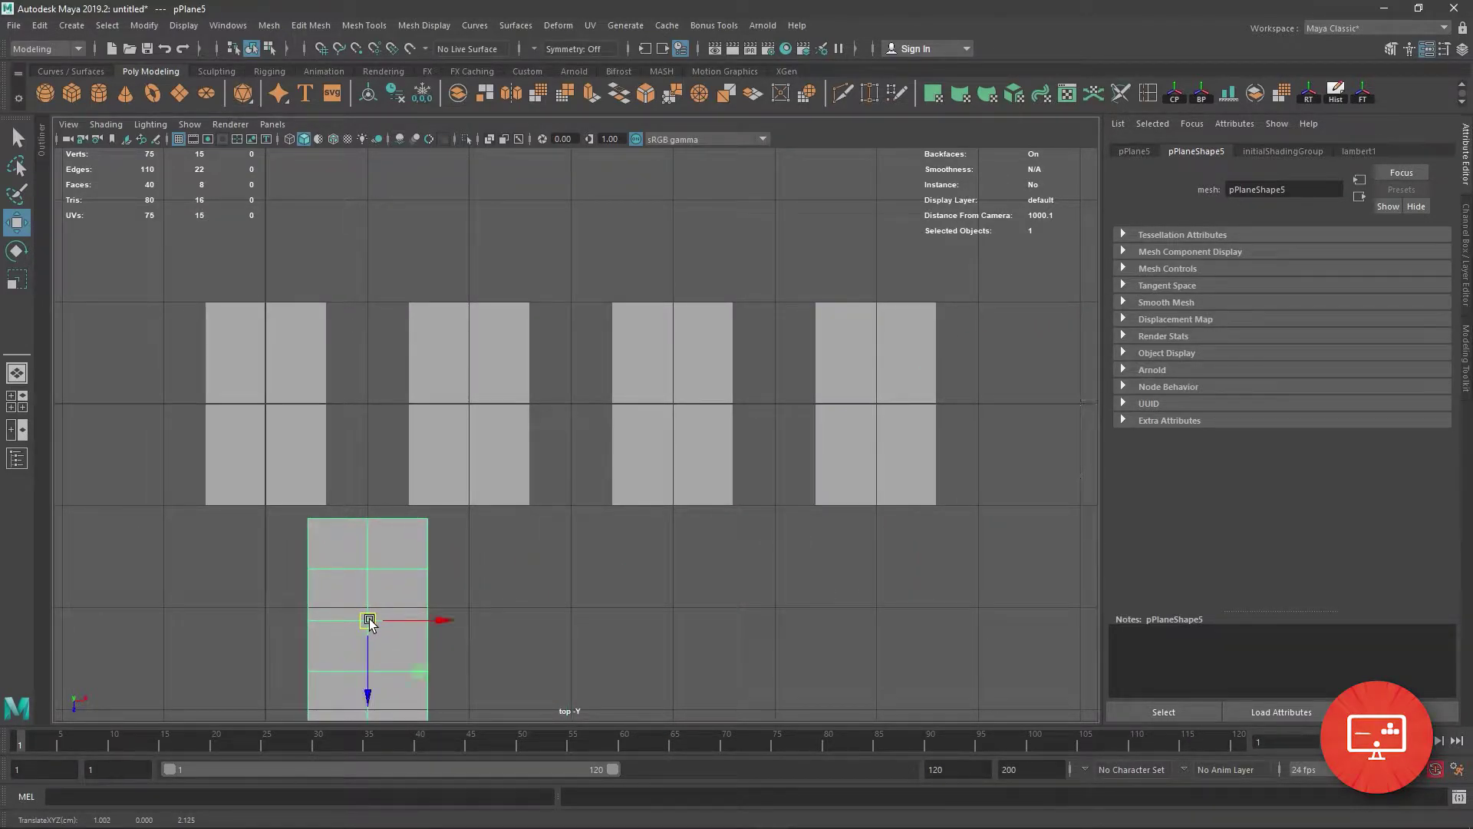
pyautogui.press('space')
pyautogui.moveTo(565, 577); pyautogui.dragTo(582, 535)
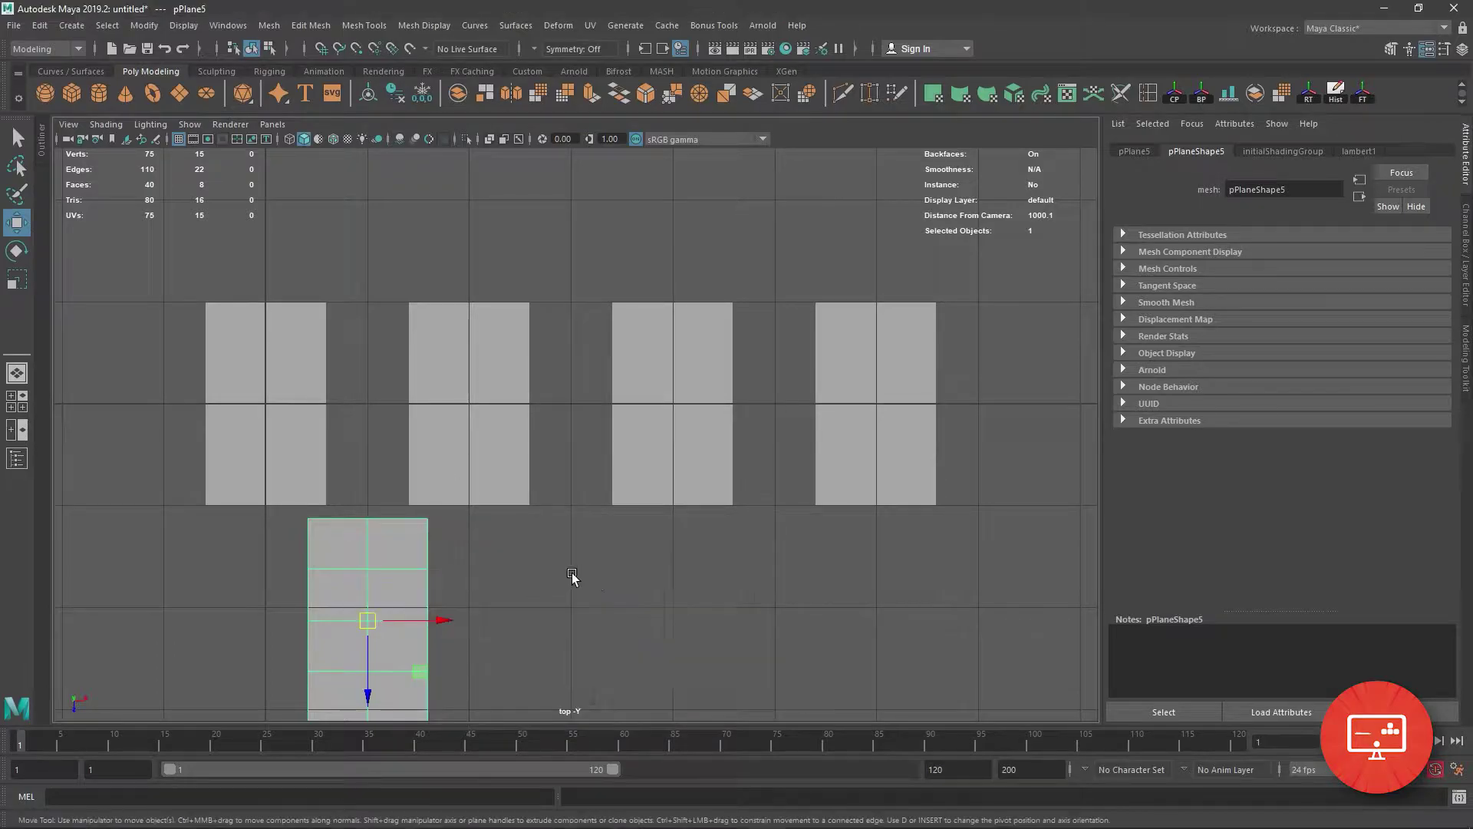
pyautogui.keyDown('alt'); pyautogui.moveTo(572, 579); pyautogui.dragTo(605, 426, button='middle'); pyautogui.keyUp('alt')
pyautogui.scroll(-3, 605, 426)
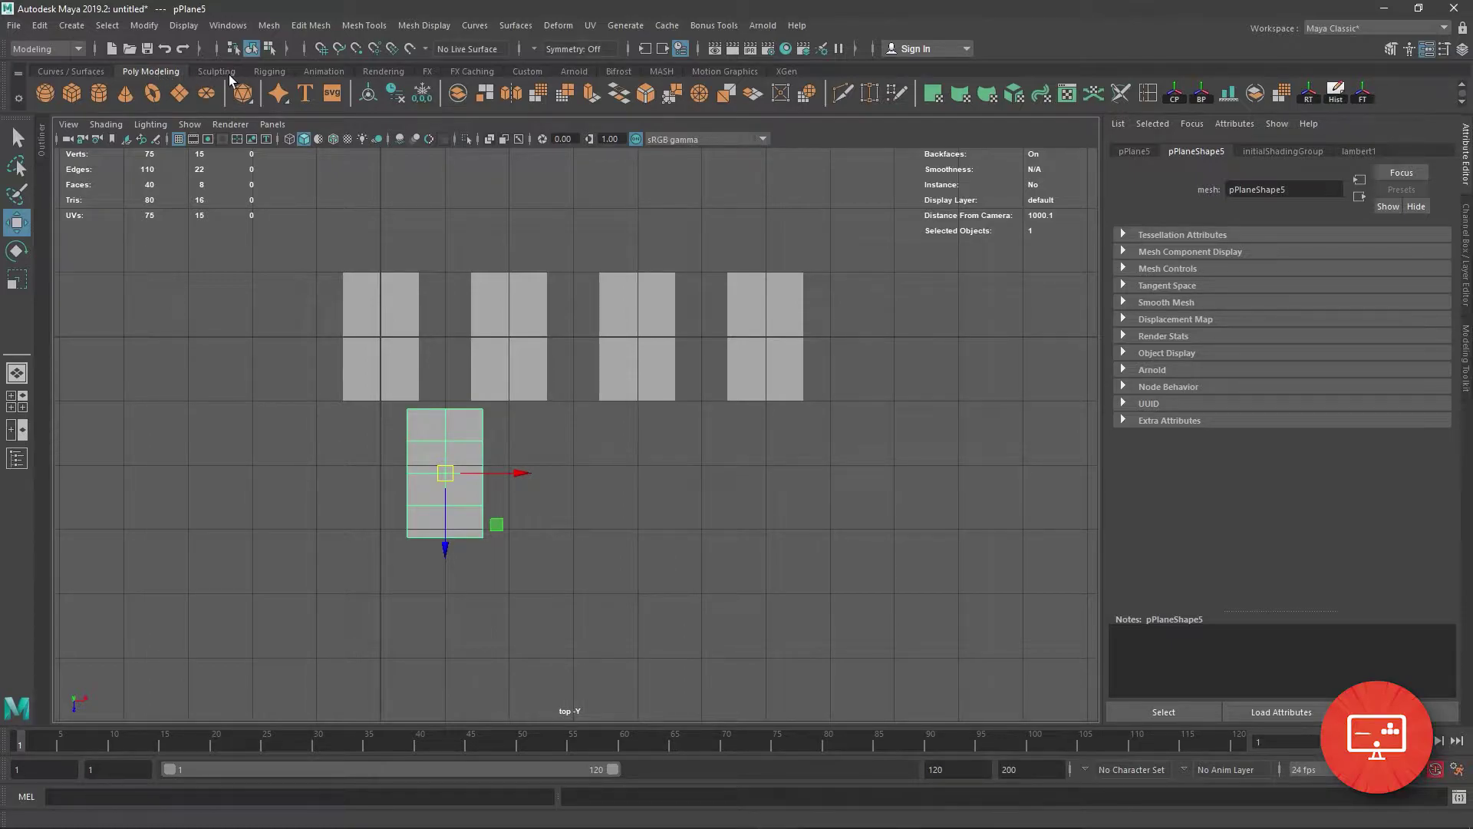
# Assign a new Arnold aiStandardSurface material to all five planes.
pyautogui.click(379, 428)
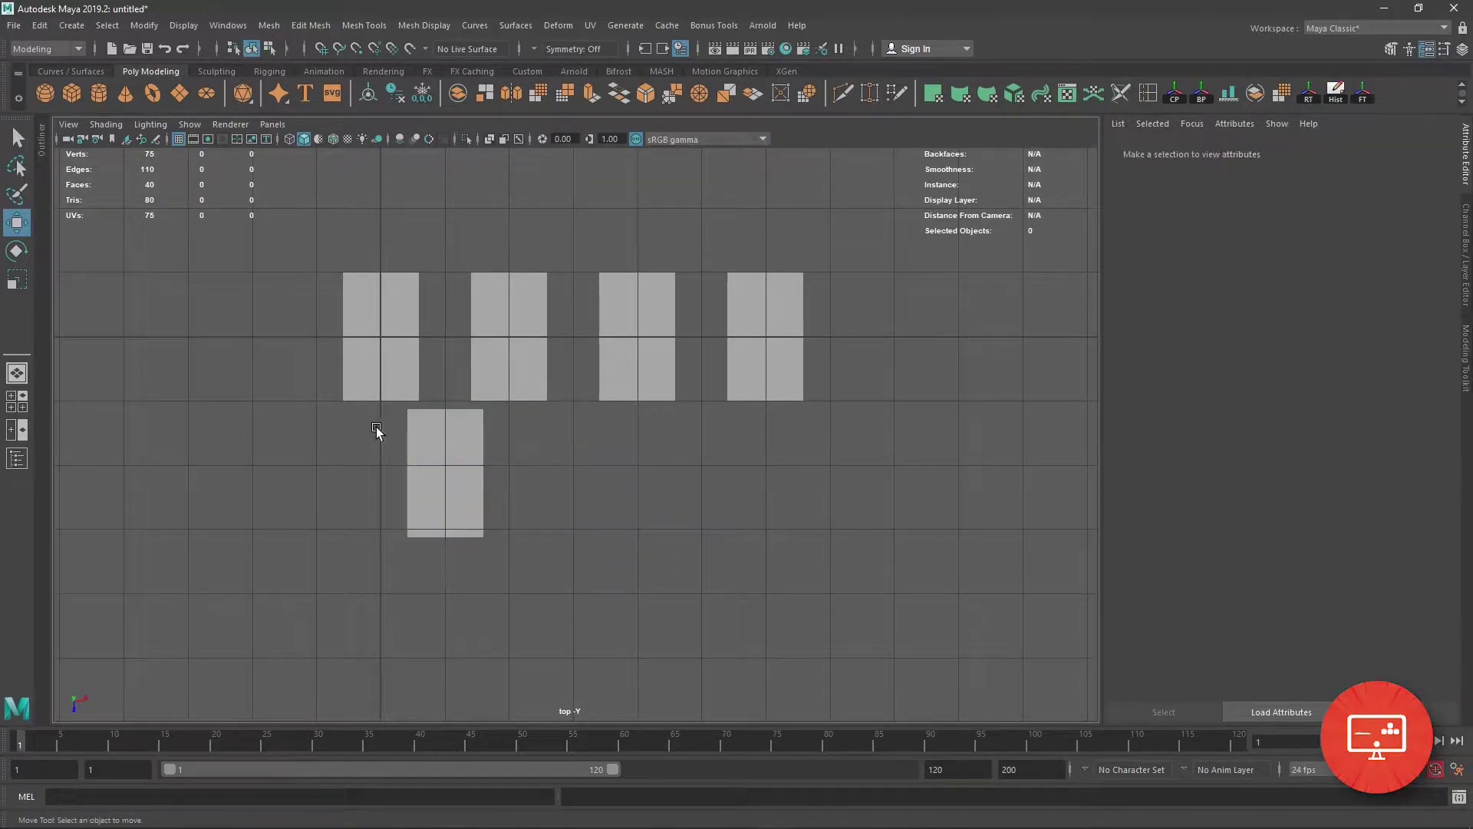
pyautogui.scroll(2, 411, 424)
pyautogui.moveTo(175, 202); pyautogui.dragTo(842, 546)
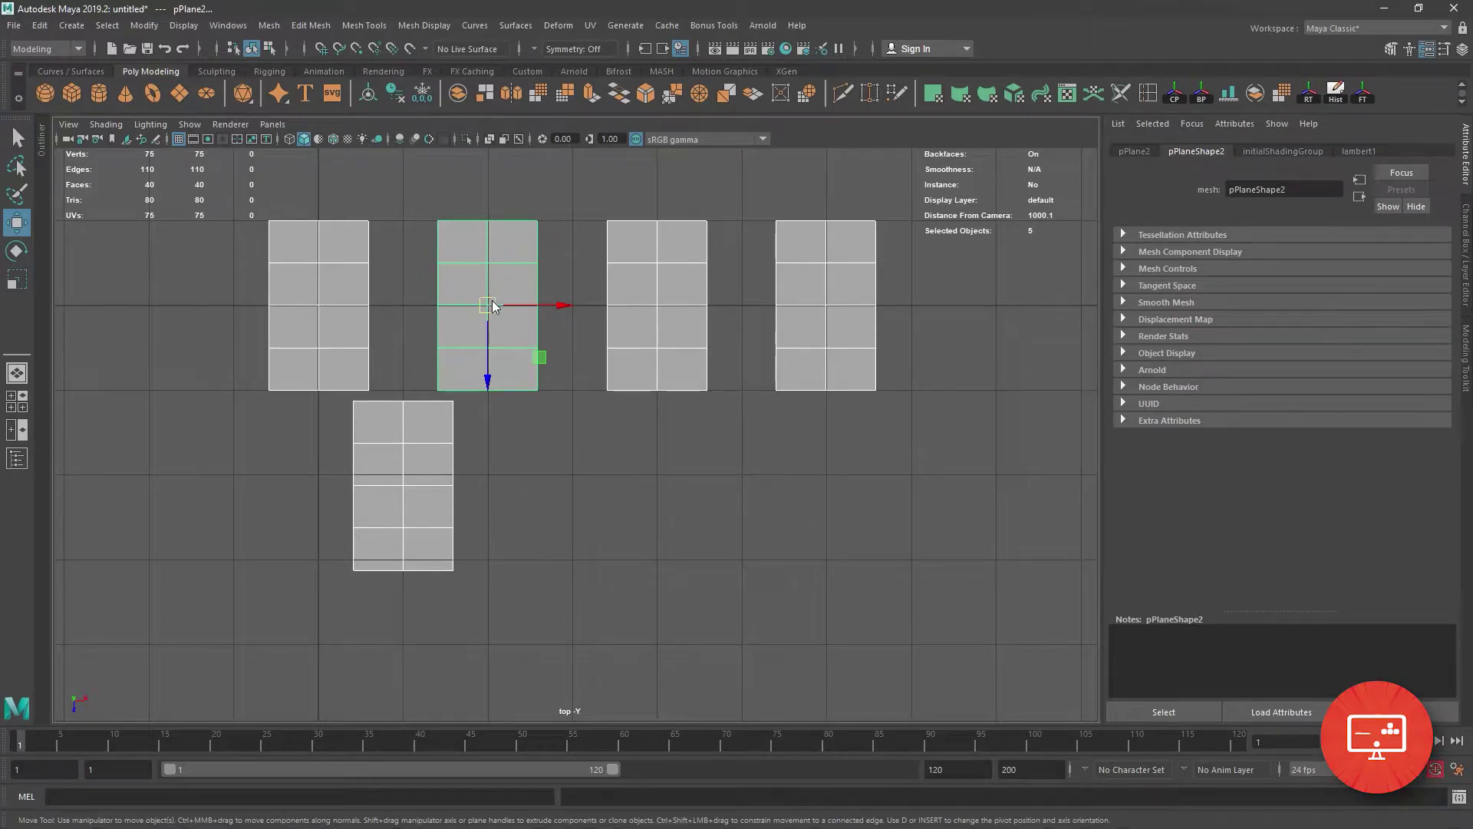
pyautogui.moveTo(493, 306); pyautogui.dragTo(522, 670, button='right')
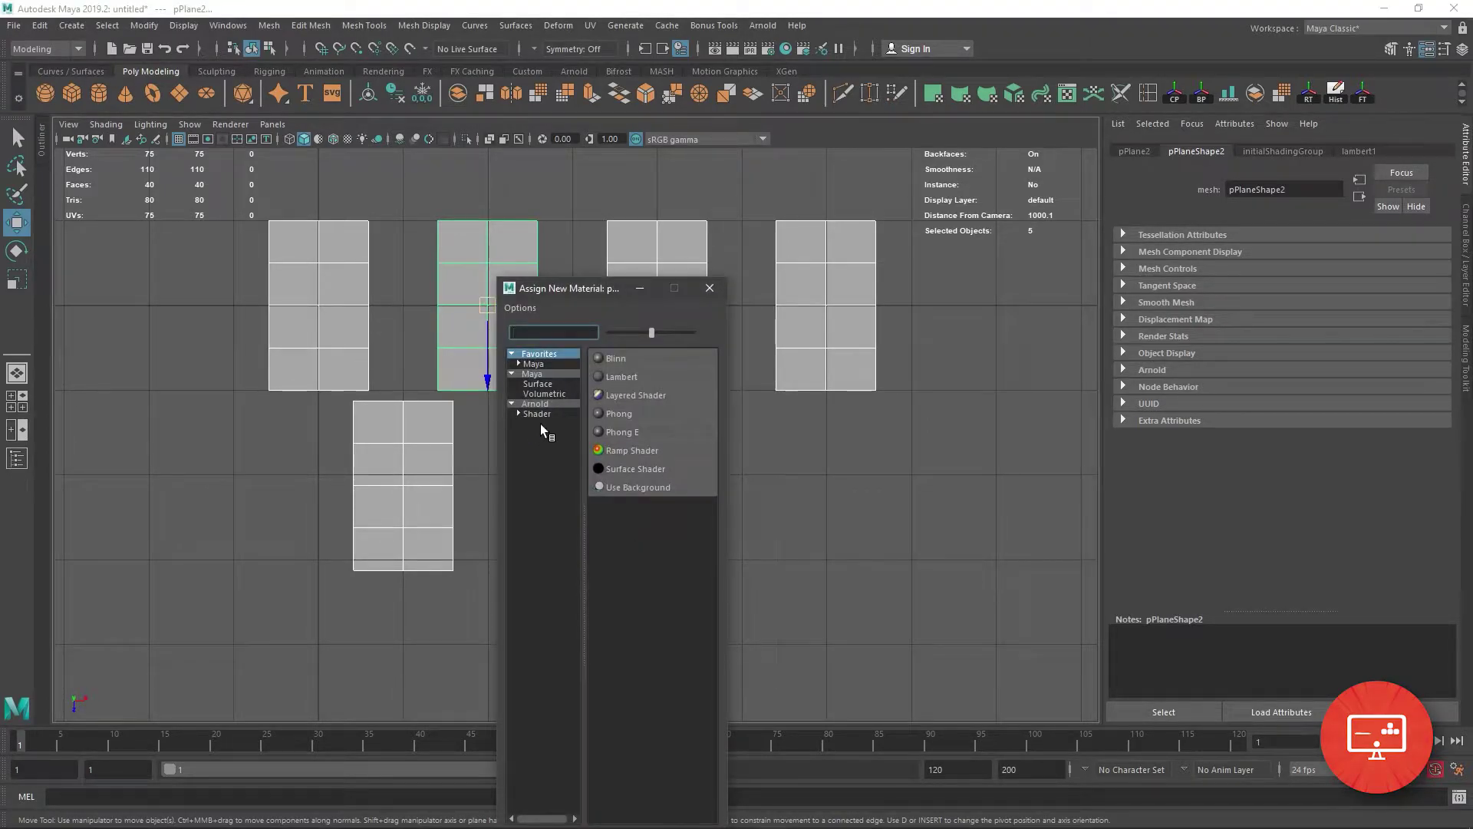
pyautogui.click(537, 414)
pyautogui.click(660, 543)
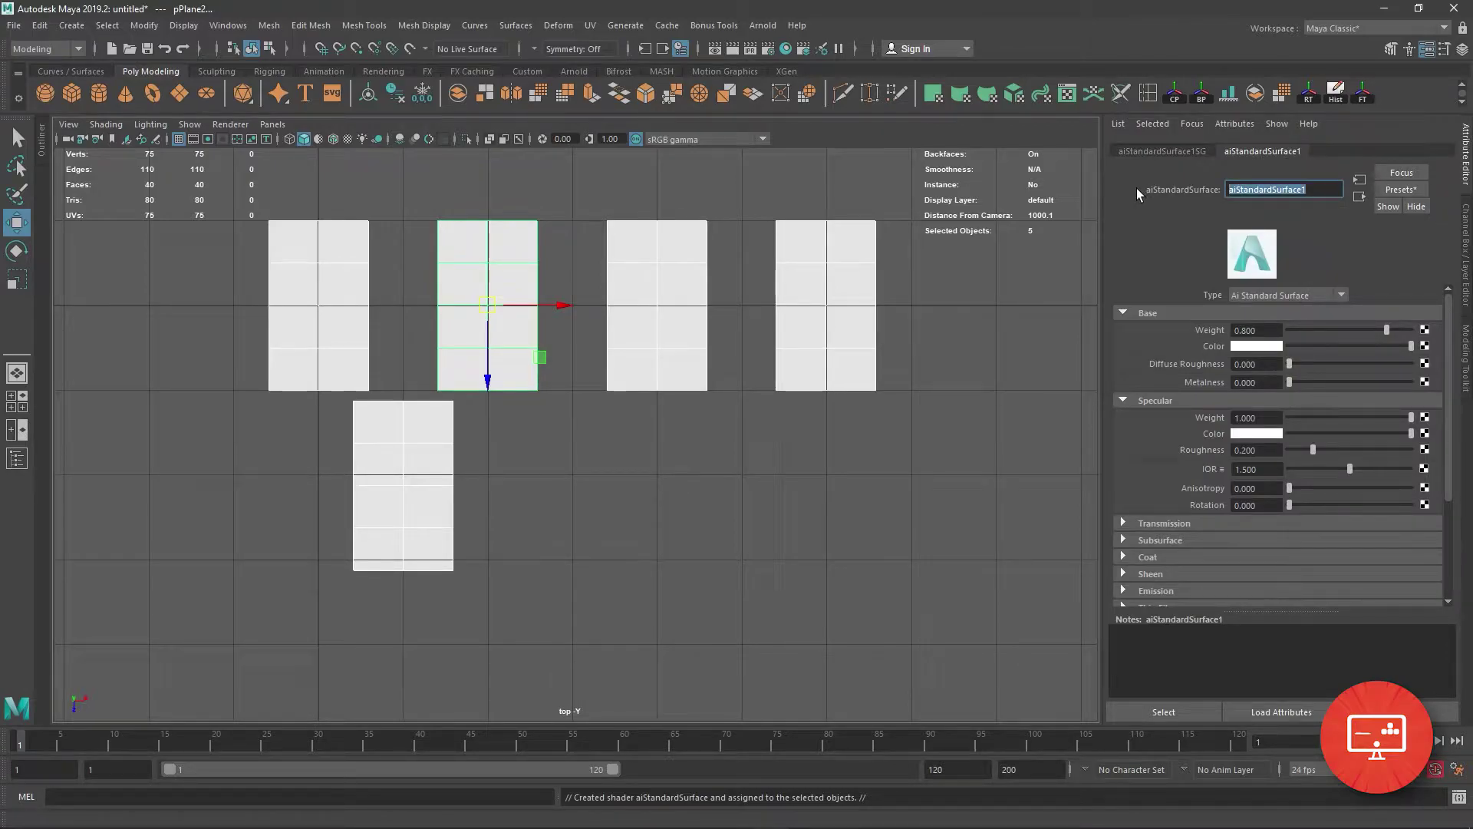
# Name the material 'leaf' and create a File texture for its Base Color.
pyautogui.write('leaf')
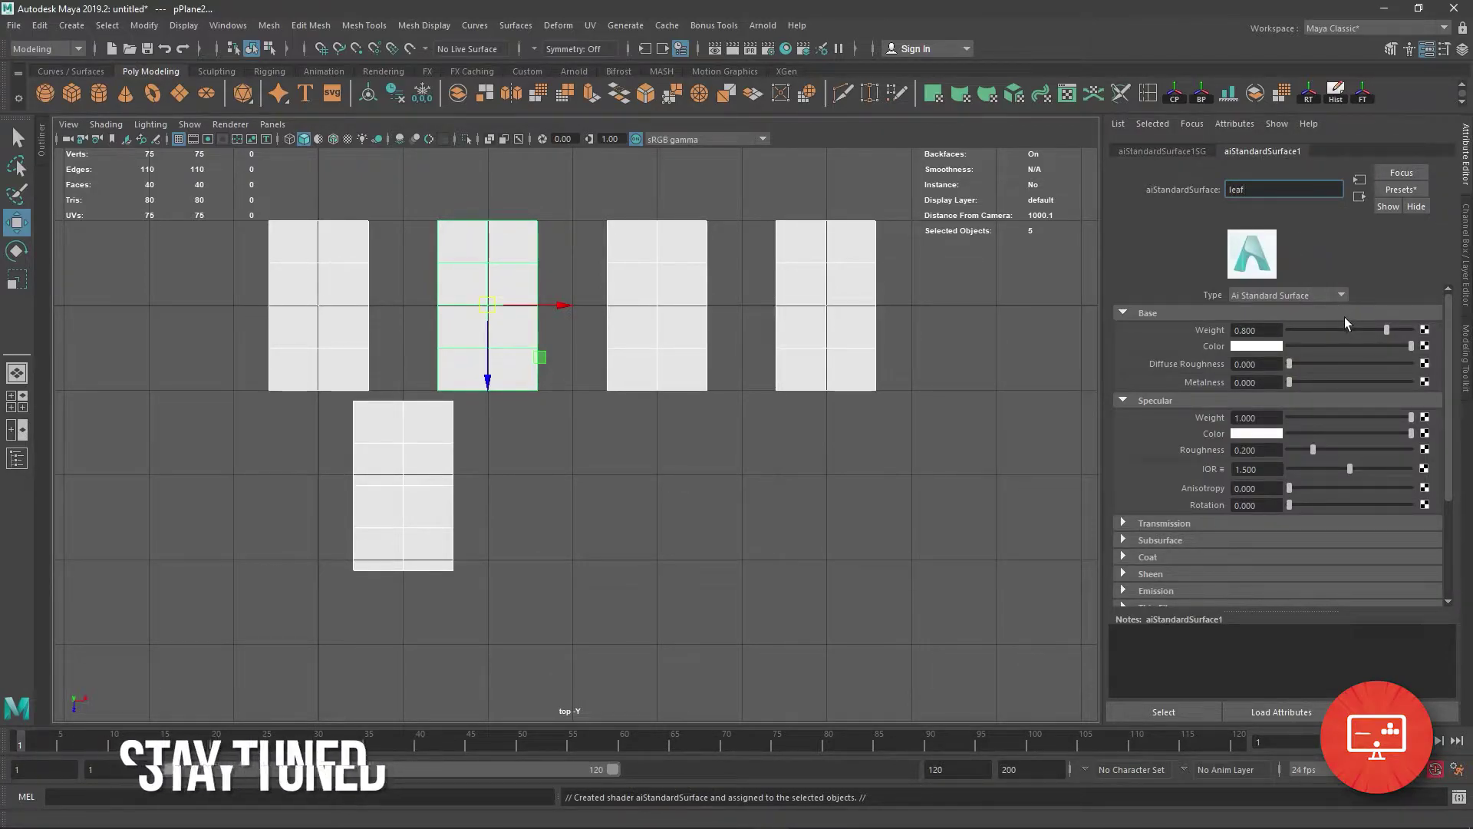
pyautogui.click(1424, 346)
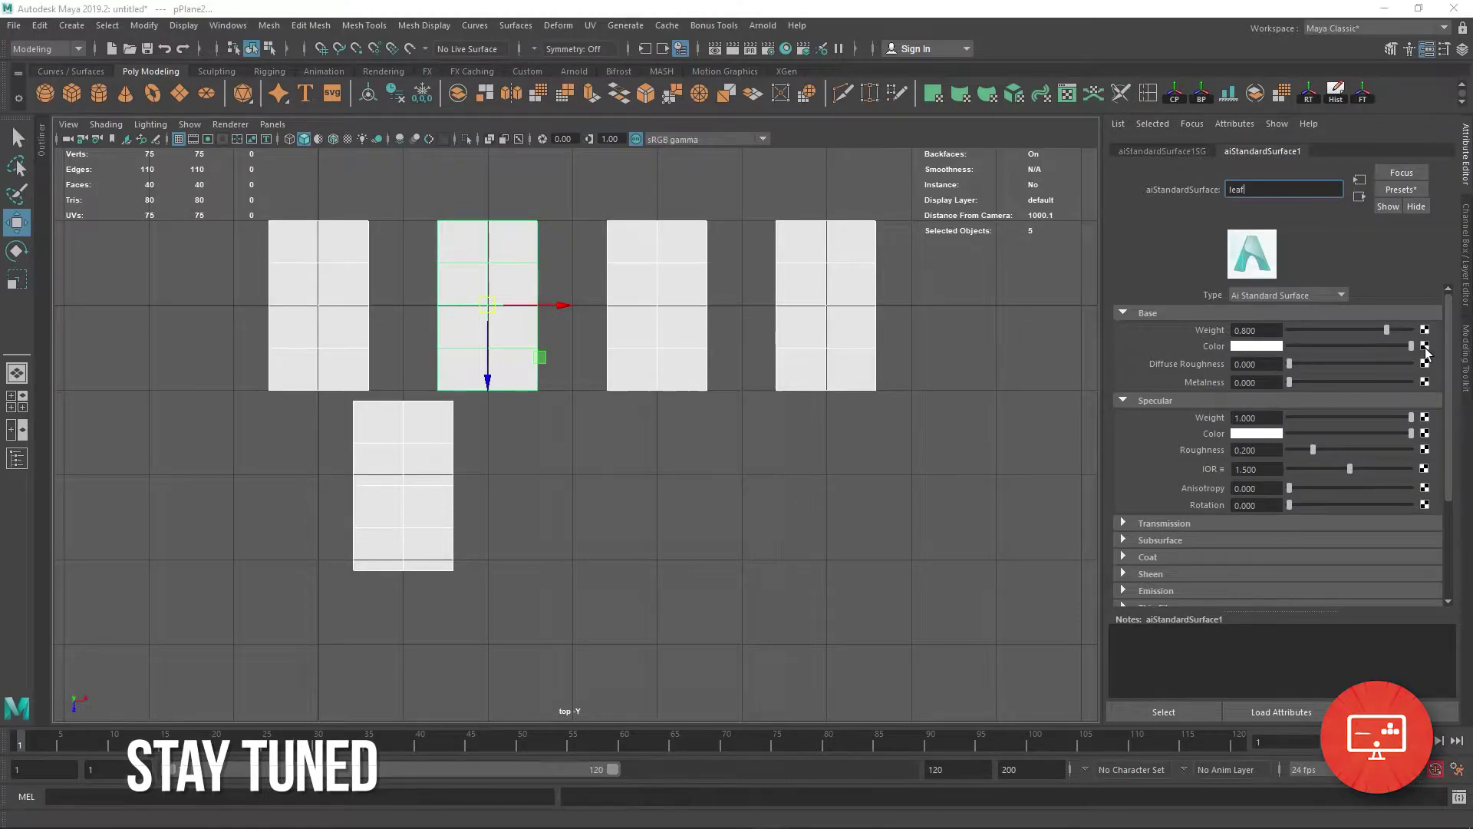
pyautogui.click(643, 418)
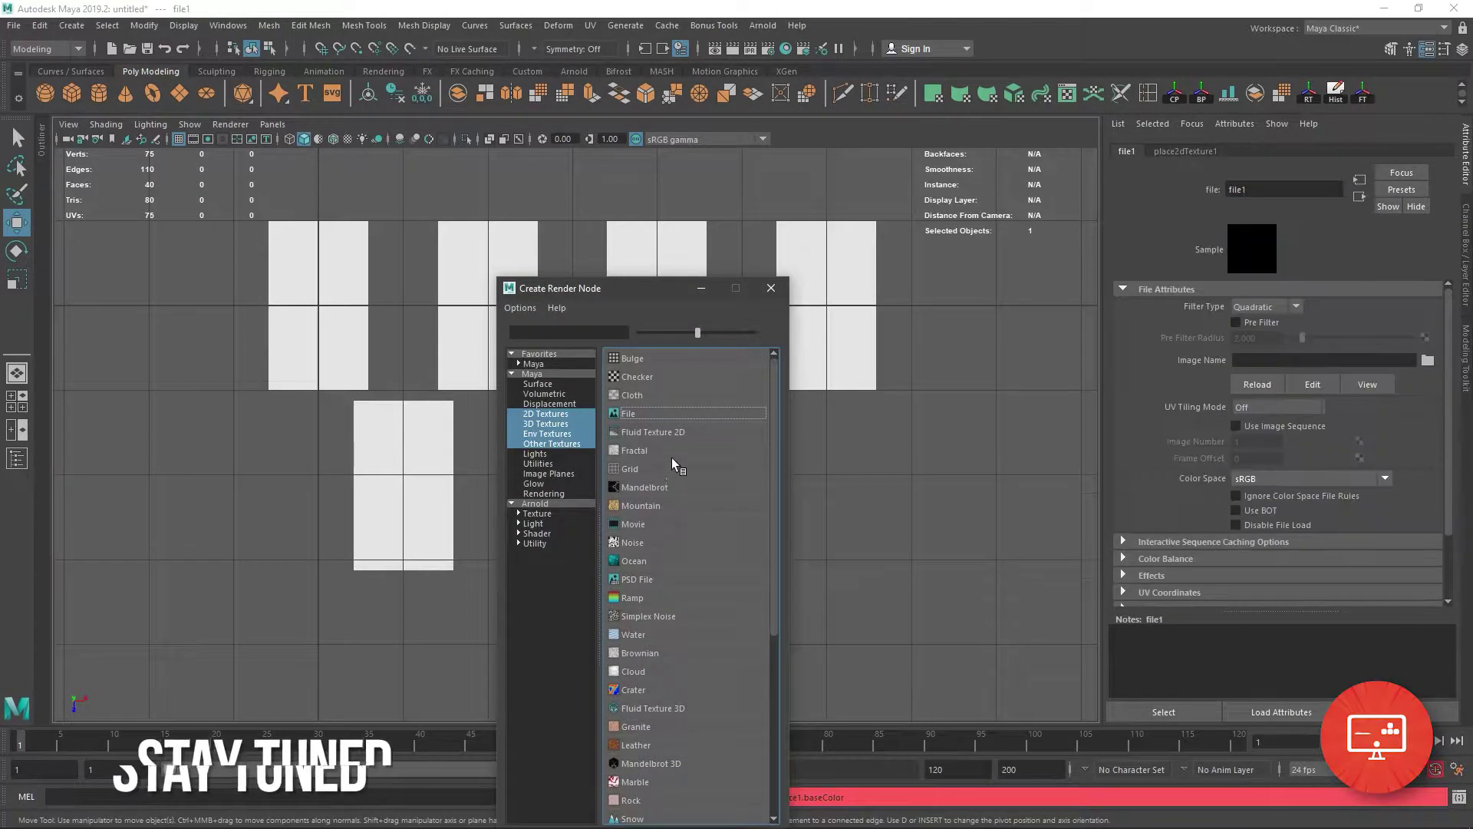
# Load 'leaf texture diff.jpg' from modelling works > indoor plant > tex into the file node.
pyautogui.click(771, 287)
pyautogui.click(1427, 360)
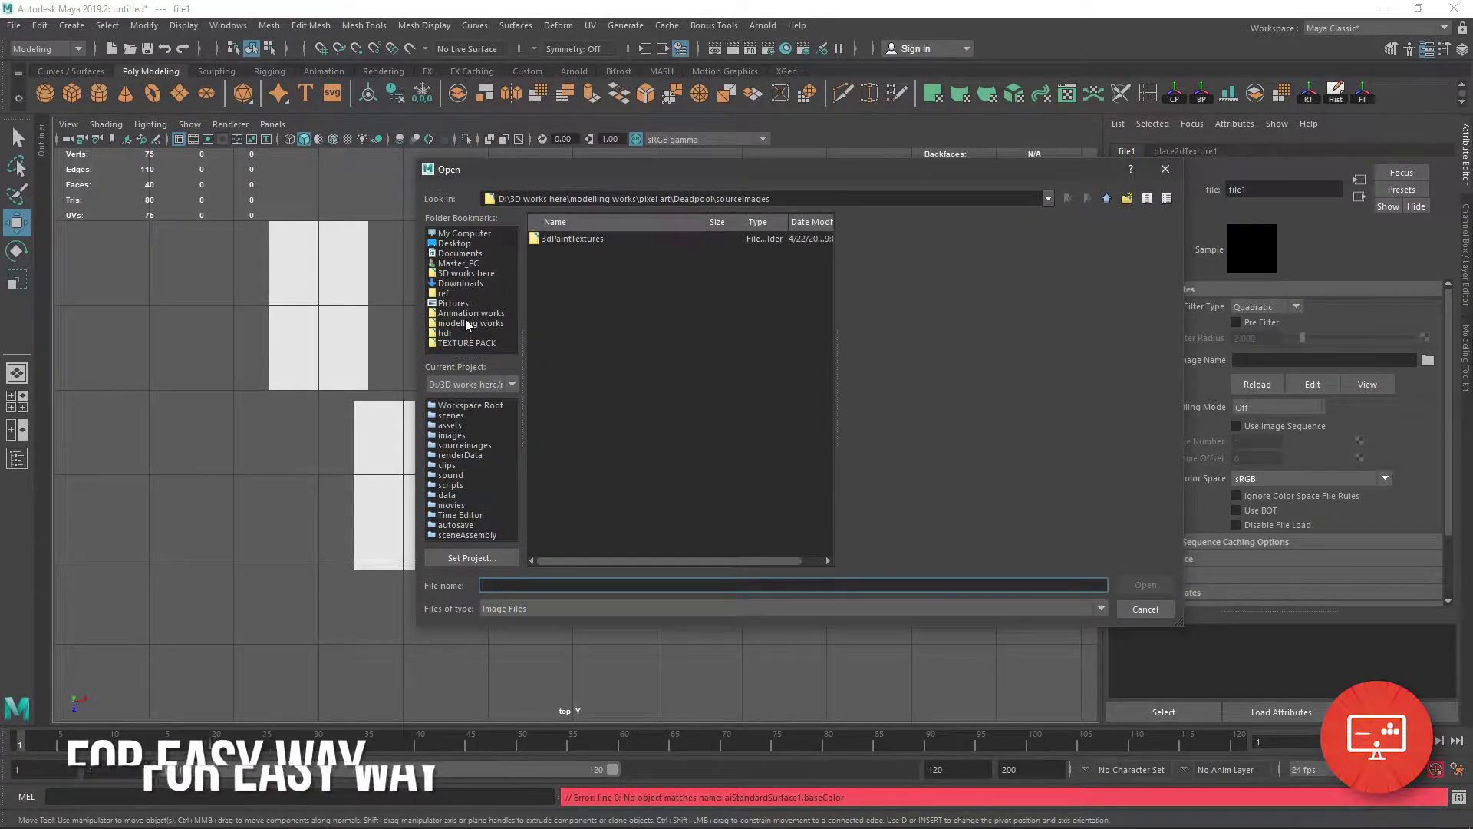
pyautogui.click(465, 321)
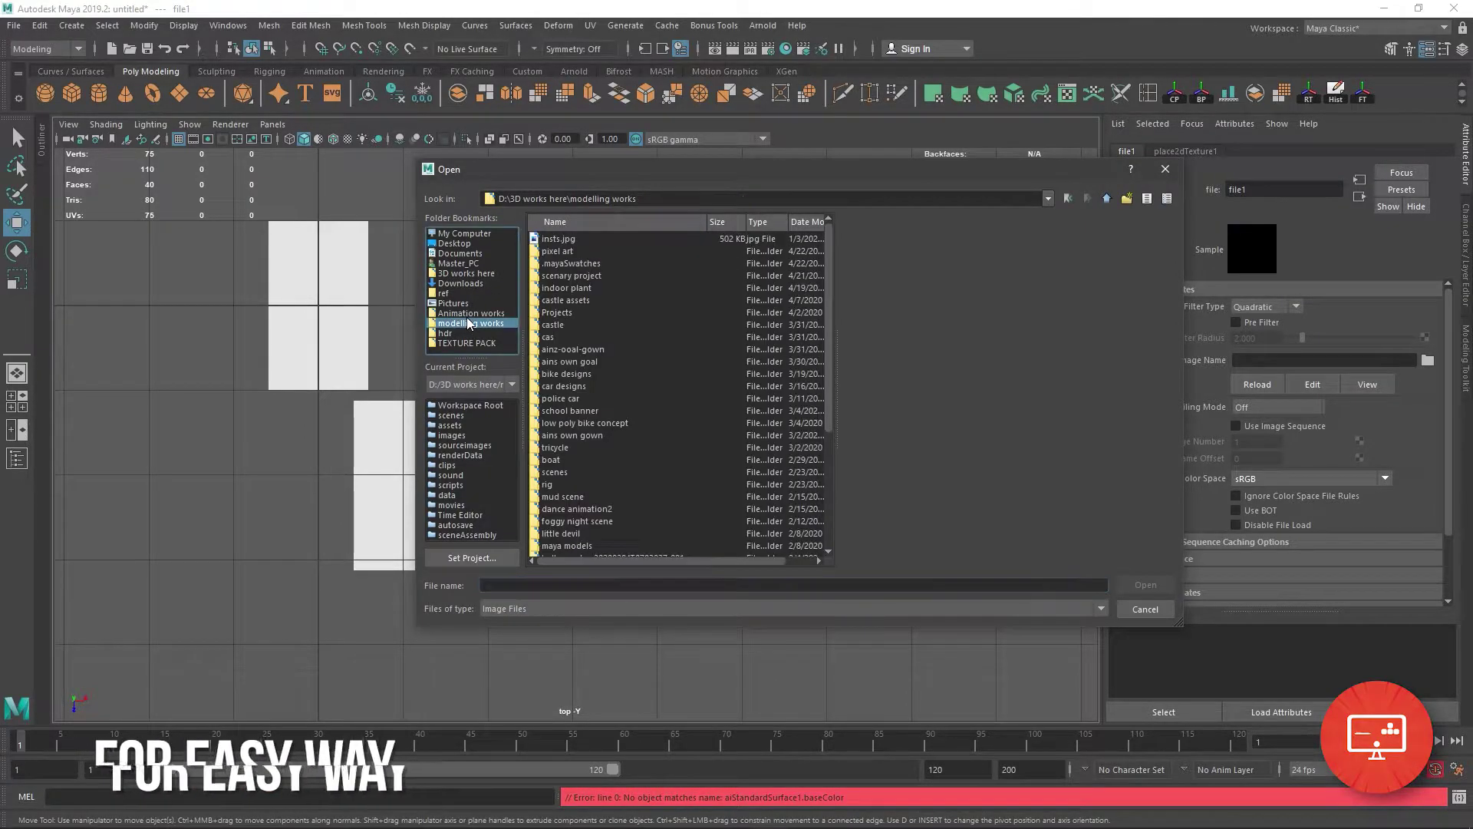
pyautogui.click(572, 289)
pyautogui.doubleClick(573, 288)
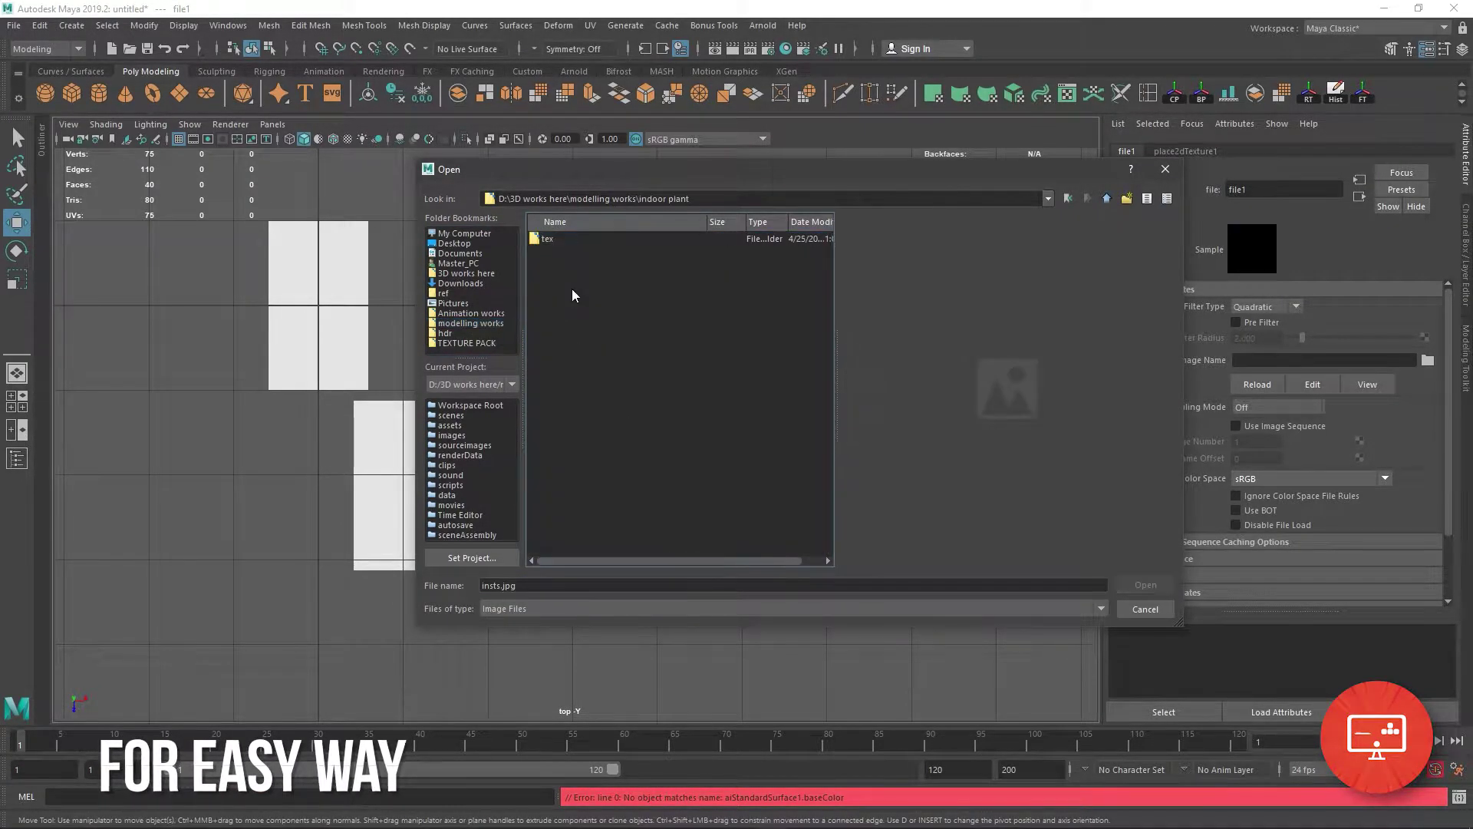
pyautogui.doubleClick(554, 238)
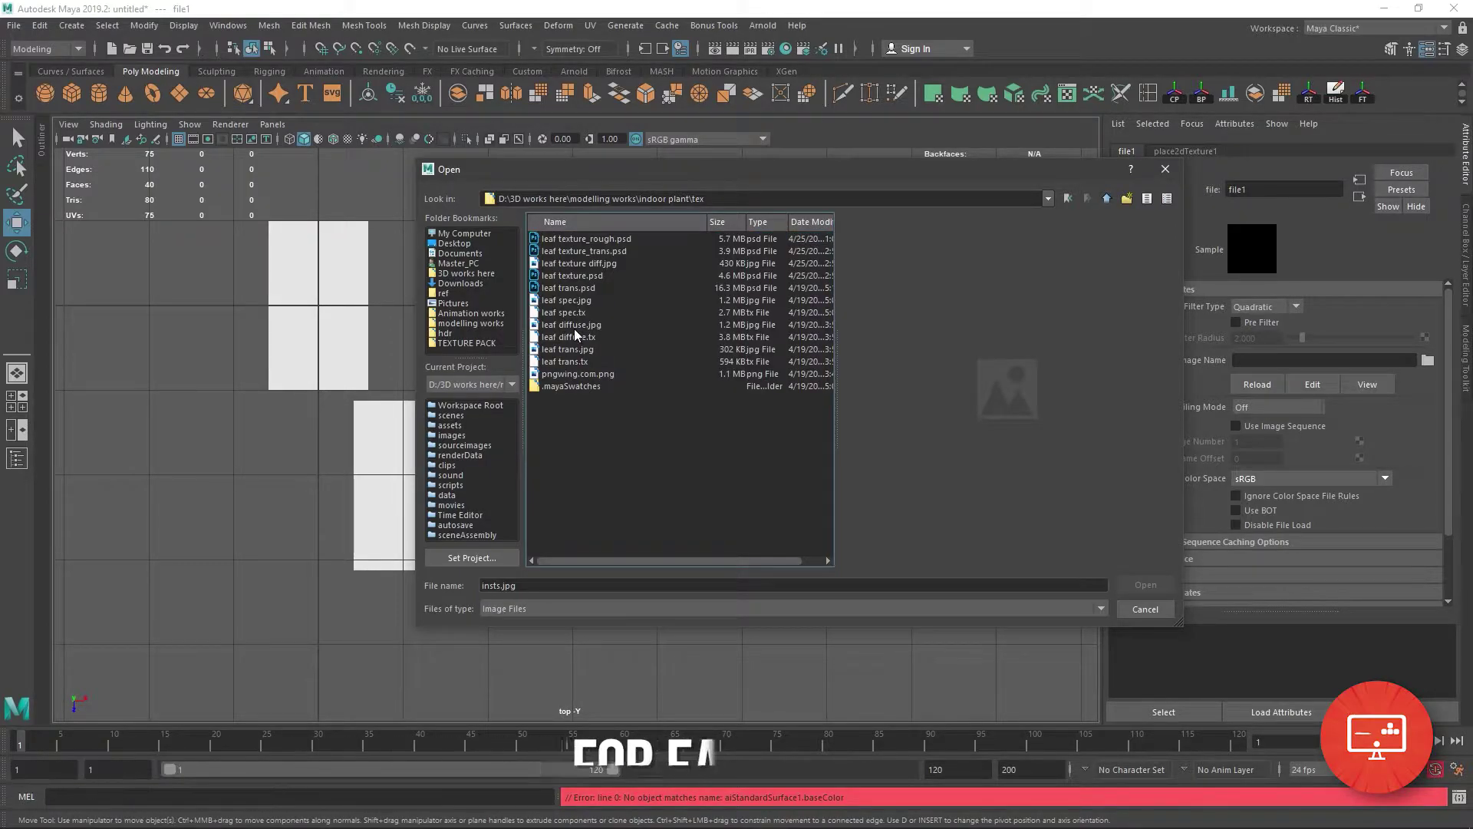
pyautogui.click(581, 264)
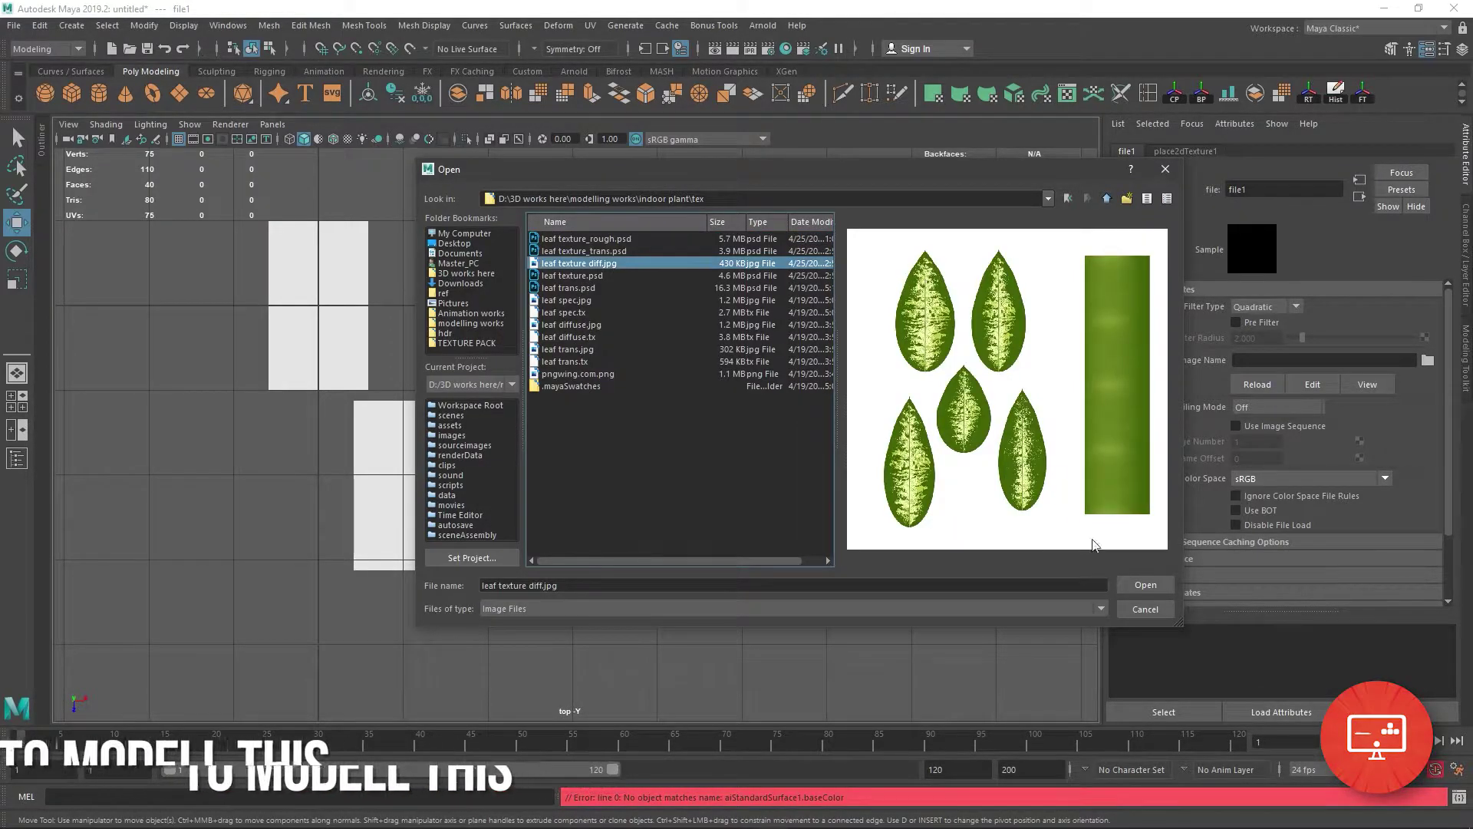
pyautogui.click(1124, 577)
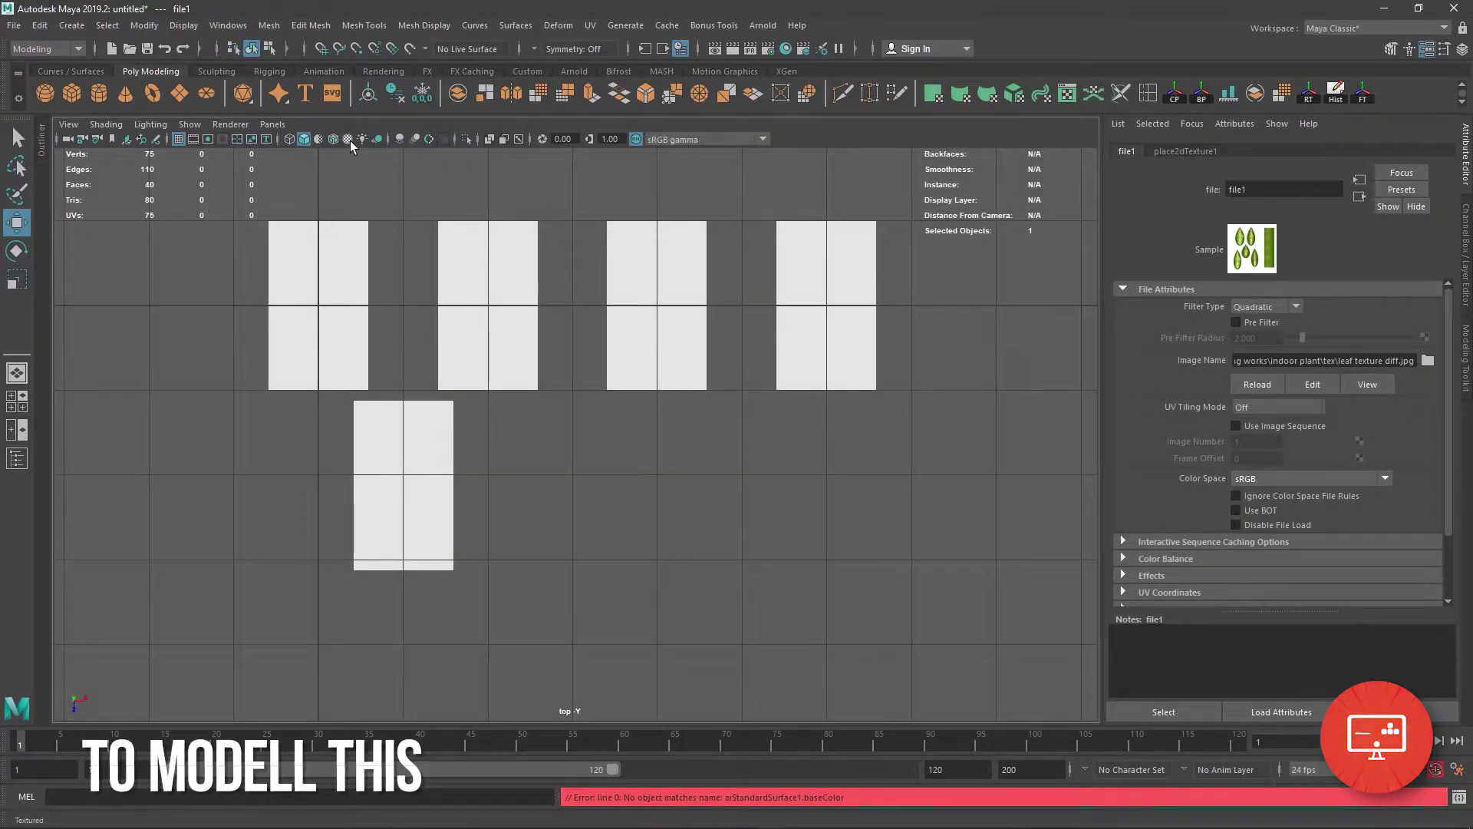
# Connect the leaf texture through the material network and reselect all five planes for UV projection.
pyautogui.click(176, 310)
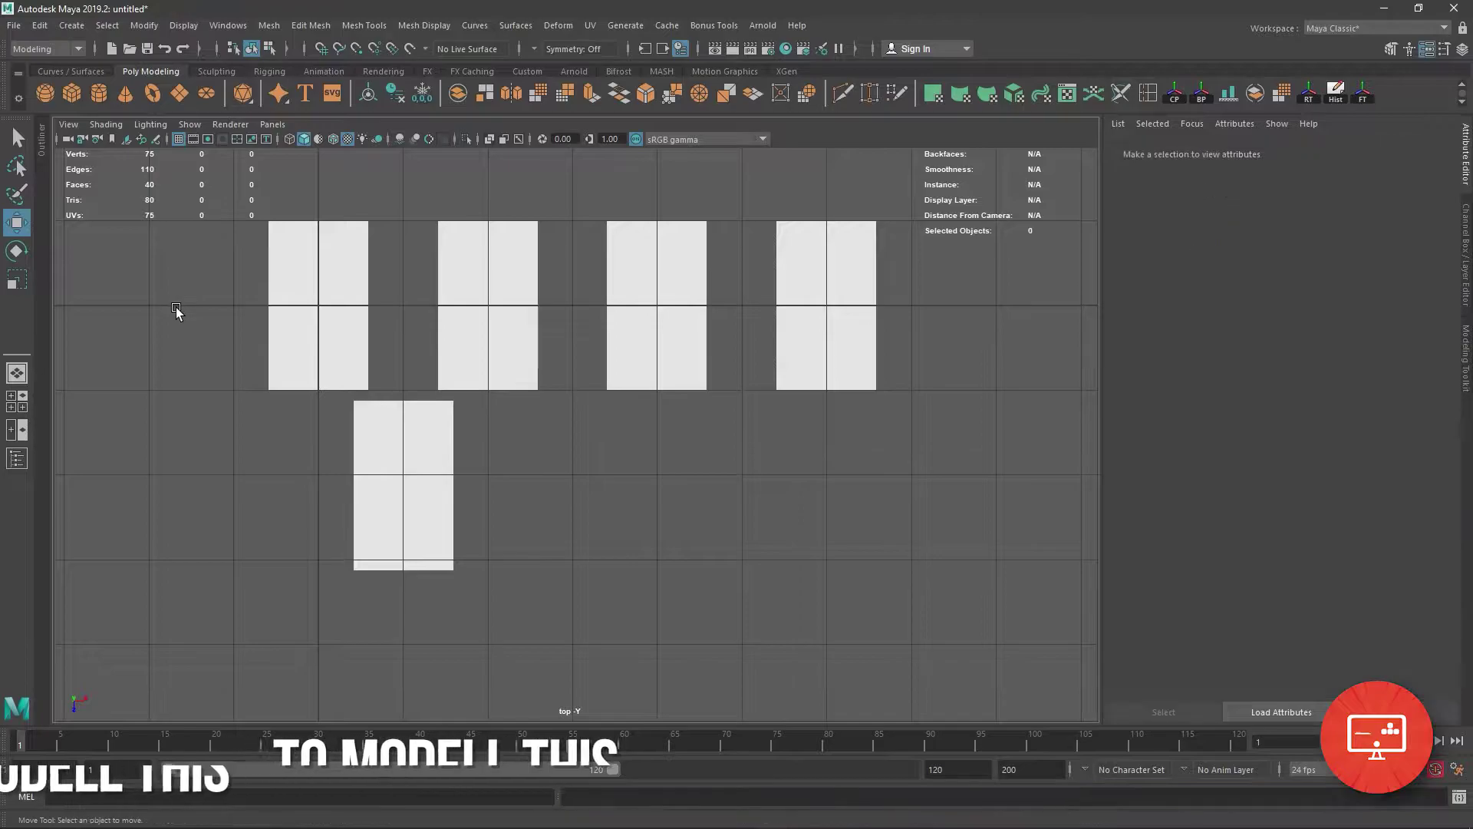
pyautogui.moveTo(176, 310); pyautogui.dragTo(895, 565)
pyautogui.click(1250, 152)
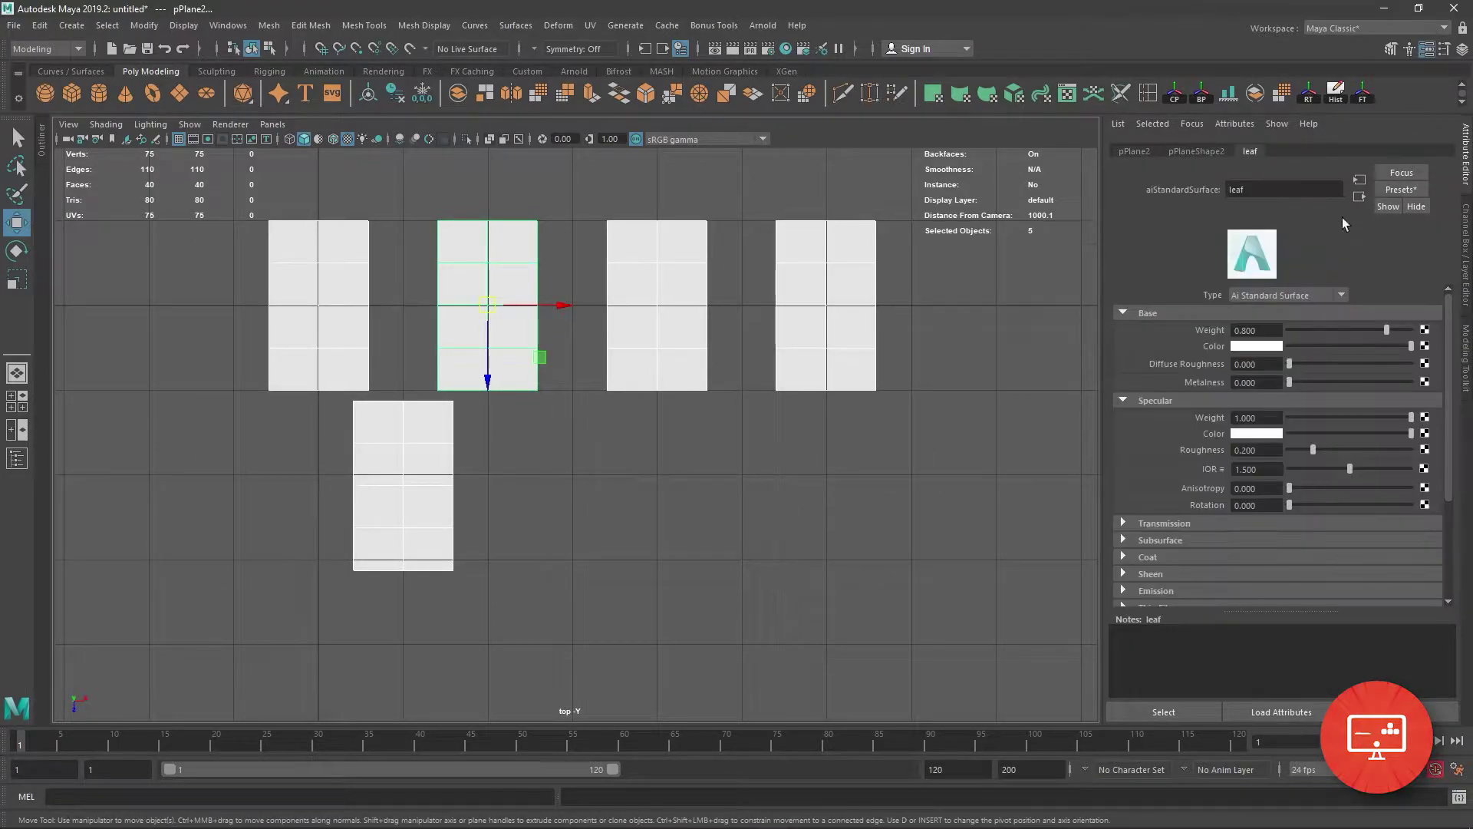
pyautogui.click(786, 48)
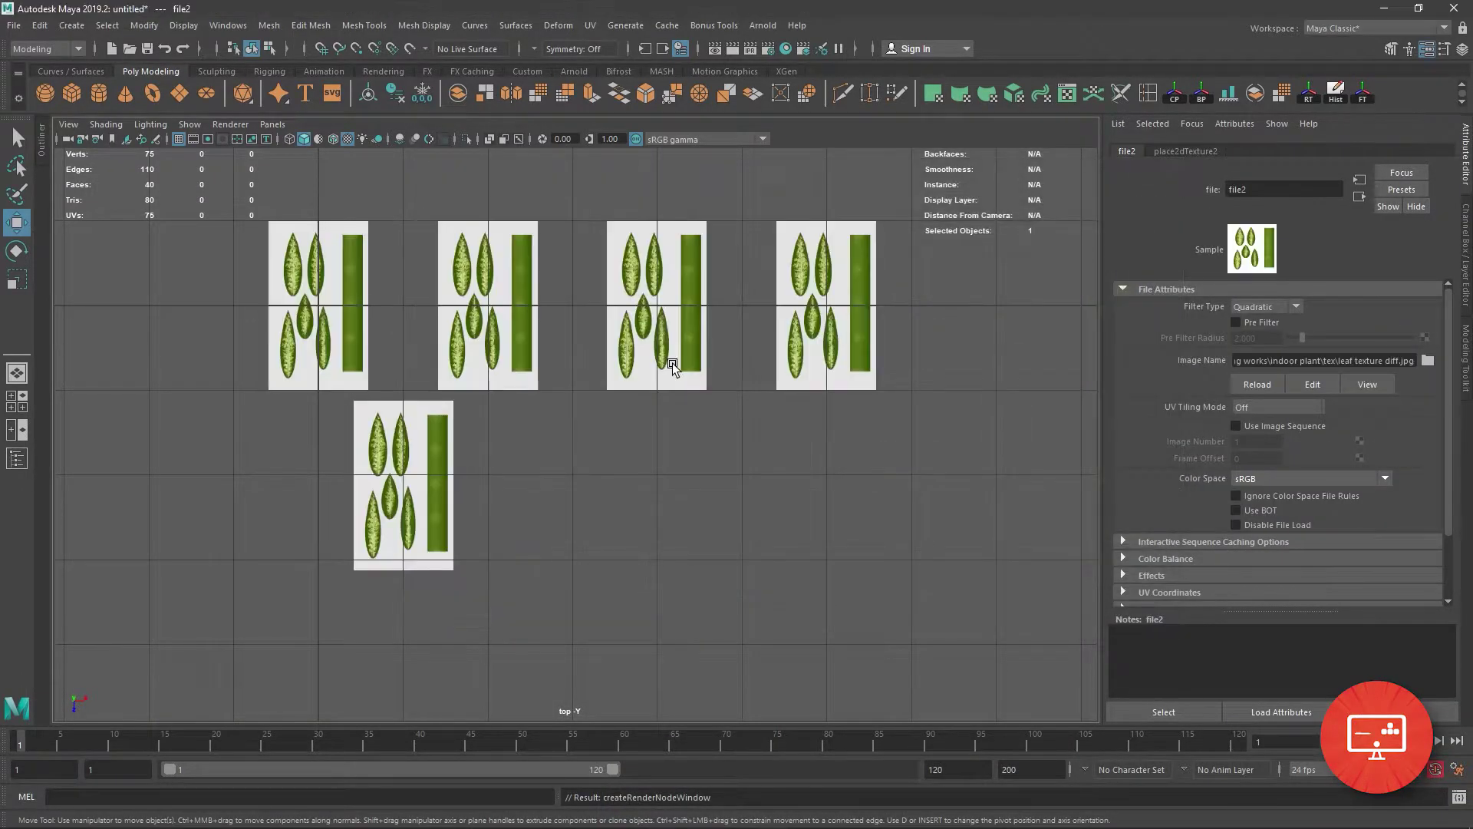
pyautogui.moveTo(906, 200); pyautogui.dragTo(247, 592)
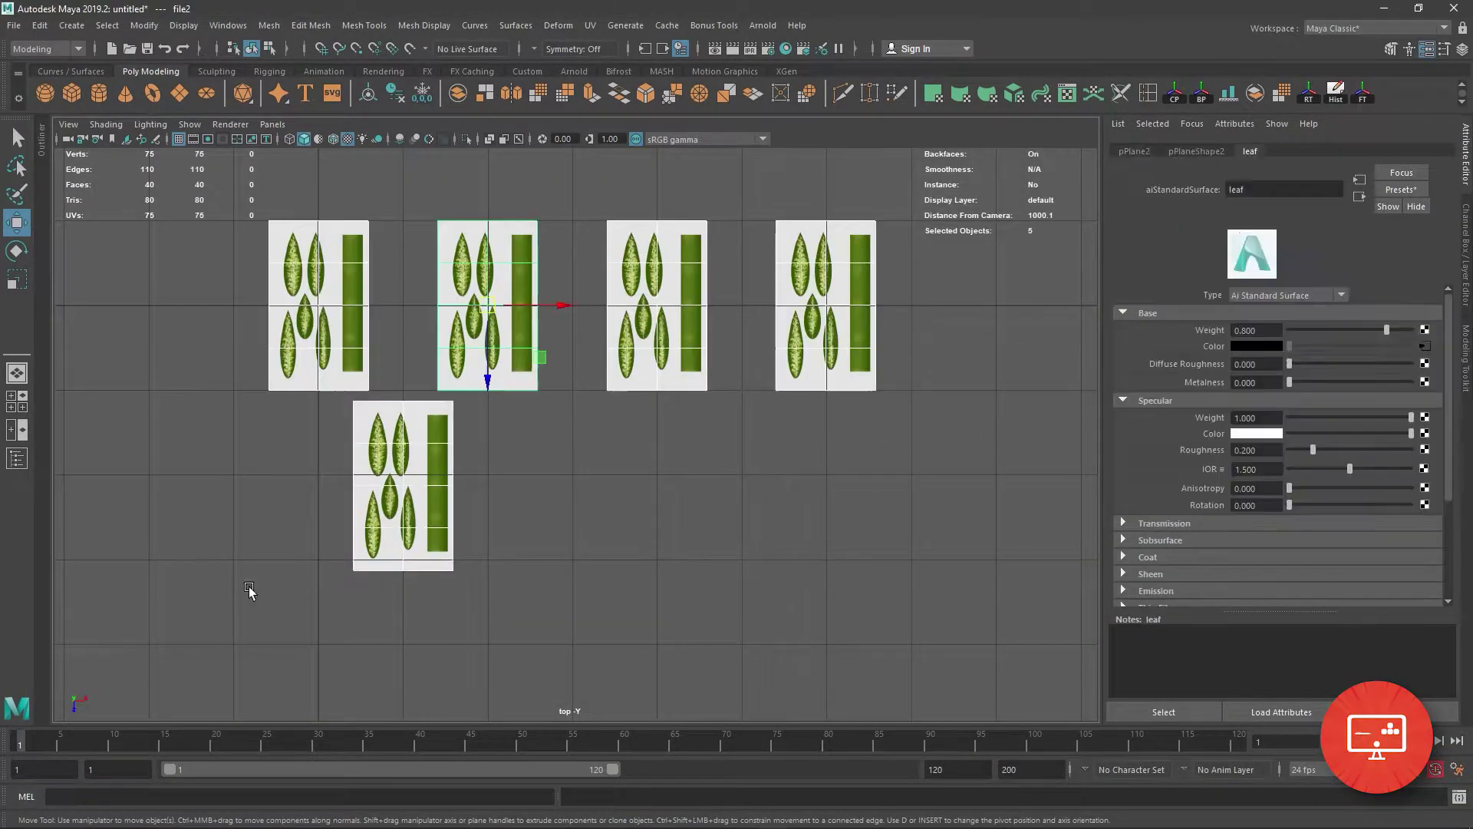
pyautogui.click(590, 25)
# Apply planar mapping with Rotate X -90 and size 5, fitting the manipulator over the planes.
pyautogui.click(643, 206)
pyautogui.doubleClick(1249, 286)
pyautogui.write('-90')
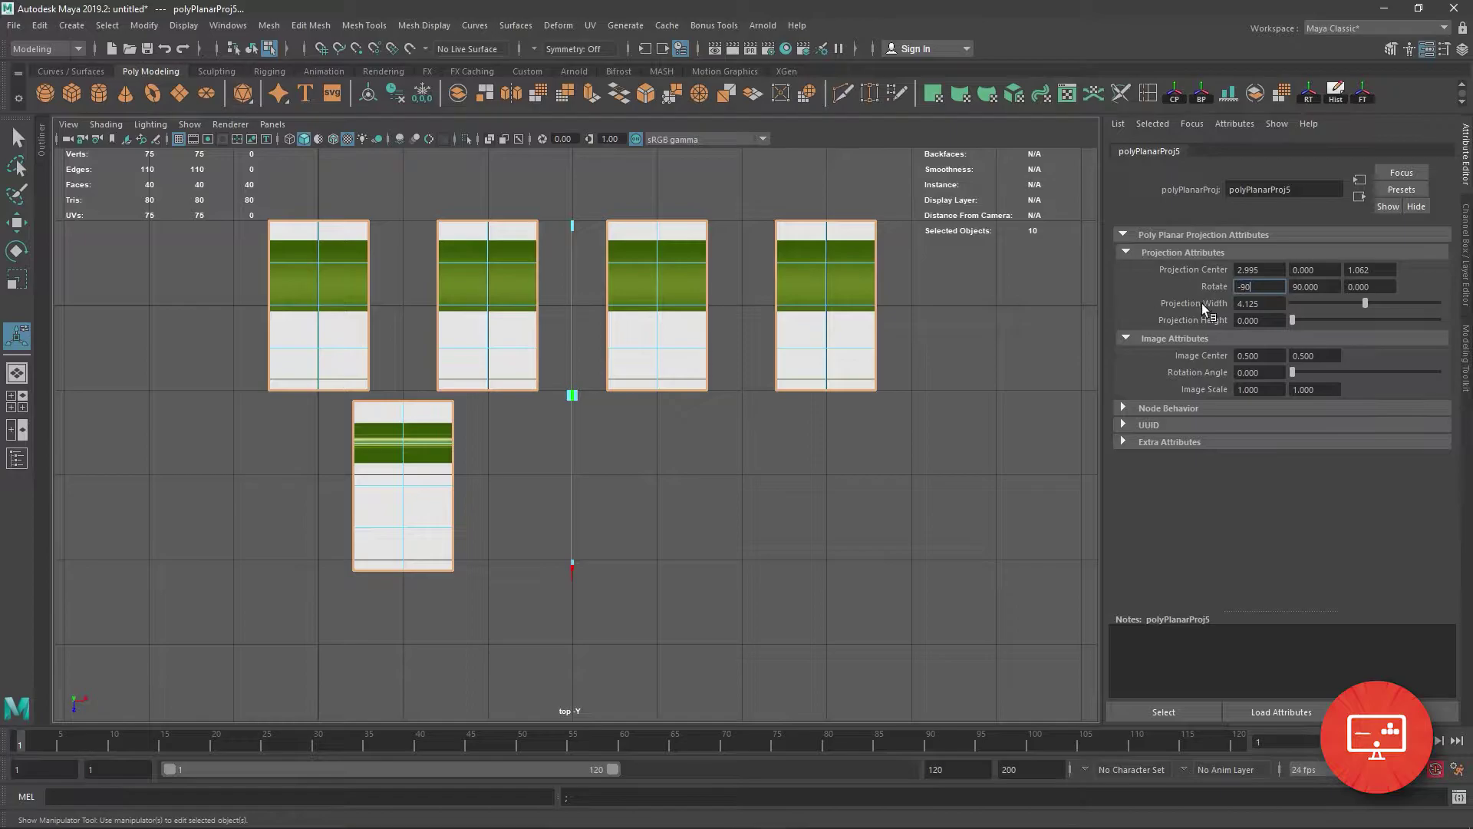
pyautogui.press('Return')
pyautogui.doubleClick(1259, 303)
pyautogui.write('5')
pyautogui.press('Return')
pyautogui.scroll(-3, 714, 541)
pyautogui.moveTo(669, 324); pyautogui.dragTo(716, 295)
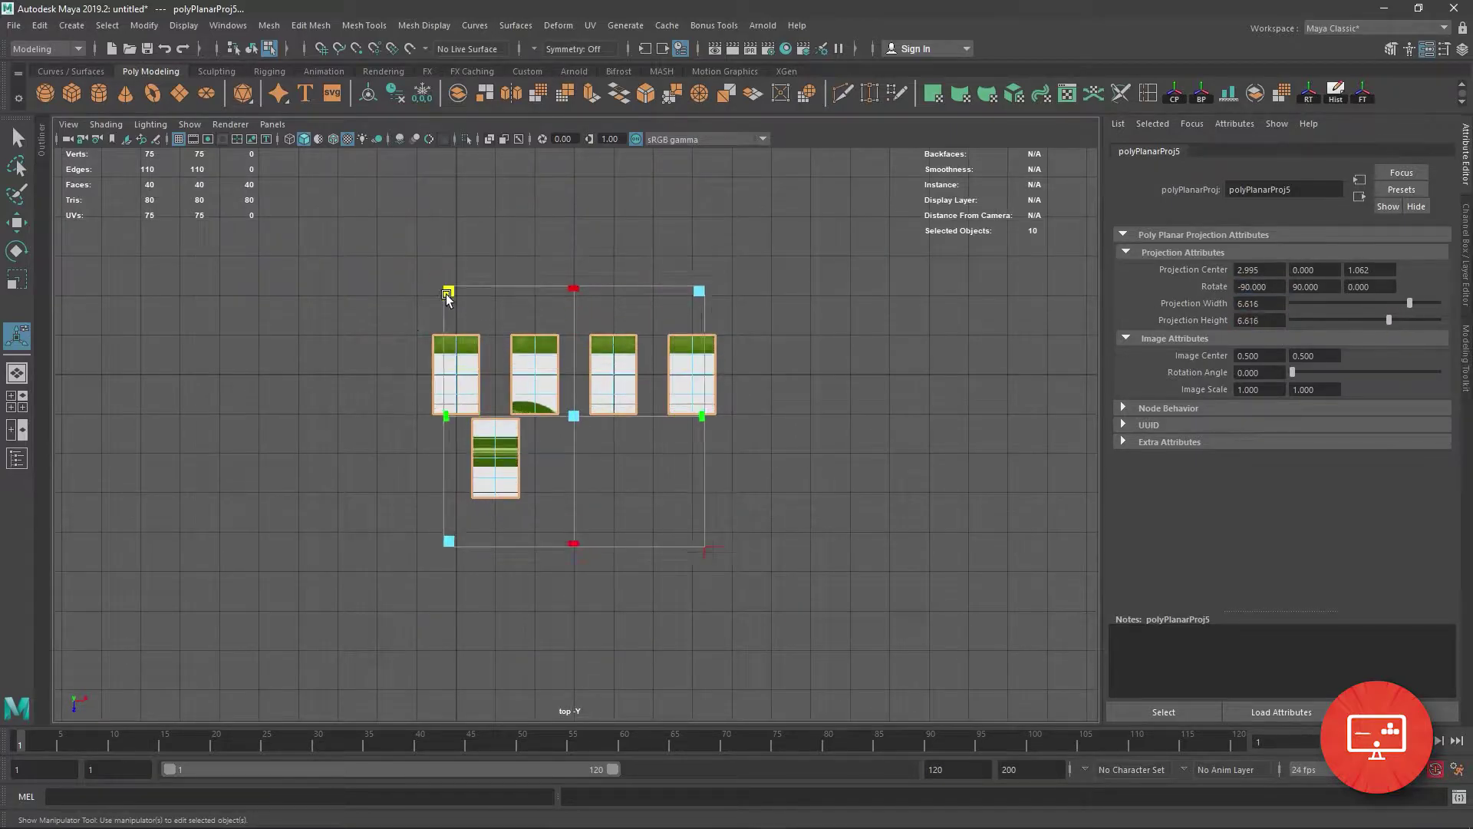
pyautogui.click(641, 349)
pyautogui.moveTo(635, 371); pyautogui.dragTo(664, 467)
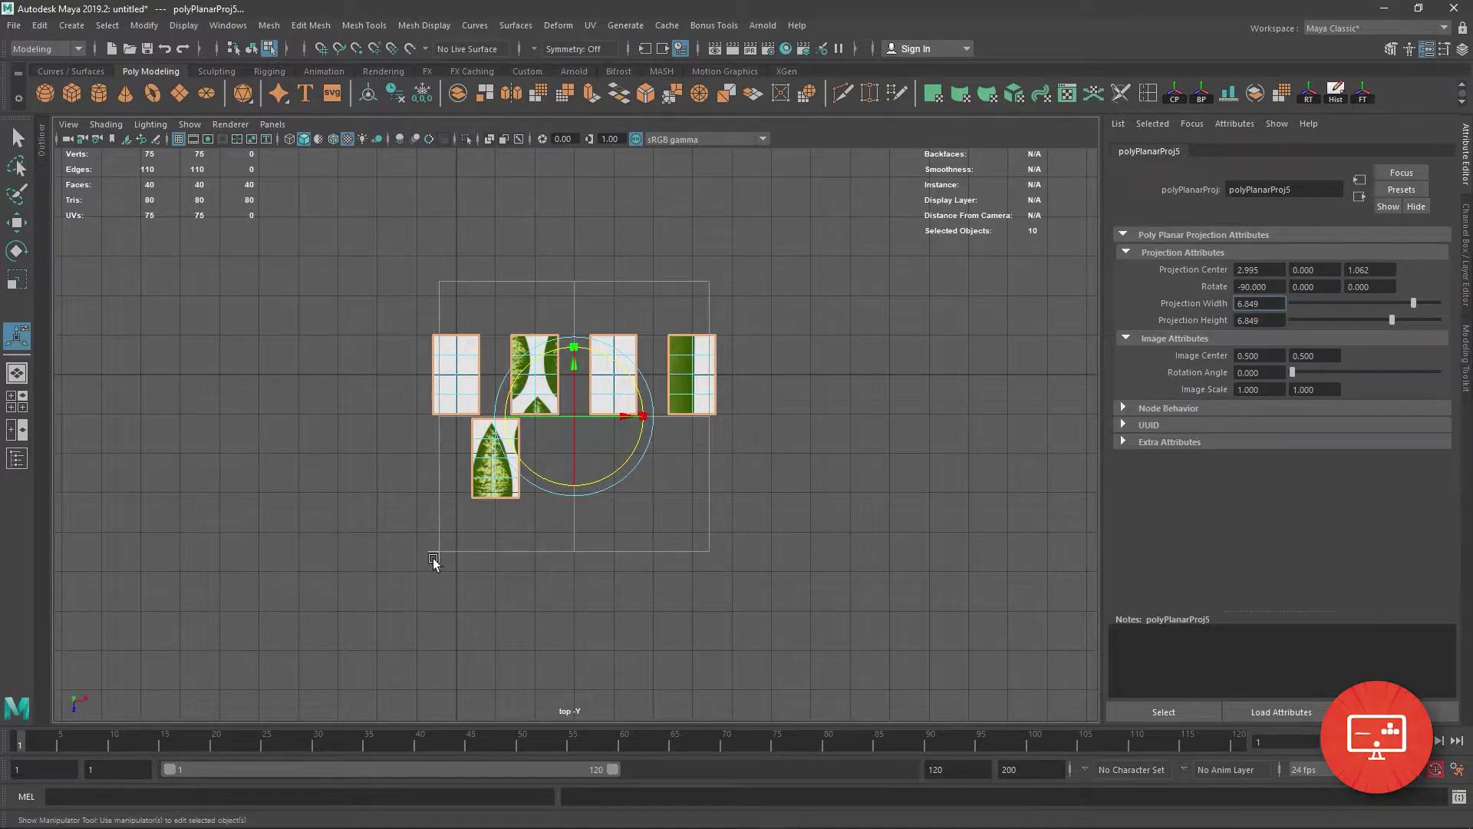
pyautogui.moveTo(752, 288)
pyautogui.mouseDown()
pyautogui.moveTo(849, 178)
pyautogui.moveTo(770, 263)
pyautogui.mouseUp()
# Reselect the five leaf planes and open the UV Editor.
pyautogui.click(528, 386)
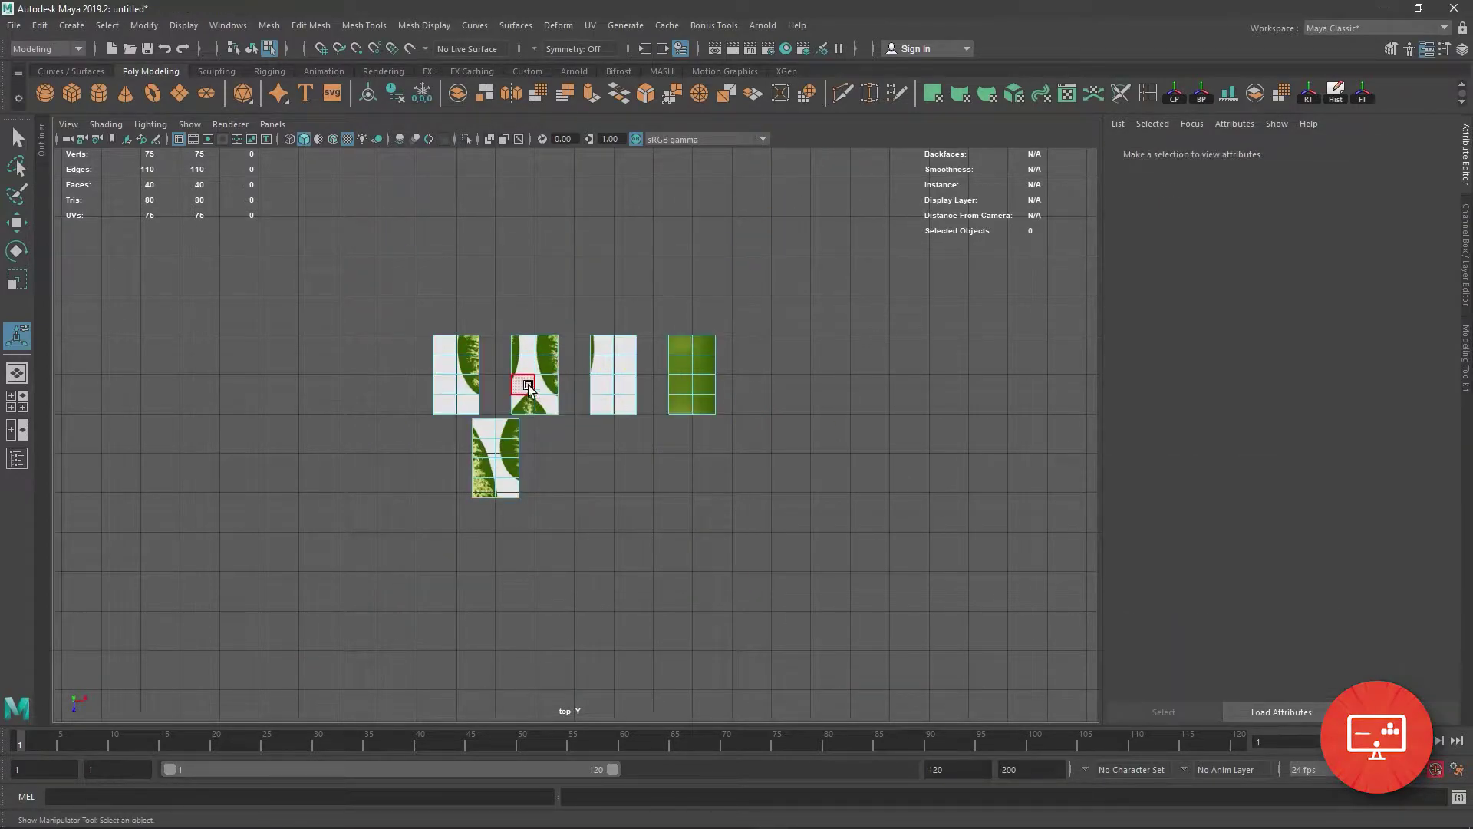
pyautogui.moveTo(415, 314); pyautogui.dragTo(871, 548)
pyautogui.click(590, 25)
pyautogui.click(652, 44)
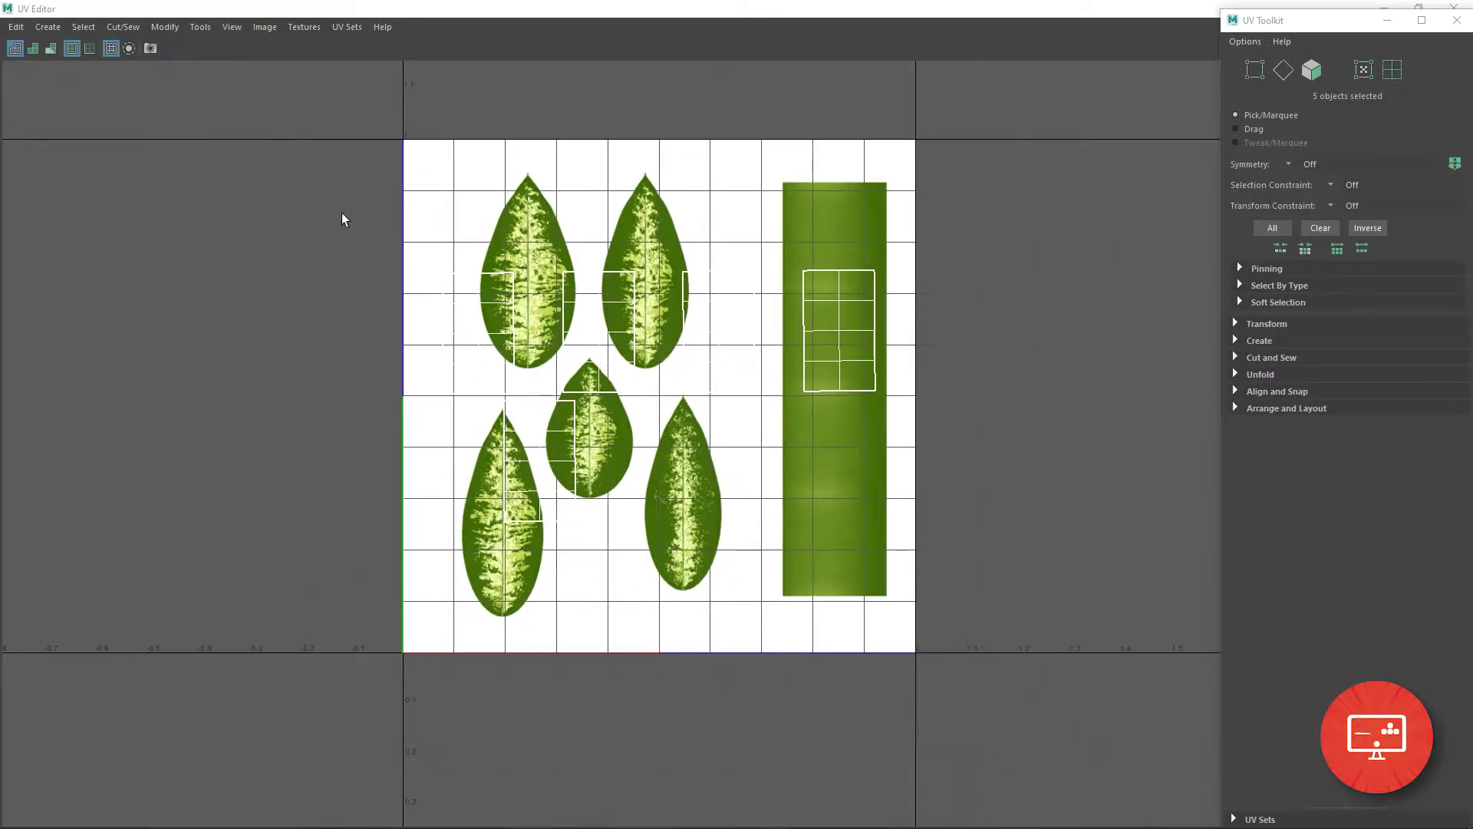
# Move each of the five UV shells onto a different leaf in the texture.
pyautogui.moveTo(606, 349); pyautogui.dragTo(606, 326, button='right')
pyautogui.click(470, 310)
pyautogui.press('w')
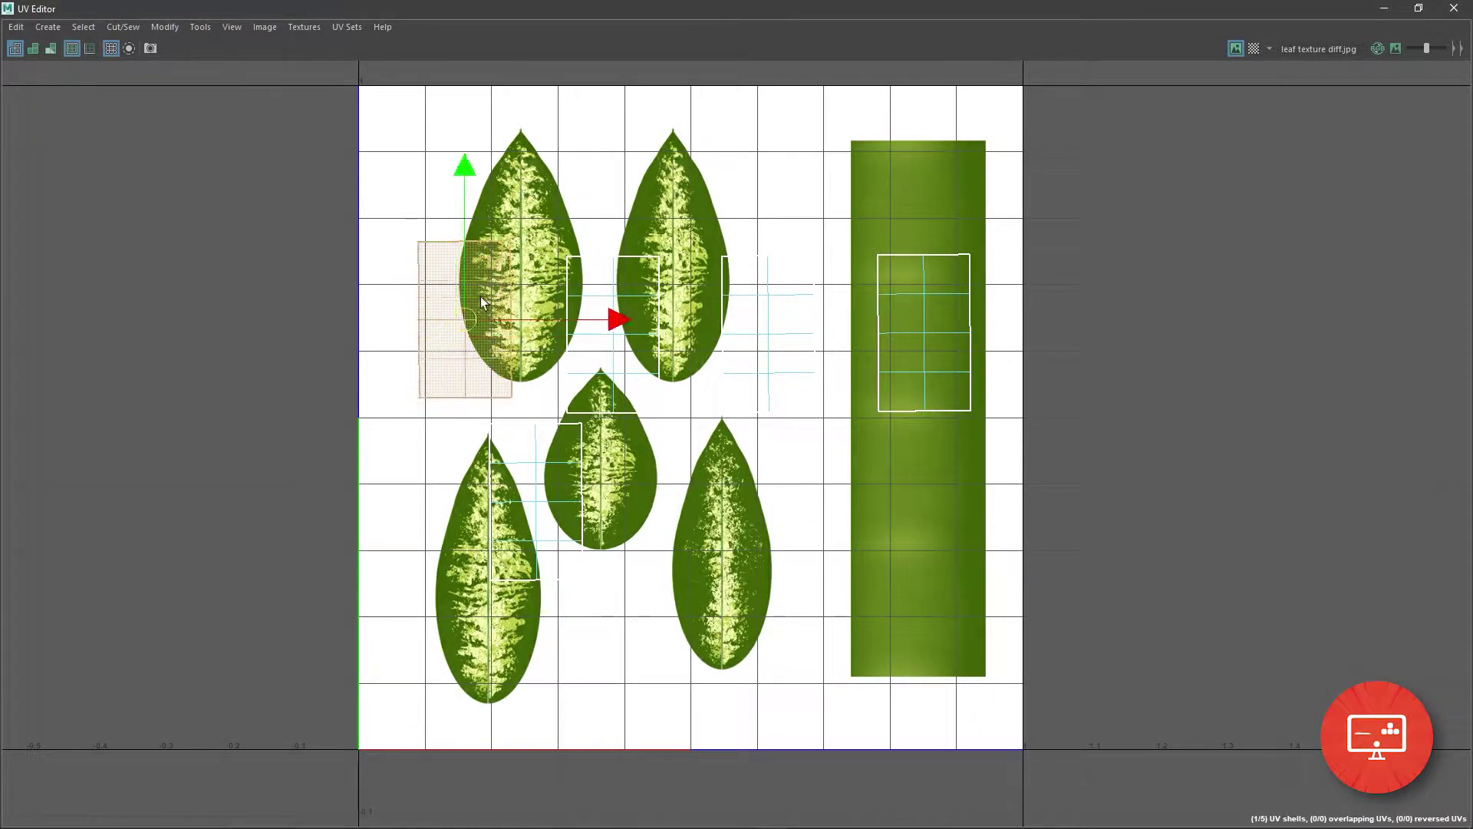
pyautogui.moveTo(452, 332); pyautogui.dragTo(523, 274)
pyautogui.click(614, 335)
pyautogui.moveTo(614, 335); pyautogui.dragTo(676, 263)
pyautogui.click(771, 343)
pyautogui.moveTo(770, 343); pyautogui.dragTo(721, 556)
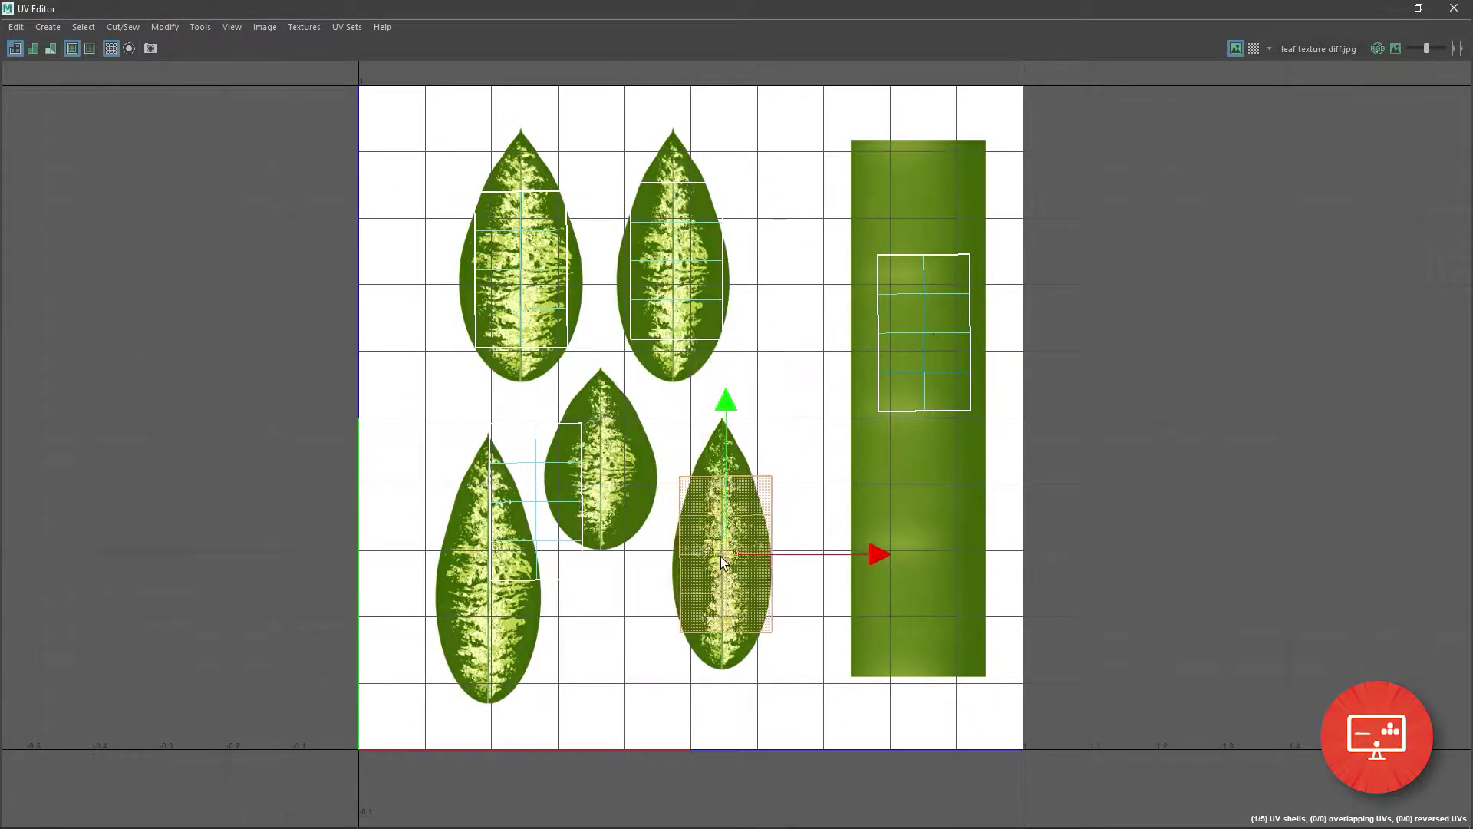
pyautogui.click(530, 502)
pyautogui.moveTo(530, 502); pyautogui.dragTo(481, 588)
pyautogui.click(884, 357)
pyautogui.moveTo(884, 357); pyautogui.dragTo(559, 485)
# Reposition and scale the top-left shell to cover the narrow leaf.
pyautogui.scroll(3, 494, 150)
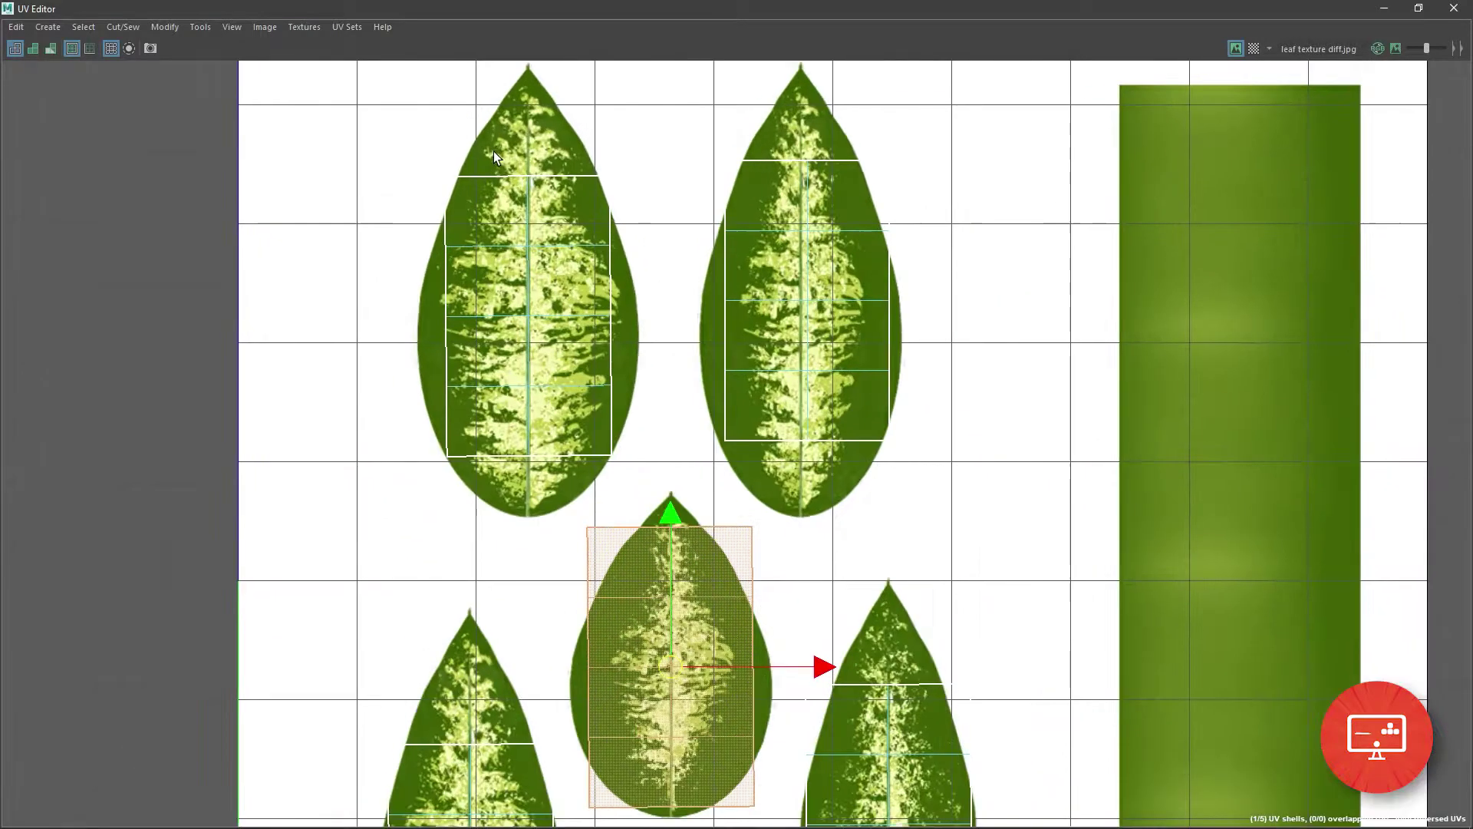
pyautogui.scroll(5, 494, 230)
pyautogui.click(522, 366)
pyautogui.scroll(-2, 967, 294)
pyautogui.press('space')
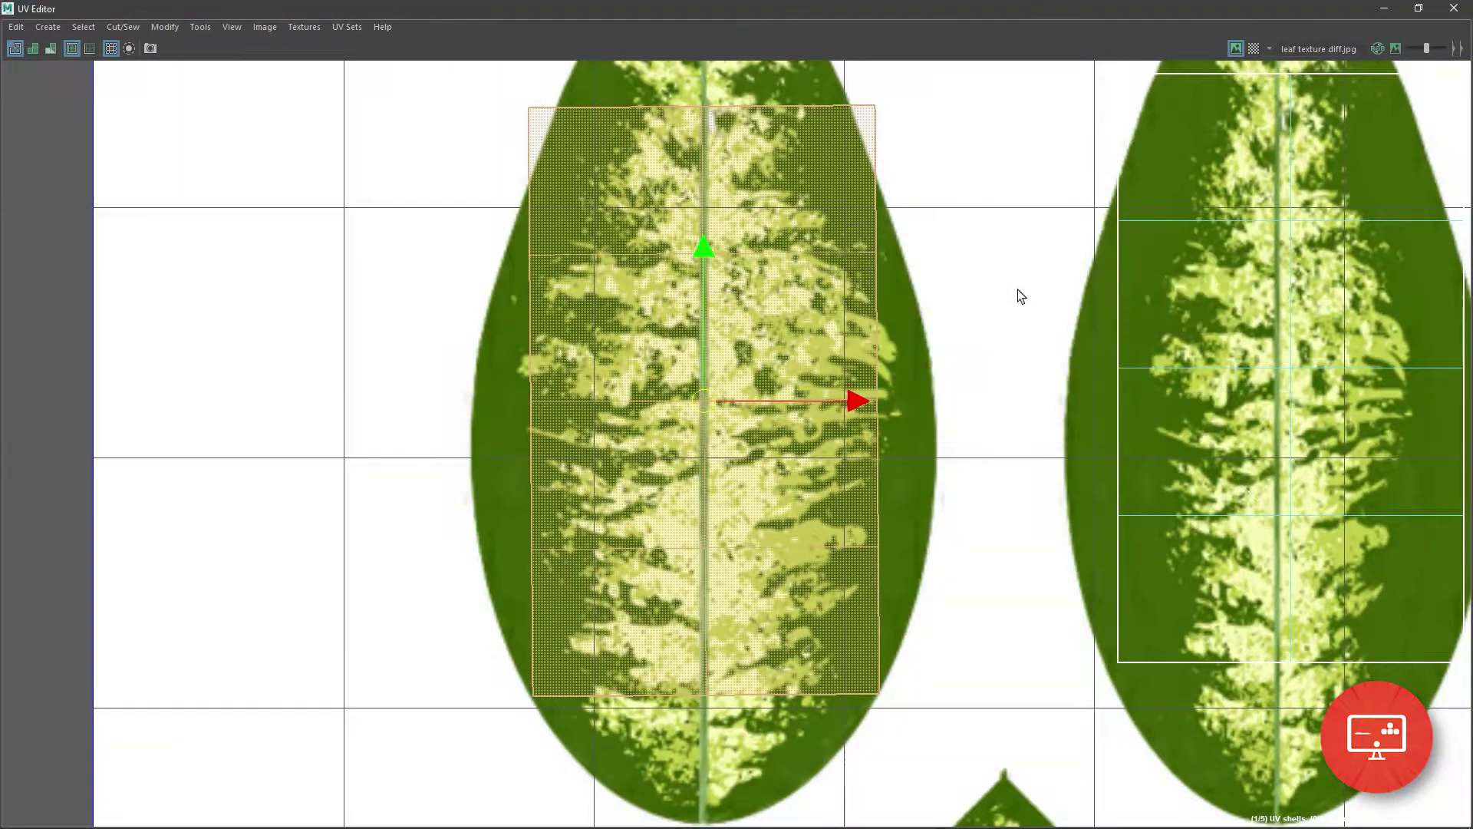
pyautogui.scroll(2, 551, 371)
pyautogui.press('w')
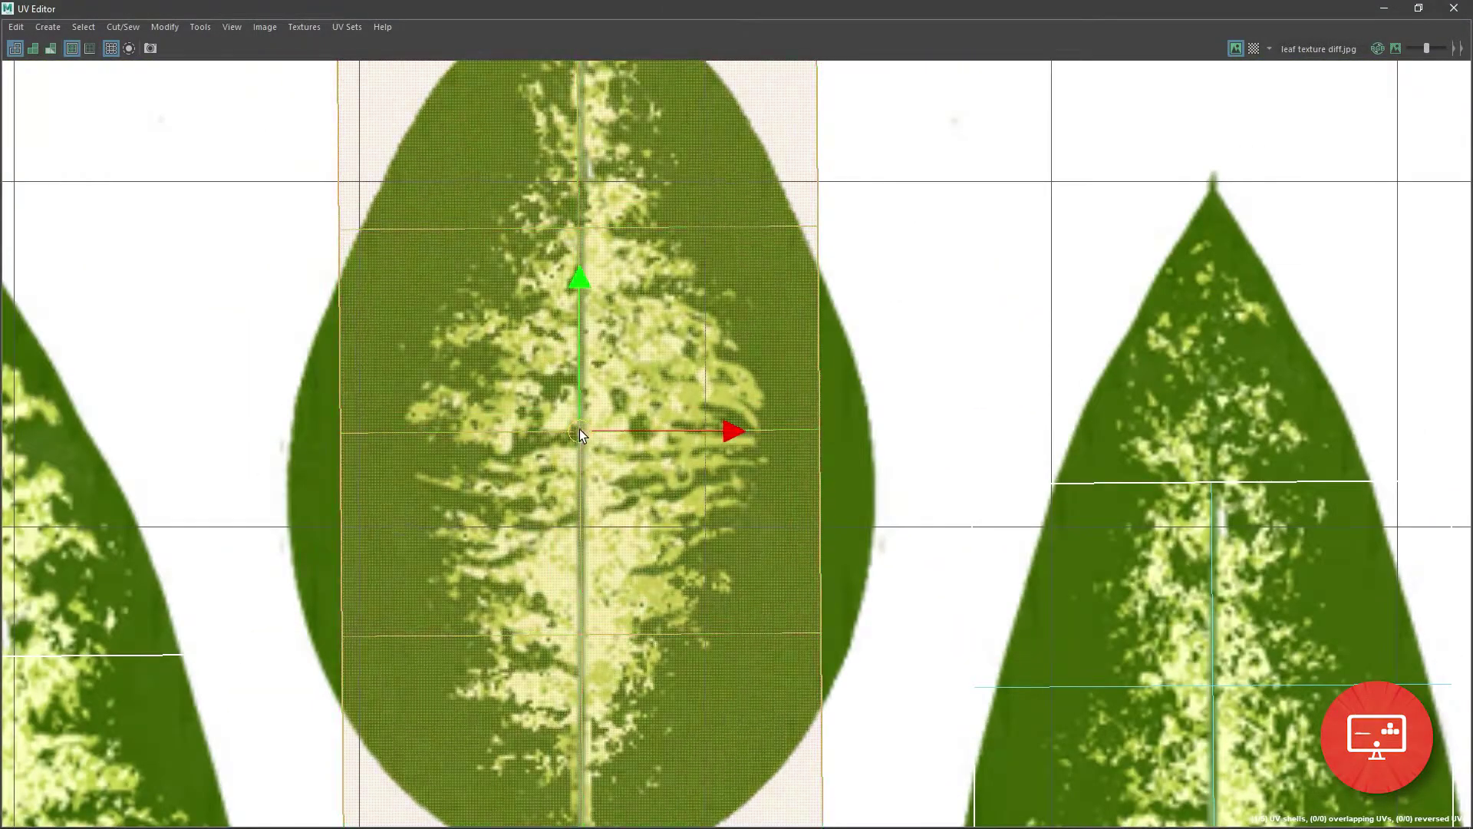
pyautogui.moveTo(579, 430); pyautogui.dragTo(816, 395)
pyautogui.scroll(-3, 801, 470)
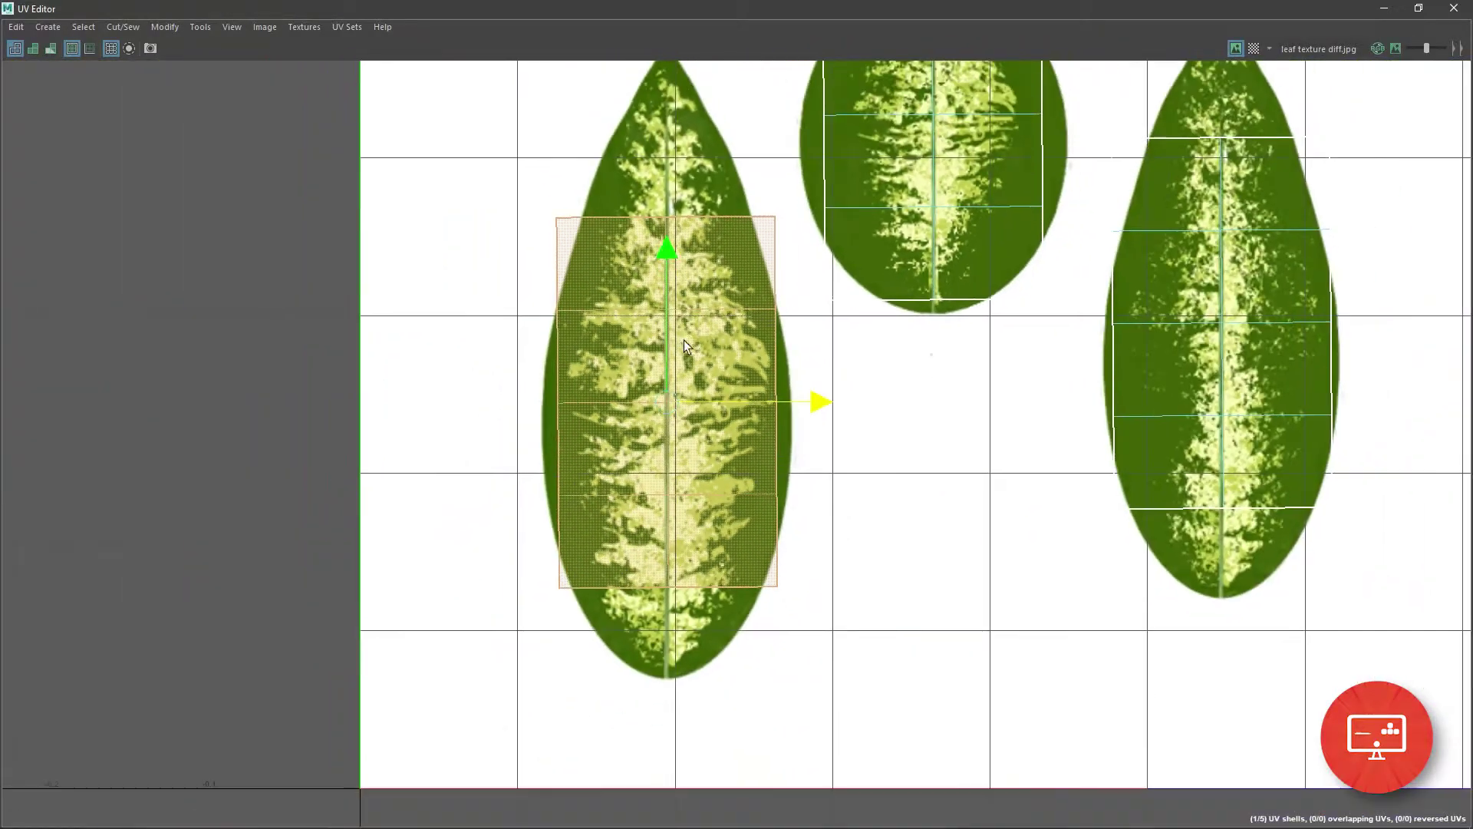
pyautogui.scroll(-3, 819, 402)
pyautogui.scroll(2, 641, 436)
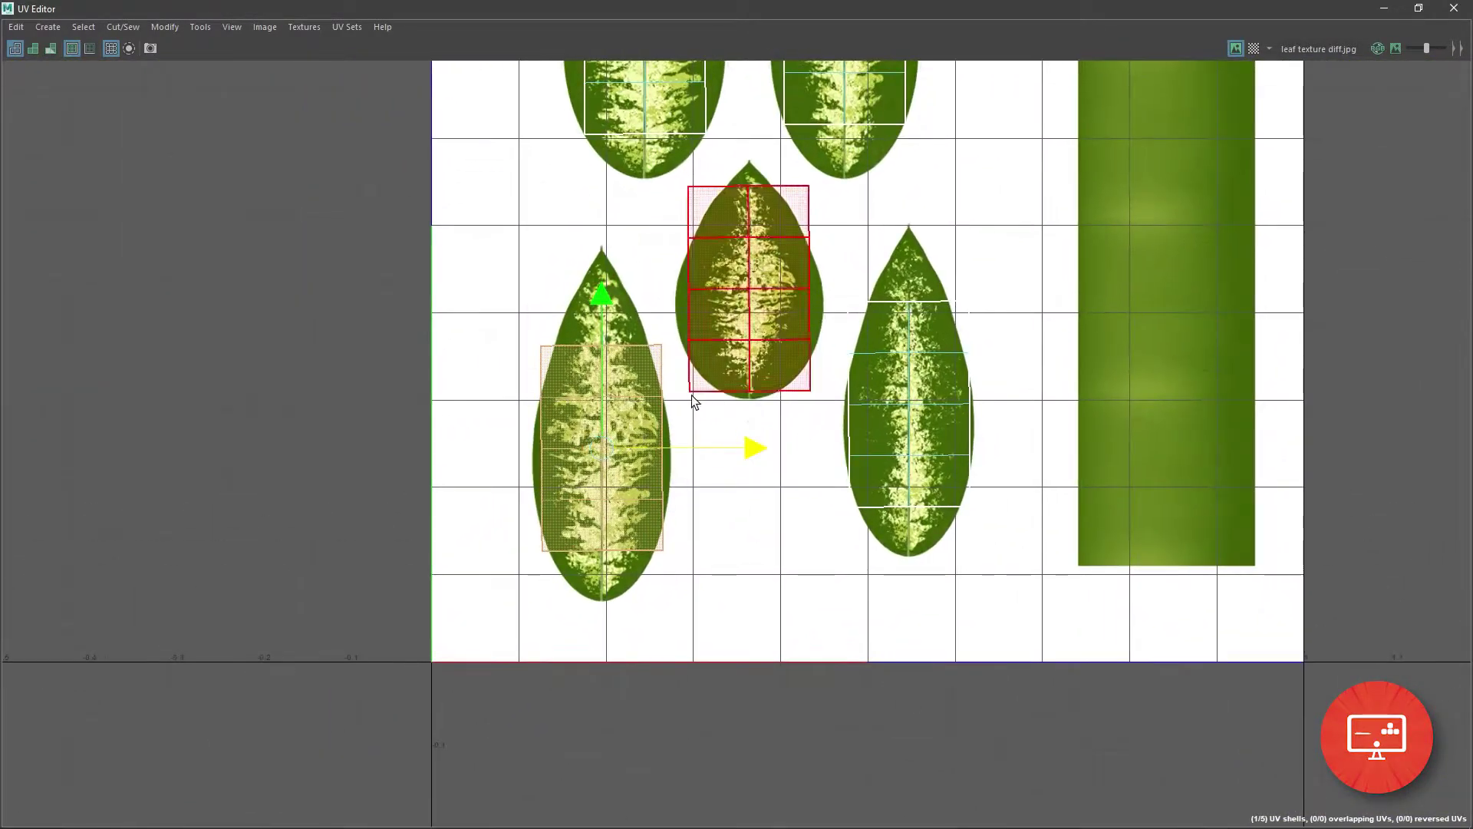
pyautogui.press('r')
pyautogui.moveTo(603, 445); pyautogui.dragTo(710, 614)
pyautogui.press('w')
pyautogui.moveTo(609, 306); pyautogui.dragTo(606, 278)
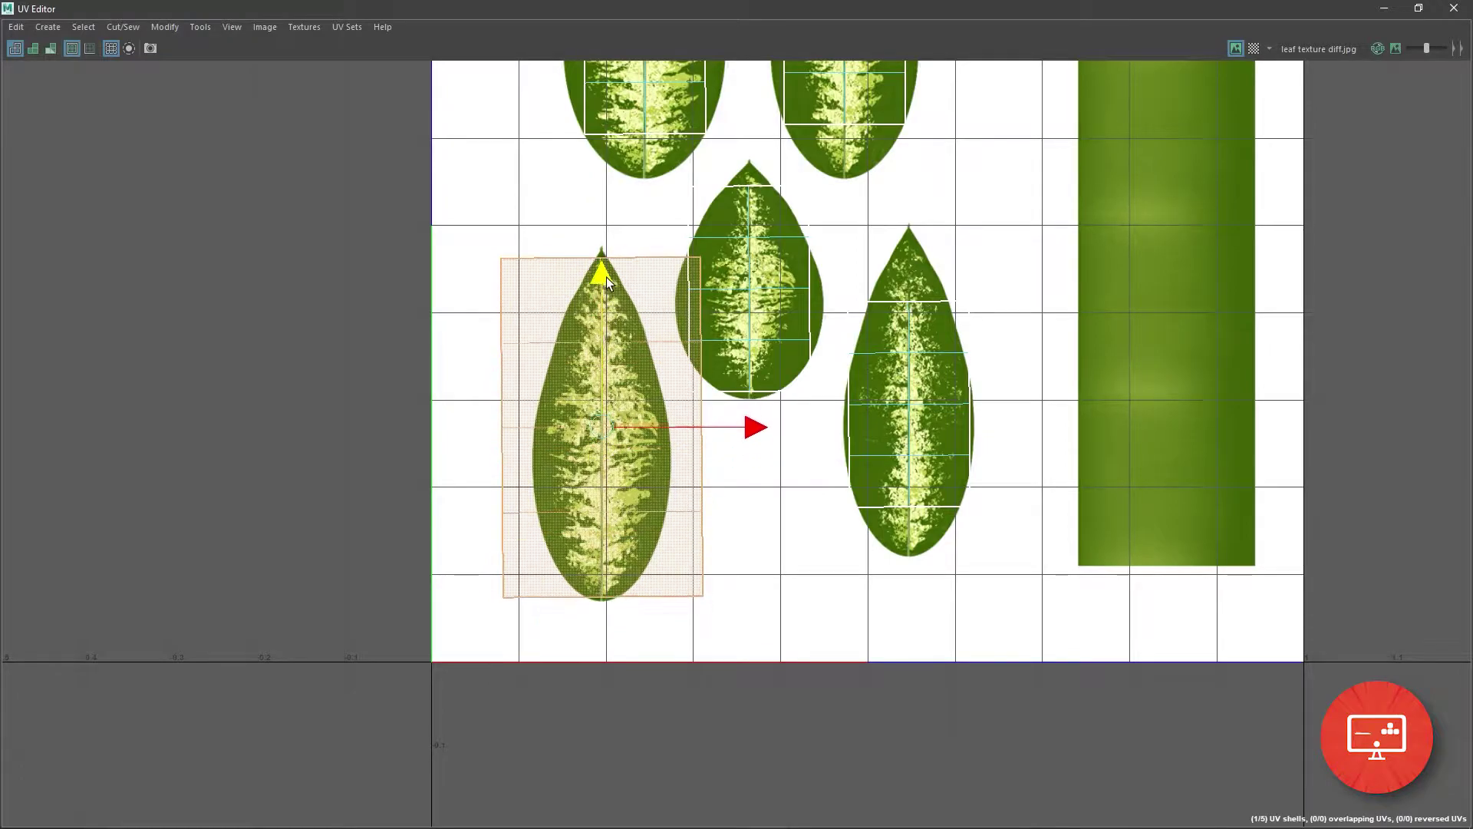
pyautogui.press('r')
pyautogui.moveTo(602, 431); pyautogui.dragTo(665, 445)
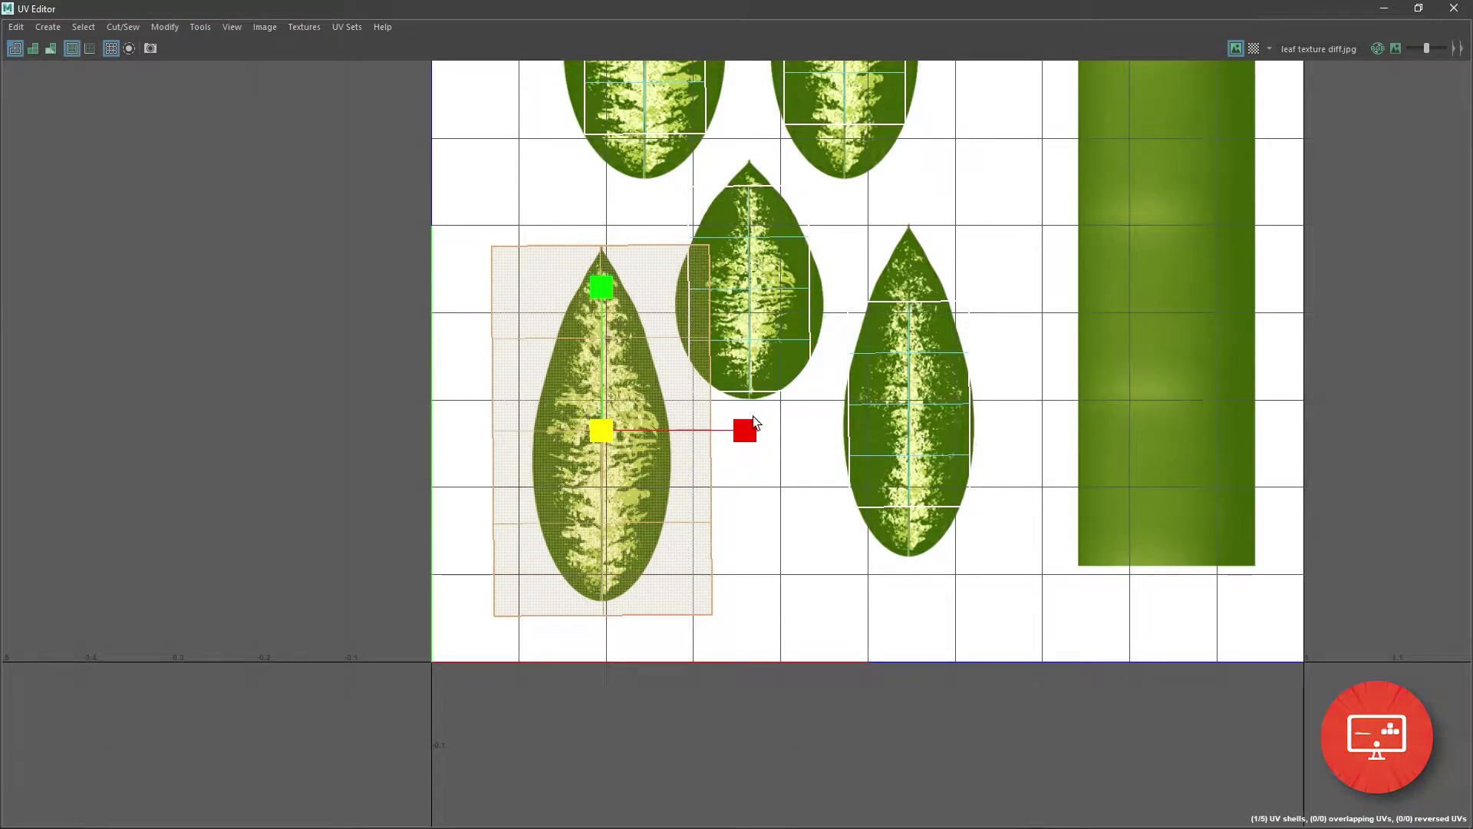
pyautogui.moveTo(753, 417); pyautogui.dragTo(701, 426)
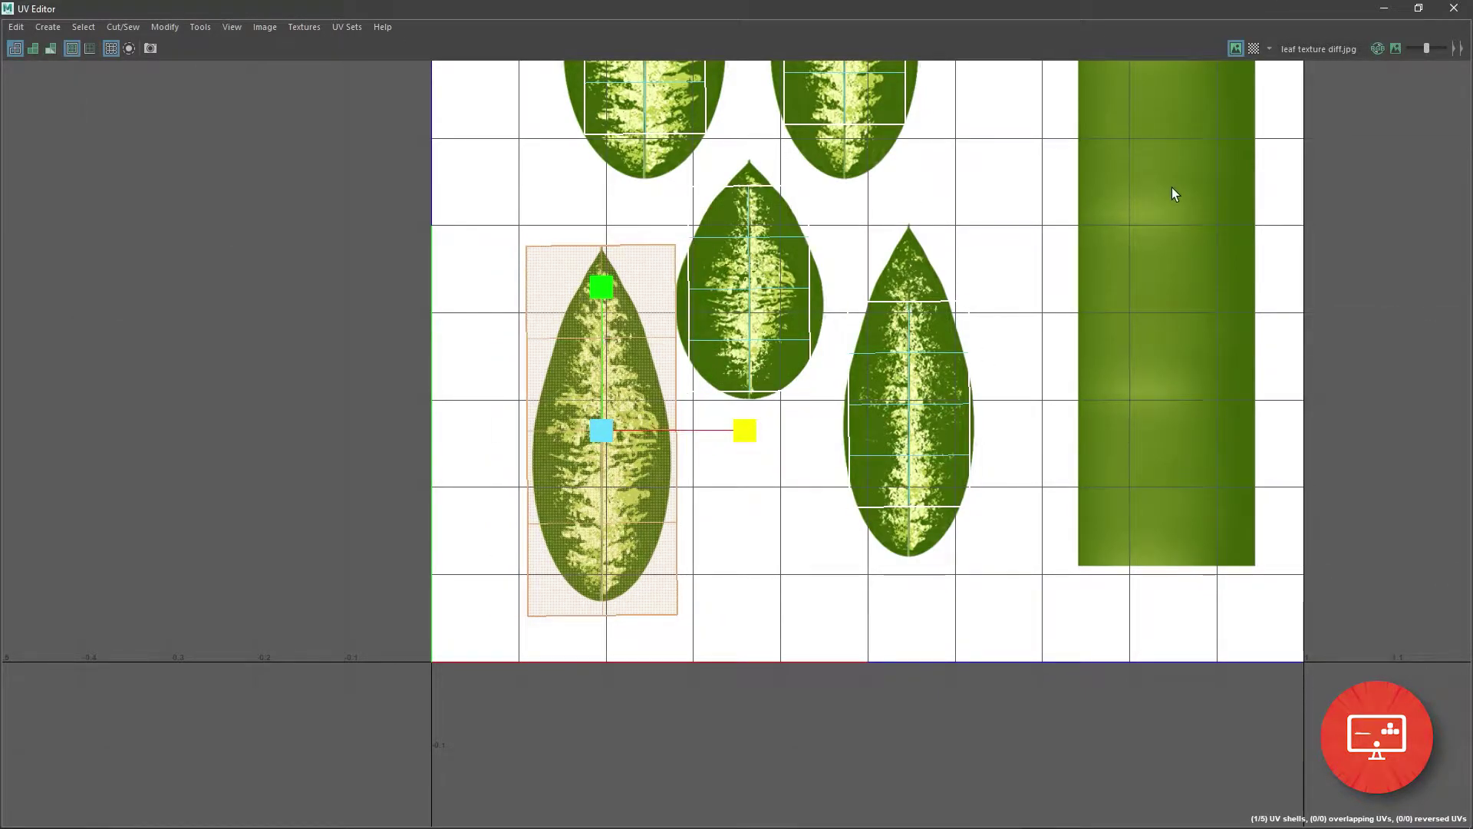
# Stretch the middle and upper-right shells taller to fit their leaves.
pyautogui.press('space')
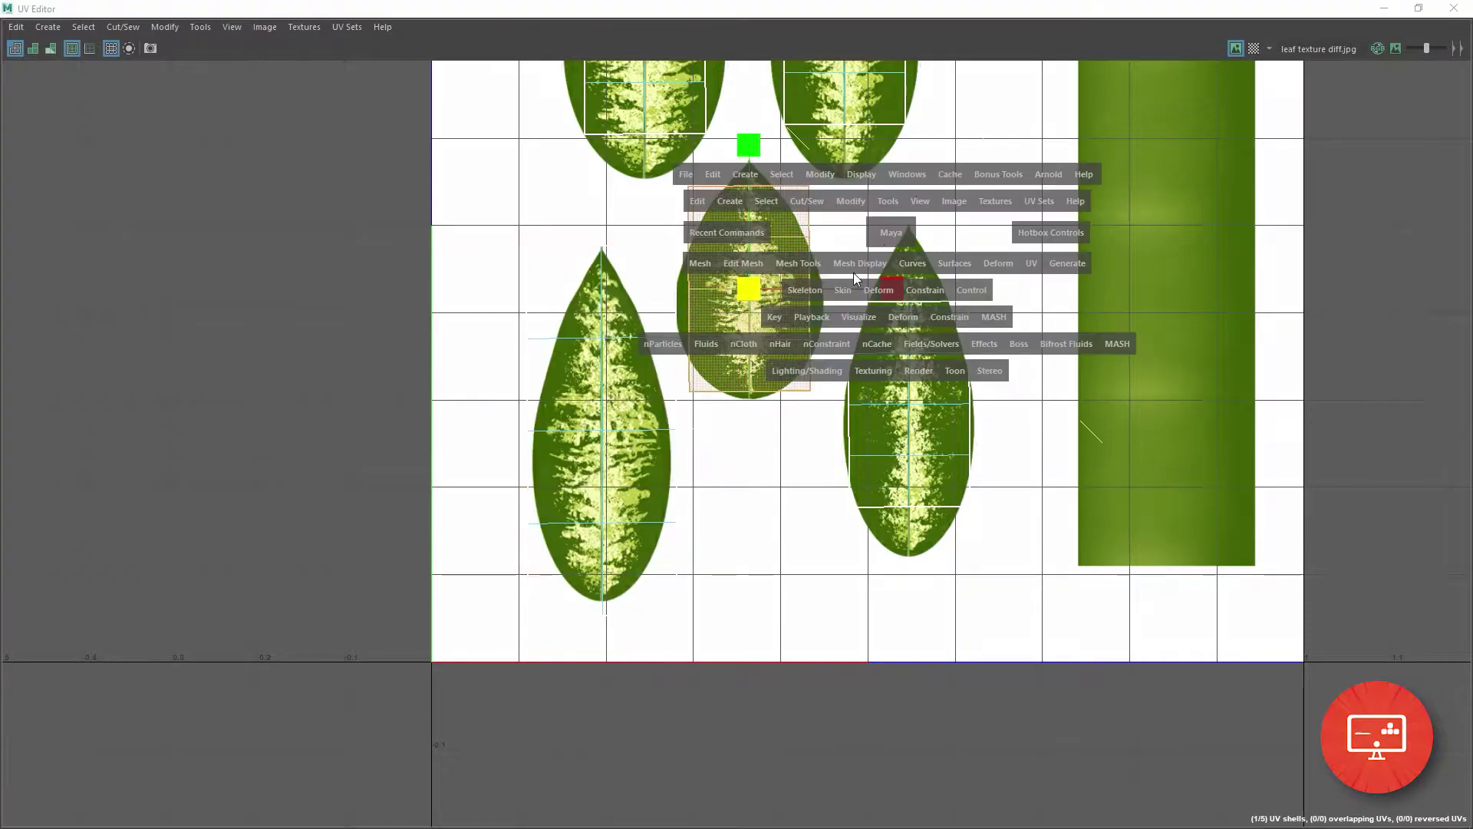
pyautogui.click(706, 373)
pyautogui.press('f')
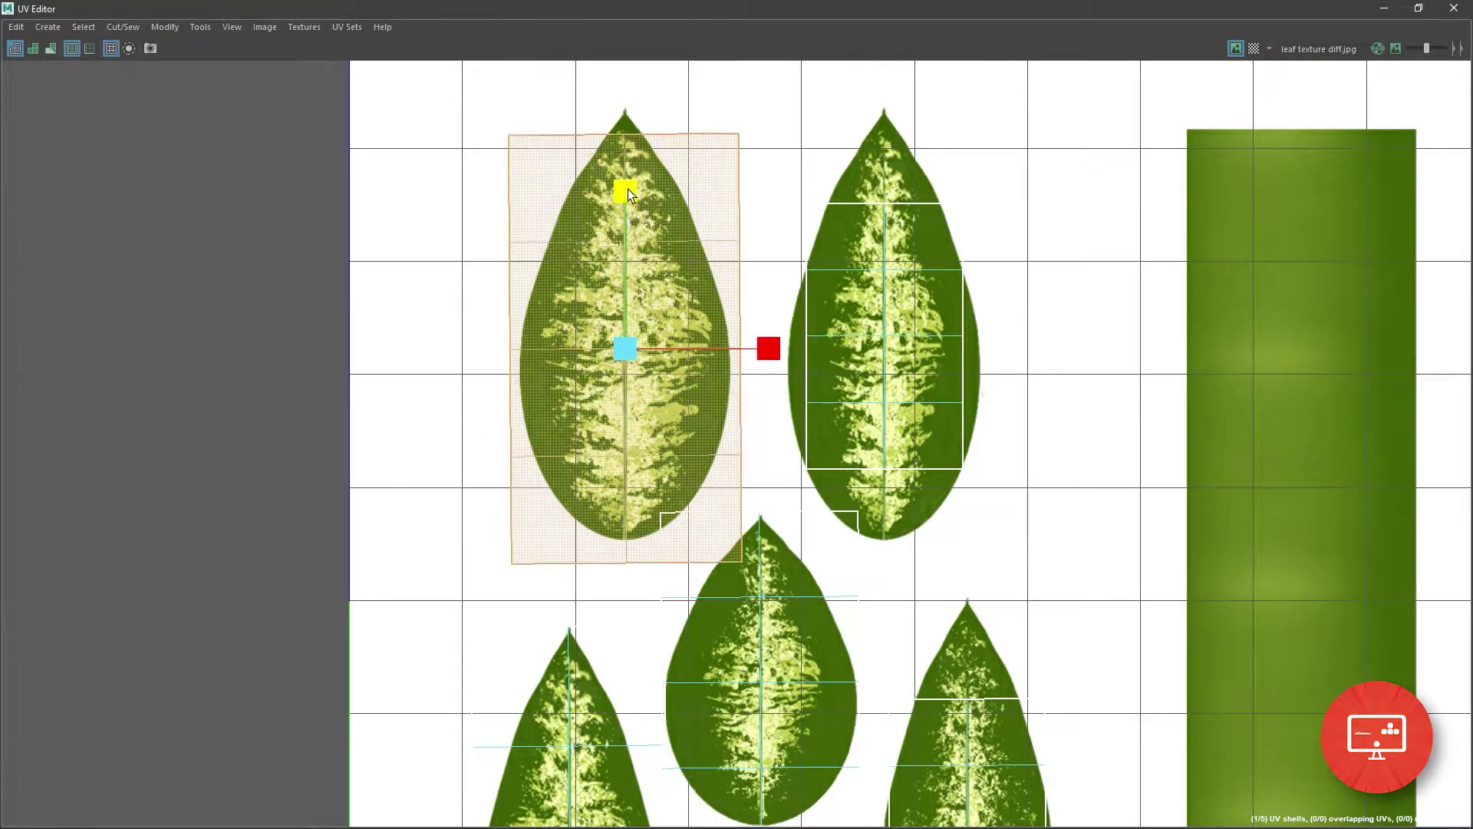
pyautogui.moveTo(628, 189); pyautogui.dragTo(631, 176)
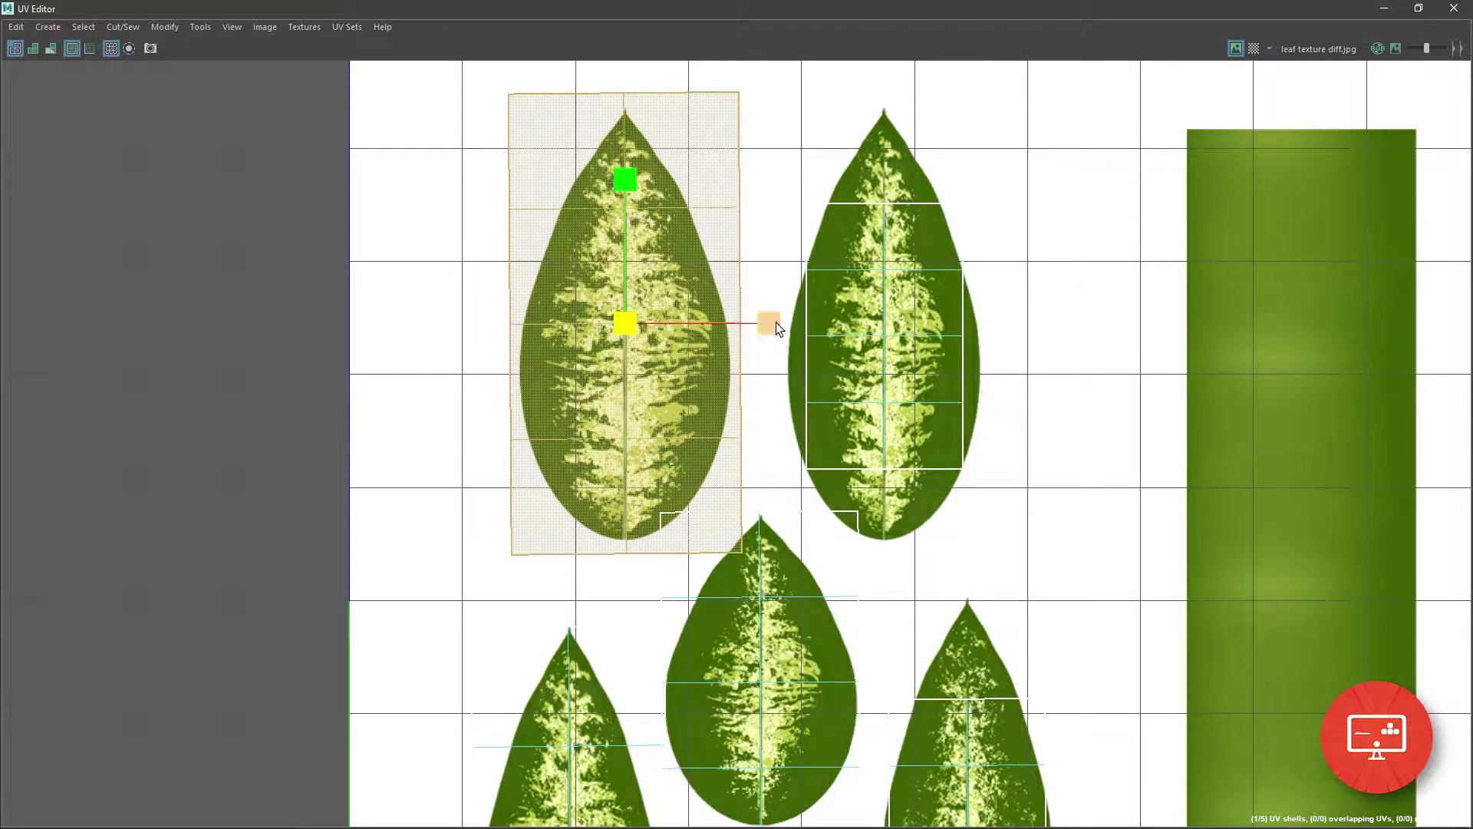
pyautogui.click(864, 322)
pyautogui.moveTo(884, 178); pyautogui.dragTo(887, 173)
# Scale the lower-right shell to fit its leaf and restore the UV Editor window.
pyautogui.keyDown('alt'); pyautogui.moveTo(974, 470); pyautogui.dragTo(820, 186, button='middle'); pyautogui.keyUp('alt')
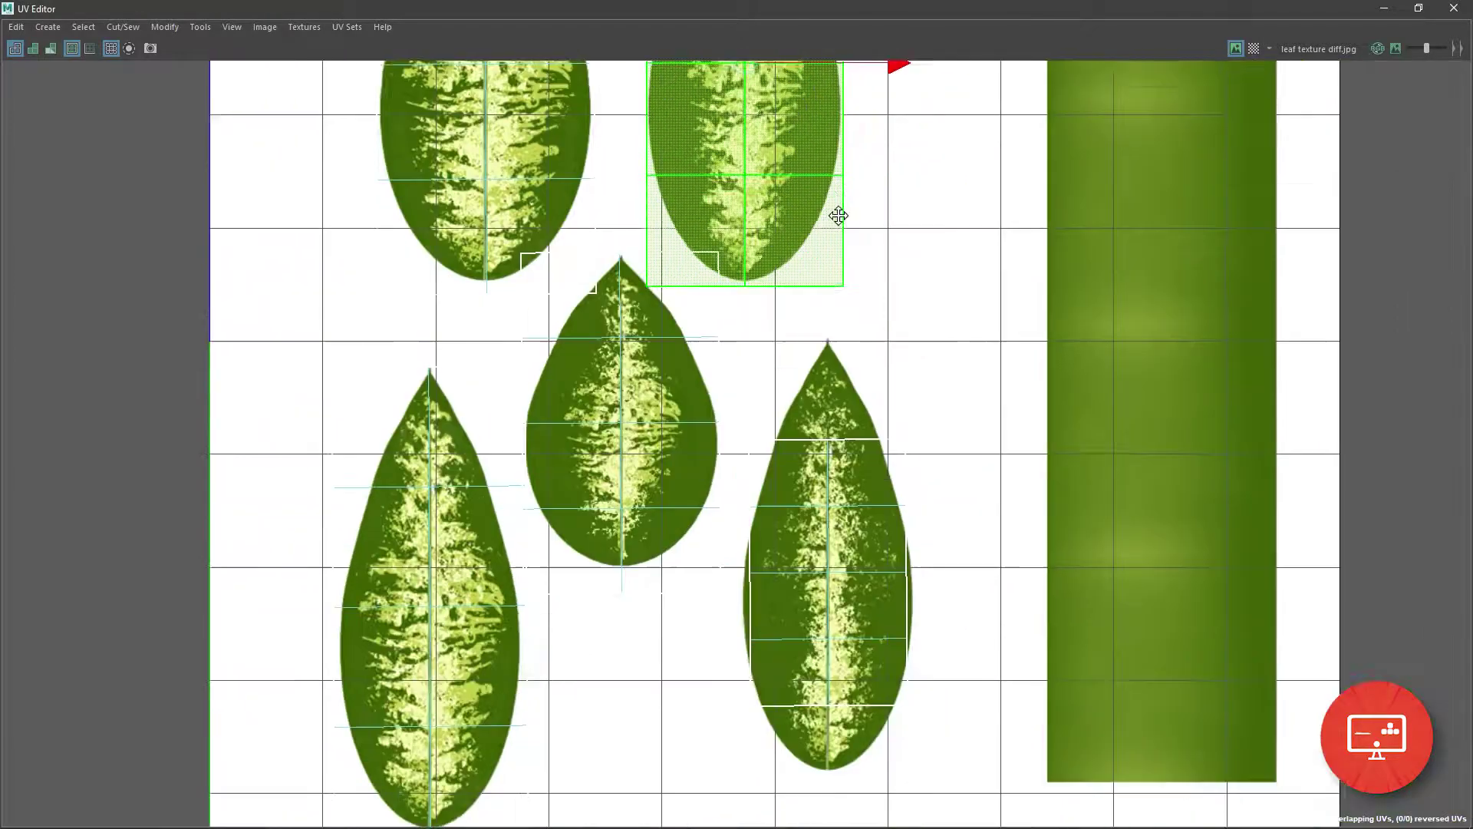
pyautogui.click(814, 498)
pyautogui.moveTo(814, 401); pyautogui.dragTo(814, 371)
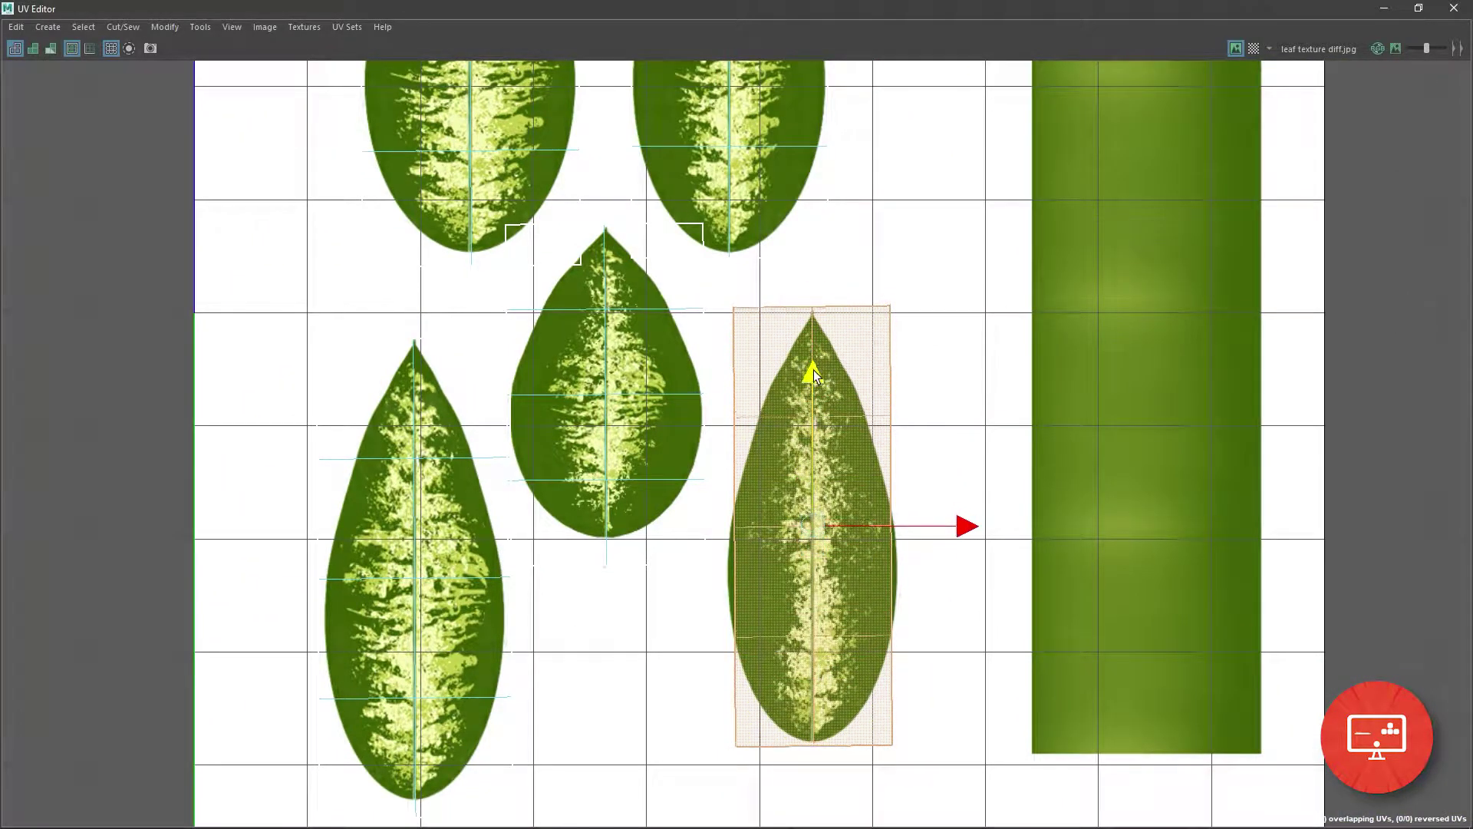
pyautogui.press('r')
pyautogui.moveTo(955, 526); pyautogui.dragTo(969, 532)
pyautogui.keyDown('alt'); pyautogui.moveTo(968, 532); pyautogui.dragTo(983, 630, button='middle'); pyautogui.keyUp('alt')
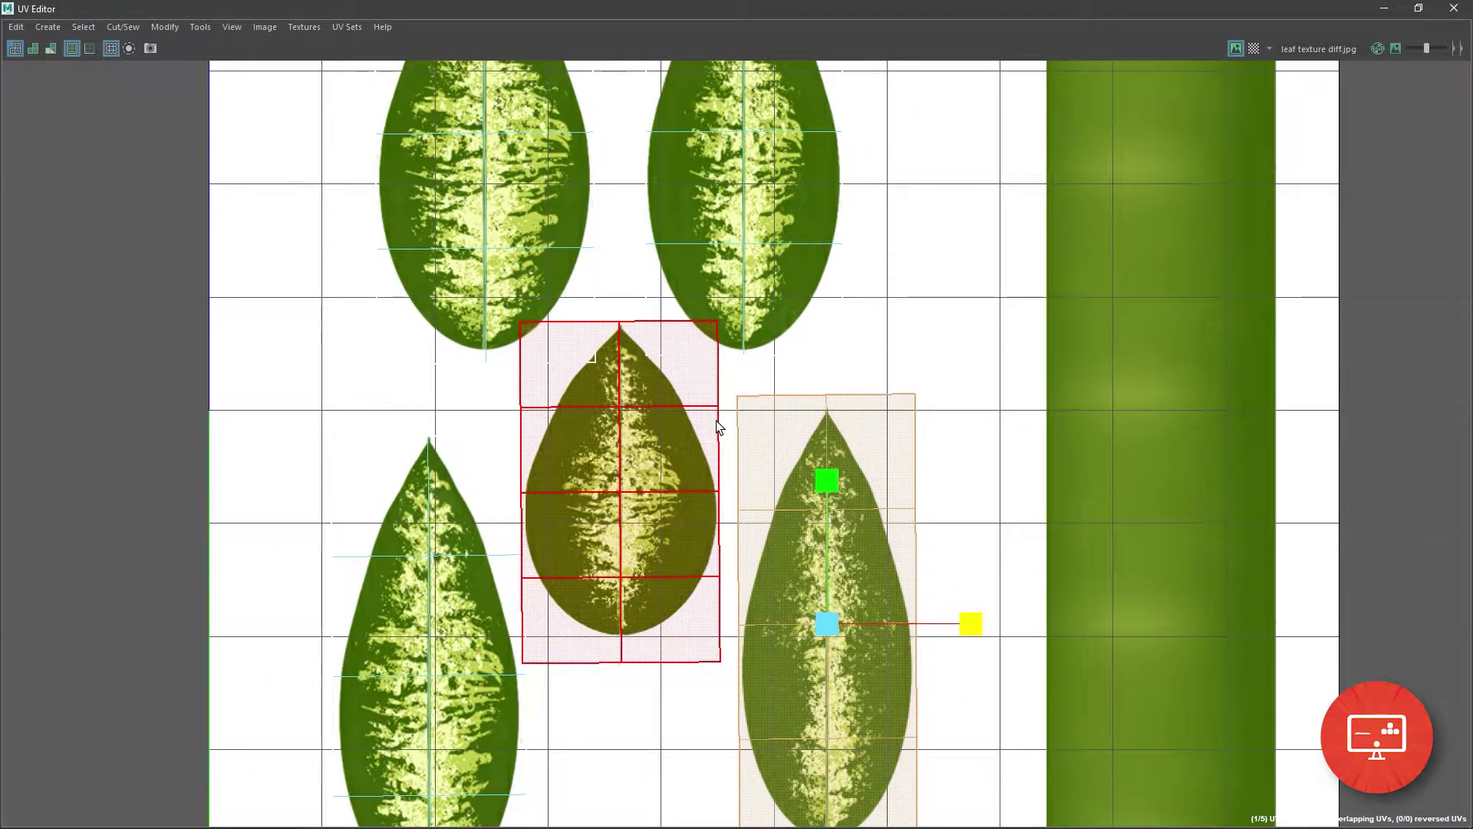
pyautogui.click(1418, 8)
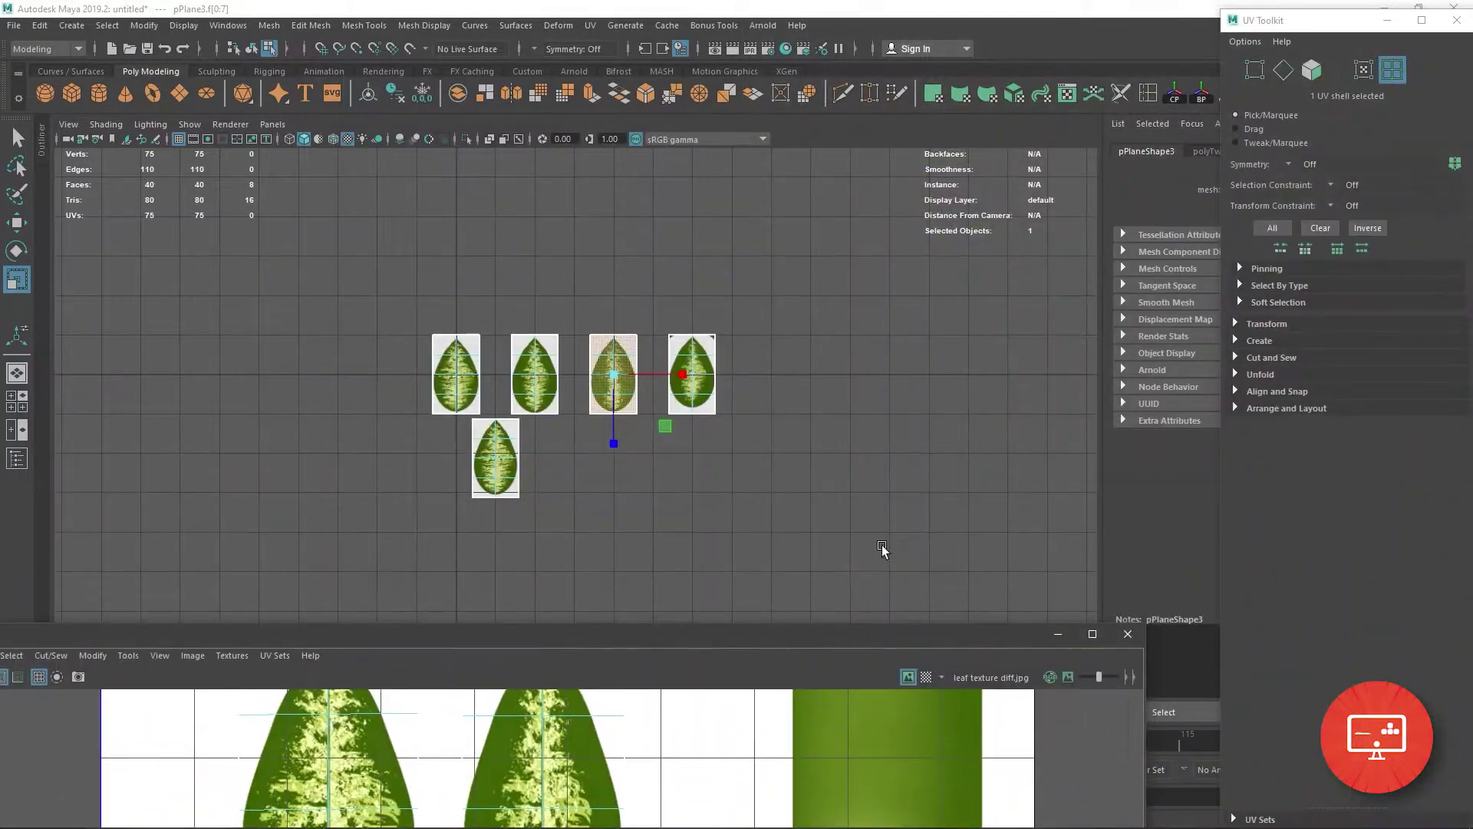
# Cut new points near the leaf tips with Multi-Cut.
pyautogui.scroll(4, 883, 548)
pyautogui.scroll(1, 883, 549)
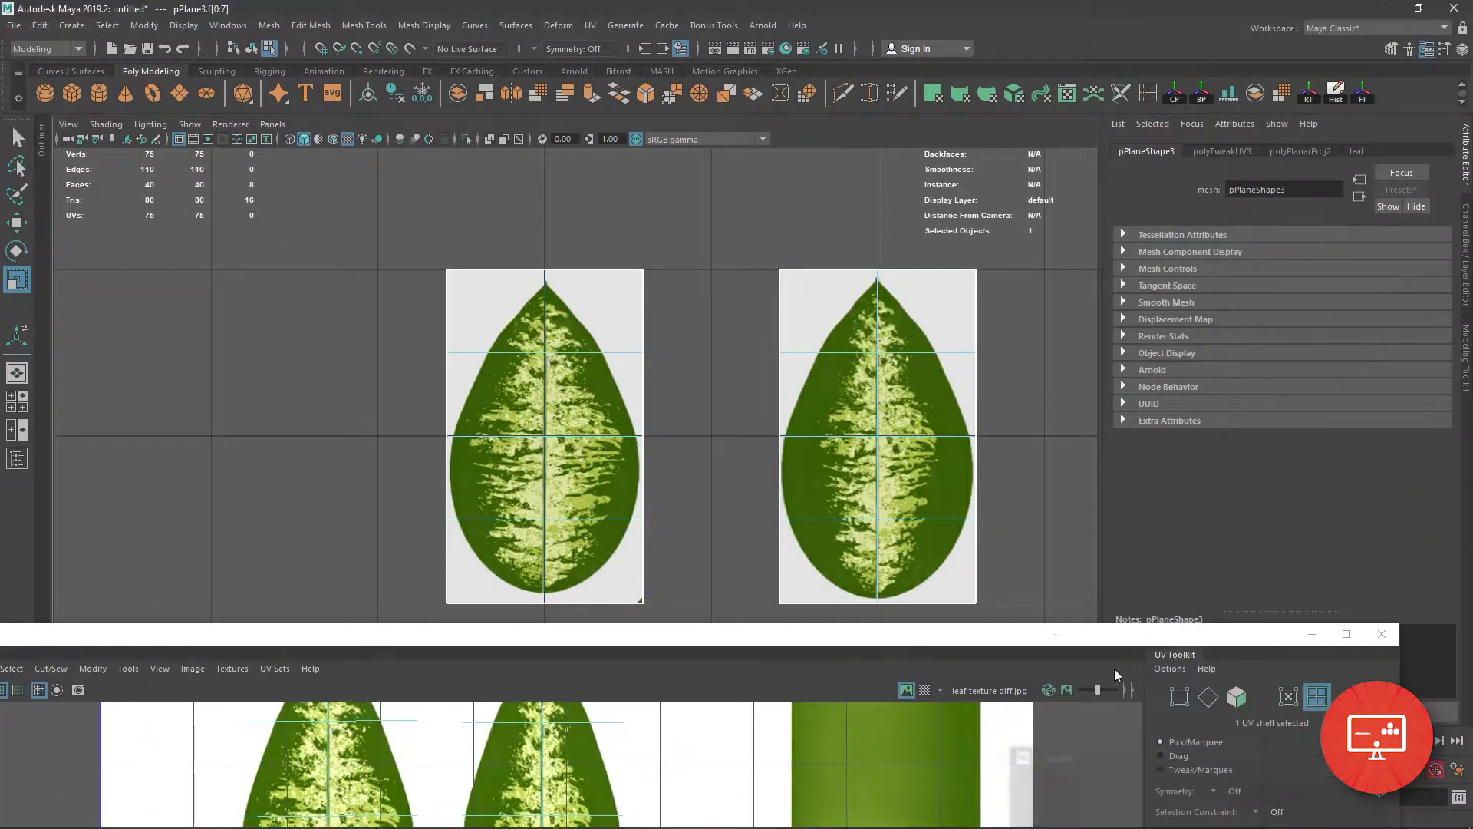
pyautogui.click(1312, 633)
pyautogui.scroll(3, 667, 276)
pyautogui.click(717, 309)
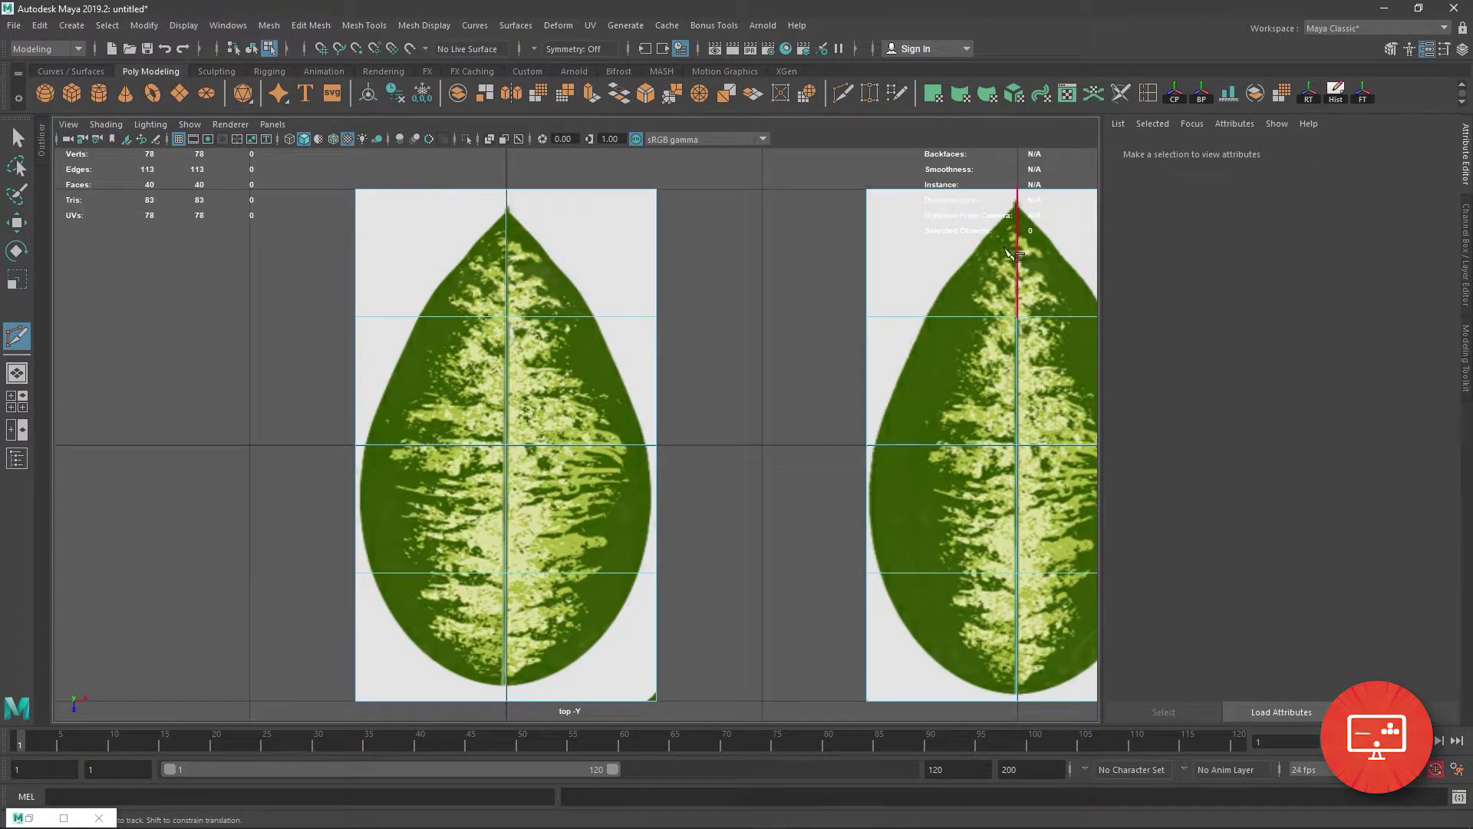
pyautogui.keyDown('alt'); pyautogui.moveTo(1007, 249); pyautogui.dragTo(764, 351, button='middle'); pyautogui.keyUp('alt')
pyautogui.press('Return')
pyautogui.scroll(-5, 829, 349)
pyautogui.scroll(1, 675, 318)
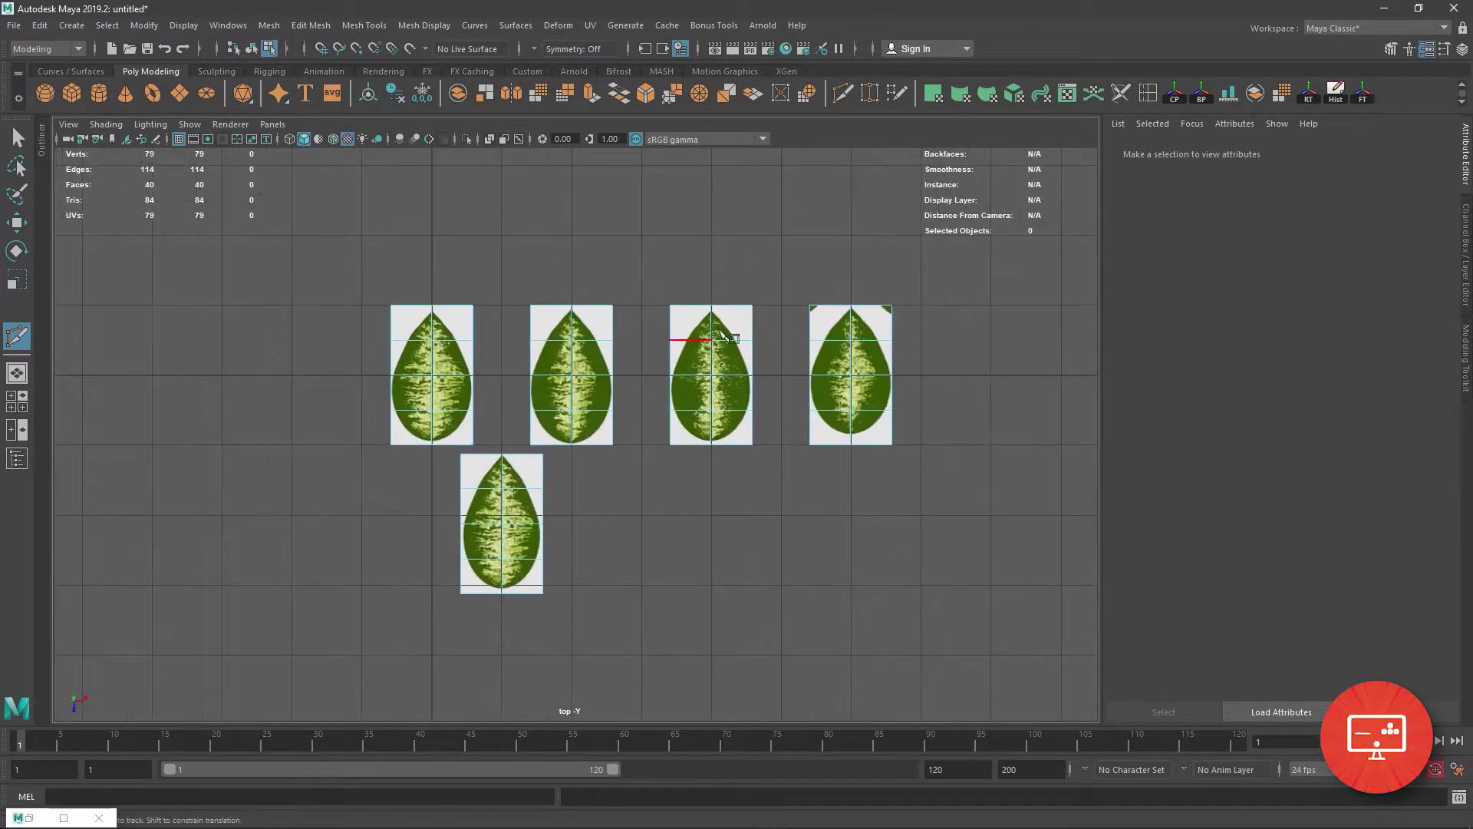
pyautogui.scroll(3, 844, 268)
pyautogui.press('Return')
pyautogui.scroll(-4, 933, 366)
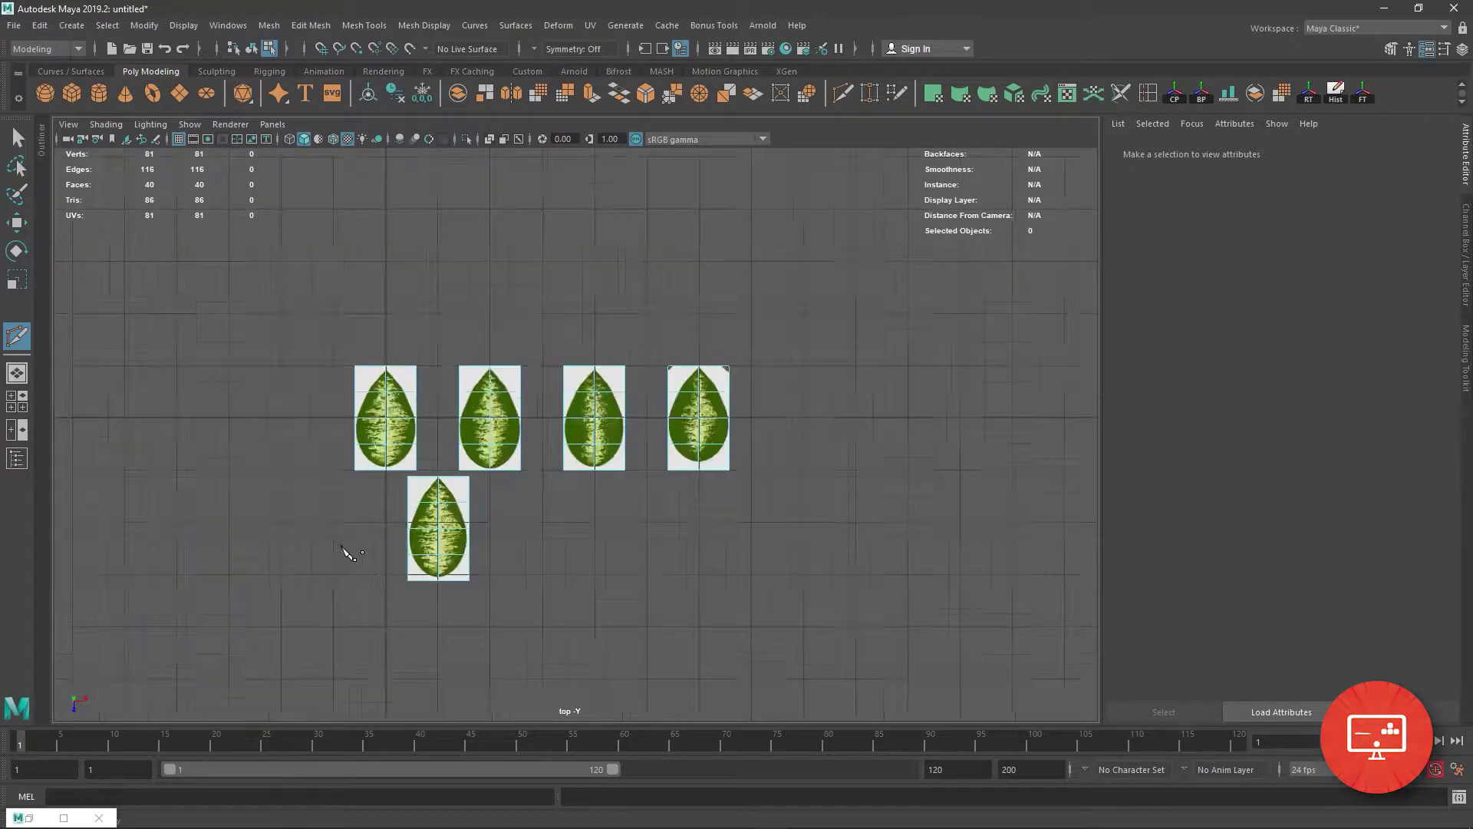
pyautogui.scroll(1, 345, 552)
pyautogui.scroll(1, 346, 552)
pyautogui.scroll(3, 345, 552)
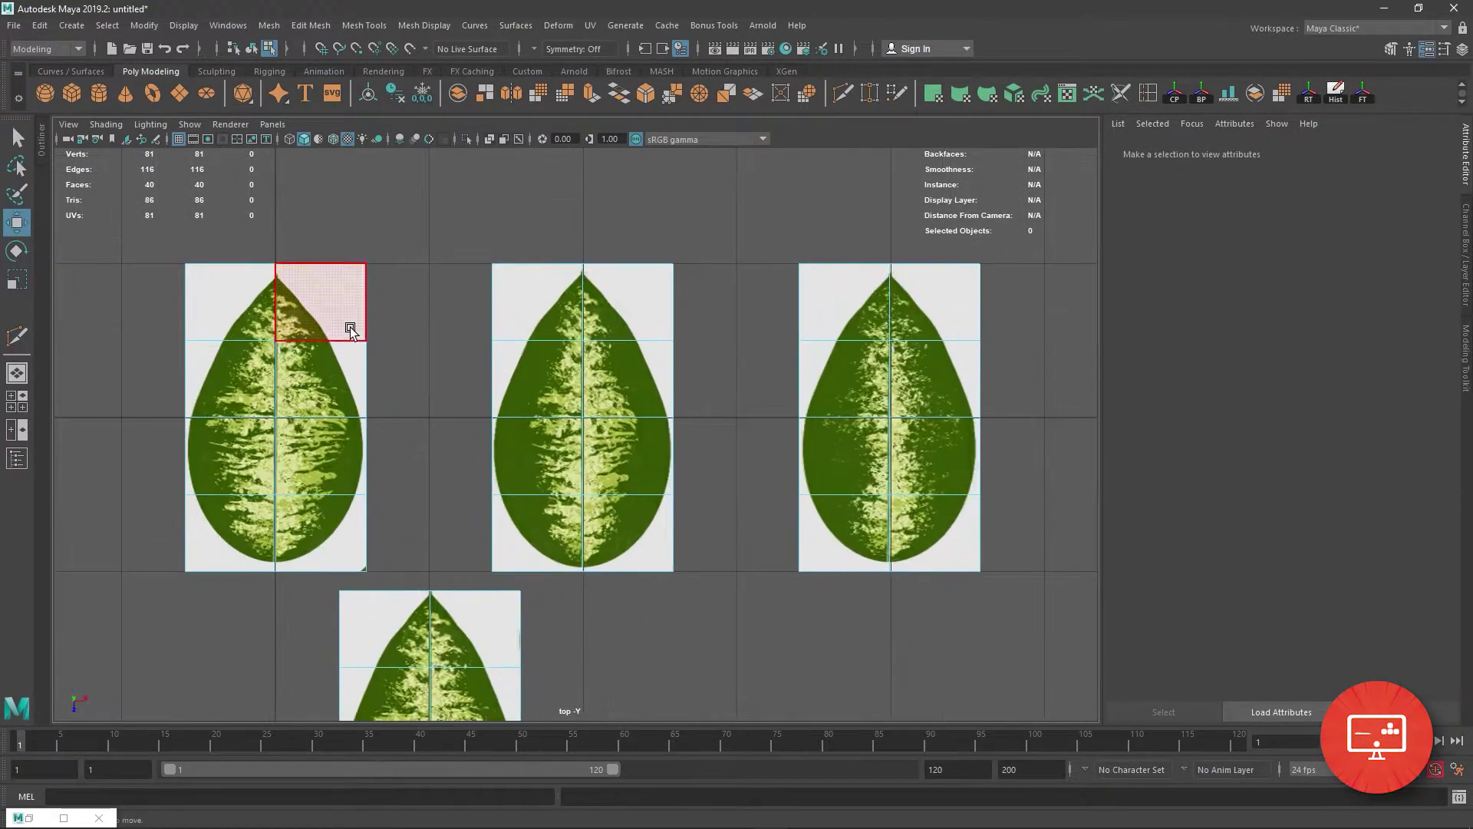
# Target Weld the leaf planes' top corners inward so they taper toward the tips.
pyautogui.moveTo(366, 263); pyautogui.dragTo(322, 263)
pyautogui.moveTo(185, 264); pyautogui.dragTo(230, 264)
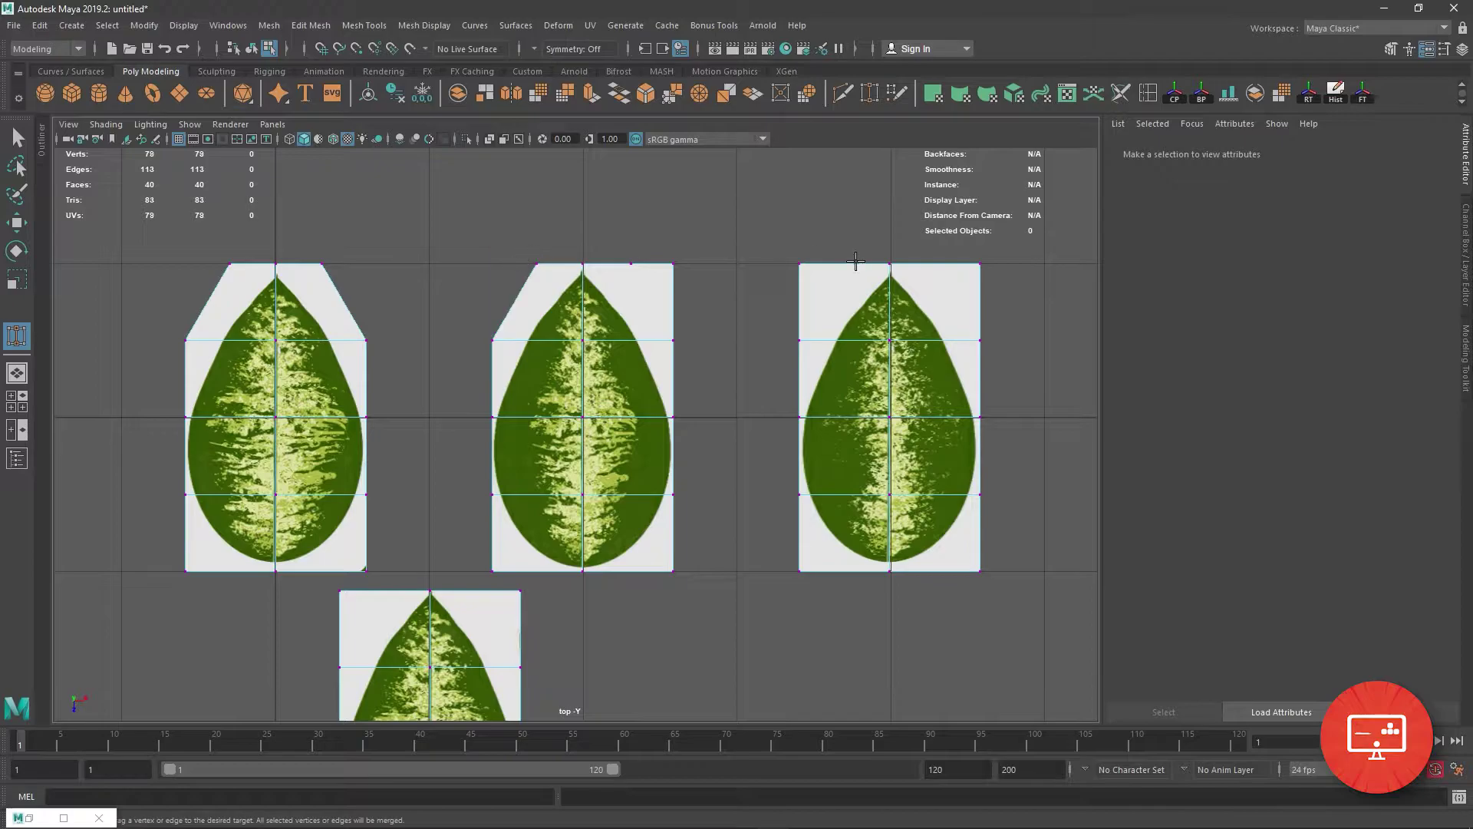
pyautogui.keyDown('alt'); pyautogui.moveTo(794, 346); pyautogui.dragTo(460, 346, button='middle'); pyautogui.keyUp('alt')
pyautogui.moveTo(645, 265); pyautogui.dragTo(676, 265)
pyautogui.moveTo(789, 265); pyautogui.dragTo(758, 265)
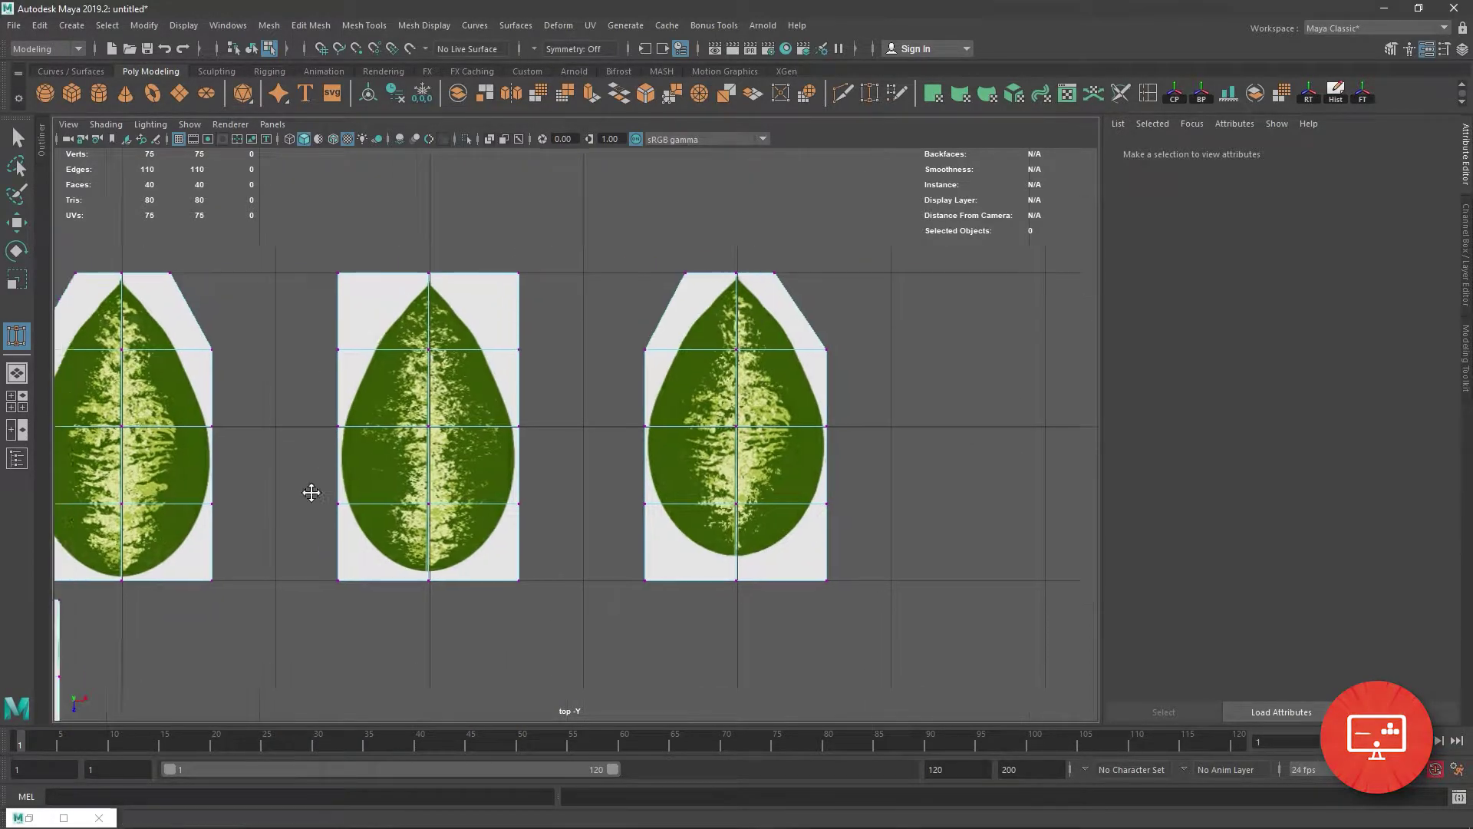
pyautogui.scroll(-3, 312, 494)
# Return to the top view and select all five leaf planes.
pyautogui.press('w')
pyautogui.scroll(3, 503, 430)
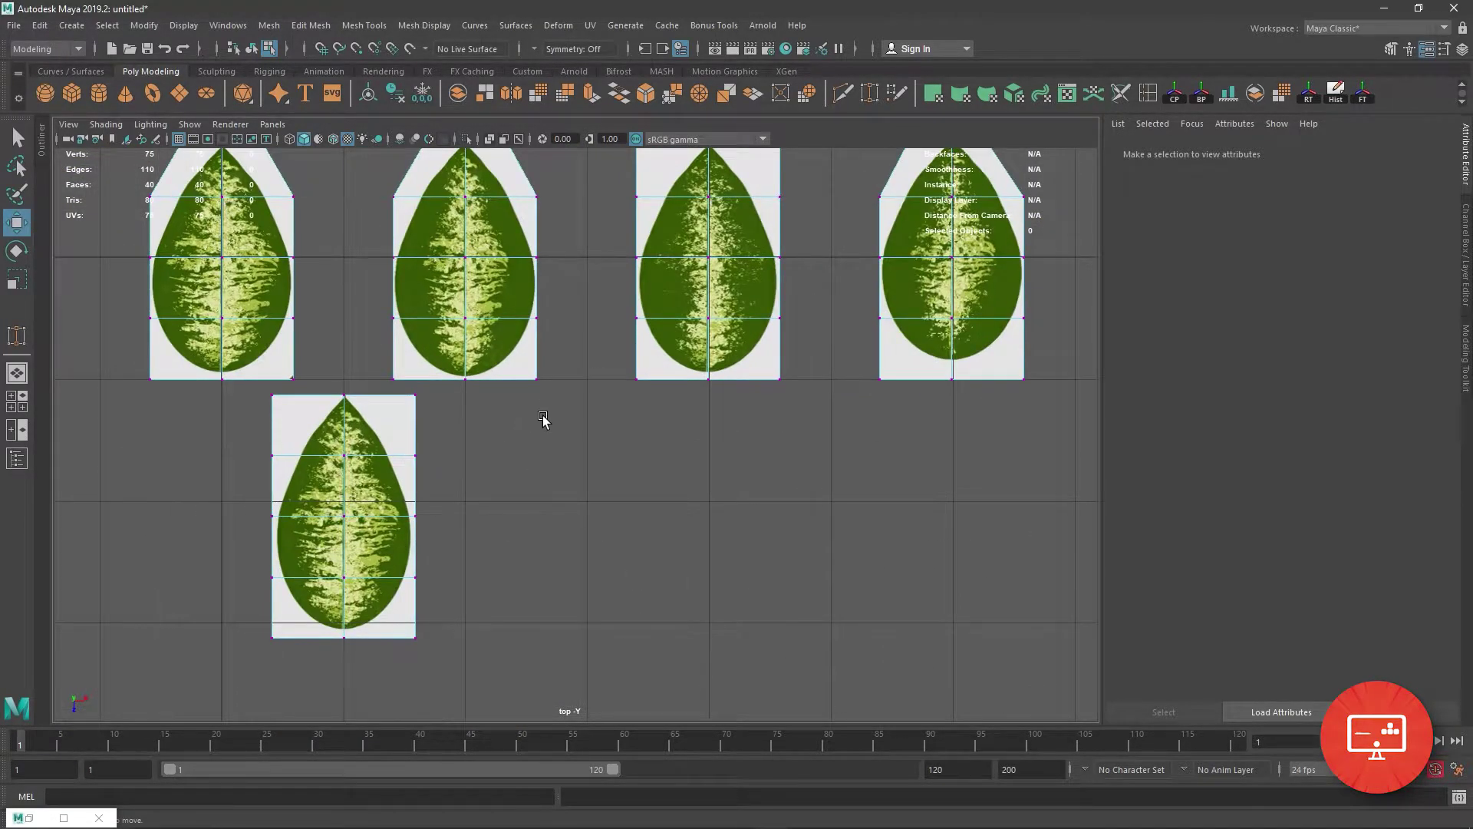
pyautogui.keyDown('alt'); pyautogui.moveTo(544, 419); pyautogui.dragTo(558, 452, button='middle'); pyautogui.keyUp('alt')
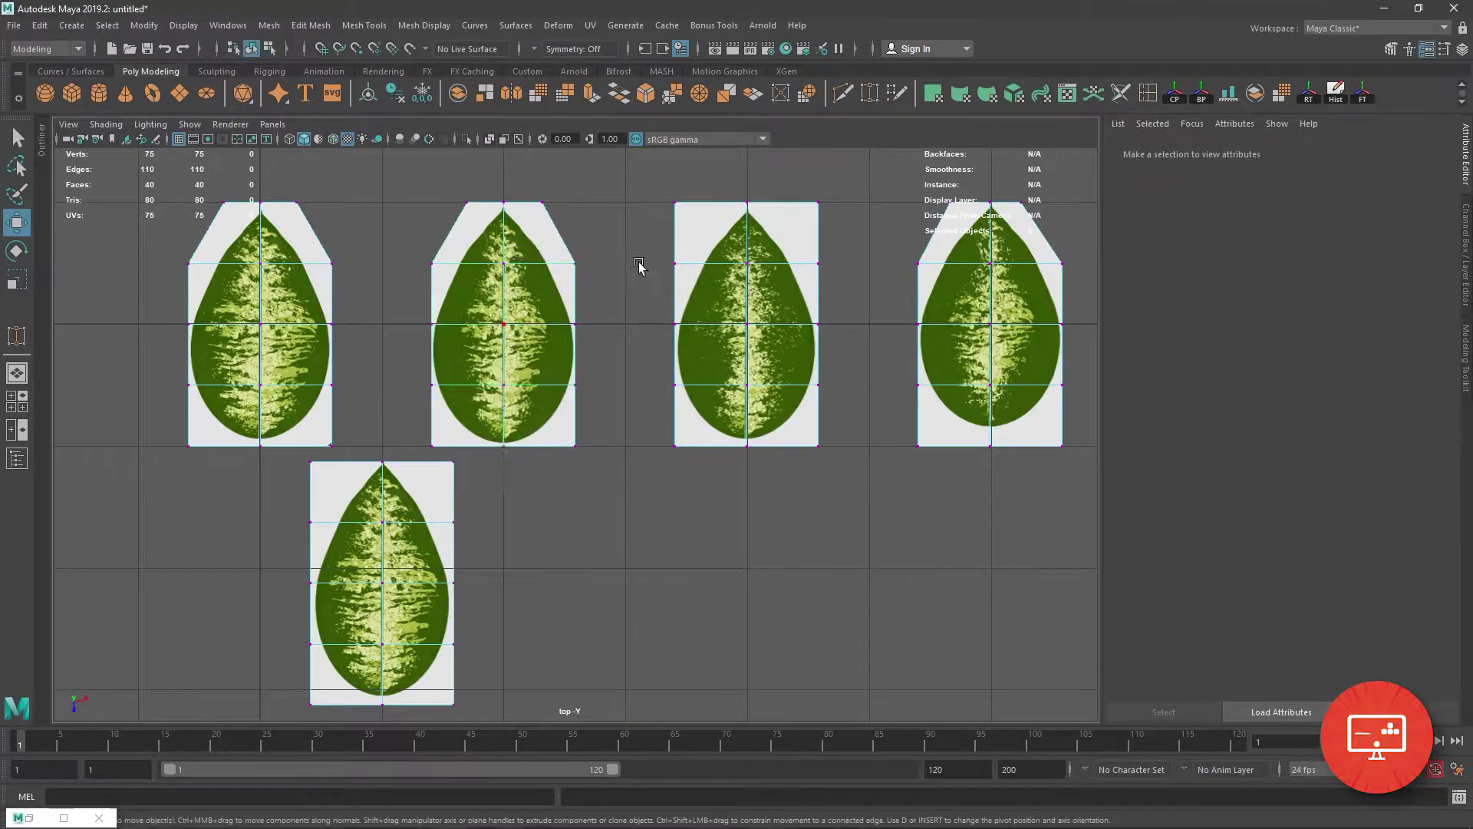
pyautogui.press('space')
pyautogui.press('space')
pyautogui.scroll(-3, 575, 430)
pyautogui.moveTo(394, 329); pyautogui.dragTo(849, 605)
# Deselect the planes and turn on textured display so the leaf planes show their leaf textures.
pyautogui.press('r')
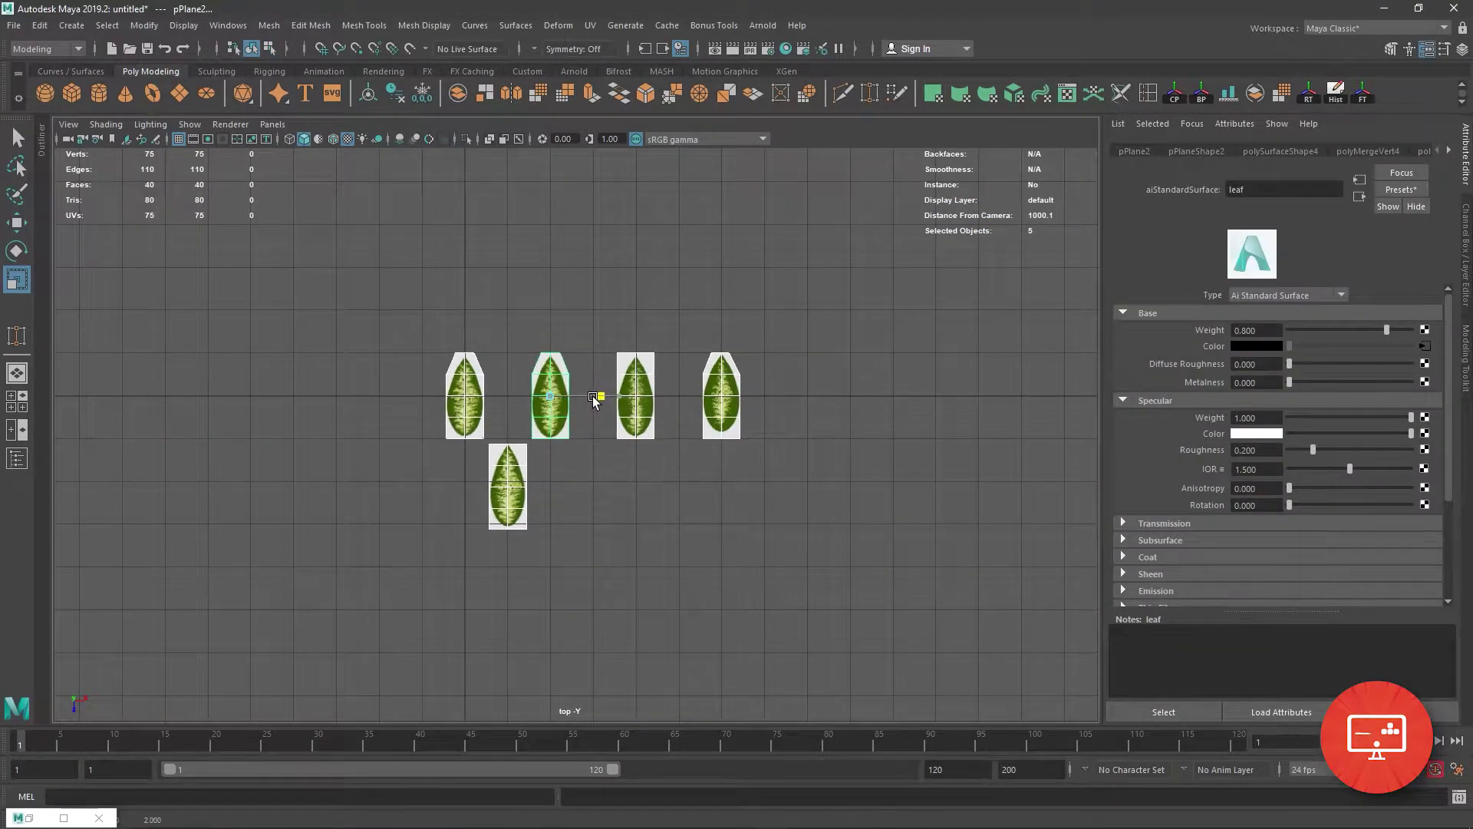
pyautogui.click(655, 644)
pyautogui.press('space')
pyautogui.press('space')
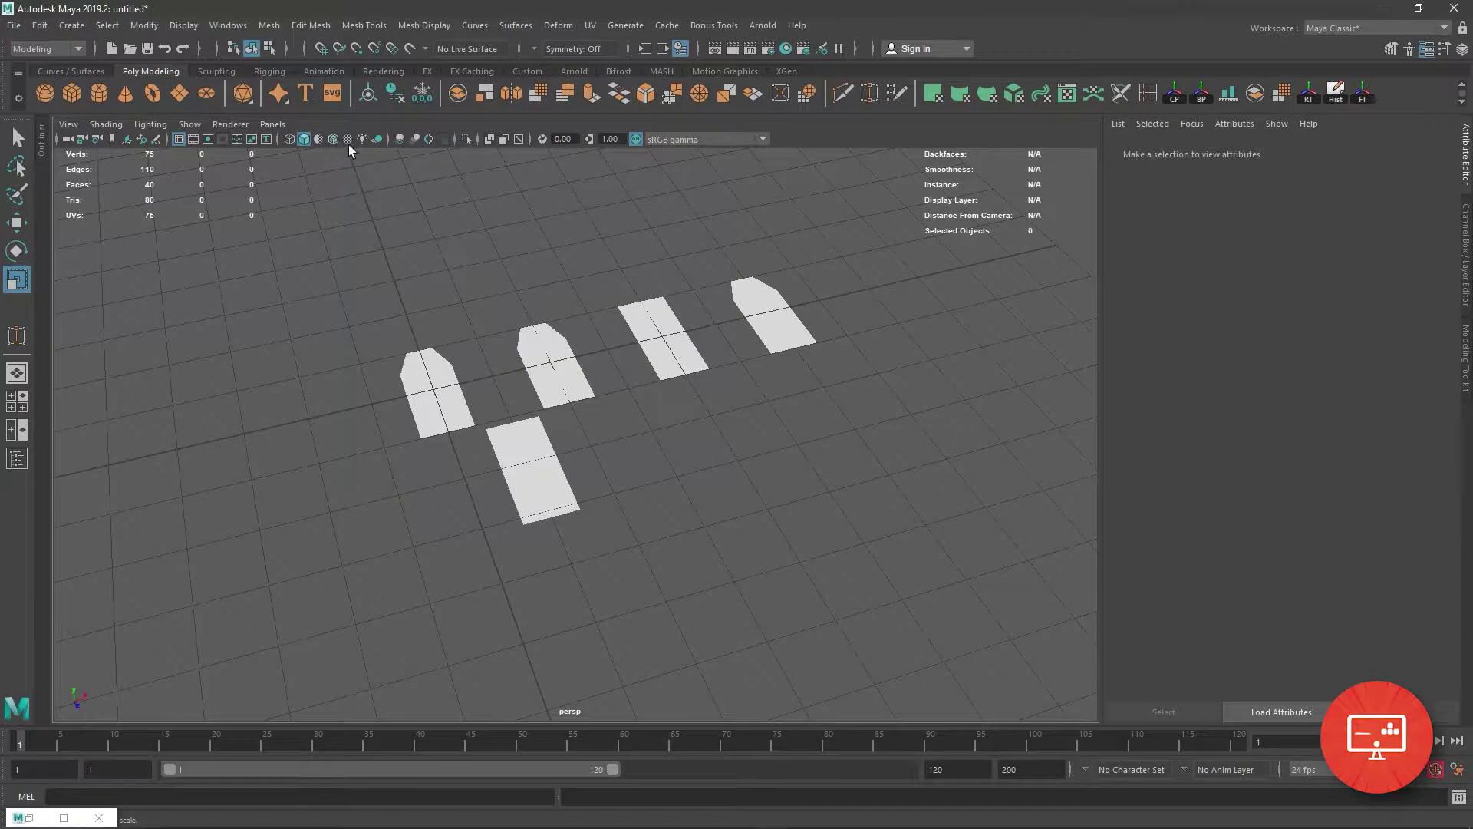
pyautogui.click(347, 139)
pyautogui.click(549, 365)
# On one leaf plane, connect a File texture node to the aiStandardSurface Geometry Opacity and browse for an image.
pyautogui.scroll(-3, 1274, 461)
pyautogui.click(1158, 478)
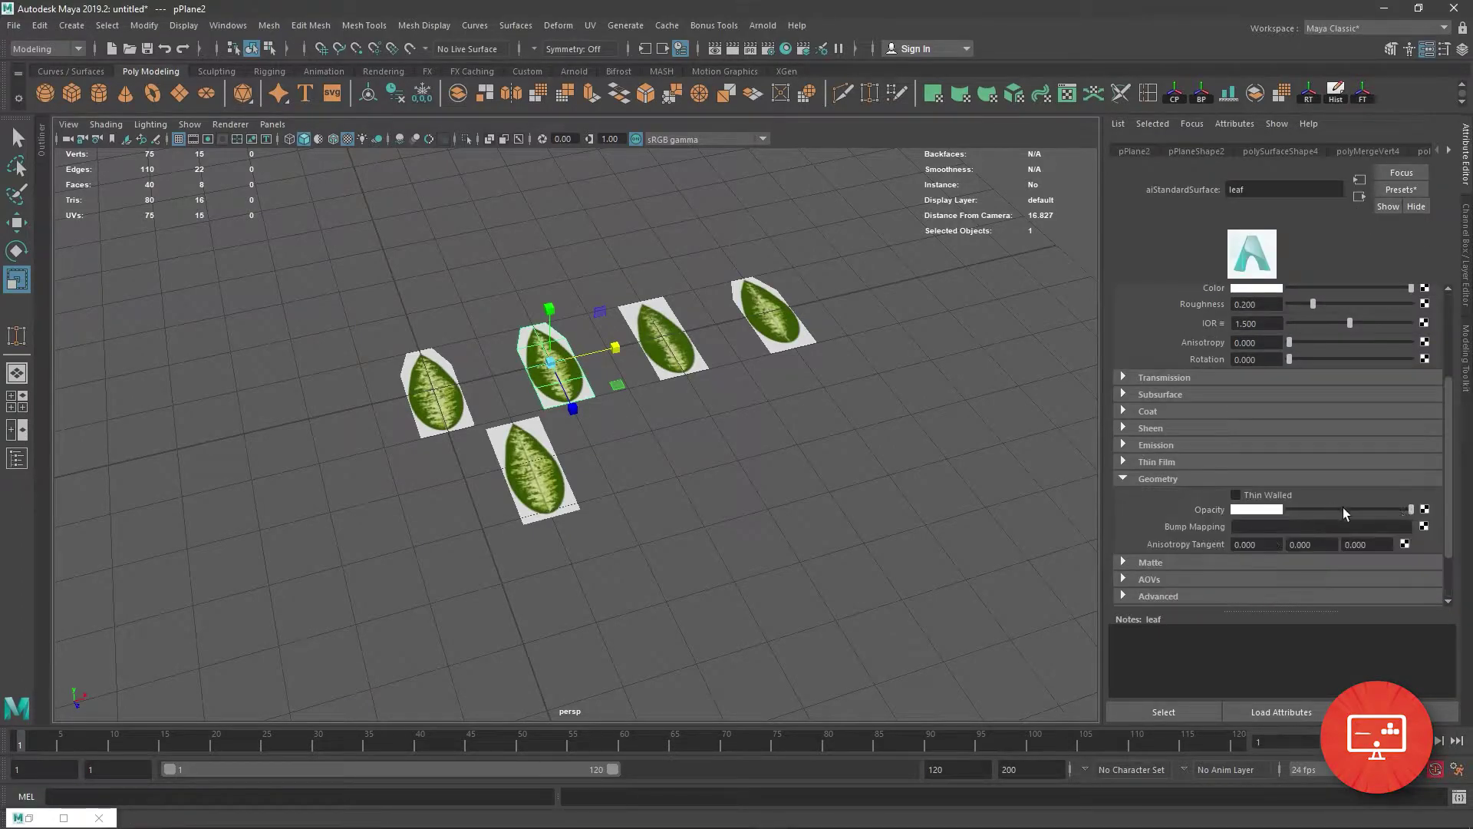
pyautogui.click(1425, 509)
pyautogui.click(642, 378)
pyautogui.click(1428, 360)
pyautogui.click(570, 264)
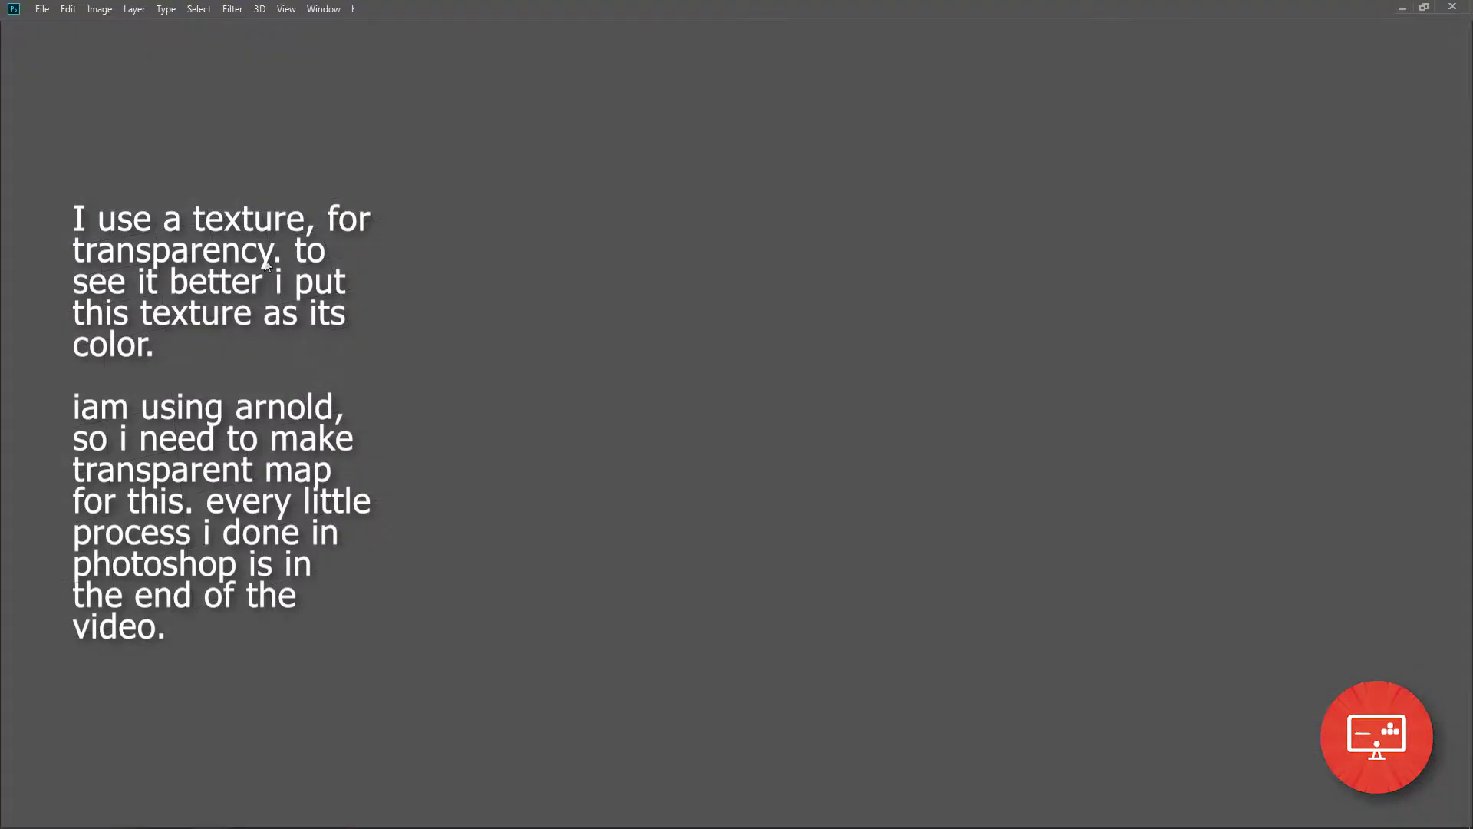
# In Photoshop, reopen the leaf texture trans document and save it as leaf texture_trans.jpg.
pyautogui.click(42, 8)
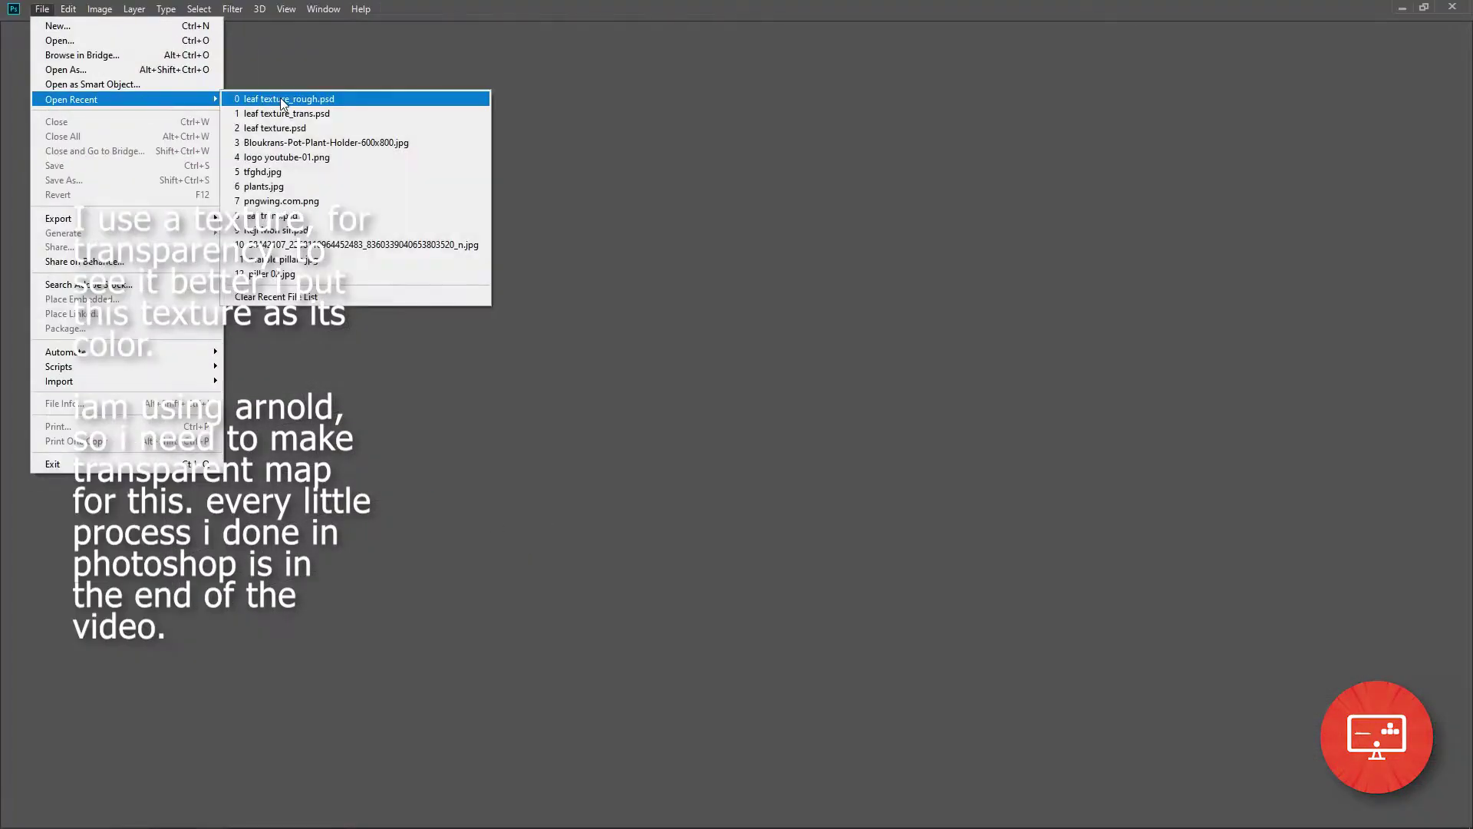
pyautogui.click(287, 114)
pyautogui.hotkey('ctrl', 'shift', 's')
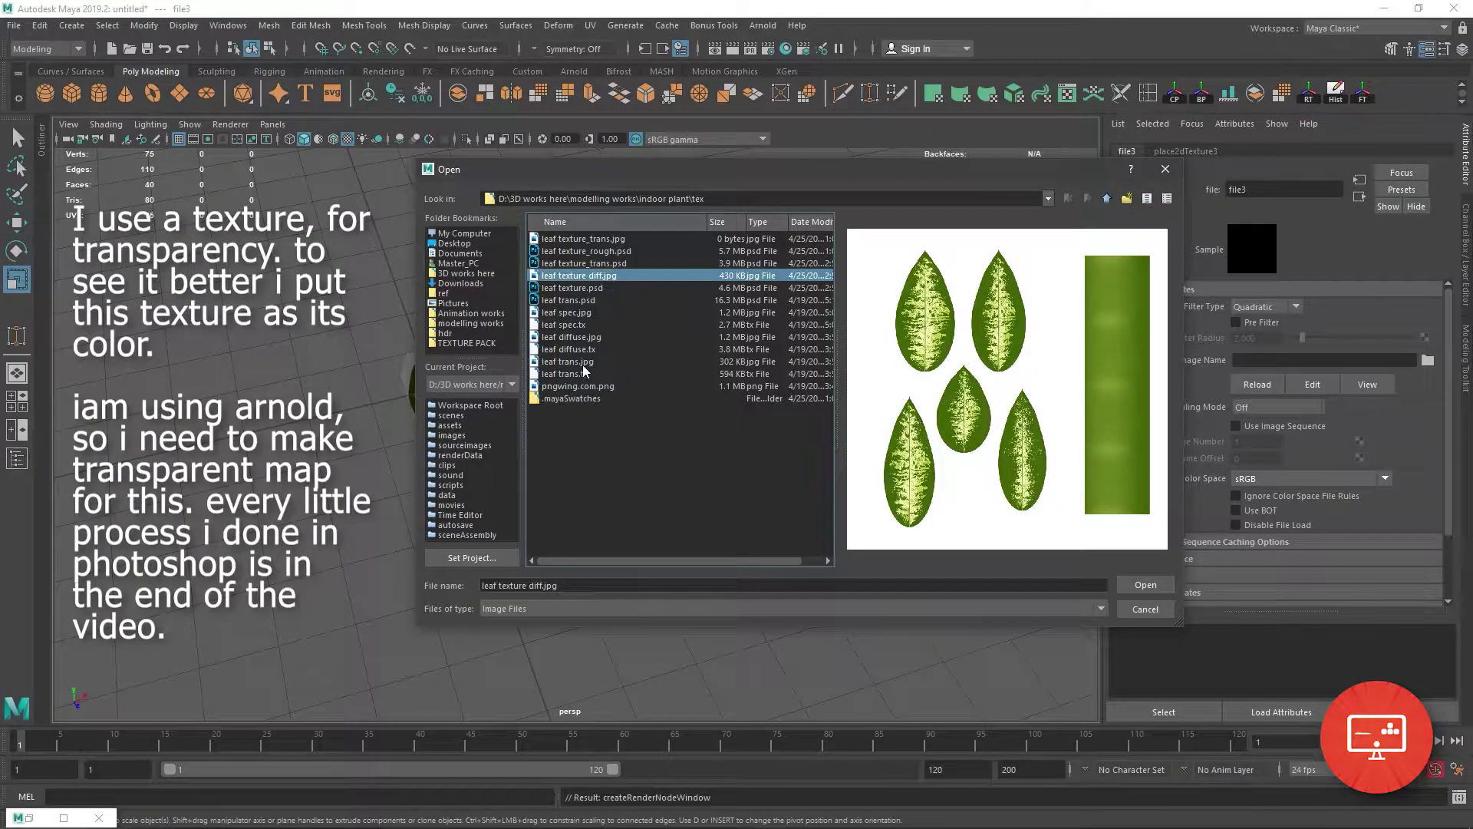
# Load leaf texture_trans.jpg as the opacity image and set Hardware 2.0 Transparency Algorithm to Alpha Cut.
pyautogui.doubleClick(588, 240)
pyautogui.click(230, 124)
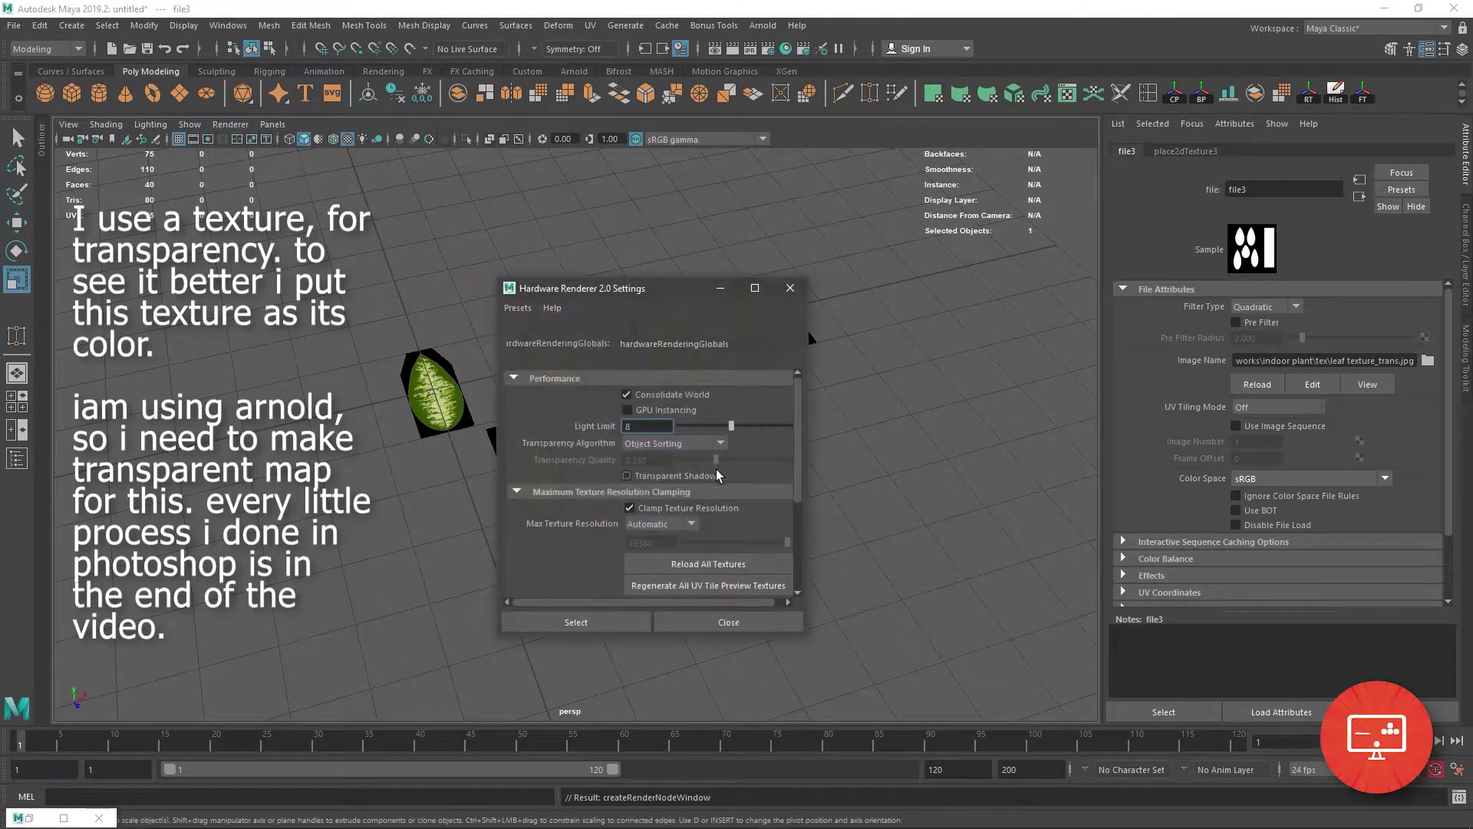
pyautogui.click(670, 447)
pyautogui.click(652, 521)
pyautogui.click(1468, 7)
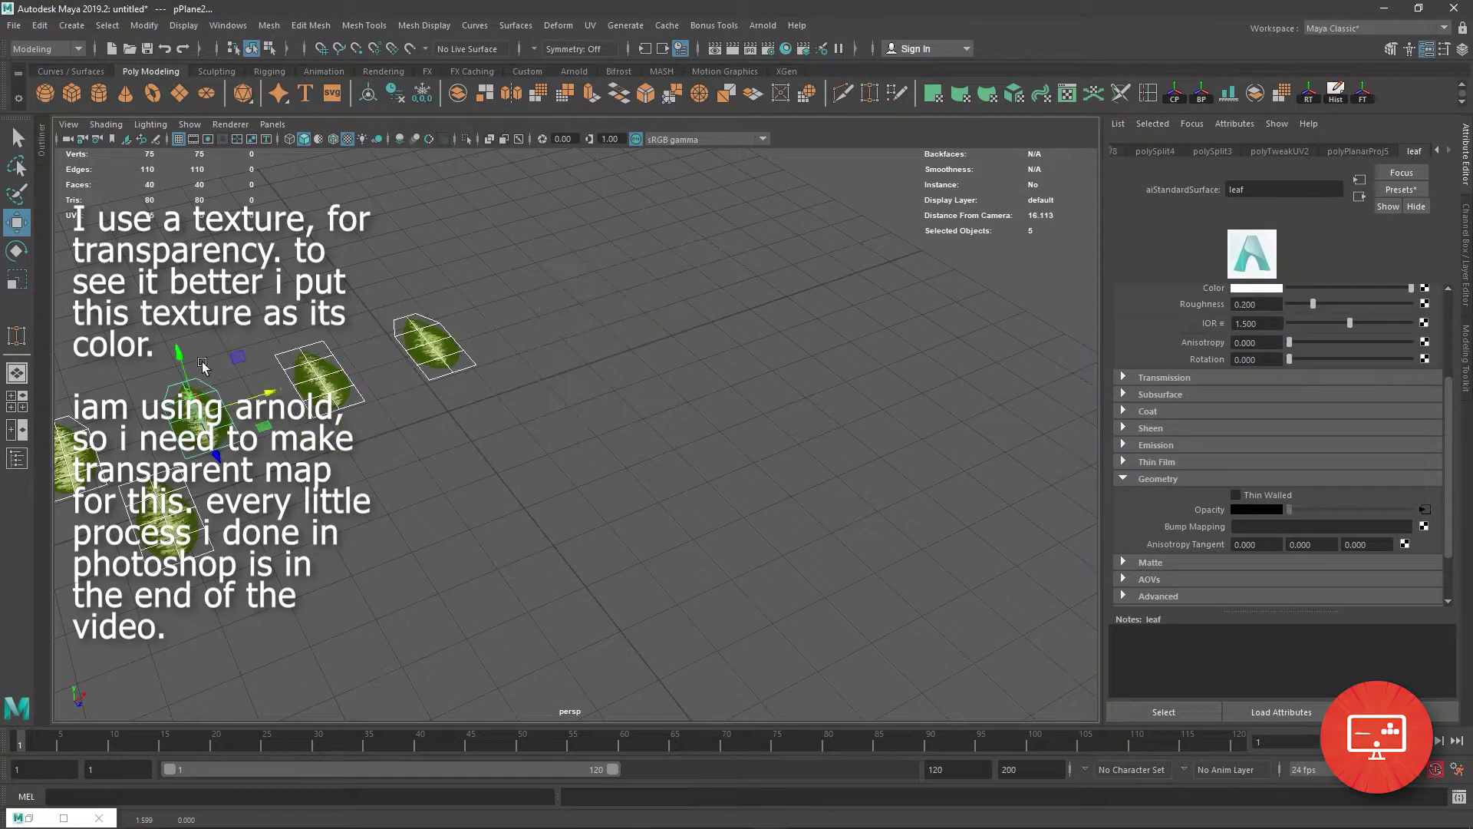
pyautogui.keyDown('alt'); pyautogui.moveTo(602, 285); pyautogui.dragTo(595, 417, button='middle'); pyautogui.keyUp('alt')
pyautogui.scroll(3, 595, 418)
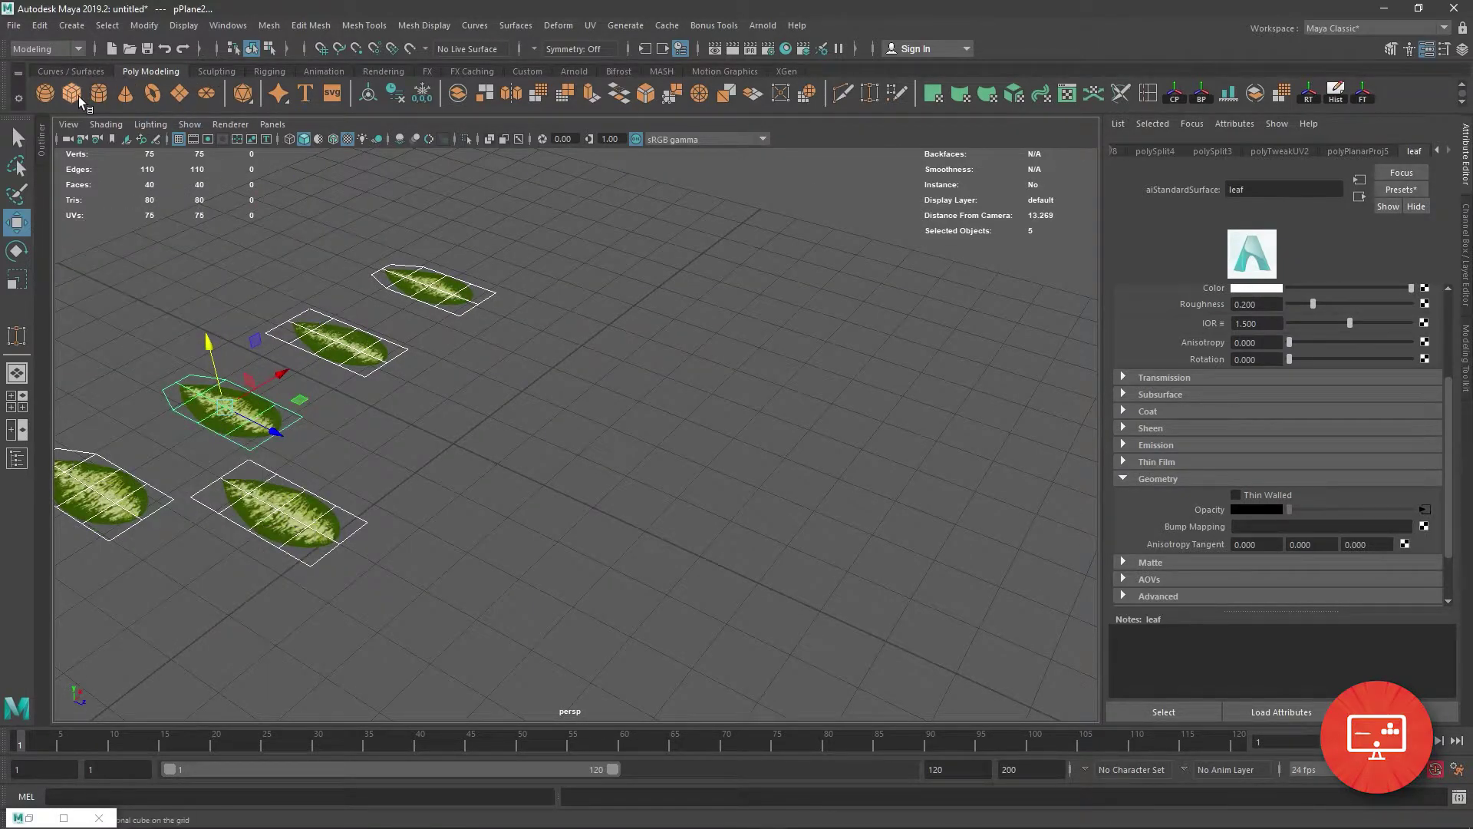
# Create a polygon cylinder with 12 axis subdivisions and raise it above the grid.
pyautogui.click(98, 93)
pyautogui.scroll(3, 762, 364)
pyautogui.press('r')
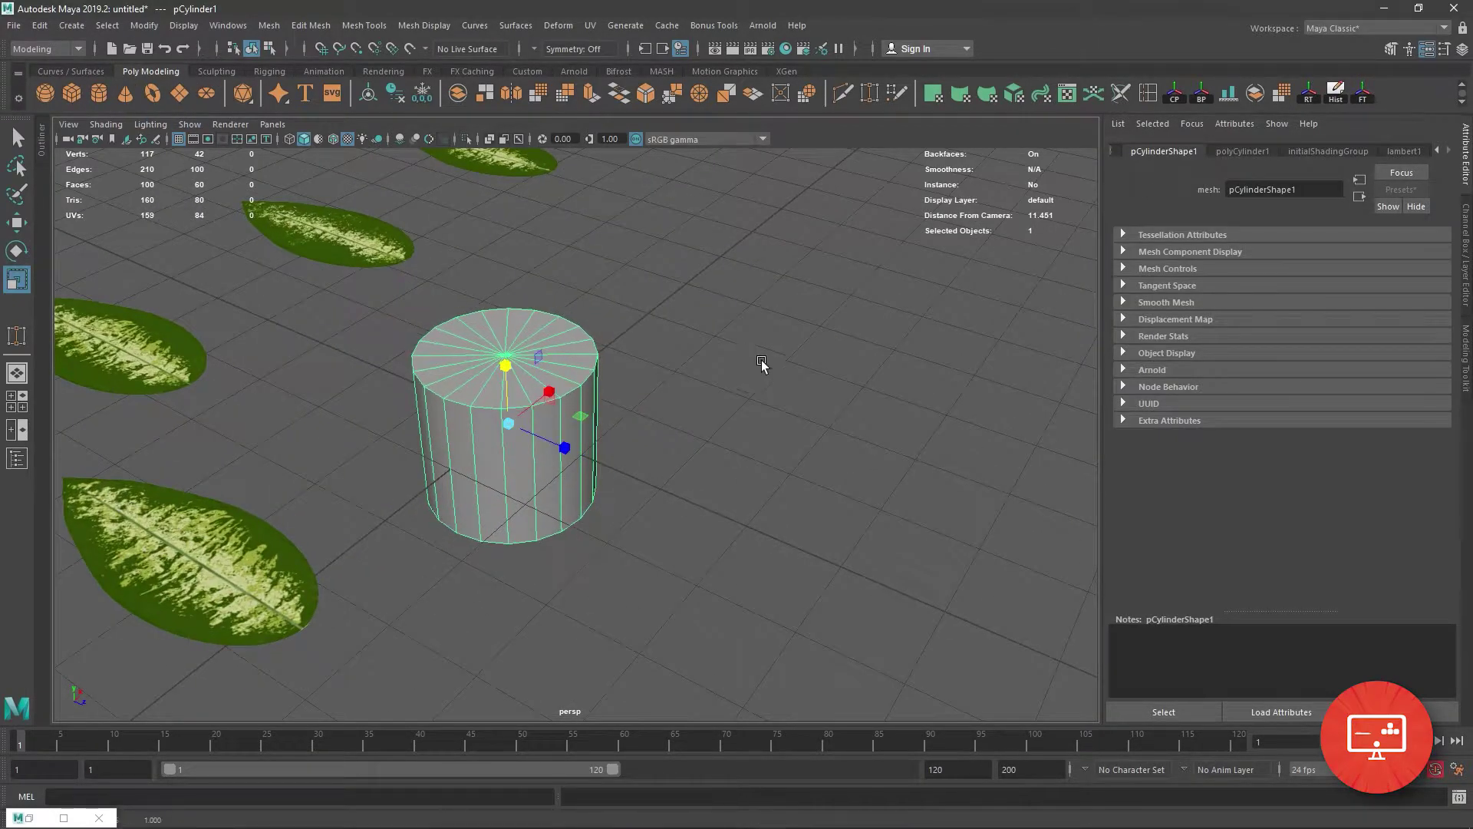
pyautogui.click(1242, 151)
pyautogui.moveTo(1342, 286); pyautogui.dragTo(1316, 287)
pyautogui.rightClick(505, 376)
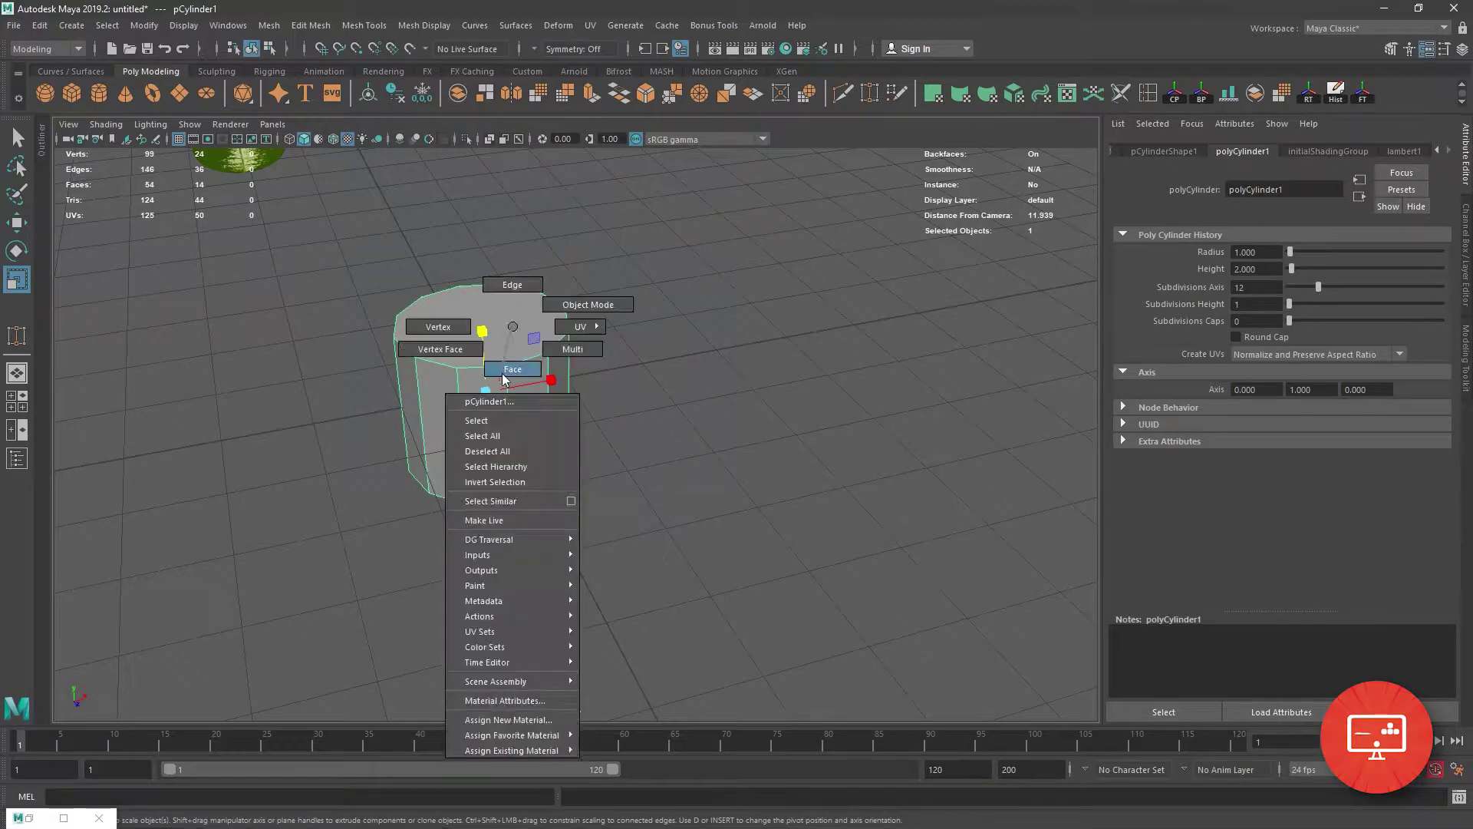
pyautogui.click(511, 418)
pyautogui.rightClick(495, 415)
pyautogui.click(560, 339)
pyautogui.press('w')
pyautogui.moveTo(484, 307); pyautogui.dragTo(484, 234)
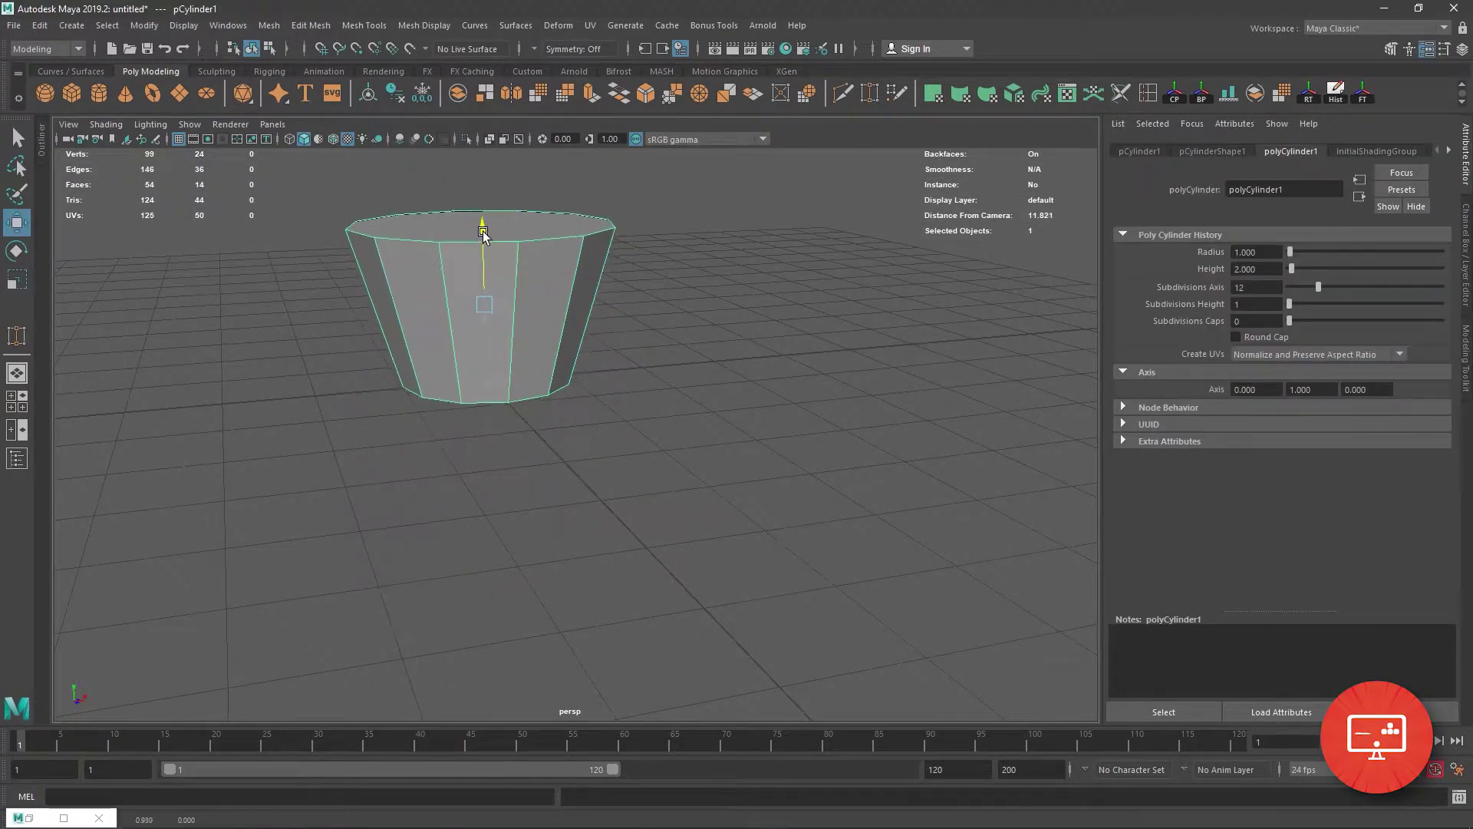
# Set the cylinder's height subdivisions to 4.
pyautogui.scroll(3, 484, 307)
pyautogui.moveTo(1289, 304); pyautogui.dragTo(1289, 302)
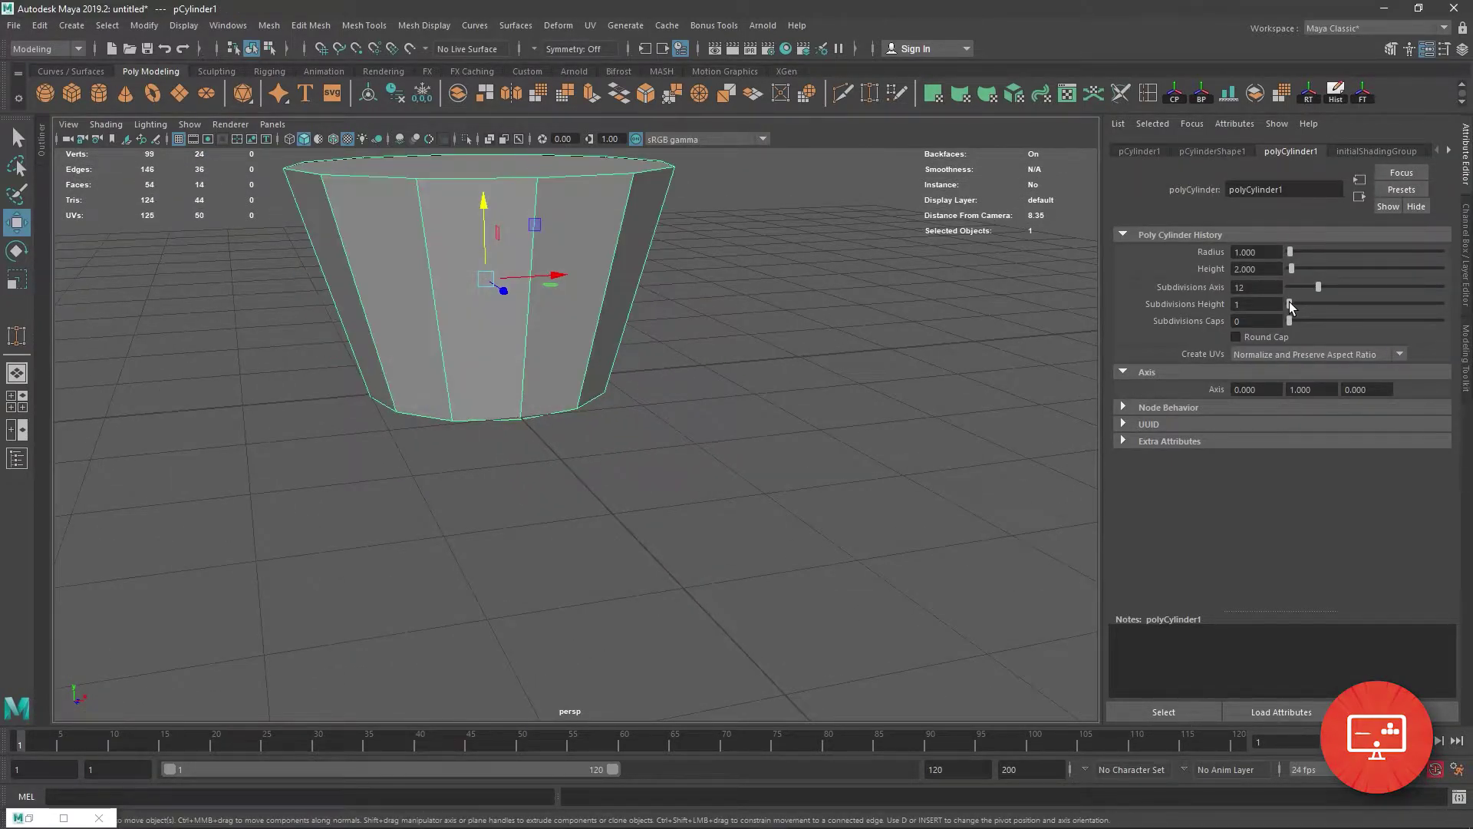
pyautogui.hotkey('ctrl', 'z')
pyautogui.hotkey('ctrl', 'z')
pyautogui.click(1228, 152)
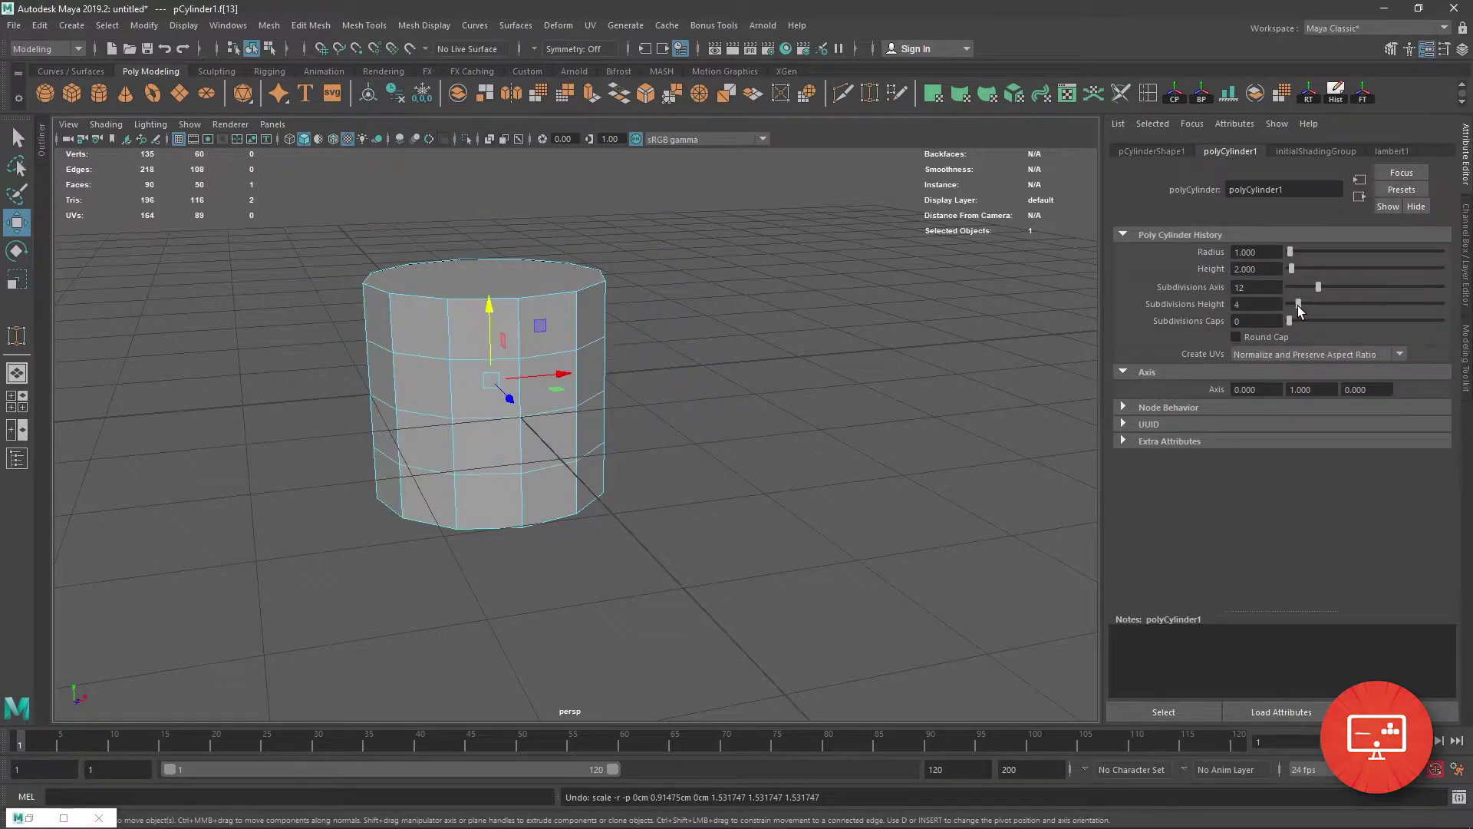
# Try flaring the top and scaling an edge ring, then undo both changes.
pyautogui.keyDown('alt'); pyautogui.moveTo(675, 303); pyautogui.dragTo(559, 181); pyautogui.keyUp('alt')
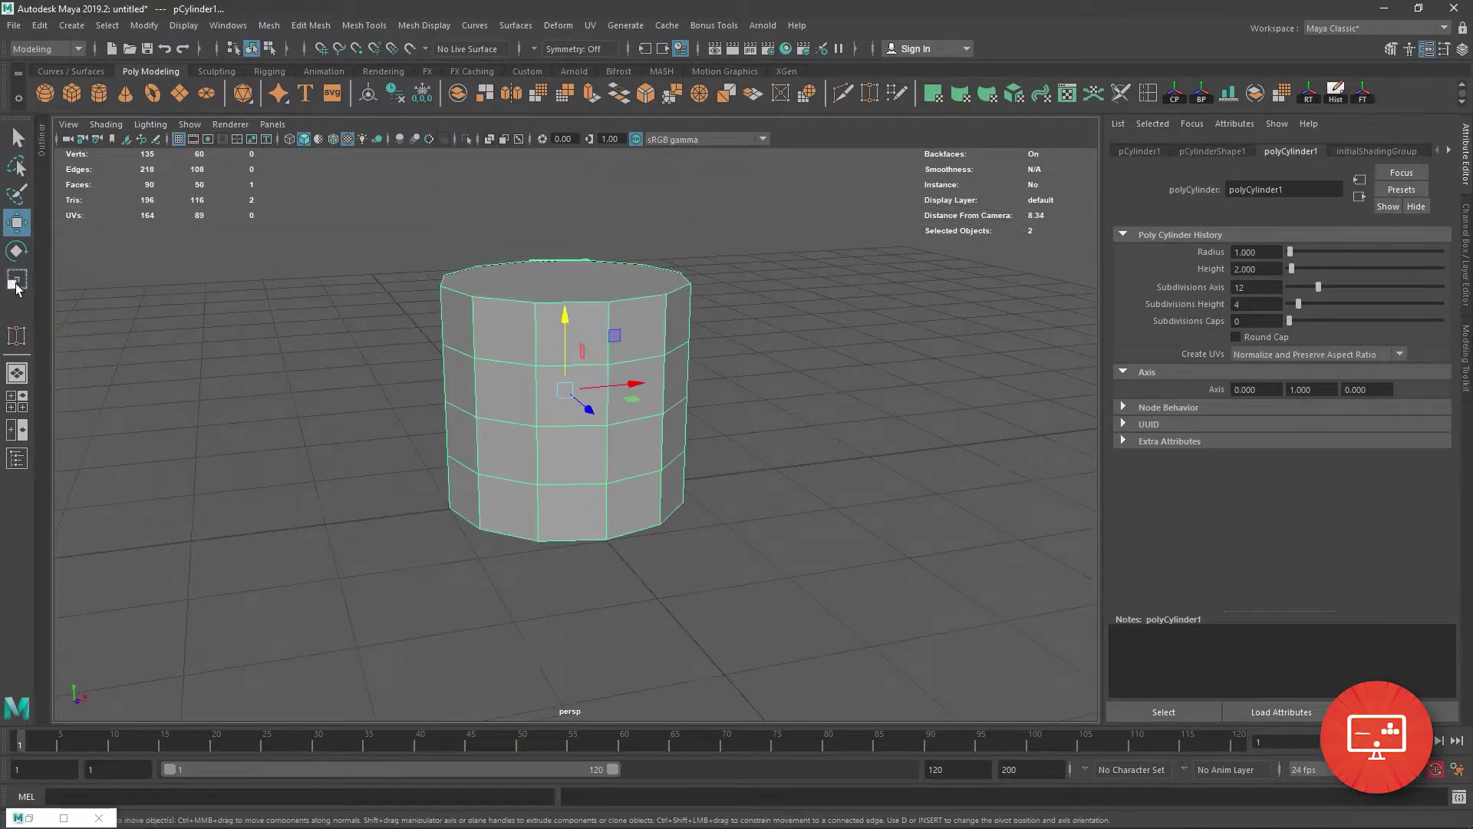
pyautogui.press('r')
pyautogui.moveTo(579, 290); pyautogui.dragTo(613, 288)
pyautogui.moveTo(592, 286); pyautogui.dragTo(564, 261, button='right')
pyautogui.doubleClick(562, 372)
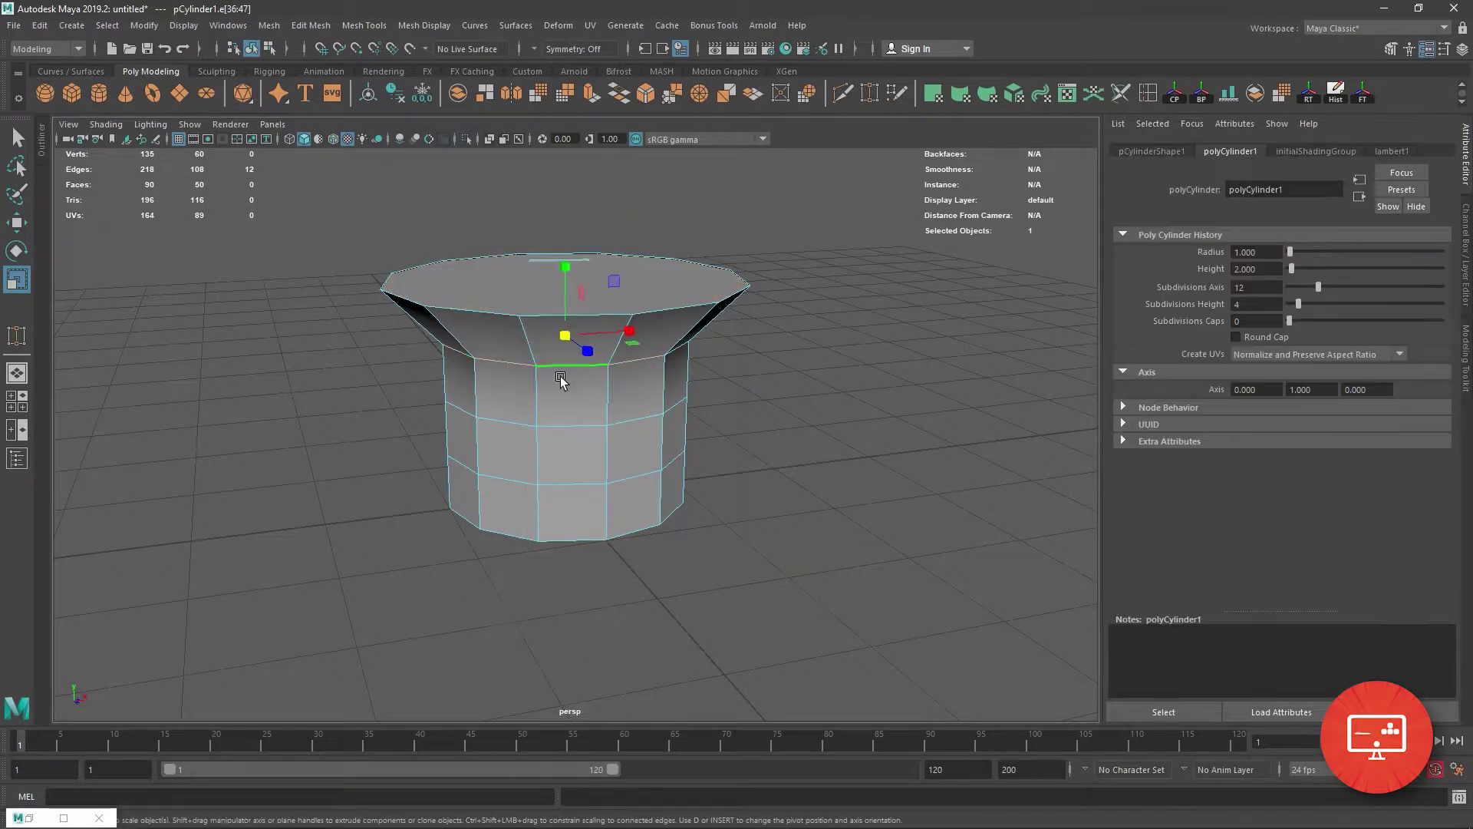
pyautogui.hotkey('ctrl', 'z')
pyautogui.hotkey('ctrl', 'z')
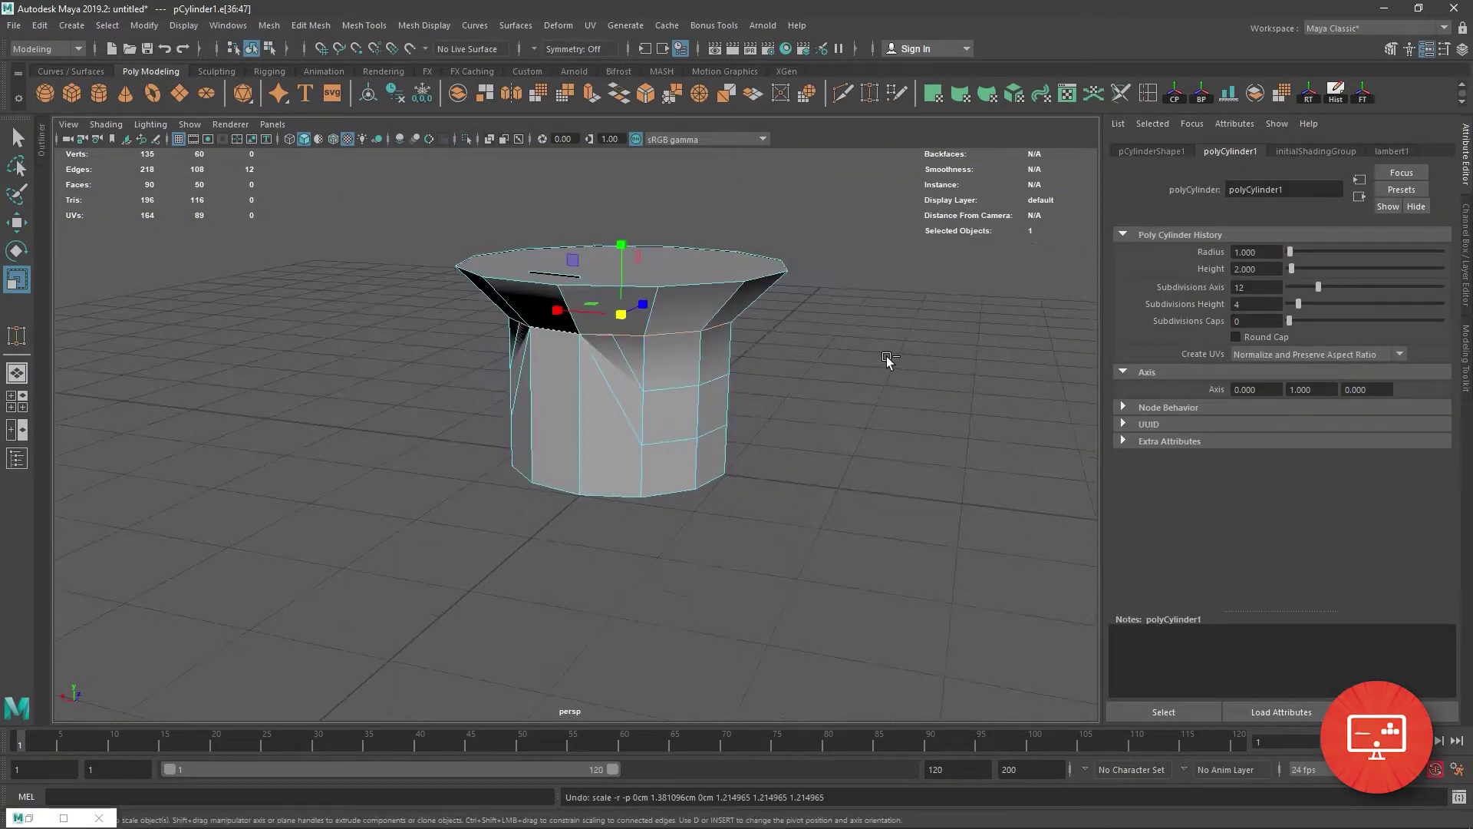
pyautogui.hotkey('ctrl', 'z')
# Select the cylinder's top face and scale it outward to flare the pot.
pyautogui.press('F10')
pyautogui.scroll(5, 615, 355)
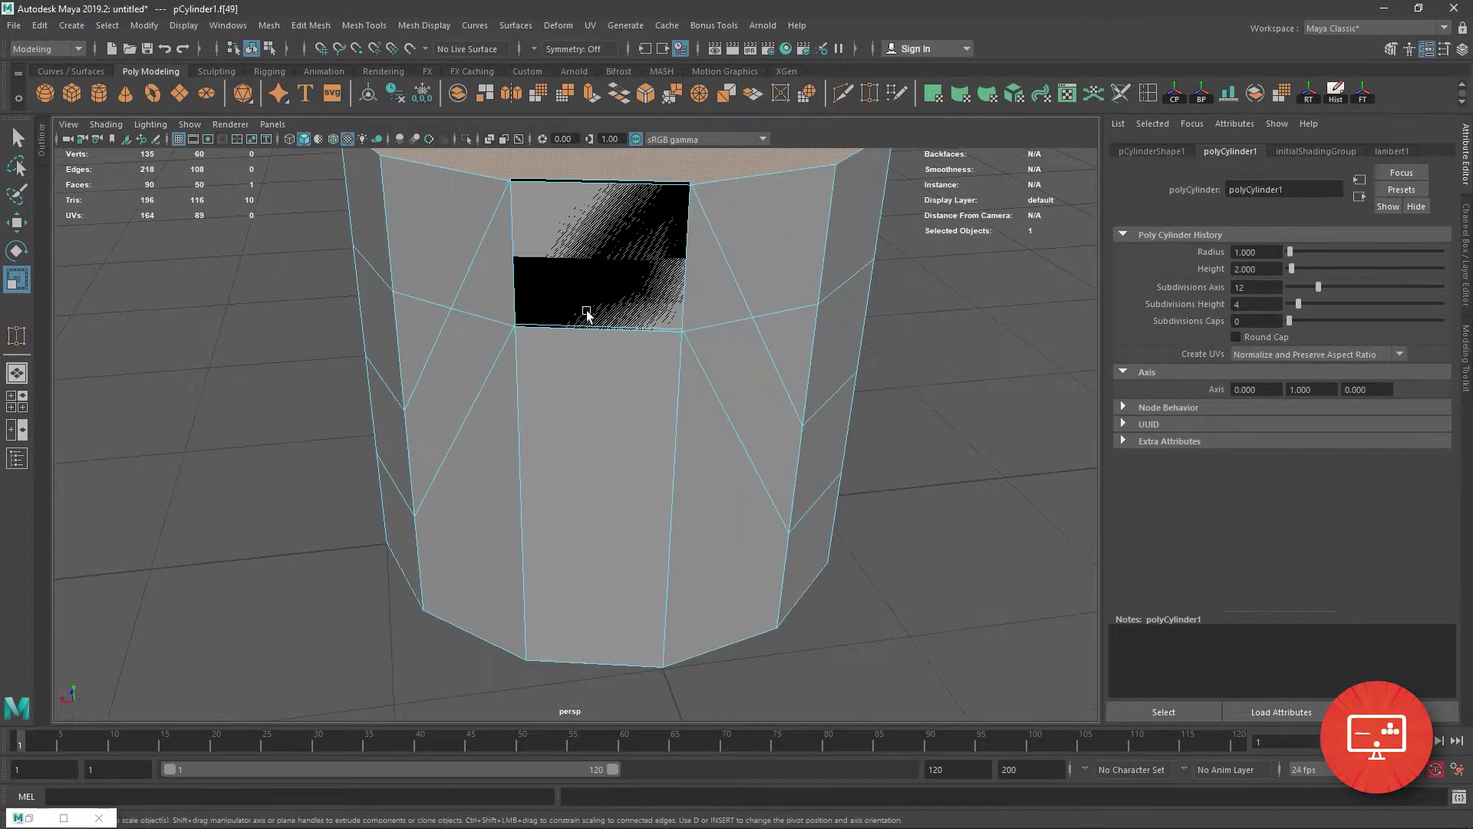
pyautogui.click(581, 185)
pyautogui.press('w')
pyautogui.scroll(-3, 611, 435)
pyautogui.scroll(-4, 553, 422)
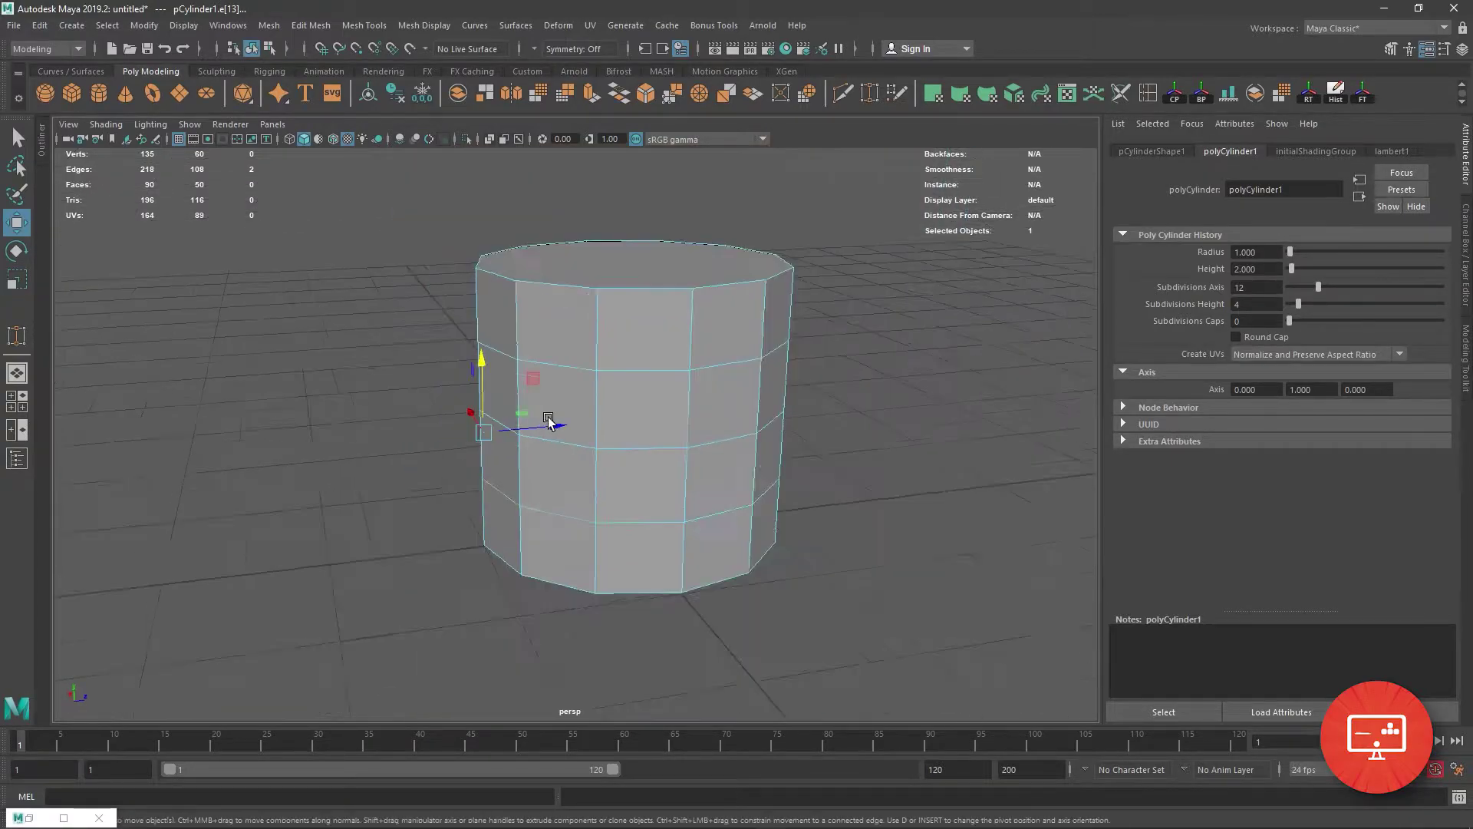
pyautogui.scroll(-4, 691, 387)
pyautogui.scroll(-3, 691, 388)
pyautogui.press('F11')
pyautogui.click(509, 329)
pyautogui.press('r')
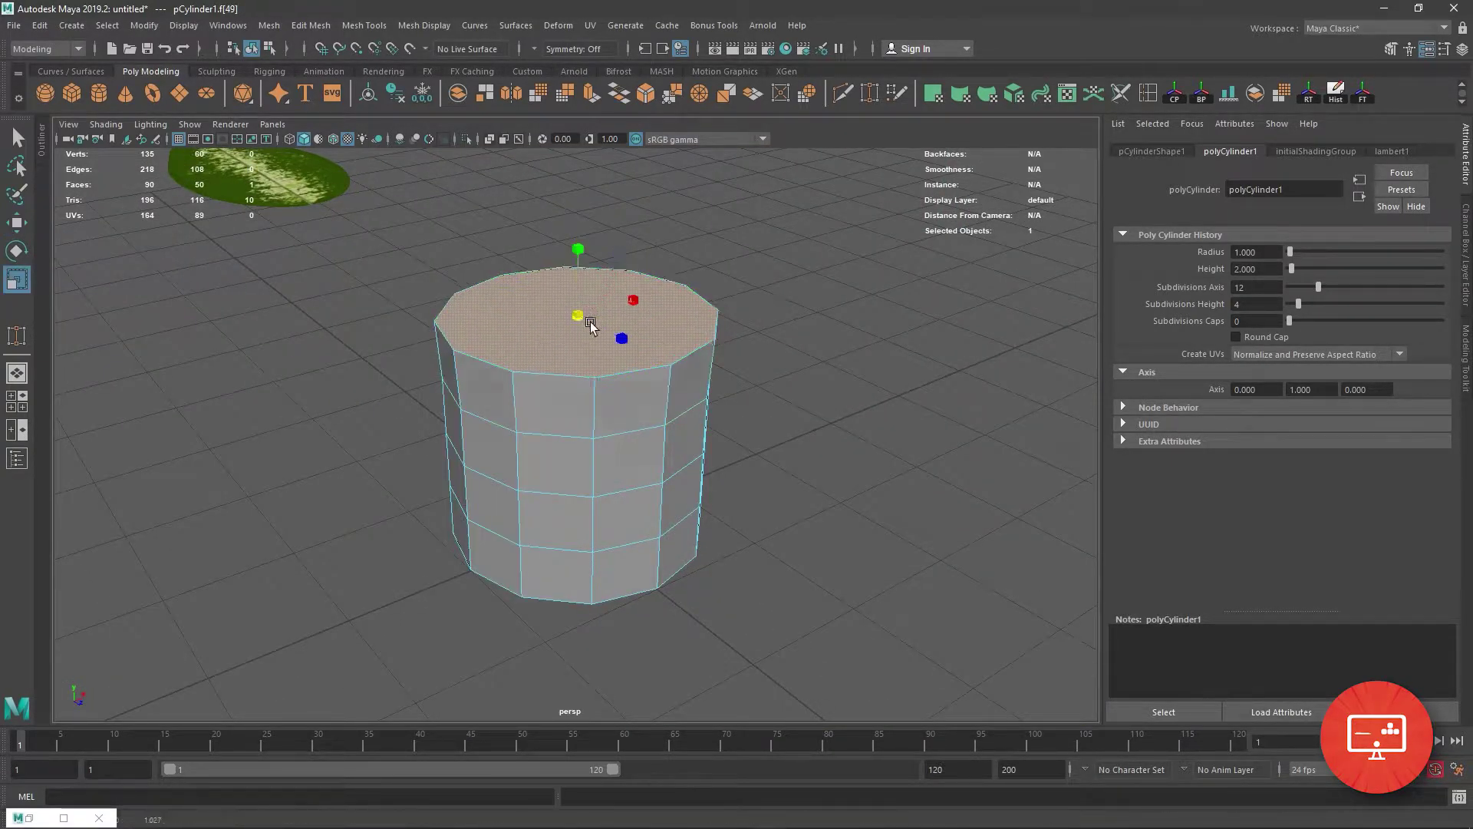
pyautogui.moveTo(592, 322)
pyautogui.mouseDown()
pyautogui.moveTo(549, 342)
pyautogui.moveTo(631, 454)
pyautogui.moveTo(613, 484)
pyautogui.moveTo(457, 379)
pyautogui.mouseUp()
# Widen the two middle edge rings into a bowl curve and add an edge loop near the rim.
pyautogui.doubleClick(549, 345)
pyautogui.doubleClick(558, 465)
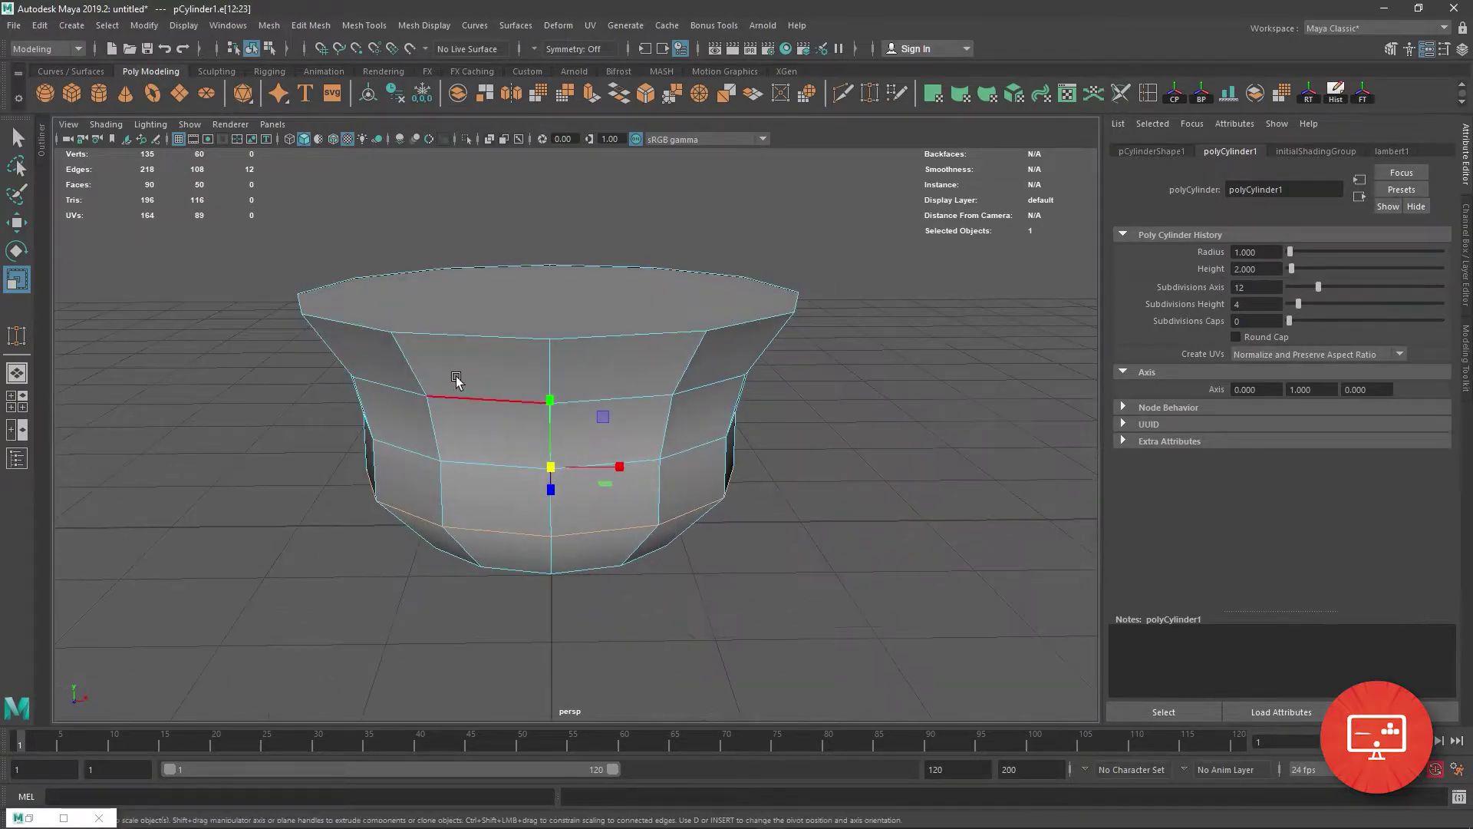
pyautogui.keyDown('shift'); pyautogui.moveTo(585, 338); pyautogui.dragTo(568, 307, button='right'); pyautogui.keyUp('shift')
pyautogui.click(550, 357)
pyautogui.press('r')
# Extrude the top cap face down to hollow the pot, then extrude and shrink it inward.
pyautogui.moveTo(583, 338)
pyautogui.mouseDown()
pyautogui.moveTo(547, 326)
pyautogui.moveTo(477, 363)
pyautogui.moveTo(411, 282)
pyautogui.mouseUp()
pyautogui.press('F11')
pyautogui.click(477, 363)
pyautogui.hotkey('ctrl', 'e')
pyautogui.press('w')
pyautogui.moveTo(477, 321); pyautogui.dragTo(534, 301)
pyautogui.press('r')
pyautogui.hotkey('ctrl', 'e')
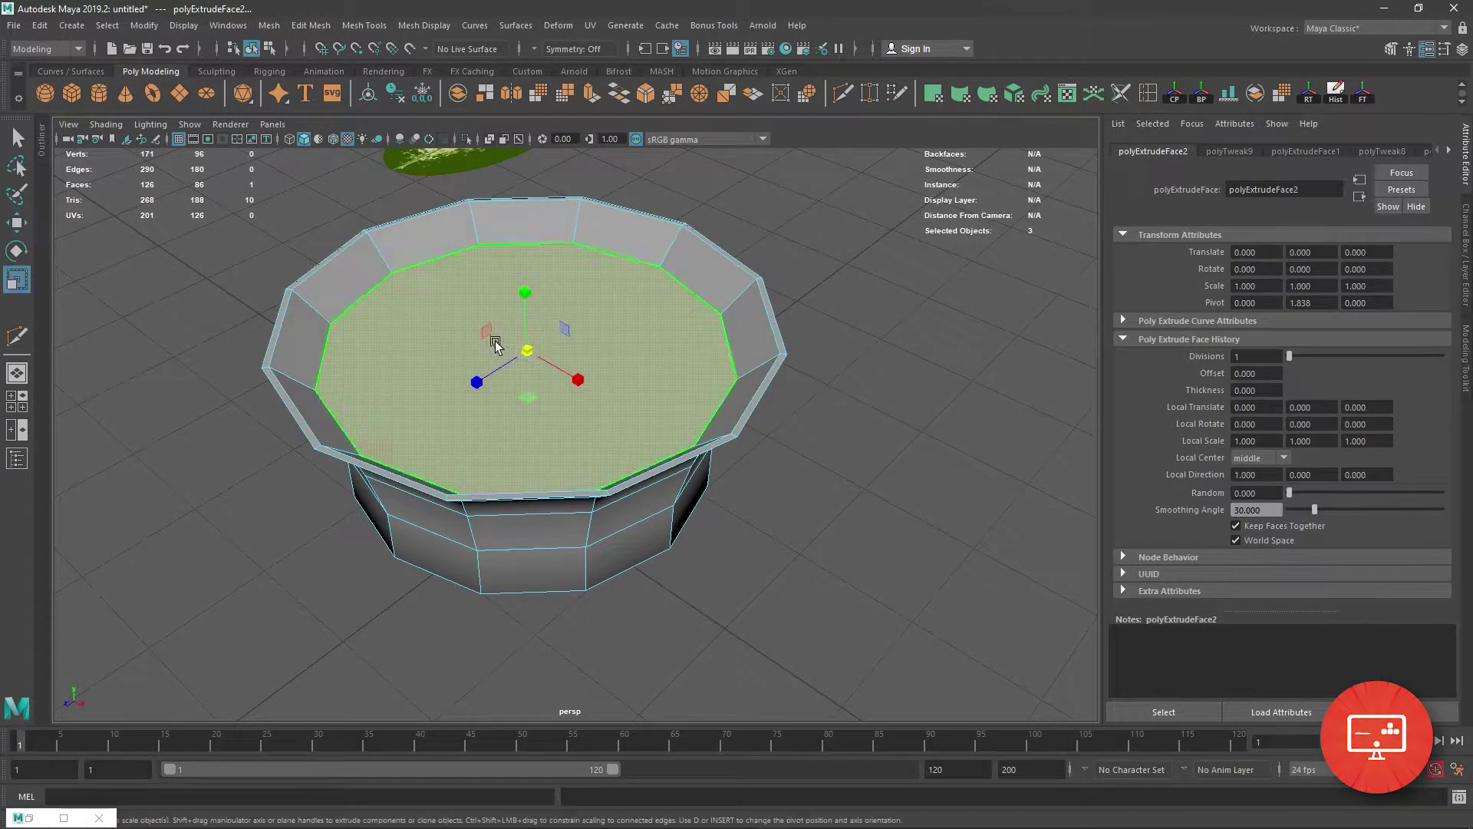
pyautogui.moveTo(470, 346); pyautogui.dragTo(431, 331)
# Extrude a third time to push the pot's floor lower and preview it smoothed.
pyautogui.press('w')
pyautogui.moveTo(526, 289); pyautogui.dragTo(526, 330)
pyautogui.hotkey('ctrl', 'e')
pyautogui.keyDown('alt'); pyautogui.moveTo(526, 330); pyautogui.dragTo(593, 306); pyautogui.keyUp('alt')
pyautogui.press('3')
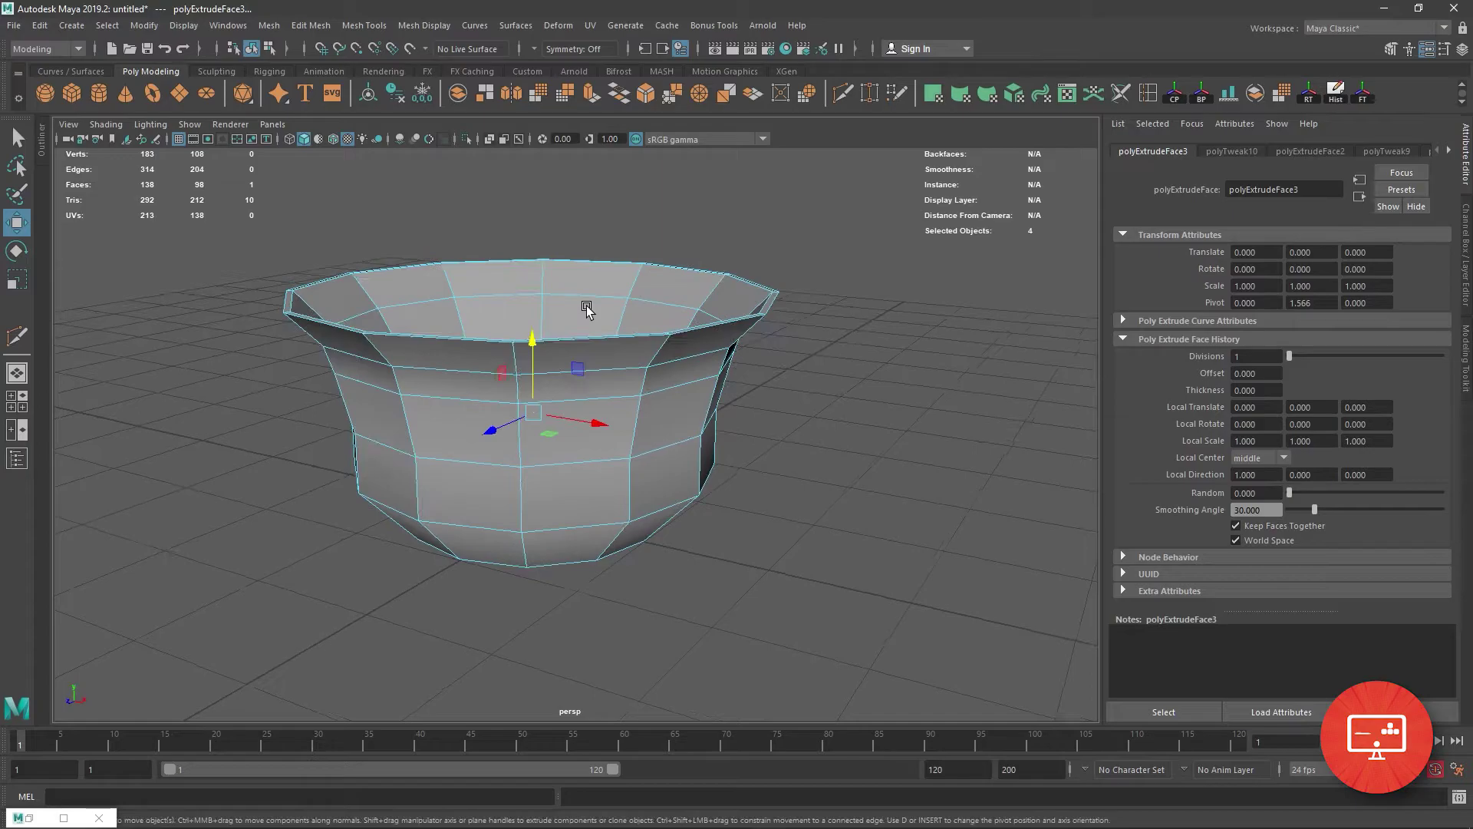
pyautogui.click(918, 307)
pyautogui.scroll(-4, 830, 352)
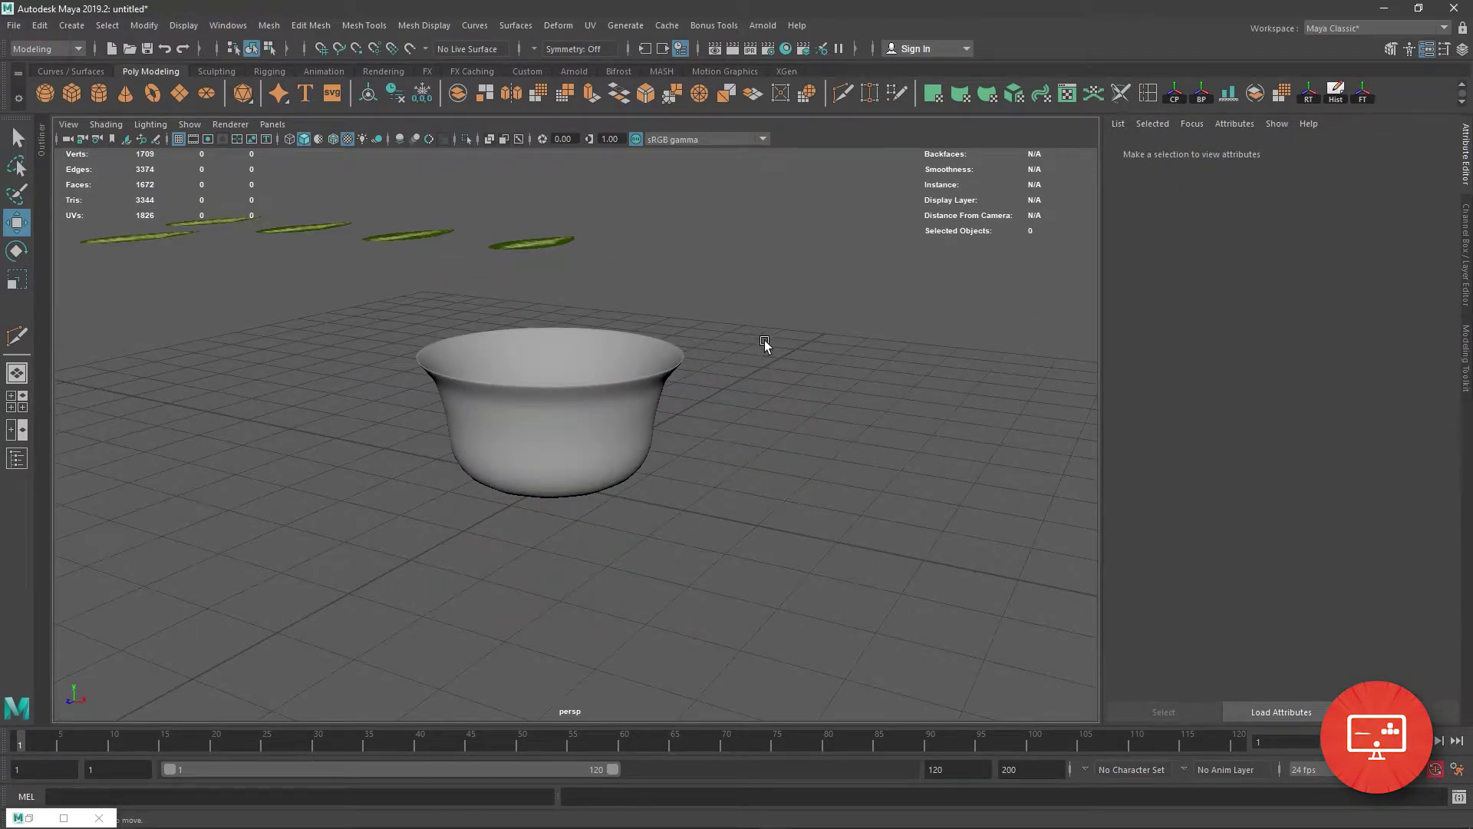
# Extract the pot's inner floor face as a separate cap object.
pyautogui.keyDown('alt'); pyautogui.moveTo(764, 340); pyautogui.dragTo(662, 463); pyautogui.keyUp('alt')
pyautogui.click(661, 463)
pyautogui.scroll(3, 590, 399)
pyautogui.click(545, 430)
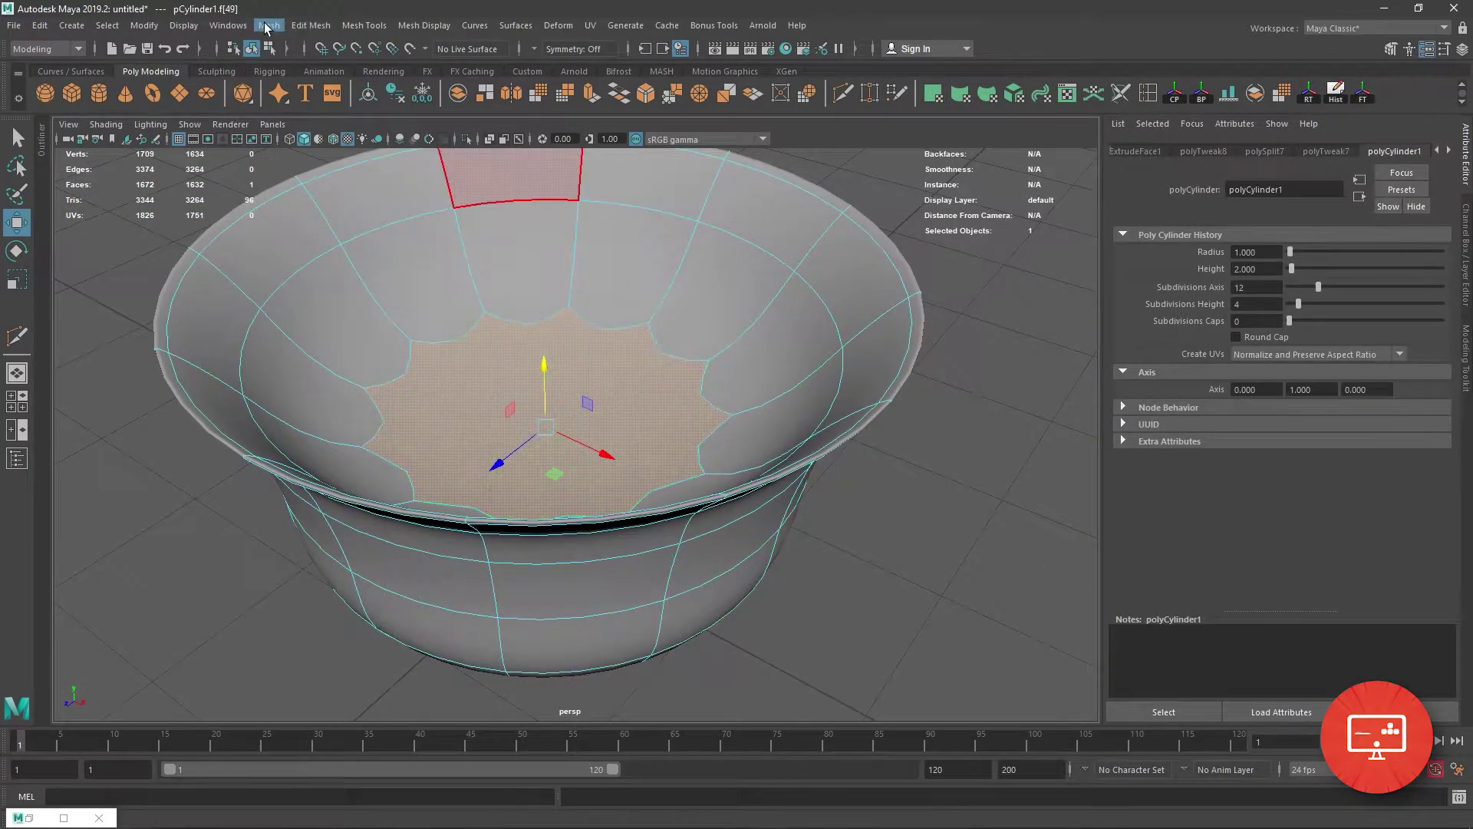
pyautogui.click(266, 26)
pyautogui.click(361, 444)
pyautogui.click(635, 402)
pyautogui.click(656, 354)
pyautogui.moveTo(656, 354); pyautogui.dragTo(734, 319, button='right')
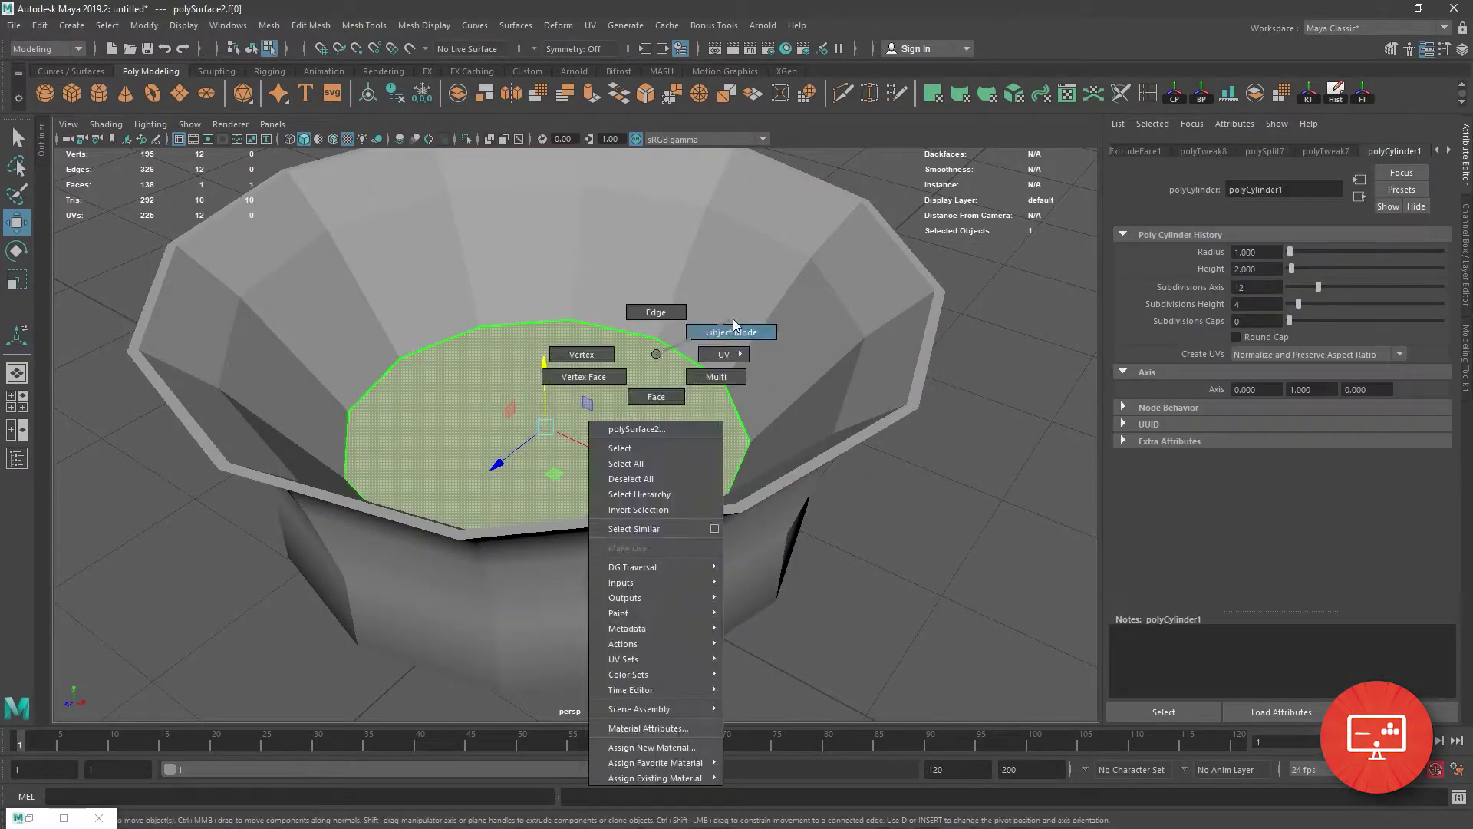
# Preview the pot smoothed, then with its cage, and orbit around it.
pyautogui.press('3')
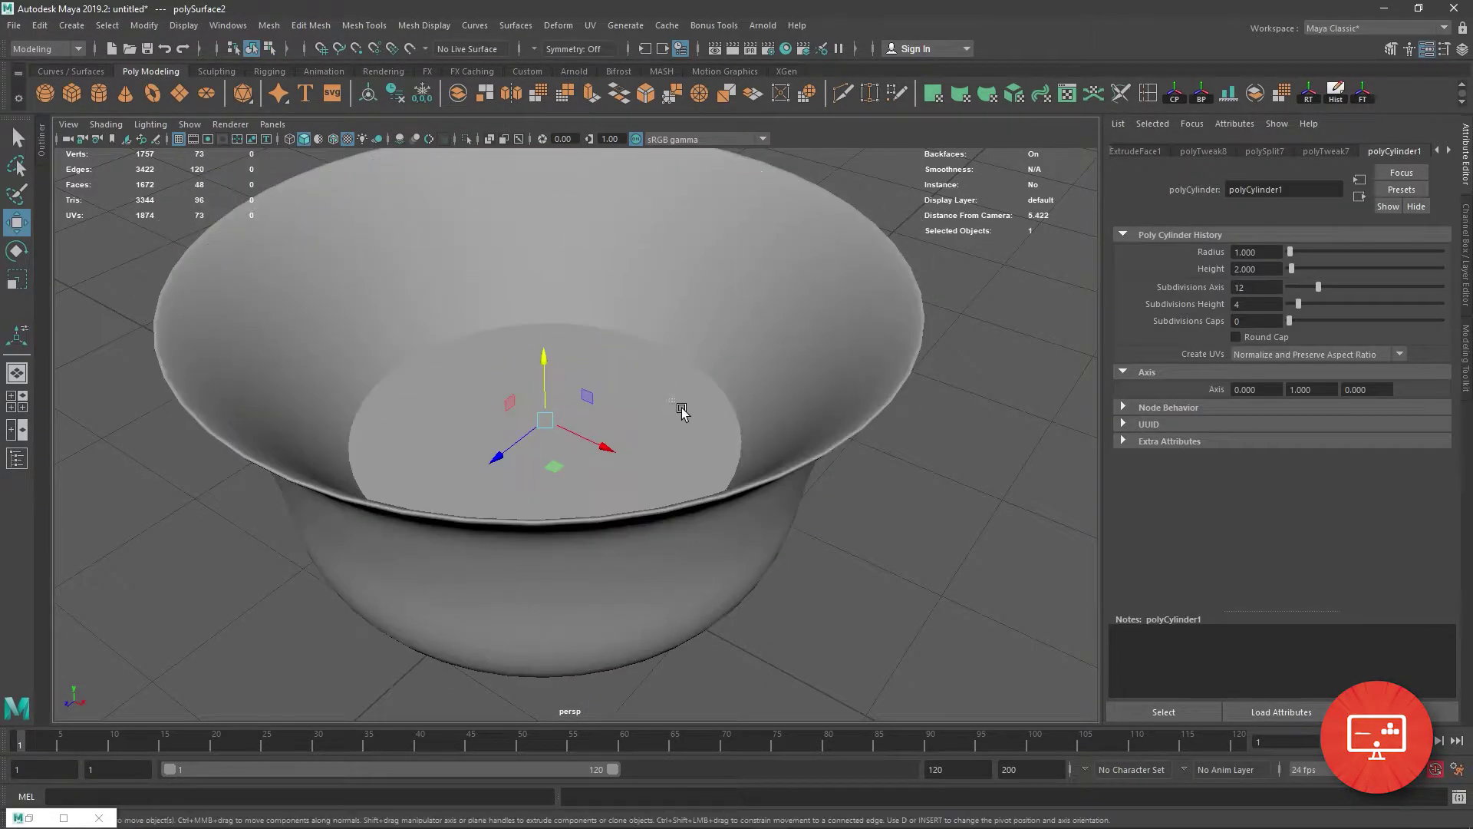
pyautogui.press('2')
pyautogui.keyDown('alt'); pyautogui.moveTo(681, 408); pyautogui.dragTo(532, 237); pyautogui.keyUp('alt')
pyautogui.scroll(-3, 622, 401)
pyautogui.scroll(3, 566, 390)
# Extrude and scale the floor piece's top face, then select and frame the whole piece.
pyautogui.rightClick(566, 390)
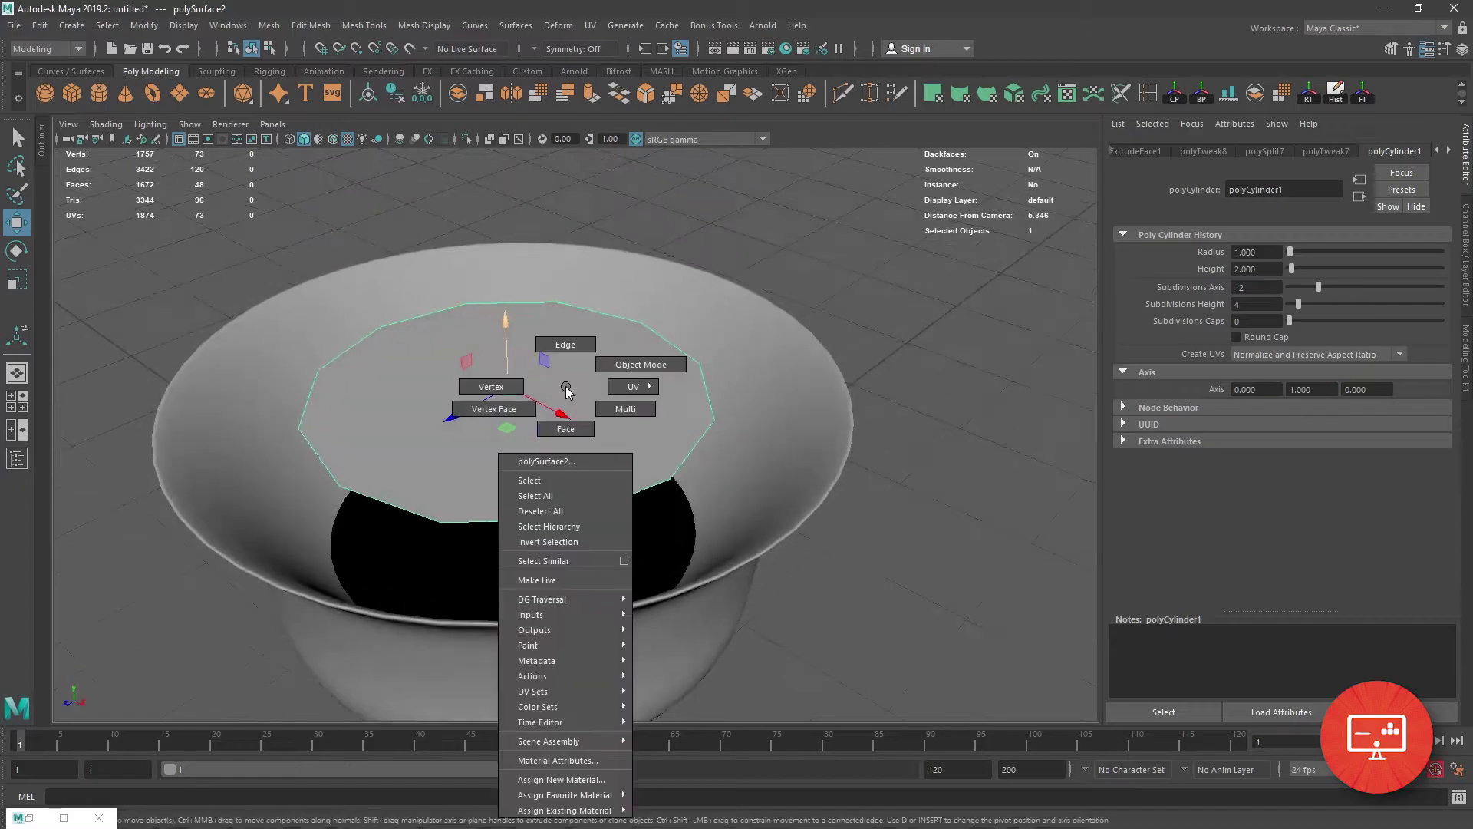
pyautogui.click(566, 428)
pyautogui.hotkey('ctrl', 'e')
pyautogui.press('r')
pyautogui.moveTo(511, 399); pyautogui.dragTo(484, 395)
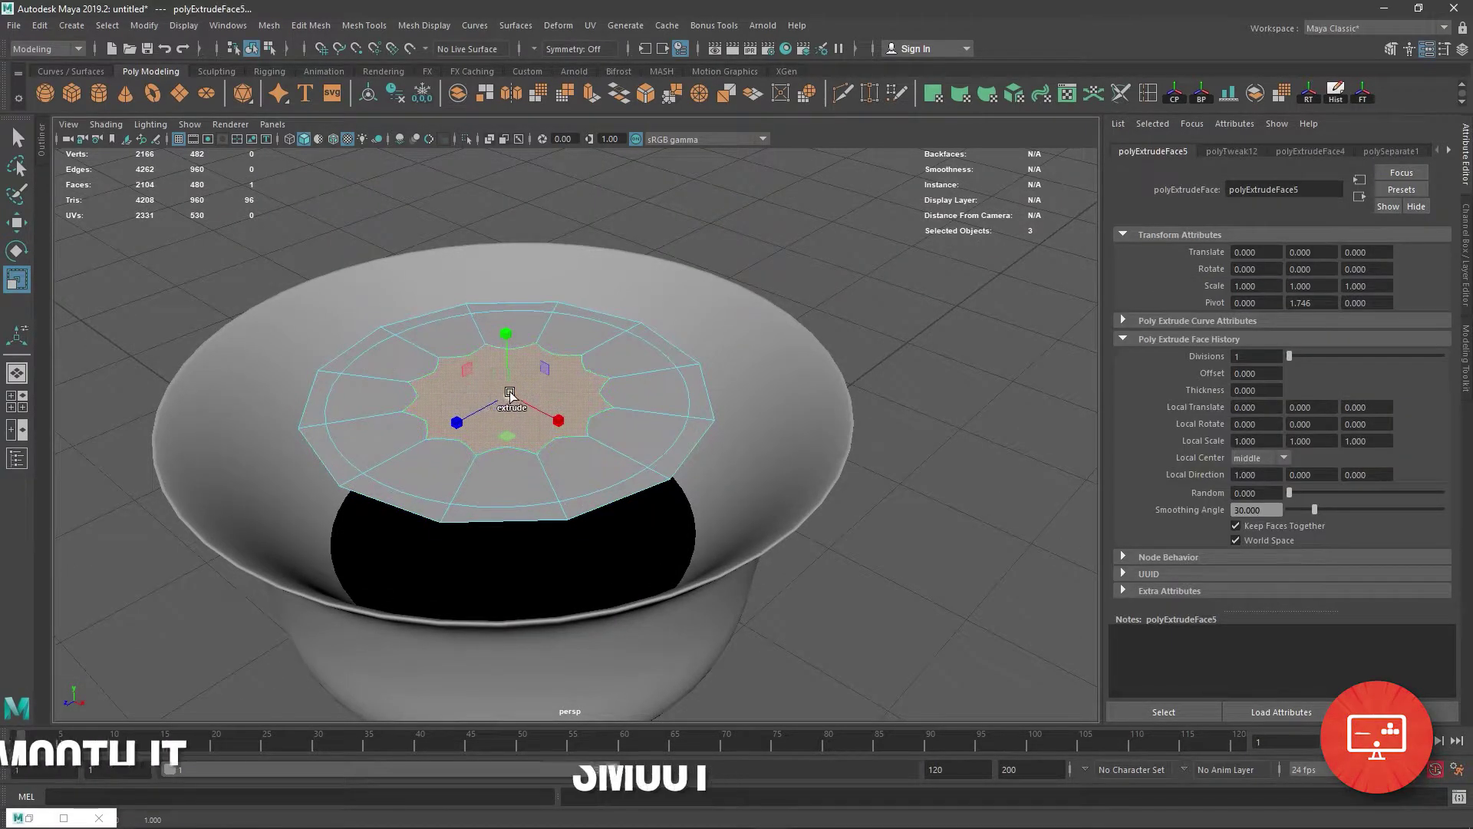
pyautogui.moveTo(510, 395); pyautogui.dragTo(576, 386, button='right')
pyautogui.press('f')
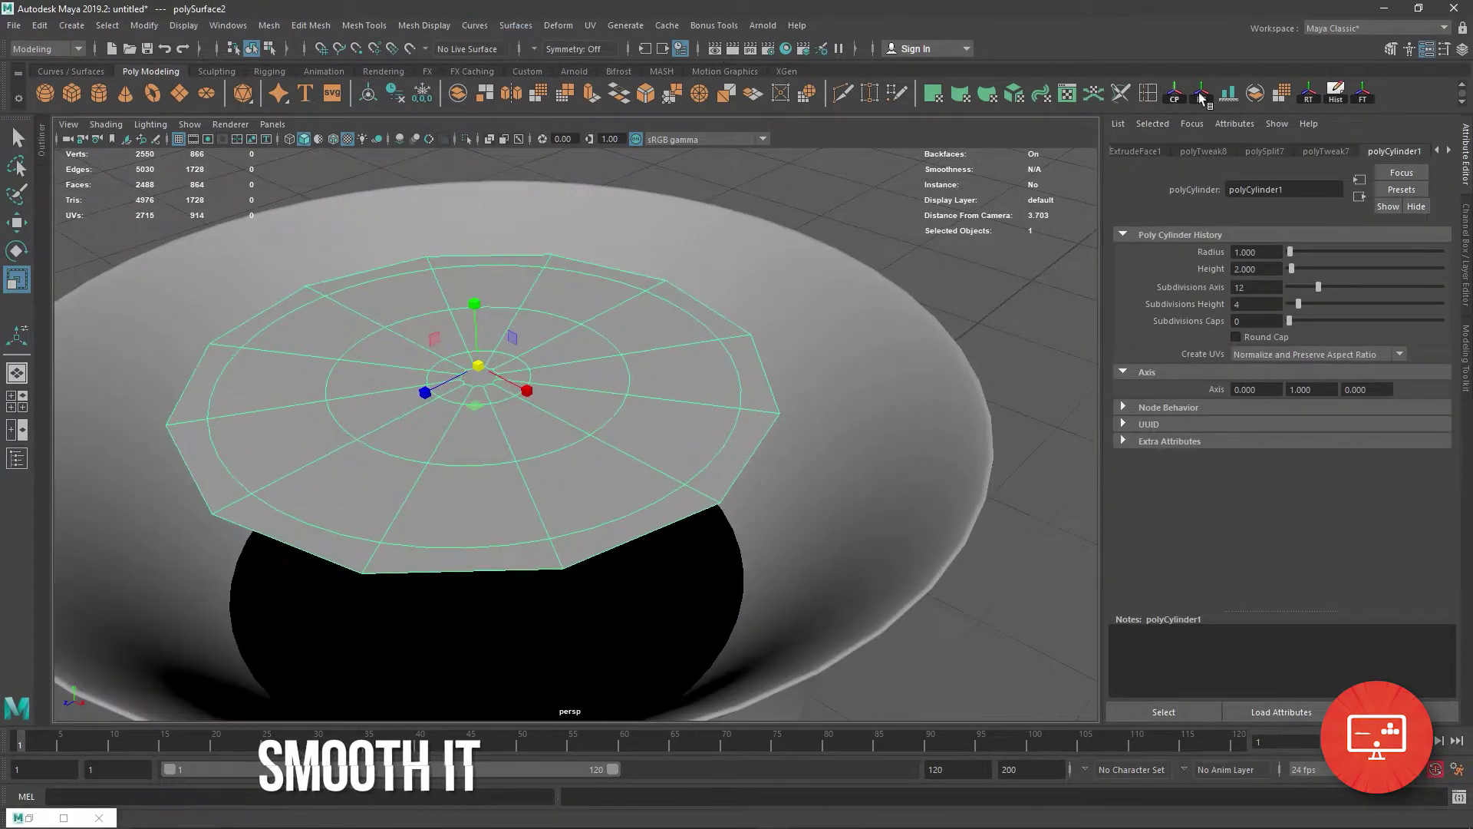
# Try smoothing the floor piece twice, undoing each attempt.
pyautogui.click(1201, 98)
pyautogui.scroll(2, 566, 432)
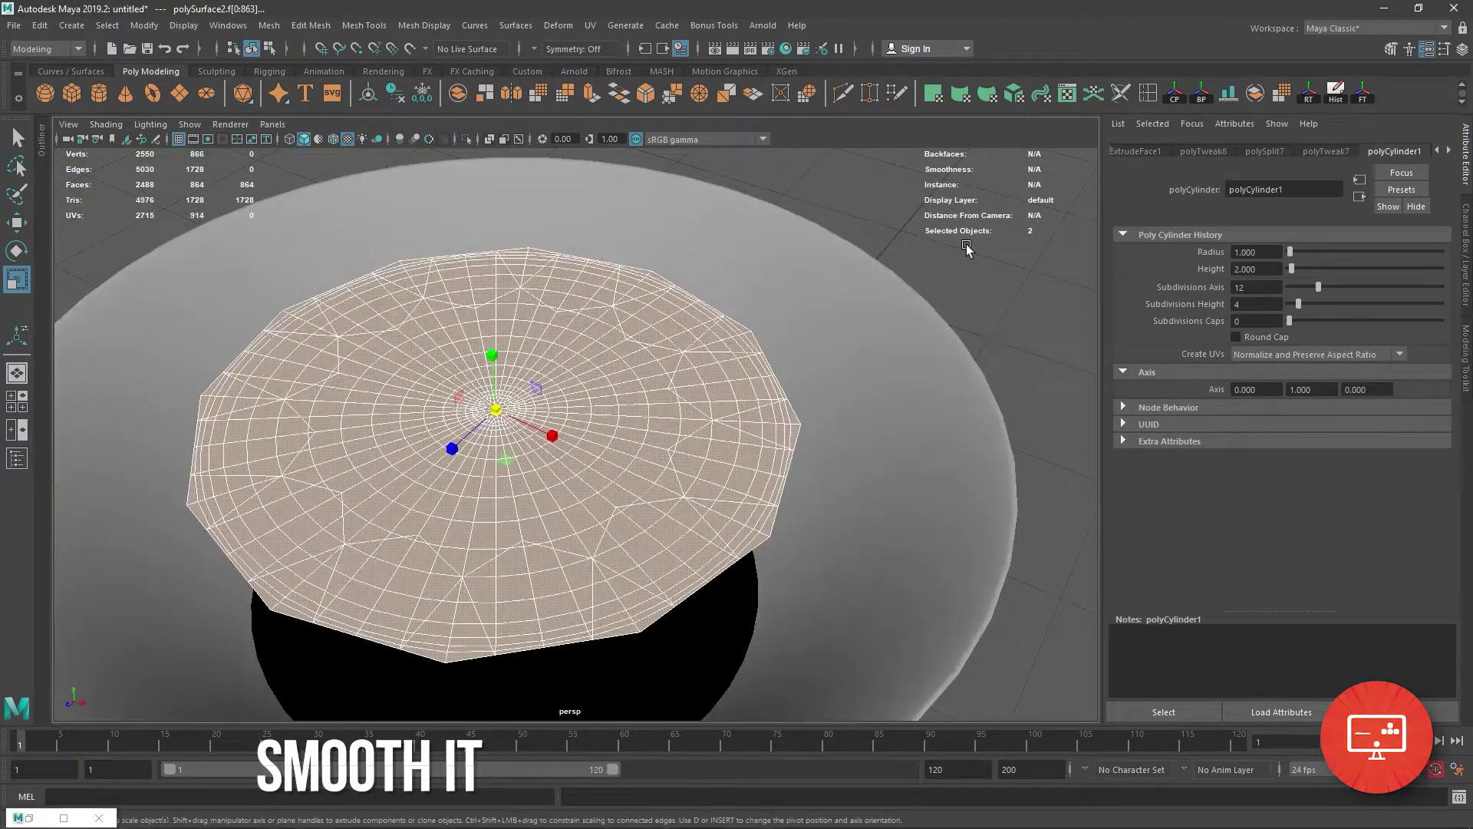
pyautogui.press('F8')
pyautogui.hotkey('ctrl', 'z')
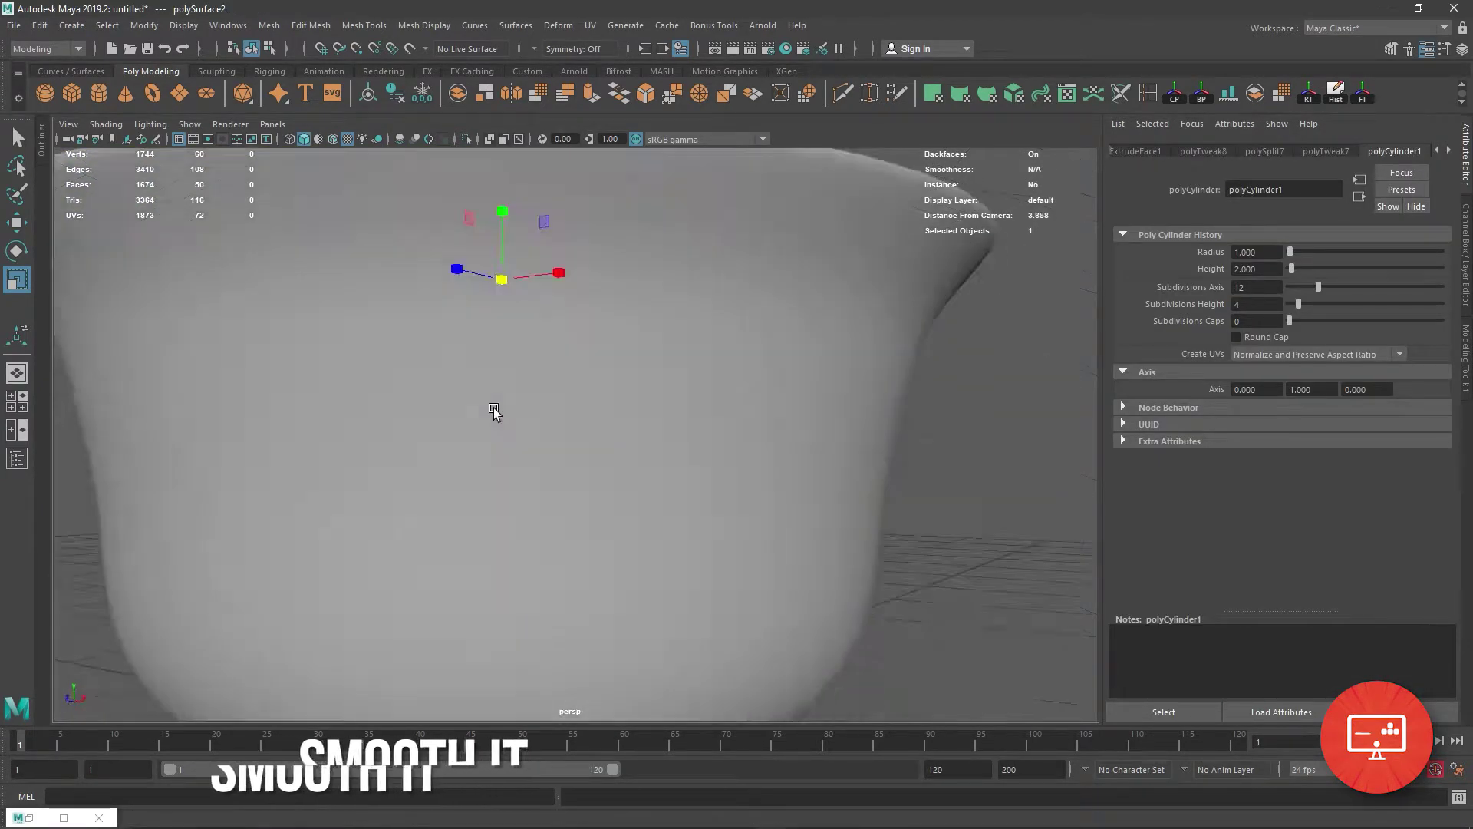
pyautogui.click(1282, 93)
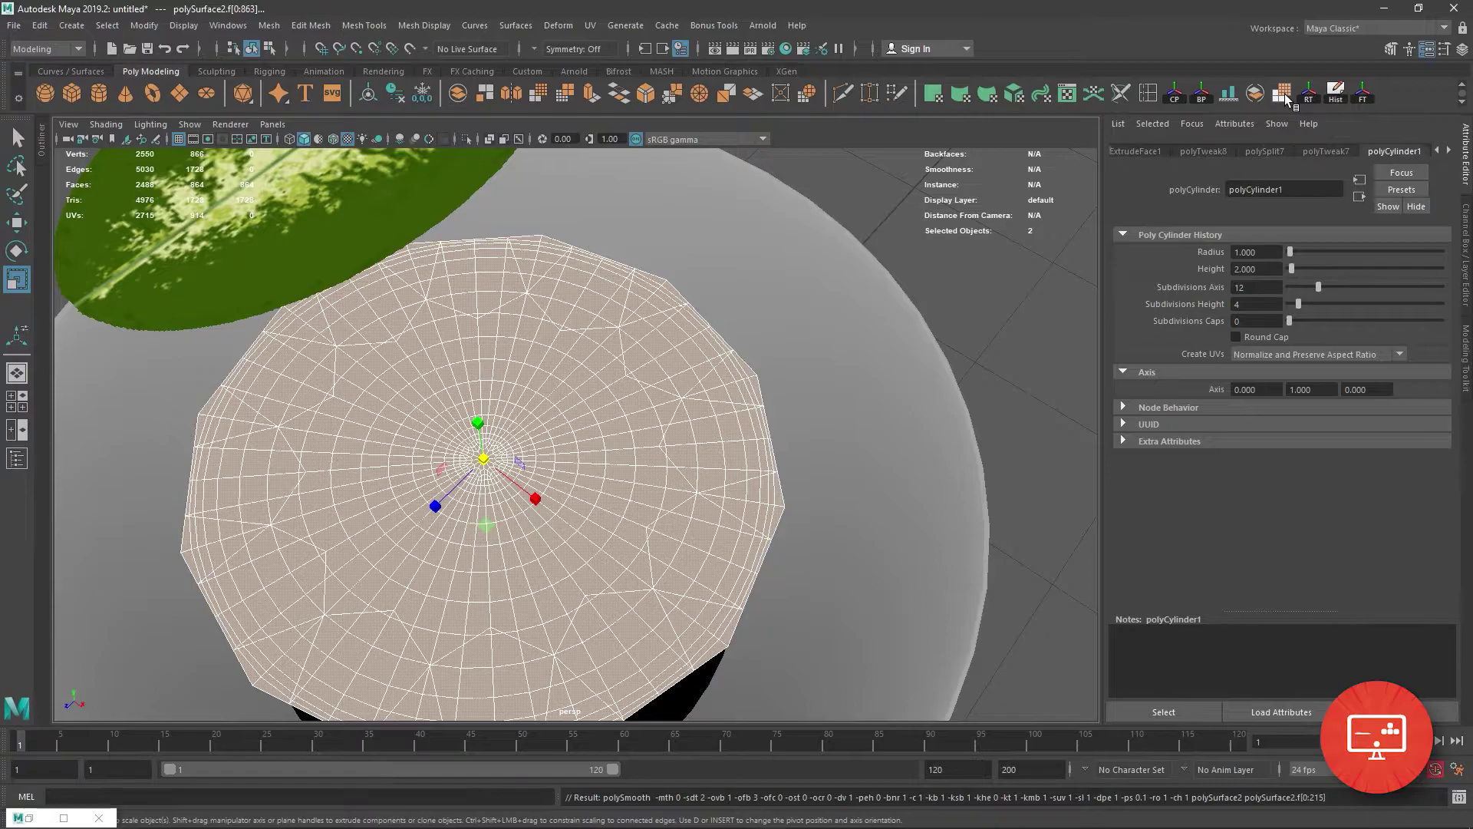
pyautogui.hotkey('ctrl', 'z')
pyautogui.moveTo(701, 388); pyautogui.dragTo(783, 369, button='right')
# Orbit to the cap and test lifting it upward, then undo the move.
pyautogui.keyDown('alt'); pyautogui.moveTo(782, 368); pyautogui.dragTo(658, 445); pyautogui.keyUp('alt')
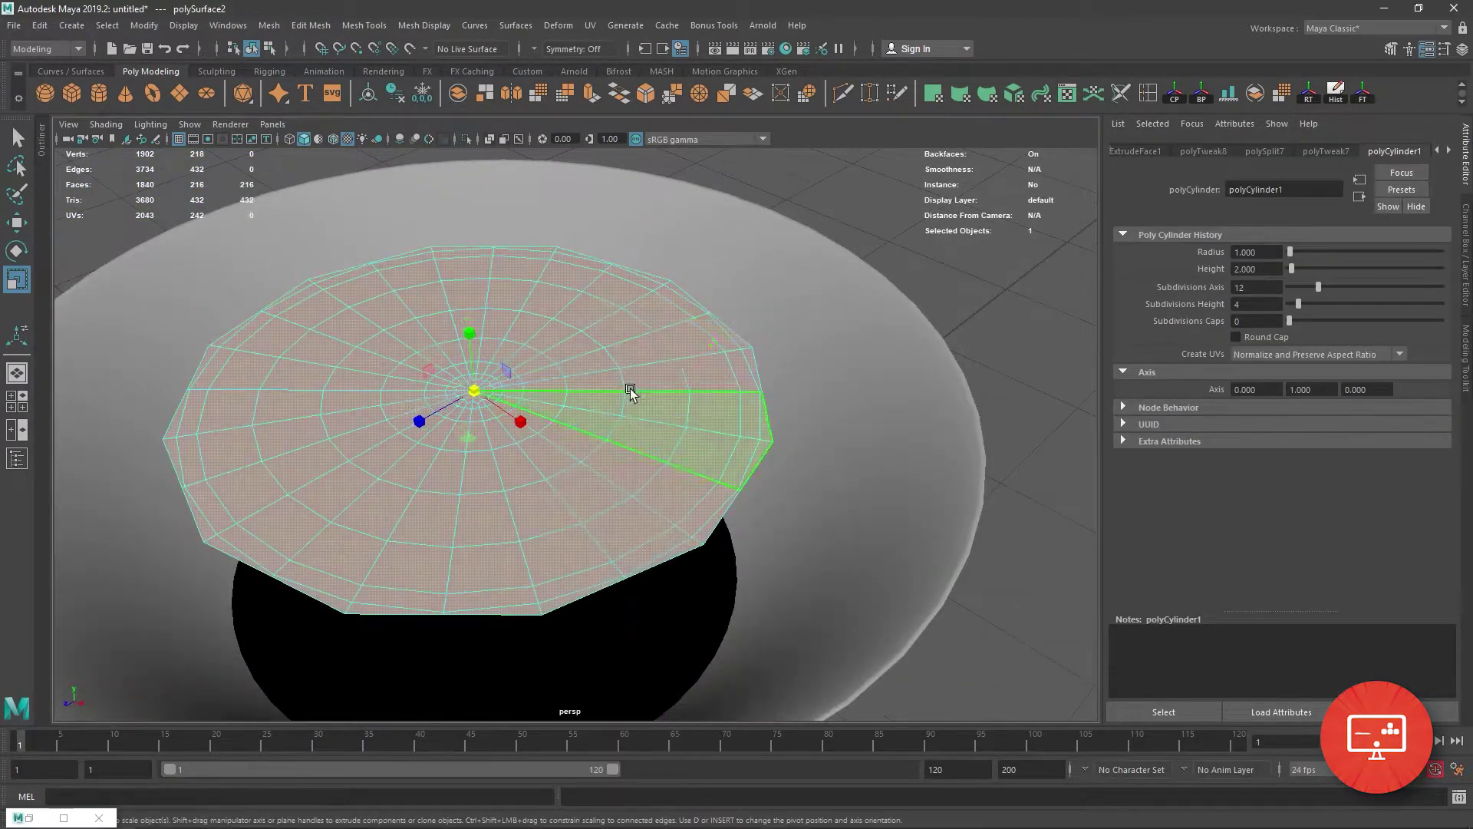
pyautogui.click(20, 227)
pyautogui.moveTo(469, 333); pyautogui.dragTo(462, 241)
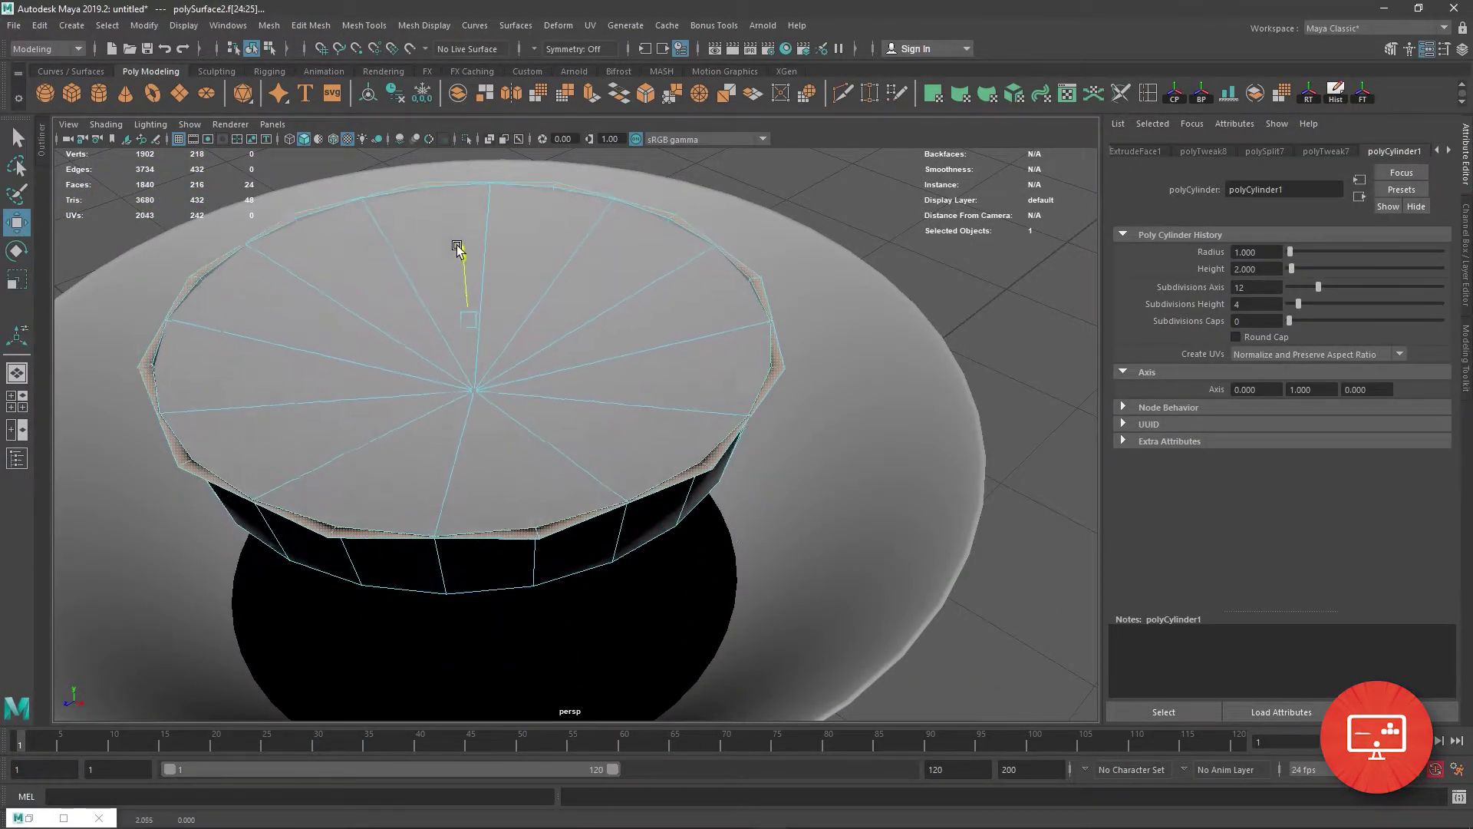
pyautogui.hotkey('ctrl', 'z')
# Select and delete the cap's side faces, leaving a flat disc.
pyautogui.click(315, 366)
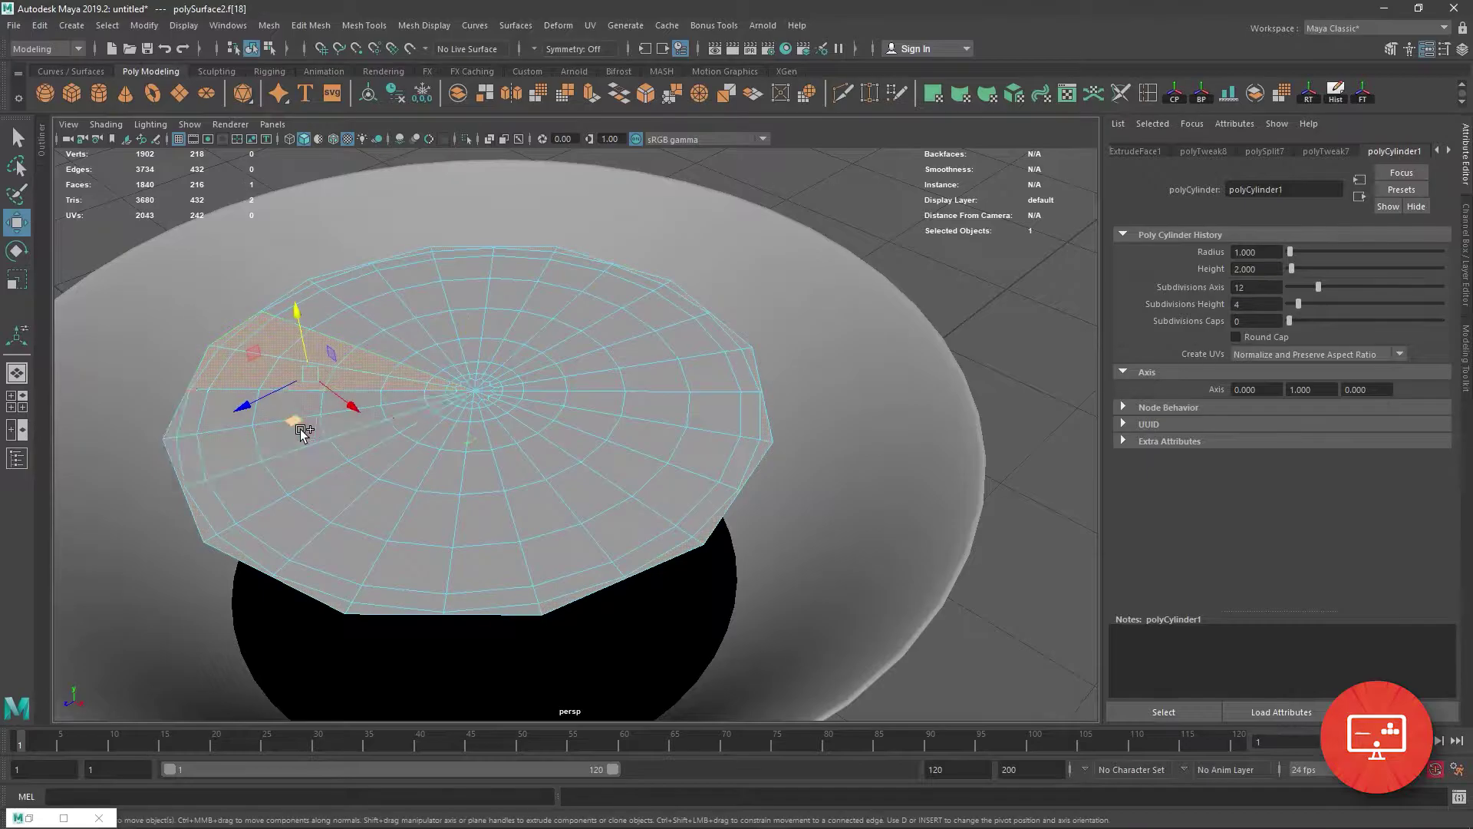
pyautogui.keyDown('shift'); pyautogui.click(505, 504); pyautogui.keyUp('shift')
pyautogui.press('Delete')
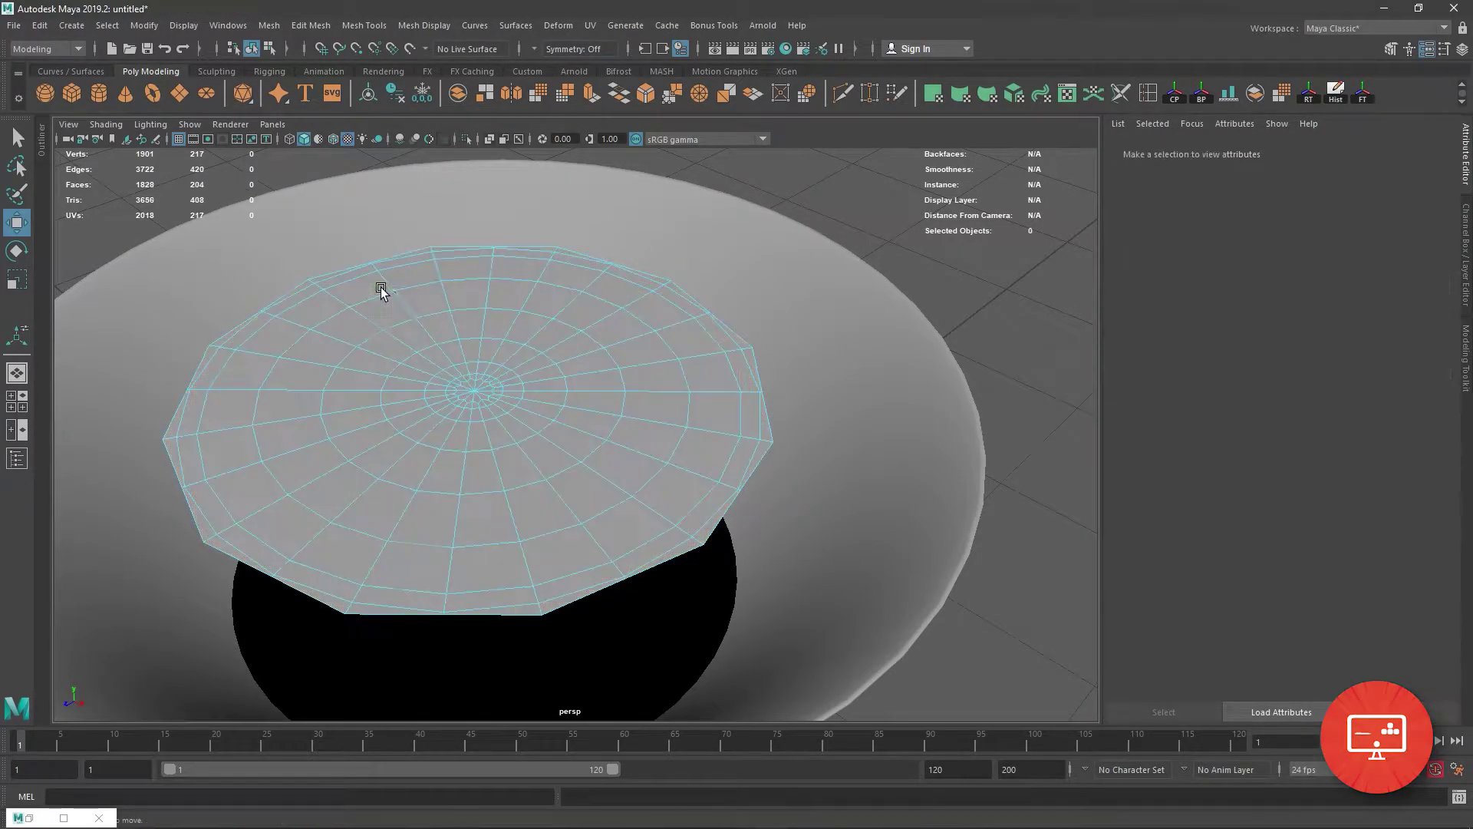
pyautogui.click(378, 289)
pyautogui.doubleClick(378, 289)
pyautogui.moveTo(469, 333); pyautogui.dragTo(470, 369)
pyautogui.hotkey('ctrl', 'z')
# Select the flat cap disc and smooth it into a dense mesh.
pyautogui.hotkey('shift', '.')
pyautogui.hotkey('shift', '.')
pyautogui.hotkey('shift', '.')
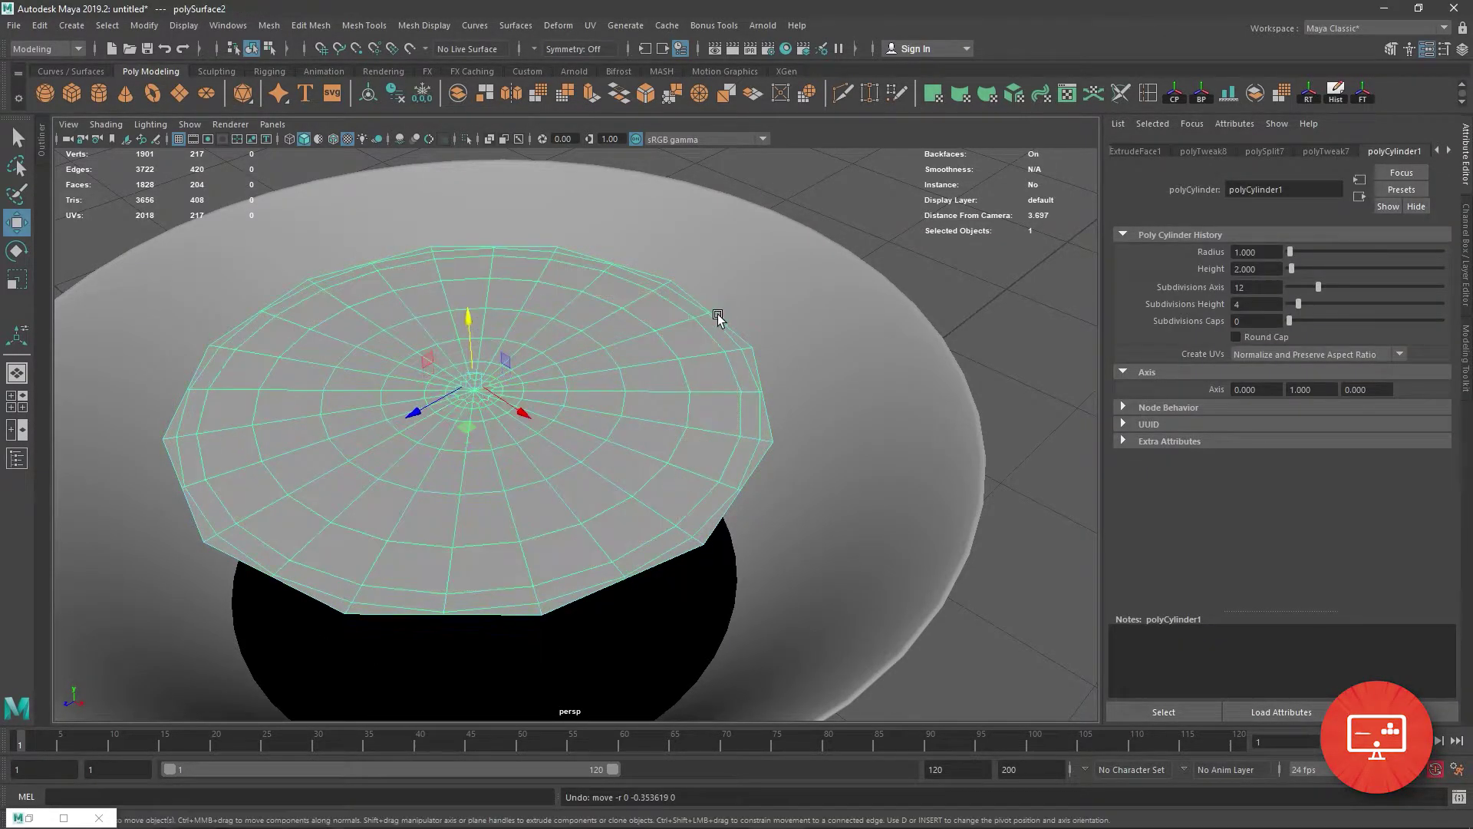
pyautogui.click(749, 356)
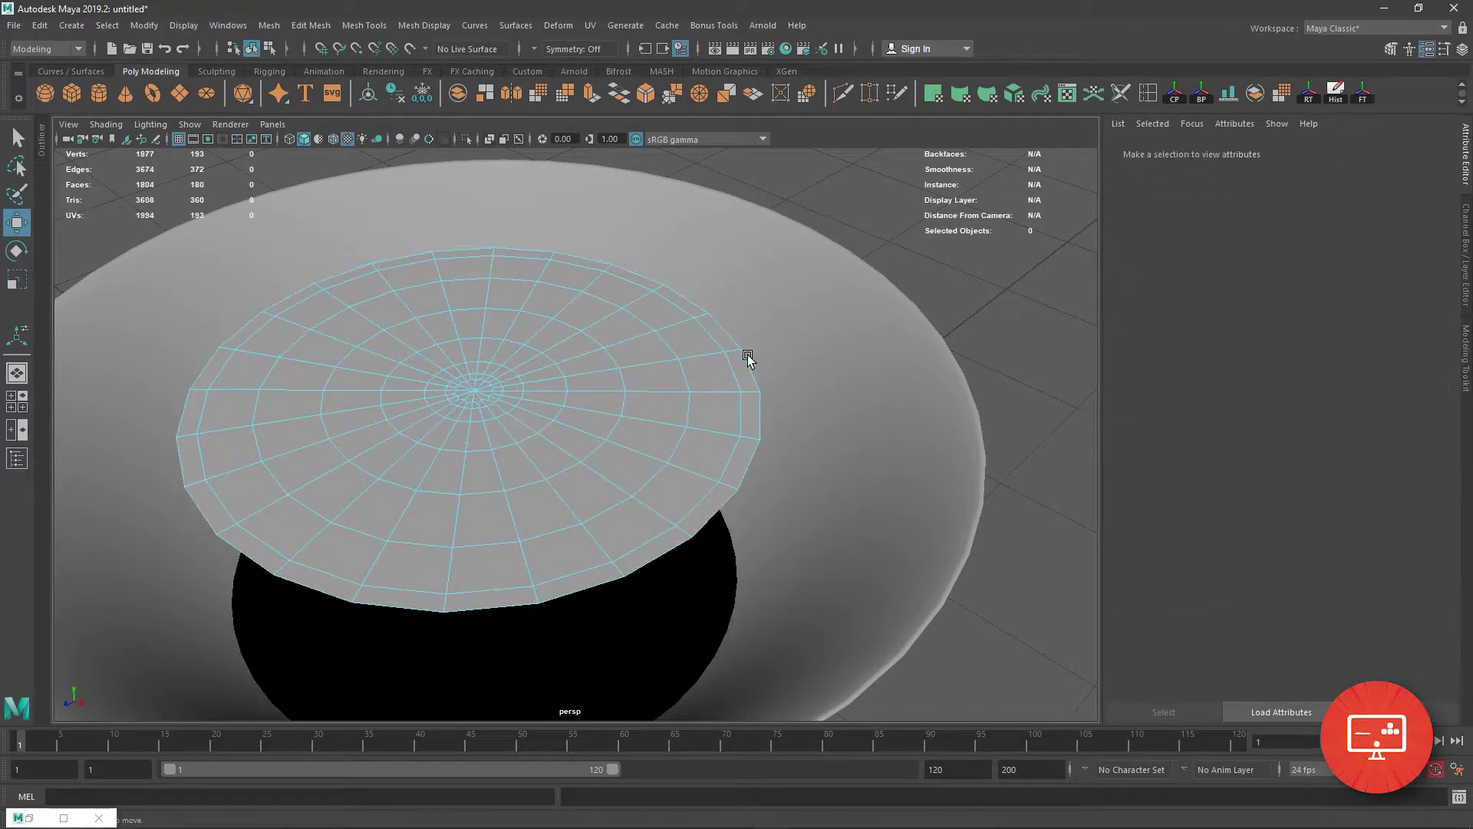
pyautogui.hotkey('ctrl', 'z')
pyautogui.click(1283, 93)
pyautogui.click(219, 71)
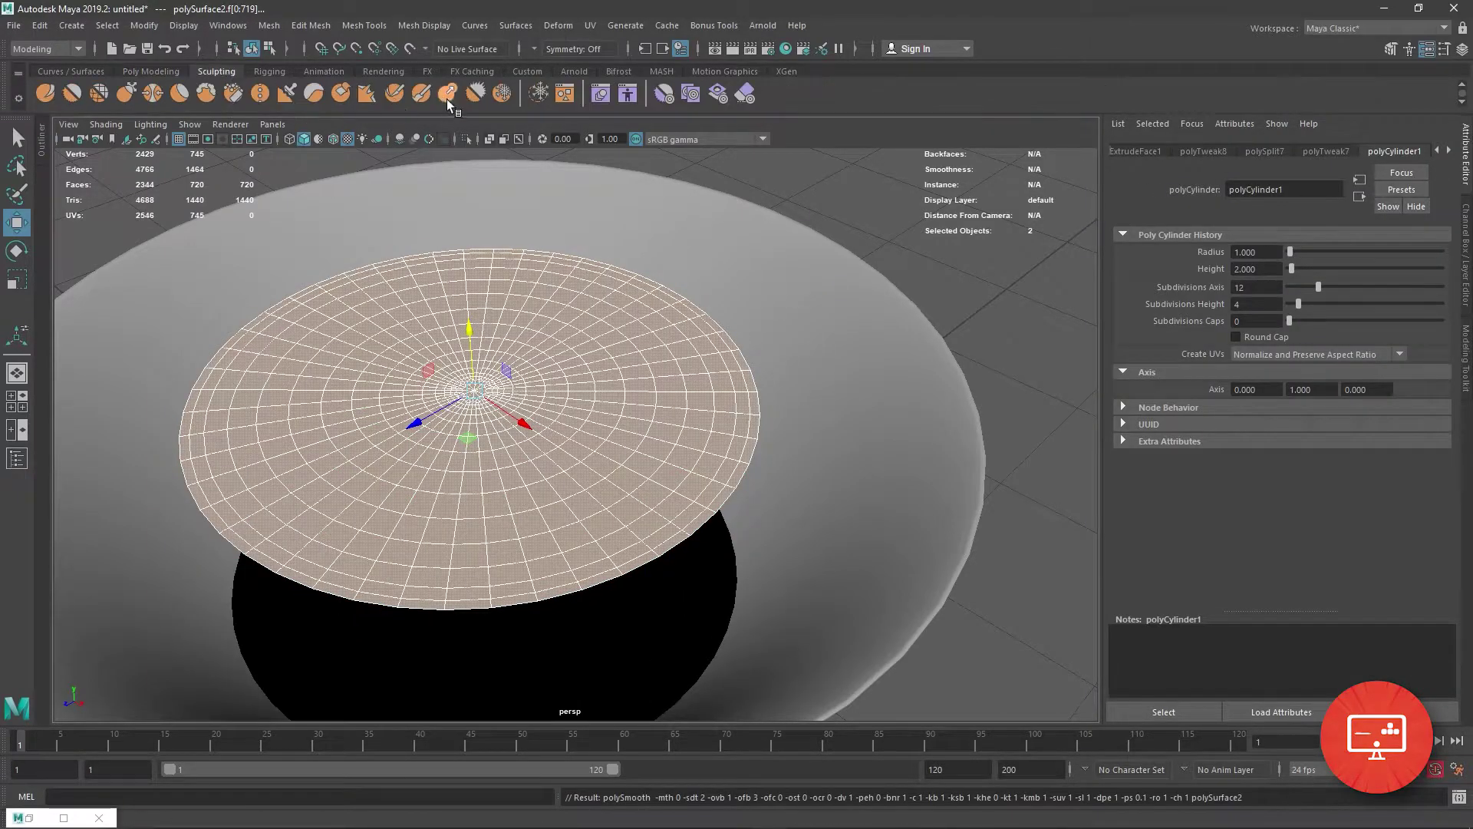
# Choose the Imprint sculpting brush and expand its Stylus and Stamp settings.
pyautogui.doubleClick(293, 92)
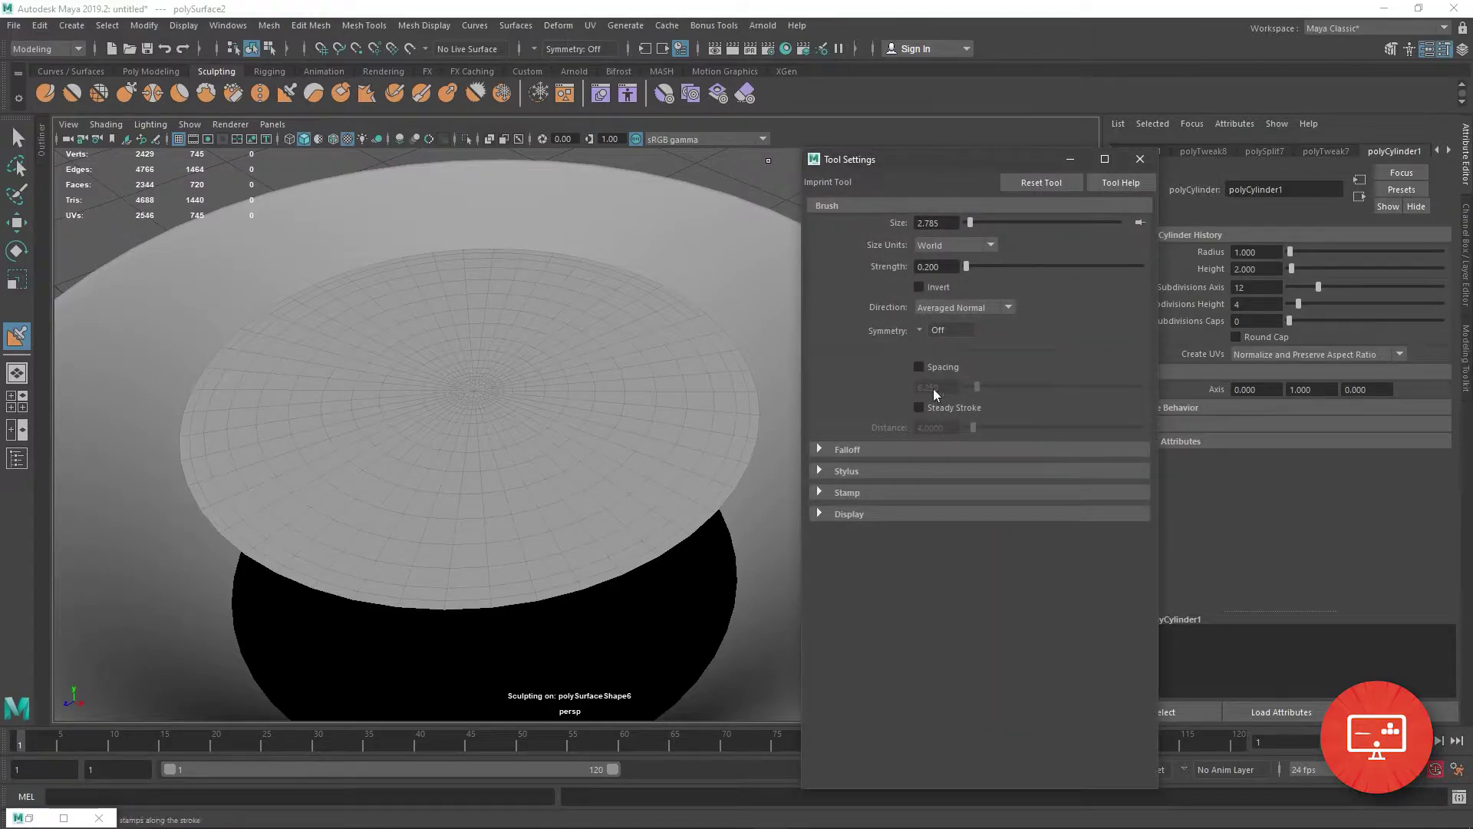
pyautogui.click(823, 449)
pyautogui.click(821, 471)
pyautogui.click(822, 486)
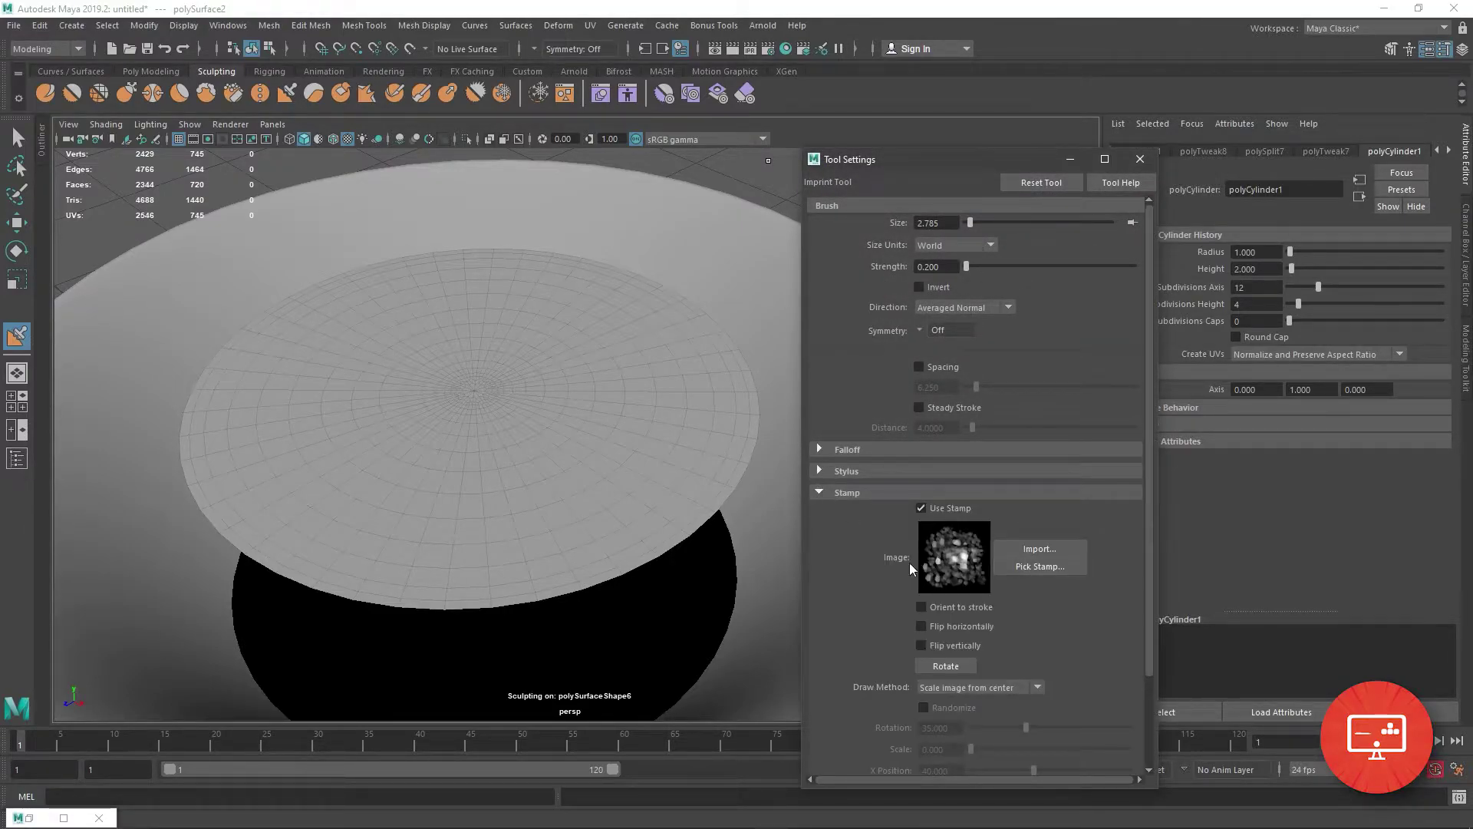
pyautogui.scroll(-3, 989, 539)
# Pick rgb_gravelMed from the Content Browser as the Imprint stamp, then close the browser.
pyautogui.click(1034, 438)
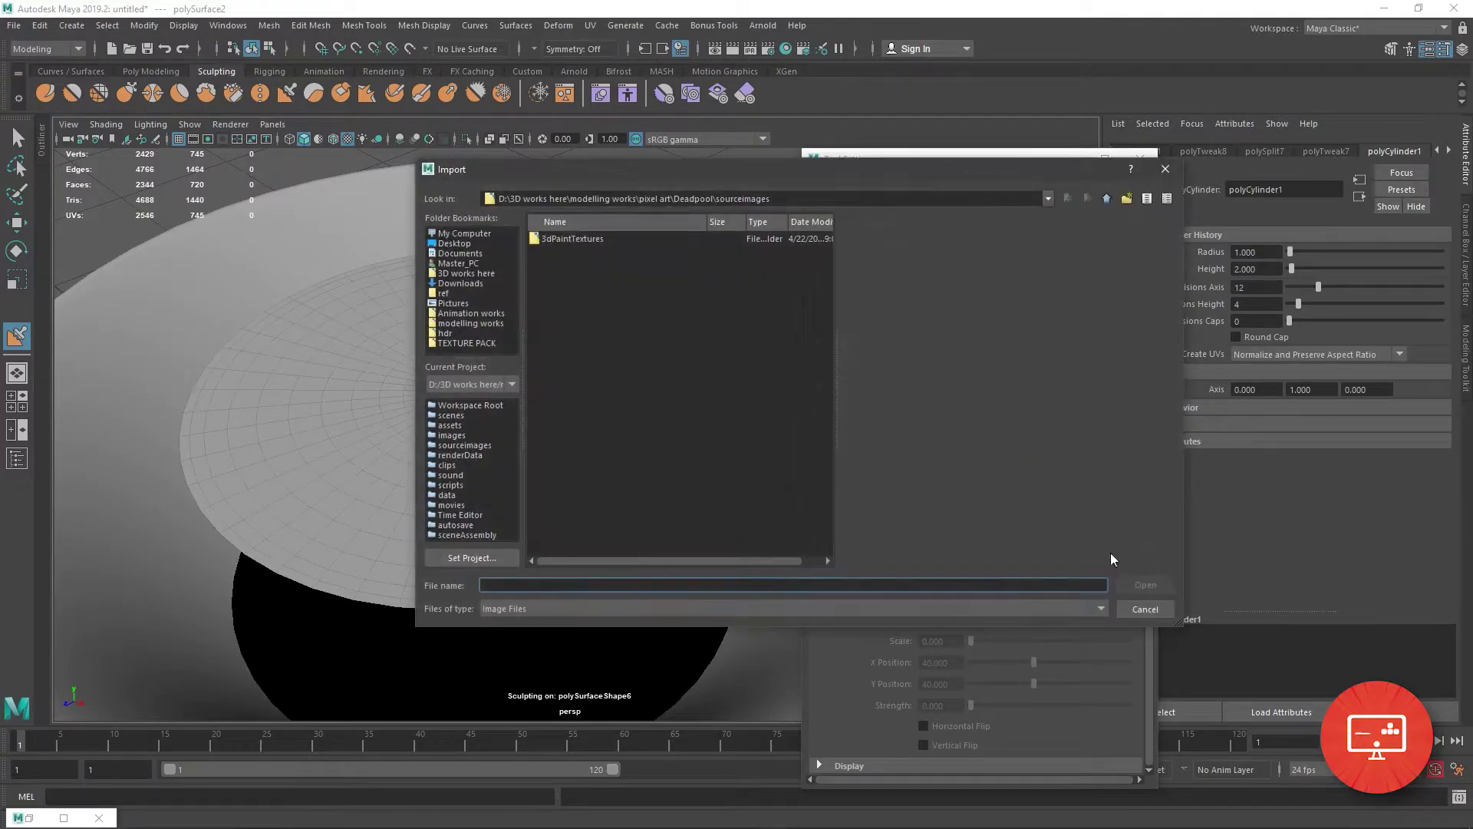
pyautogui.click(1138, 602)
pyautogui.click(1040, 458)
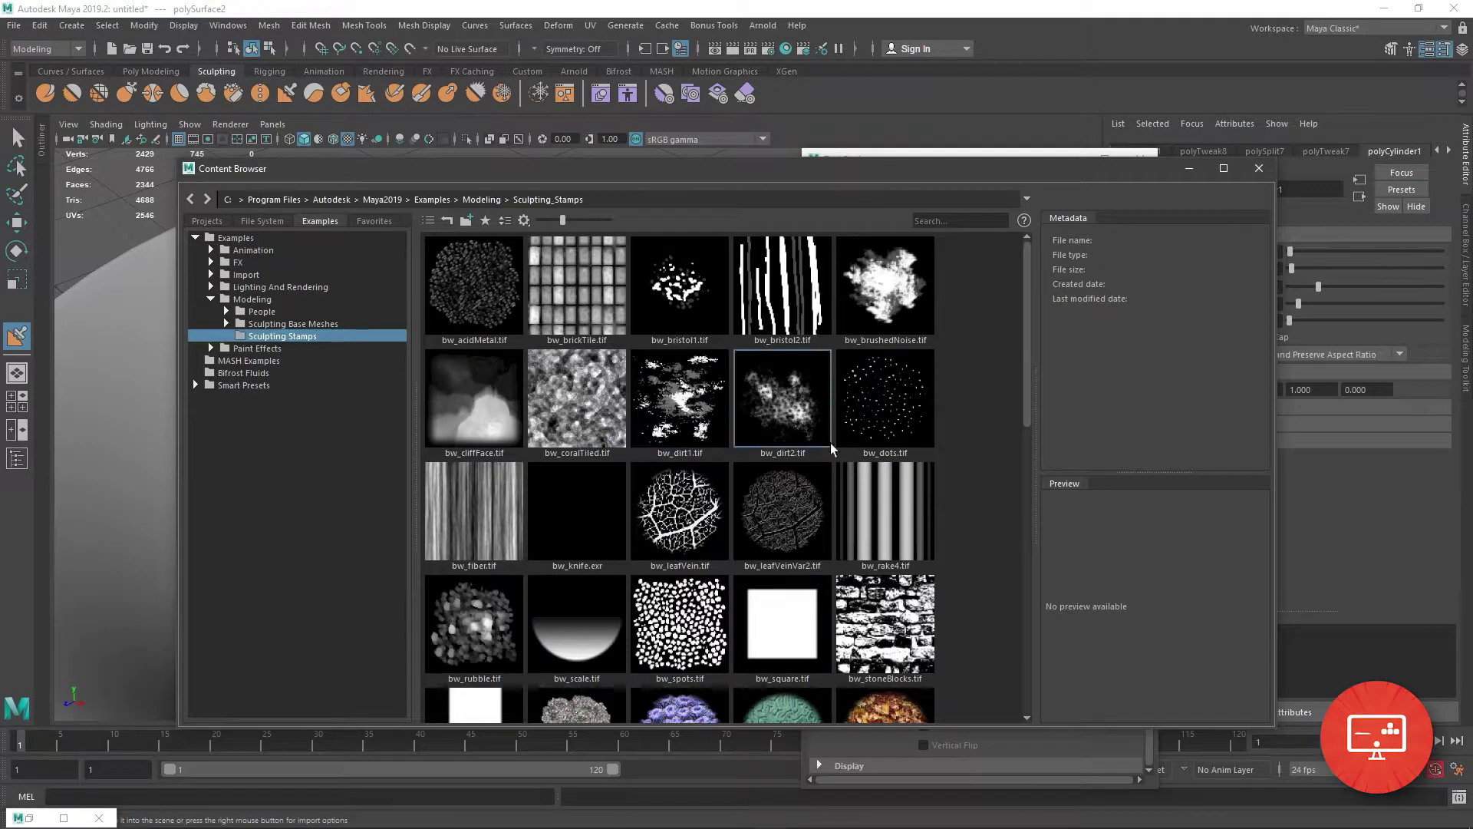
pyautogui.scroll(-5, 758, 518)
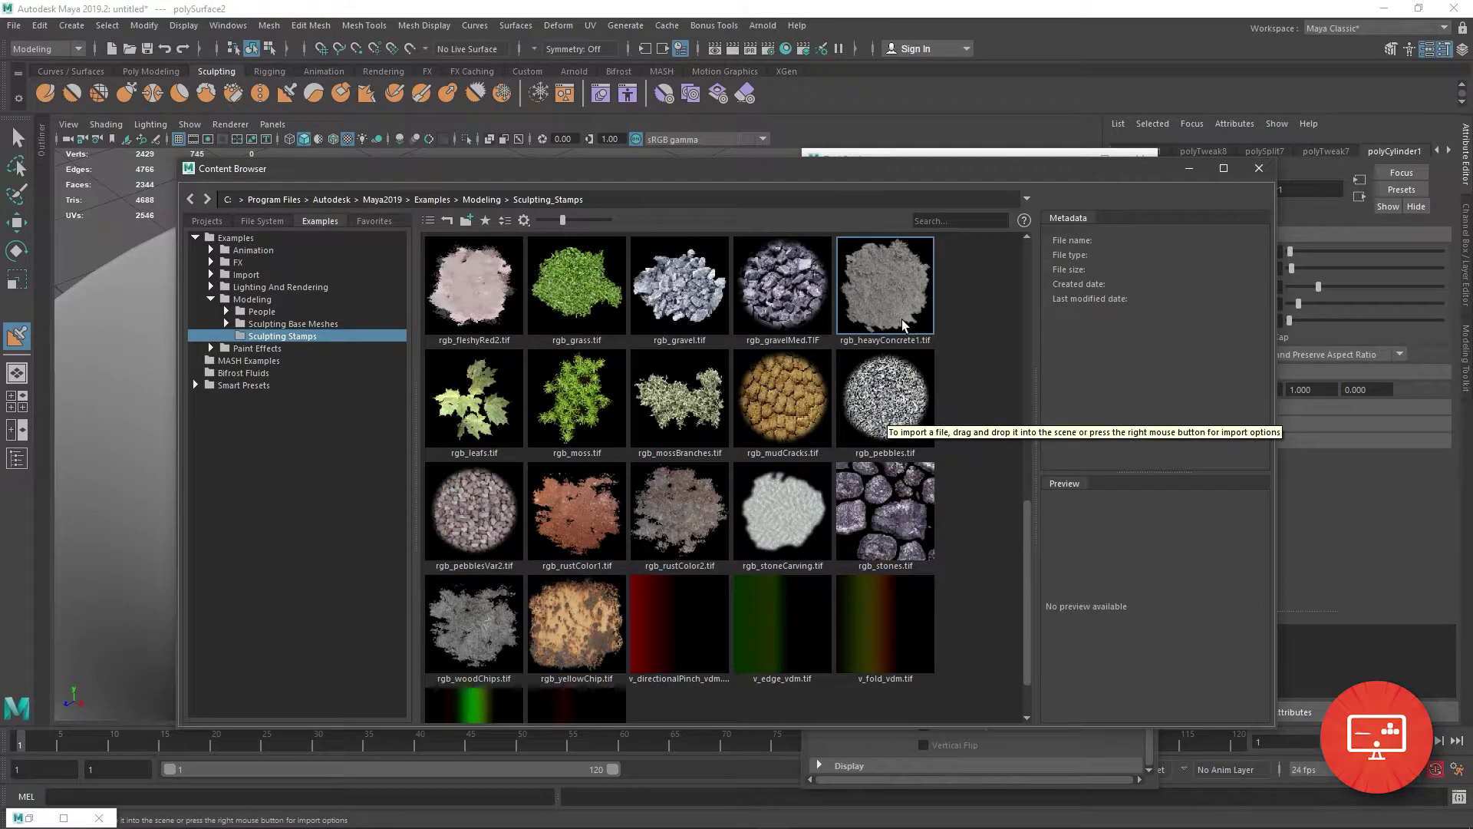
pyautogui.scroll(-1, 555, 569)
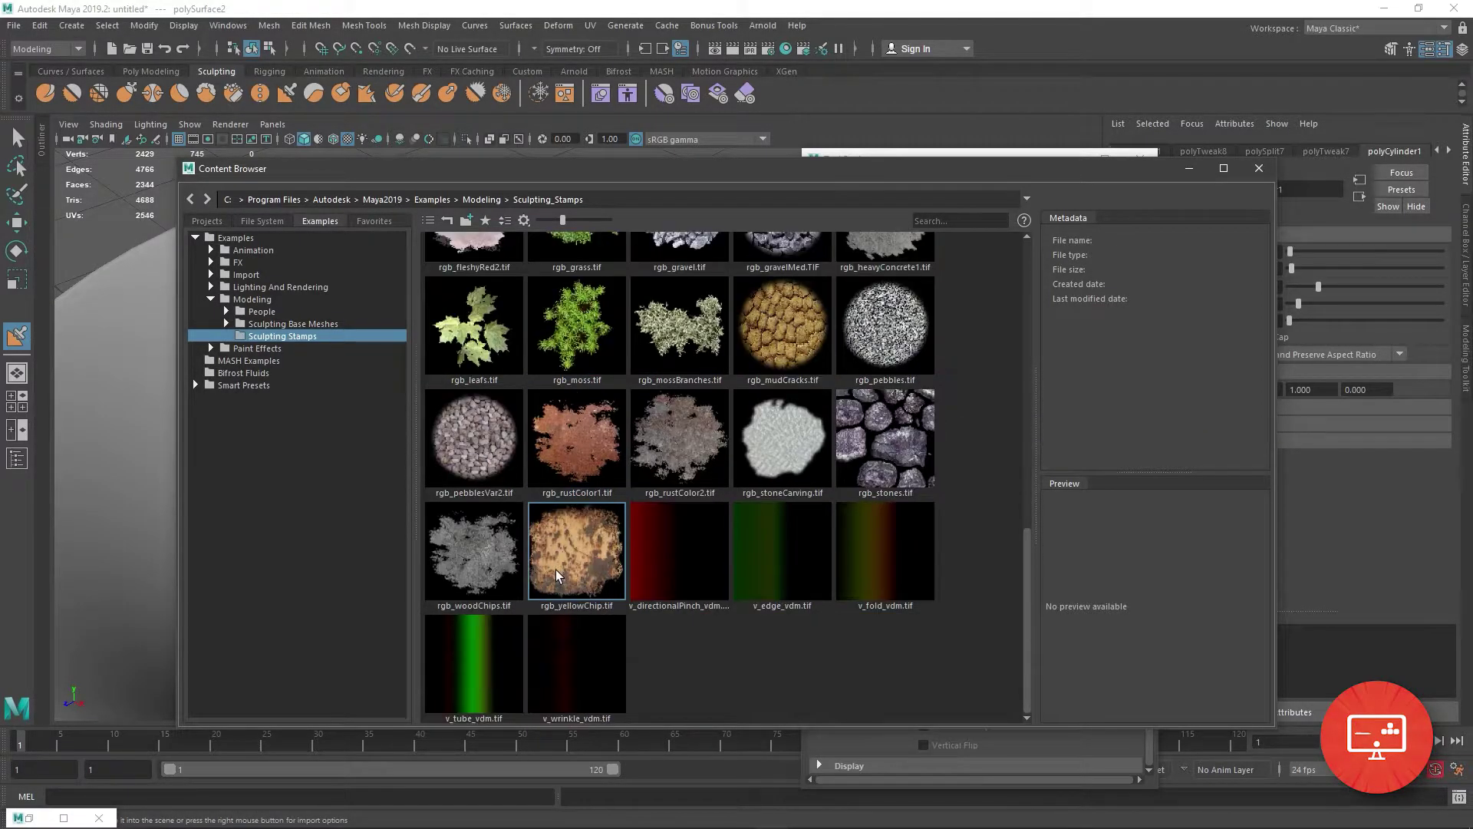
pyautogui.scroll(5, 556, 570)
pyautogui.scroll(1, 555, 570)
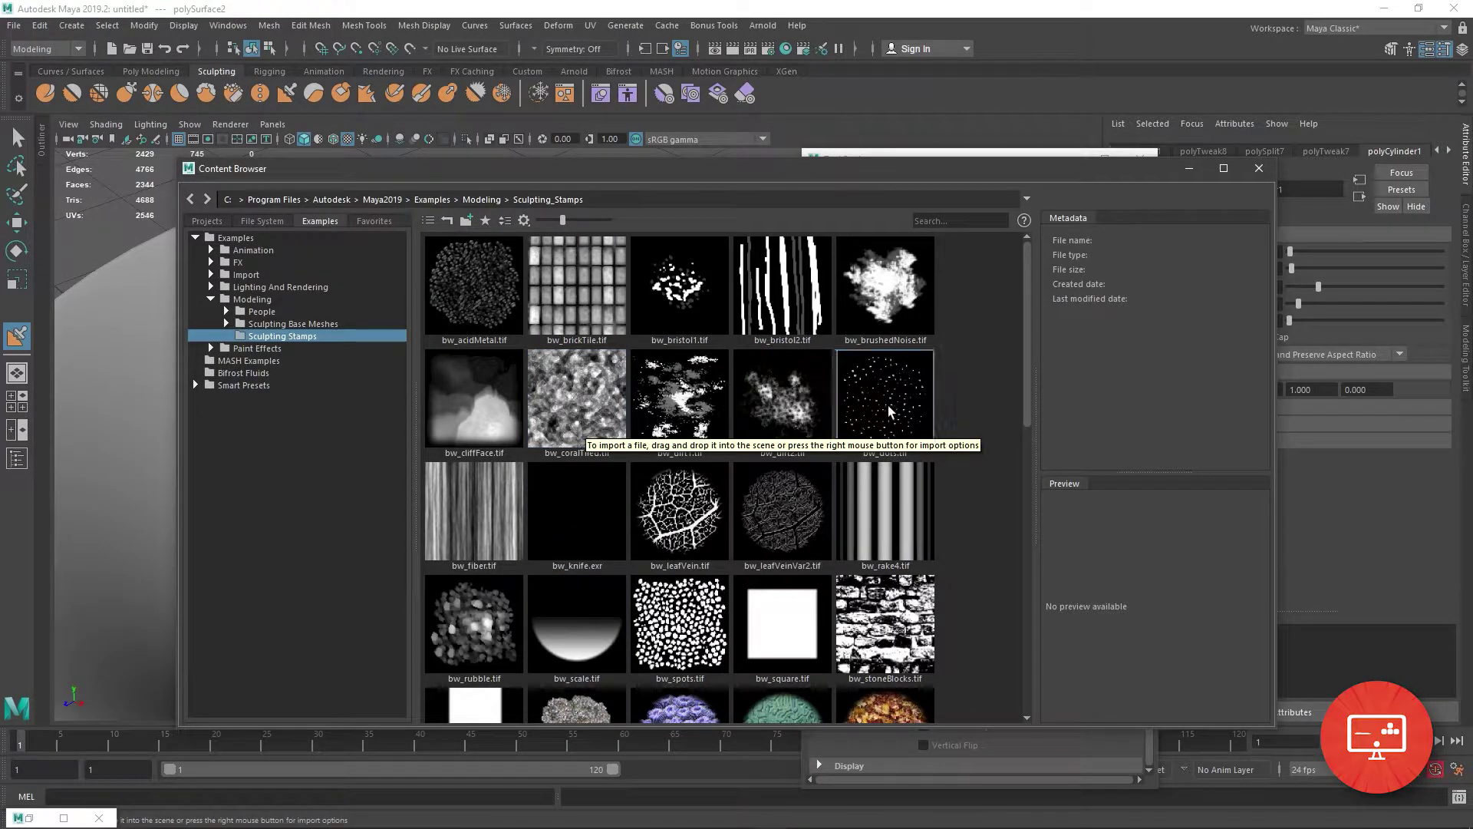
pyautogui.scroll(-5, 715, 416)
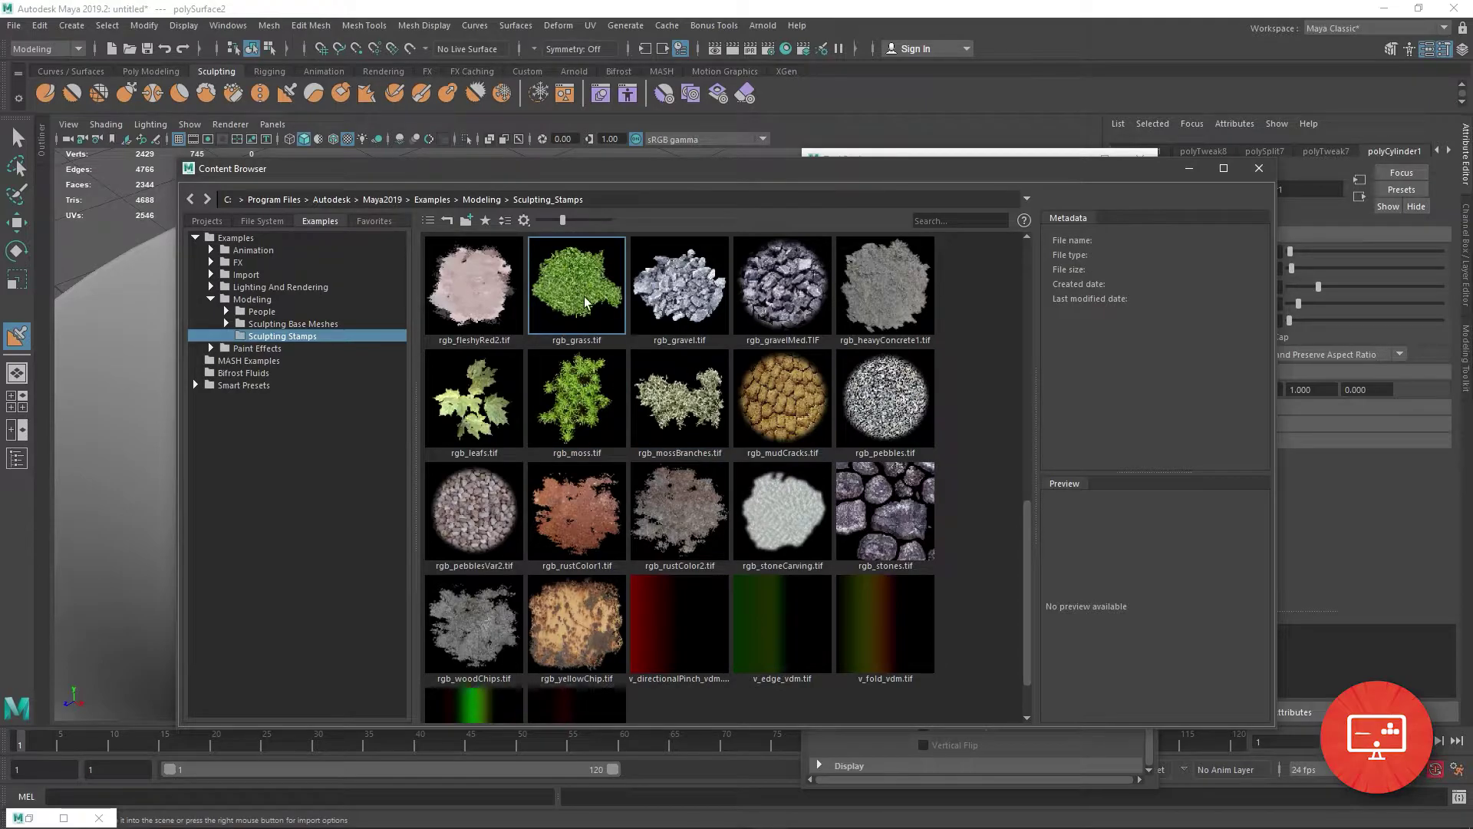
pyautogui.doubleClick(775, 301)
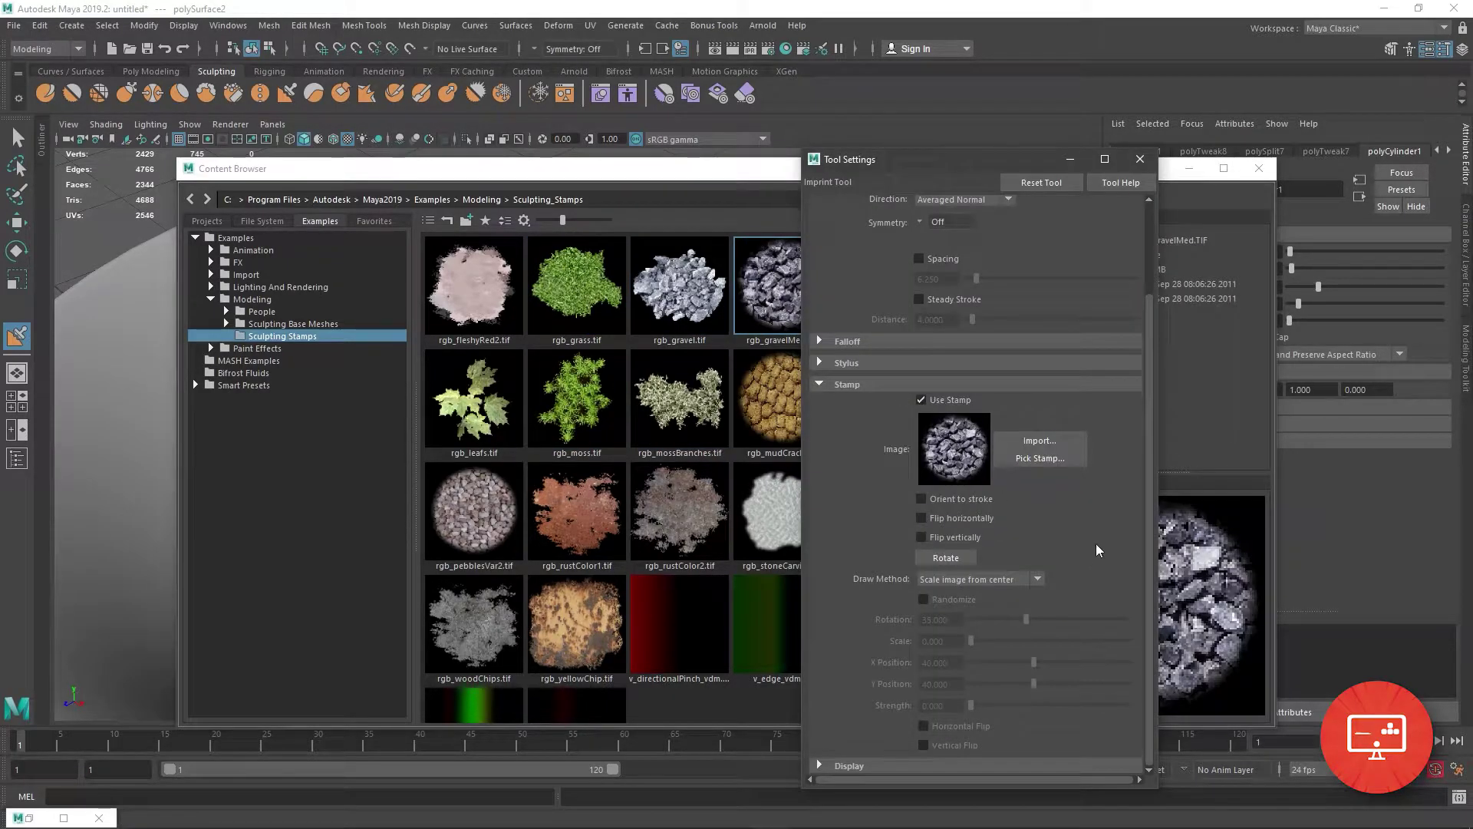
pyautogui.click(777, 182)
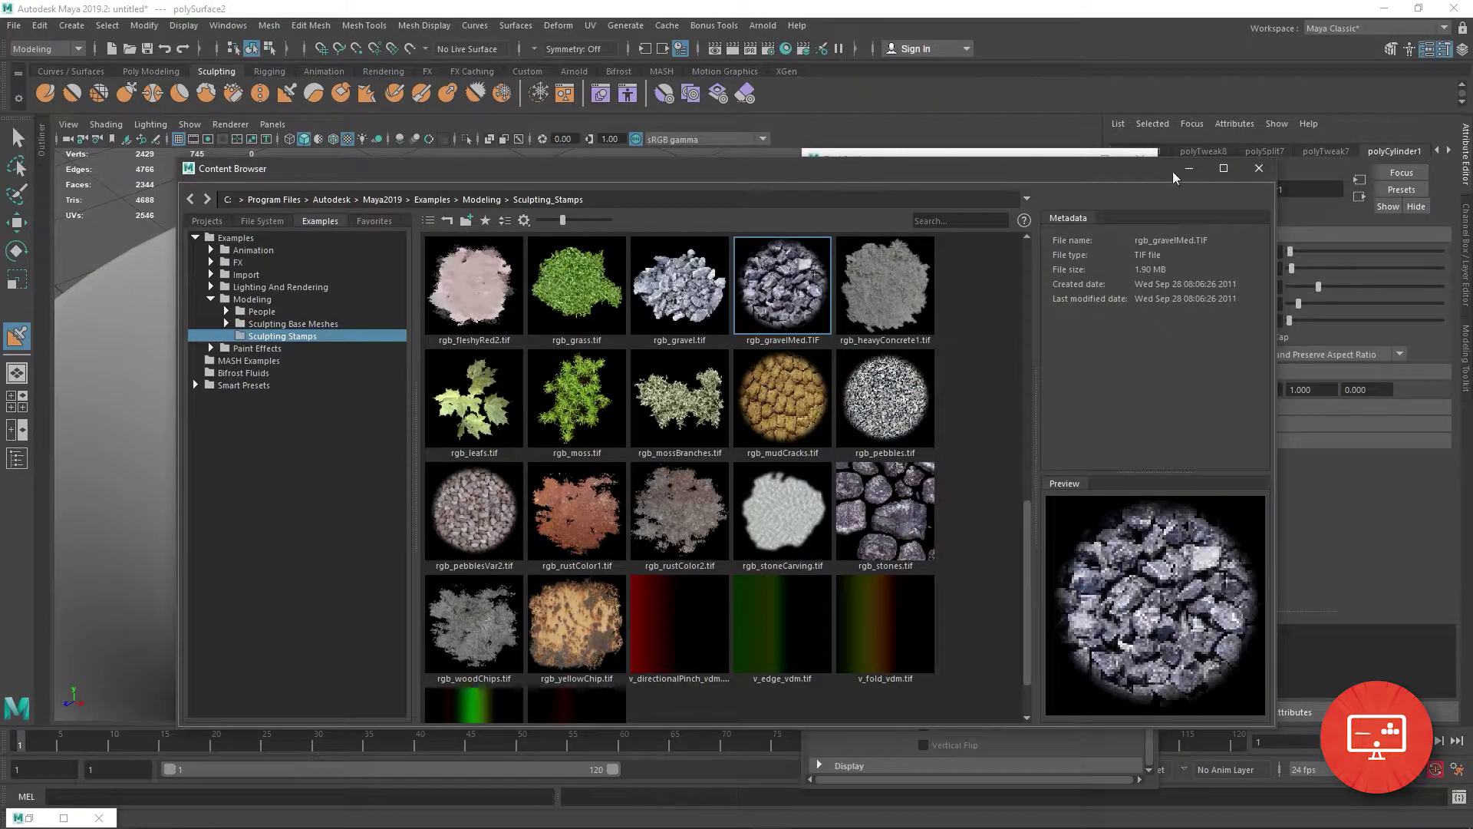
pyautogui.click(1259, 170)
# Try small and large gravel stamps on the soil disc, undoing both.
pyautogui.click(512, 403)
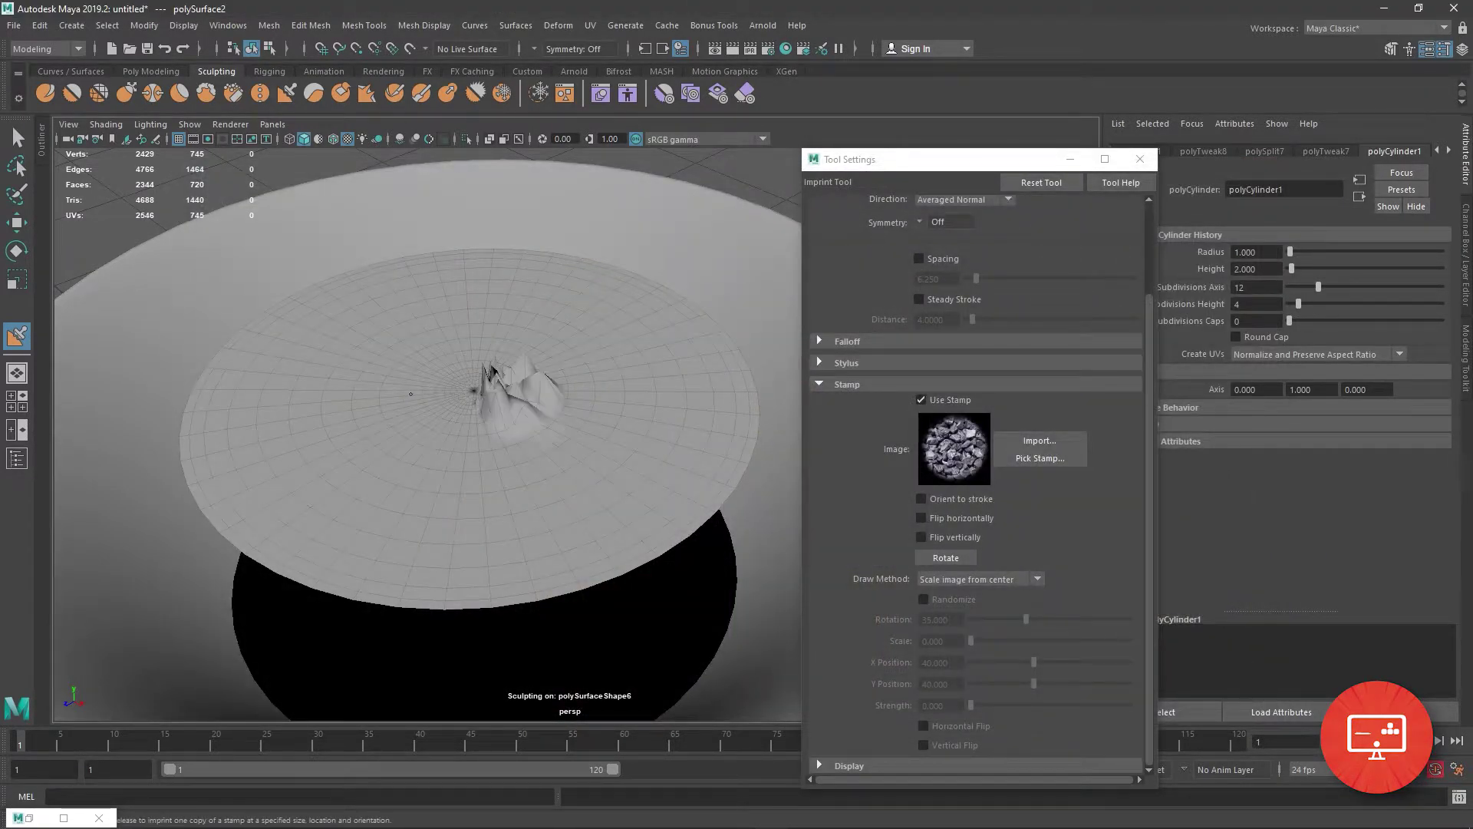
pyautogui.hotkey('ctrl', 'z')
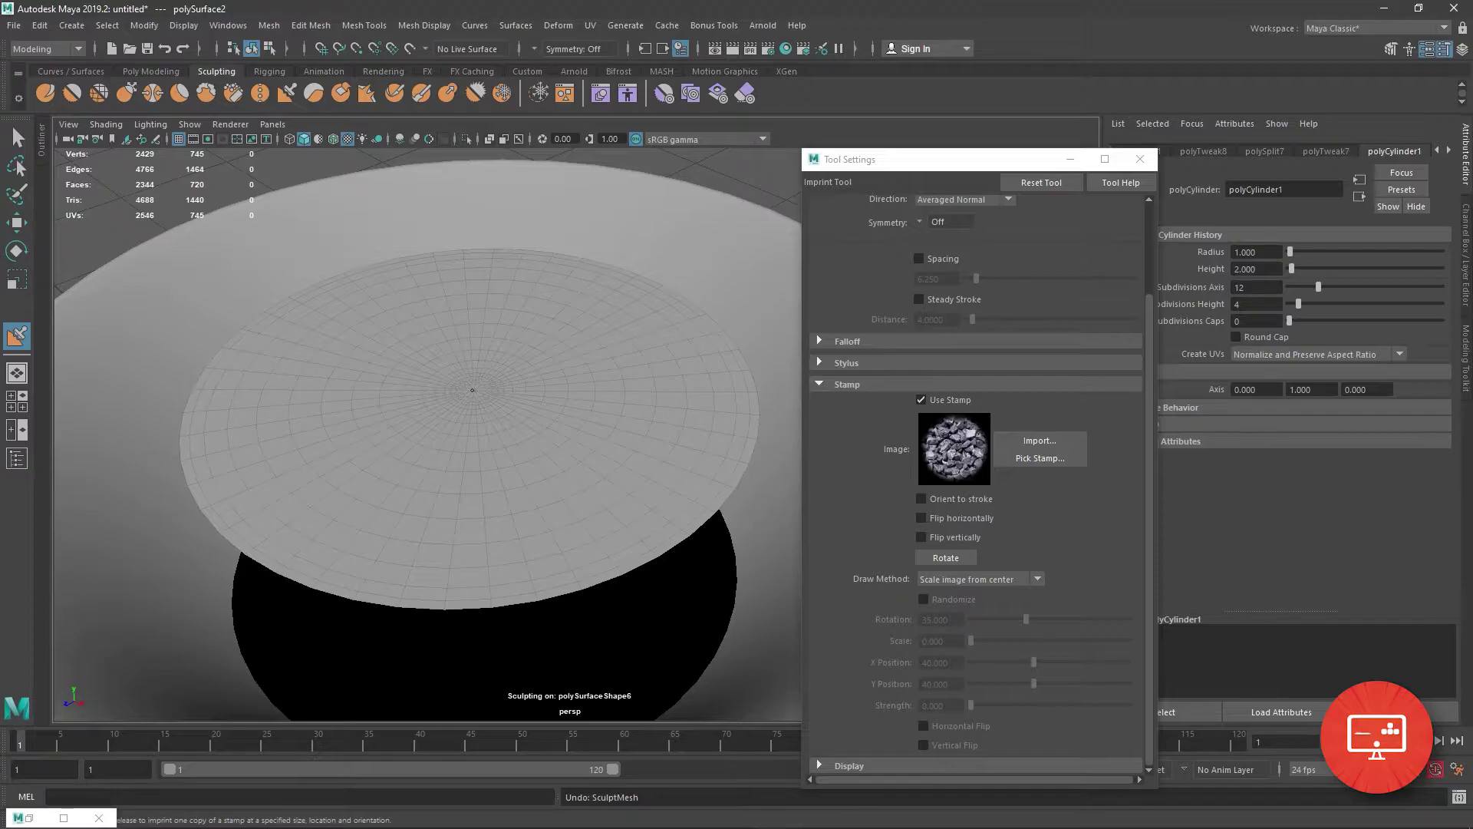
pyautogui.moveTo(472, 390); pyautogui.dragTo(854, 541)
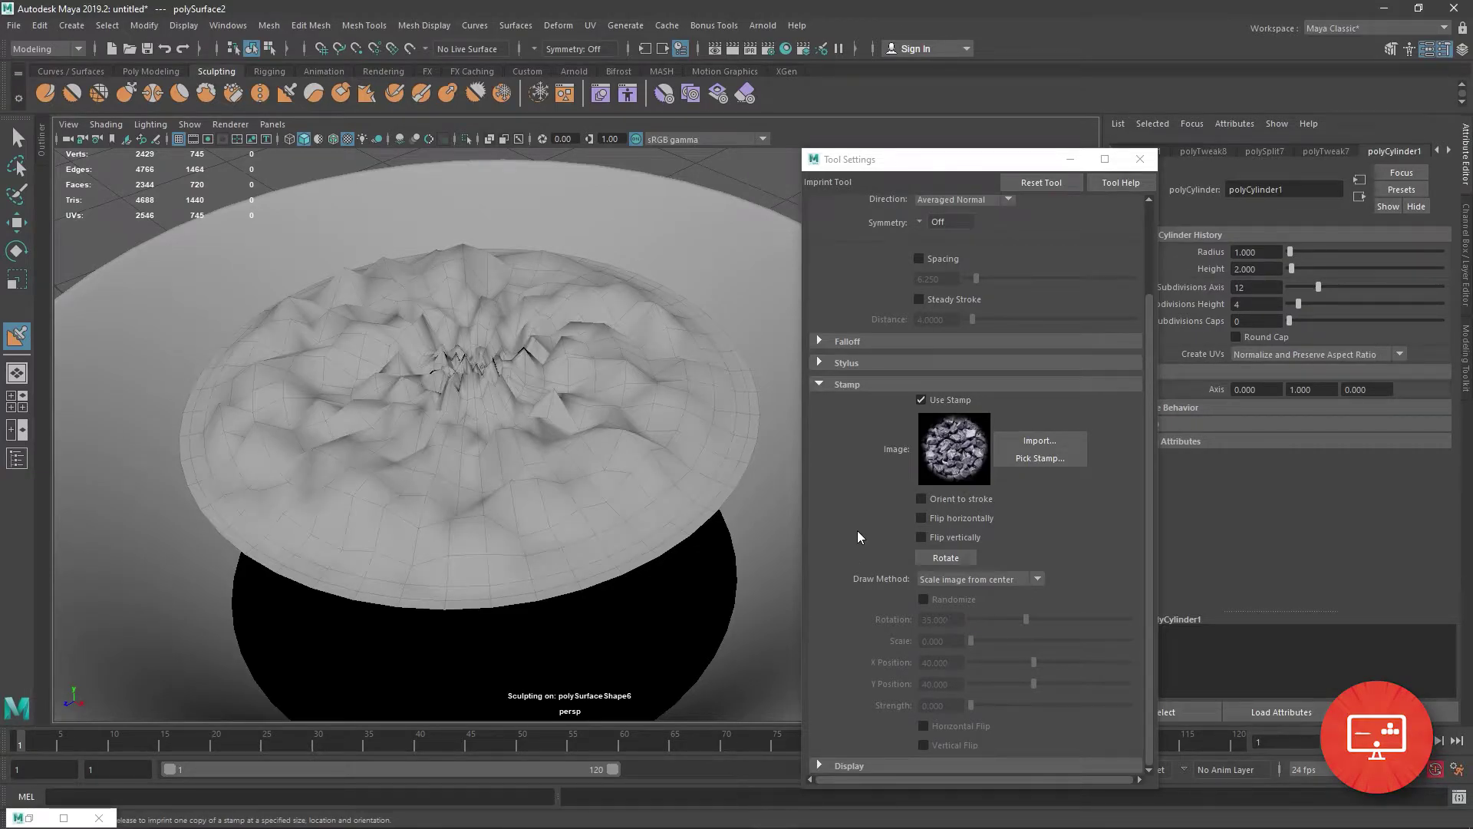
pyautogui.hotkey('ctrl', 'z')
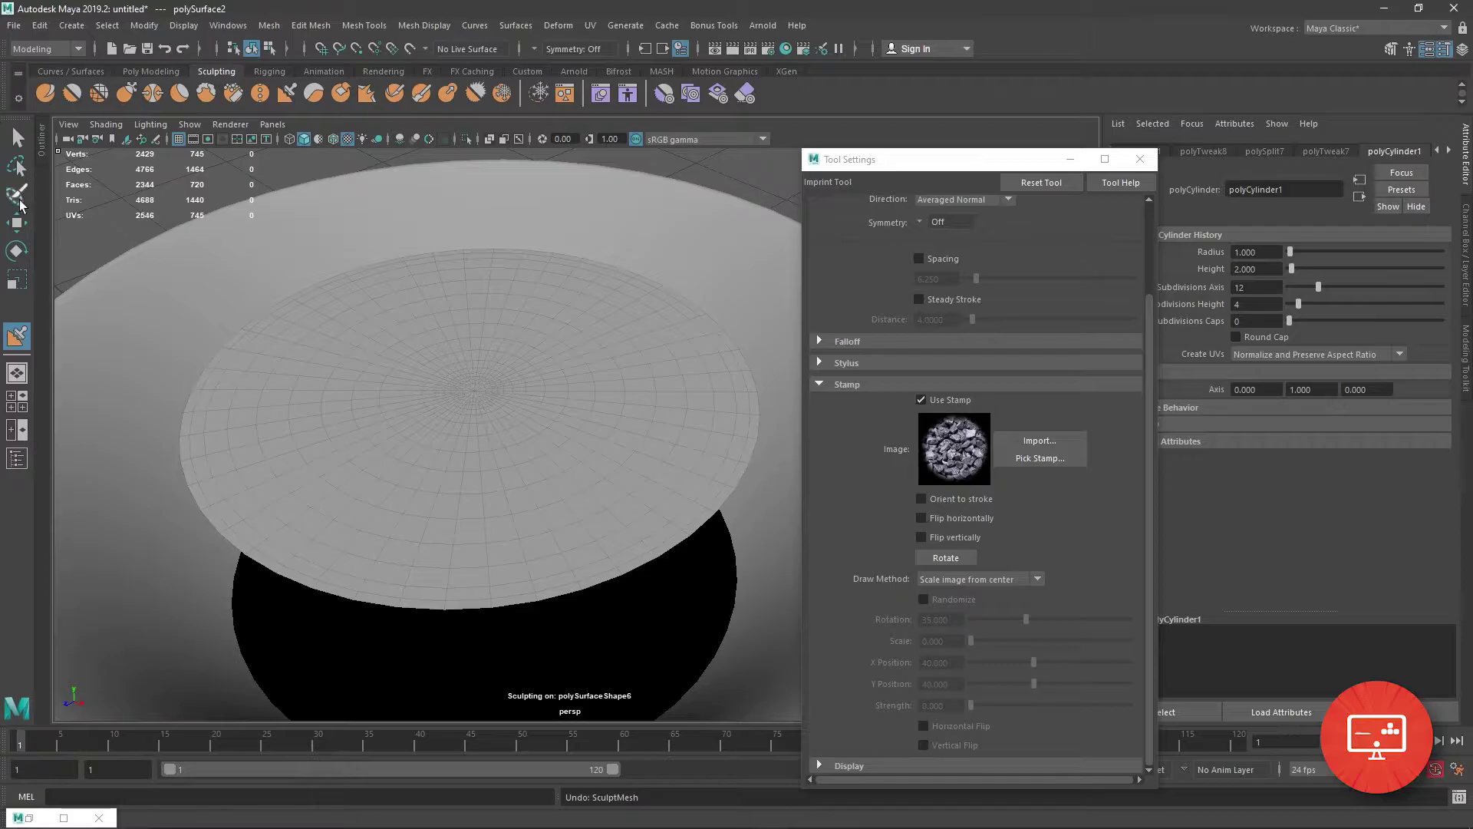
# Smooth the soil disc into a denser mesh and delete its construction history.
pyautogui.click(17, 222)
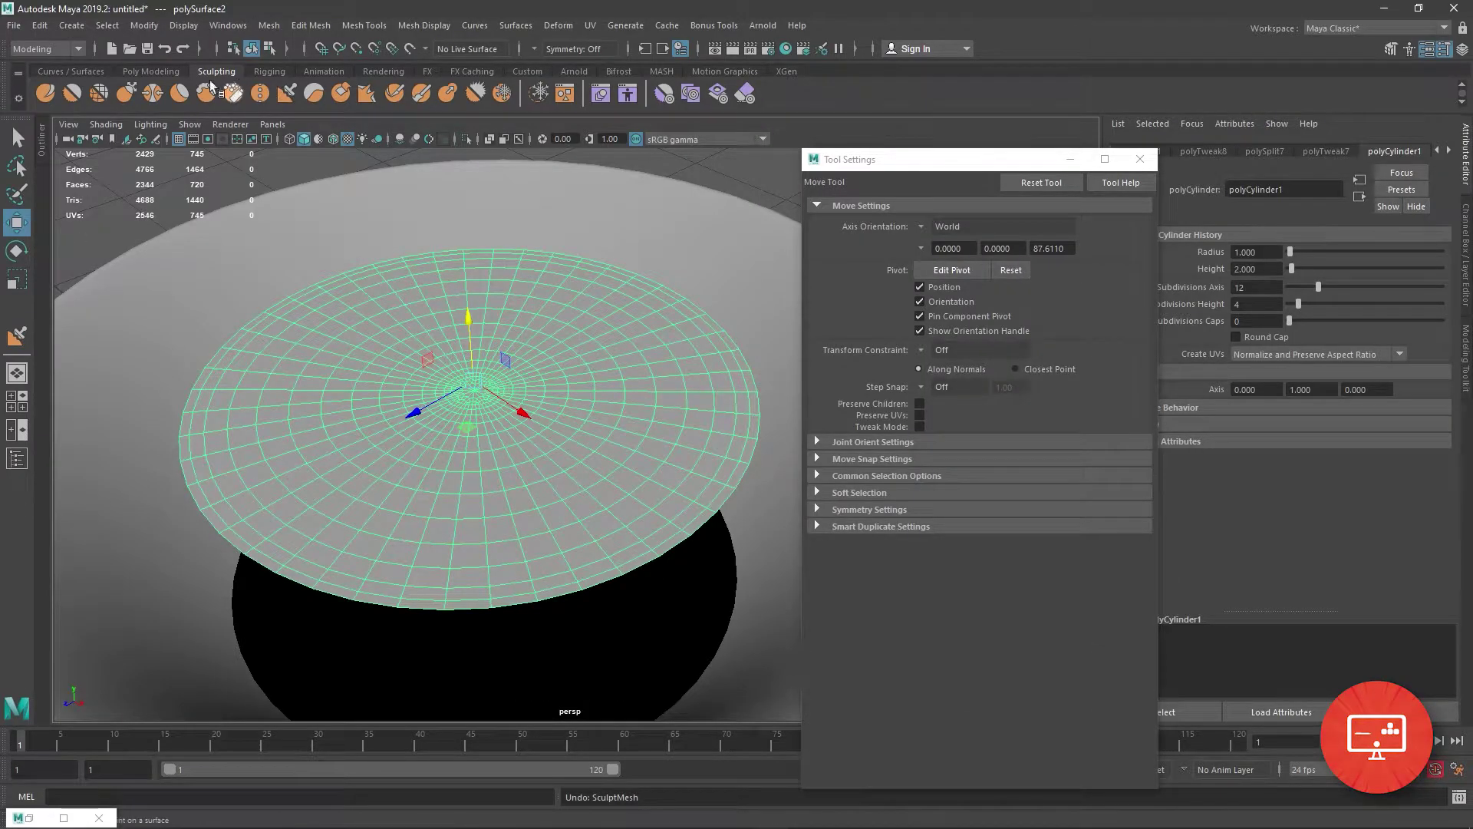
pyautogui.click(150, 71)
pyautogui.click(1286, 92)
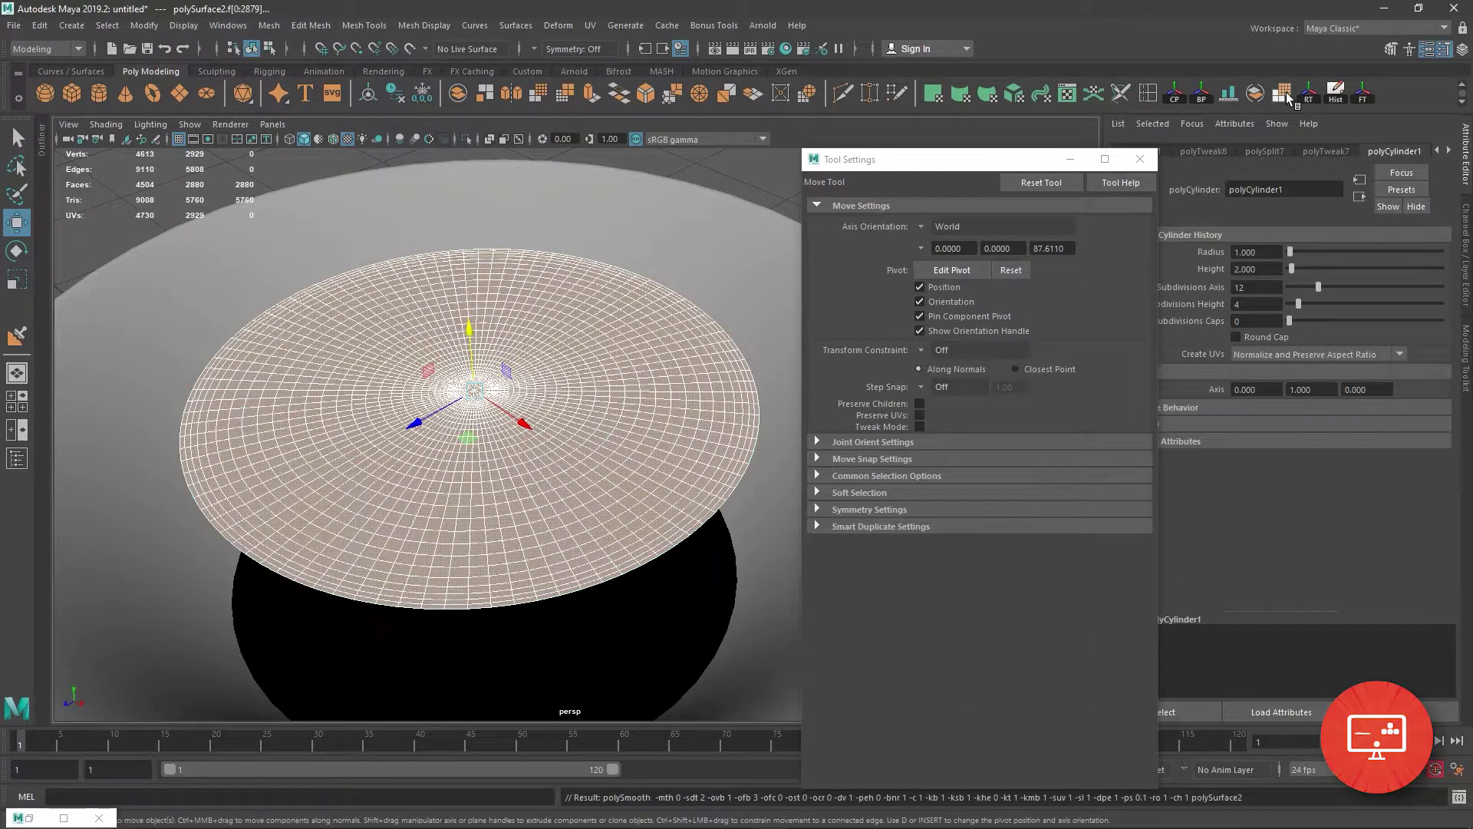
pyautogui.click(1336, 96)
# Imprint the gravel stamp on the disc and soften its relief with the Smooth brush.
pyautogui.click(214, 71)
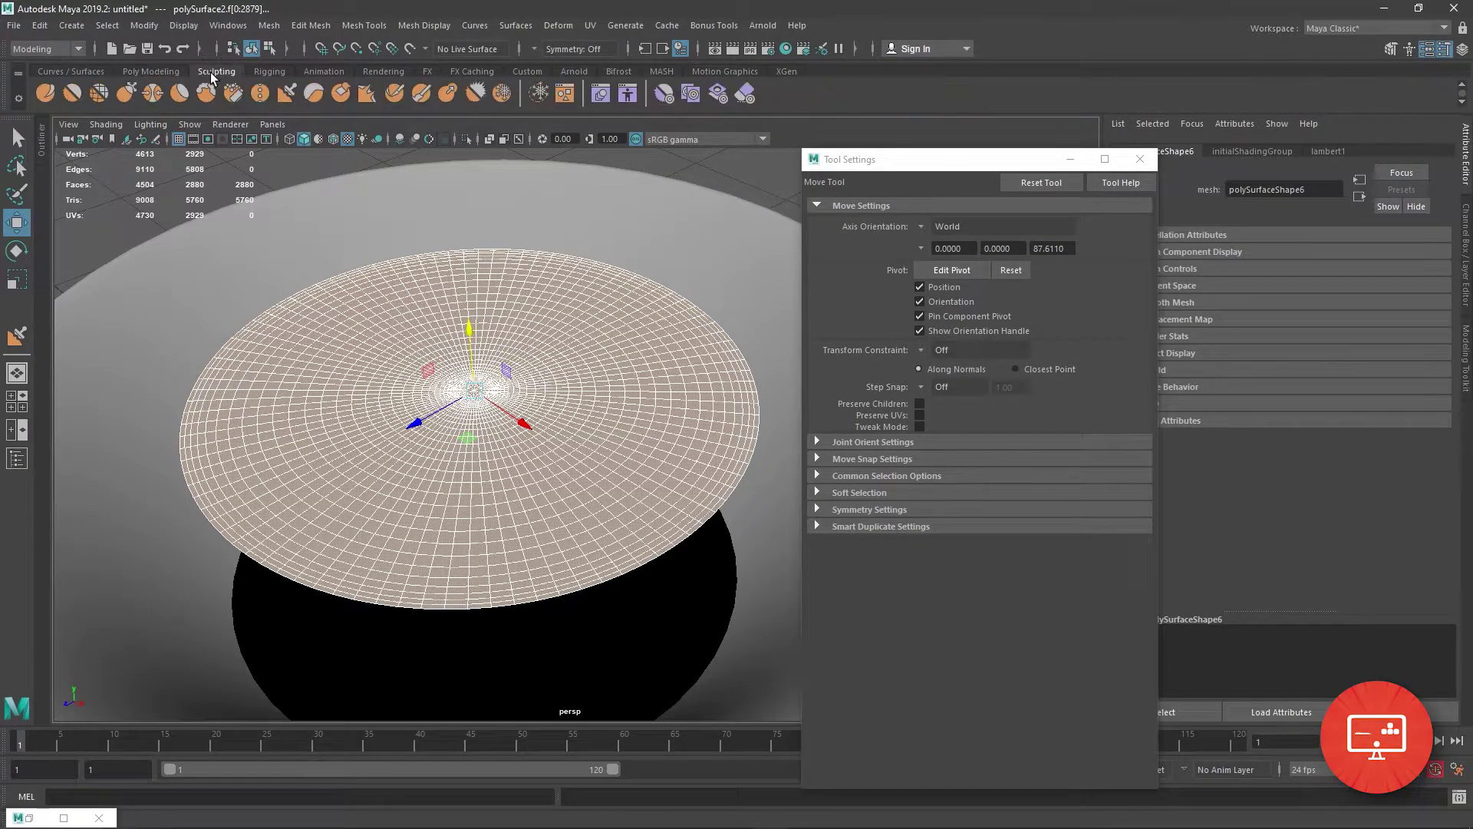
pyautogui.click(298, 95)
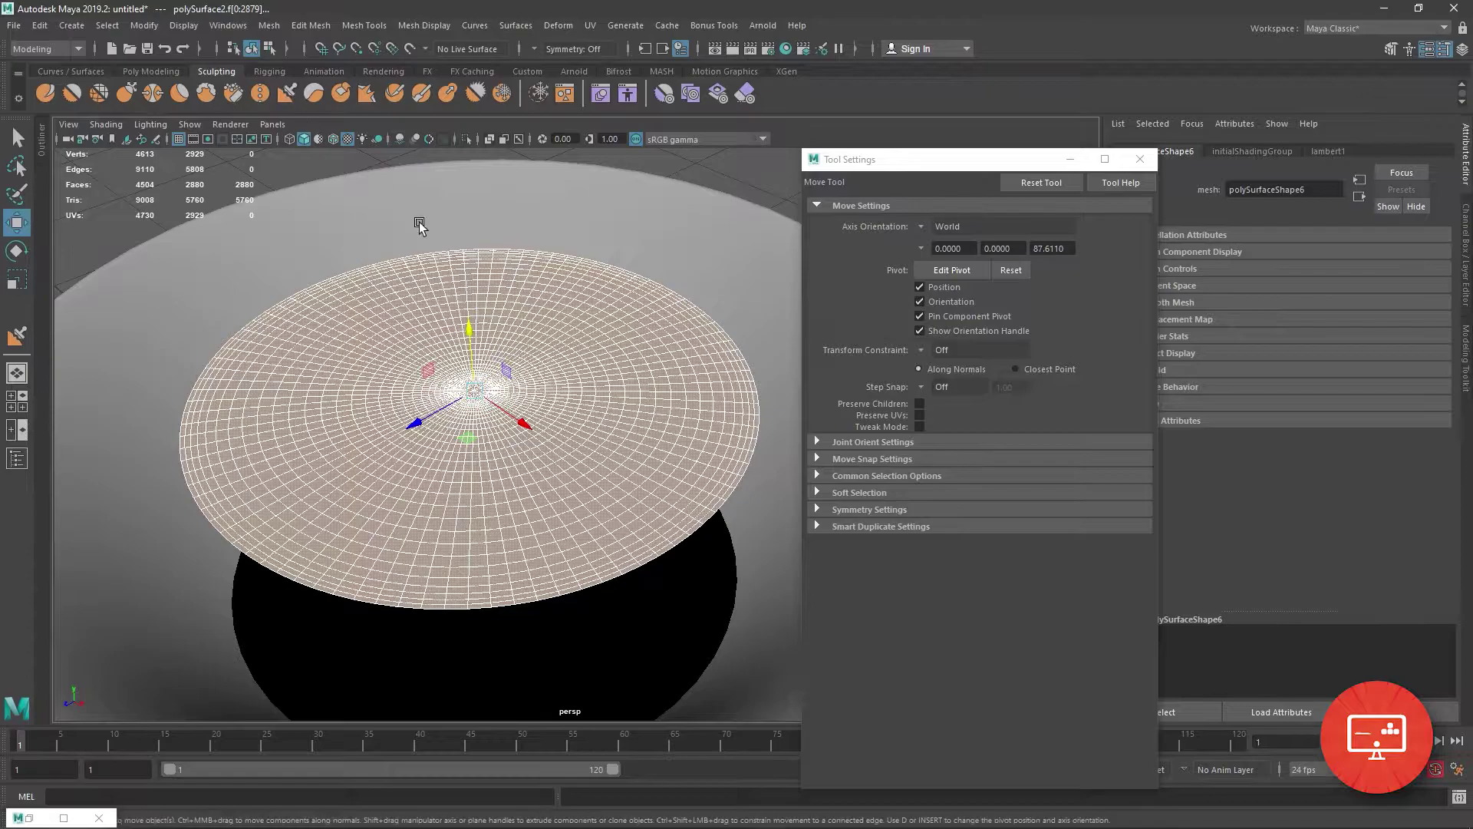
pyautogui.click(473, 391)
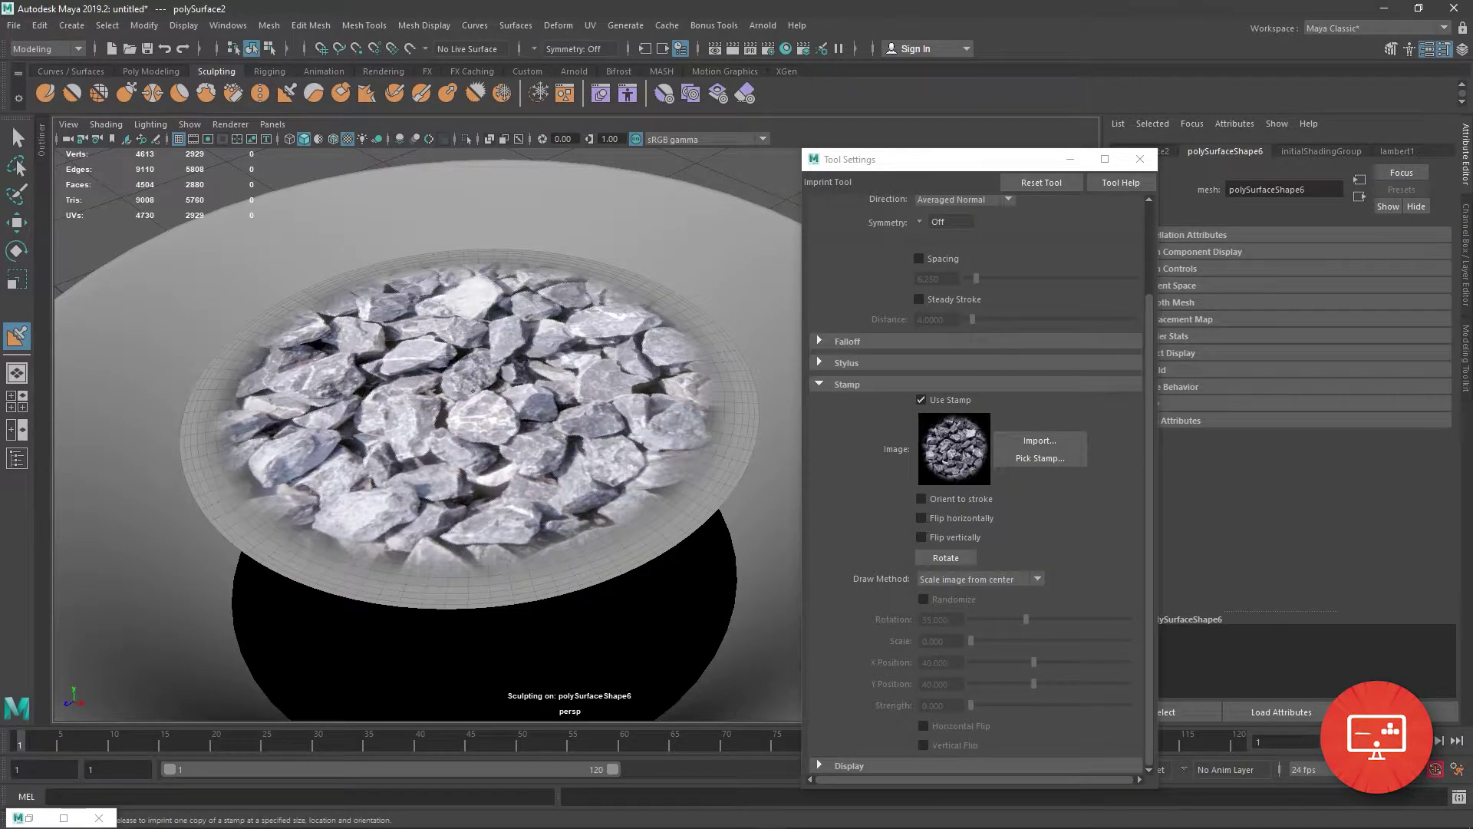
pyautogui.press('Return')
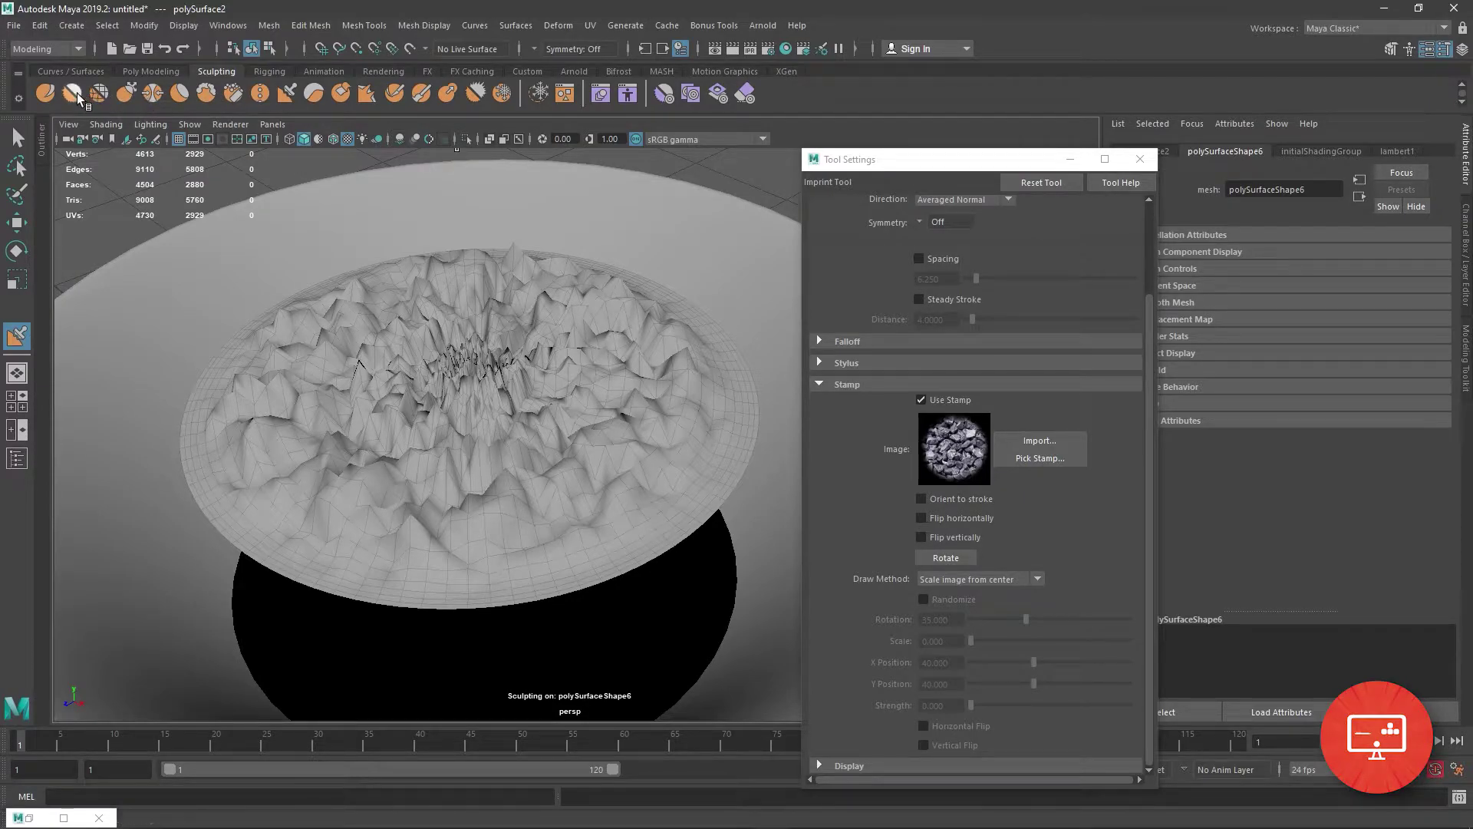
pyautogui.press('shift')
pyautogui.moveTo(498, 322); pyautogui.dragTo(536, 305)
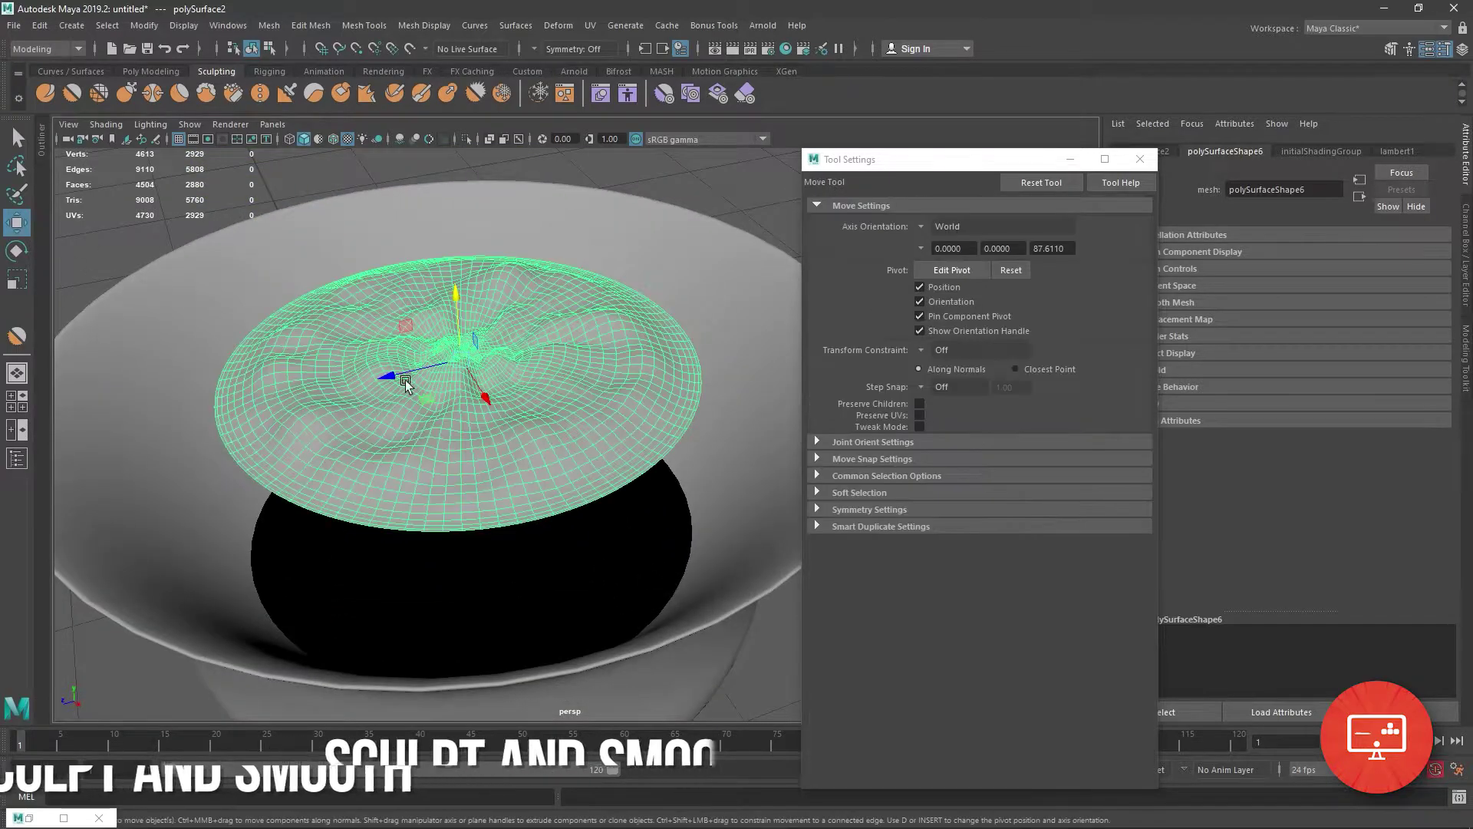
pyautogui.moveTo(482, 404)
pyautogui.keyDown('alt'); pyautogui.mouseDown()
pyautogui.moveTo(465, 384)
pyautogui.moveTo(550, 378)
pyautogui.mouseUp(); pyautogui.keyUp('alt')
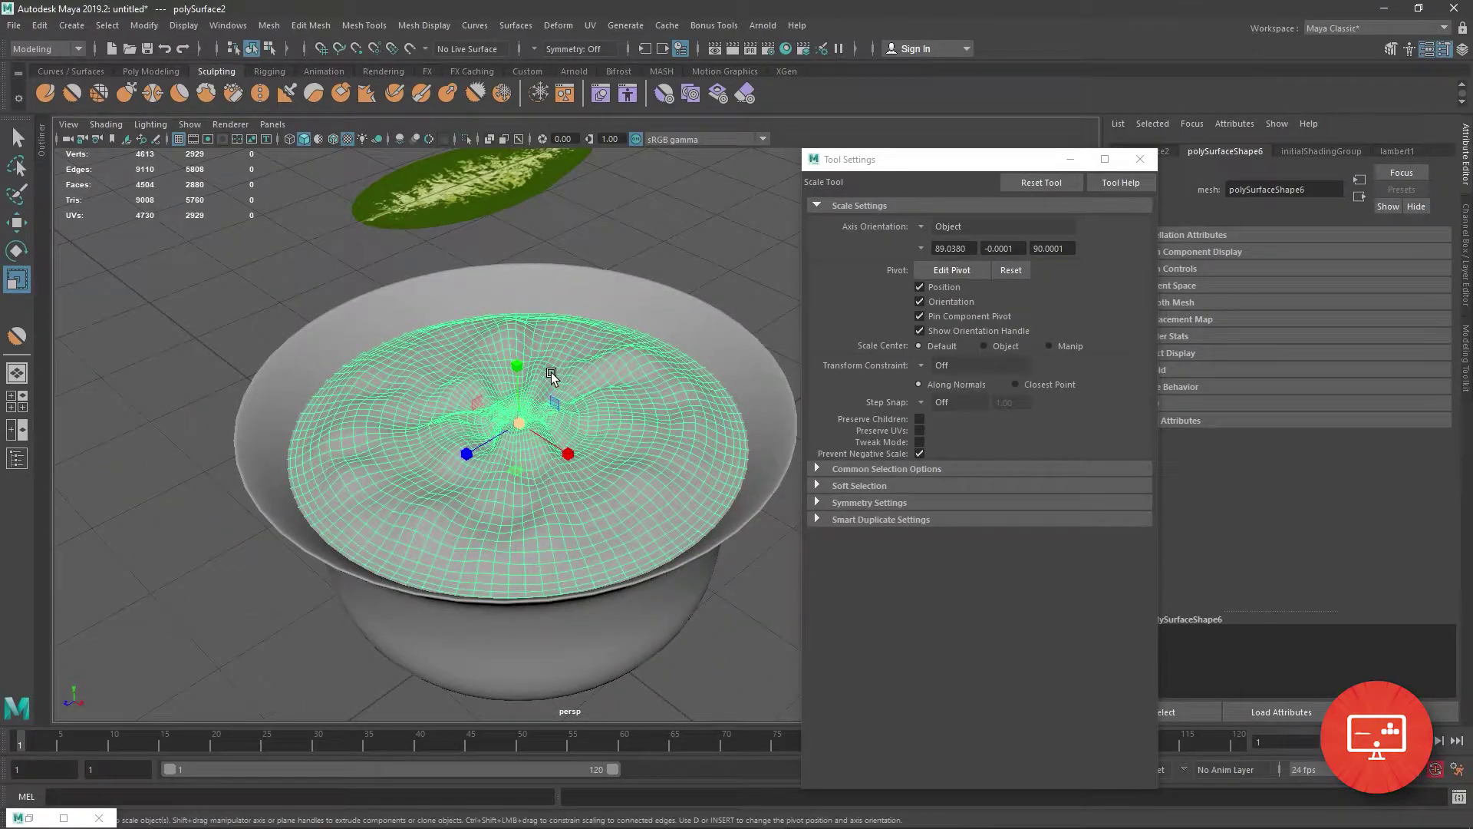
# Save the scene as indoor plant 2.mb in the indoor plant folder.
pyautogui.hotkey('ctrl', 'shift', 's')
pyautogui.write('indoor plant ')
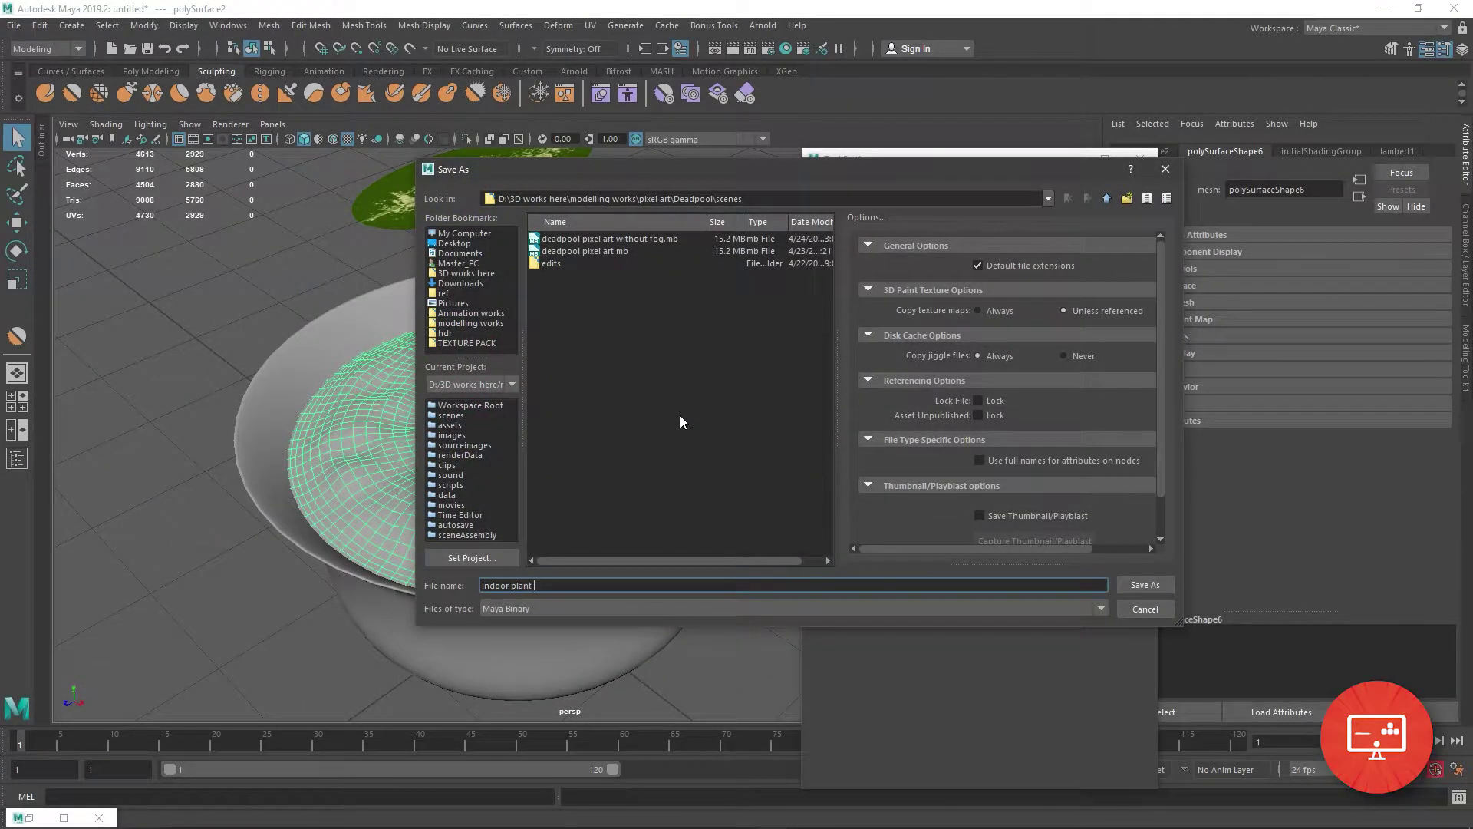
pyautogui.write('two')
pyautogui.click(1107, 198)
pyautogui.click(1107, 198)
pyautogui.click(1106, 198)
pyautogui.click(628, 328)
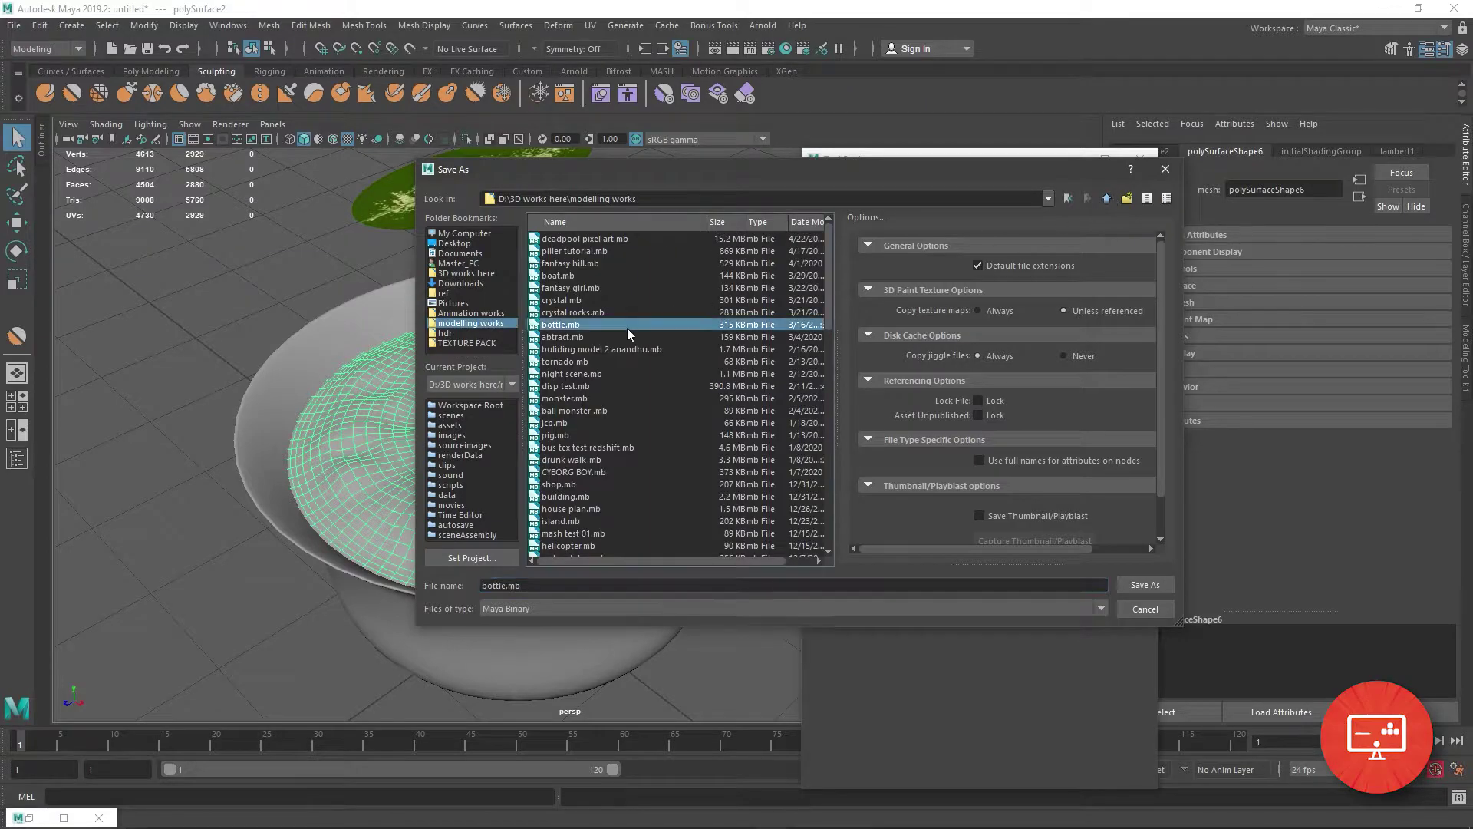
pyautogui.scroll(-1, 627, 328)
pyautogui.scroll(-1, 583, 543)
pyautogui.doubleClick(583, 545)
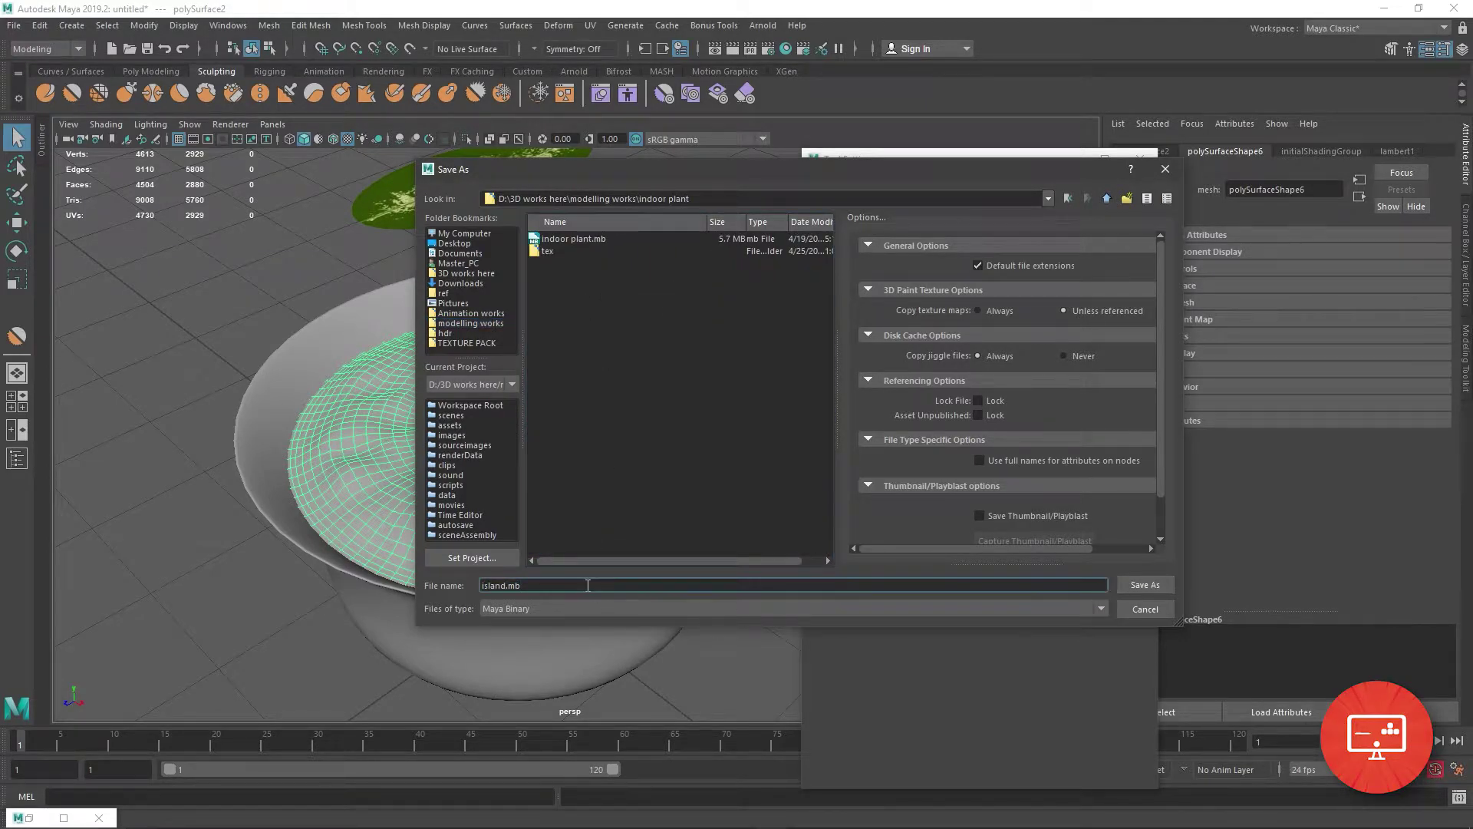
pyautogui.click(573, 239)
pyautogui.click(532, 586)
pyautogui.press('Return')
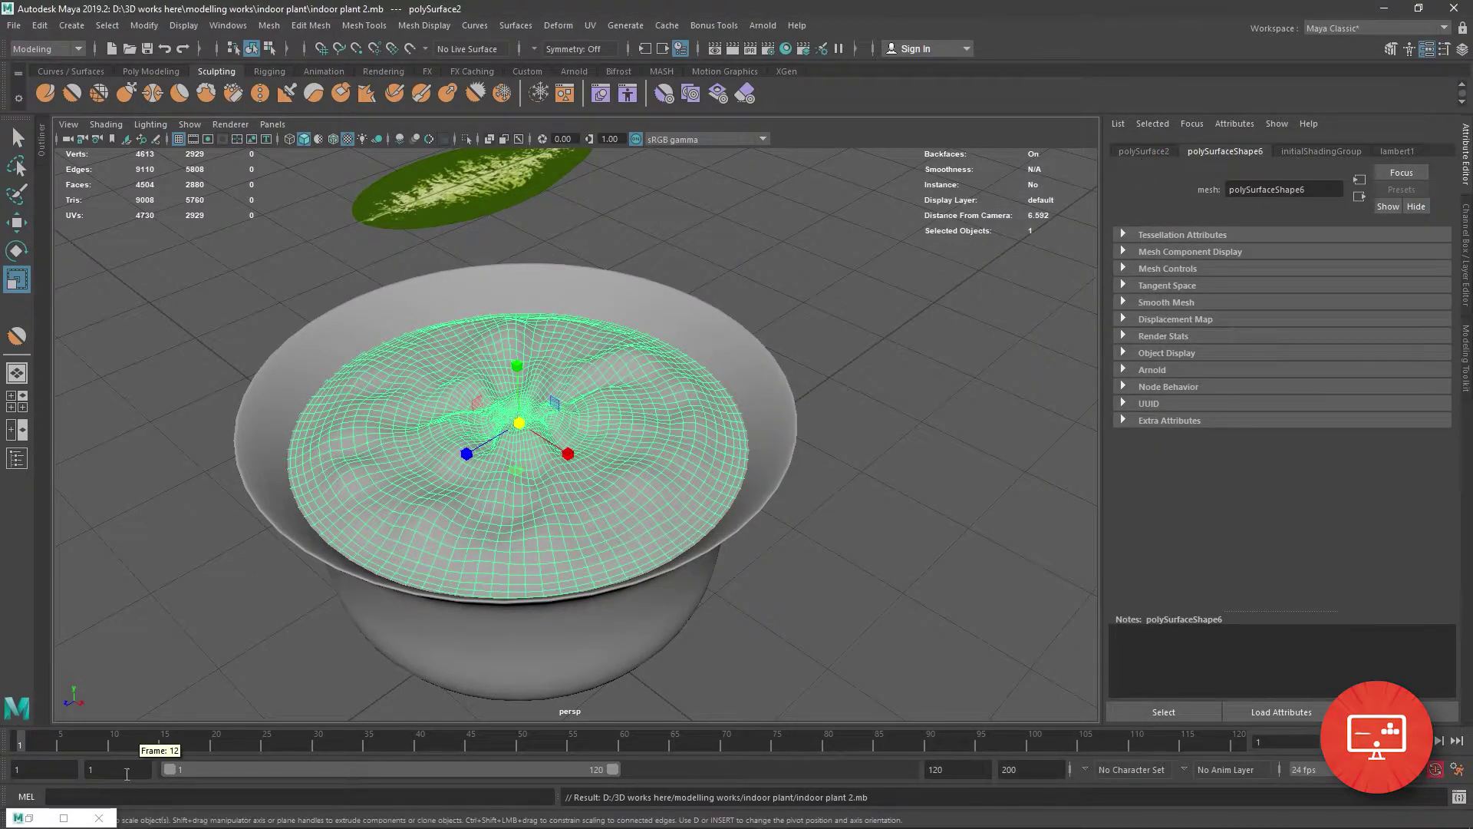
# Maximise the side view and frame the flared pot in it.
pyautogui.moveTo(713, 507)
pyautogui.keyDown('alt'); pyautogui.mouseDown()
pyautogui.moveTo(734, 476)
pyautogui.moveTo(675, 413)
pyautogui.moveTo(680, 462)
pyautogui.mouseUp(); pyautogui.keyUp('alt')
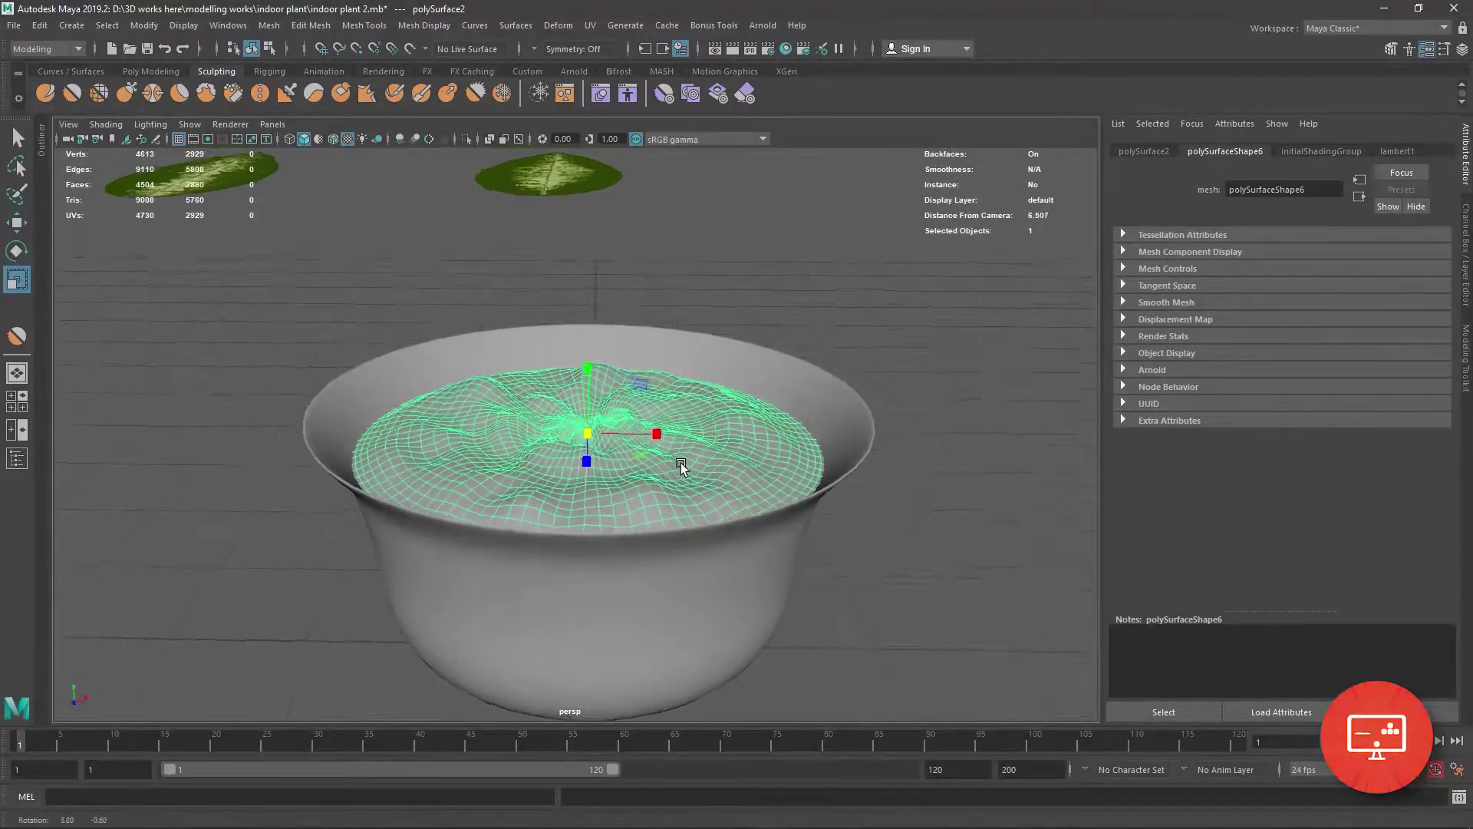
pyautogui.press('space')
pyautogui.press('space')
pyautogui.scroll(3, 764, 537)
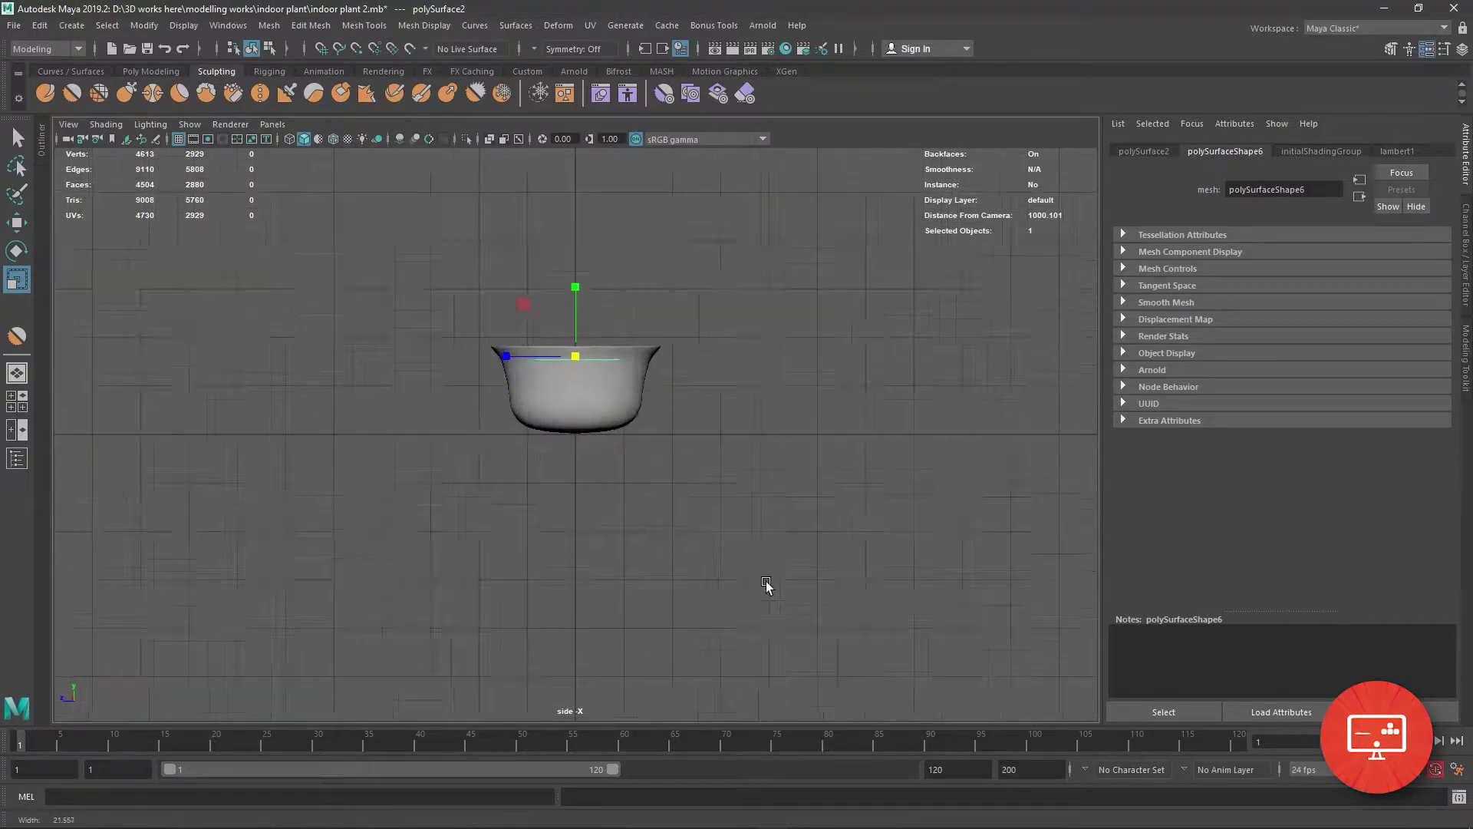
pyautogui.scroll(3, 595, 407)
pyautogui.scroll(3, 595, 407)
pyautogui.keyDown('alt'); pyautogui.moveTo(668, 540); pyautogui.dragTo(636, 586, button='middle'); pyautogui.keyUp('alt')
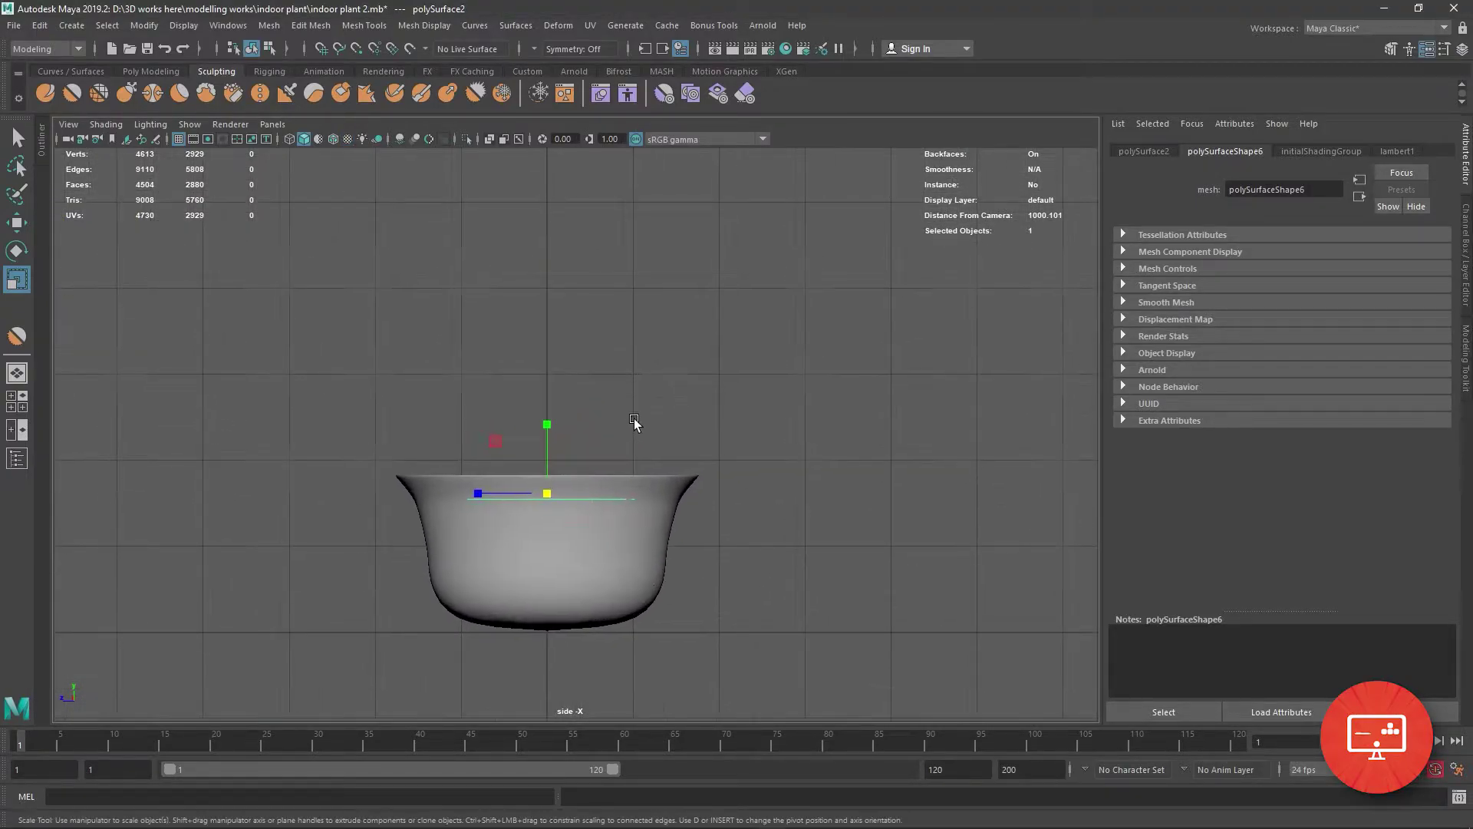
pyautogui.click(146, 71)
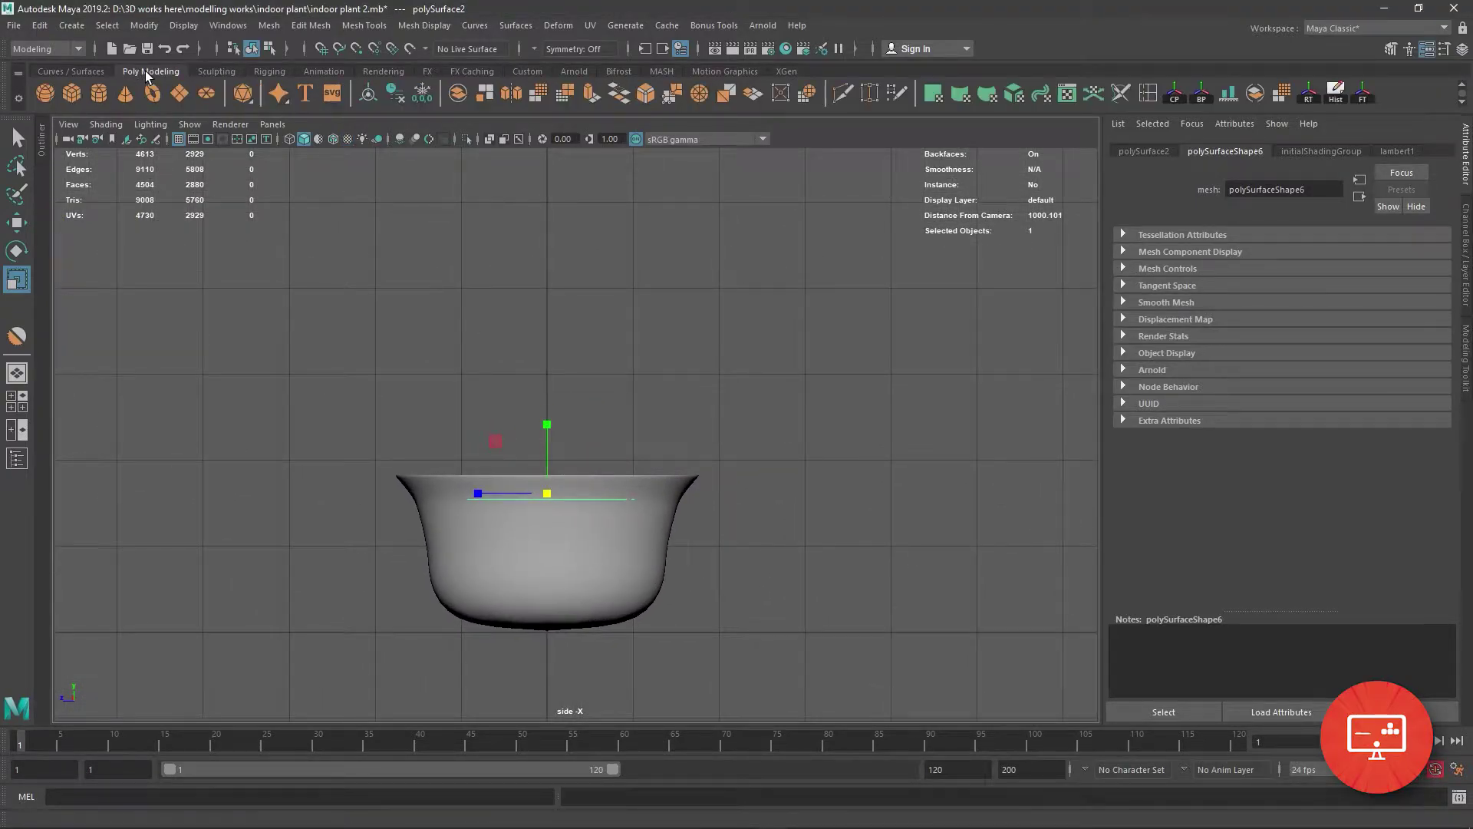
pyautogui.click(227, 69)
# Draw the first EP curve stem from the pot centre, arching up and right.
pyautogui.click(77, 72)
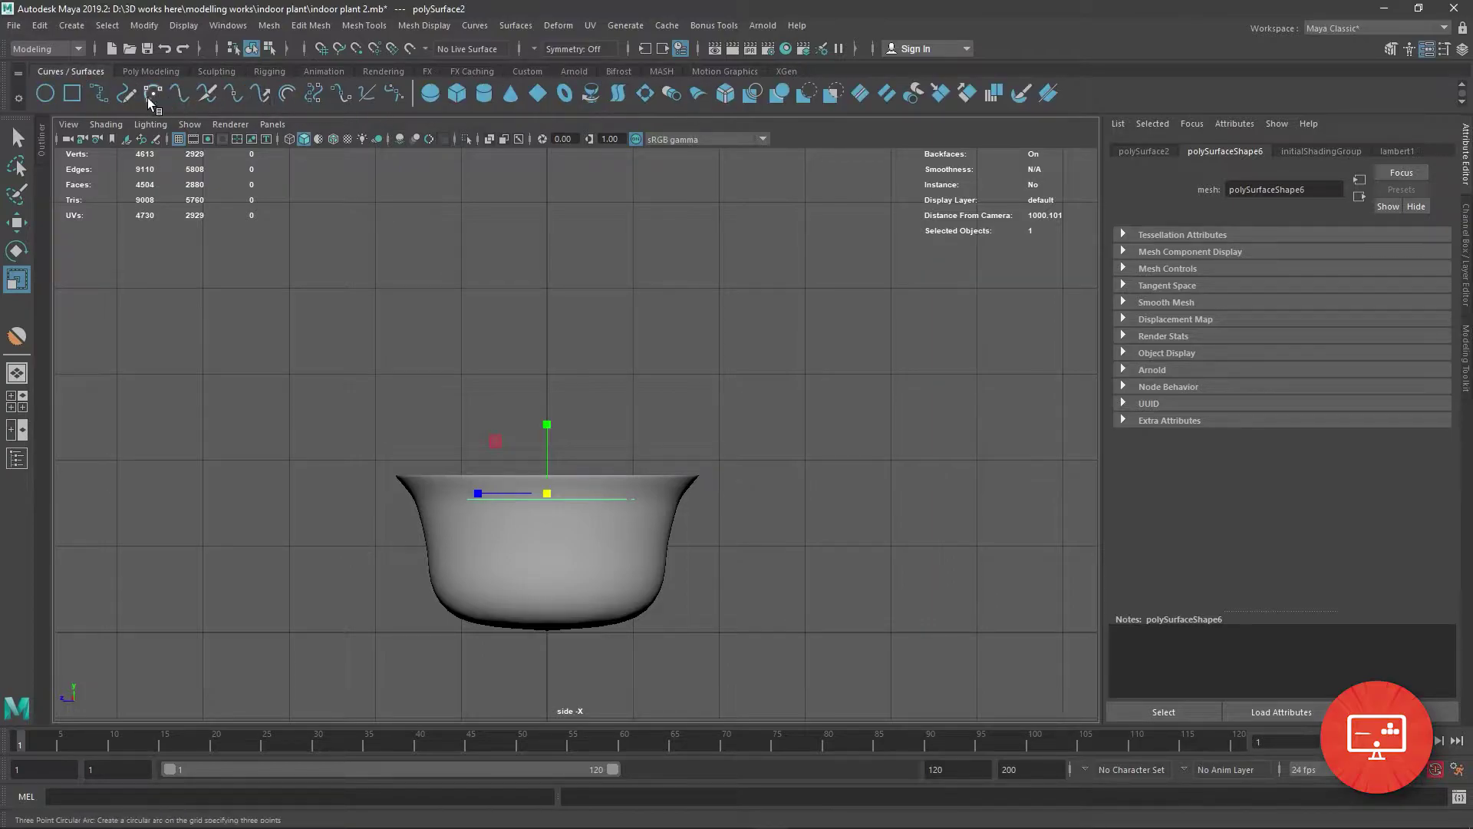
pyautogui.click(103, 95)
pyautogui.click(559, 474)
pyautogui.click(581, 390)
pyautogui.click(618, 350)
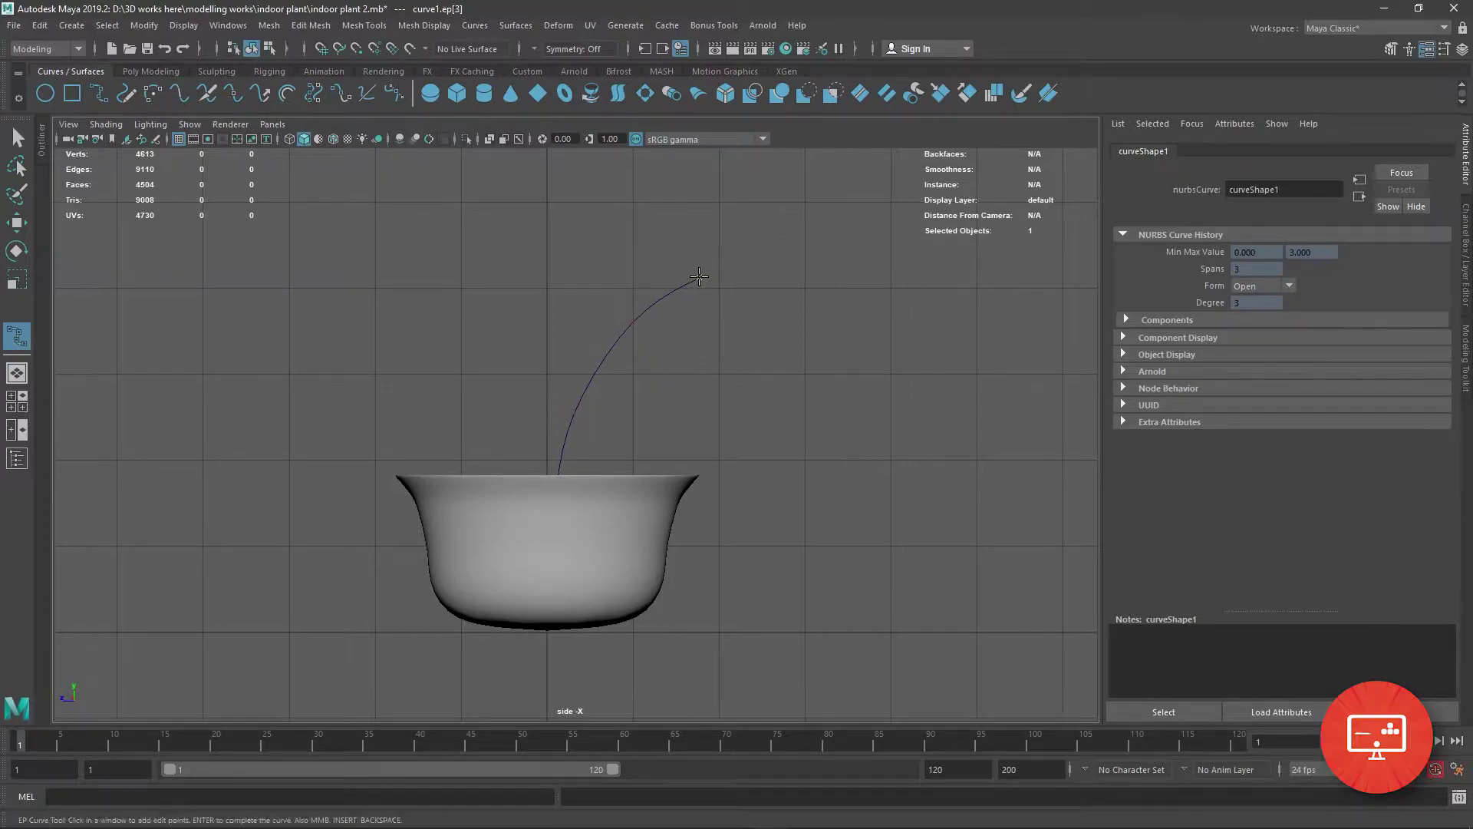
pyautogui.press('r')
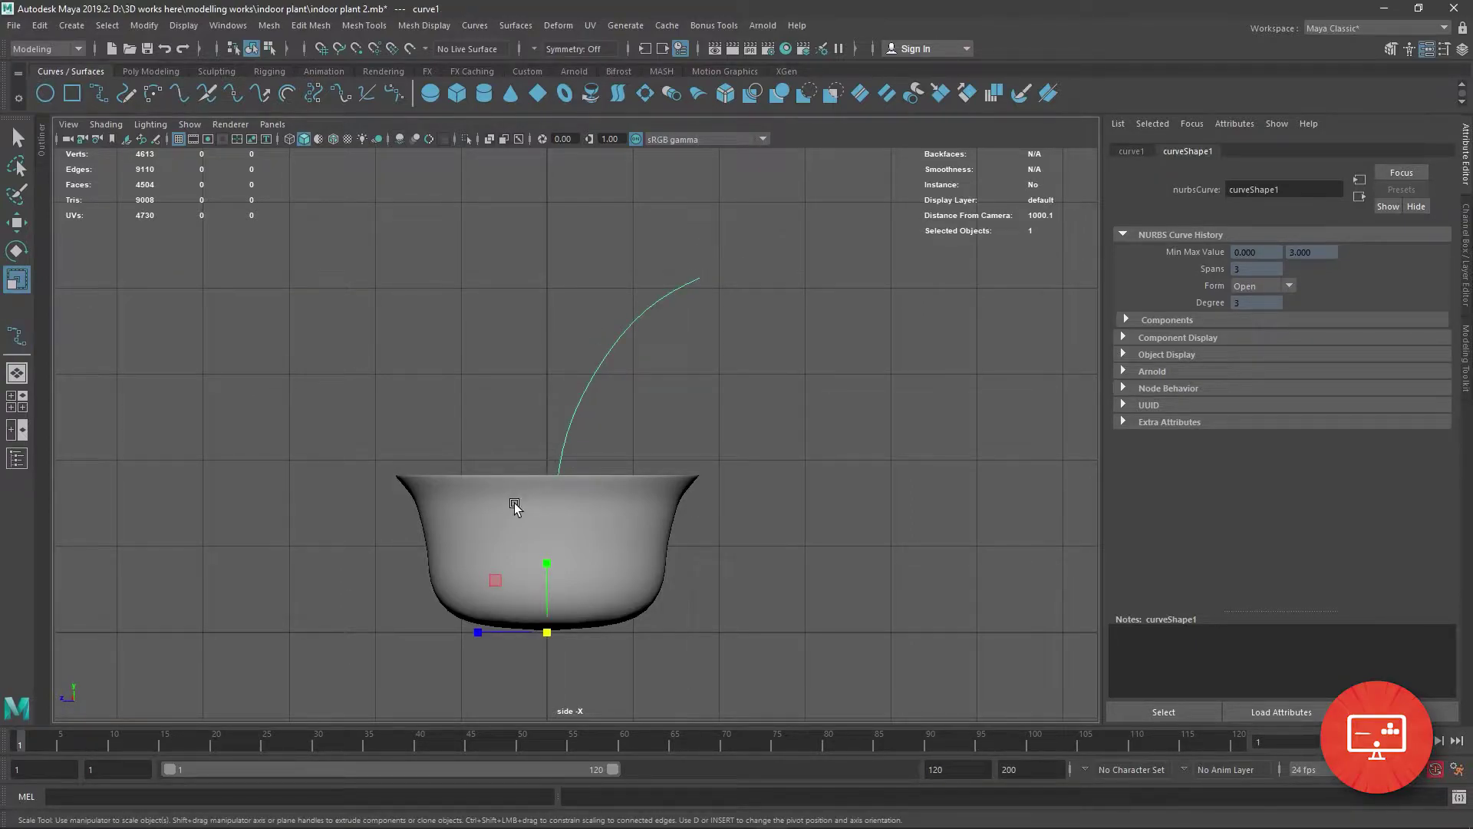
# Draw a second stem arching upper left and a third rising straight up.
pyautogui.press('y')
pyautogui.click(538, 459)
pyautogui.click(528, 357)
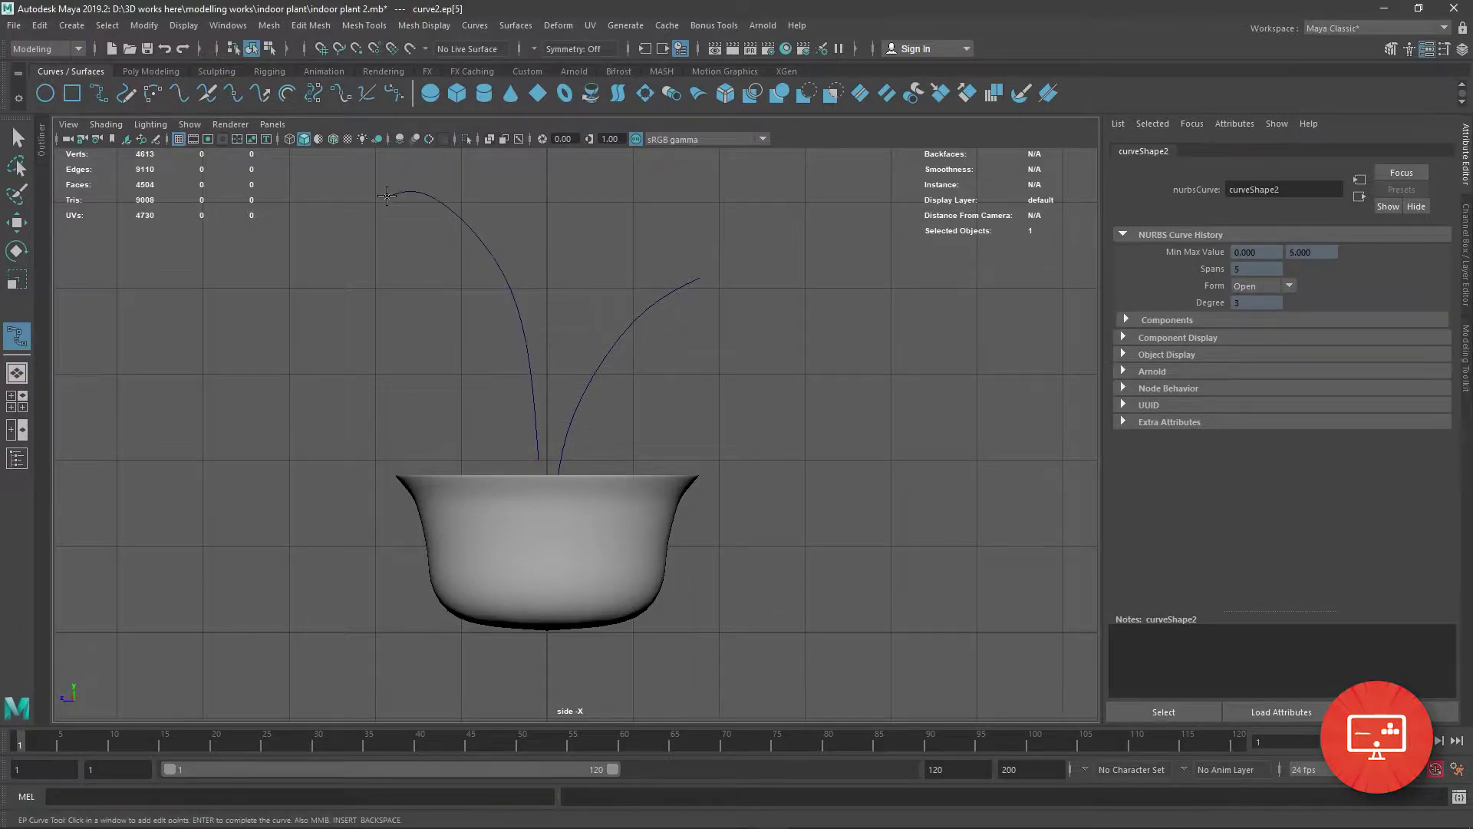
pyautogui.press('y')
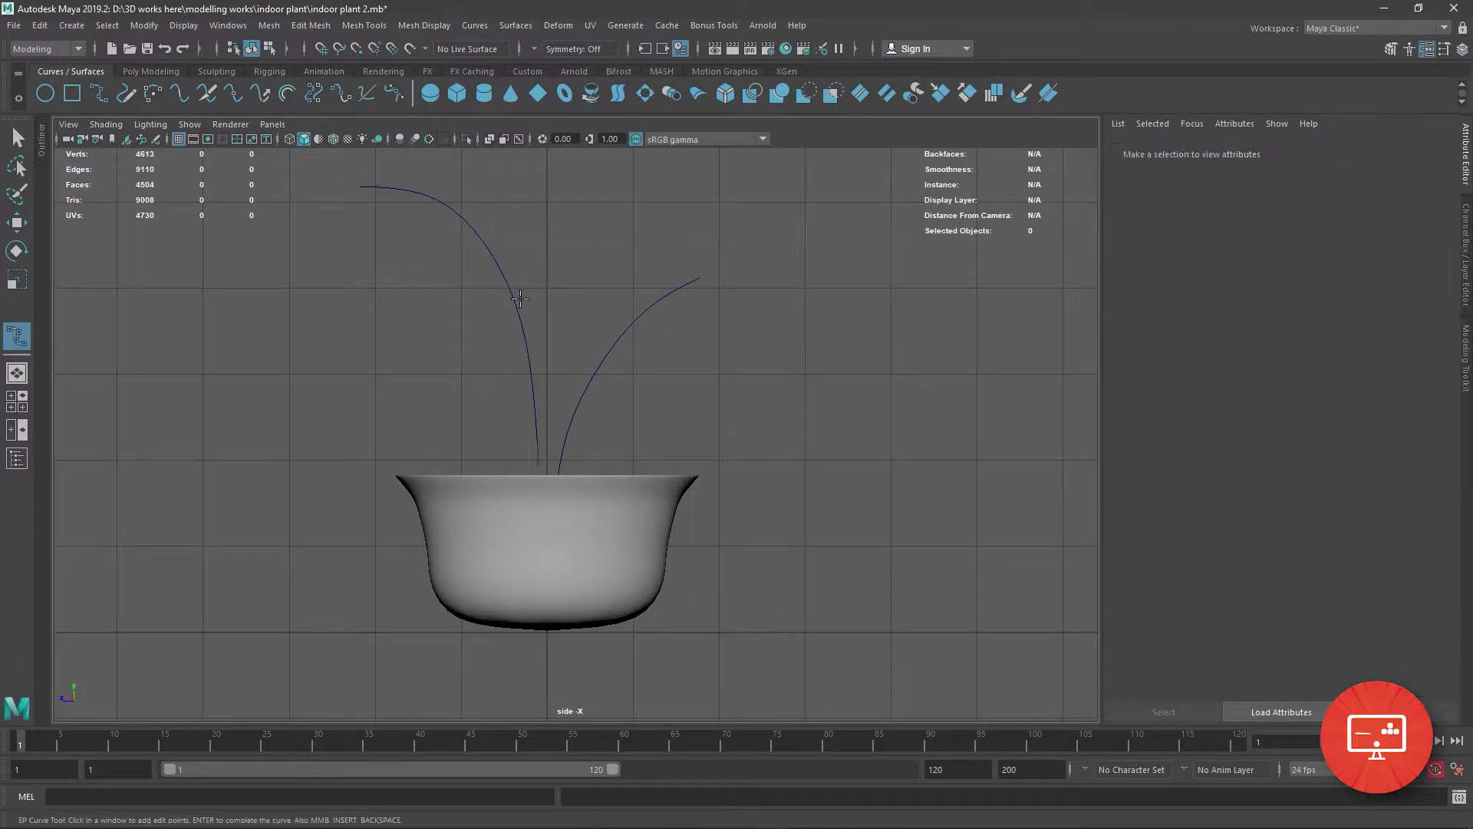
pyautogui.click(548, 475)
pyautogui.click(603, 170)
pyautogui.press('Return')
# Draw a fourth stem bending left and a fifth bending right from the centre.
pyautogui.press('y')
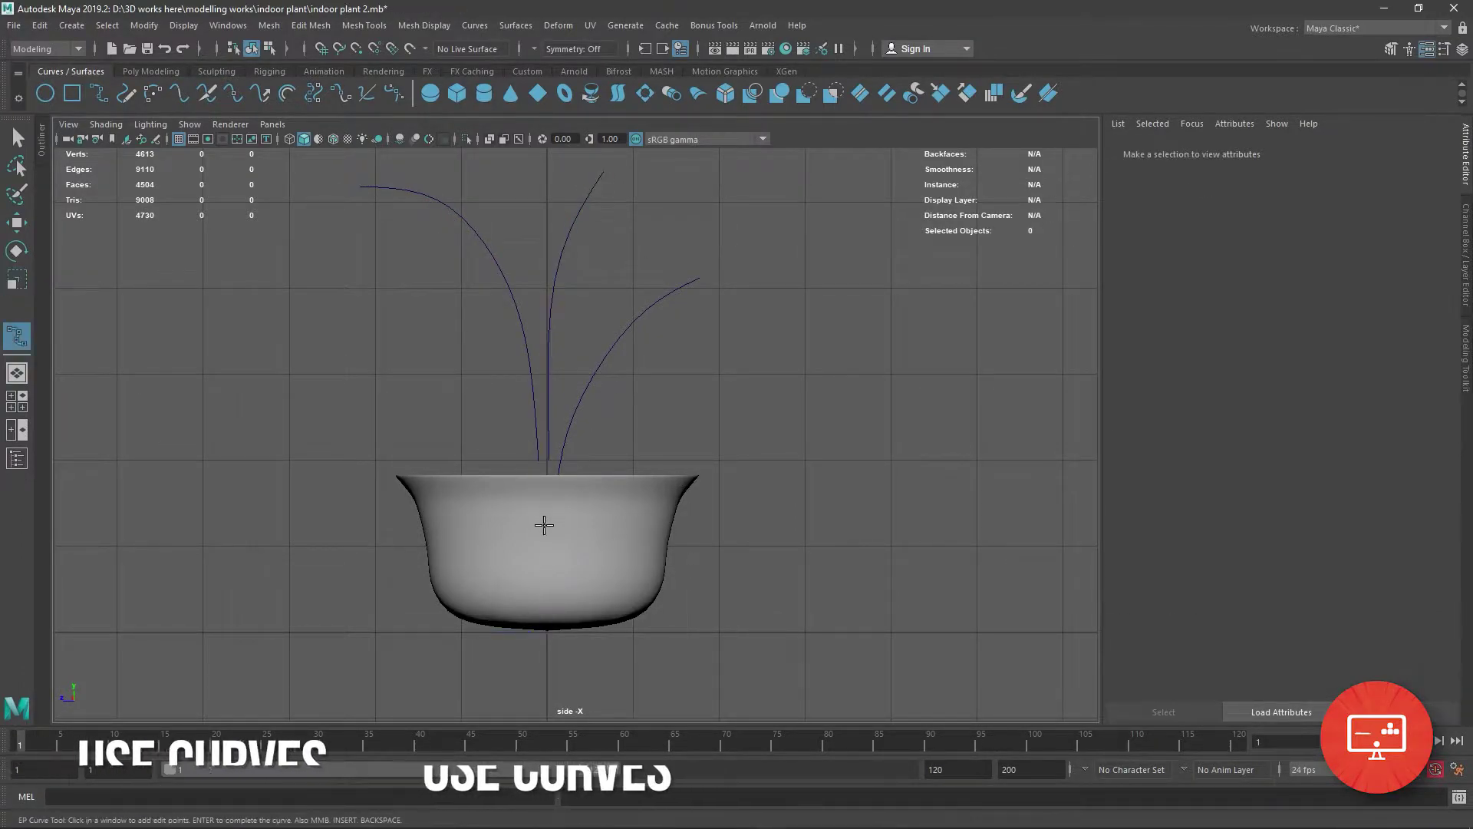
pyautogui.click(535, 474)
pyautogui.click(376, 363)
pyautogui.press('BackSpace')
pyautogui.press('BackSpace')
pyautogui.click(475, 374)
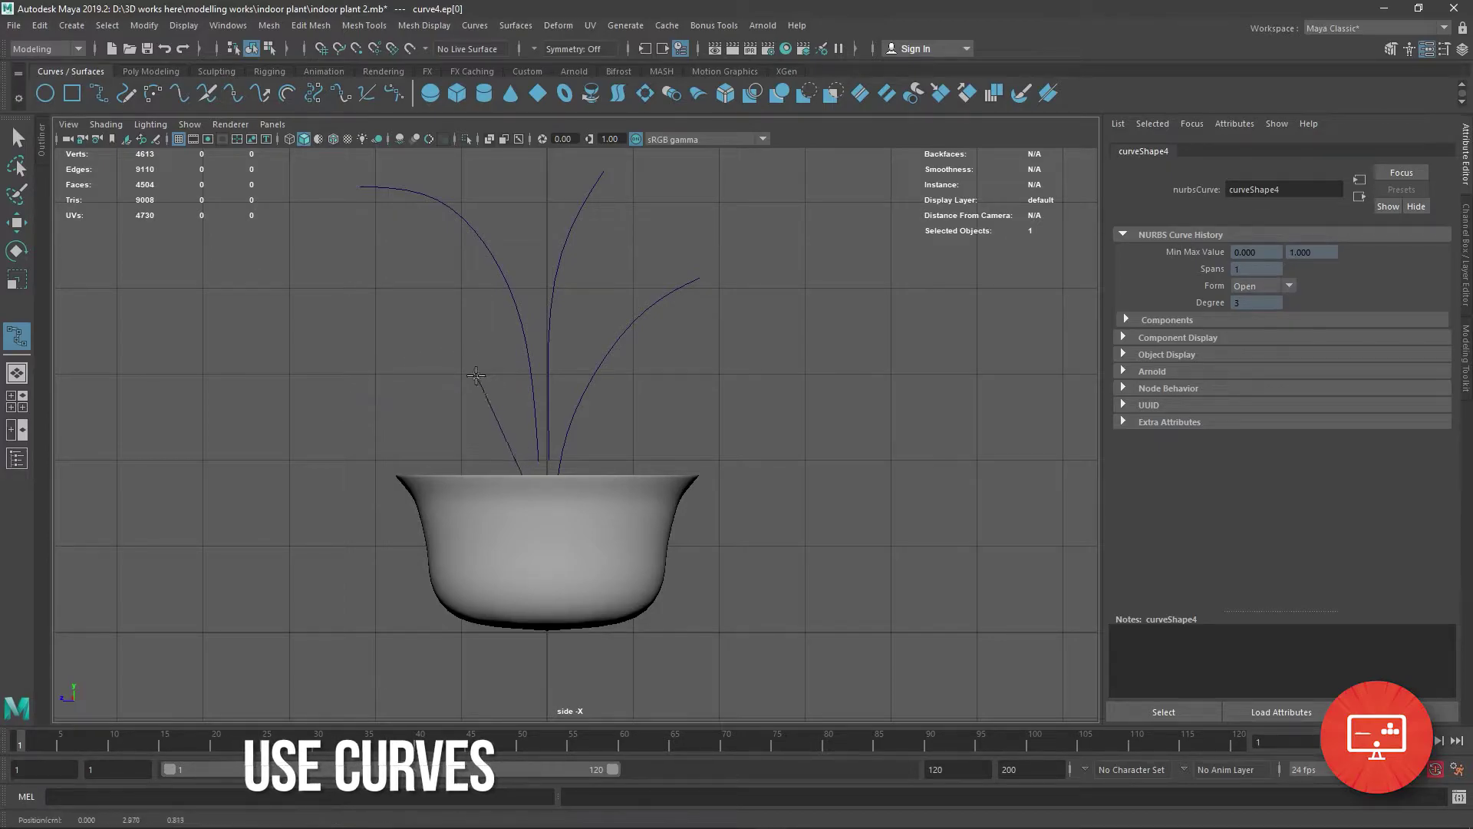
pyautogui.click(385, 364)
pyautogui.press('r')
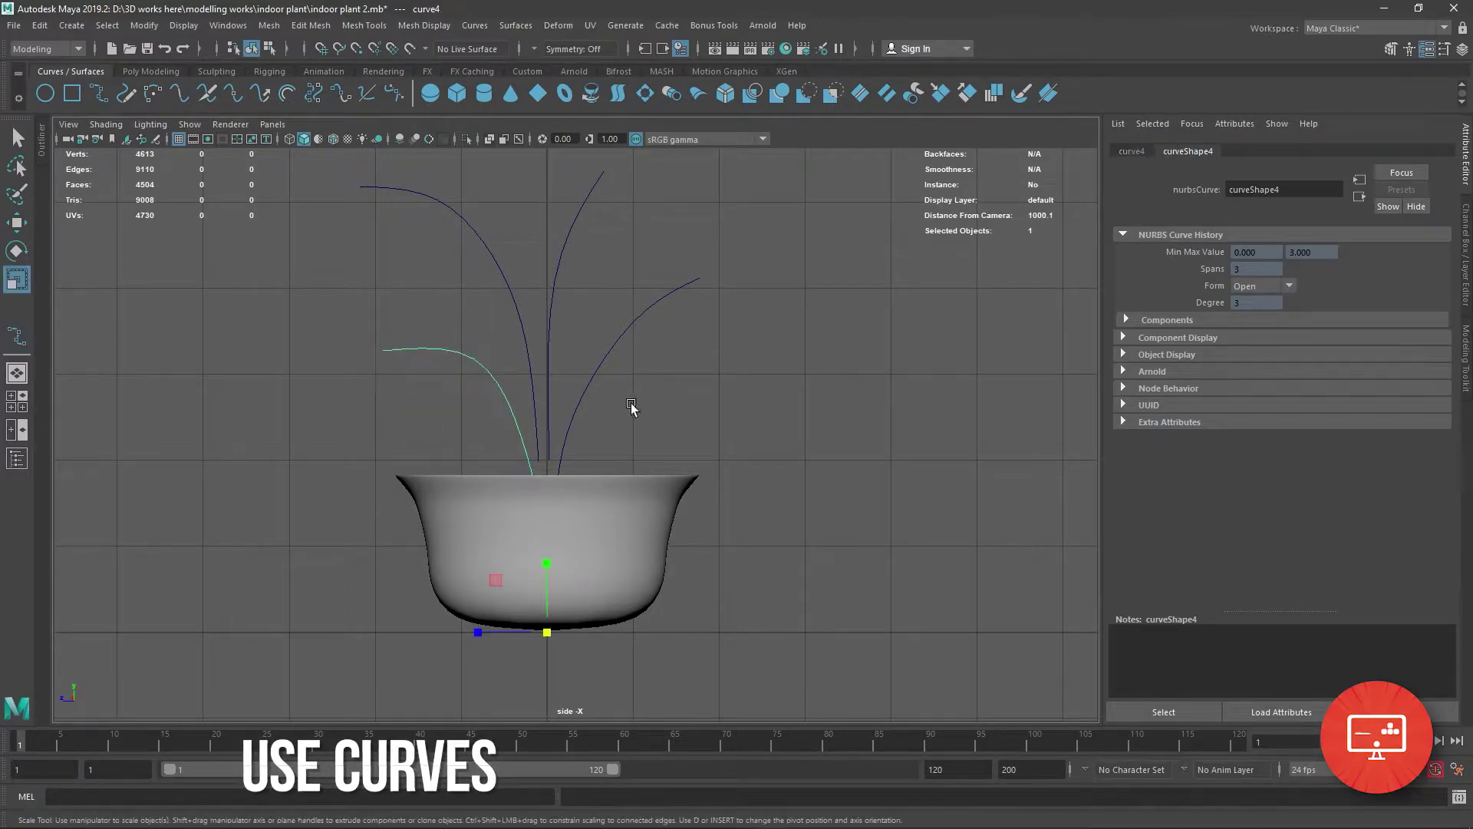
pyautogui.press('y')
pyautogui.click(558, 474)
pyautogui.click(590, 421)
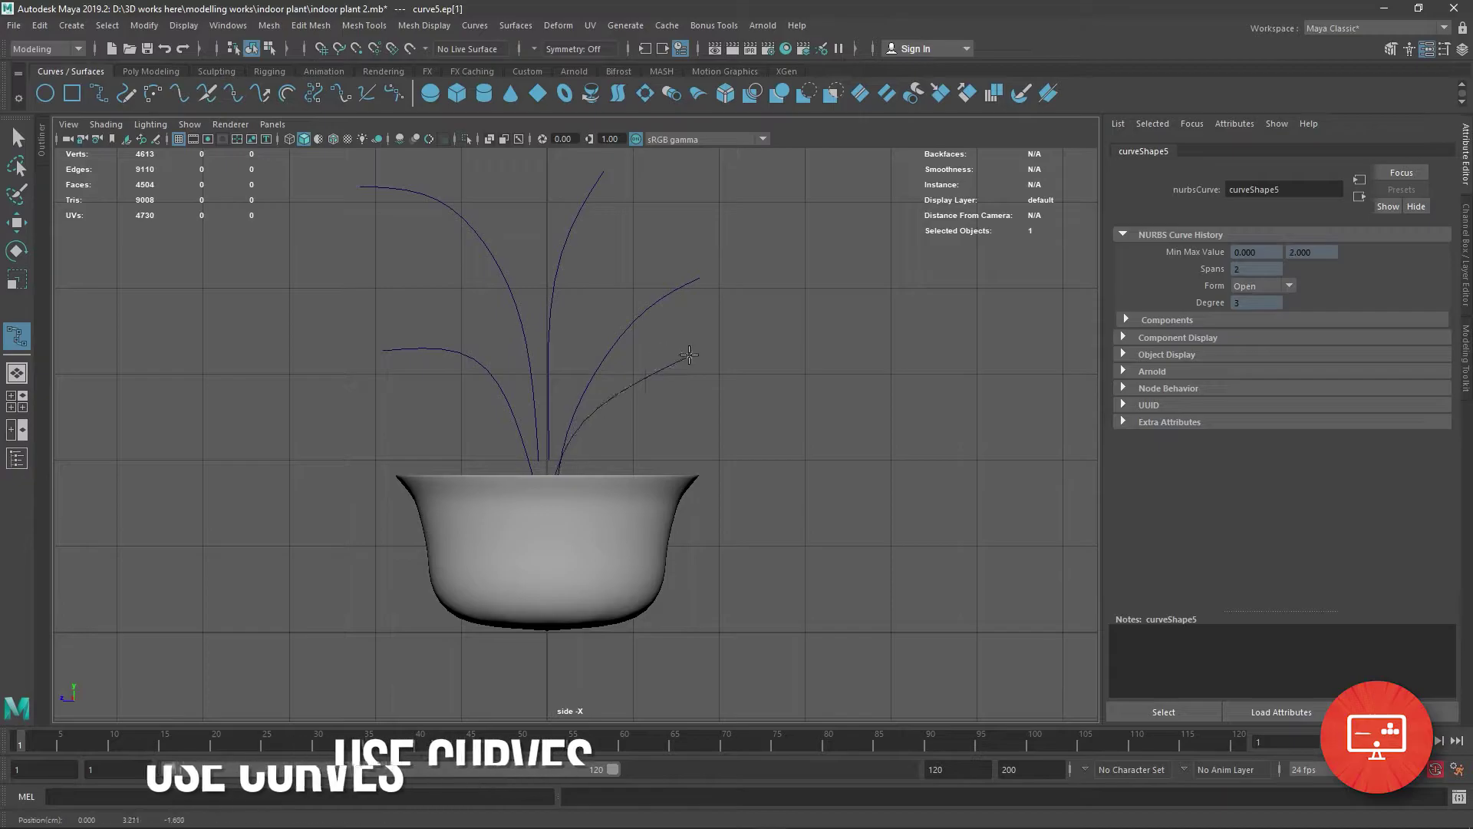
pyautogui.click(662, 399)
pyautogui.press('r')
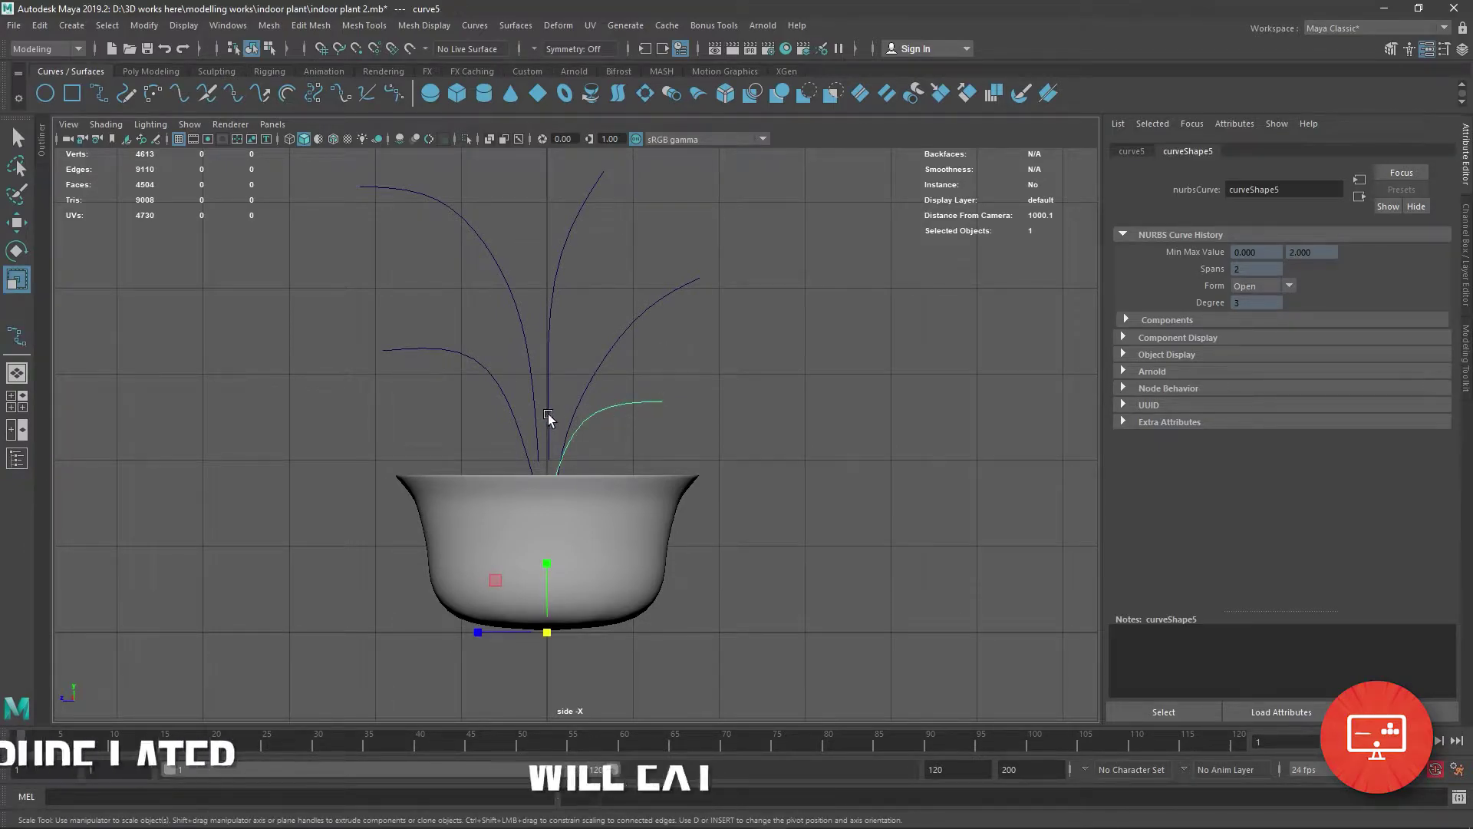
# In perspective, rotate stems around the pot centre to spread them apart.
pyautogui.press('space')
pyautogui.press('space')
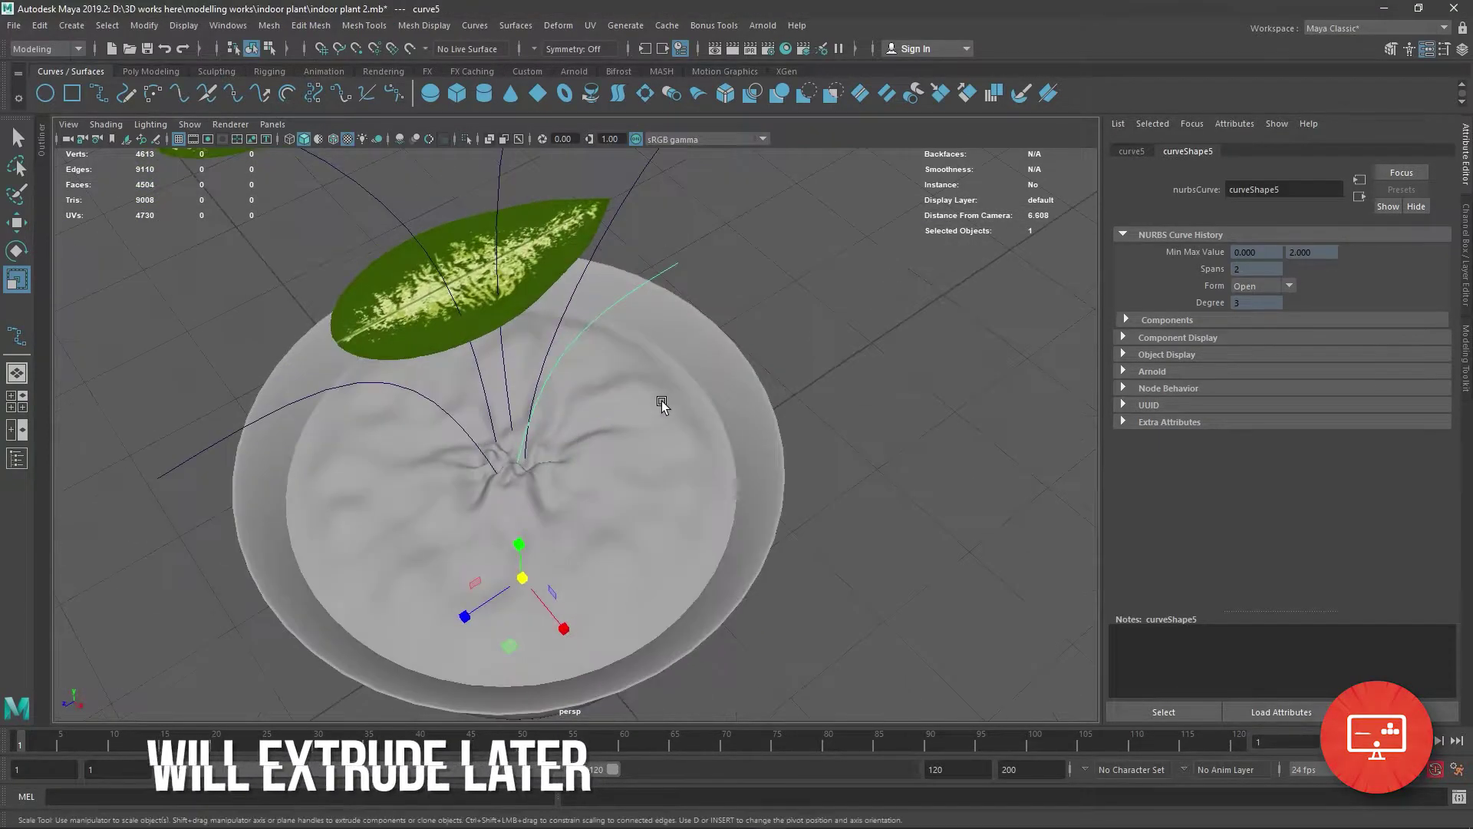
pyautogui.press('e')
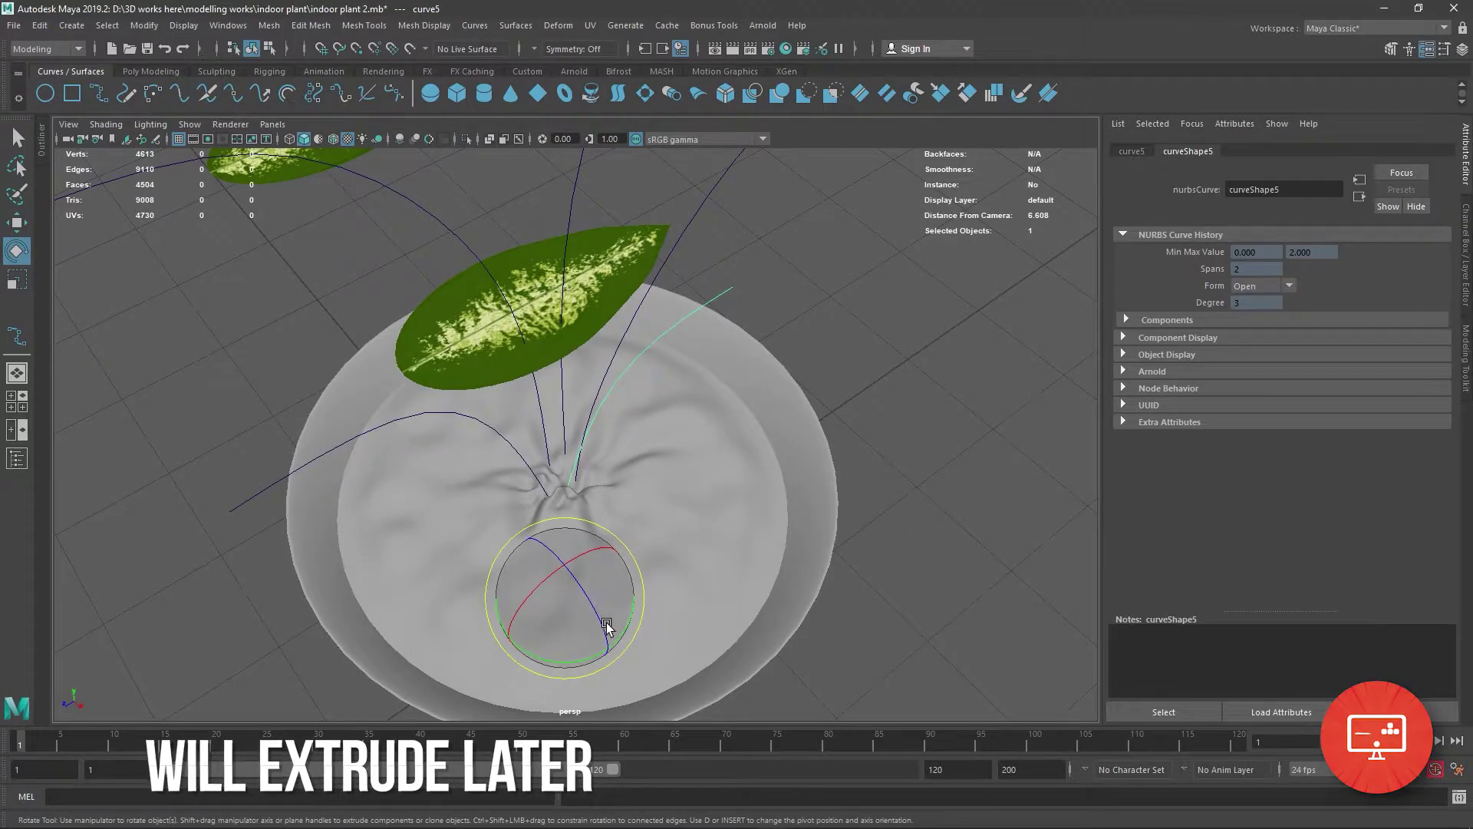
pyautogui.moveTo(575, 651)
pyautogui.mouseDown()
pyautogui.moveTo(535, 663)
pyautogui.moveTo(566, 661)
pyautogui.mouseUp()
pyautogui.click(503, 447)
pyautogui.moveTo(643, 595)
pyautogui.keyDown('alt'); pyautogui.mouseDown()
pyautogui.moveTo(515, 549)
pyautogui.moveTo(503, 424)
pyautogui.mouseUp(); pyautogui.keyUp('alt')
pyautogui.click(489, 420)
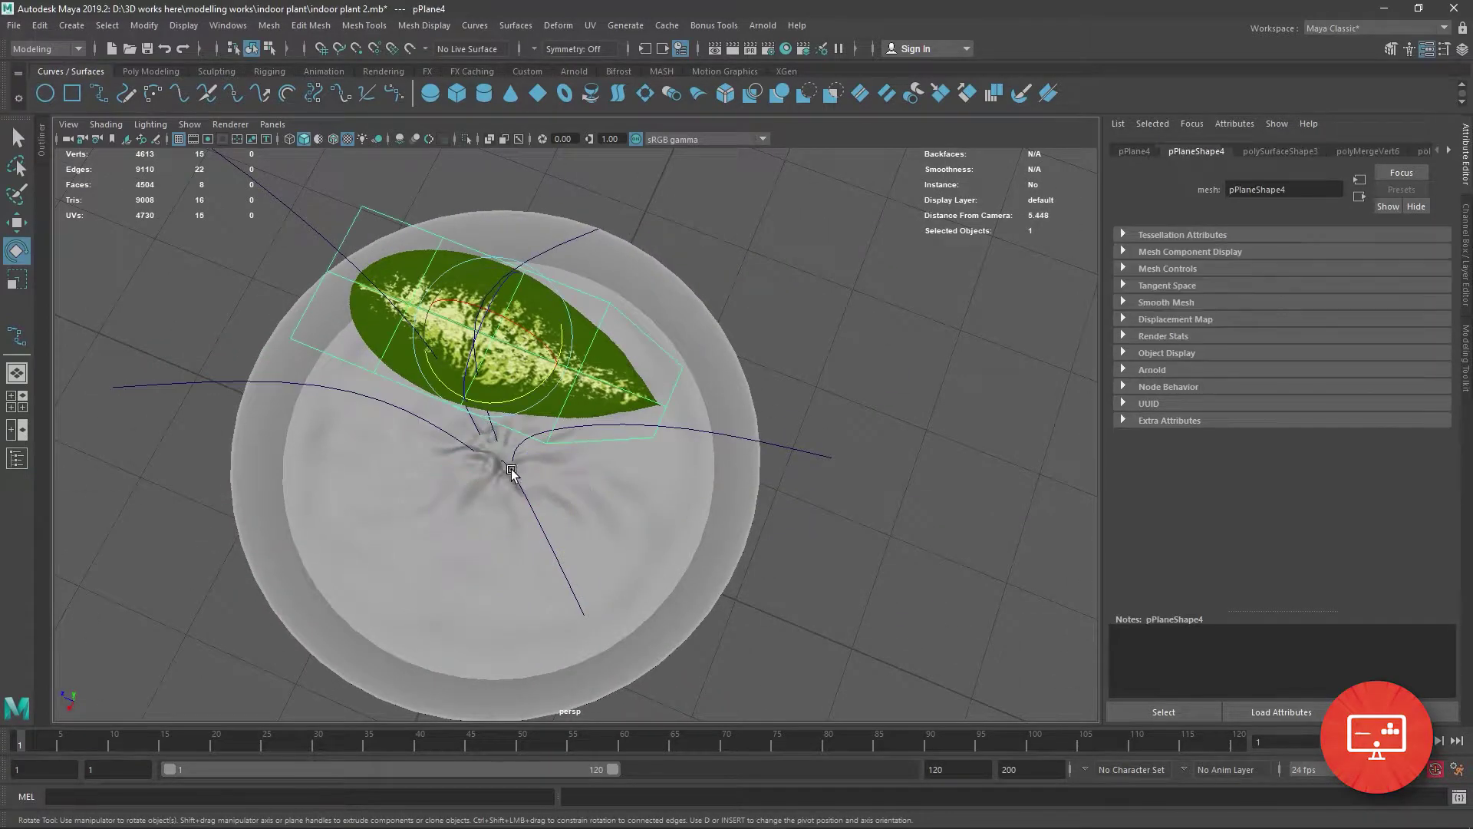
pyautogui.click(557, 250)
pyautogui.keyDown('alt'); pyautogui.moveTo(559, 268); pyautogui.dragTo(488, 505); pyautogui.keyUp('alt')
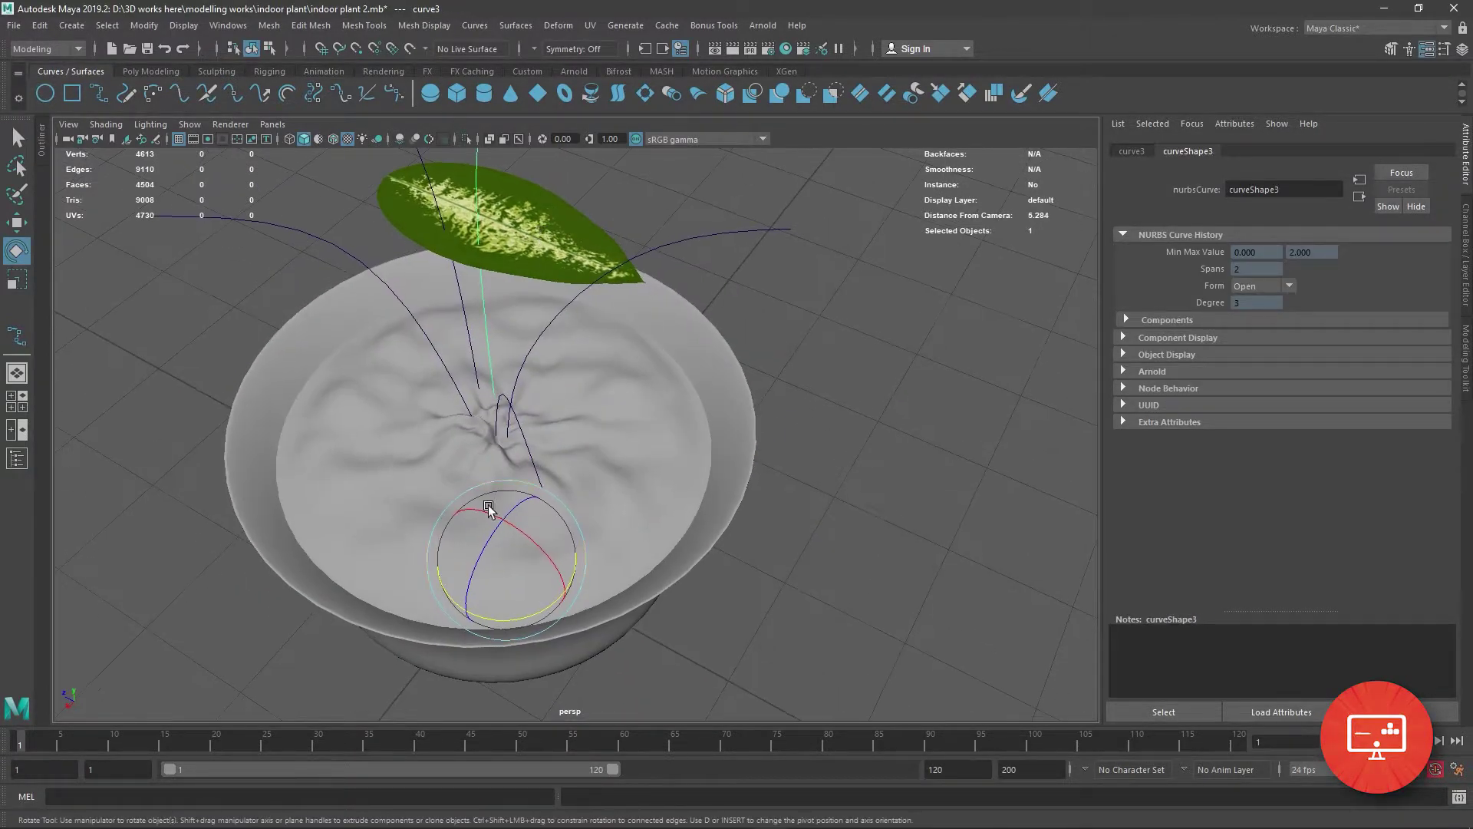
pyautogui.scroll(-5, 482, 268)
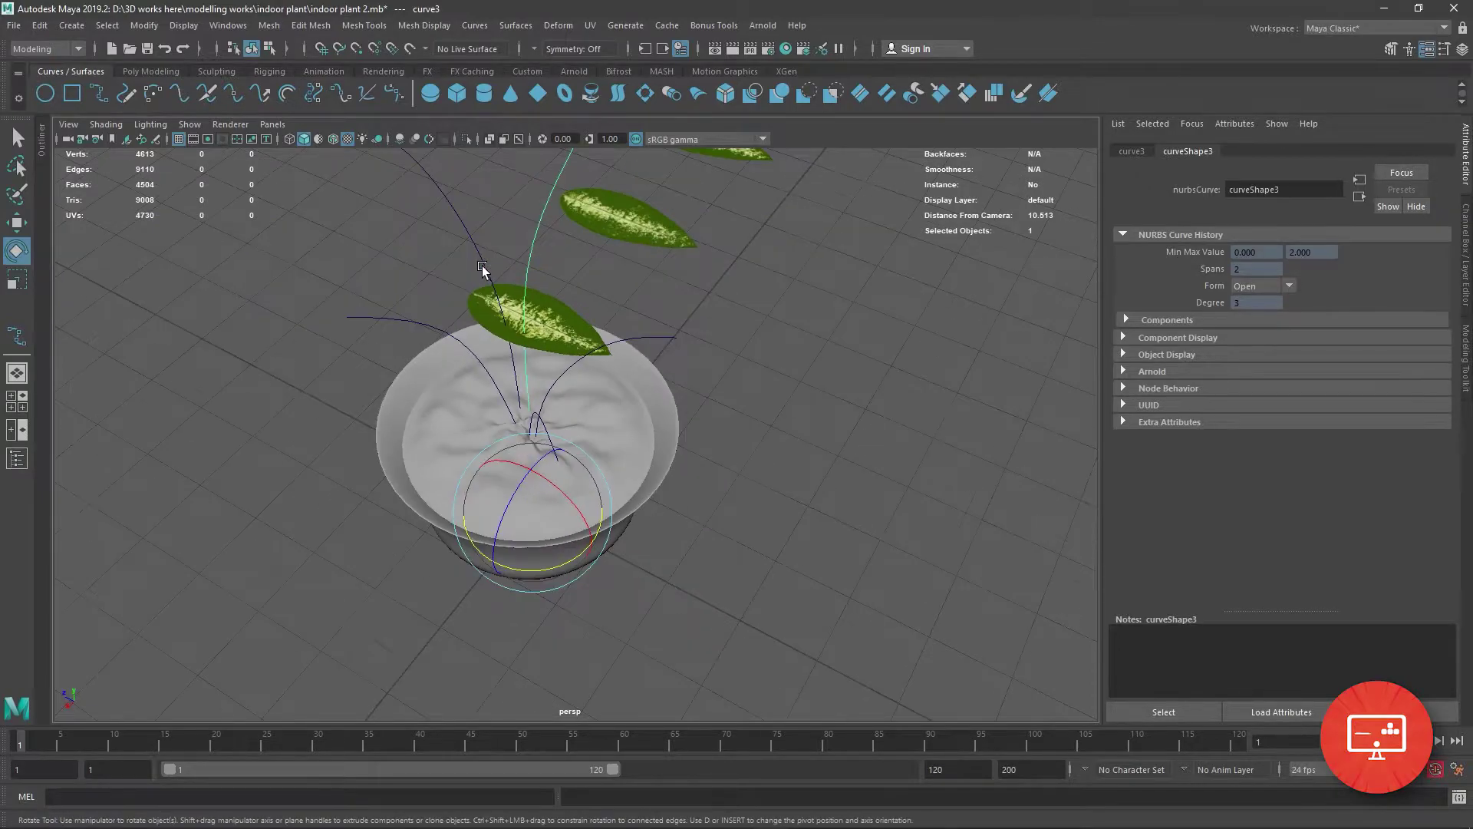
pyautogui.keyDown('alt'); pyautogui.moveTo(482, 269); pyautogui.dragTo(534, 323); pyautogui.keyUp('alt')
# Adjust a stem's pivot and rotate it around the pot's vertical axis.
pyautogui.keyDown('shift'); pyautogui.click(533, 314); pyautogui.keyUp('shift')
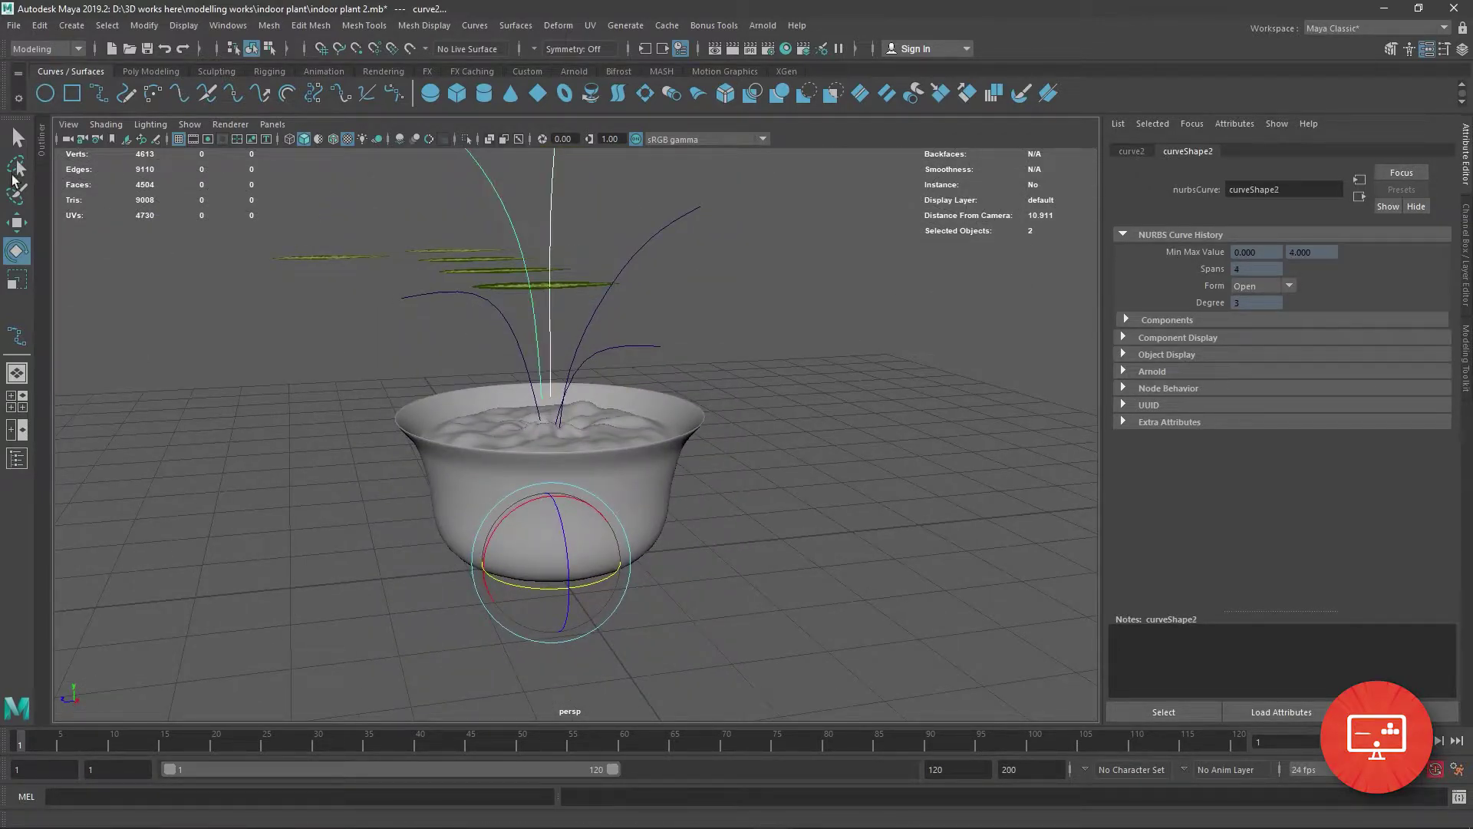
pyautogui.press('w')
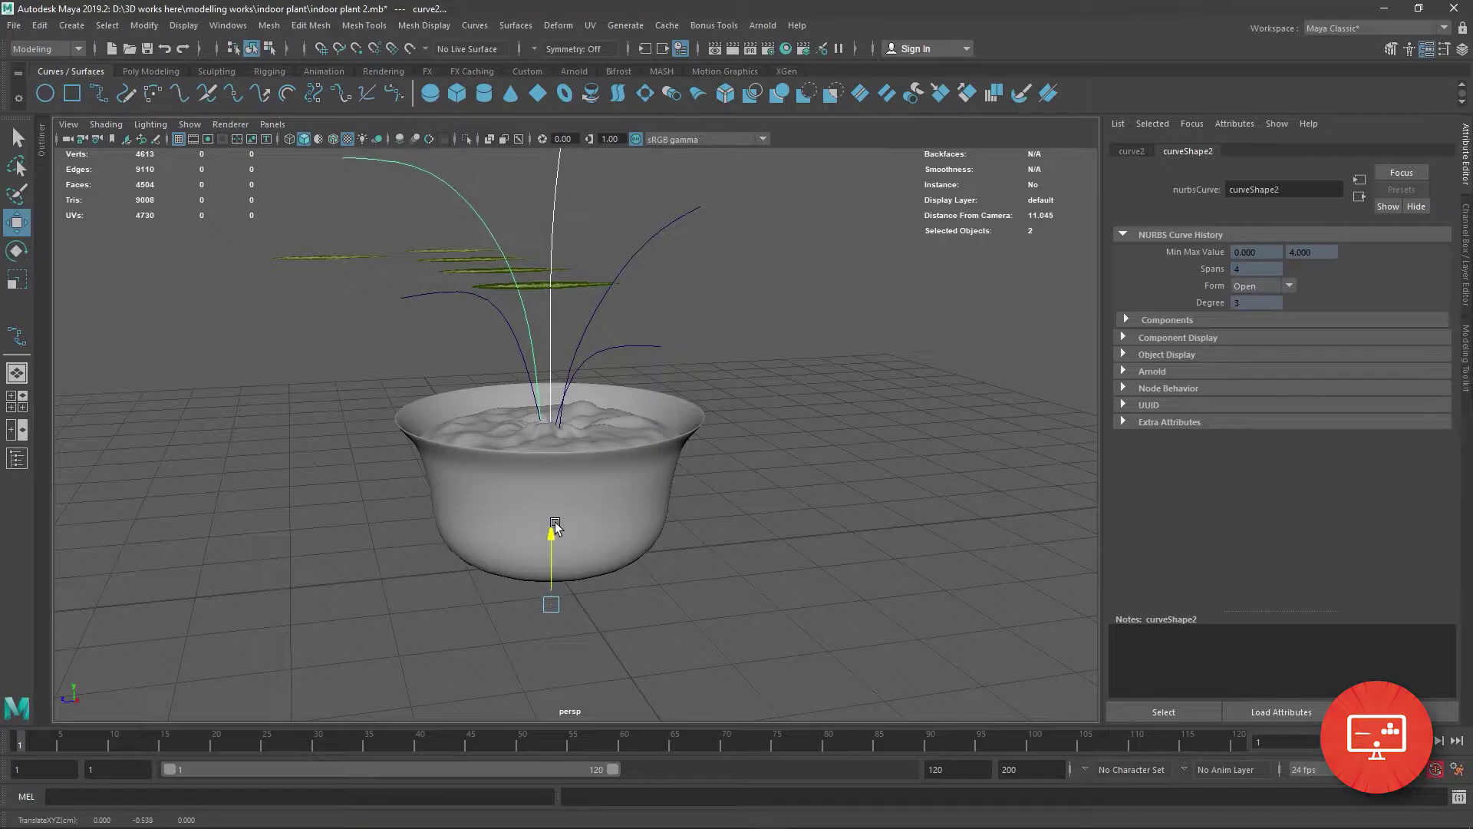
pyautogui.keyDown('alt'); pyautogui.moveTo(552, 529); pyautogui.dragTo(704, 352); pyautogui.keyUp('alt')
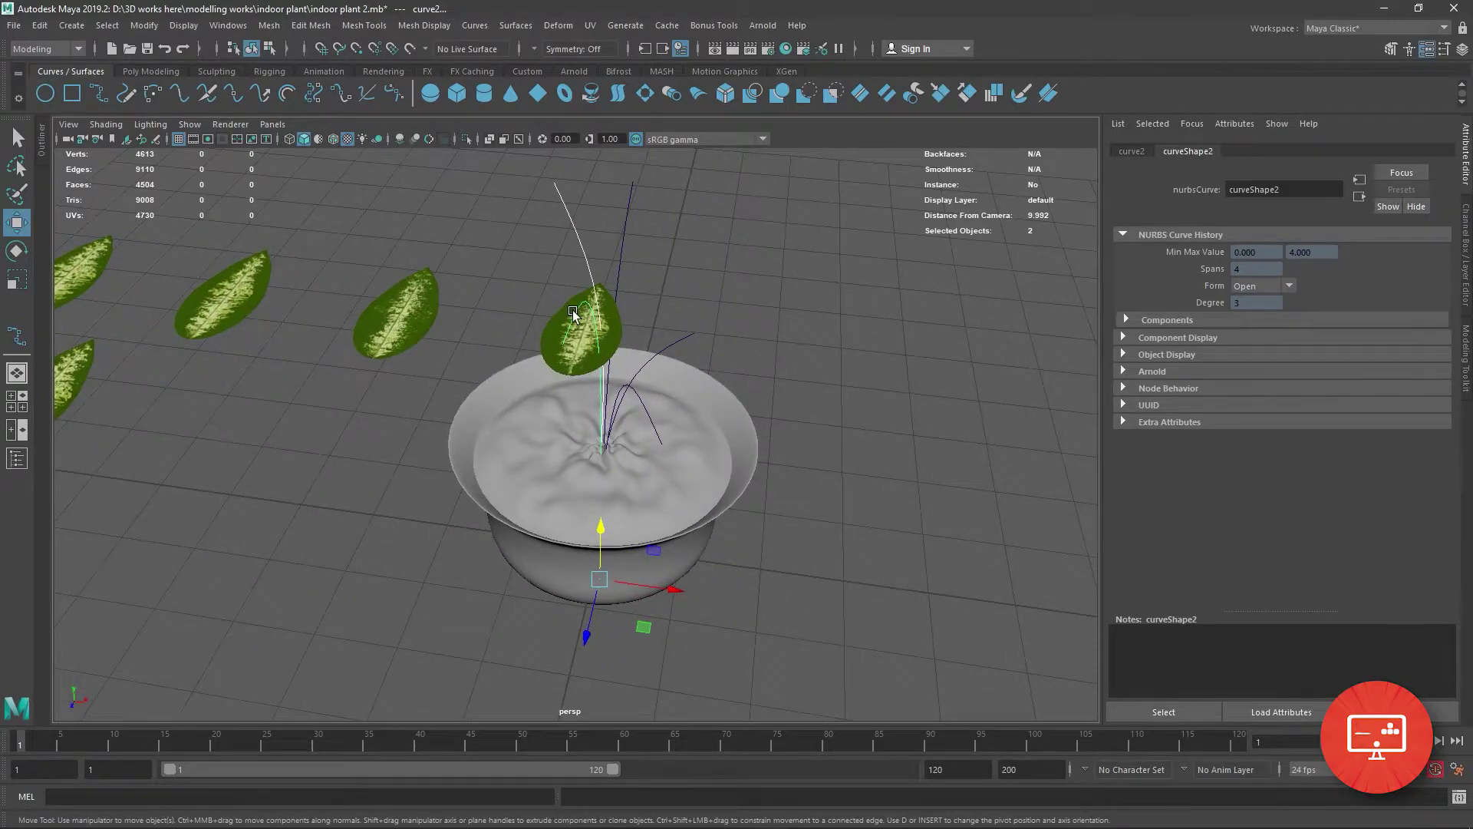
pyautogui.keyDown('shift'); pyautogui.click(572, 310); pyautogui.keyUp('shift')
pyautogui.press('d')
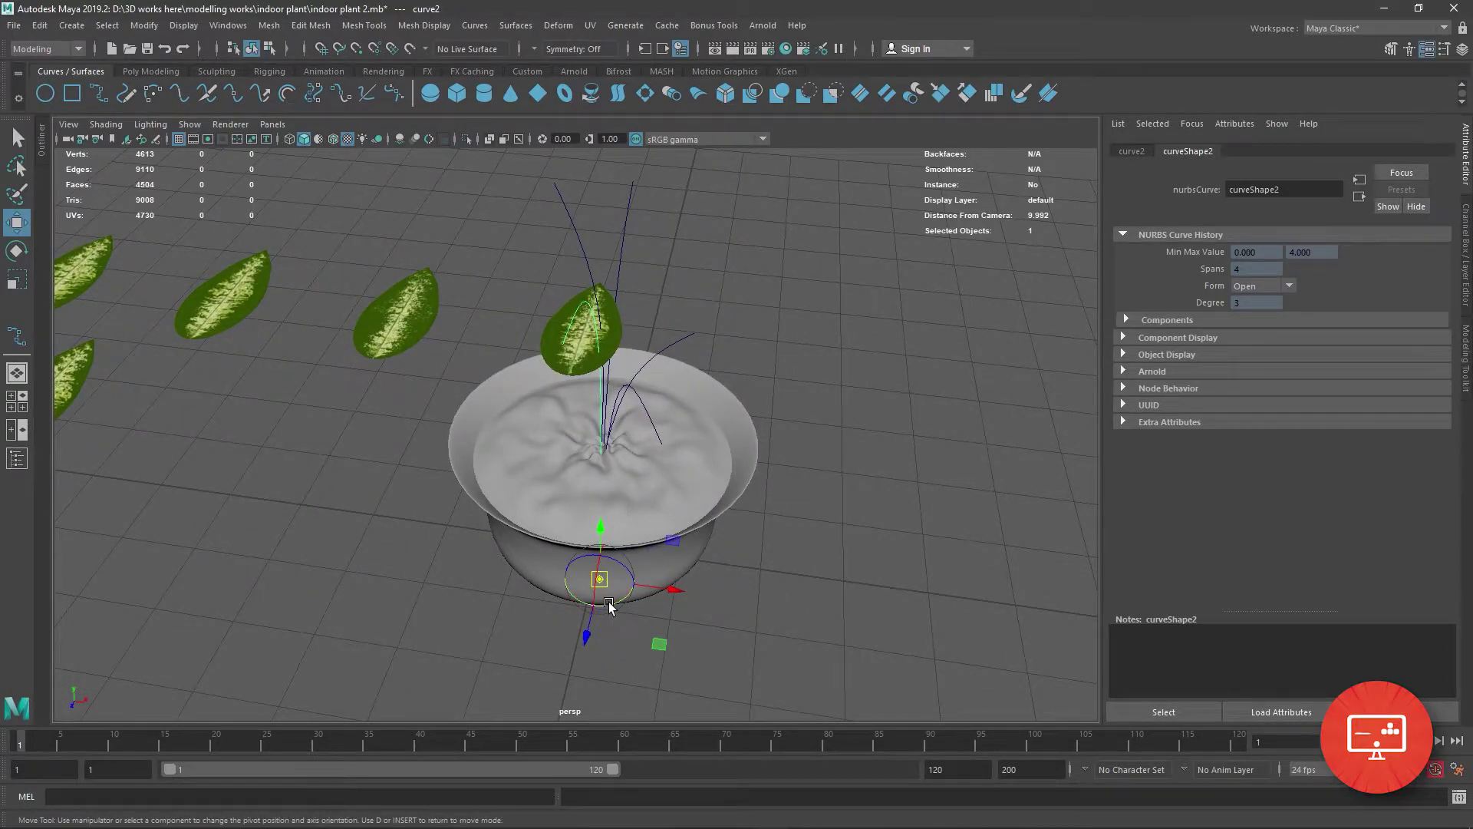
pyautogui.press('d')
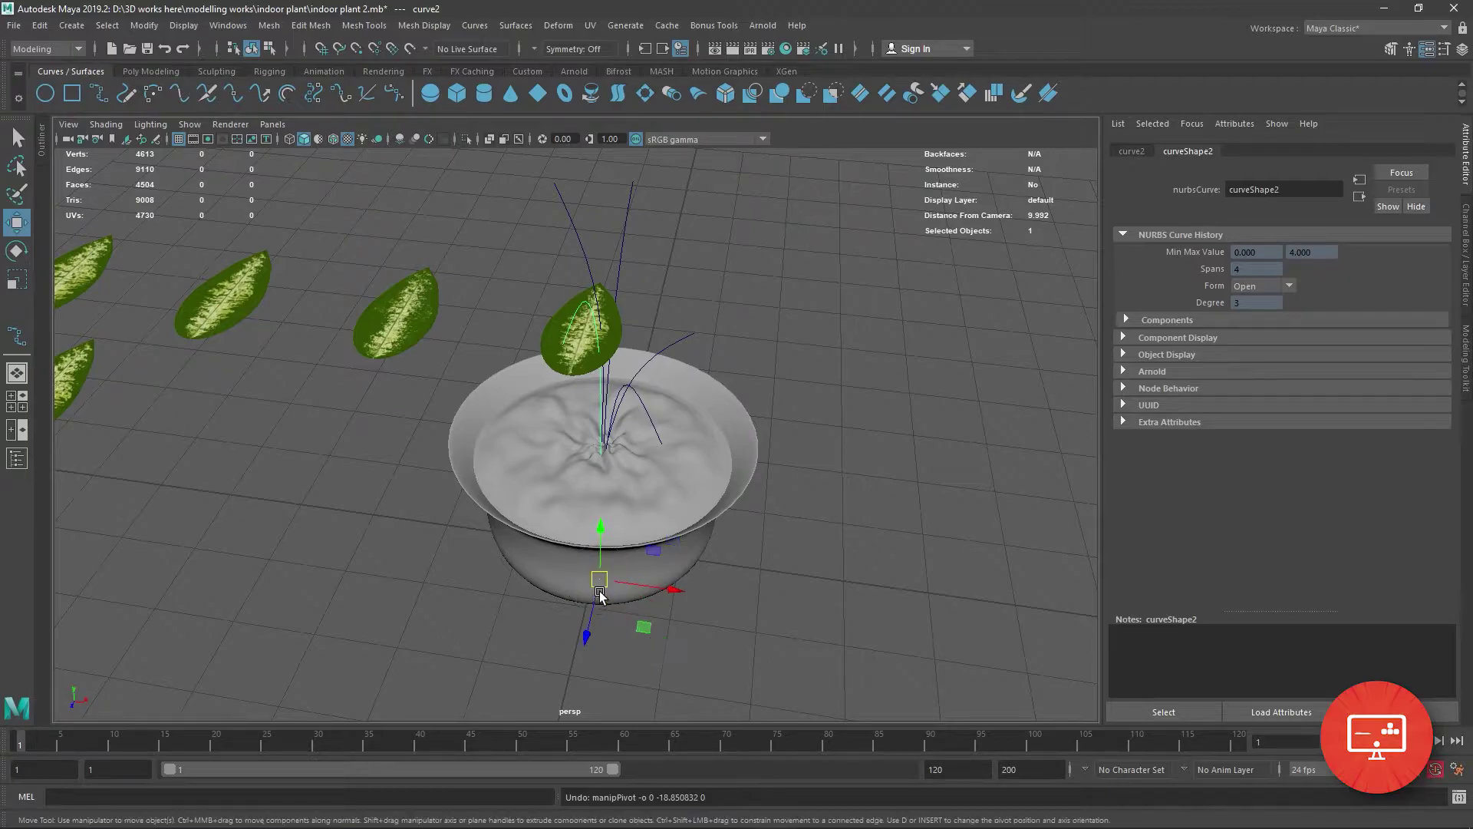
pyautogui.press('e')
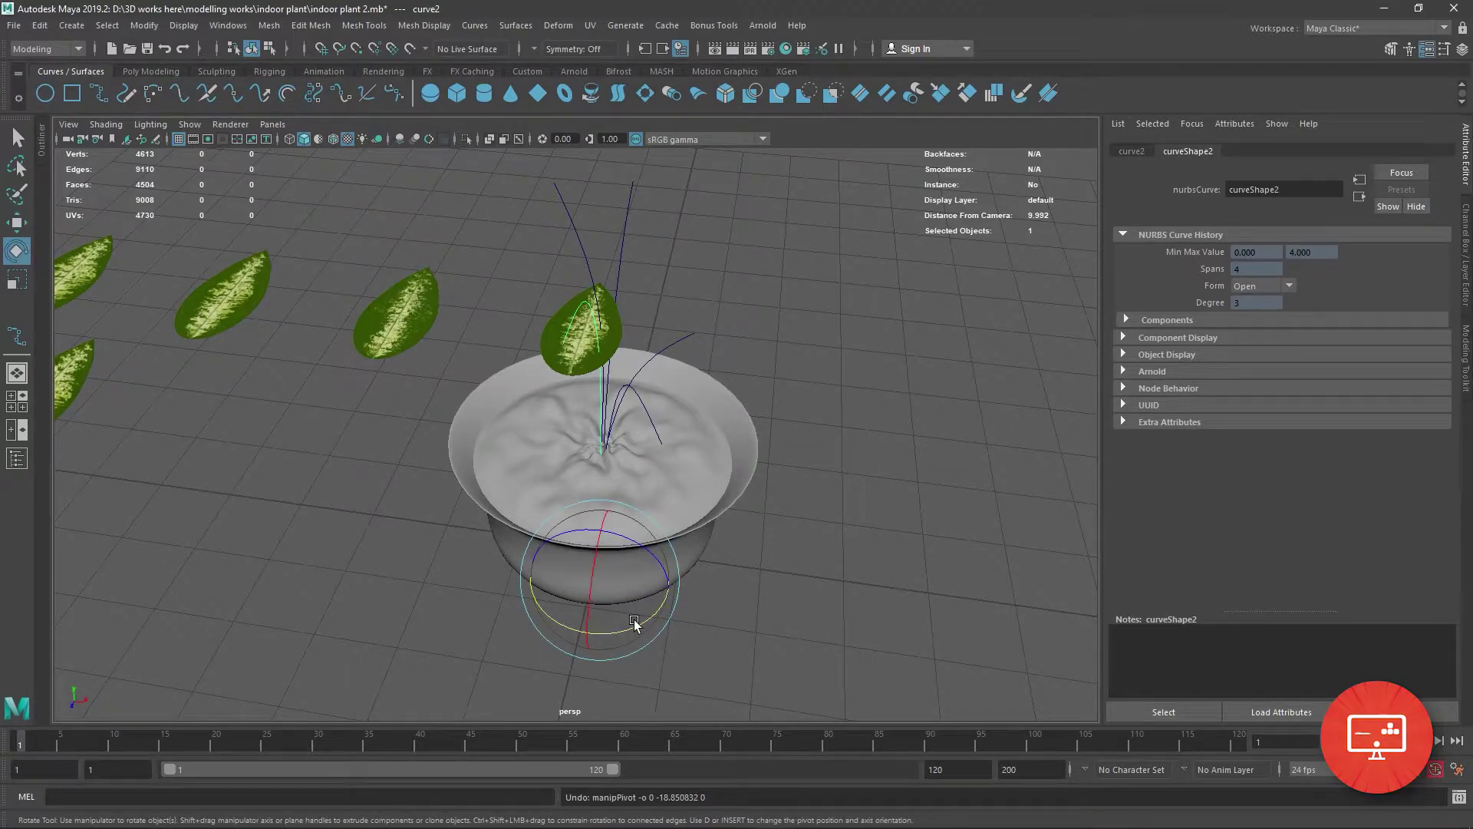
pyautogui.moveTo(632, 618)
pyautogui.mouseDown()
pyautogui.moveTo(629, 508)
pyautogui.moveTo(691, 509)
pyautogui.moveTo(650, 355)
pyautogui.mouseUp()
pyautogui.click(683, 468)
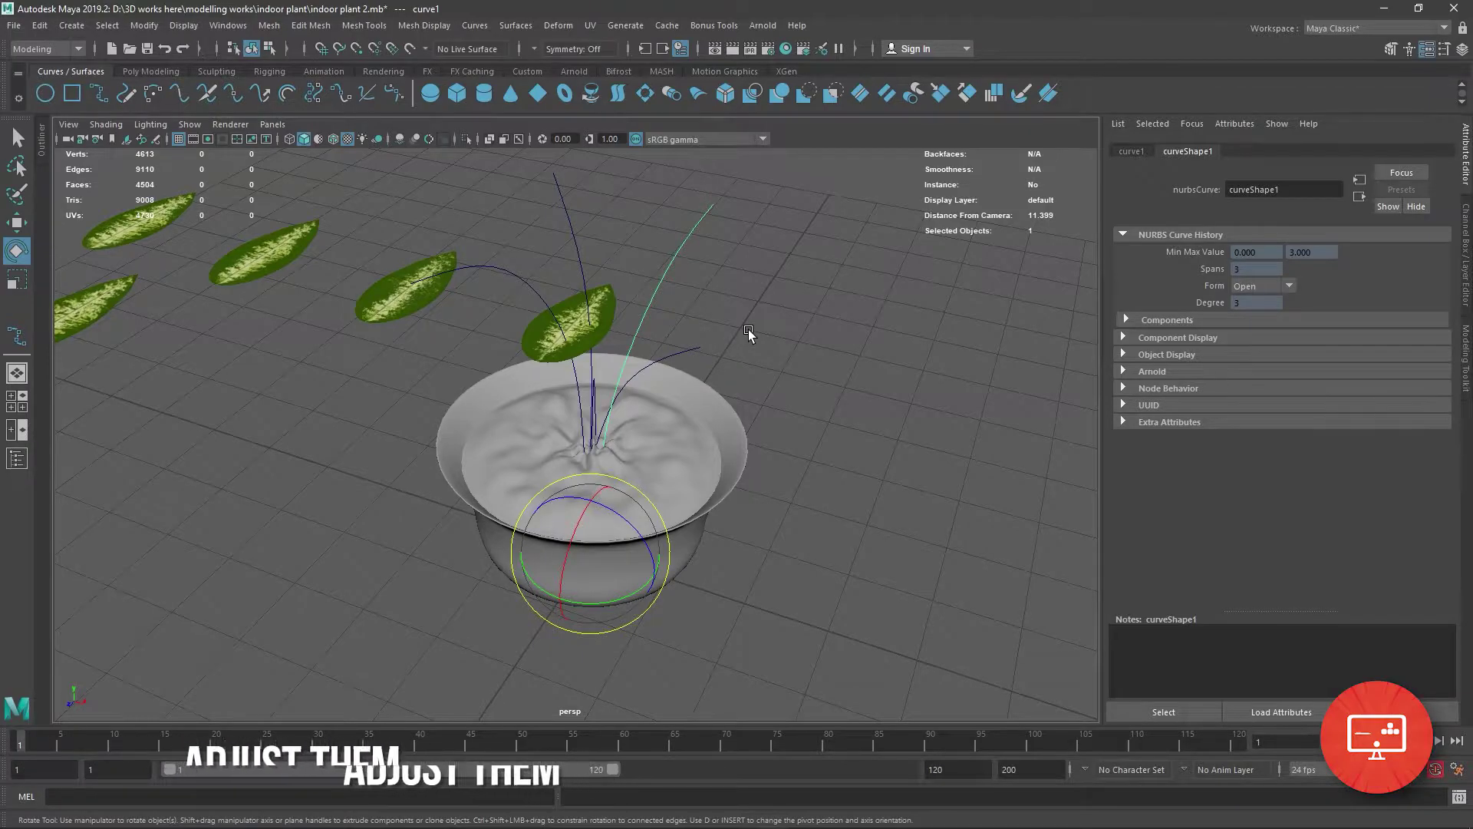
# Maximise the top view and marquee-select the five stem curves over the pot.
pyautogui.scroll(2, 655, 545)
pyautogui.scroll(4, 634, 518)
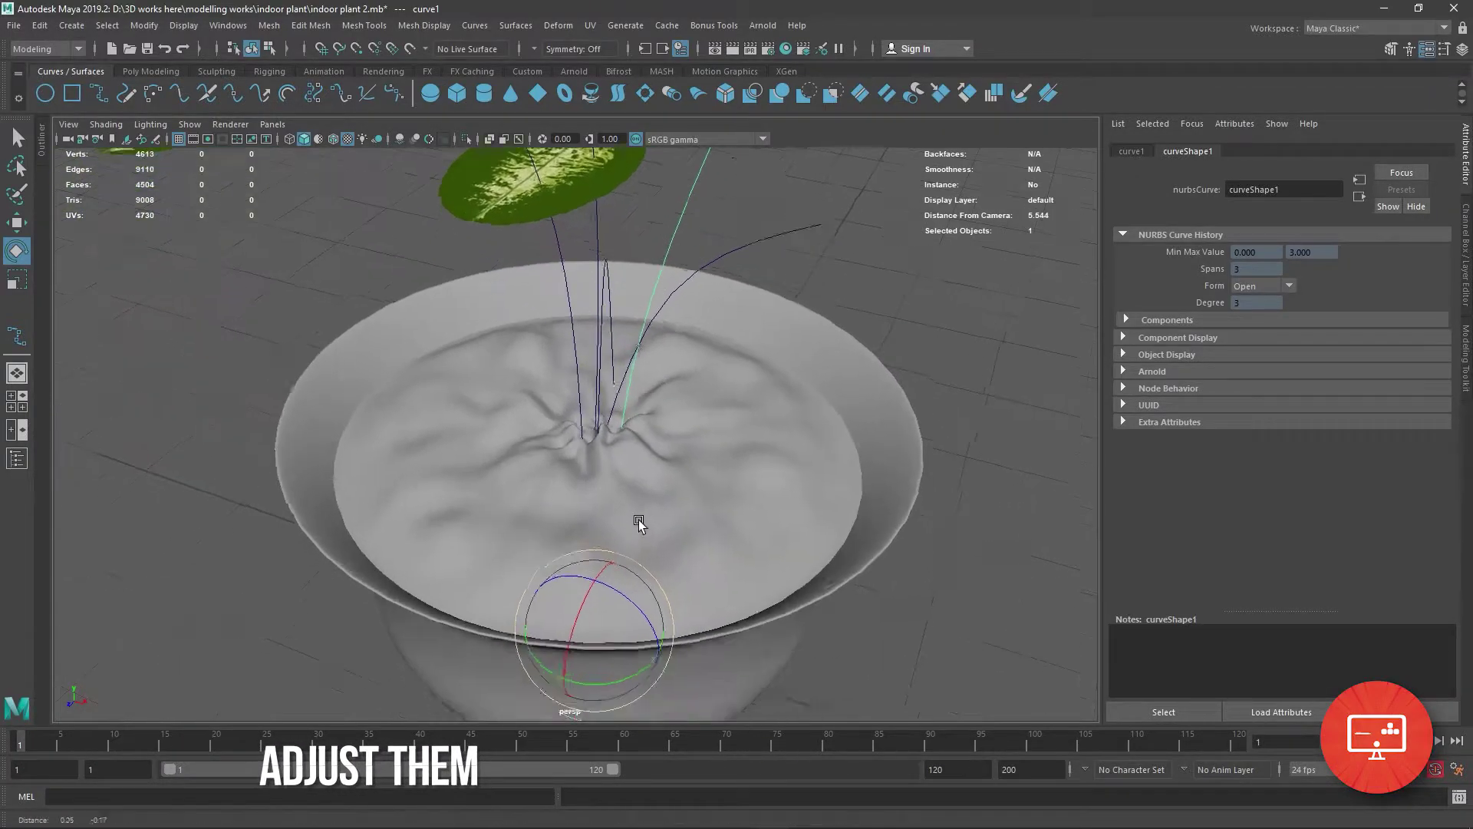
pyautogui.scroll(2, 577, 381)
pyautogui.scroll(-1, 577, 382)
pyautogui.press('space')
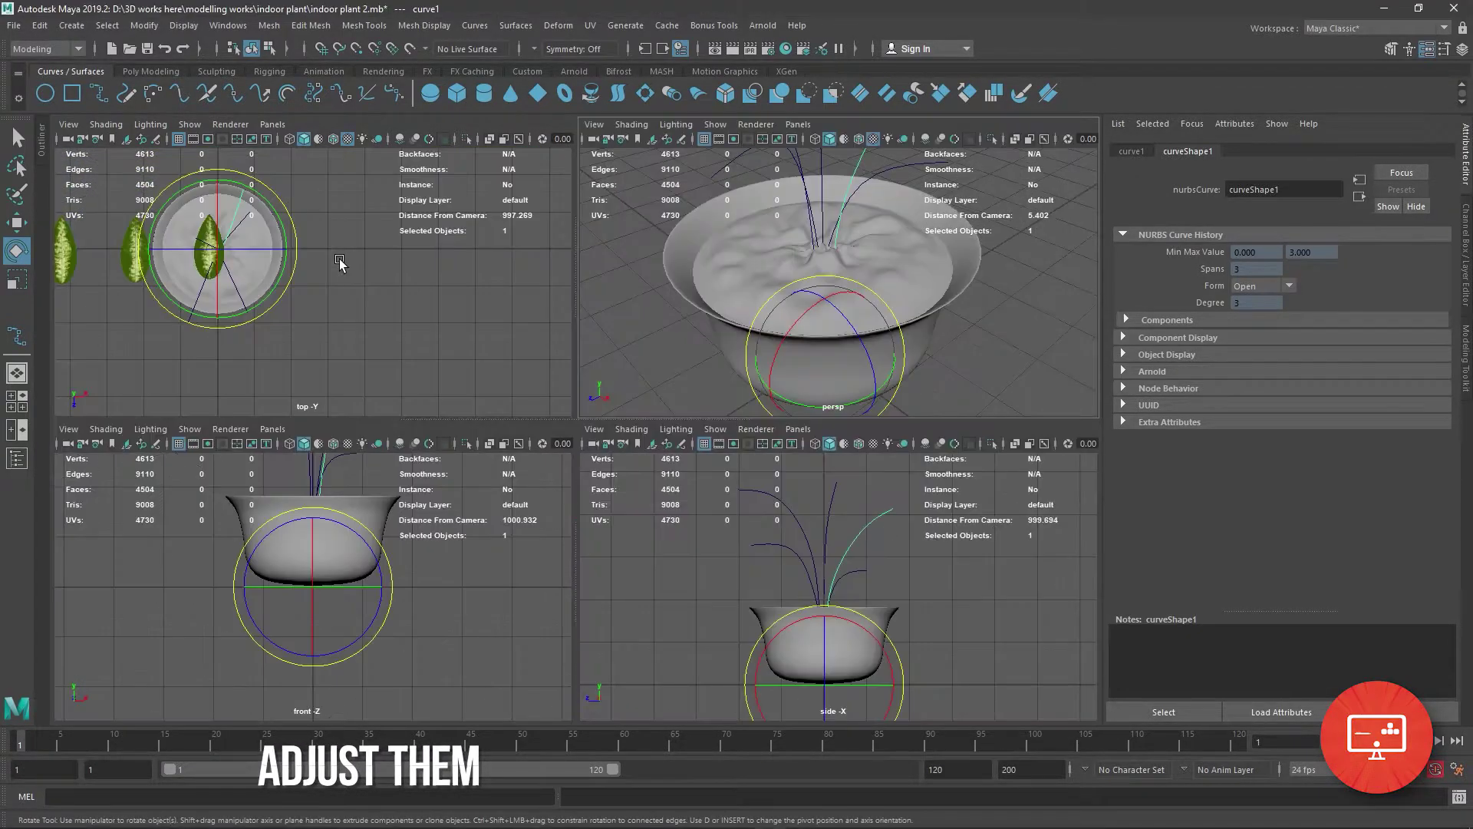
pyautogui.press('space')
pyautogui.press('space')
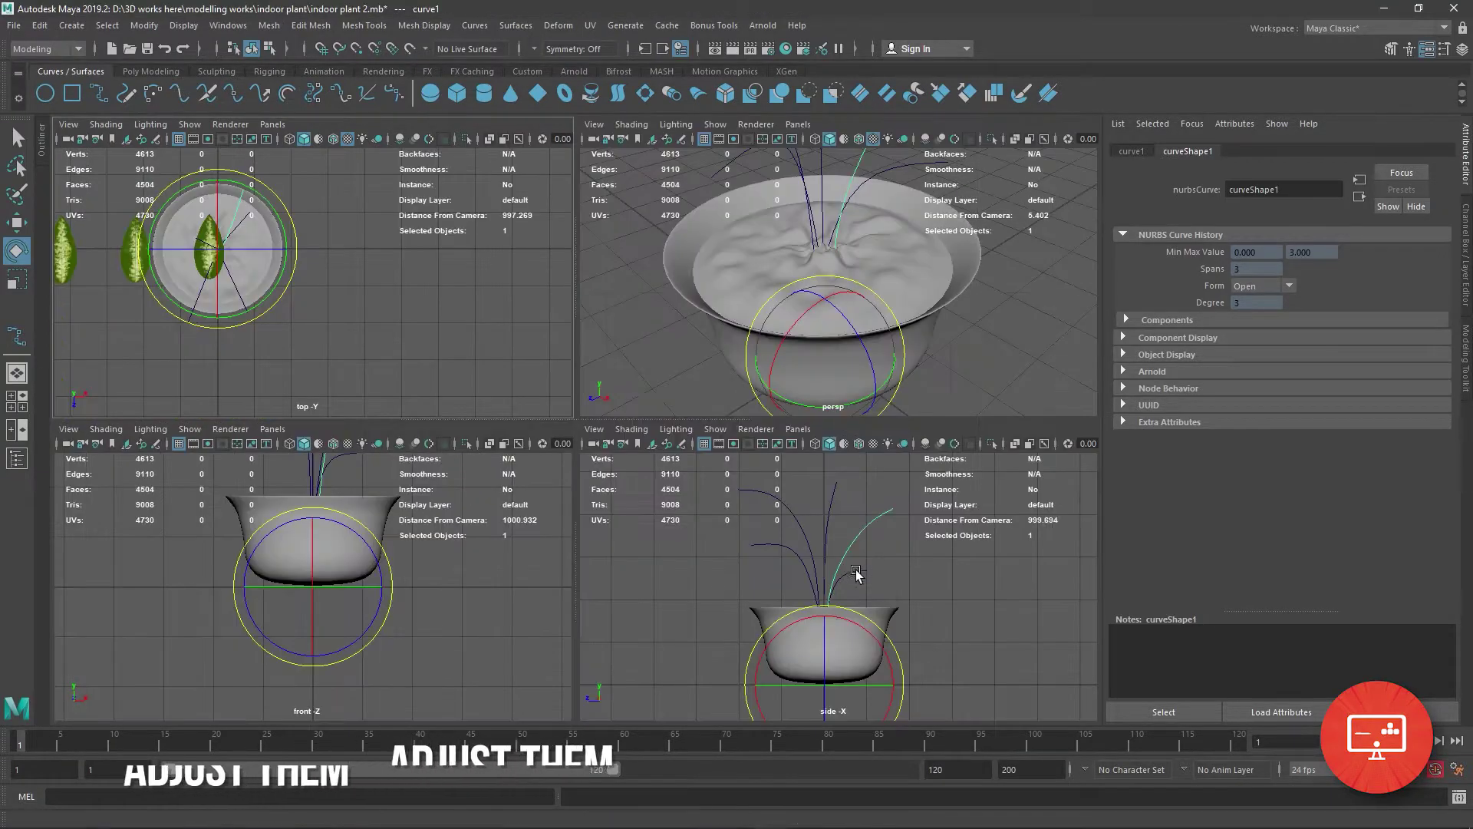
pyautogui.moveTo(866, 567); pyautogui.dragTo(729, 491)
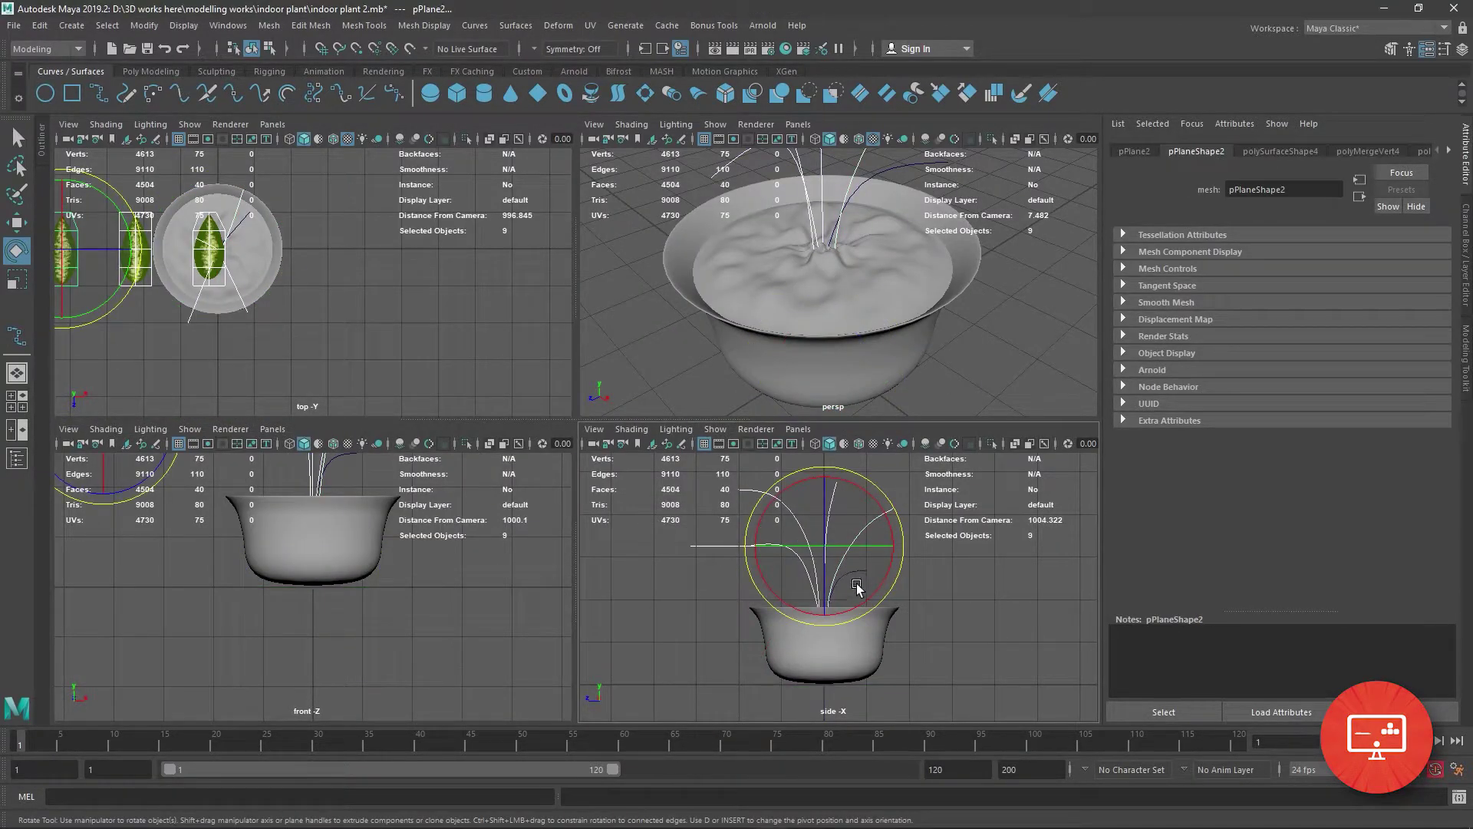
pyautogui.keyDown('shift'); pyautogui.moveTo(658, 581); pyautogui.dragTo(899, 506); pyautogui.keyUp('shift')
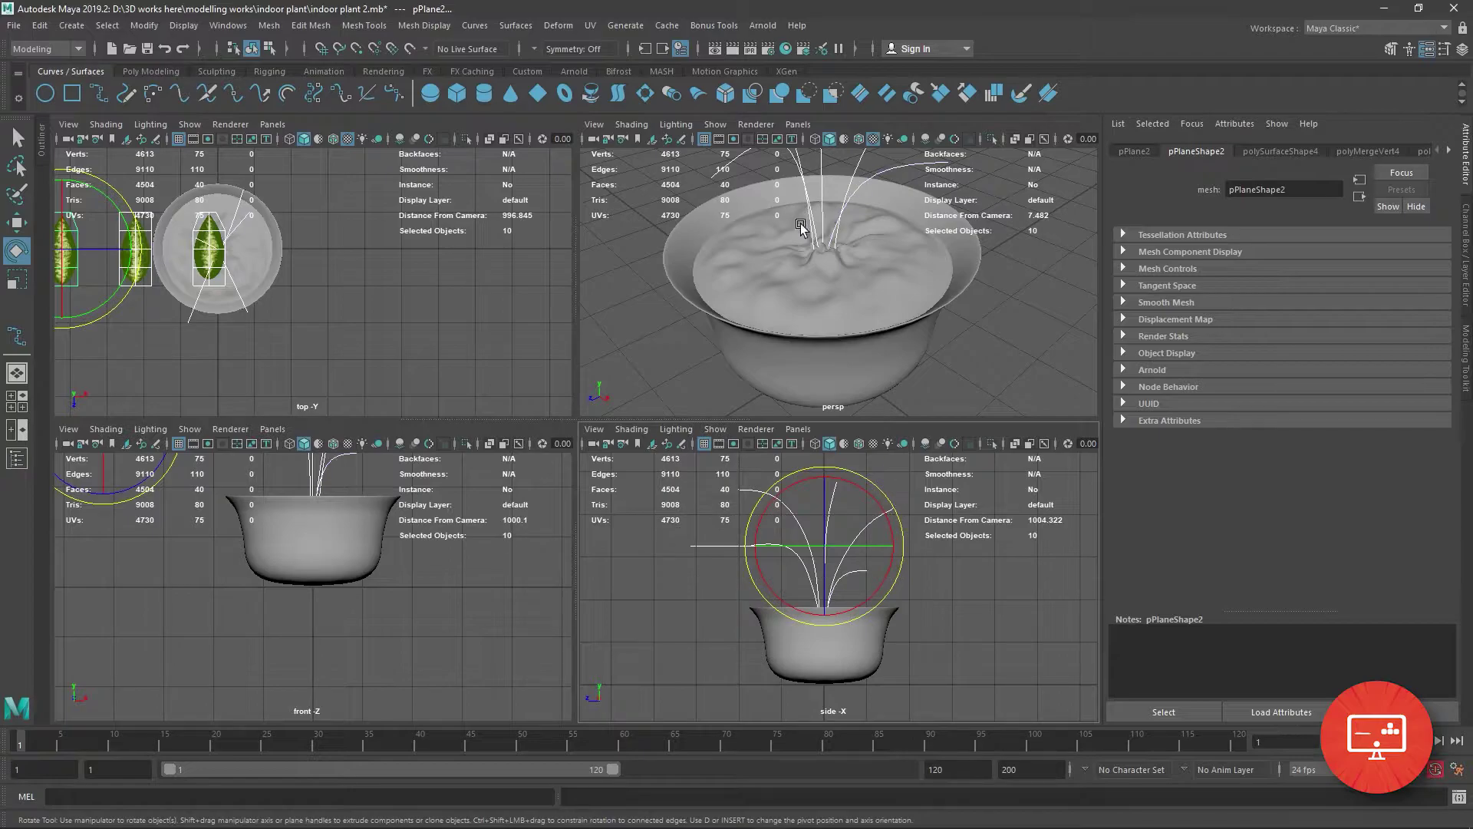
pyautogui.press('space')
pyautogui.press('space')
pyautogui.press('space')
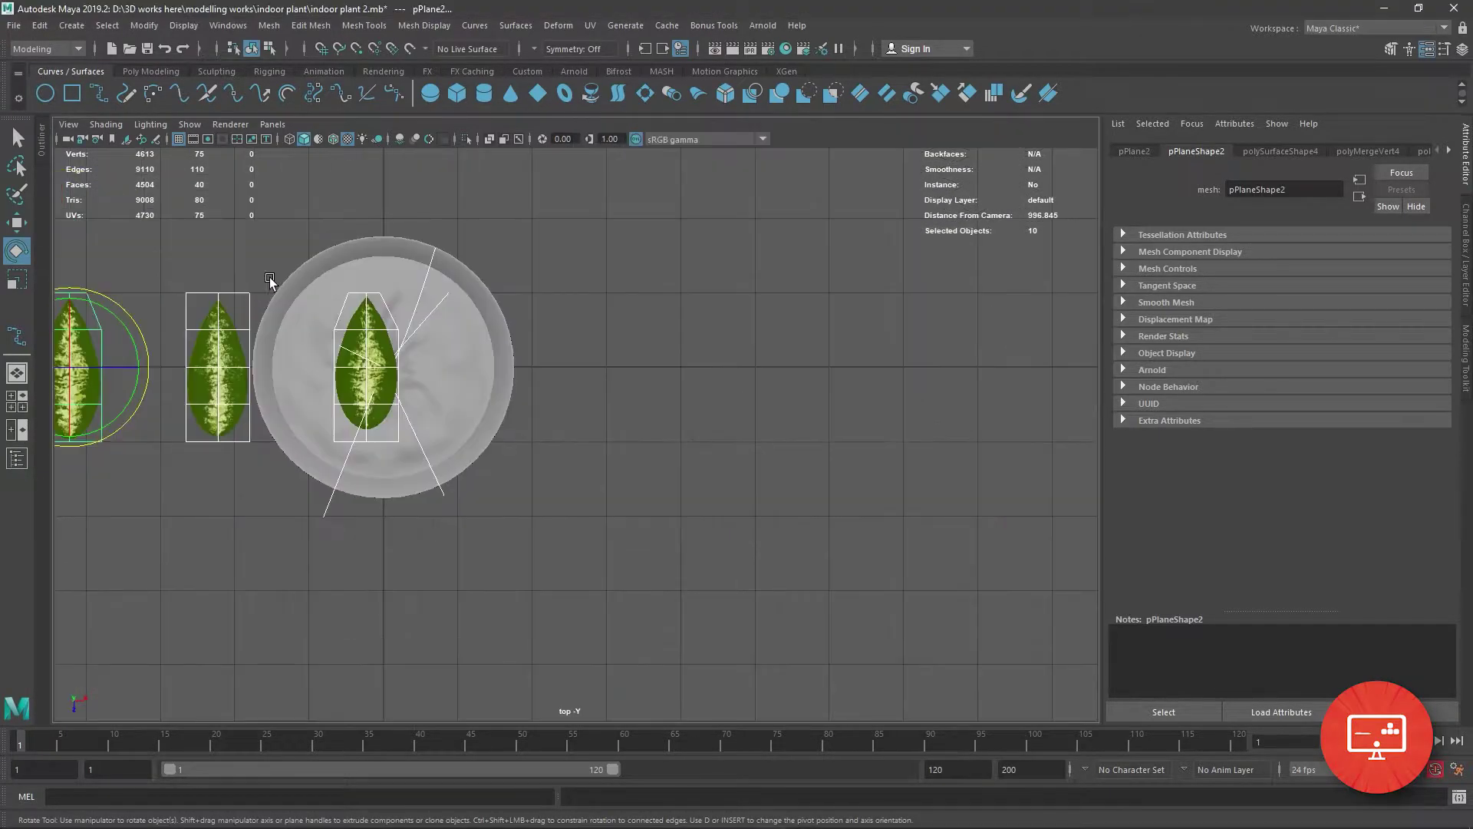
pyautogui.press('space')
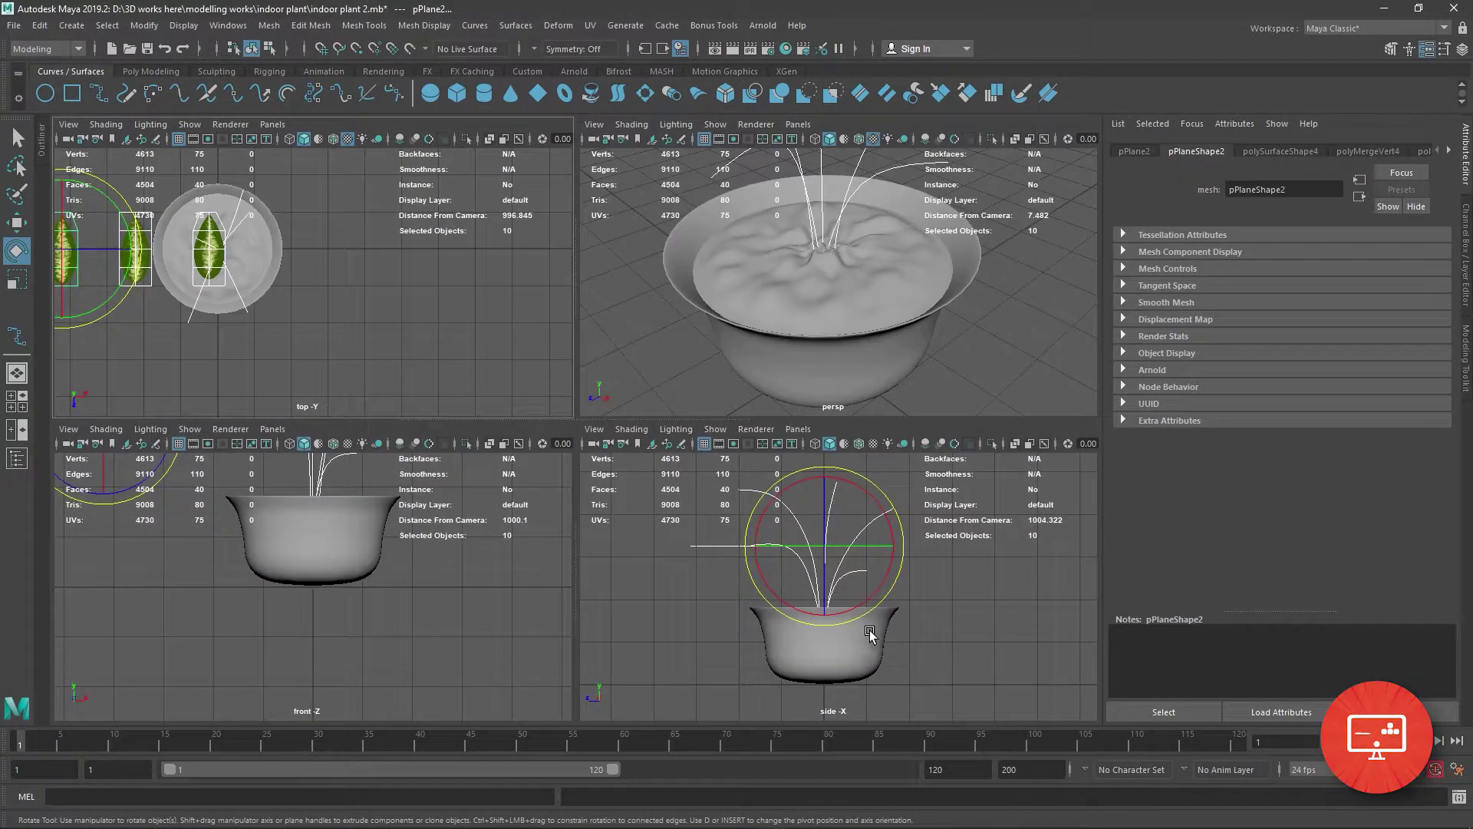
pyautogui.press('space')
pyautogui.moveTo(593, 452)
pyautogui.mouseDown()
pyautogui.moveTo(490, 401)
pyautogui.moveTo(519, 421)
pyautogui.mouseUp()
pyautogui.press('space')
pyautogui.press('space')
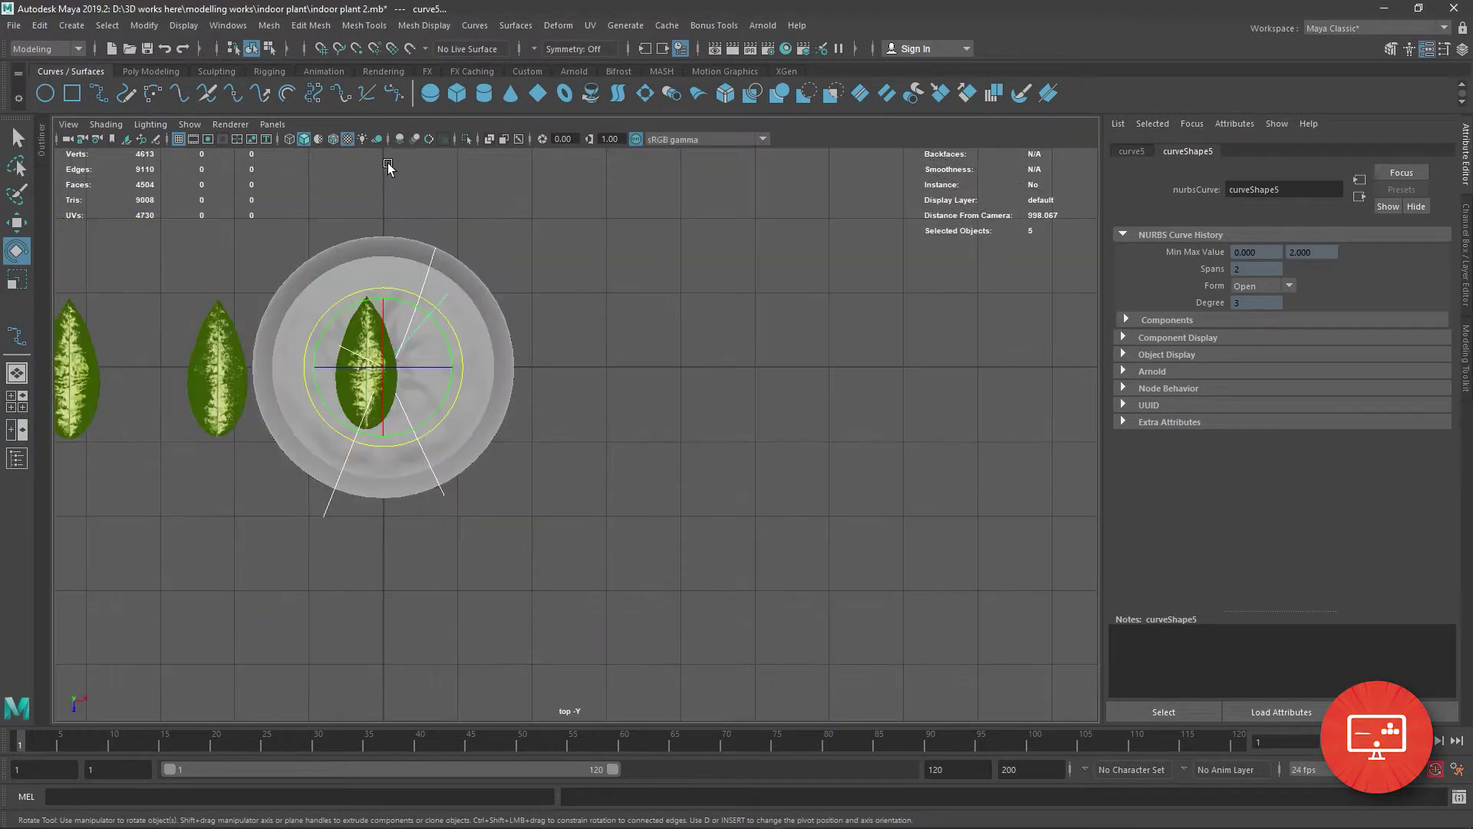
# Isolate the stem curves and move curve1 so its base reaches the soil centre.
pyautogui.click(465, 139)
pyautogui.moveTo(468, 367)
pyautogui.keyDown('alt'); pyautogui.mouseDown(button='middle')
pyautogui.moveTo(529, 378)
pyautogui.moveTo(716, 675)
pyautogui.mouseUp(button='middle'); pyautogui.keyUp('alt')
pyautogui.scroll(3, 529, 378)
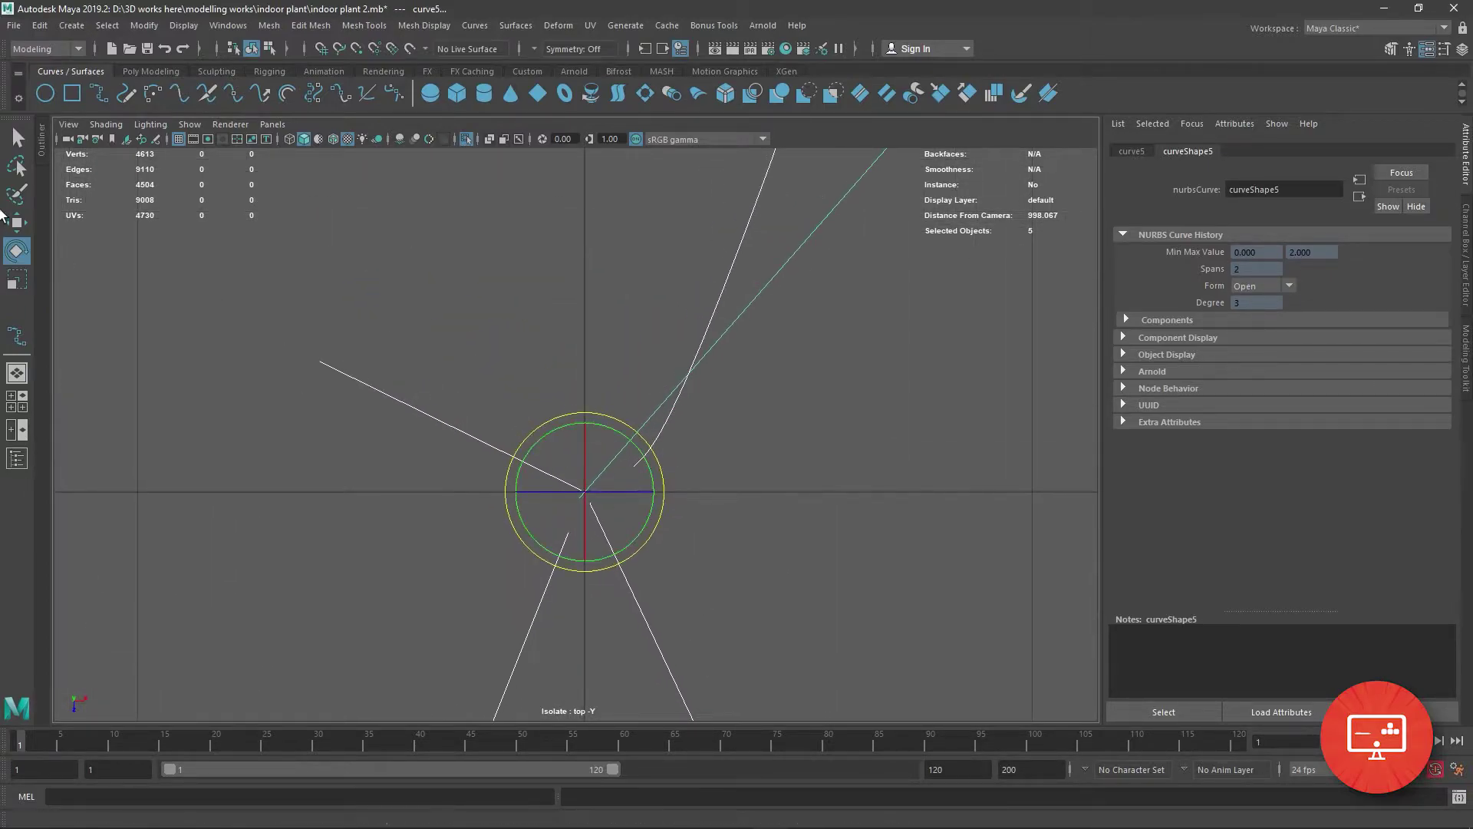
pyautogui.press('w')
pyautogui.keyDown('alt'); pyautogui.moveTo(706, 459); pyautogui.dragTo(707, 371, button='middle'); pyautogui.keyUp('alt')
pyautogui.moveTo(717, 348); pyautogui.dragTo(651, 367)
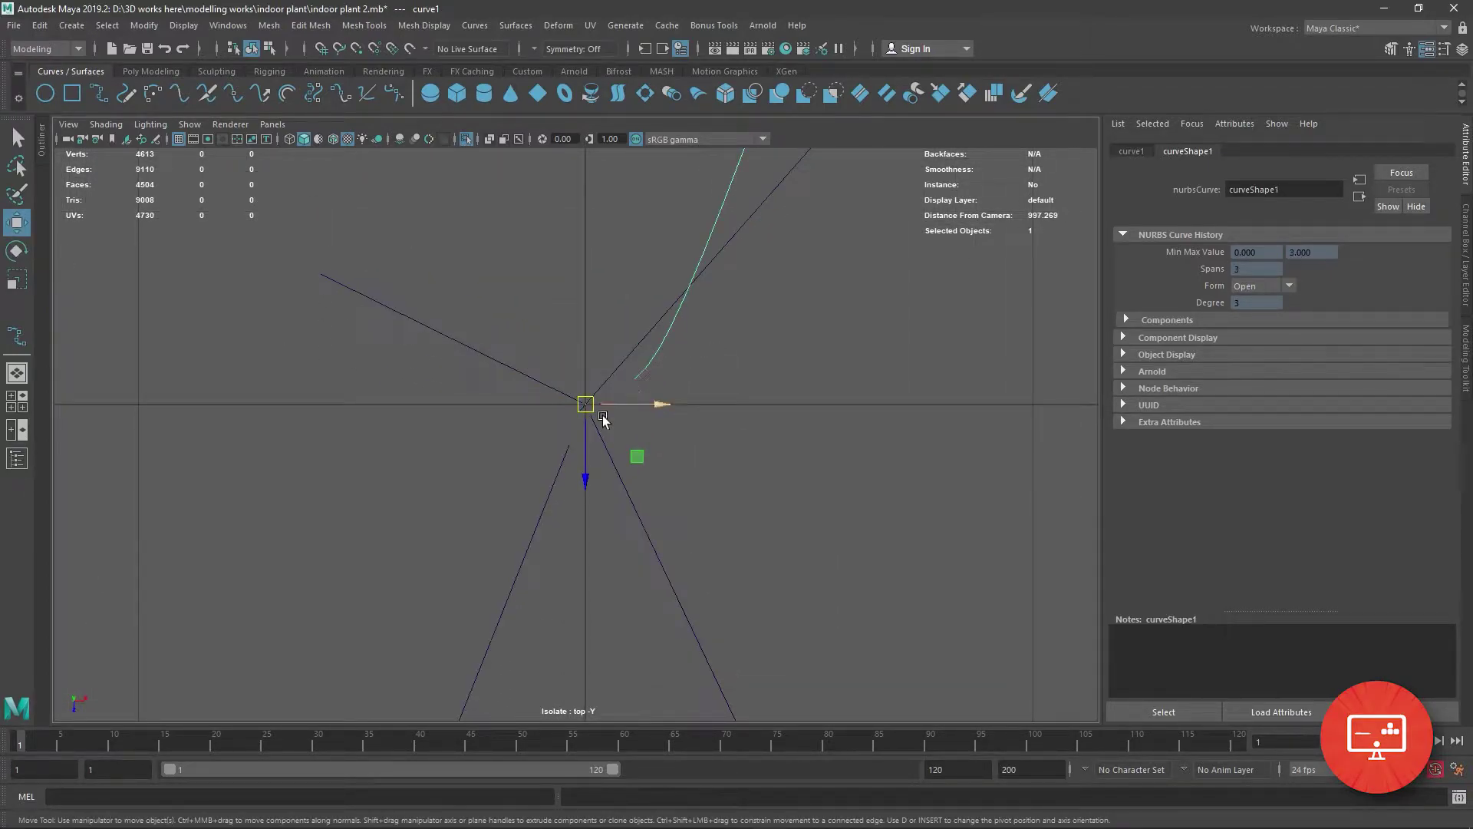
pyautogui.moveTo(603, 418); pyautogui.dragTo(555, 444)
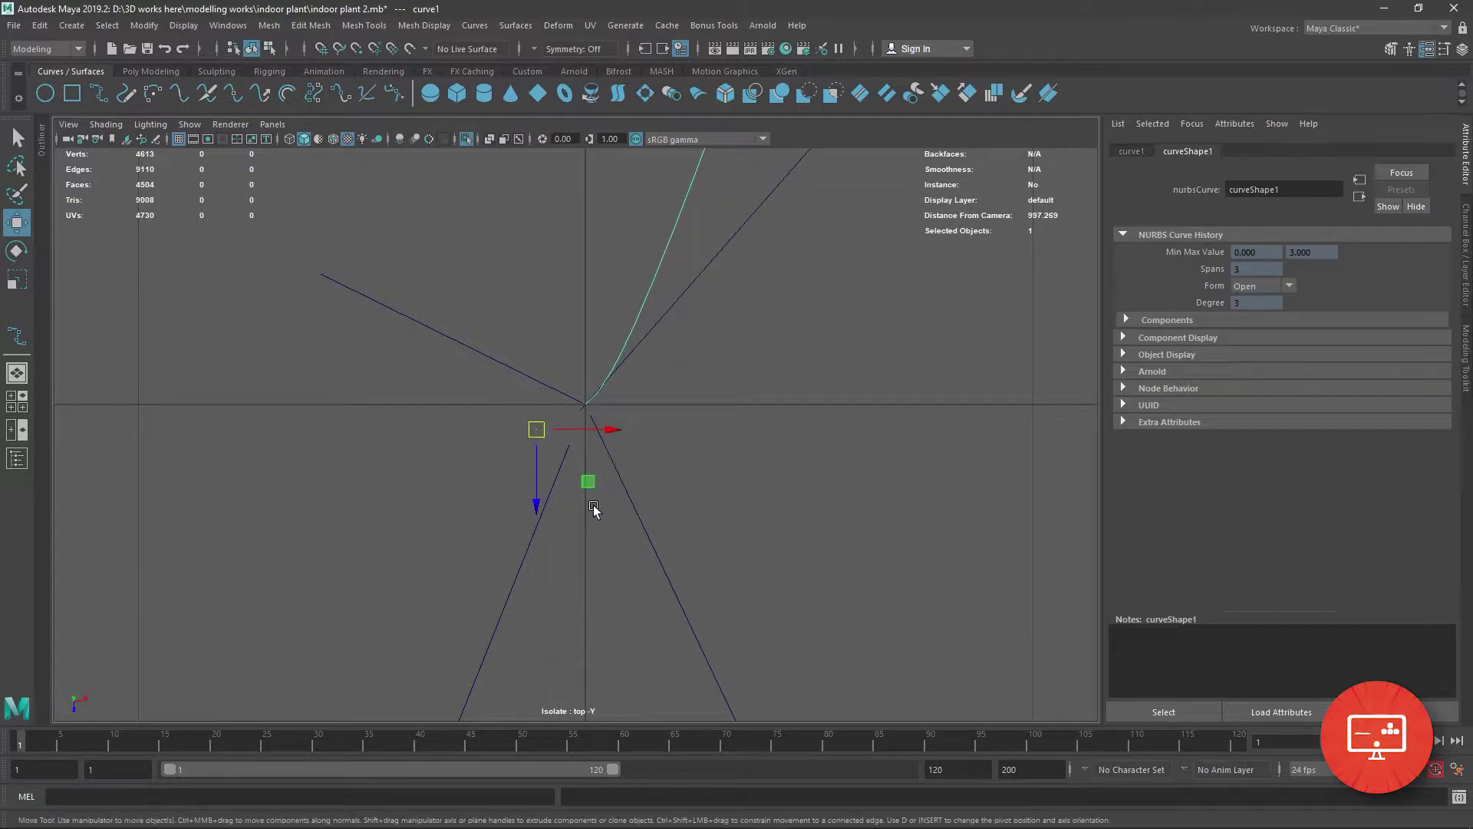
# Move curve2's base to the centre and return to the perspective view.
pyautogui.click(623, 484)
pyautogui.moveTo(484, 467); pyautogui.dragTo(560, 552)
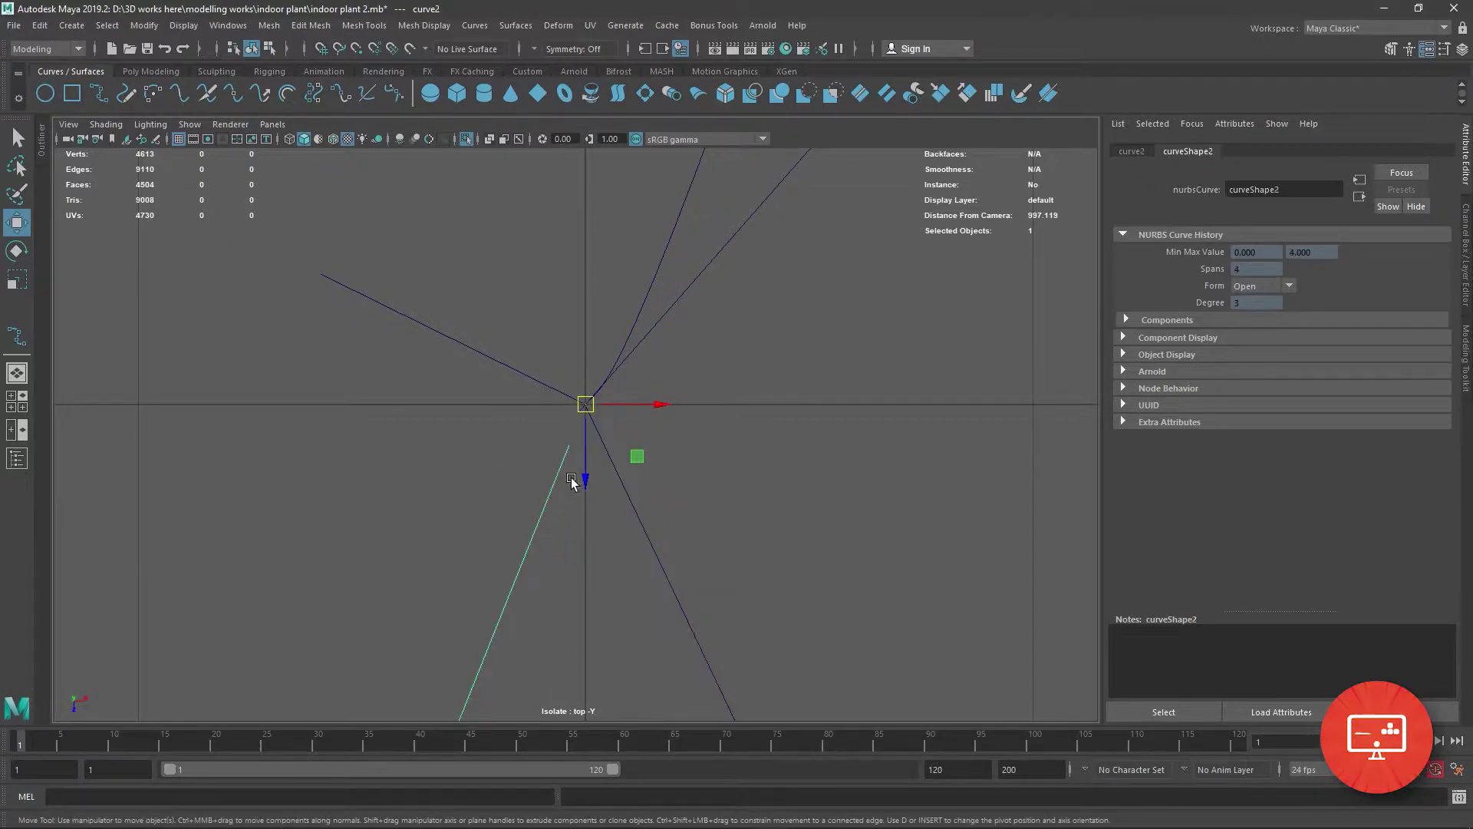
pyautogui.moveTo(585, 404); pyautogui.dragTo(607, 362)
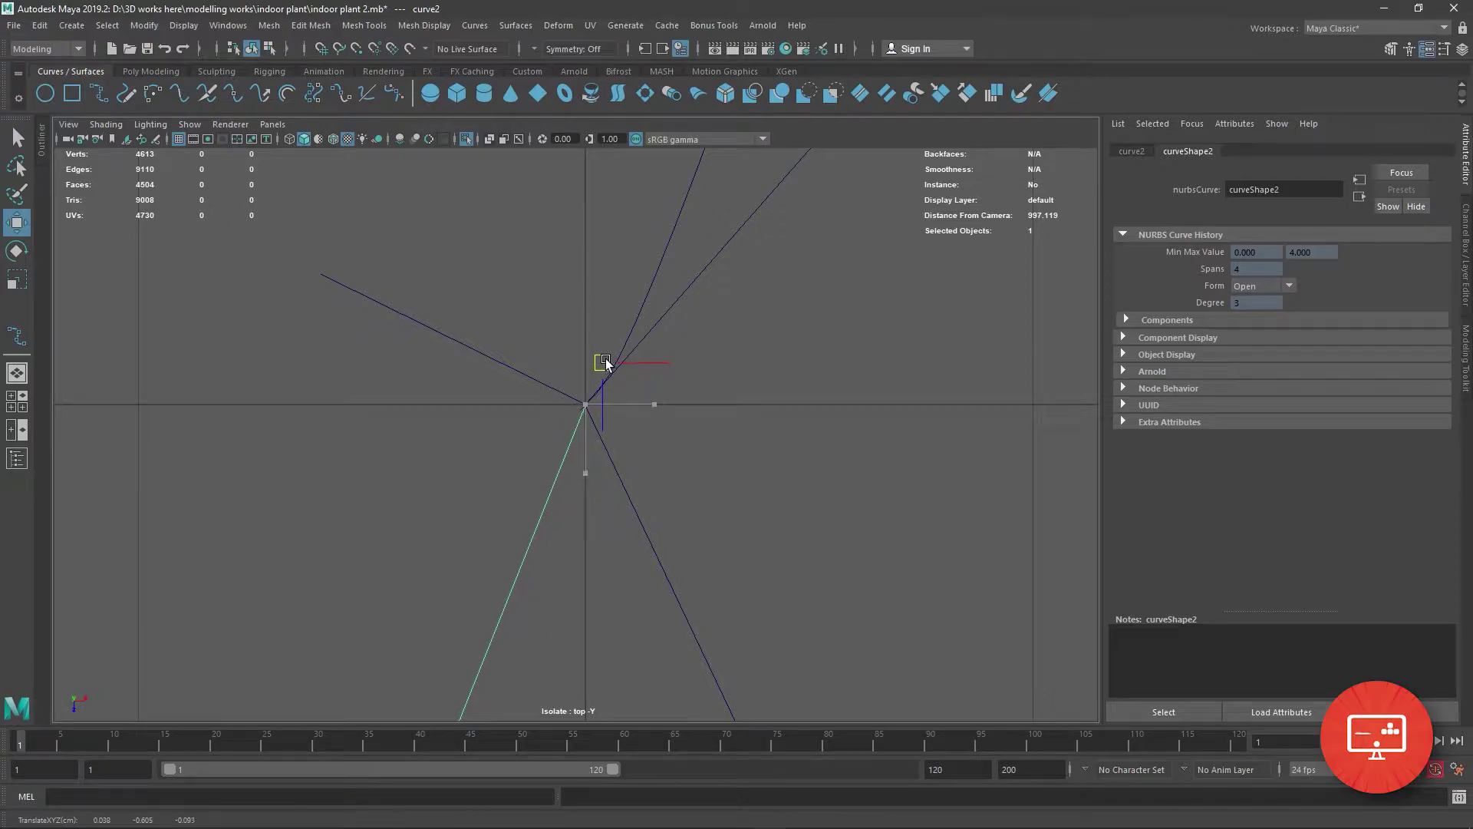
pyautogui.press('space')
pyautogui.press('space')
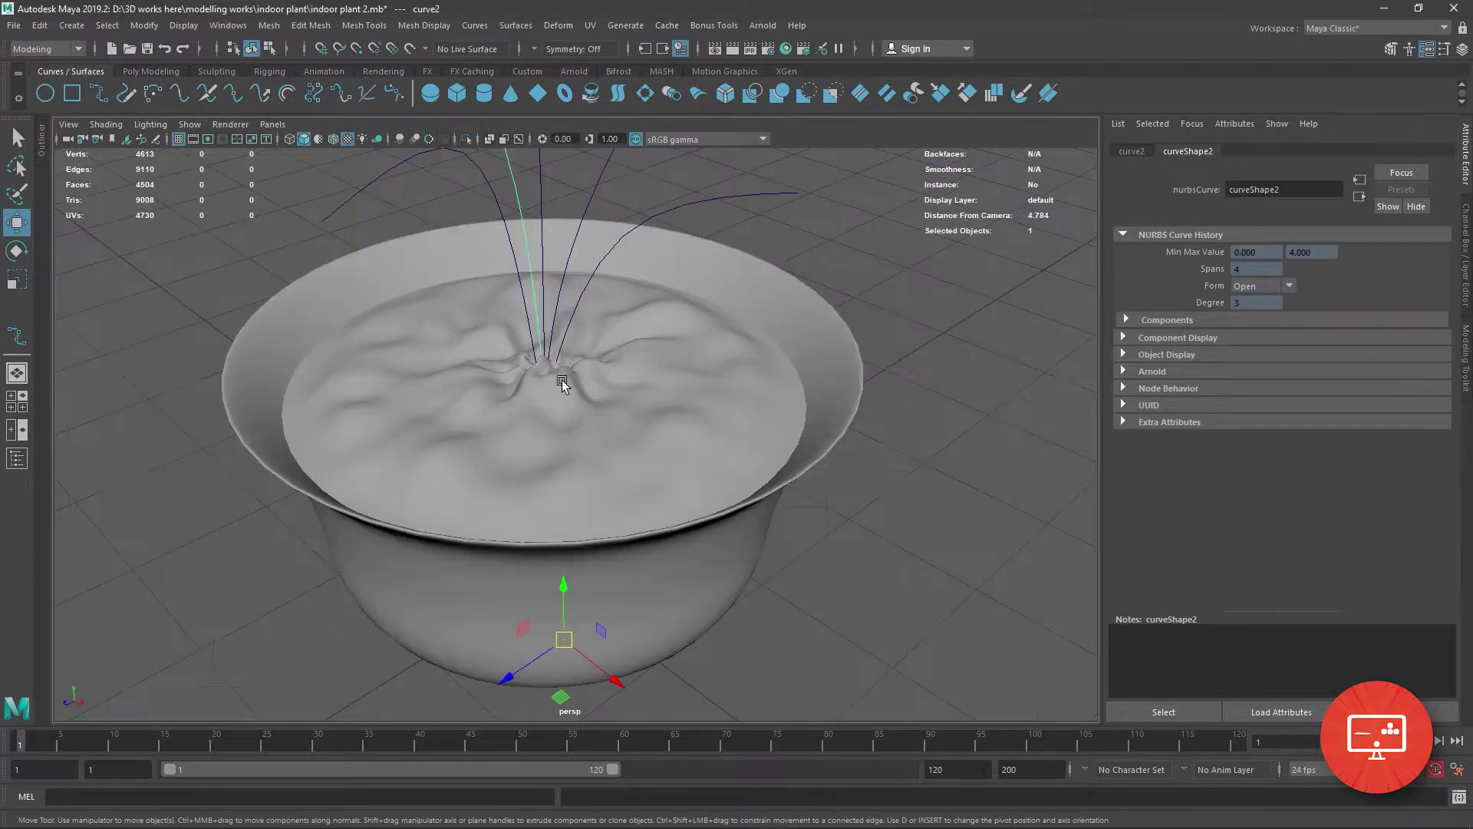
pyautogui.scroll(-2, 562, 380)
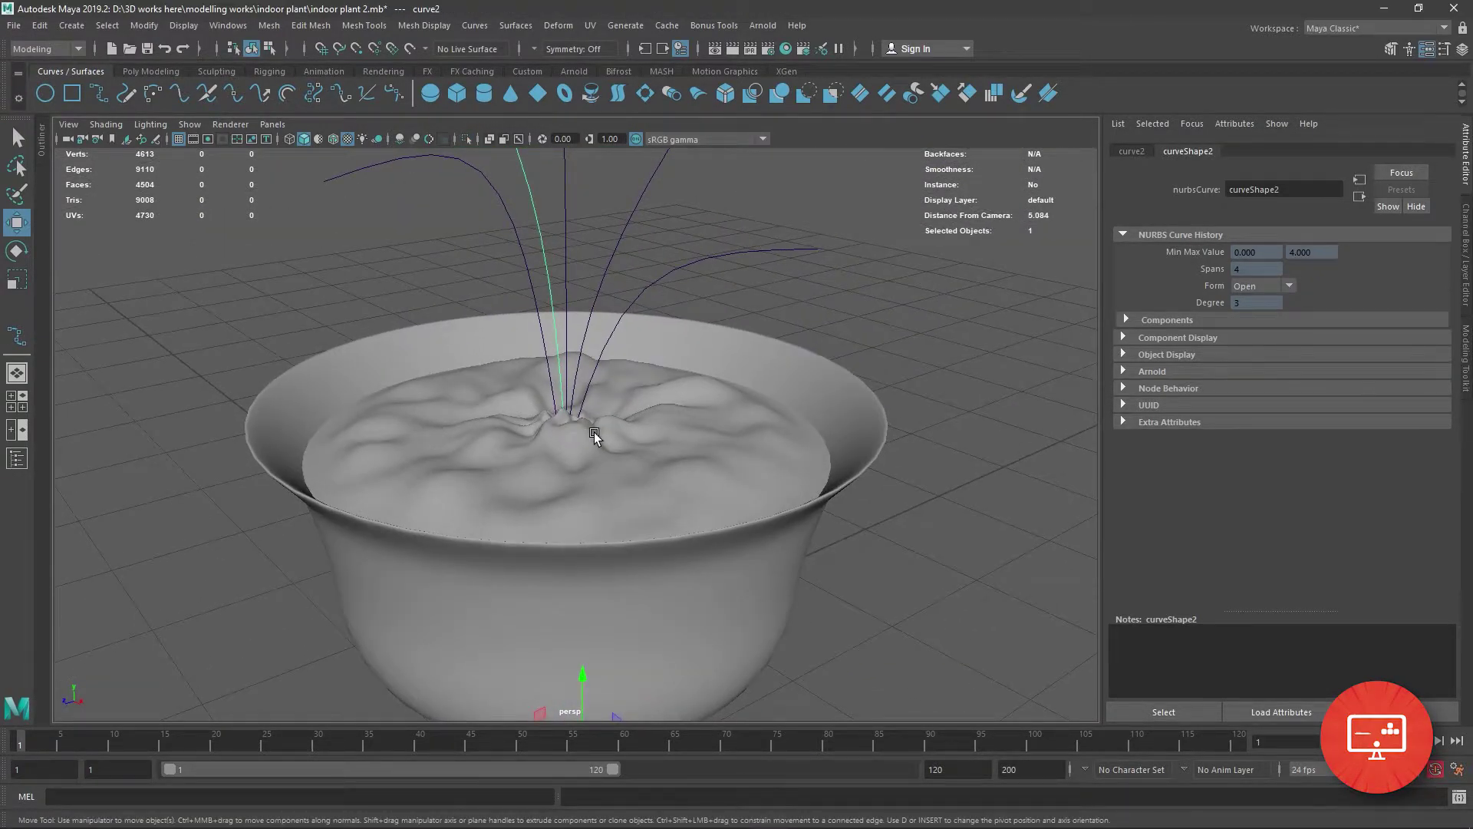
pyautogui.click(156, 71)
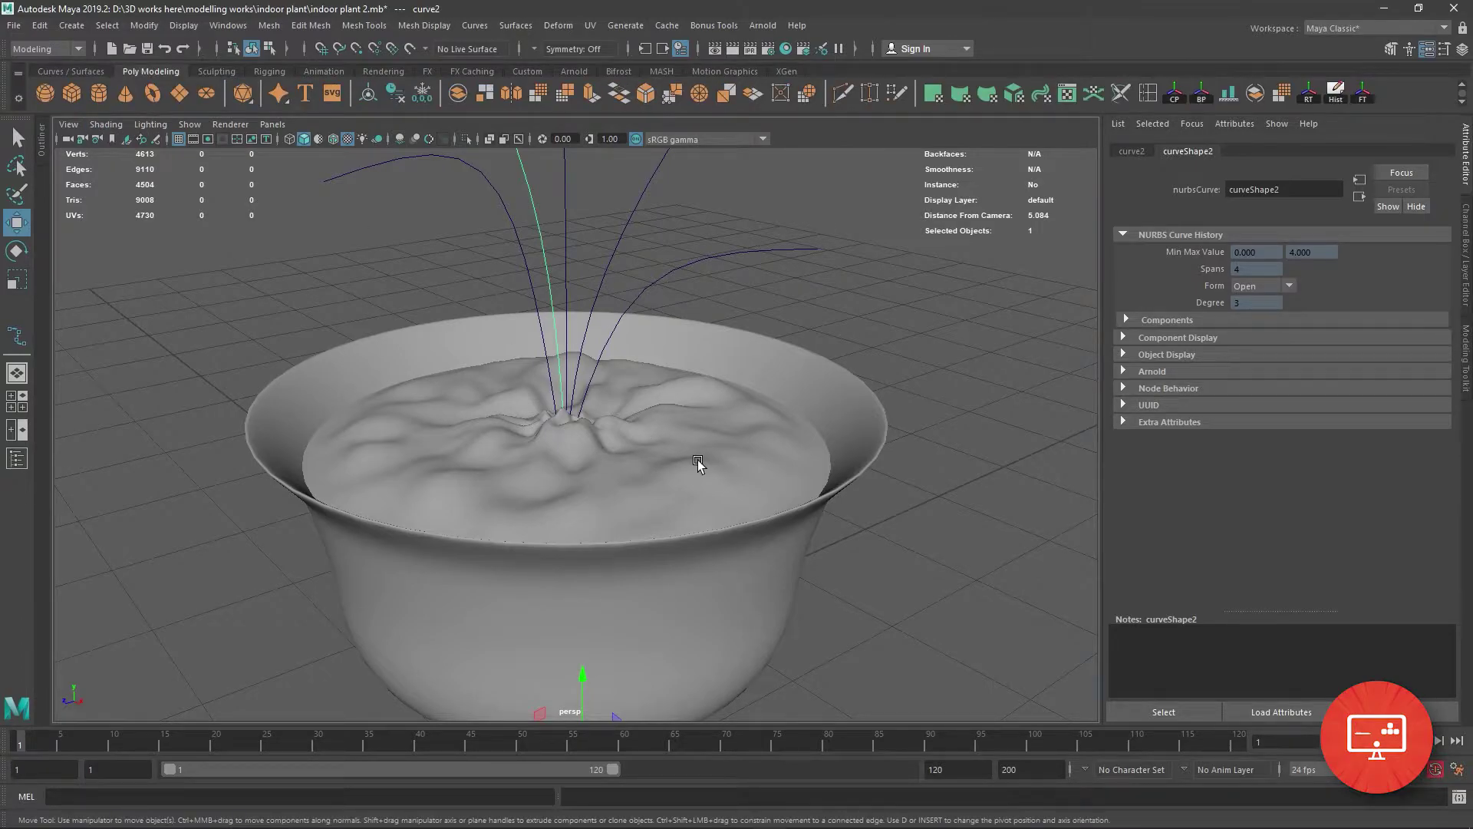
pyautogui.keyDown('alt'); pyautogui.moveTo(895, 362); pyautogui.dragTo(872, 461); pyautogui.keyUp('alt')
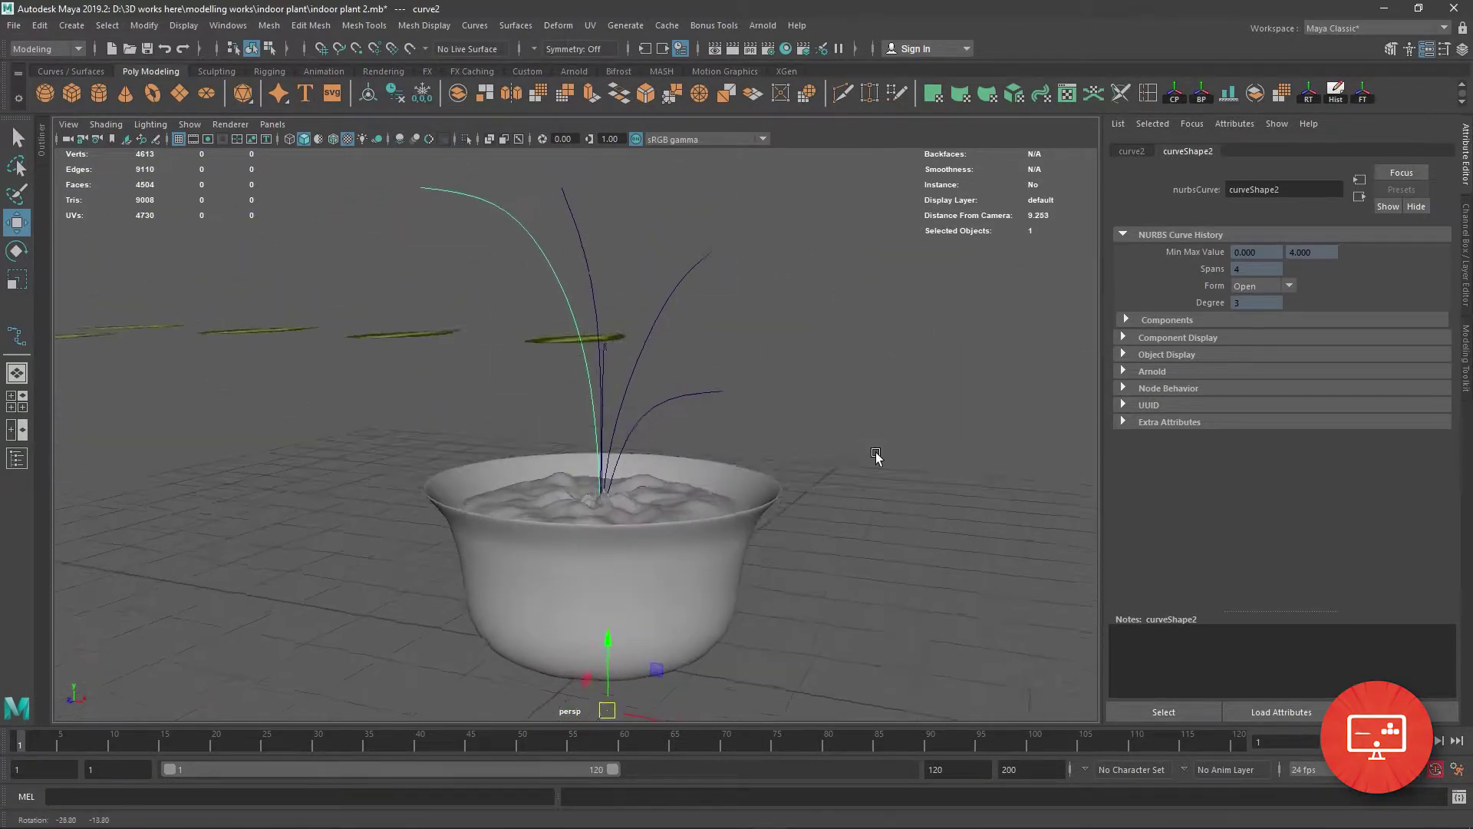
pyautogui.scroll(-3, 855, 479)
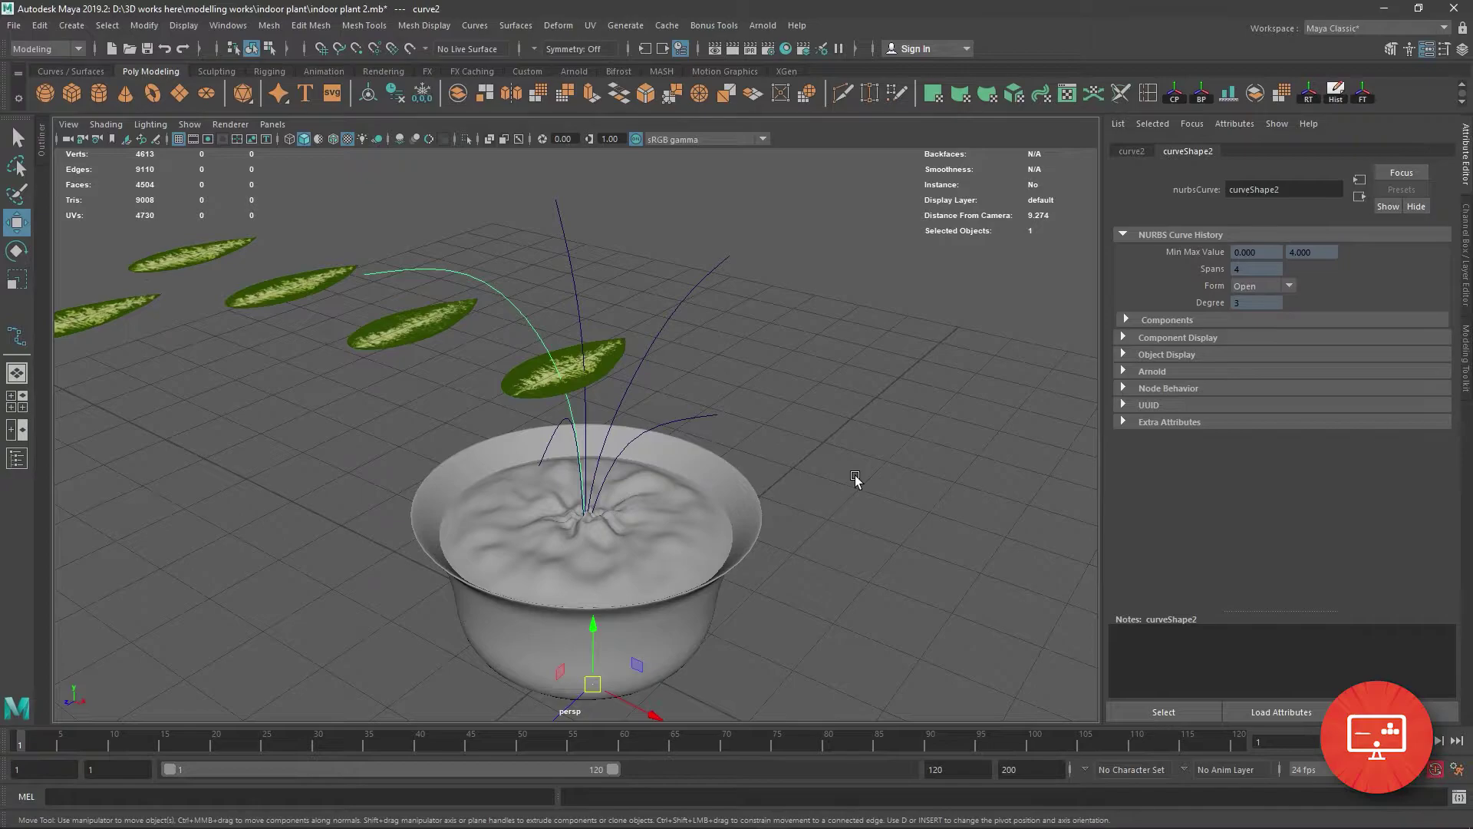
pyautogui.click(270, 26)
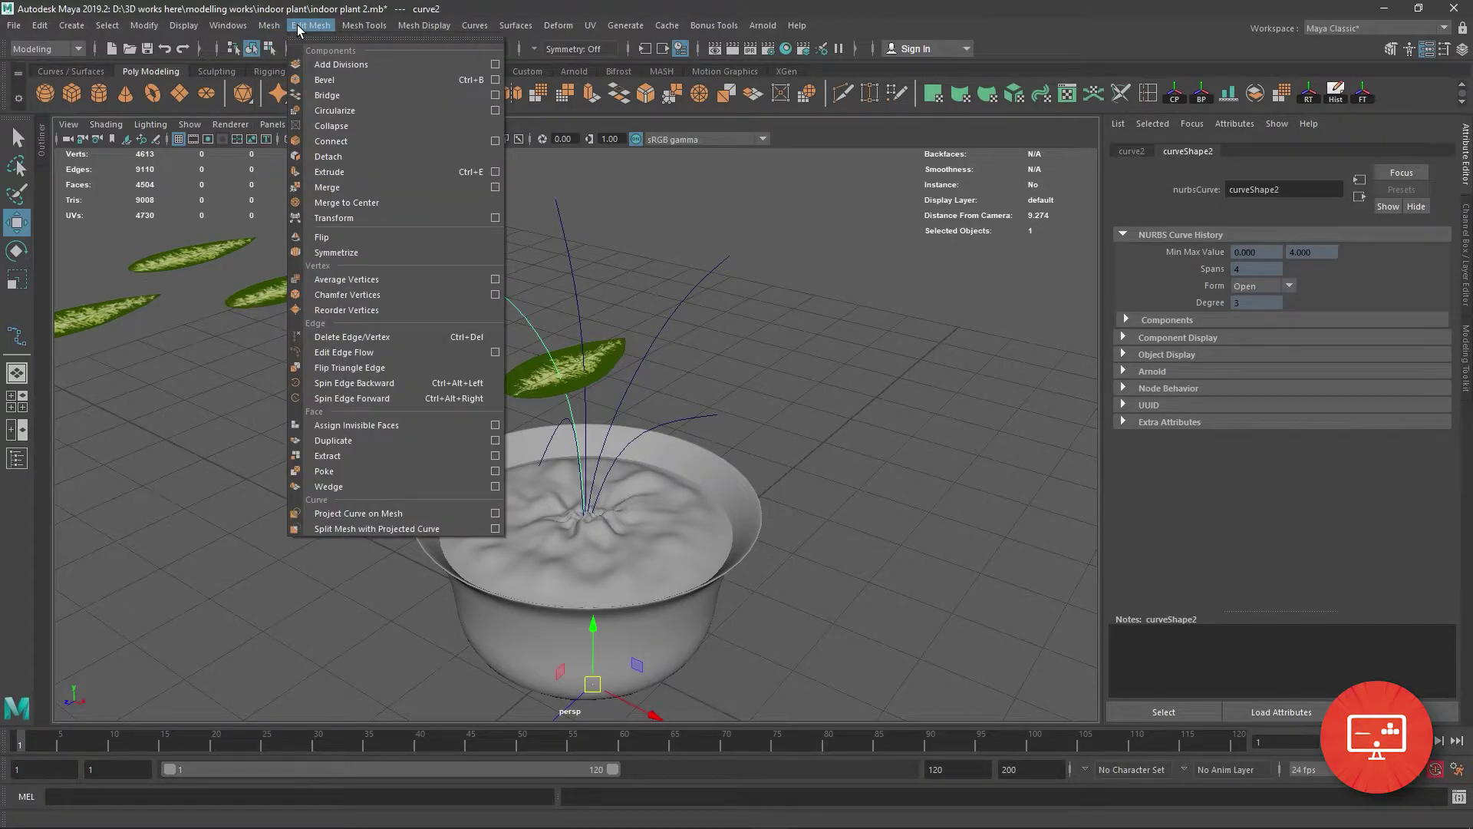
pyautogui.click(561, 403)
pyautogui.press('t')
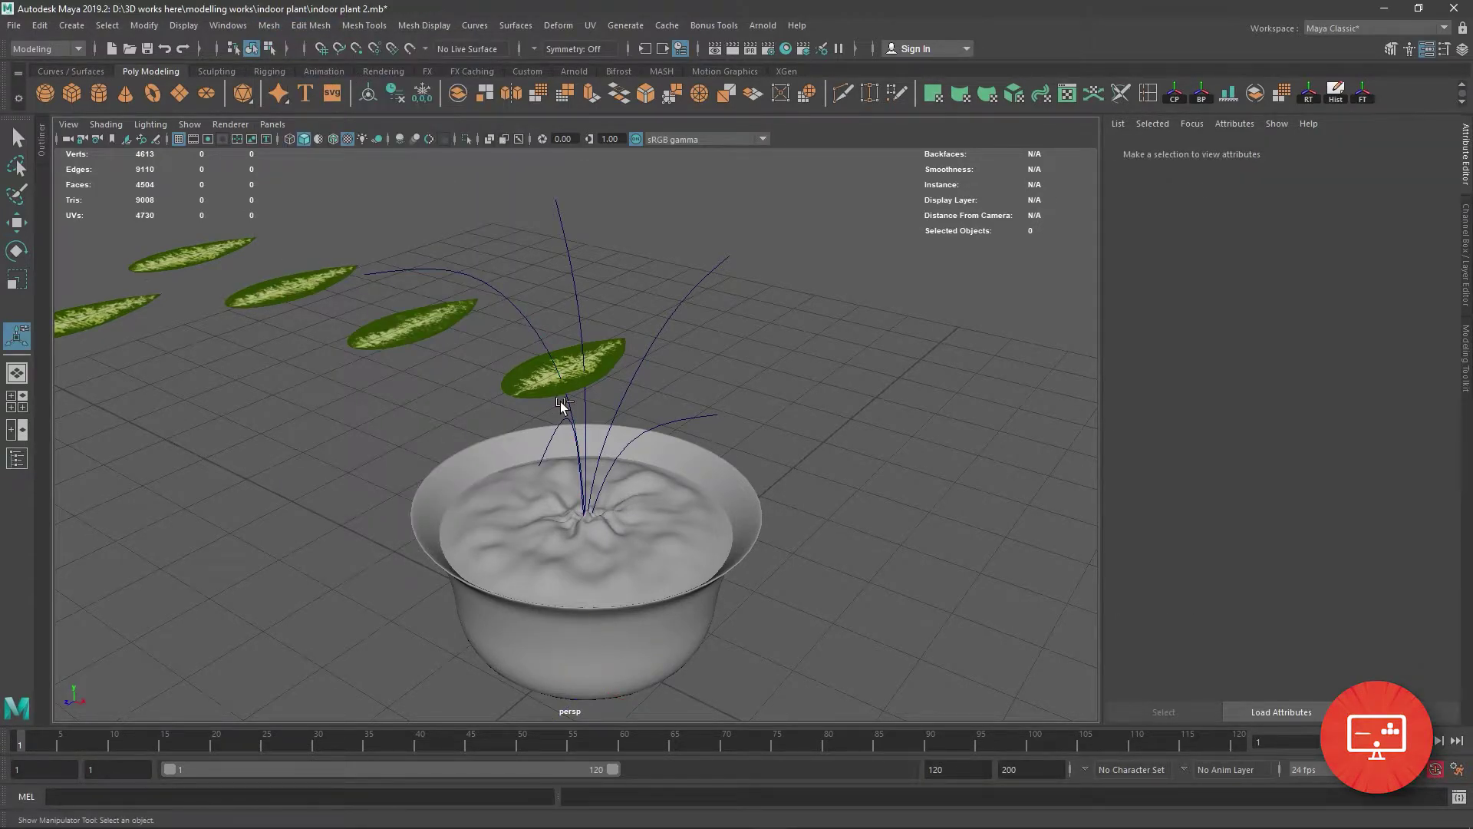
pyautogui.hotkey('ctrl', 'z')
pyautogui.click(298, 28)
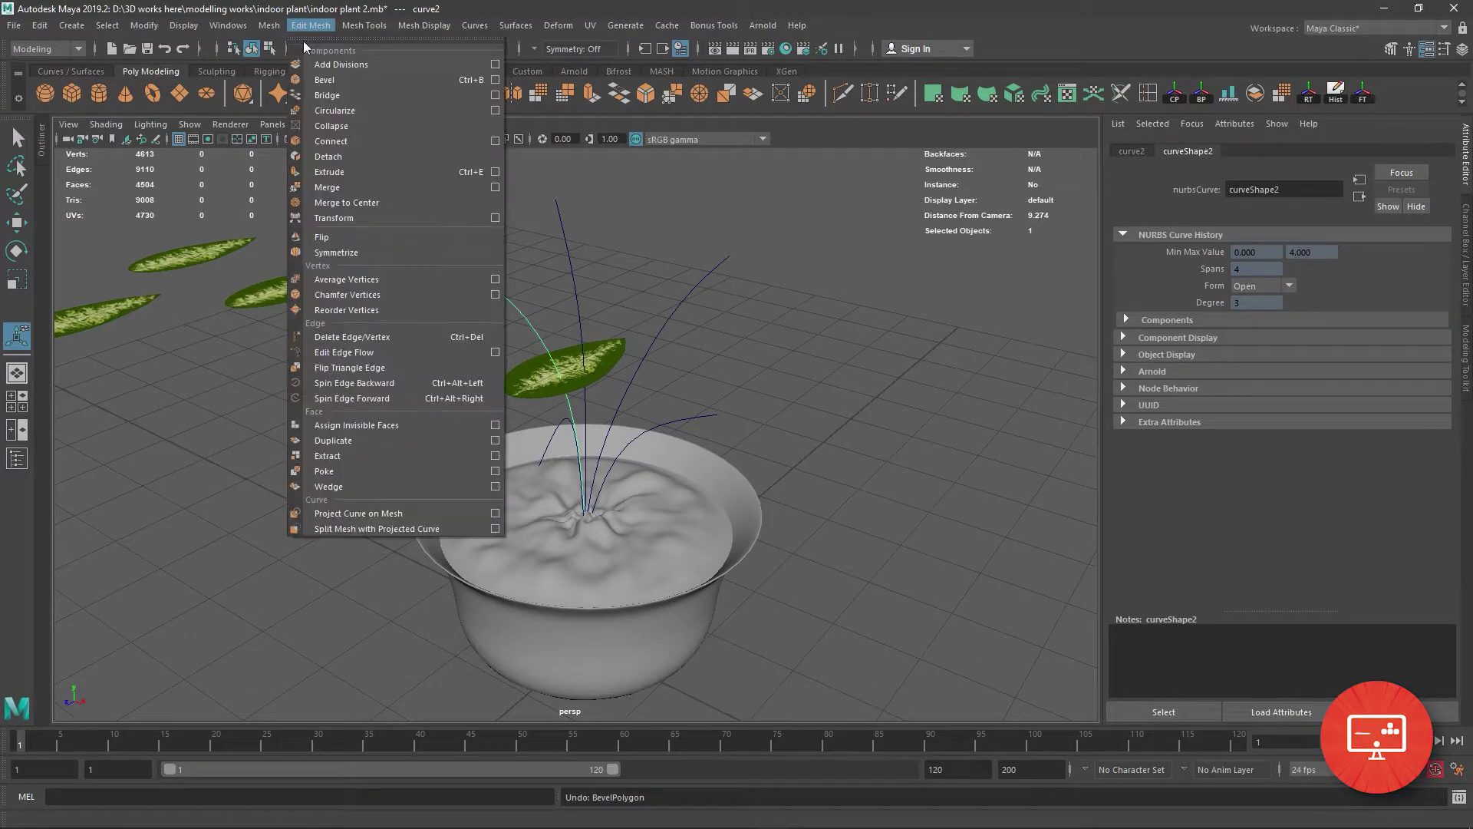
pyautogui.click(343, 167)
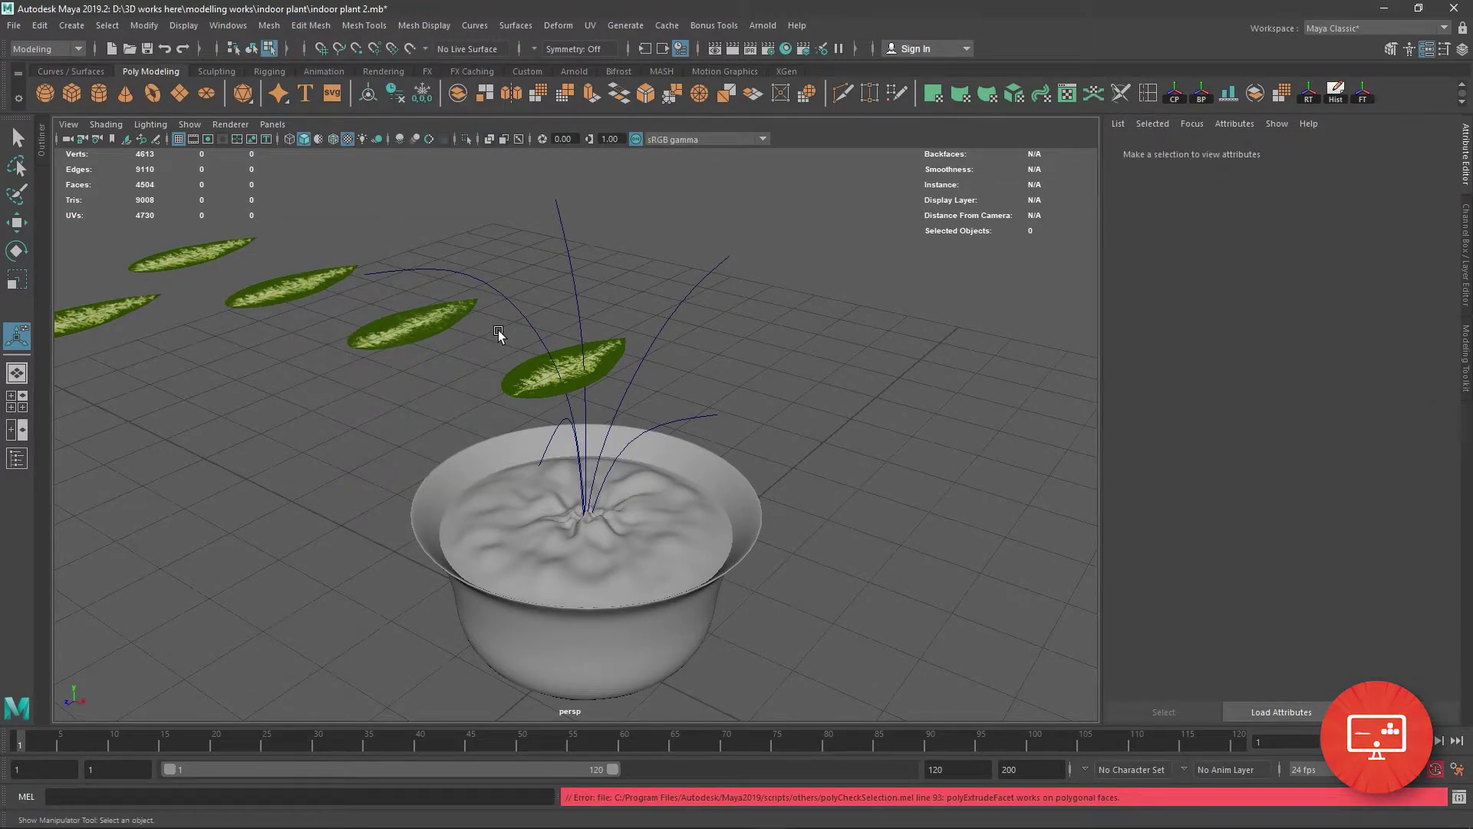
pyautogui.hotkey('ctrl', 'z')
pyautogui.click(16, 222)
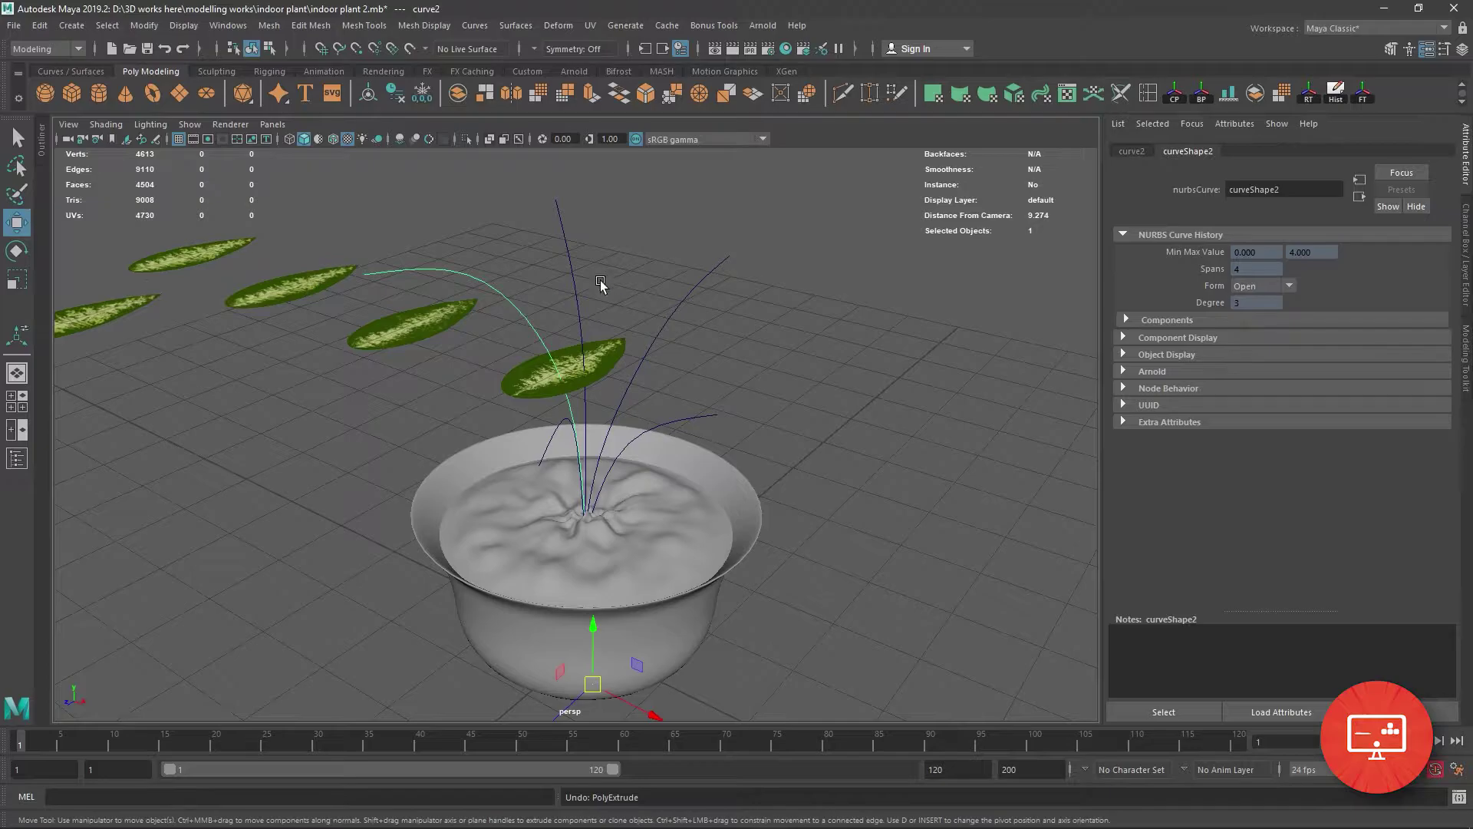
pyautogui.keyDown('alt'); pyautogui.moveTo(601, 284); pyautogui.dragTo(606, 245); pyautogui.keyUp('alt')
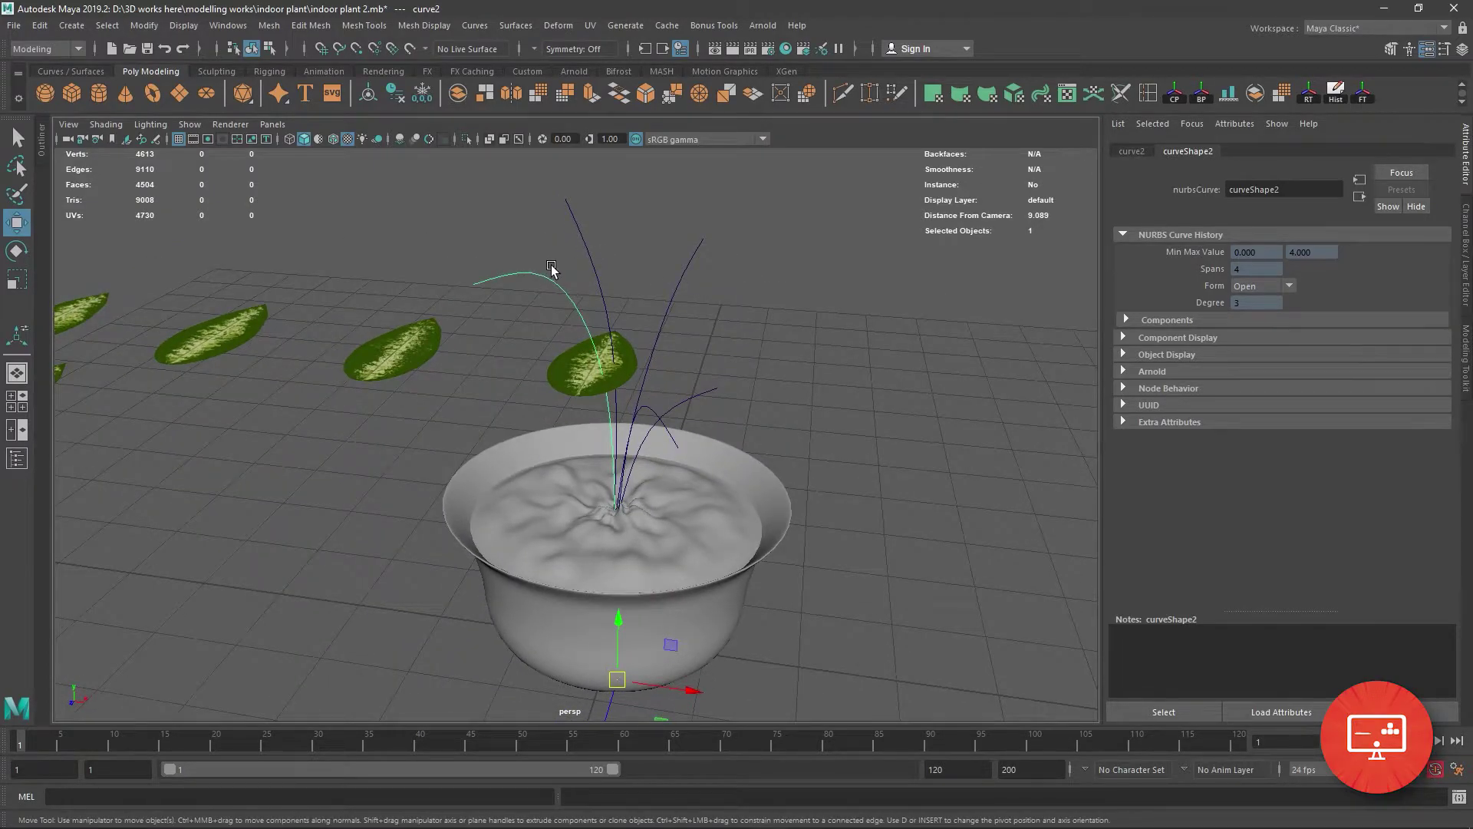
# Rotate a stem curve about 76 degrees around Y and scale it down vertically.
pyautogui.press('r')
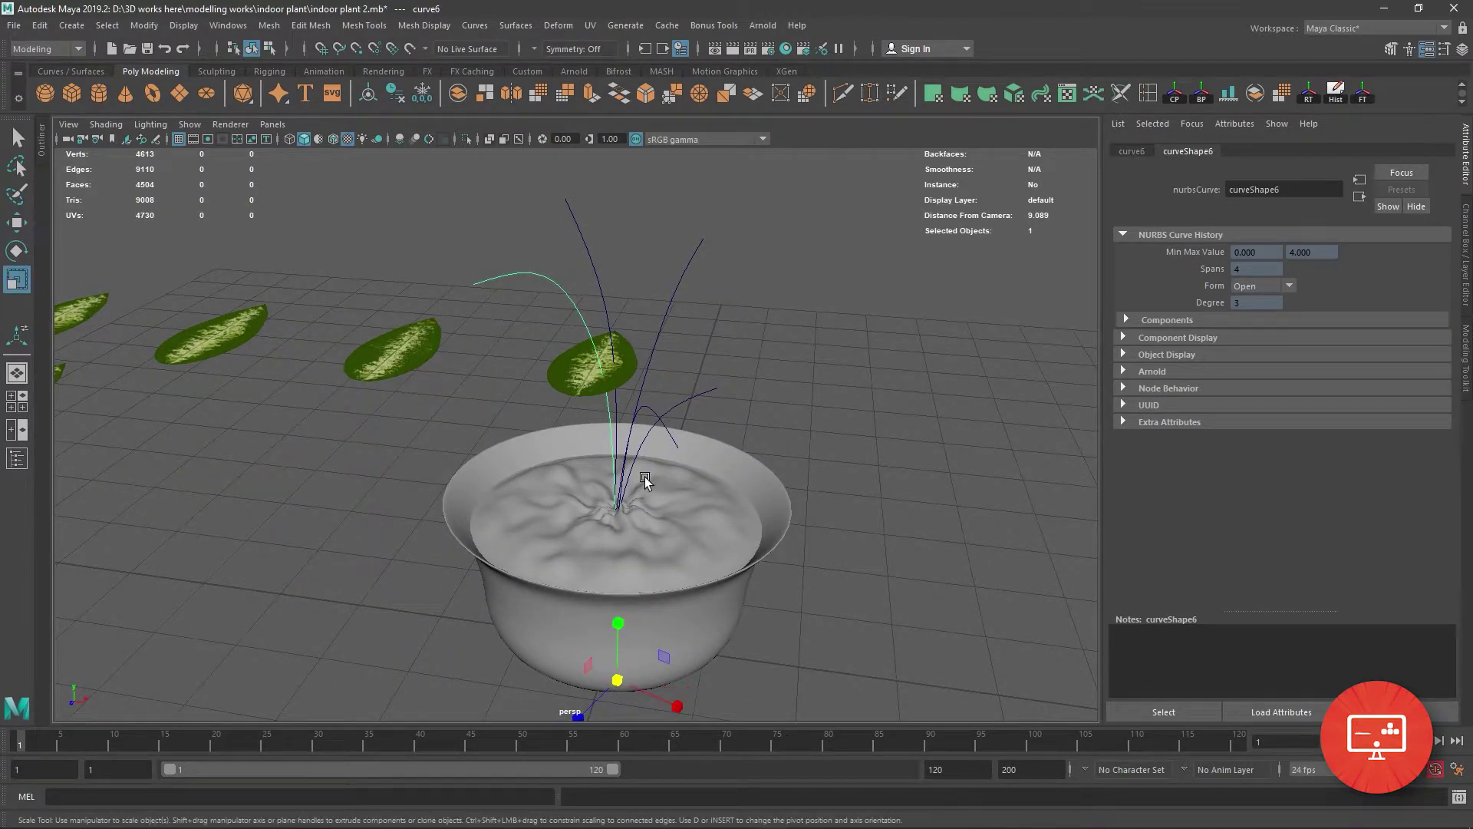
pyautogui.keyDown('alt'); pyautogui.moveTo(566, 509); pyautogui.dragTo(581, 516); pyautogui.keyUp('alt')
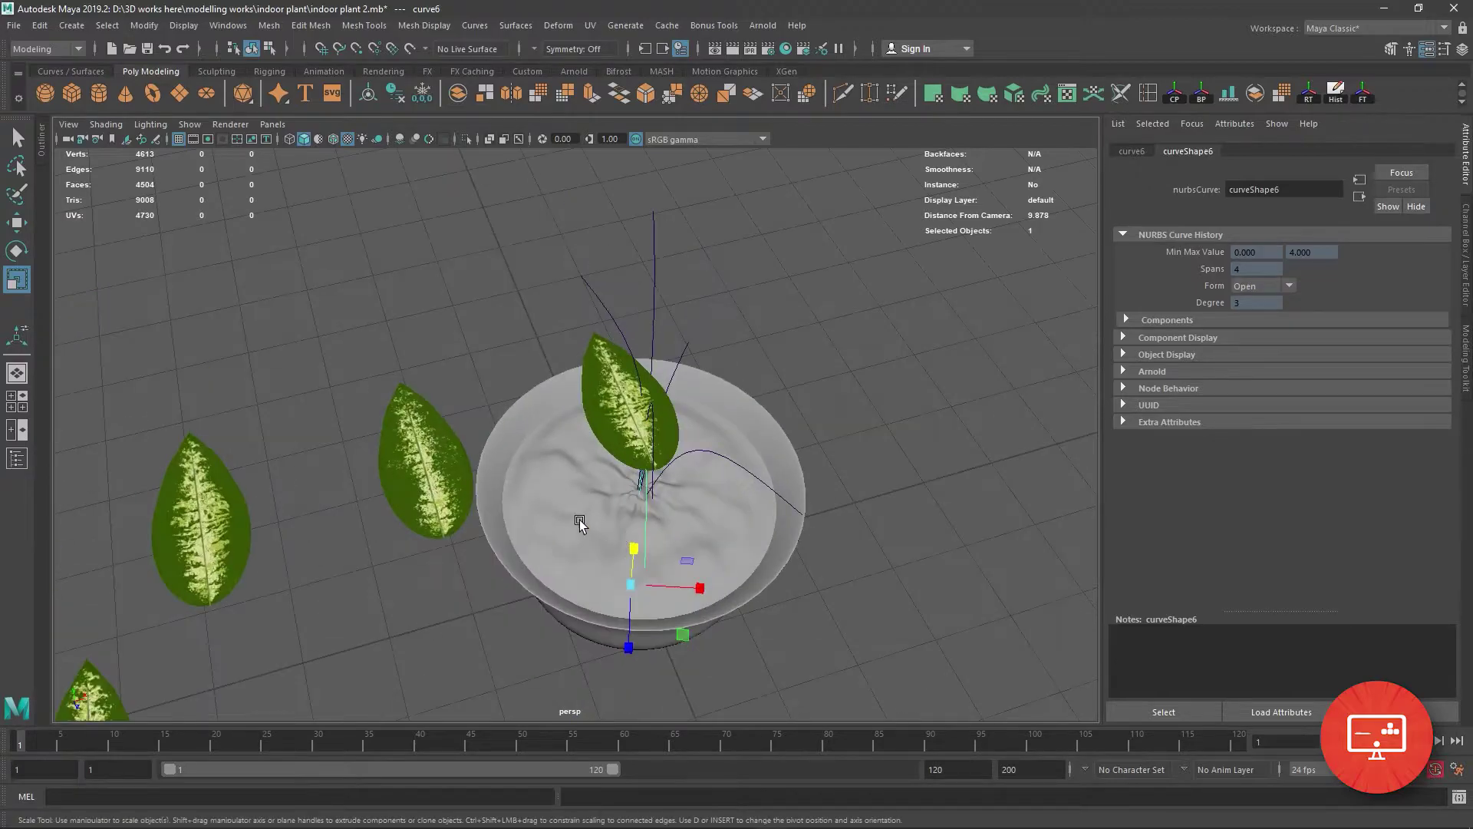
pyautogui.click(17, 252)
pyautogui.moveTo(633, 650); pyautogui.dragTo(542, 601)
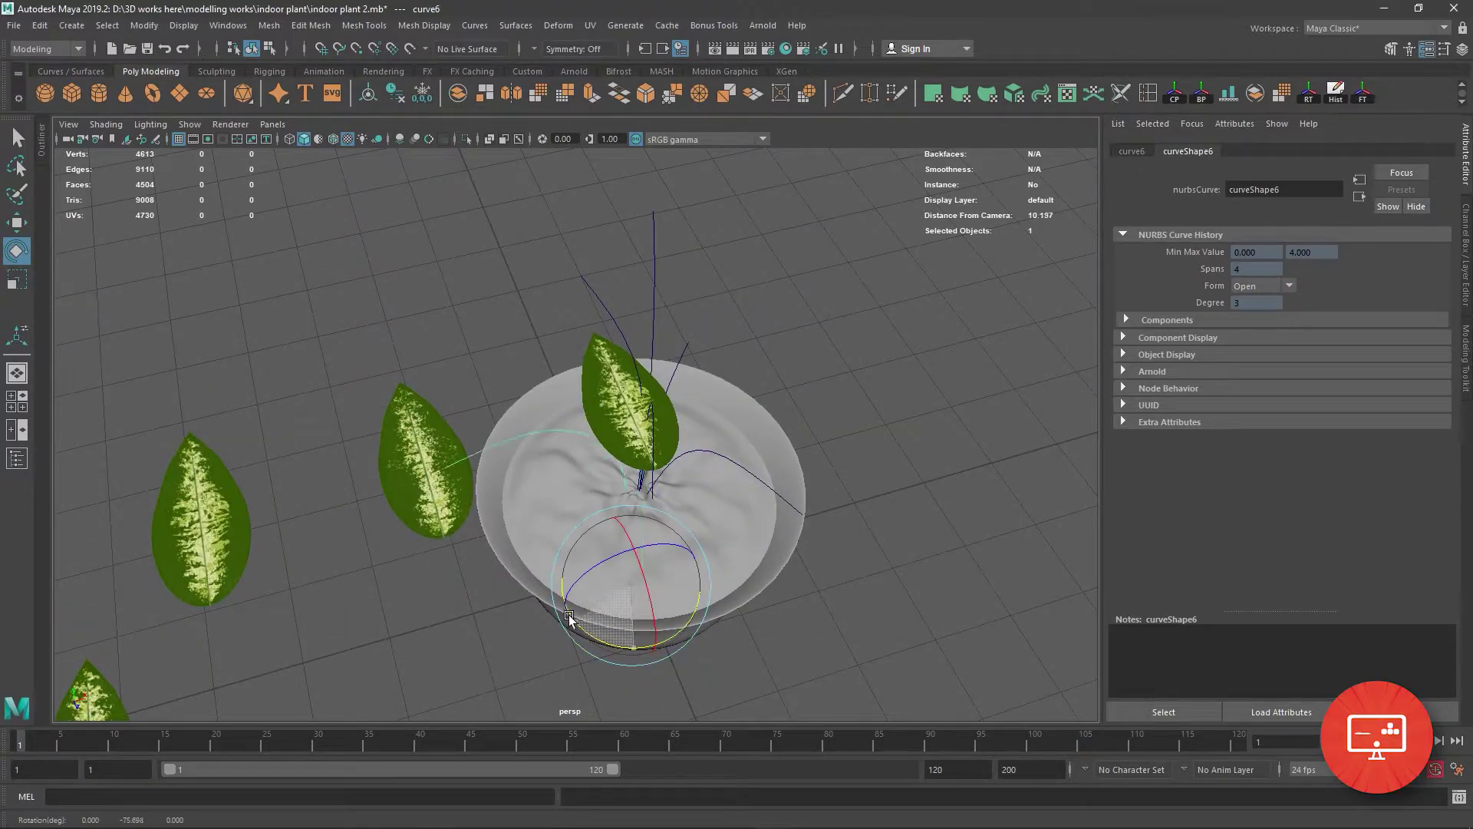
pyautogui.click(16, 280)
pyautogui.moveTo(608, 625); pyautogui.dragTo(555, 502)
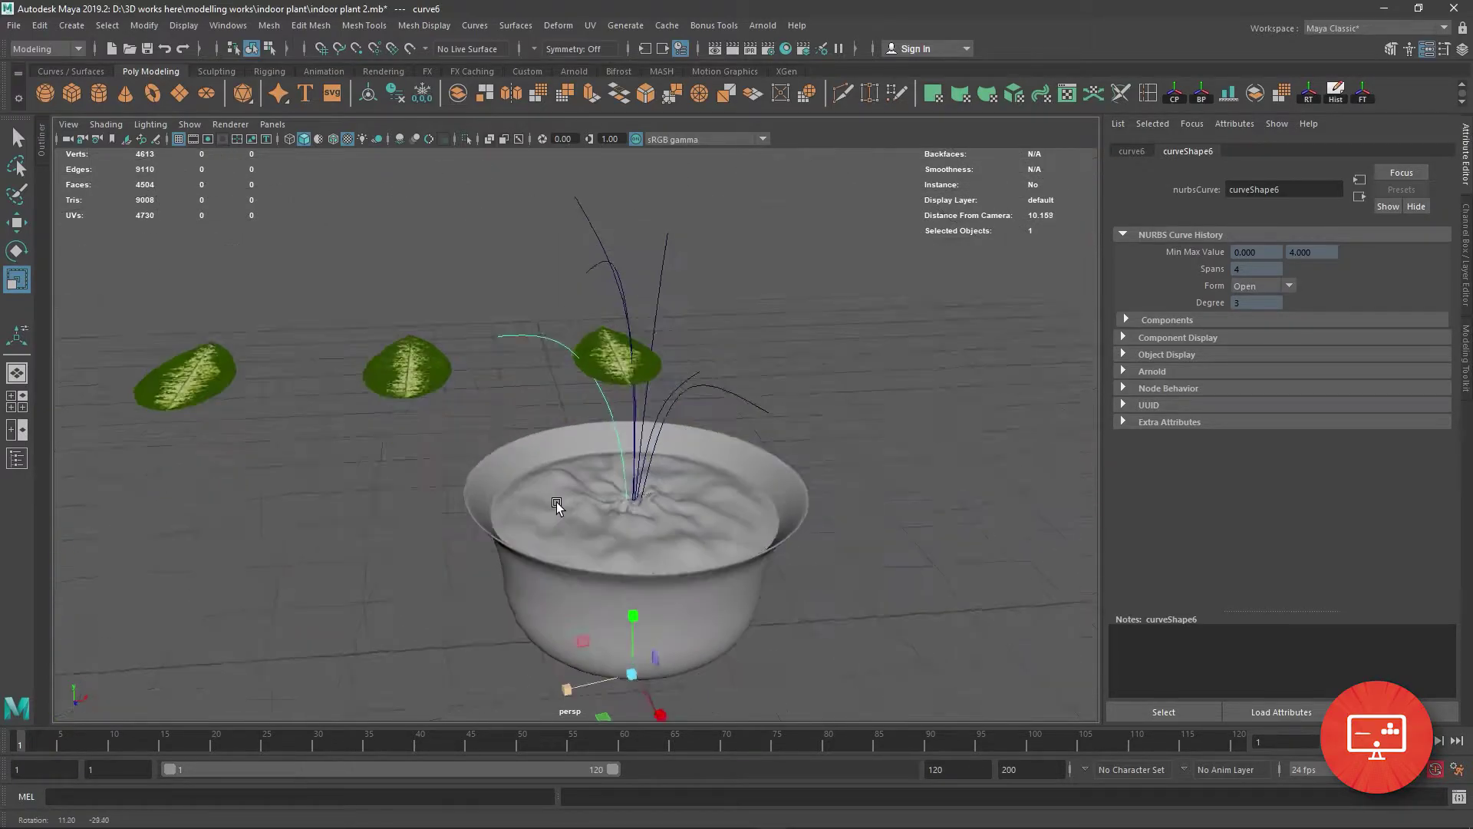
pyautogui.moveTo(623, 603); pyautogui.dragTo(632, 631)
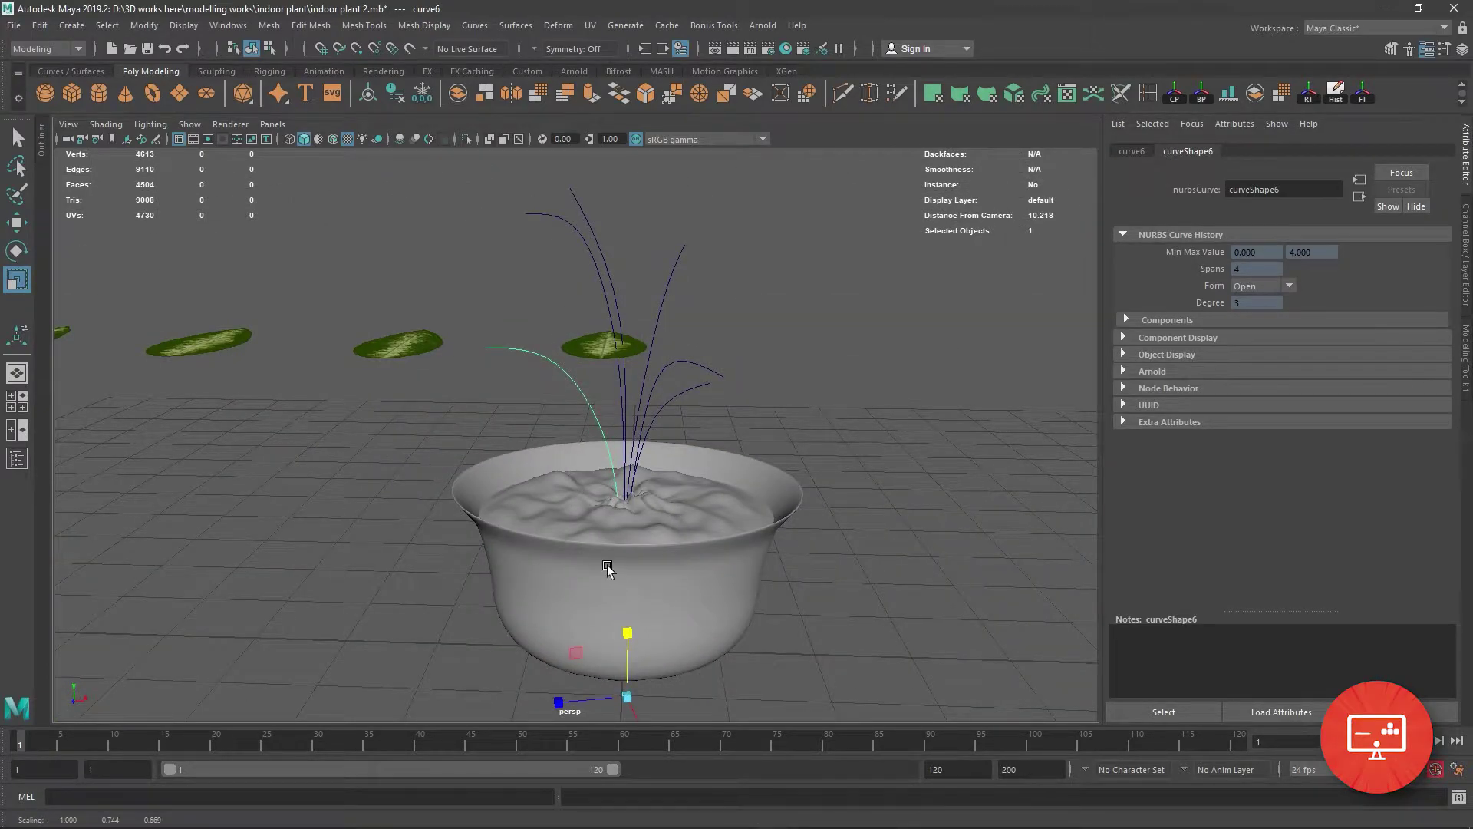
pyautogui.moveTo(606, 565)
pyautogui.keyDown('alt'); pyautogui.mouseDown()
pyautogui.moveTo(798, 606)
pyautogui.moveTo(823, 646)
pyautogui.moveTo(623, 528)
pyautogui.mouseUp(); pyautogui.keyUp('alt')
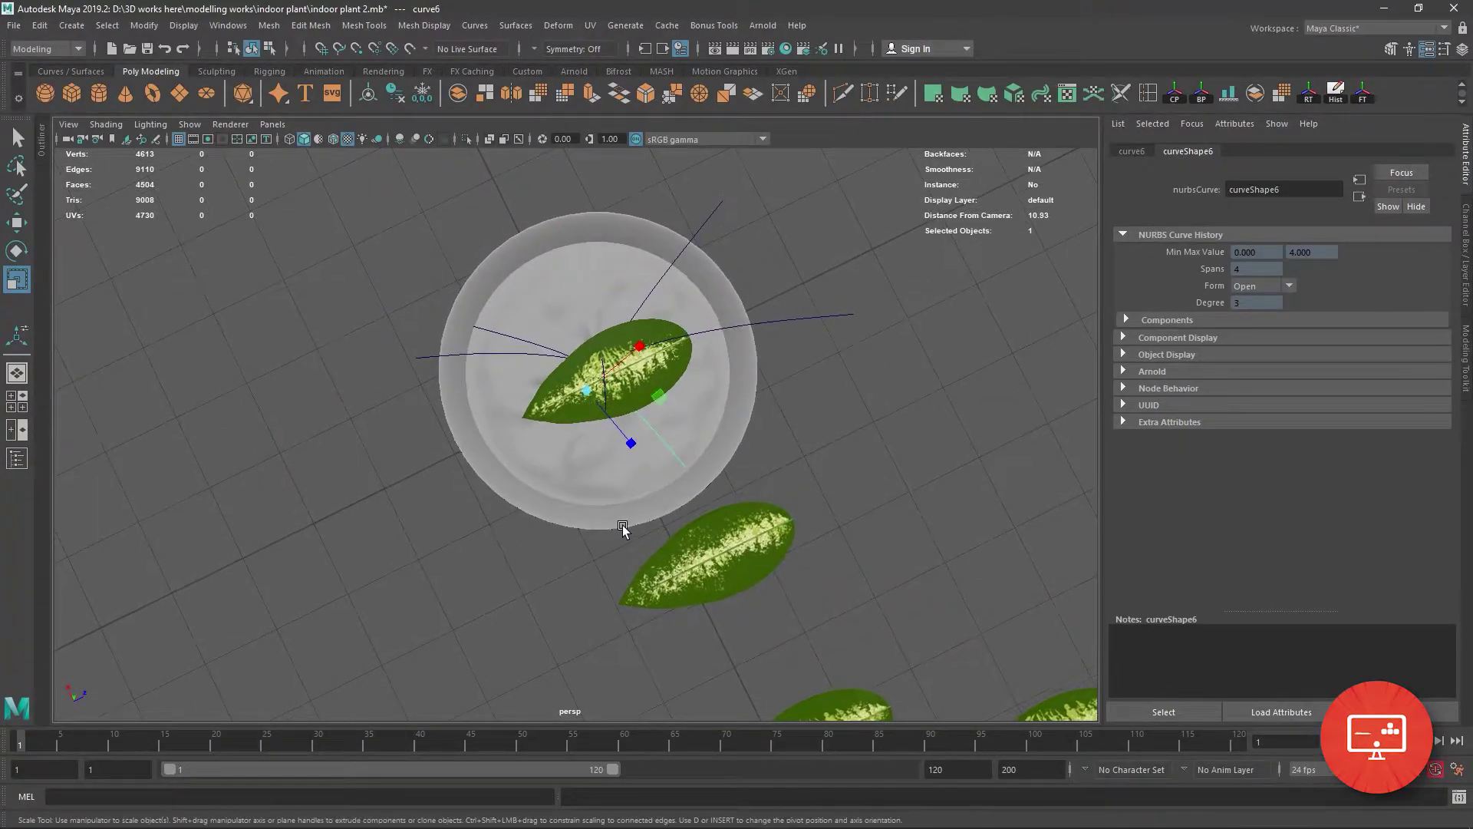
# Rotate curve5 about 23 degrees around Y and shorten it.
pyautogui.click(487, 331)
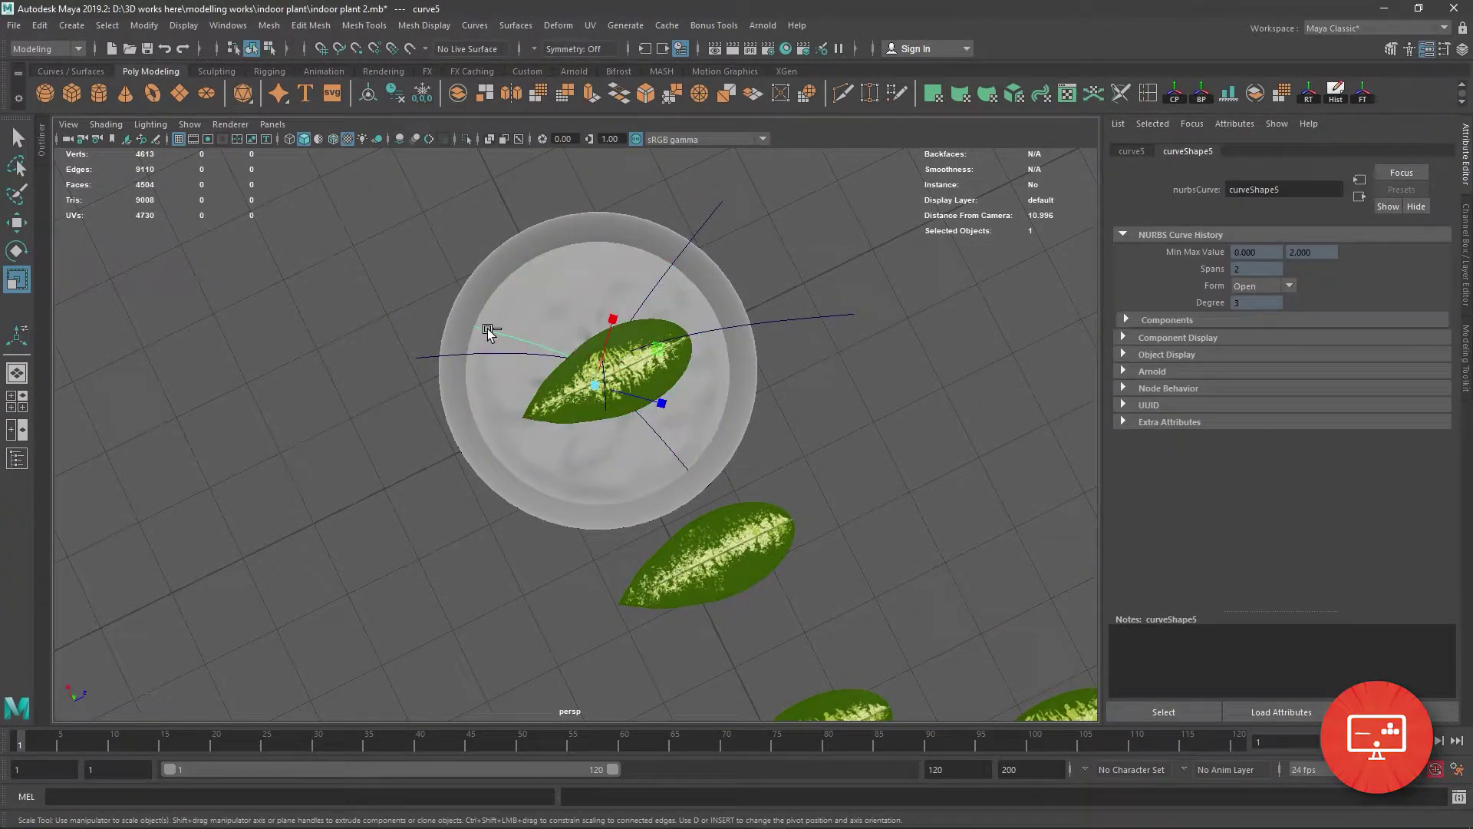
pyautogui.press('e')
pyautogui.moveTo(625, 444); pyautogui.dragTo(585, 450)
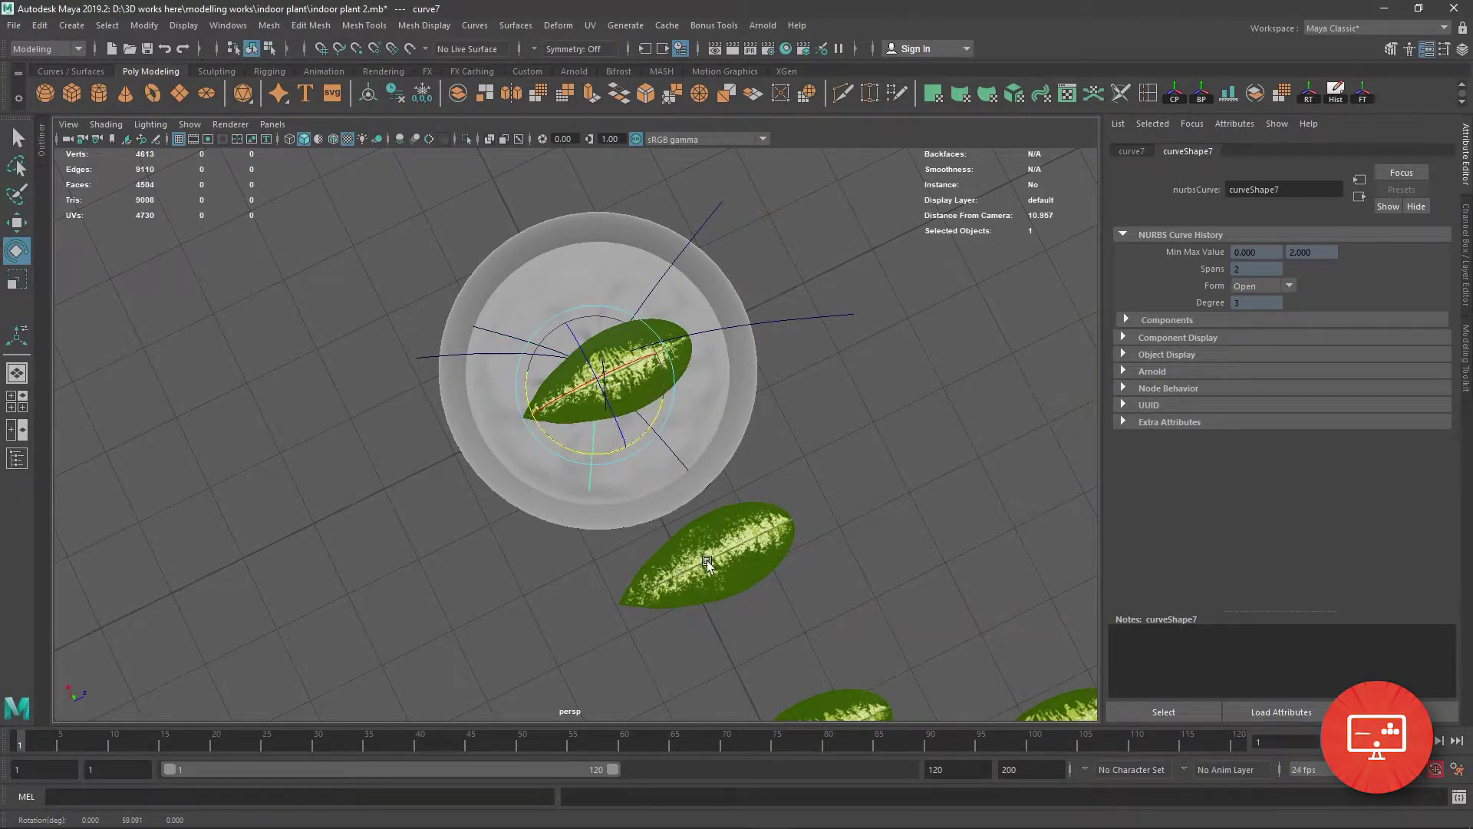
pyautogui.moveTo(907, 485)
pyautogui.keyDown('alt'); pyautogui.mouseDown()
pyautogui.moveTo(826, 437)
pyautogui.moveTo(849, 458)
pyautogui.moveTo(448, 605)
pyautogui.moveTo(465, 604)
pyautogui.mouseUp(); pyautogui.keyUp('alt')
pyautogui.press('r')
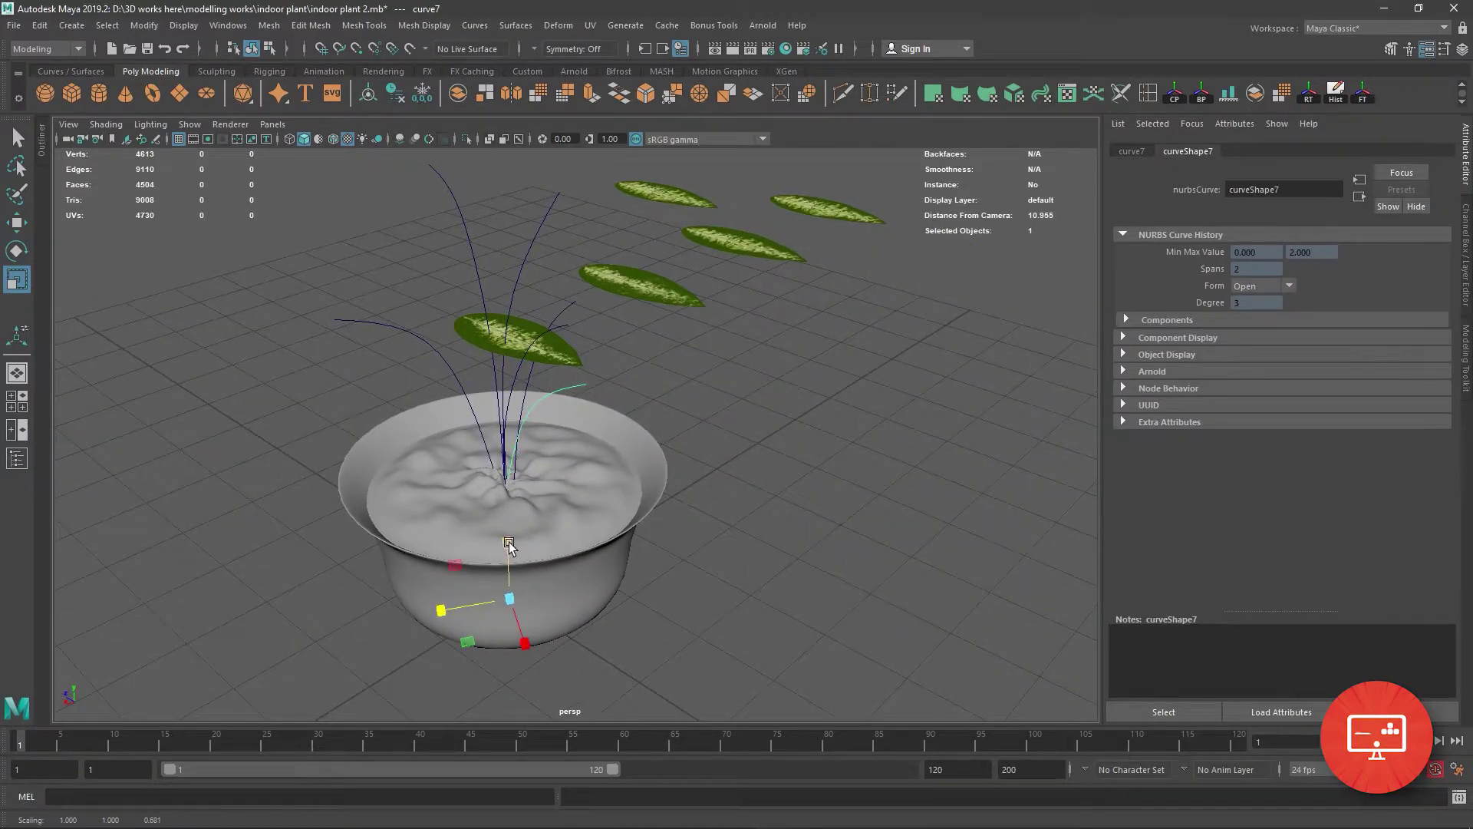
pyautogui.moveTo(509, 541)
pyautogui.mouseDown()
pyautogui.moveTo(611, 506)
pyautogui.moveTo(689, 539)
pyautogui.moveTo(682, 588)
pyautogui.moveTo(729, 594)
pyautogui.mouseUp()
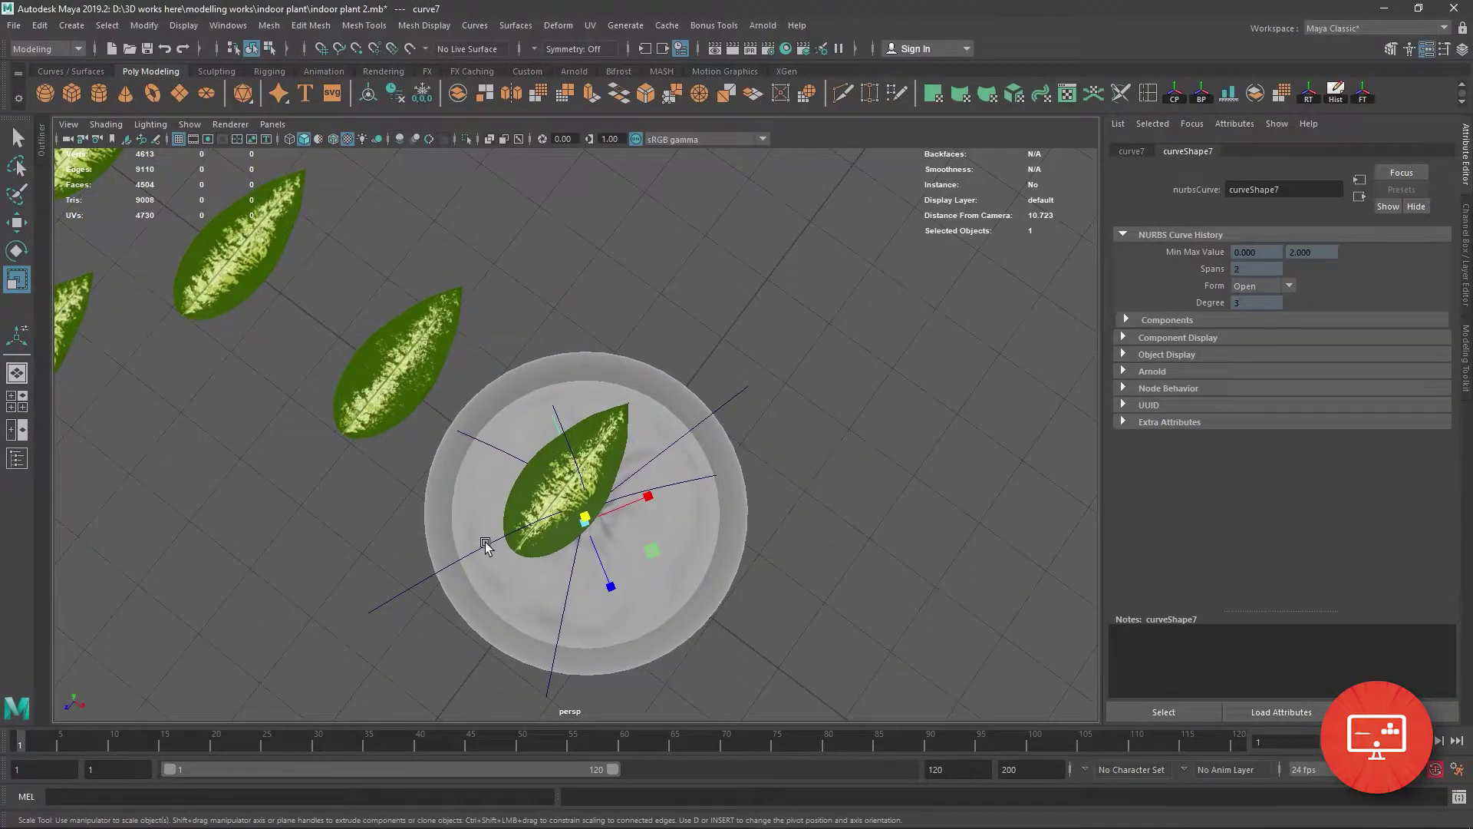
# Rotate curve8 about 47 degrees around Y and squash it vertically.
pyautogui.click(485, 542)
pyautogui.press('e')
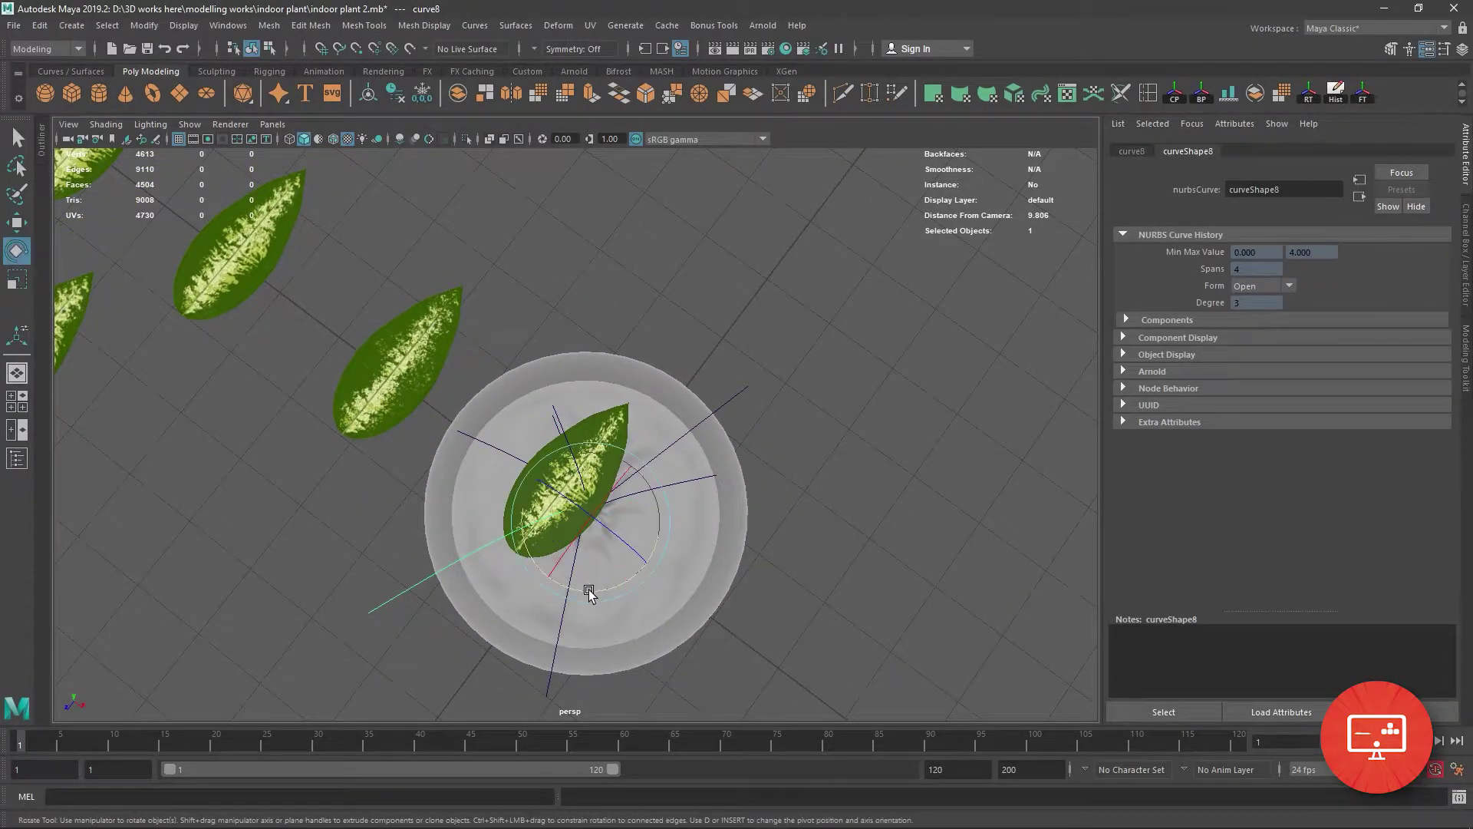
pyautogui.moveTo(585, 588)
pyautogui.mouseDown()
pyautogui.moveTo(699, 572)
pyautogui.moveTo(677, 472)
pyautogui.moveTo(716, 477)
pyautogui.mouseUp()
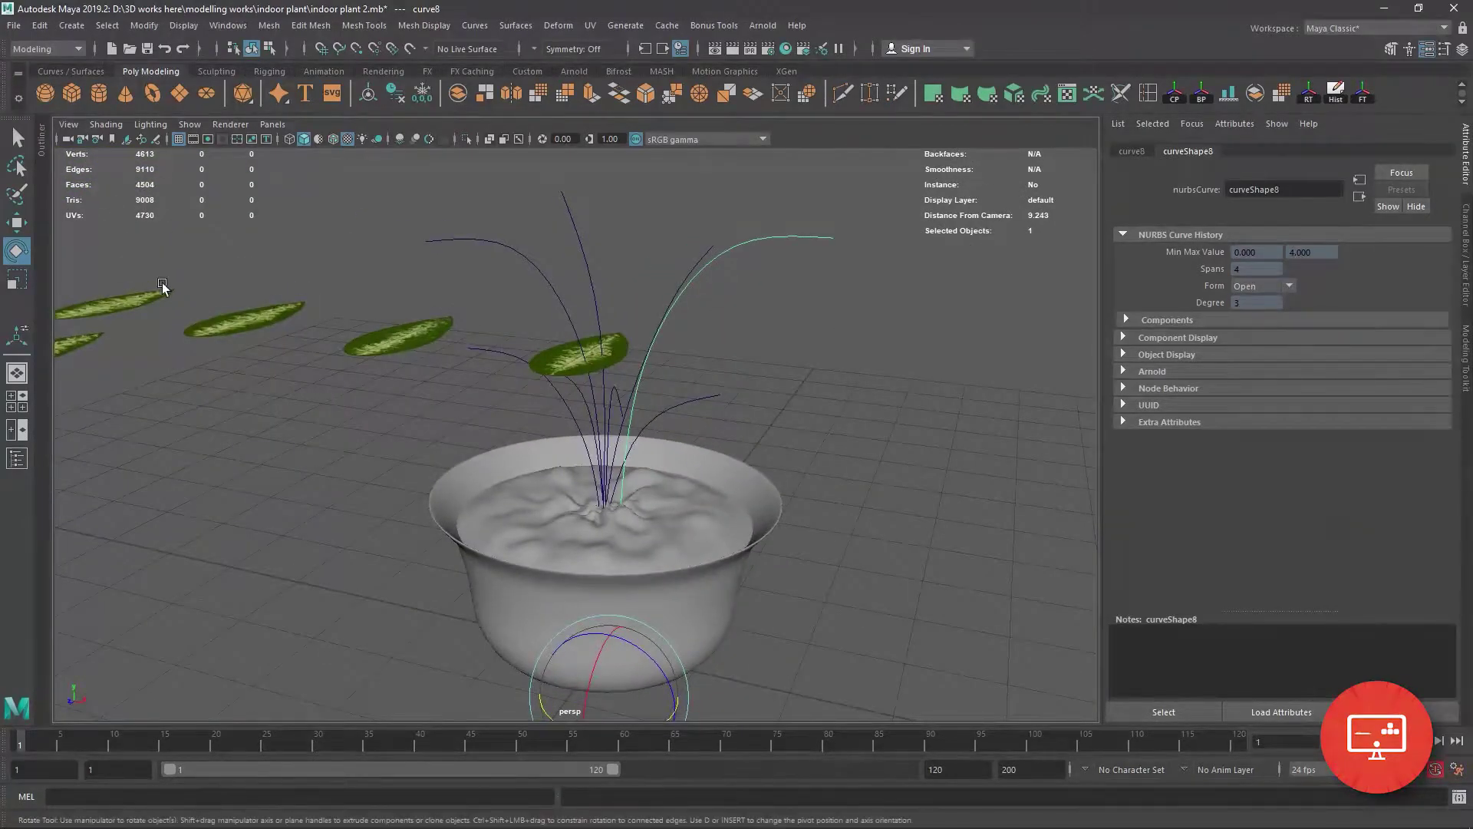
pyautogui.click(17, 280)
pyautogui.moveTo(611, 630)
pyautogui.mouseDown()
pyautogui.moveTo(613, 647)
pyautogui.moveTo(609, 606)
pyautogui.moveTo(664, 589)
pyautogui.moveTo(675, 537)
pyautogui.moveTo(639, 443)
pyautogui.moveTo(585, 470)
pyautogui.moveTo(407, 426)
pyautogui.moveTo(495, 427)
pyautogui.moveTo(631, 485)
pyautogui.moveTo(640, 389)
pyautogui.mouseUp()
pyautogui.keyDown('alt'); pyautogui.moveTo(640, 390); pyautogui.dragTo(687, 452, button='right'); pyautogui.keyUp('alt')
# Move curve9 out of the pot to stand off its right side.
pyautogui.moveTo(687, 453)
pyautogui.keyDown('alt'); pyautogui.mouseDown()
pyautogui.moveTo(739, 472)
pyautogui.moveTo(635, 499)
pyautogui.moveTo(596, 431)
pyautogui.mouseUp(); pyautogui.keyUp('alt')
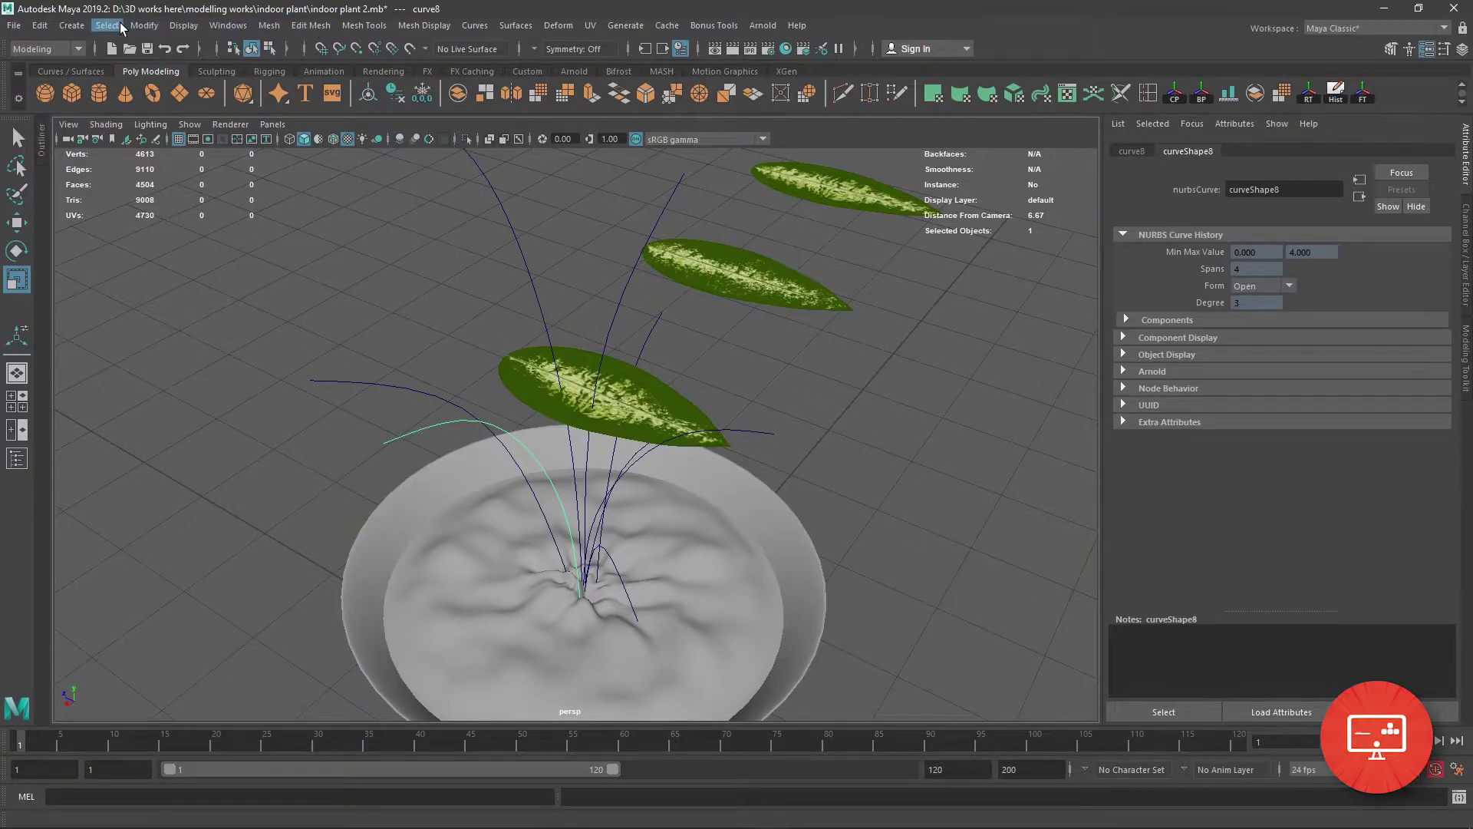
pyautogui.scroll(-4, 715, 353)
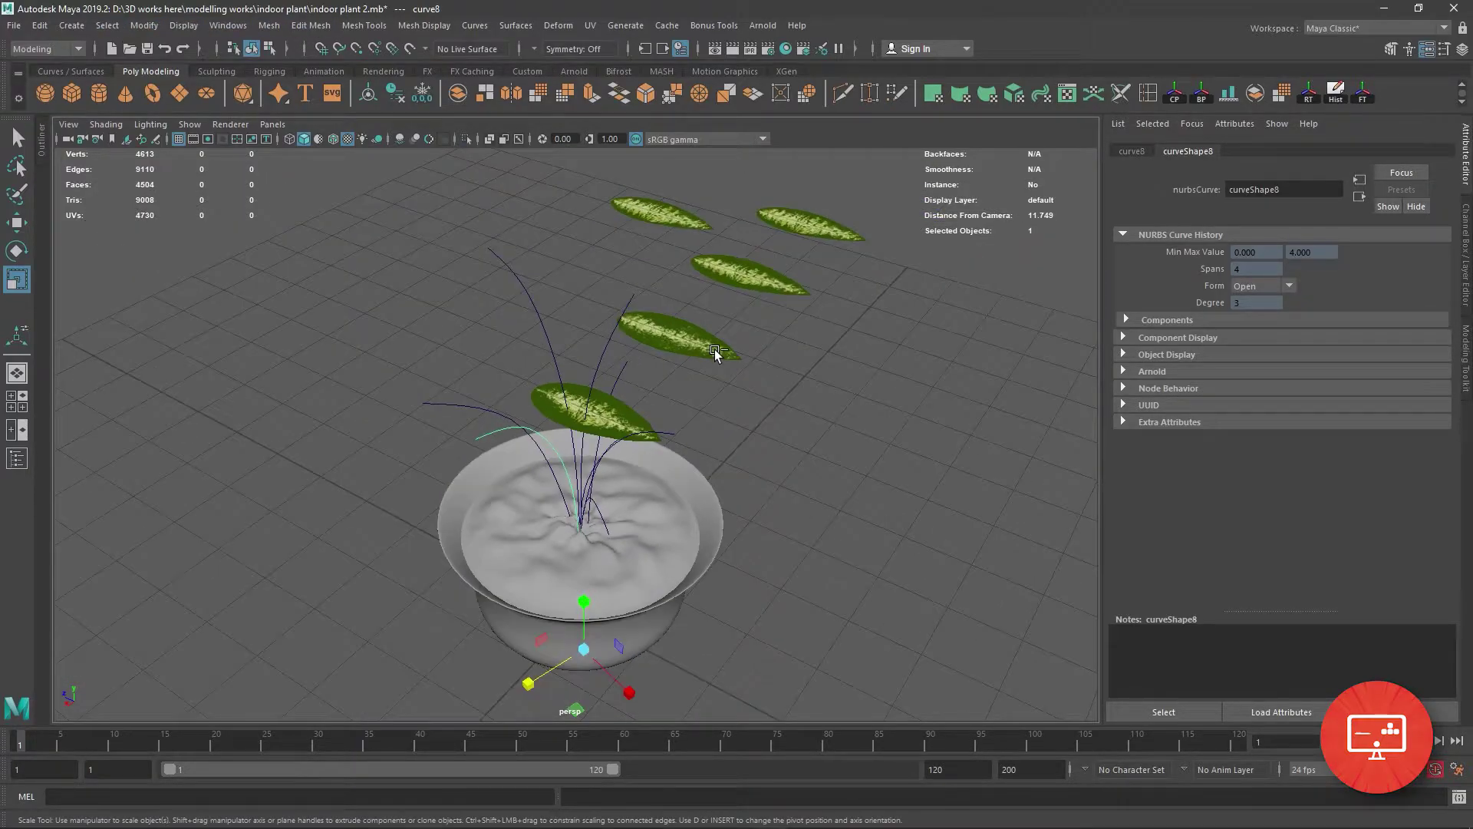
pyautogui.press('w')
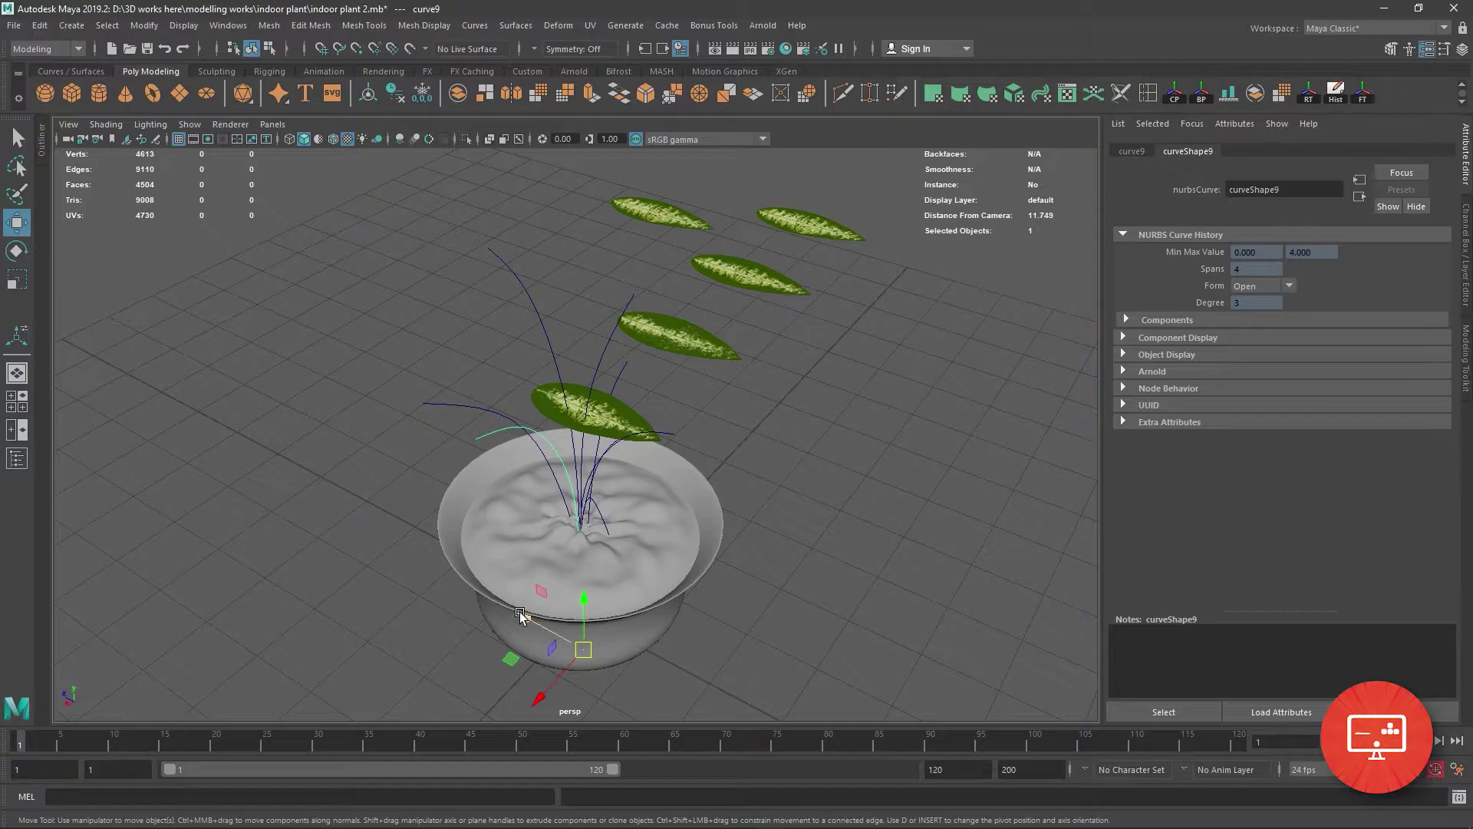
pyautogui.moveTo(519, 611); pyautogui.dragTo(717, 687)
pyautogui.keyDown('alt'); pyautogui.moveTo(717, 686); pyautogui.dragTo(667, 641, button='middle'); pyautogui.keyUp('alt')
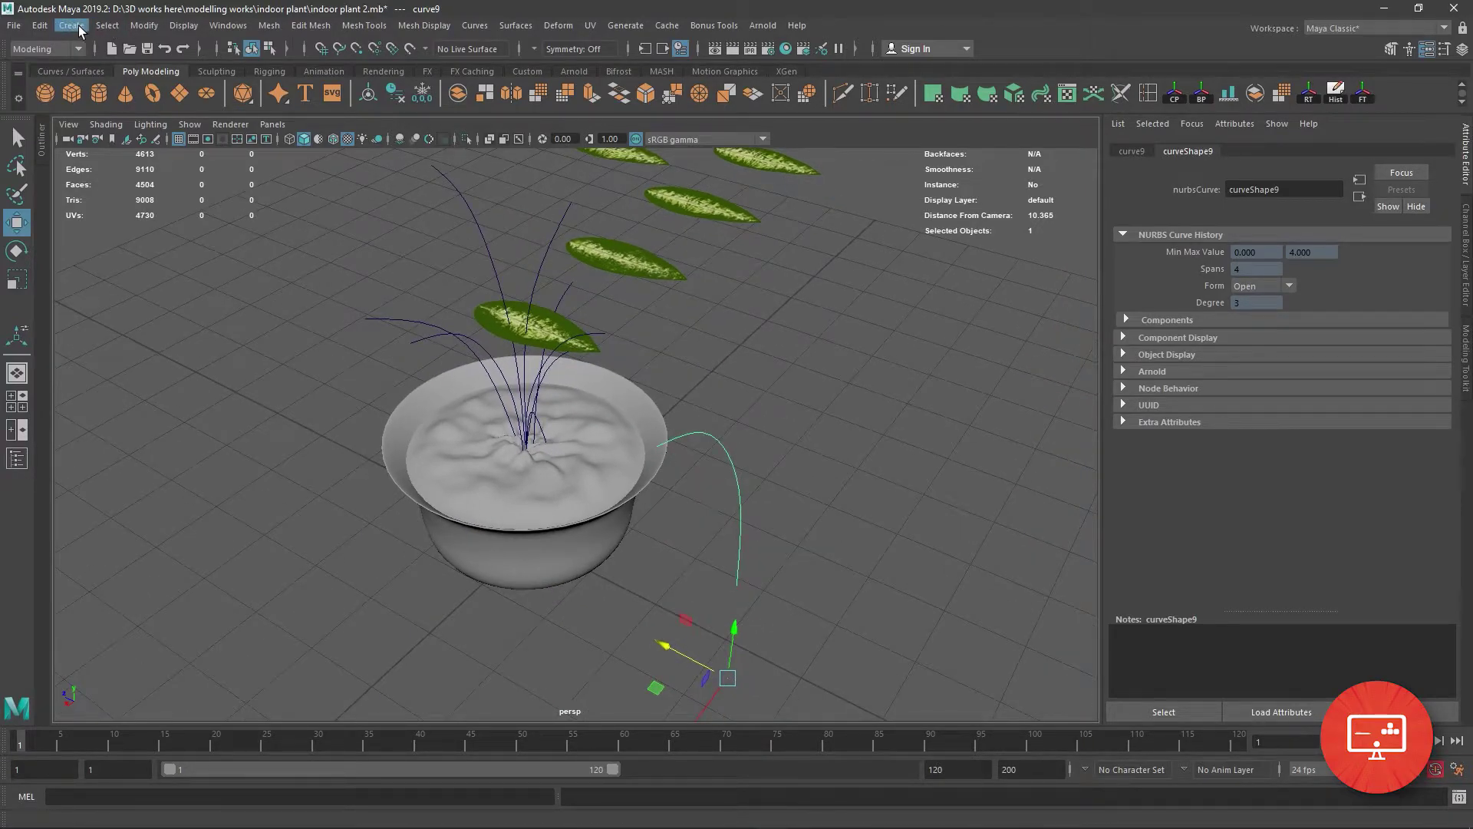
# Try converting curve9 from the Modify > Convert menu, then undo its move so it returns to the pot.
pyautogui.click(70, 26)
pyautogui.click(143, 26)
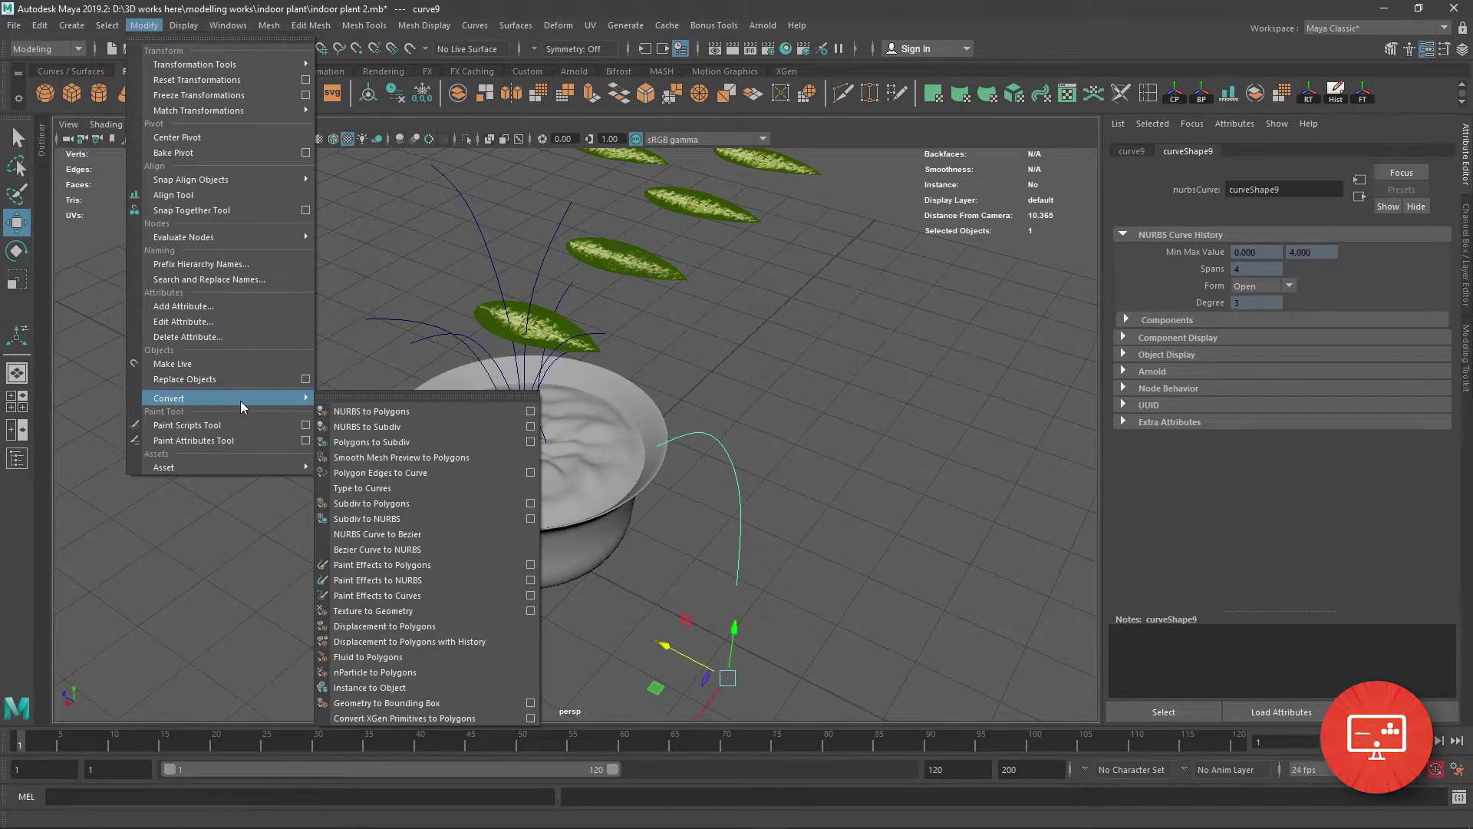
pyautogui.click(432, 416)
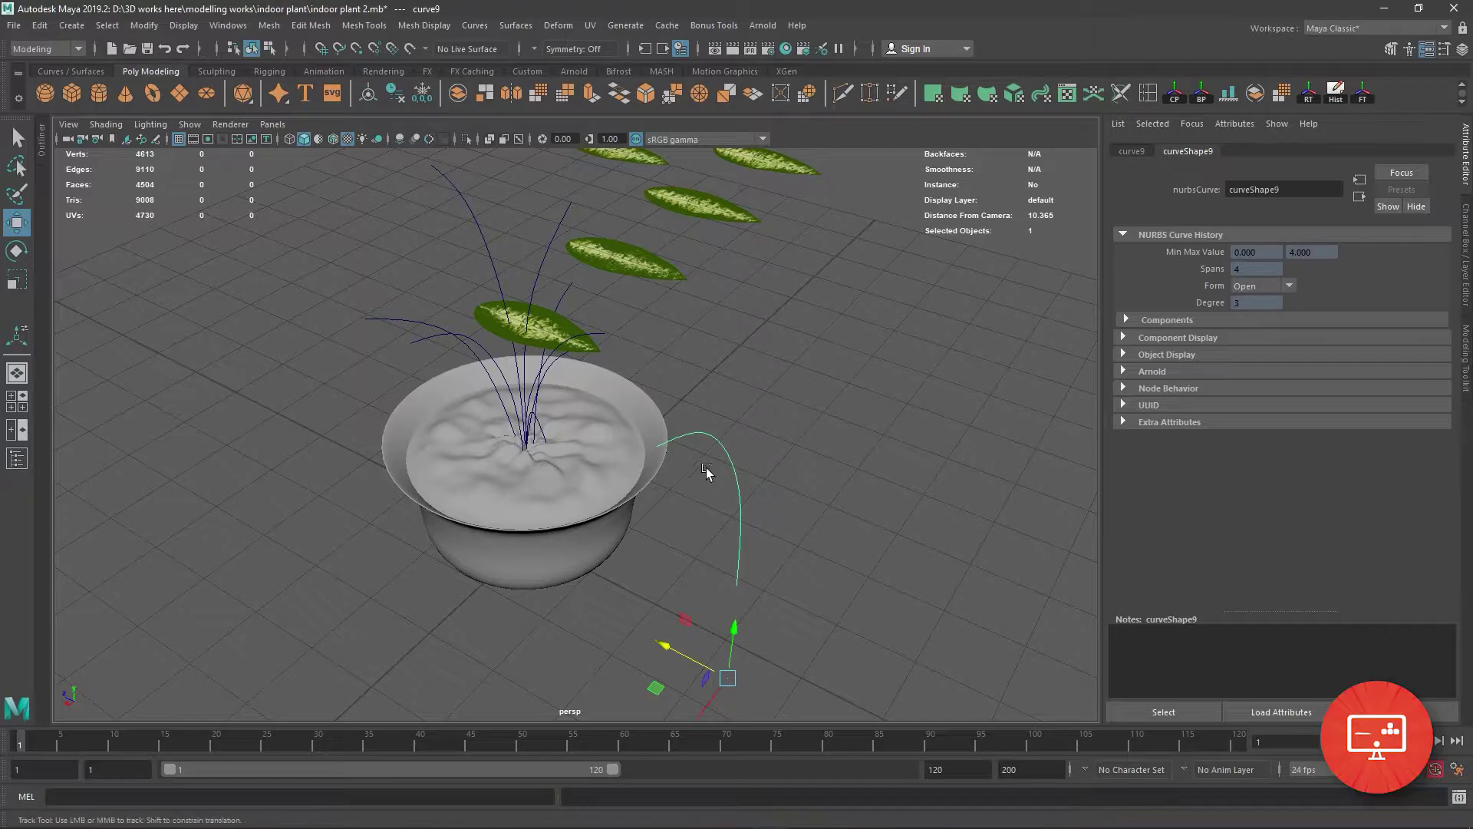
pyautogui.scroll(2, 706, 468)
pyautogui.scroll(3, 706, 467)
pyautogui.click(145, 26)
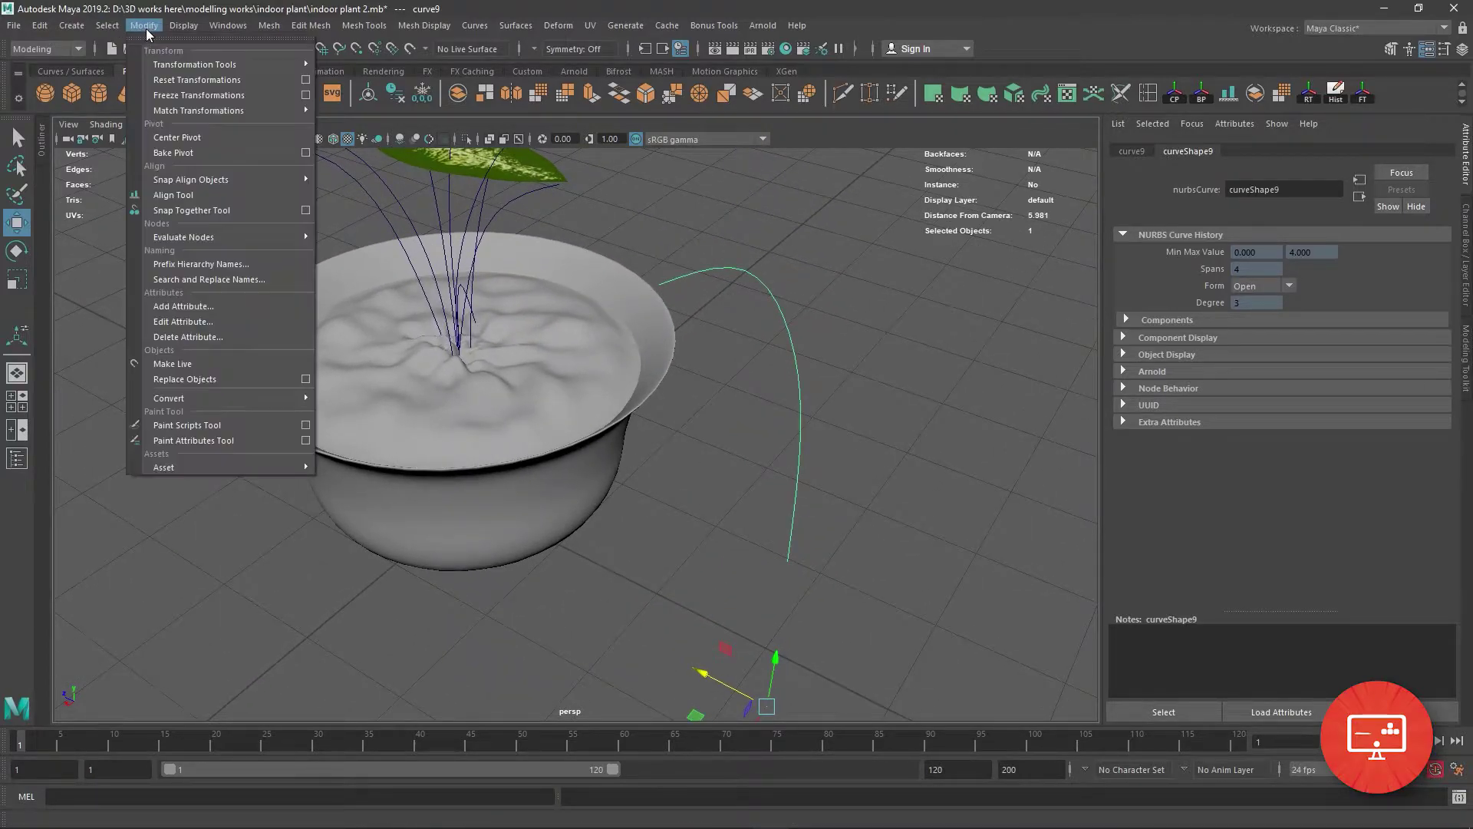
pyautogui.moveTo(168, 397)
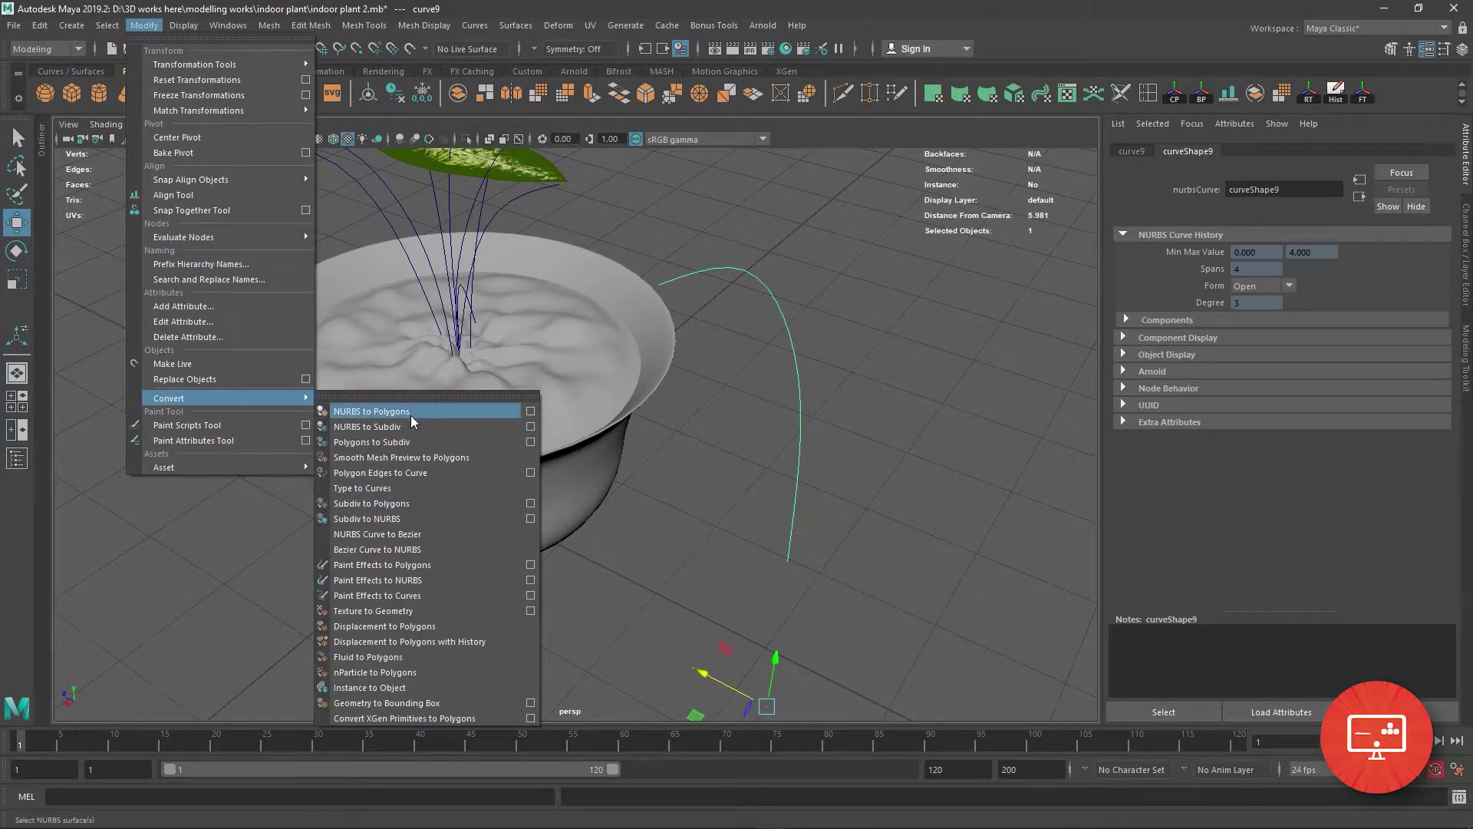
pyautogui.click(410, 425)
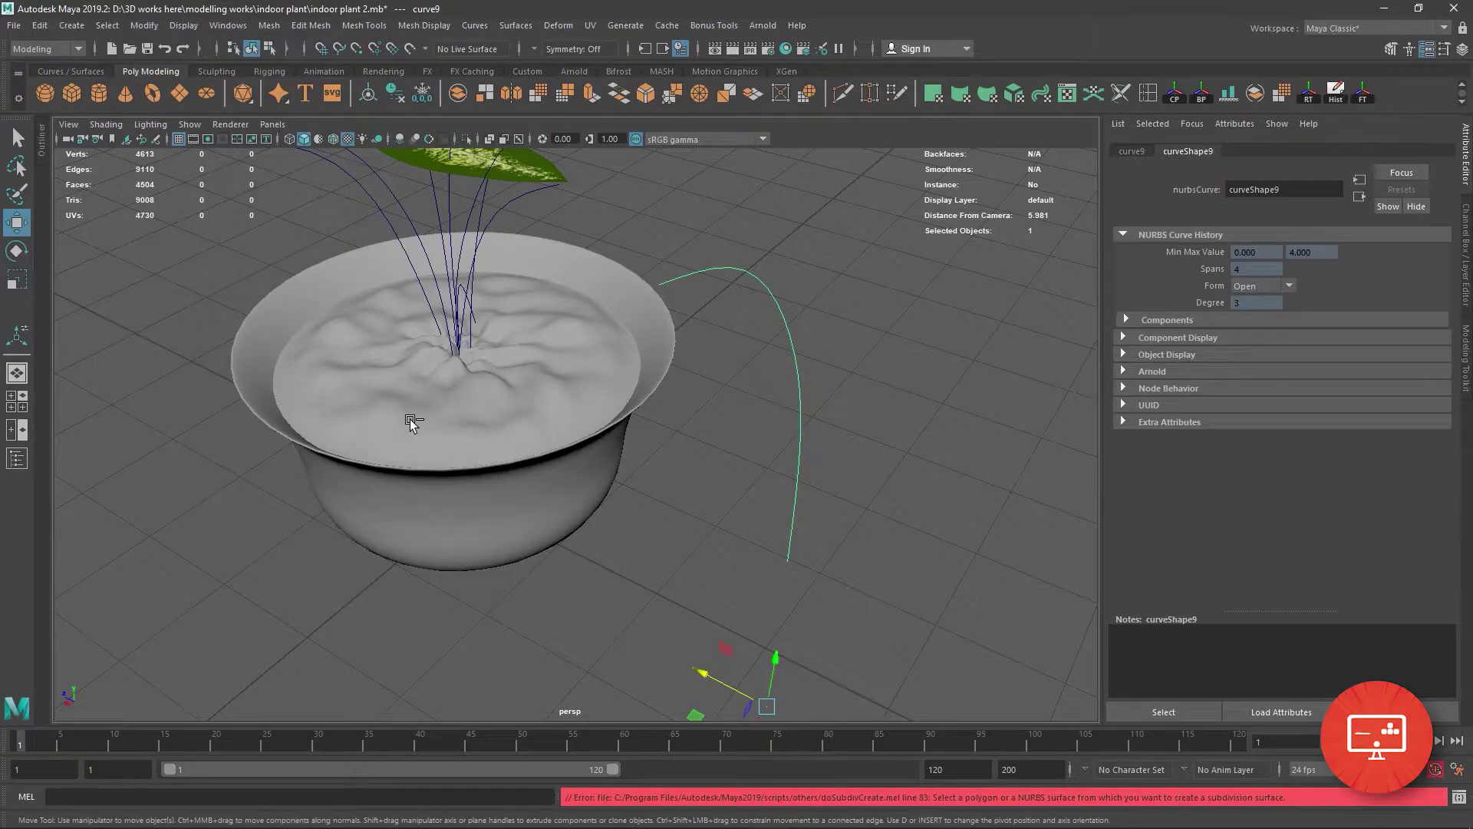
pyautogui.hotkey('ctrl', 'z')
# Set the NURBS to Polygons options to Quads with a Count of 20, apply, and close.
pyautogui.click(144, 25)
pyautogui.moveTo(218, 398)
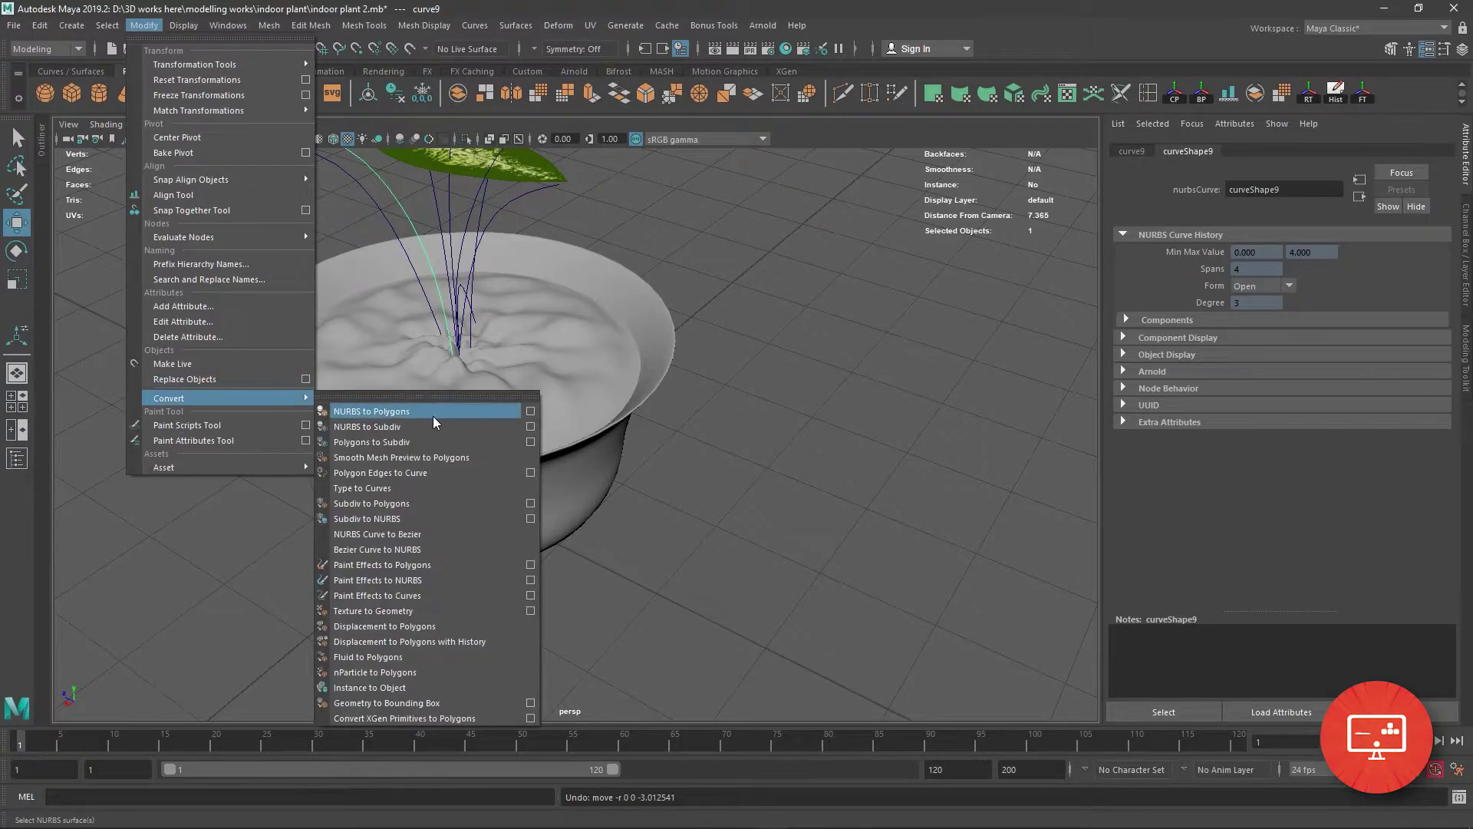
pyautogui.click(531, 412)
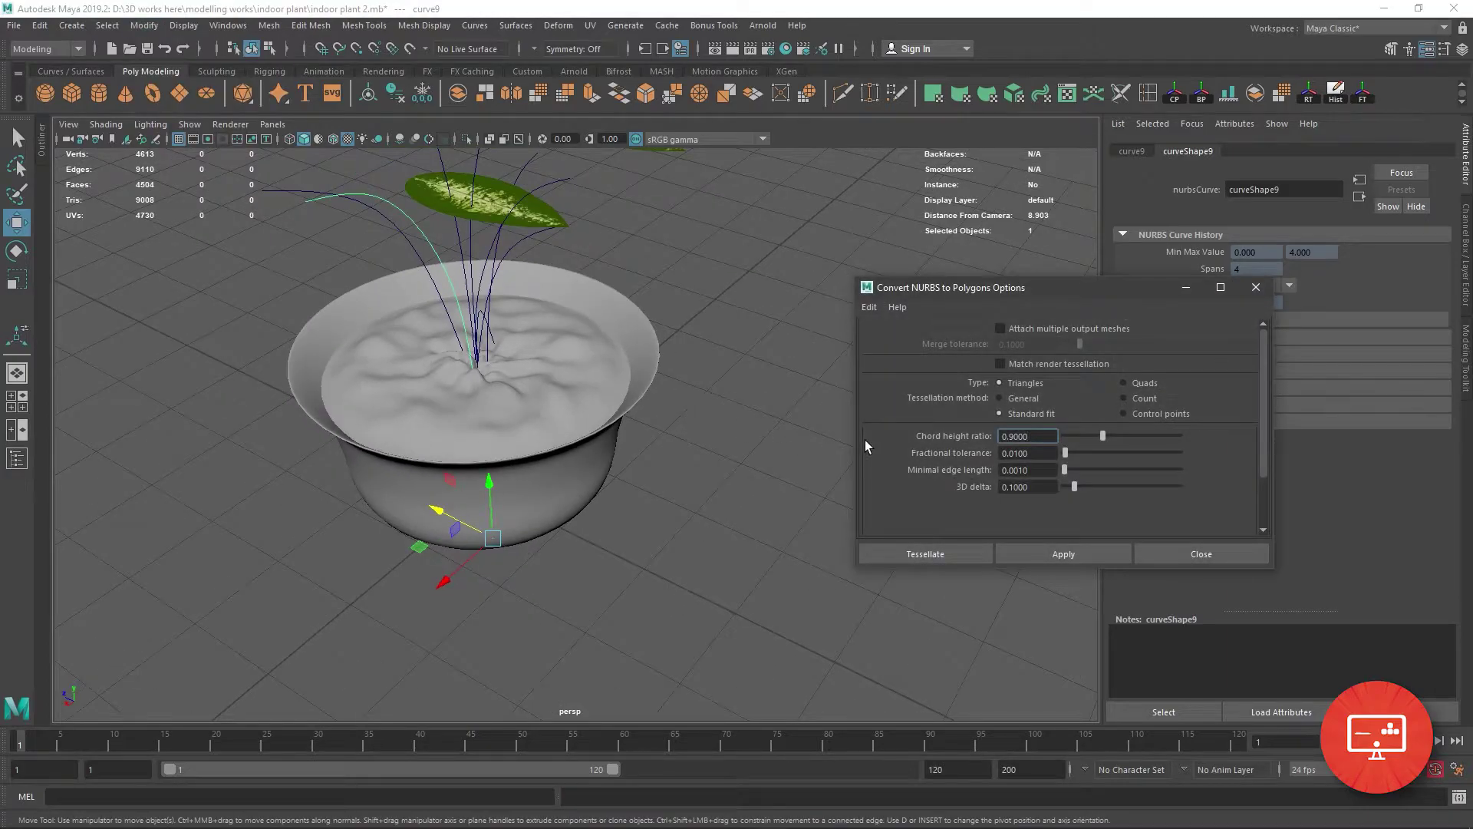
pyautogui.click(1127, 398)
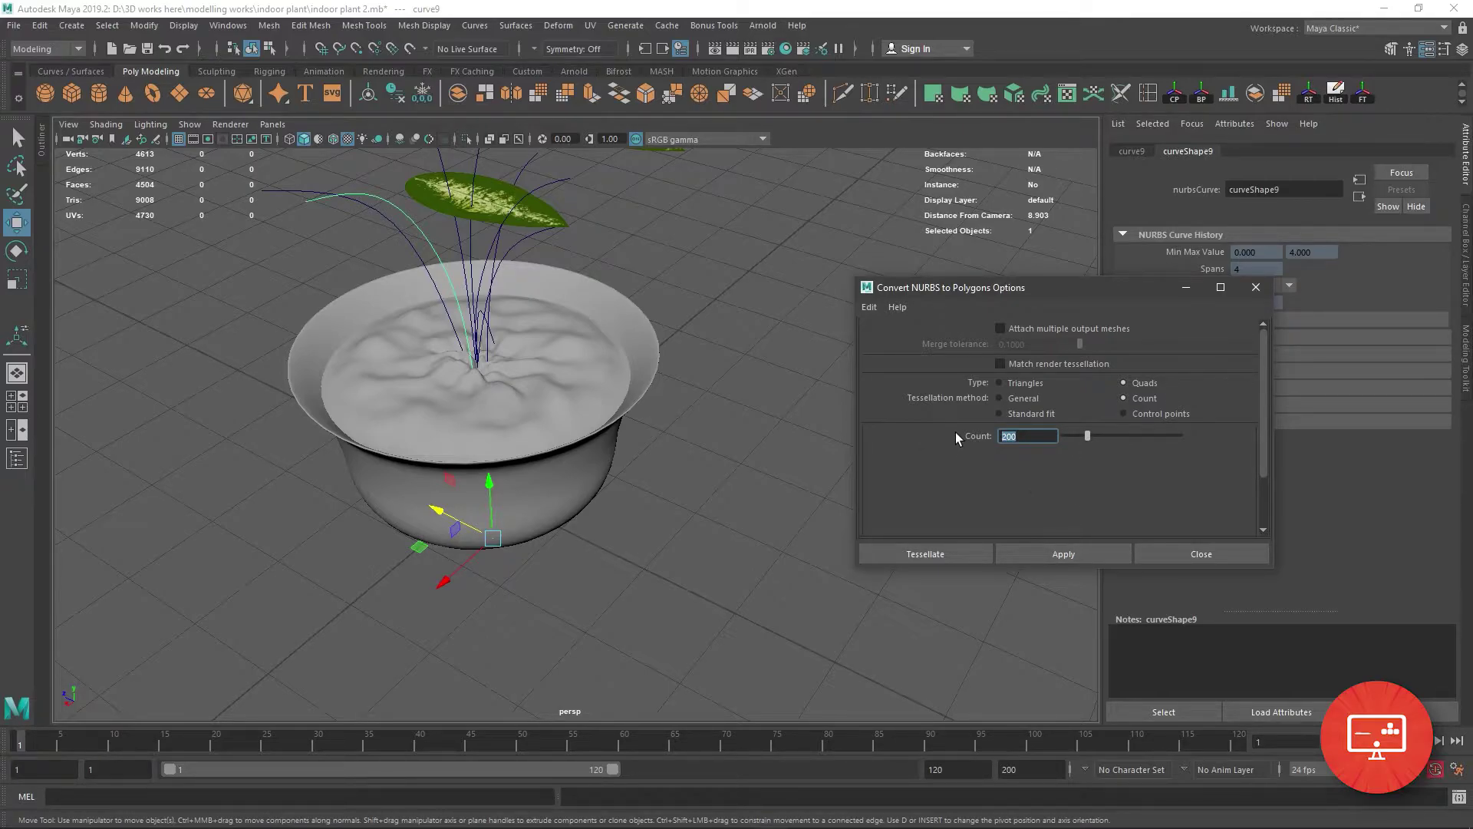
pyautogui.write('2')
pyautogui.click(948, 550)
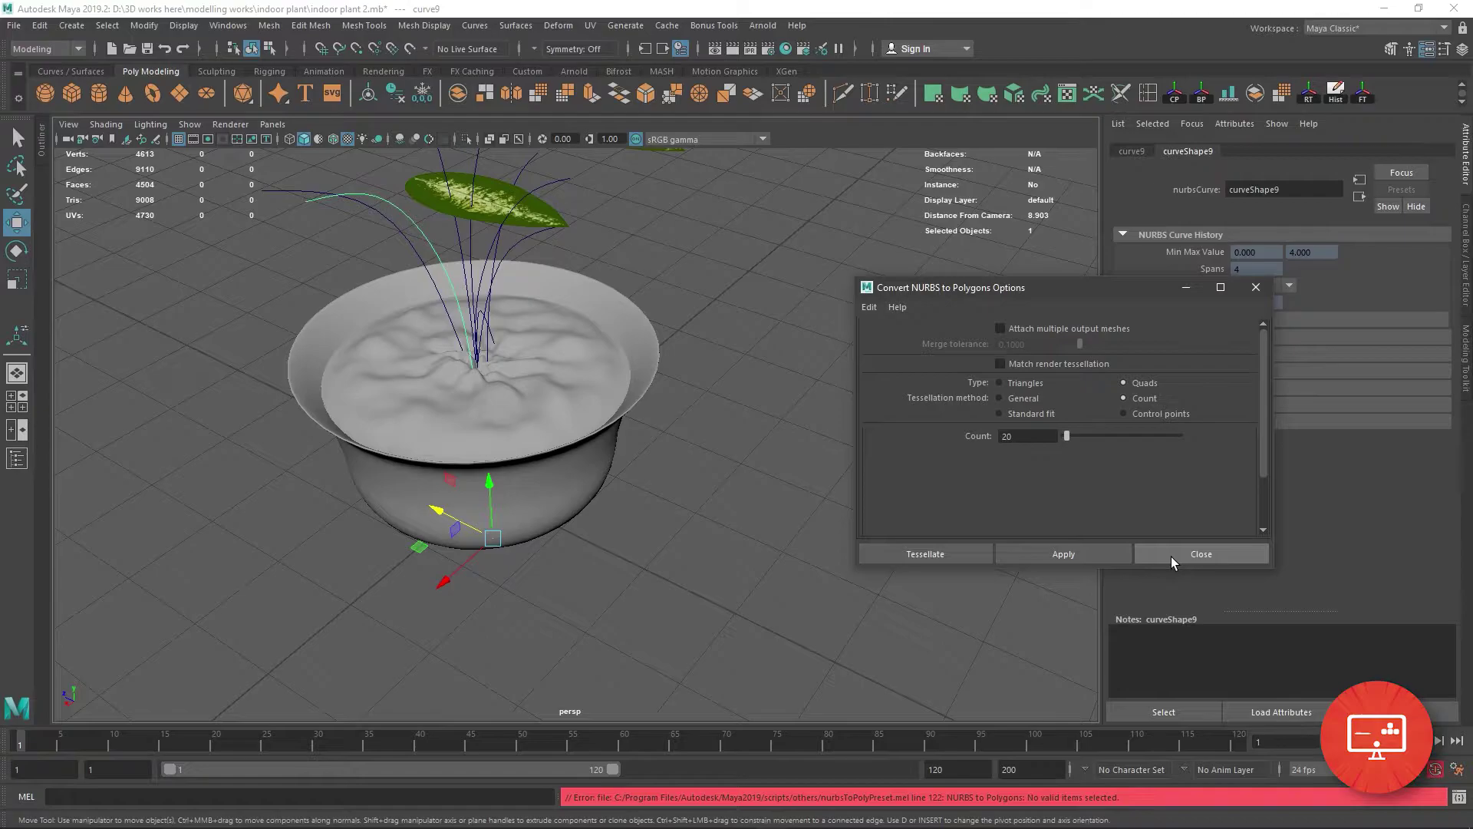
pyautogui.click(1171, 554)
# Reselect curve9, tilt the view onto the soil, and nudge curve4 slightly right.
pyautogui.click(485, 299)
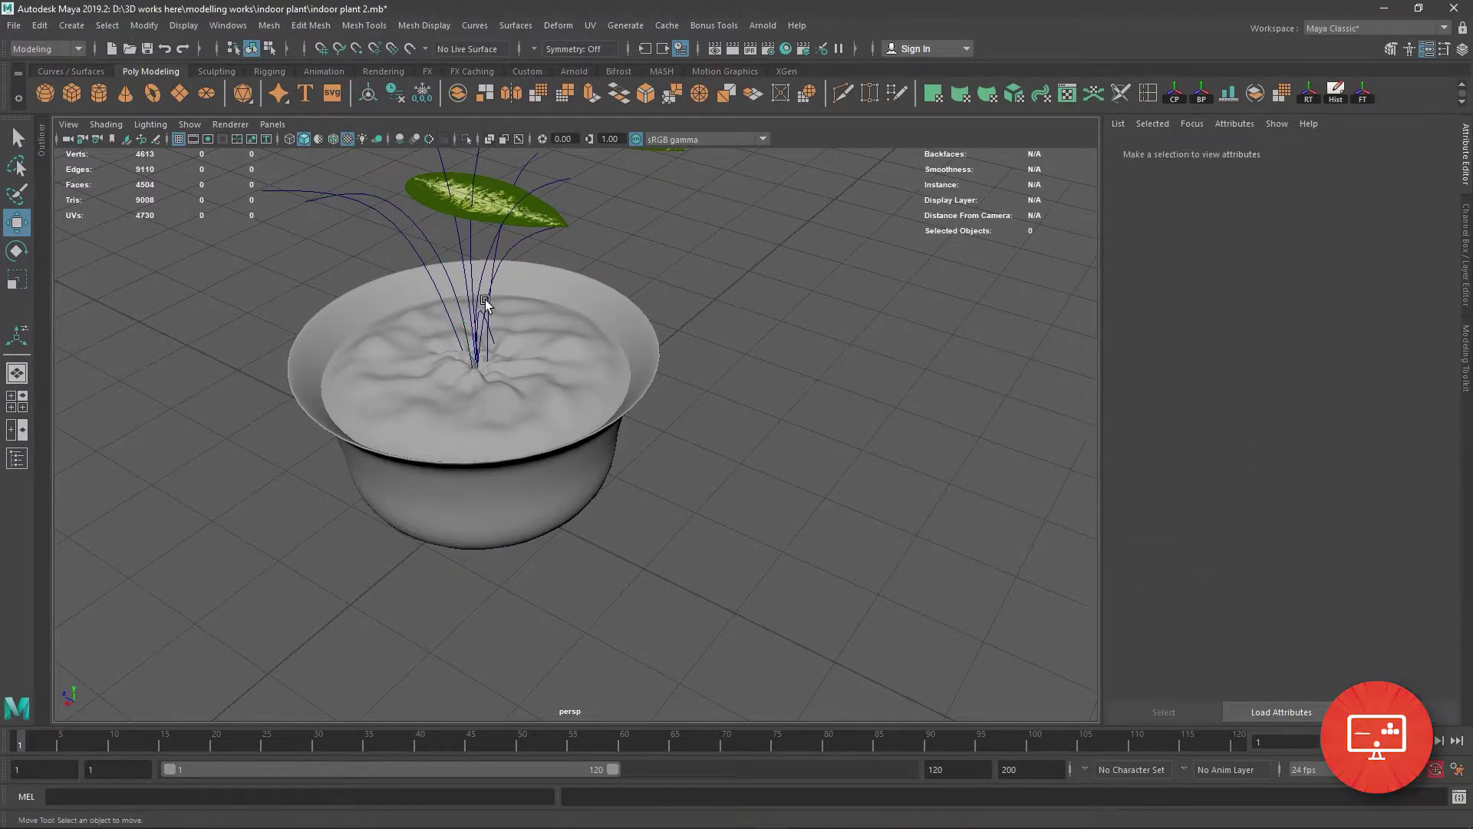
pyautogui.click(451, 278)
pyautogui.keyDown('alt'); pyautogui.moveTo(460, 291); pyautogui.dragTo(615, 394); pyautogui.keyUp('alt')
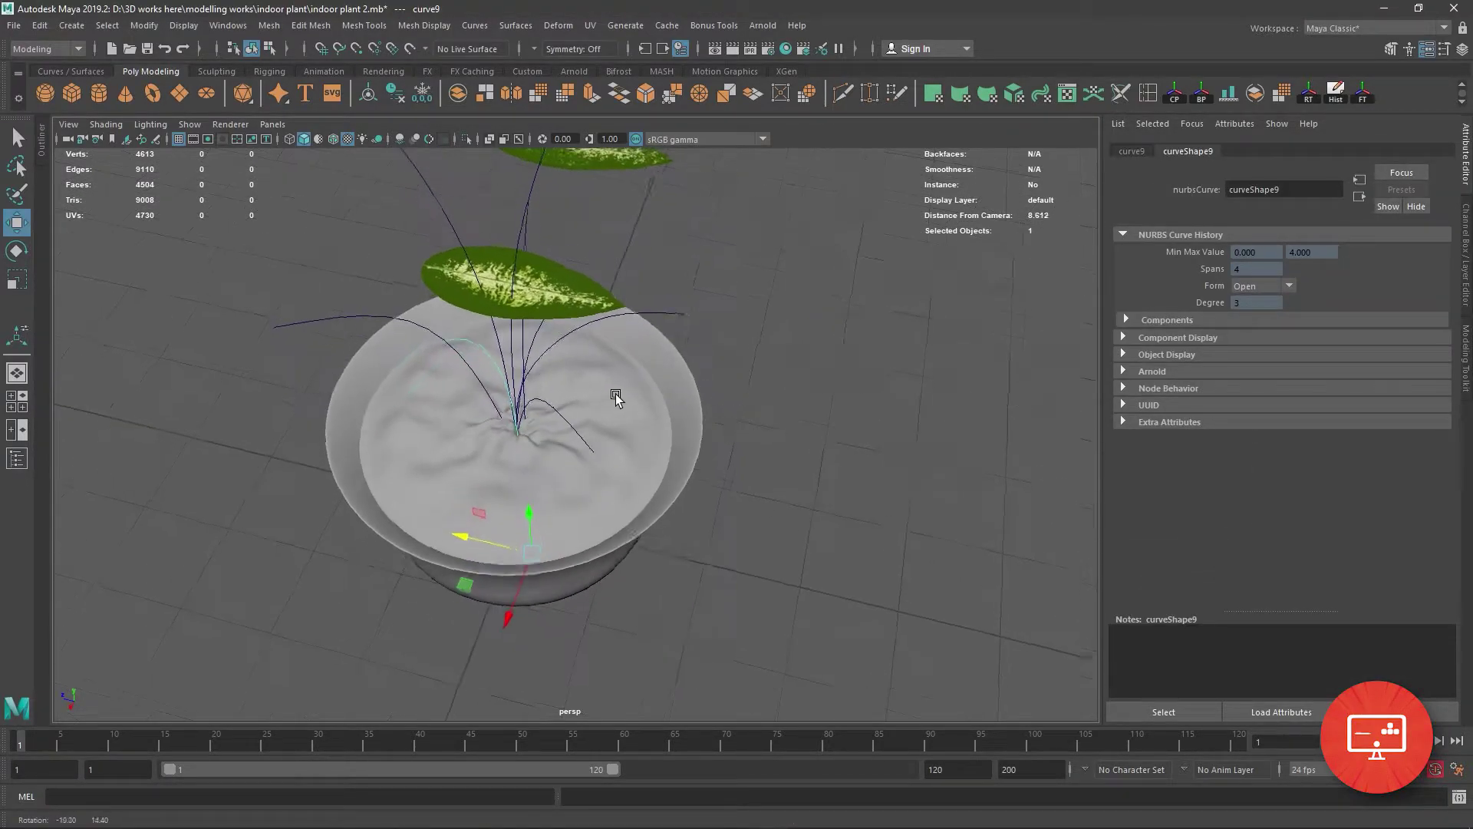
pyautogui.moveTo(336, 278)
pyautogui.keyDown('alt'); pyautogui.mouseDown()
pyautogui.moveTo(500, 343)
pyautogui.moveTo(566, 450)
pyautogui.mouseUp(); pyautogui.keyUp('alt')
pyautogui.scroll(5, 648, 426)
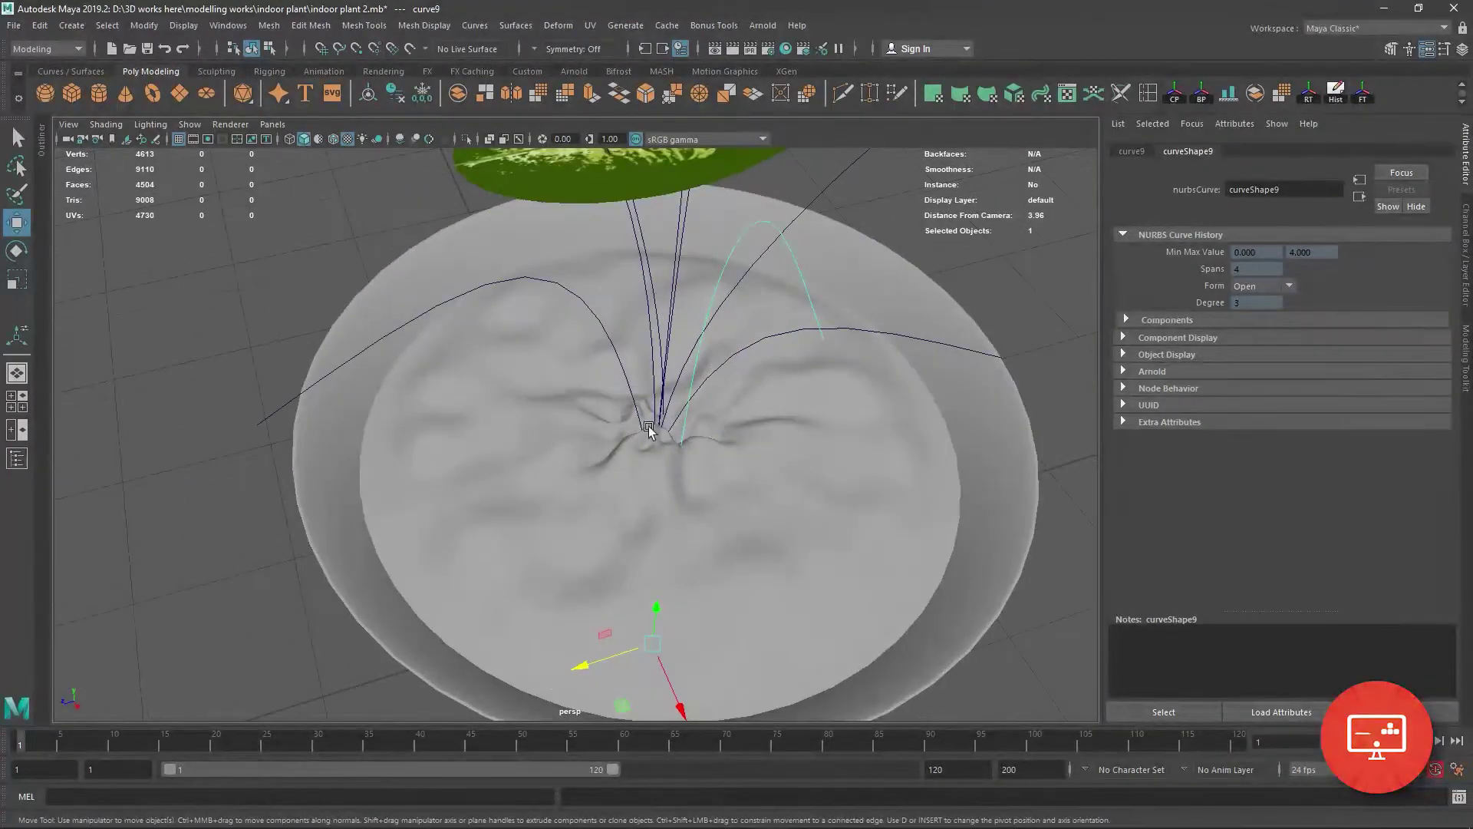
pyautogui.click(632, 403)
pyautogui.moveTo(566, 610); pyautogui.dragTo(582, 615)
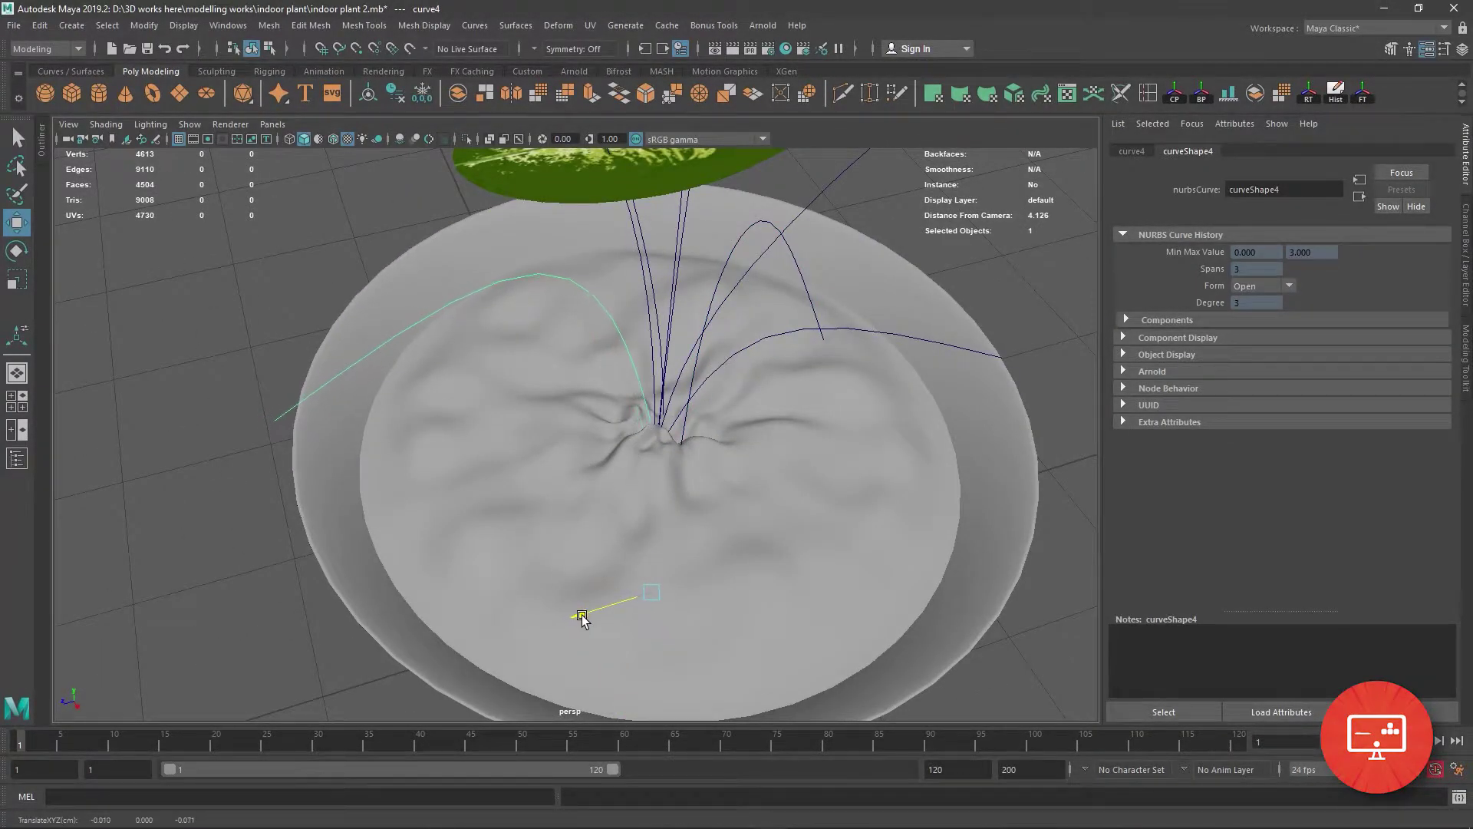
# Slide another stem curve along one axis, then select curve8 and switch to the four-view layout.
pyautogui.click(710, 365)
pyautogui.moveTo(714, 368)
pyautogui.keyDown('alt'); pyautogui.mouseDown()
pyautogui.moveTo(751, 517)
pyautogui.moveTo(661, 526)
pyautogui.mouseUp(); pyautogui.keyUp('alt')
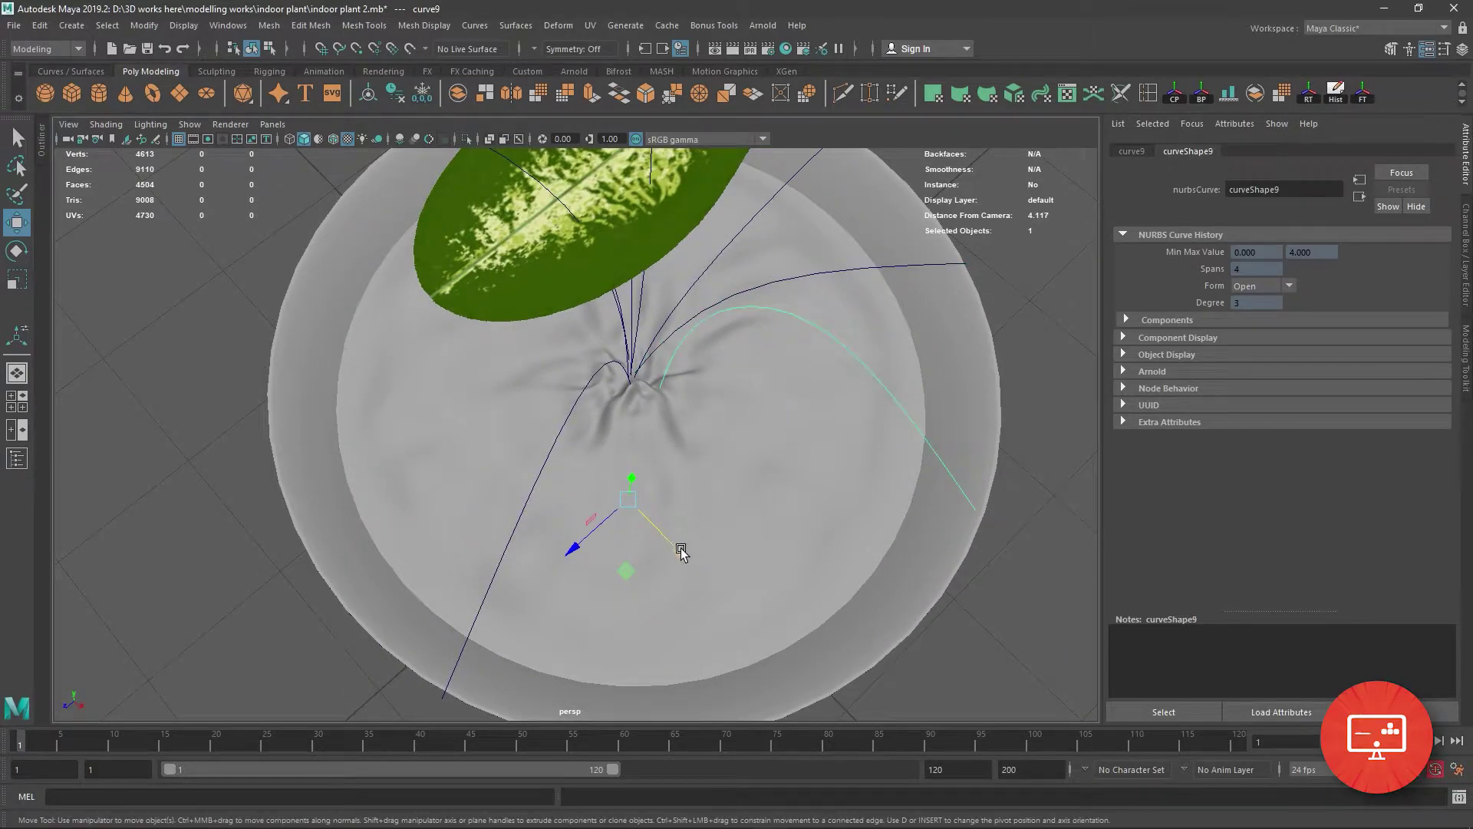
pyautogui.moveTo(681, 551)
pyautogui.mouseDown()
pyautogui.moveTo(658, 537)
pyautogui.moveTo(643, 429)
pyautogui.mouseUp()
pyautogui.click(666, 381)
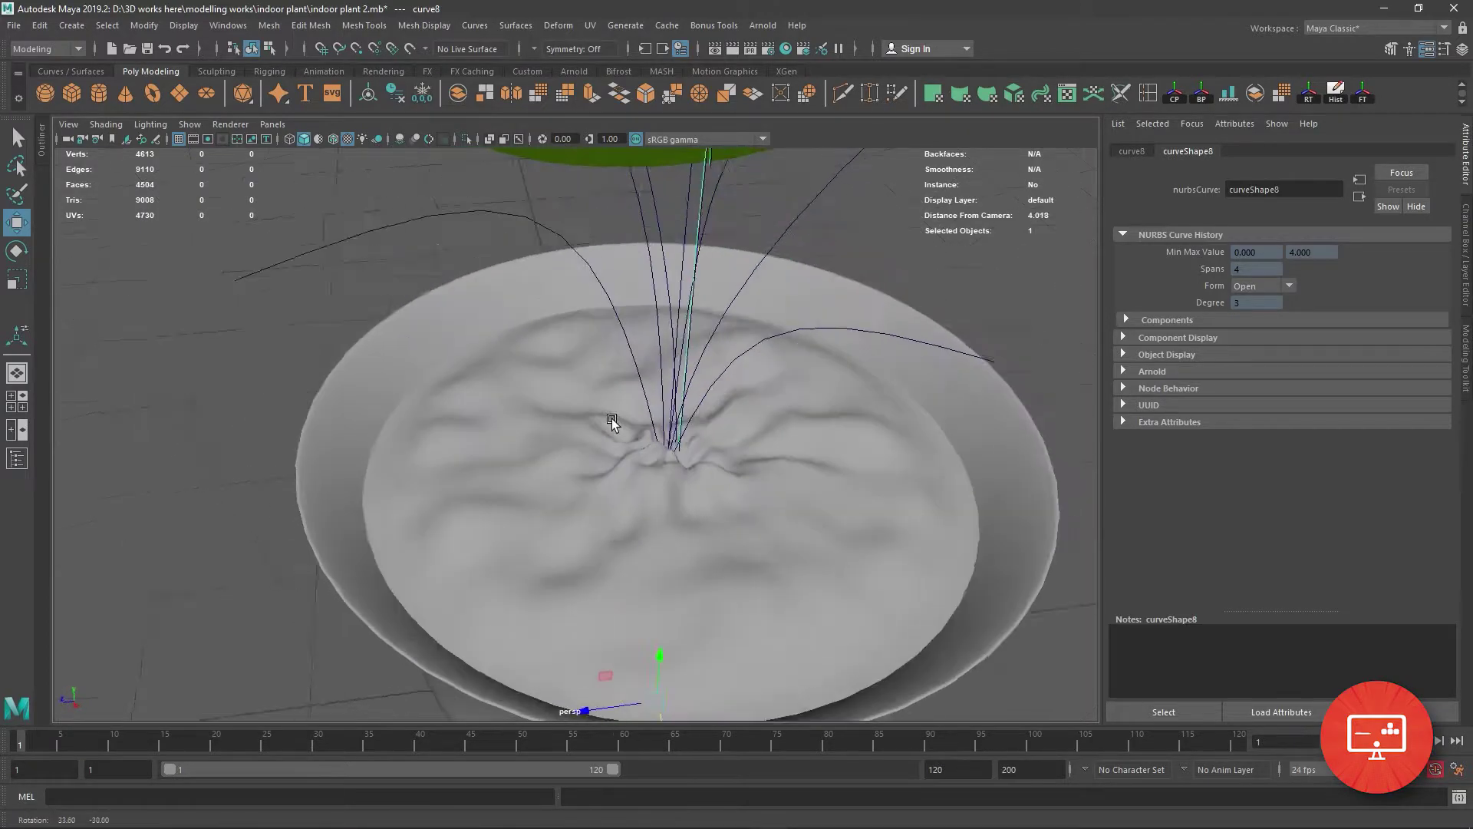
pyautogui.keyDown('alt'); pyautogui.moveTo(723, 476); pyautogui.dragTo(702, 471); pyautogui.keyUp('alt')
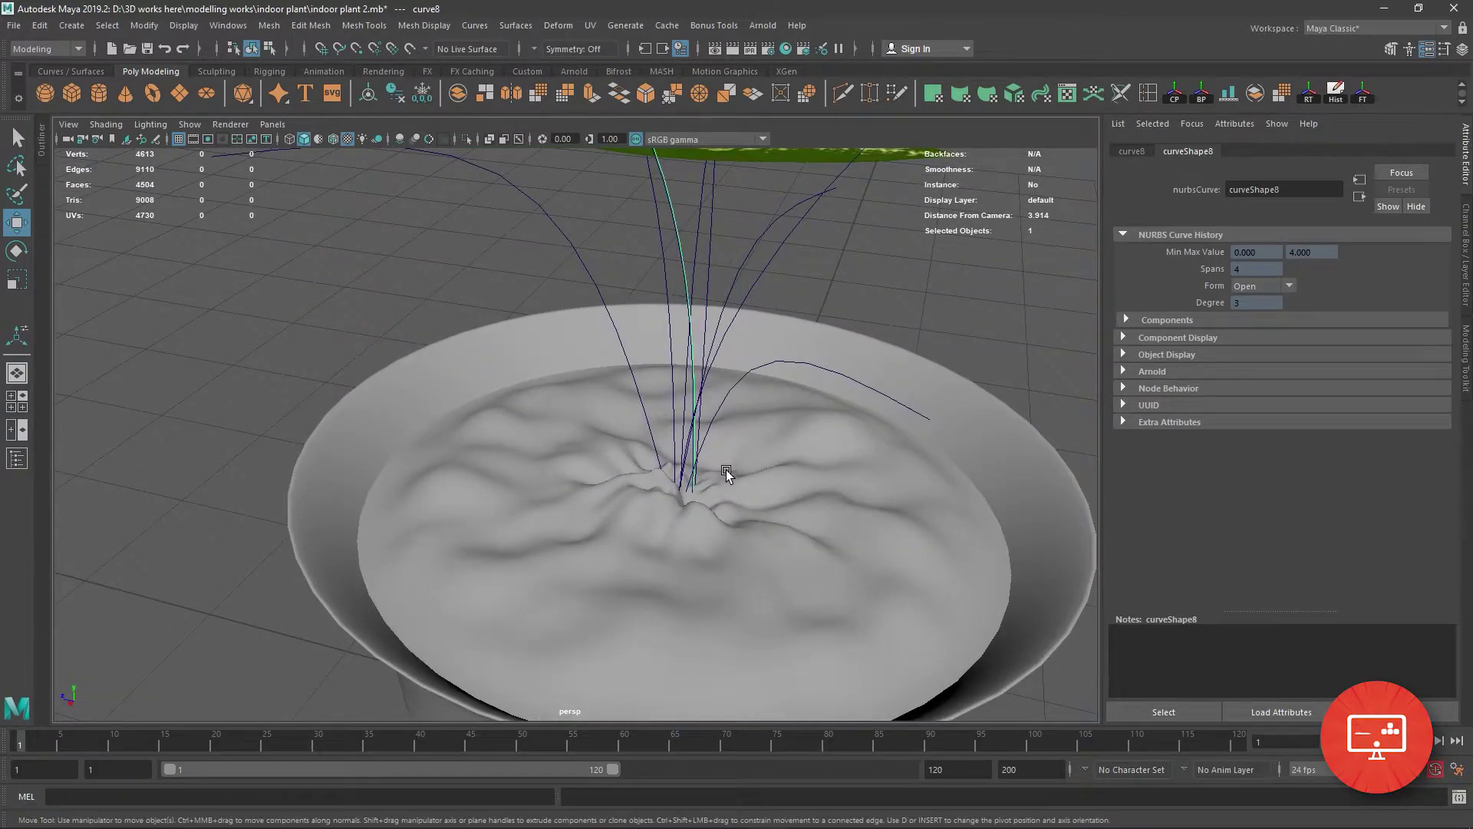
pyautogui.press('space')
pyautogui.press('space')
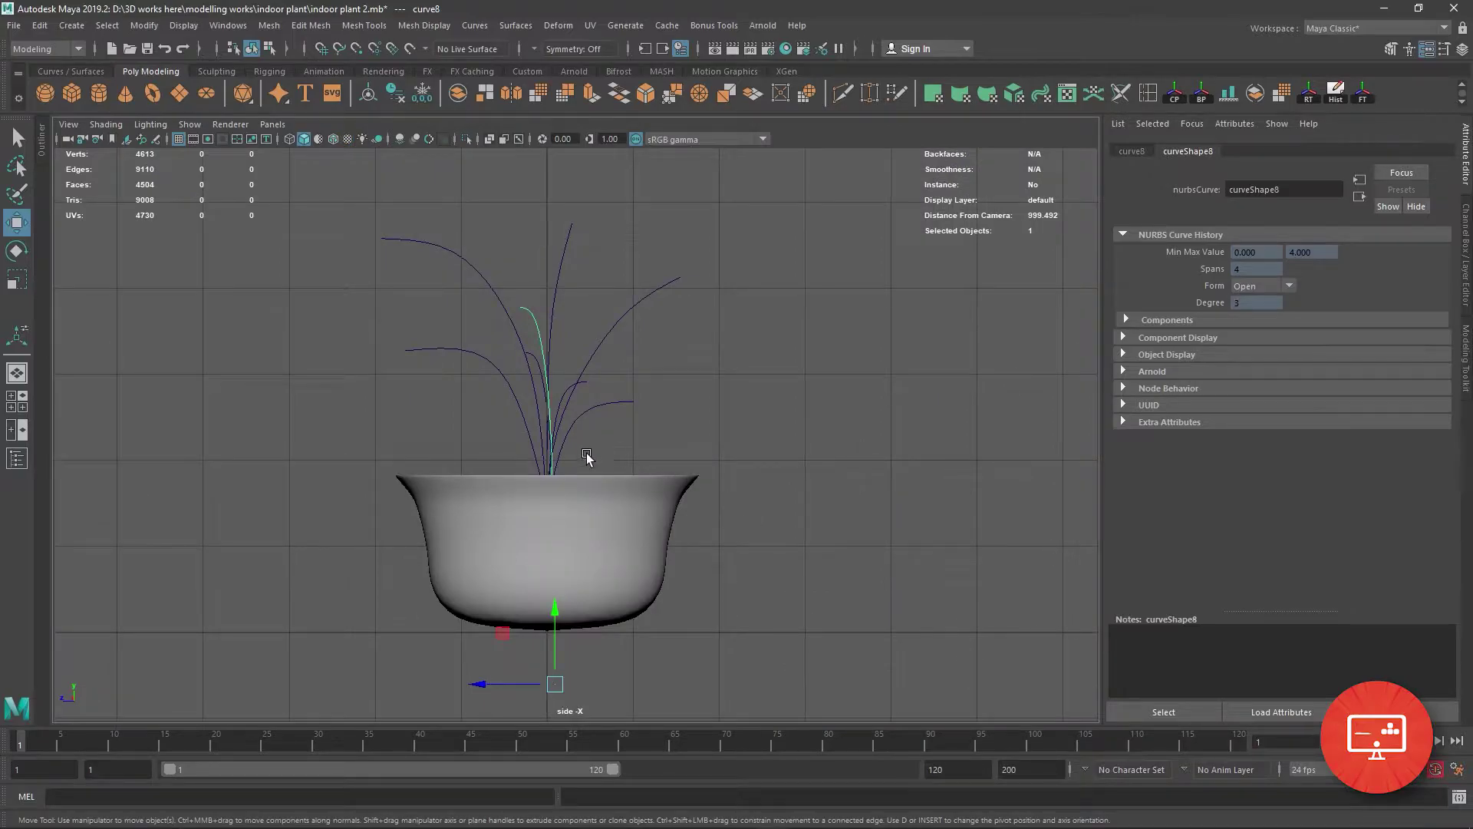
# Isolate the nine plant curves in the side view and zoom in on their bases.
pyautogui.moveTo(587, 457); pyautogui.dragTo(513, 438)
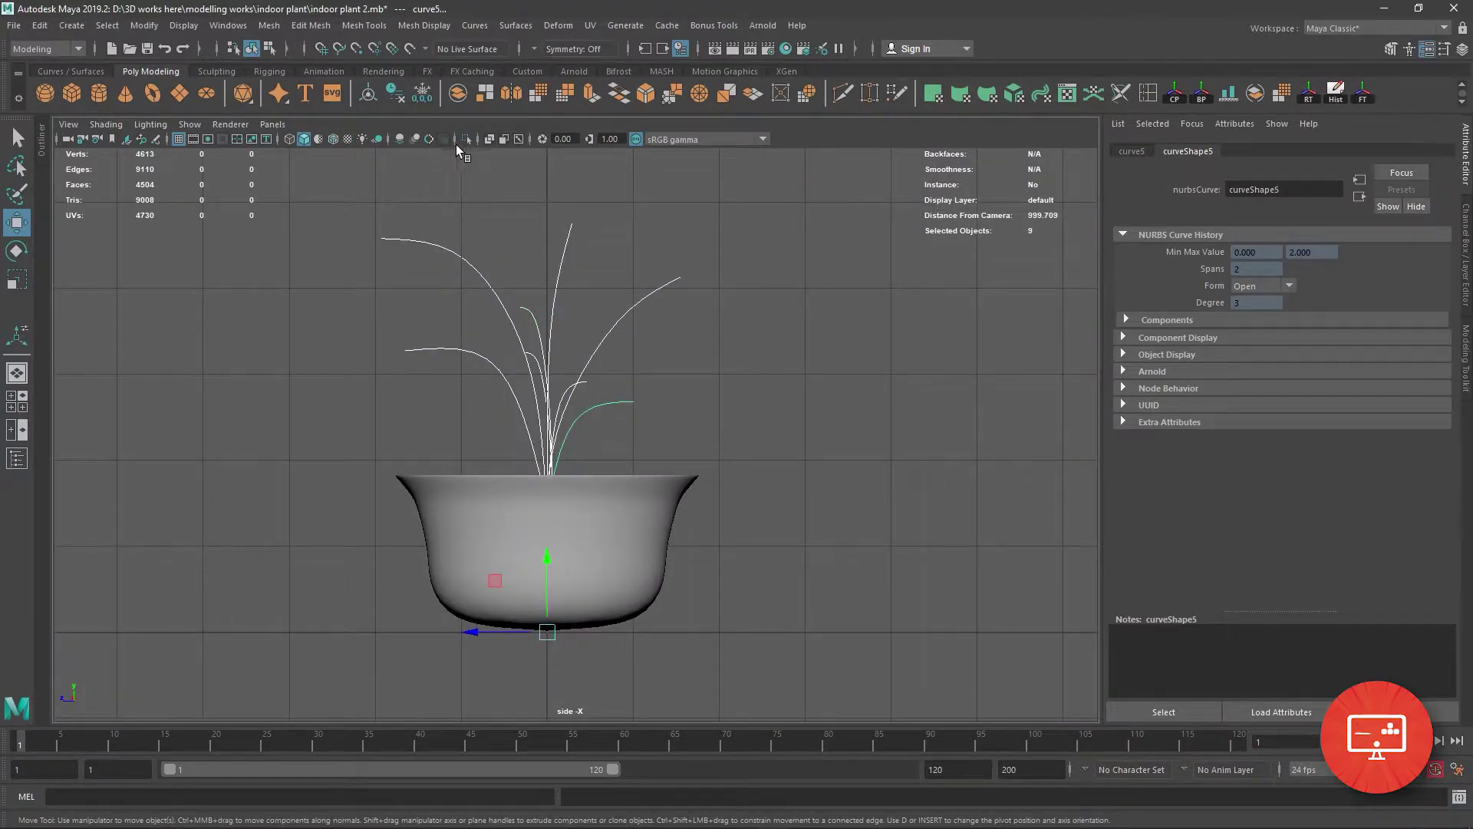
pyautogui.click(466, 139)
pyautogui.keyDown('alt'); pyautogui.moveTo(593, 470); pyautogui.dragTo(602, 422, button='middle'); pyautogui.keyUp('alt')
pyautogui.moveTo(556, 435); pyautogui.dragTo(500, 421, button='right')
pyautogui.moveTo(493, 412); pyautogui.dragTo(493, 412)
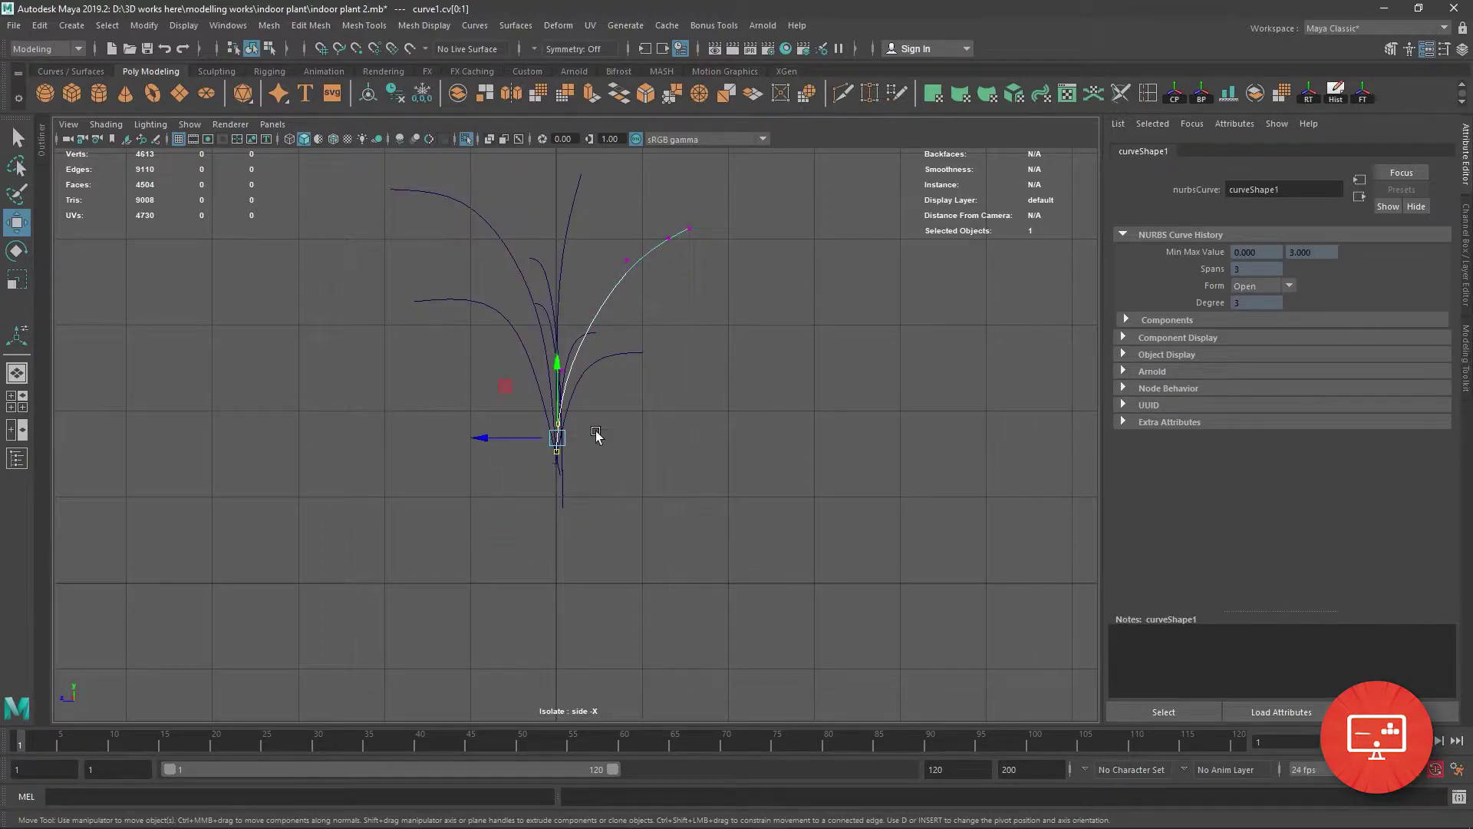
pyautogui.moveTo(596, 435); pyautogui.dragTo(658, 310, button='right')
pyautogui.moveTo(635, 461); pyautogui.dragTo(674, 435)
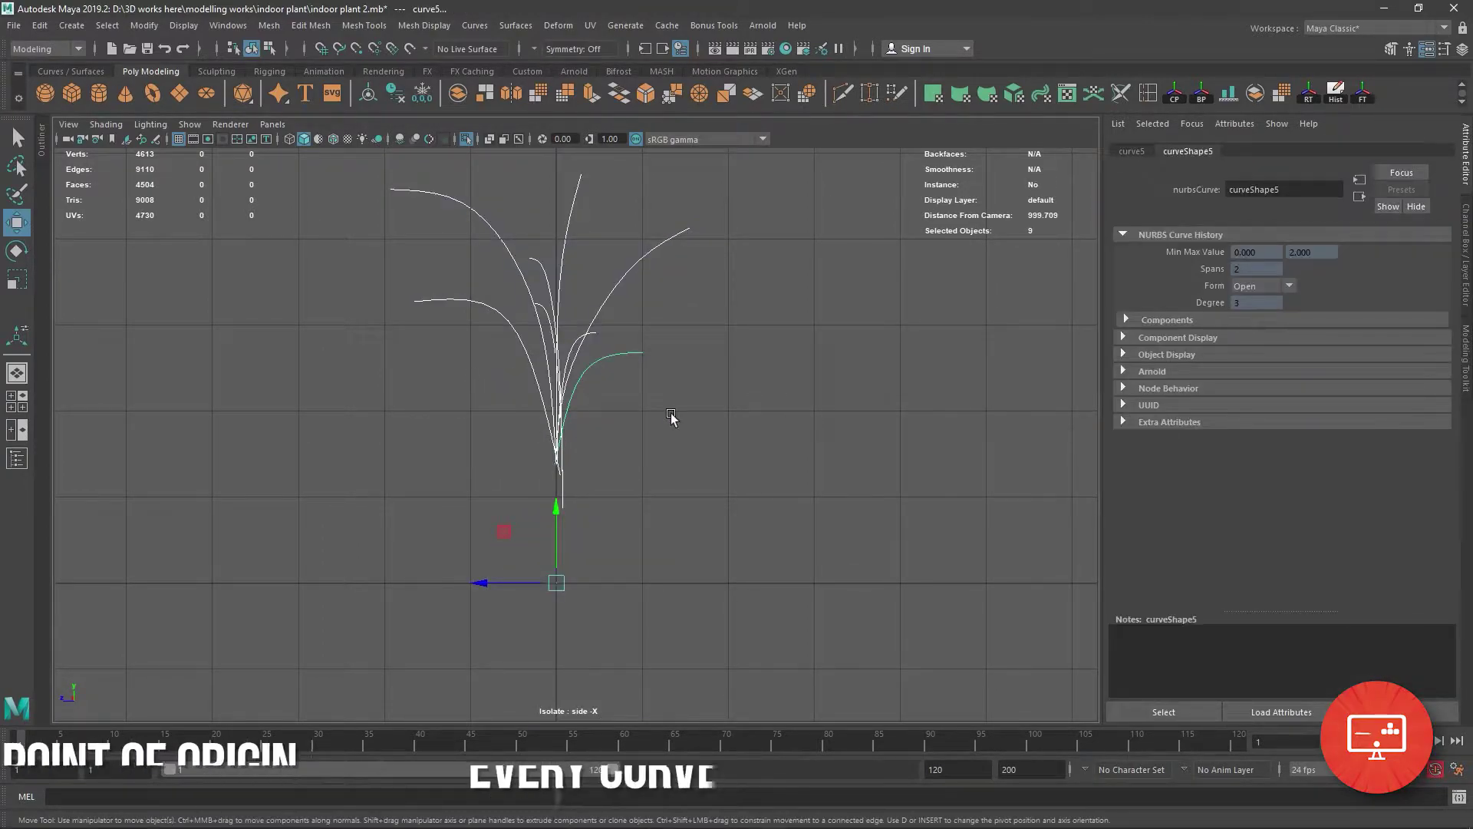
pyautogui.click(1257, 95)
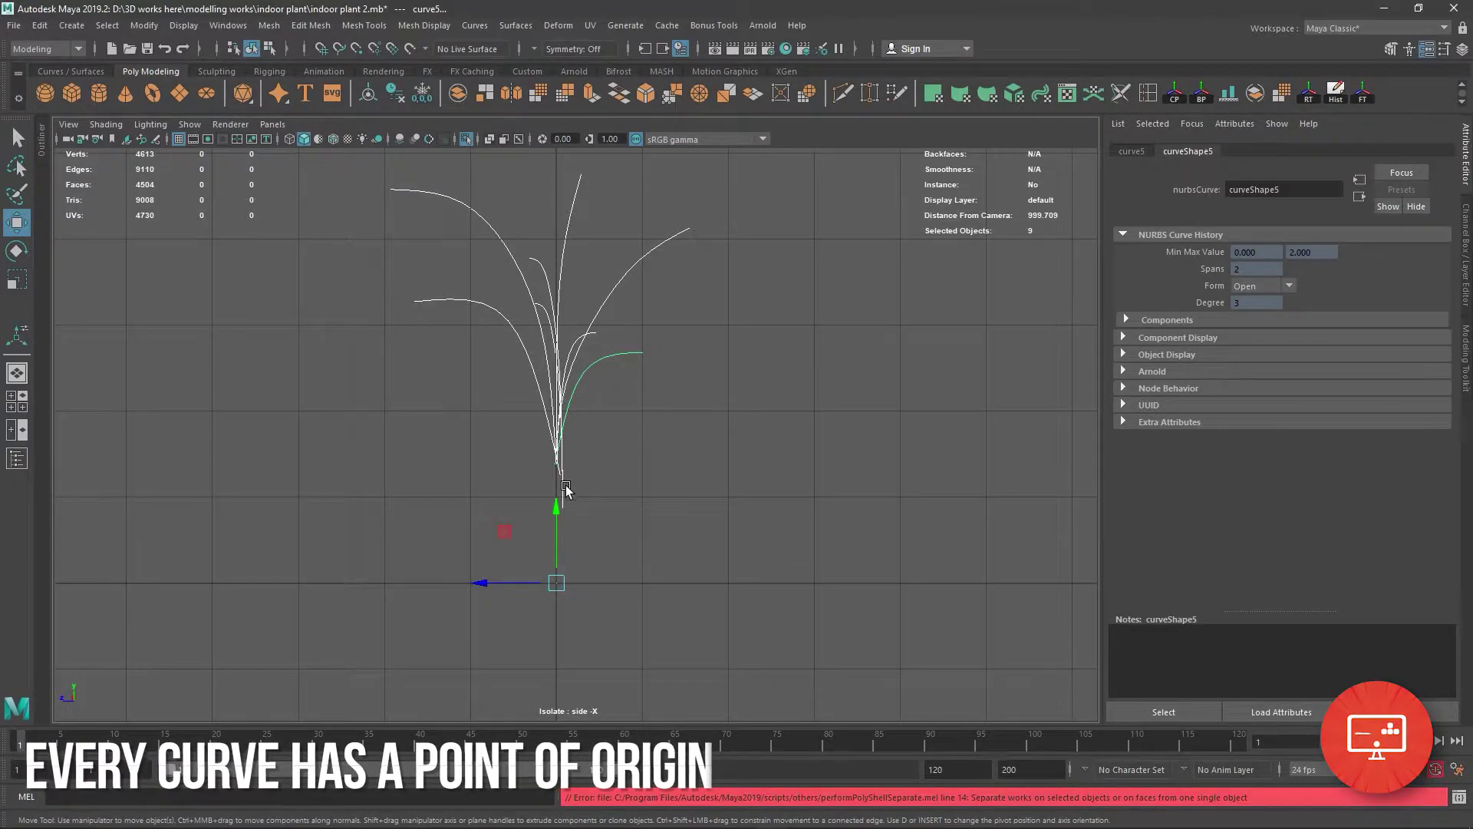
pyautogui.scroll(3, 629, 460)
pyautogui.scroll(3, 652, 491)
pyautogui.scroll(3, 670, 513)
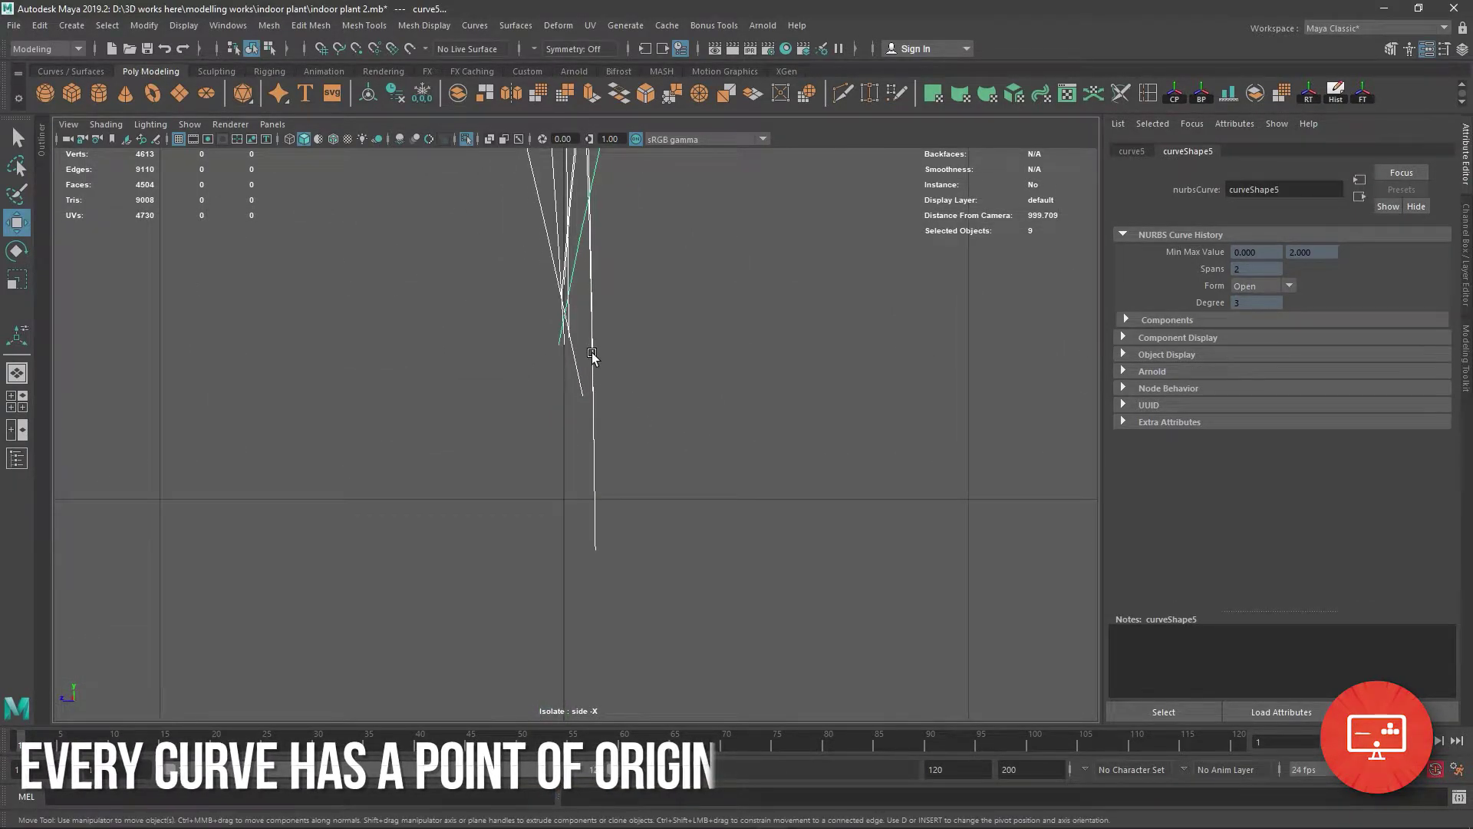
# Move curve6's second control vertex up and left.
pyautogui.moveTo(591, 355); pyautogui.dragTo(674, 484, button='right')
pyautogui.click(593, 552)
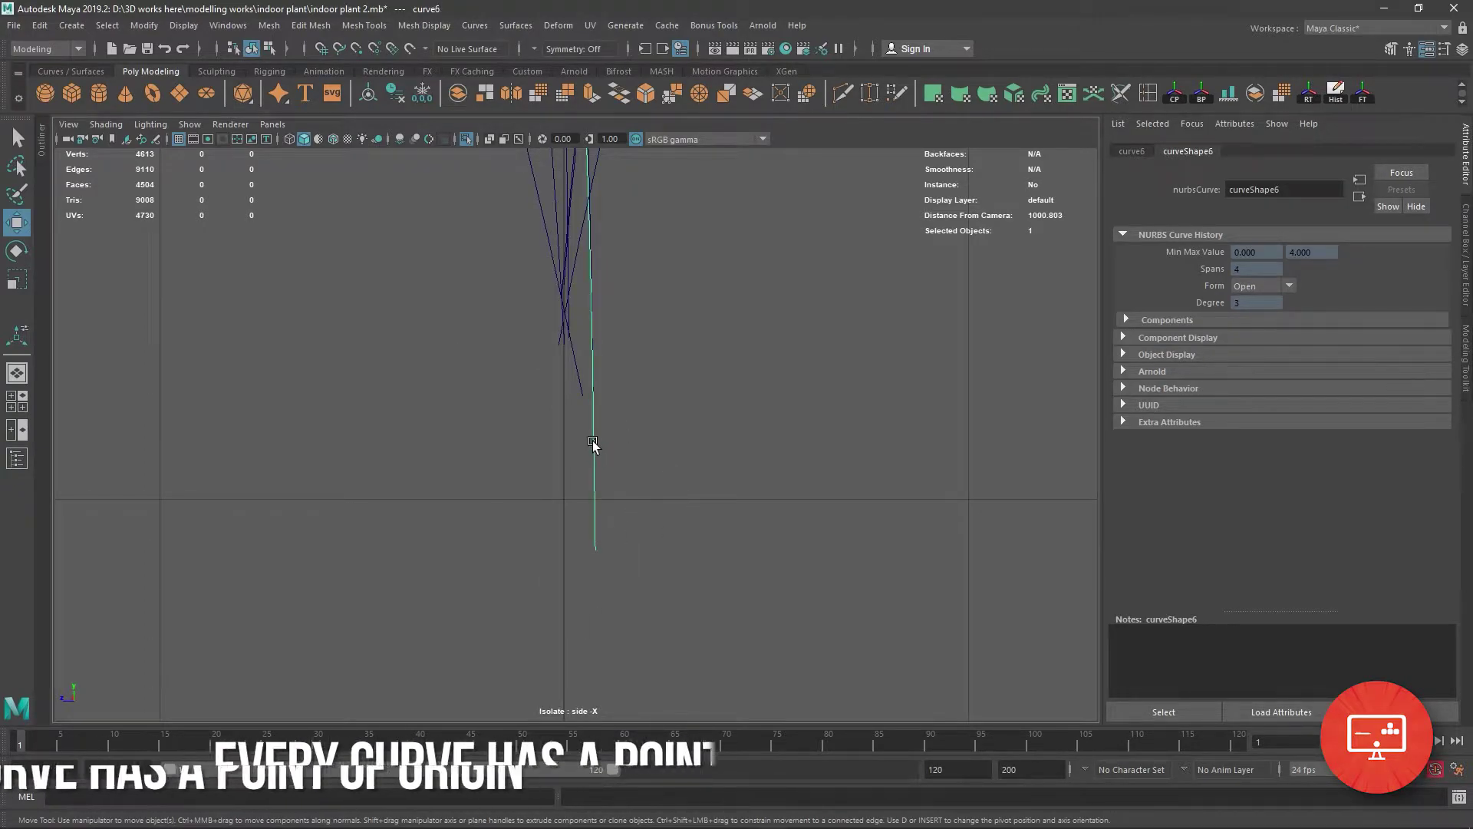
pyautogui.moveTo(593, 440); pyautogui.dragTo(504, 434, button='right')
pyautogui.click(595, 550)
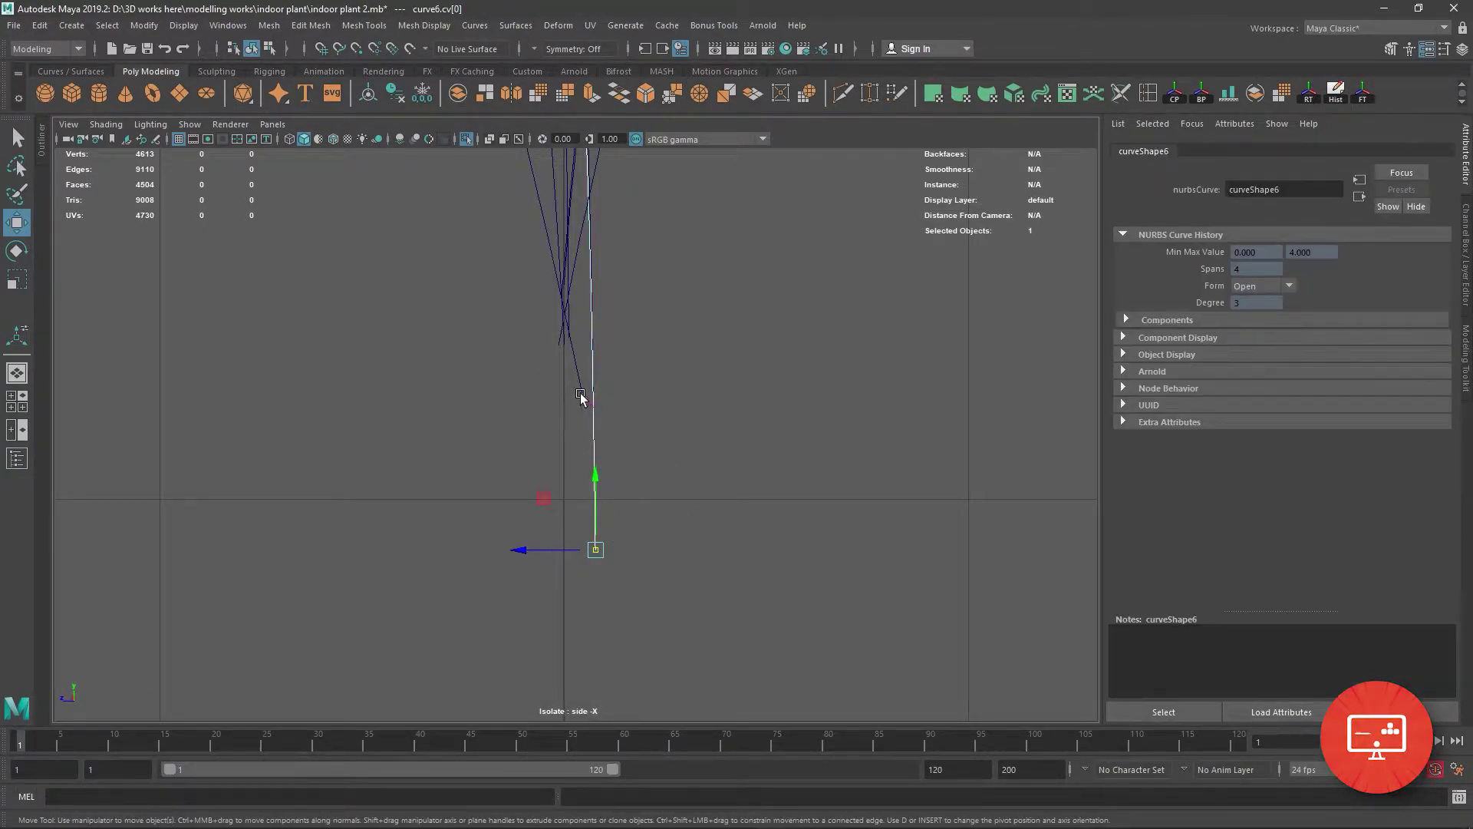
pyautogui.moveTo(671, 595); pyautogui.dragTo(569, 319)
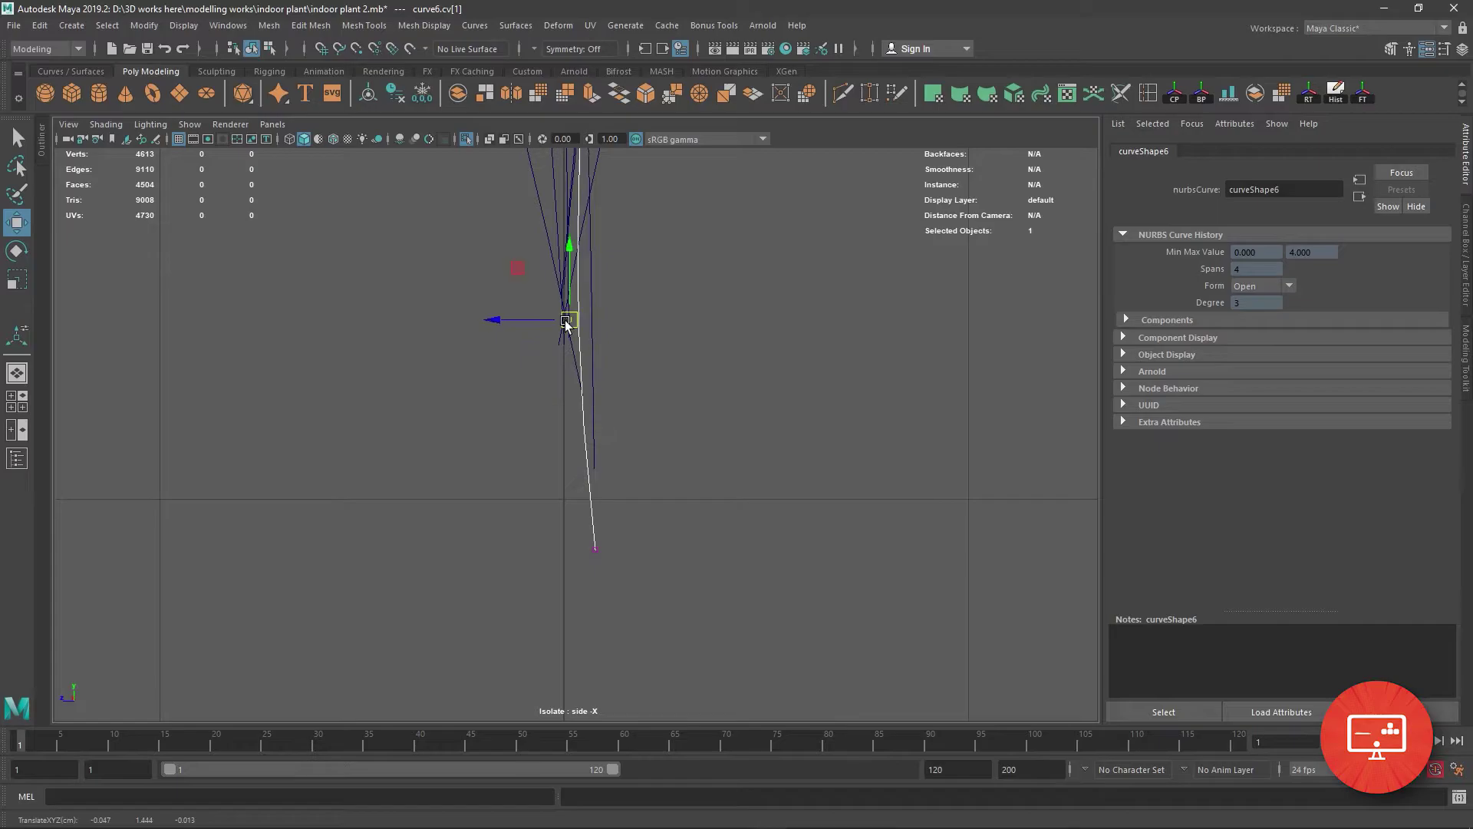
pyautogui.moveTo(578, 506)
pyautogui.mouseDown()
pyautogui.moveTo(617, 577)
pyautogui.moveTo(572, 395)
pyautogui.mouseUp()
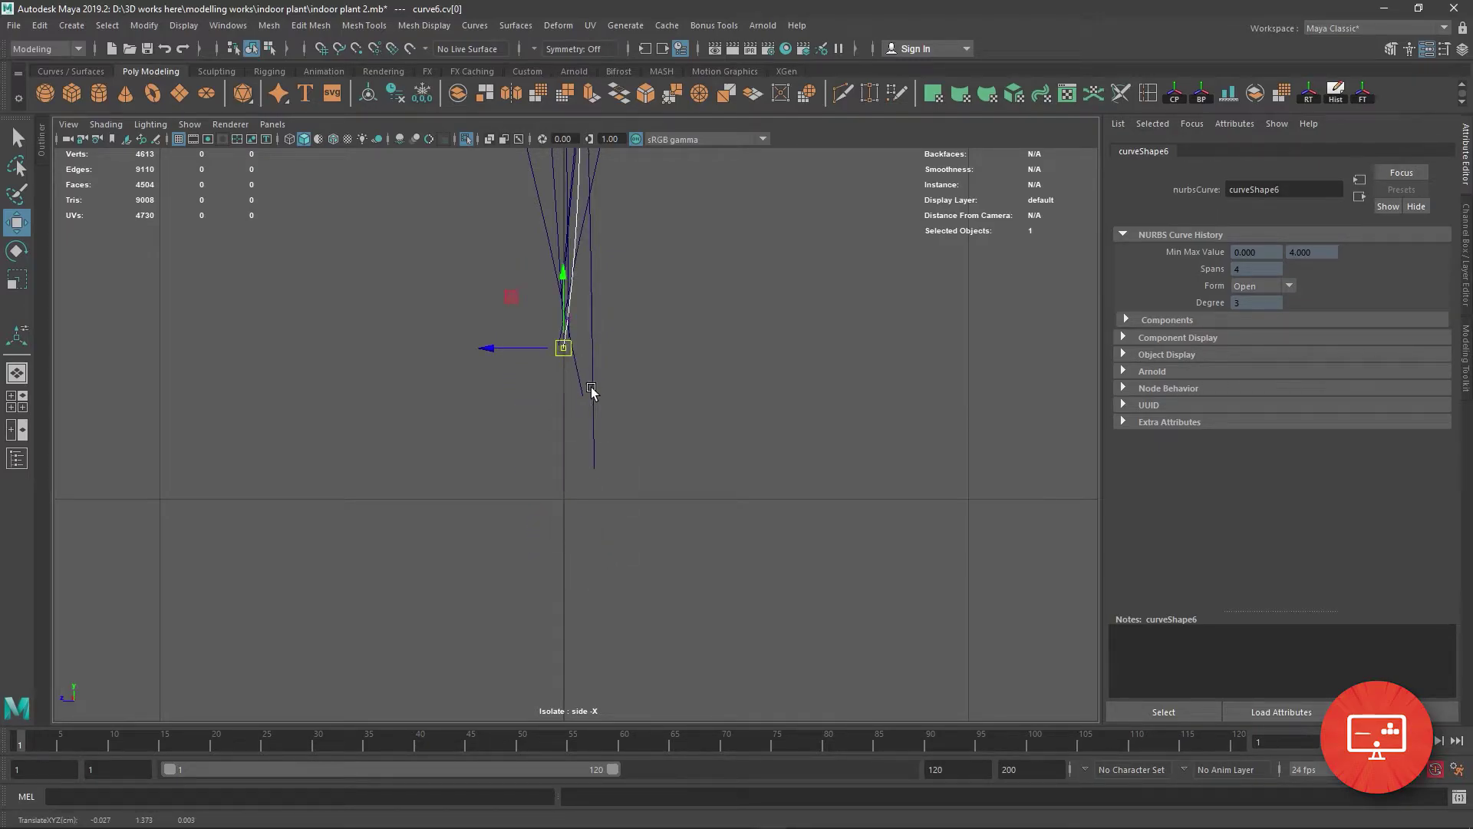
# Pull curve9's second control vertex up-left to reshape the curve.
pyautogui.click(592, 385)
pyautogui.moveTo(592, 385); pyautogui.dragTo(591, 345, button='right')
pyautogui.click(571, 339)
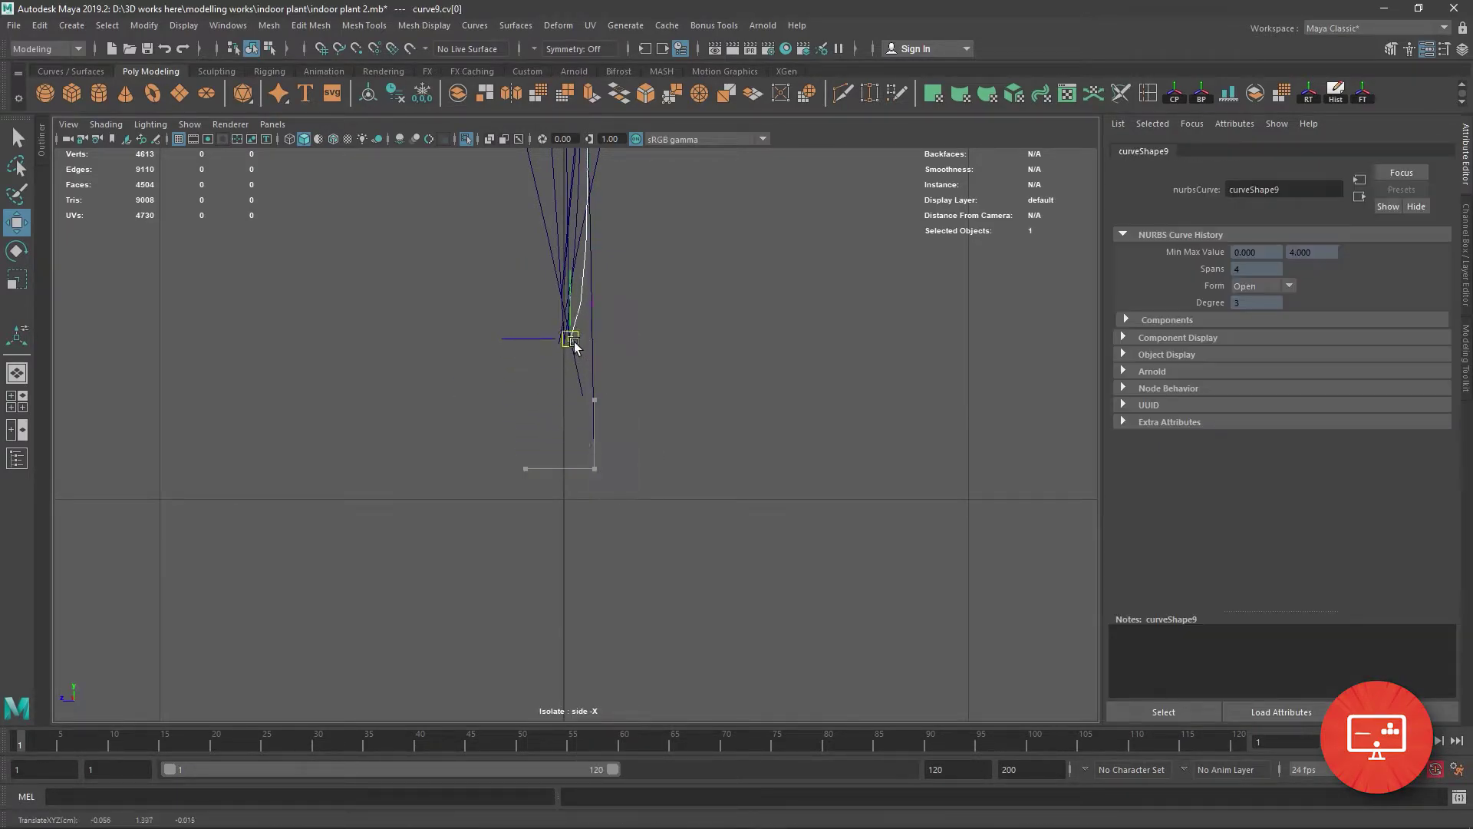
pyautogui.click(592, 304)
pyautogui.keyDown('alt'); pyautogui.moveTo(614, 318); pyautogui.dragTo(662, 583, button='middle'); pyautogui.keyUp('alt')
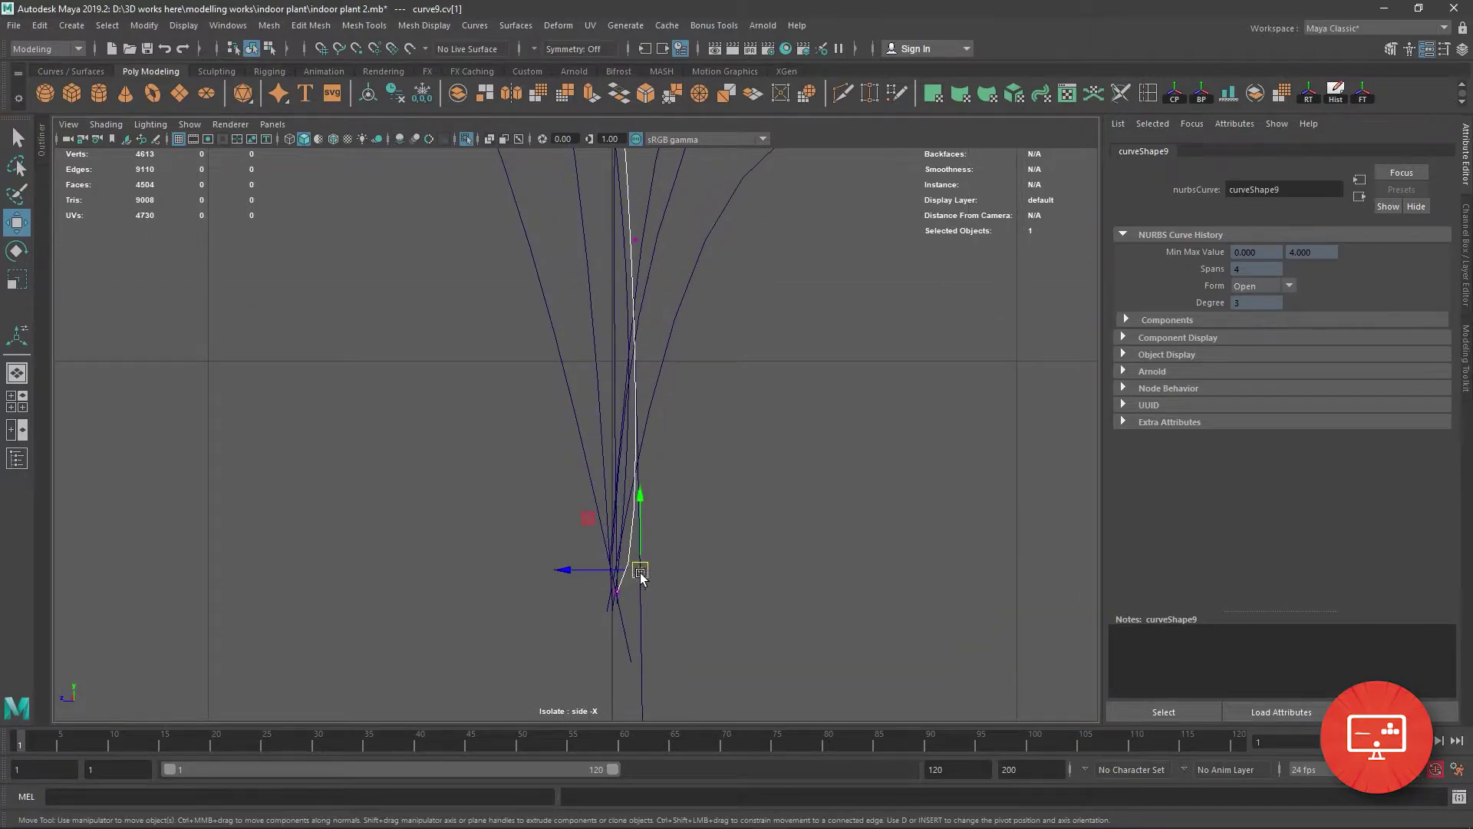
pyautogui.moveTo(640, 572); pyautogui.dragTo(618, 441)
pyautogui.keyDown('alt'); pyautogui.moveTo(646, 615); pyautogui.dragTo(634, 559, button='middle'); pyautogui.keyUp('alt')
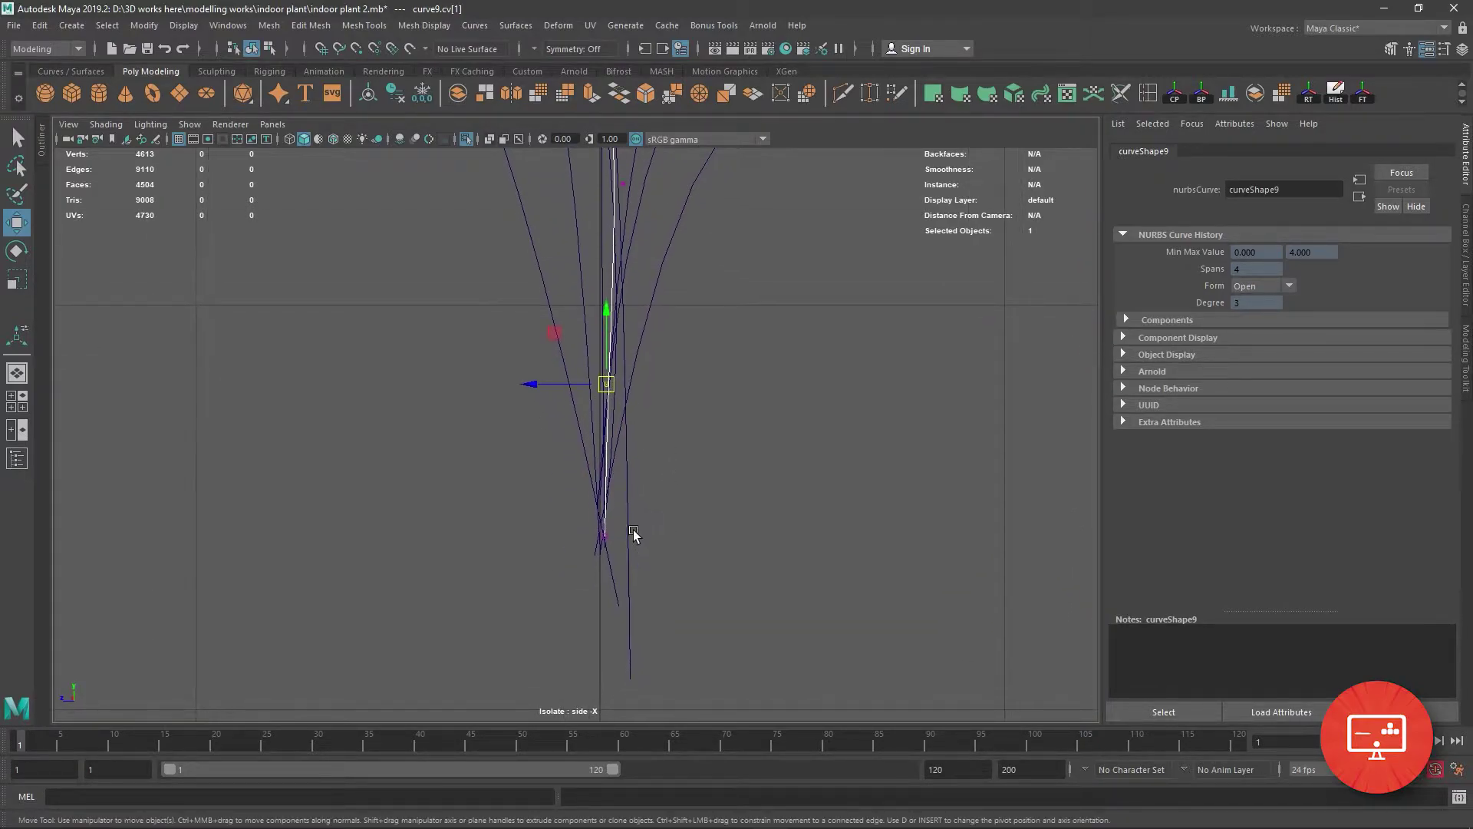
# Move curve8's bottom control points up and left to straighten it.
pyautogui.click(631, 536)
pyautogui.moveTo(624, 441); pyautogui.dragTo(625, 480, button='right')
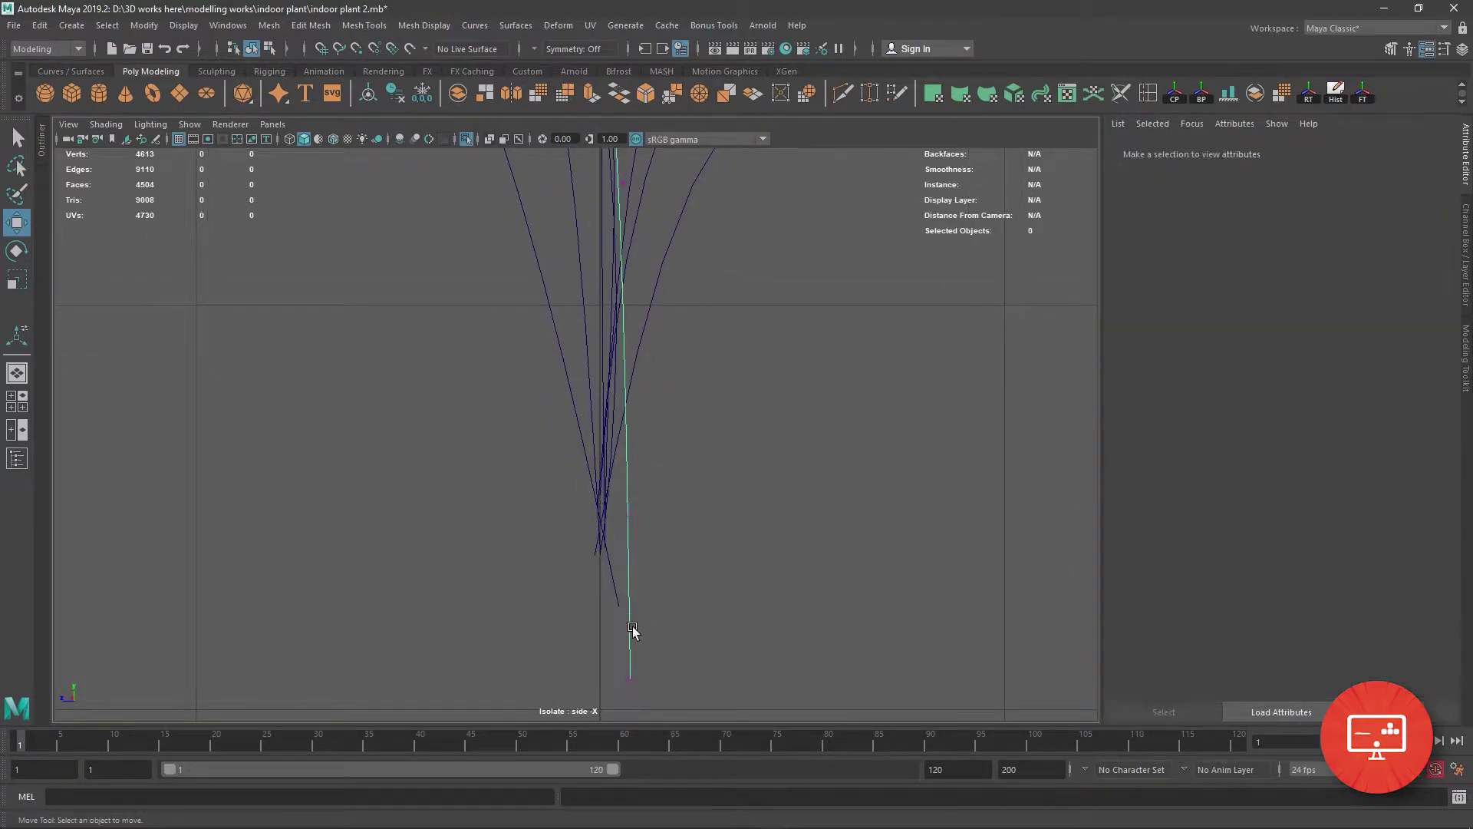
pyautogui.click(652, 689)
pyautogui.moveTo(630, 678)
pyautogui.mouseDown()
pyautogui.moveTo(600, 542)
pyautogui.moveTo(607, 418)
pyautogui.mouseUp()
pyautogui.click(628, 508)
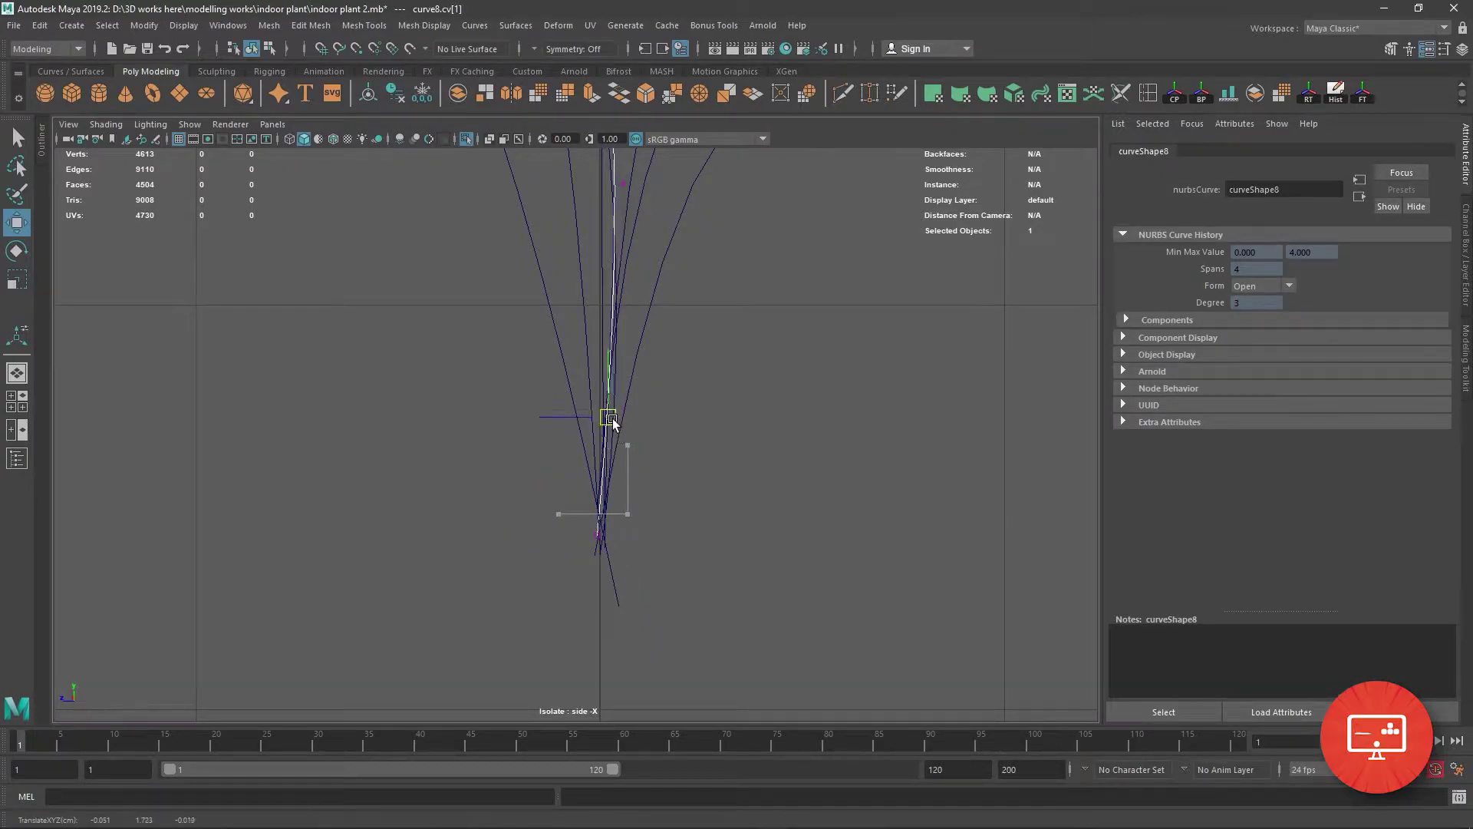
# Raise curve4's bottom control point and pull its second point up and left.
pyautogui.click(609, 577)
pyautogui.moveTo(602, 452); pyautogui.dragTo(529, 433, button='right')
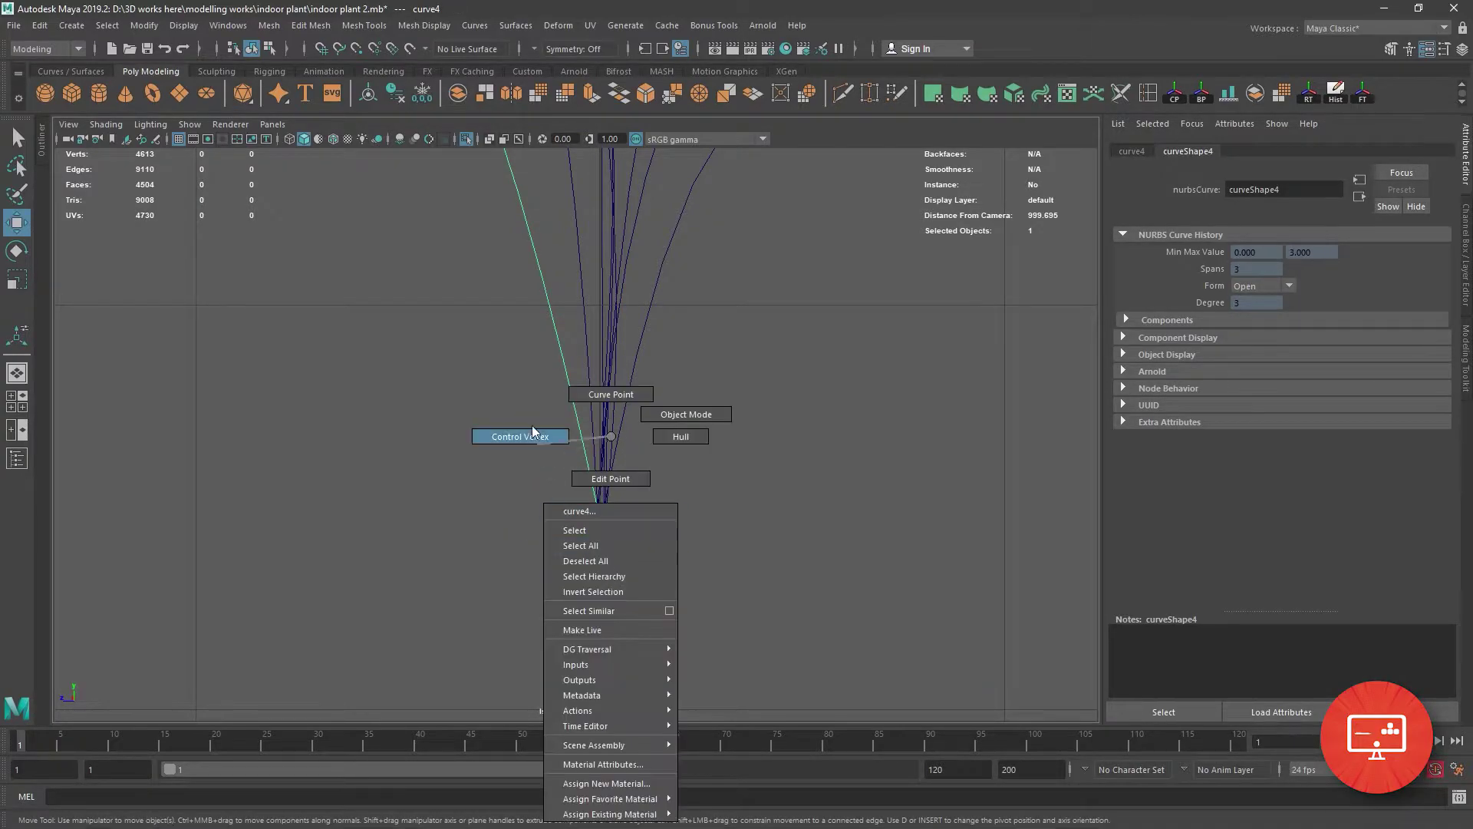
pyautogui.moveTo(576, 560)
pyautogui.mouseDown()
pyautogui.moveTo(623, 613)
pyautogui.moveTo(594, 535)
pyautogui.mouseUp()
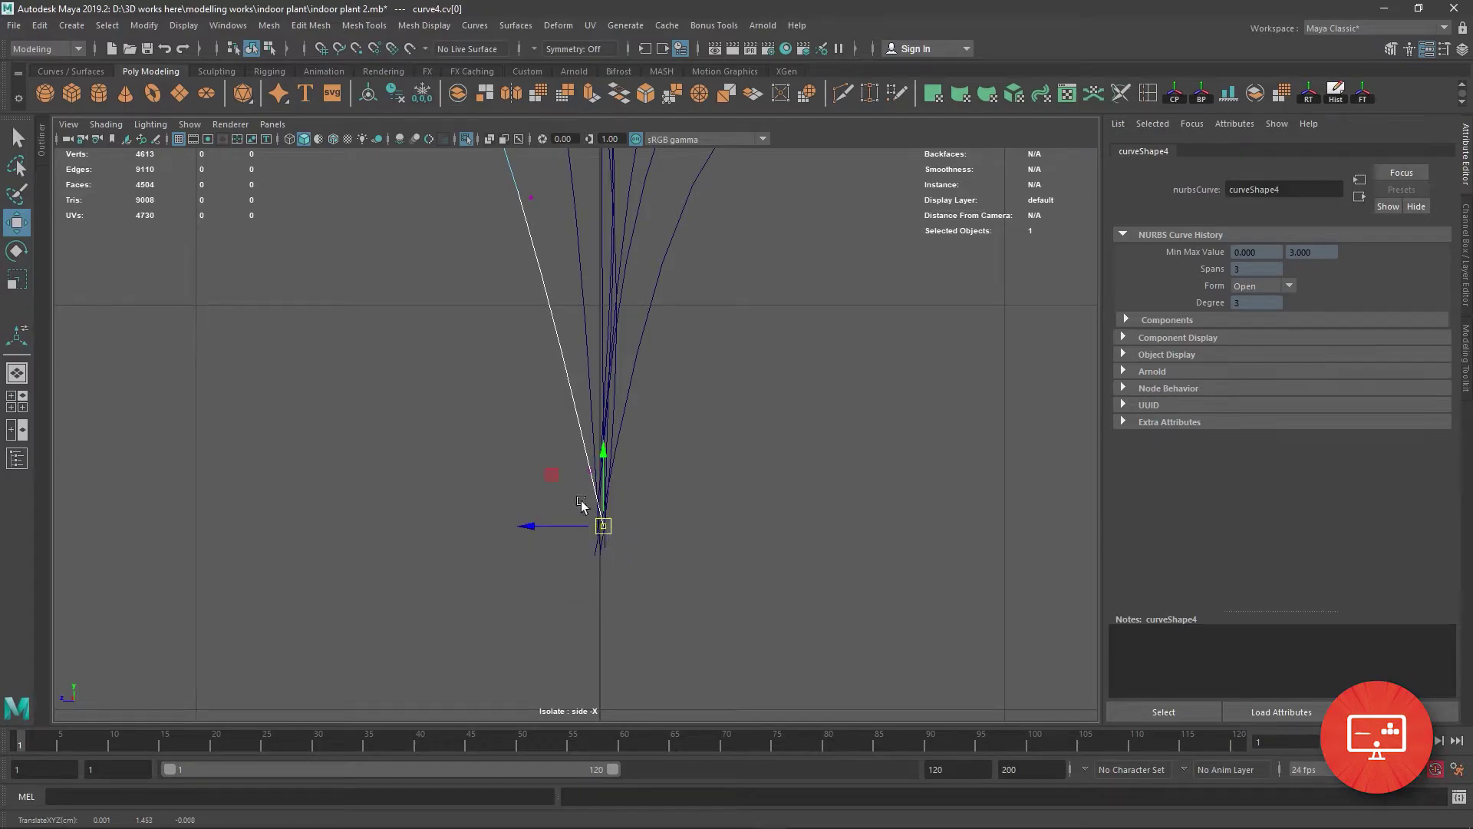
pyautogui.moveTo(537, 422)
pyautogui.mouseDown()
pyautogui.moveTo(593, 476)
pyautogui.moveTo(576, 366)
pyautogui.mouseUp()
pyautogui.click(486, 422)
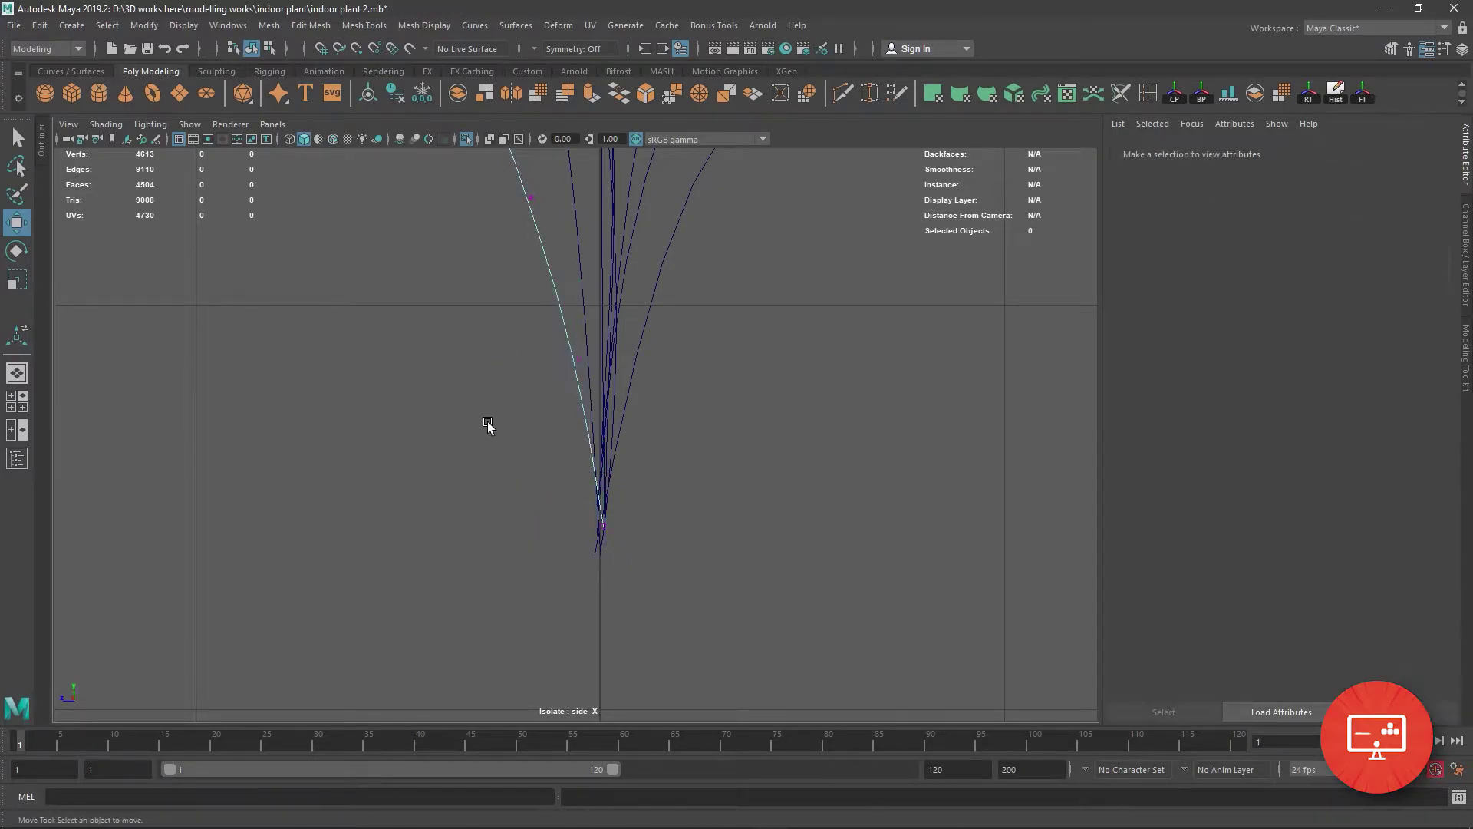
pyautogui.scroll(-5, 602, 451)
pyautogui.scroll(2, 520, 335)
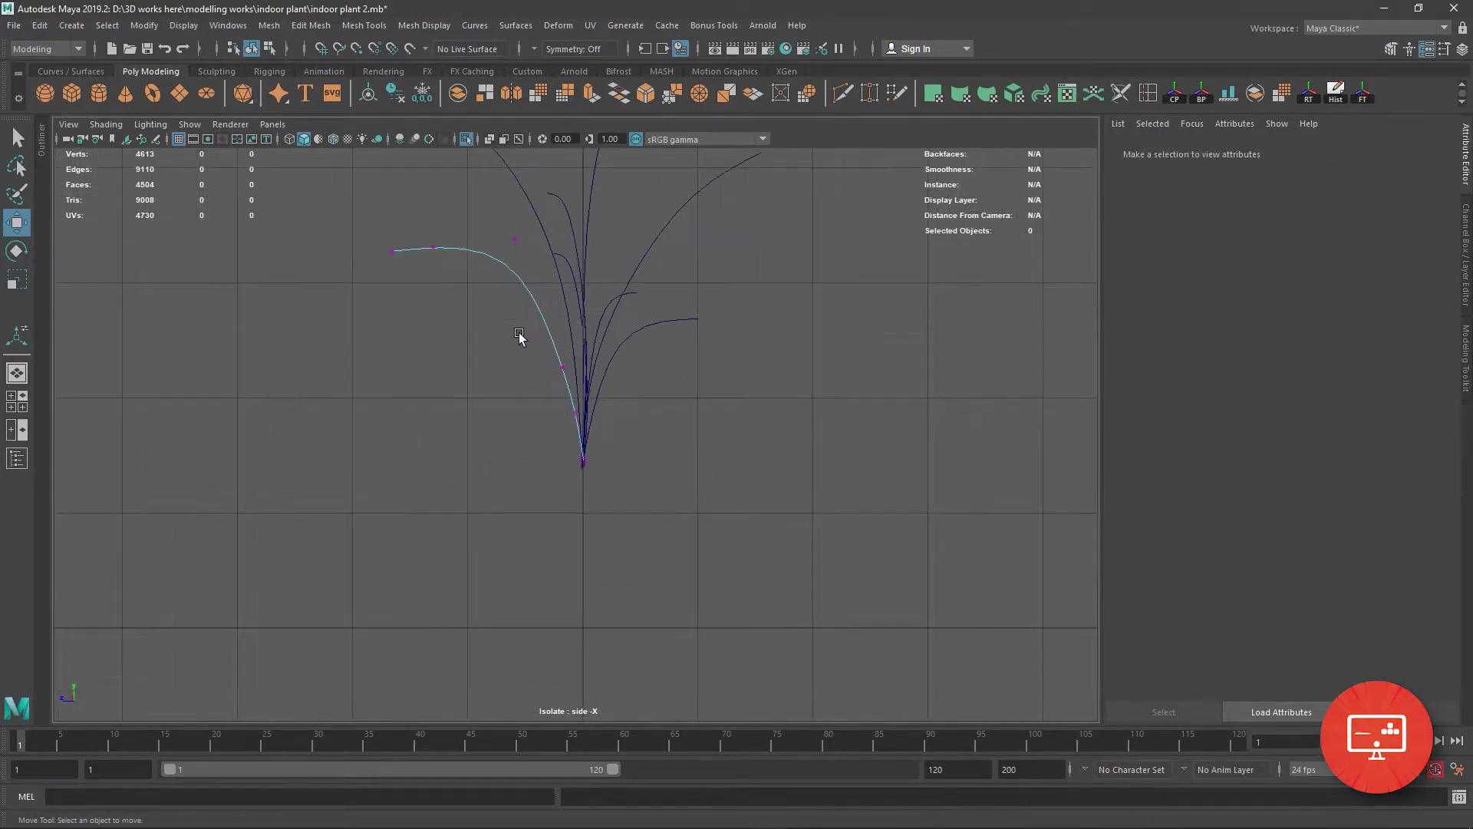
# Shift curve4's middle and top points to arch and droop its tip, then leave CV mode and deselect.
pyautogui.moveTo(527, 357)
pyautogui.mouseDown()
pyautogui.moveTo(590, 396)
pyautogui.moveTo(575, 361)
pyautogui.mouseUp()
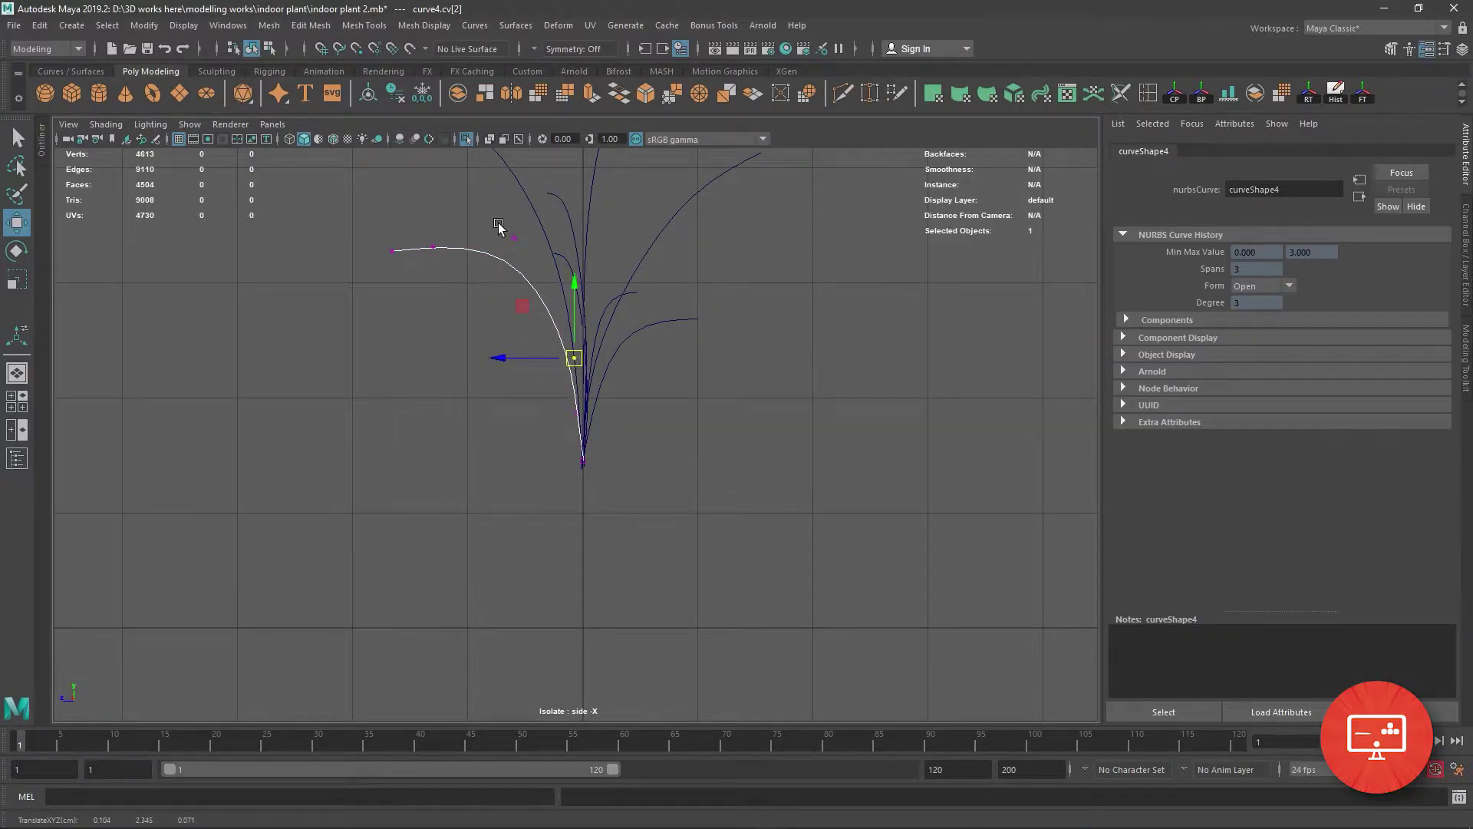
pyautogui.moveTo(499, 226)
pyautogui.mouseDown()
pyautogui.moveTo(530, 244)
pyautogui.moveTo(449, 257)
pyautogui.mouseUp()
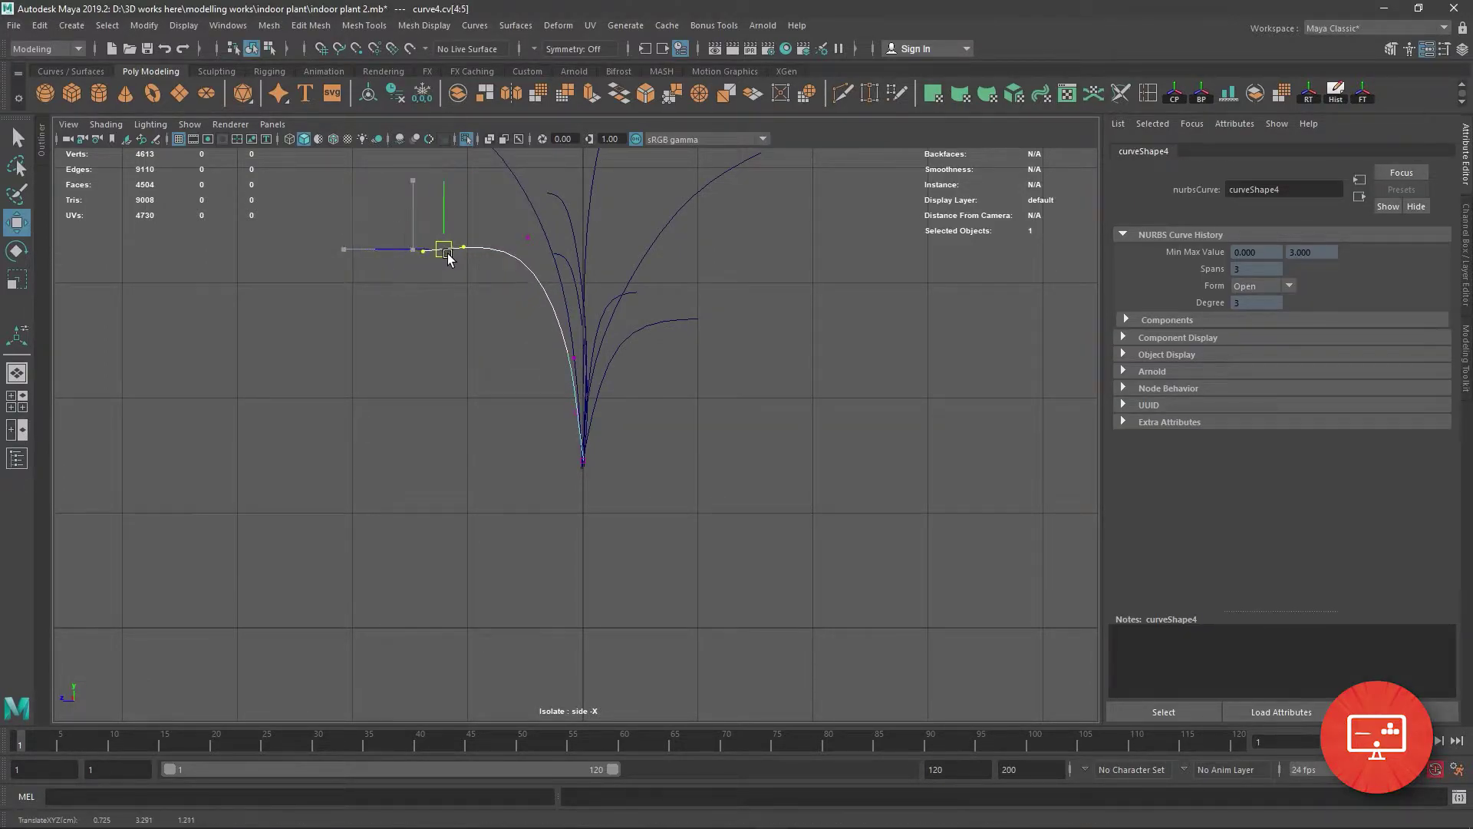
pyautogui.click(438, 260)
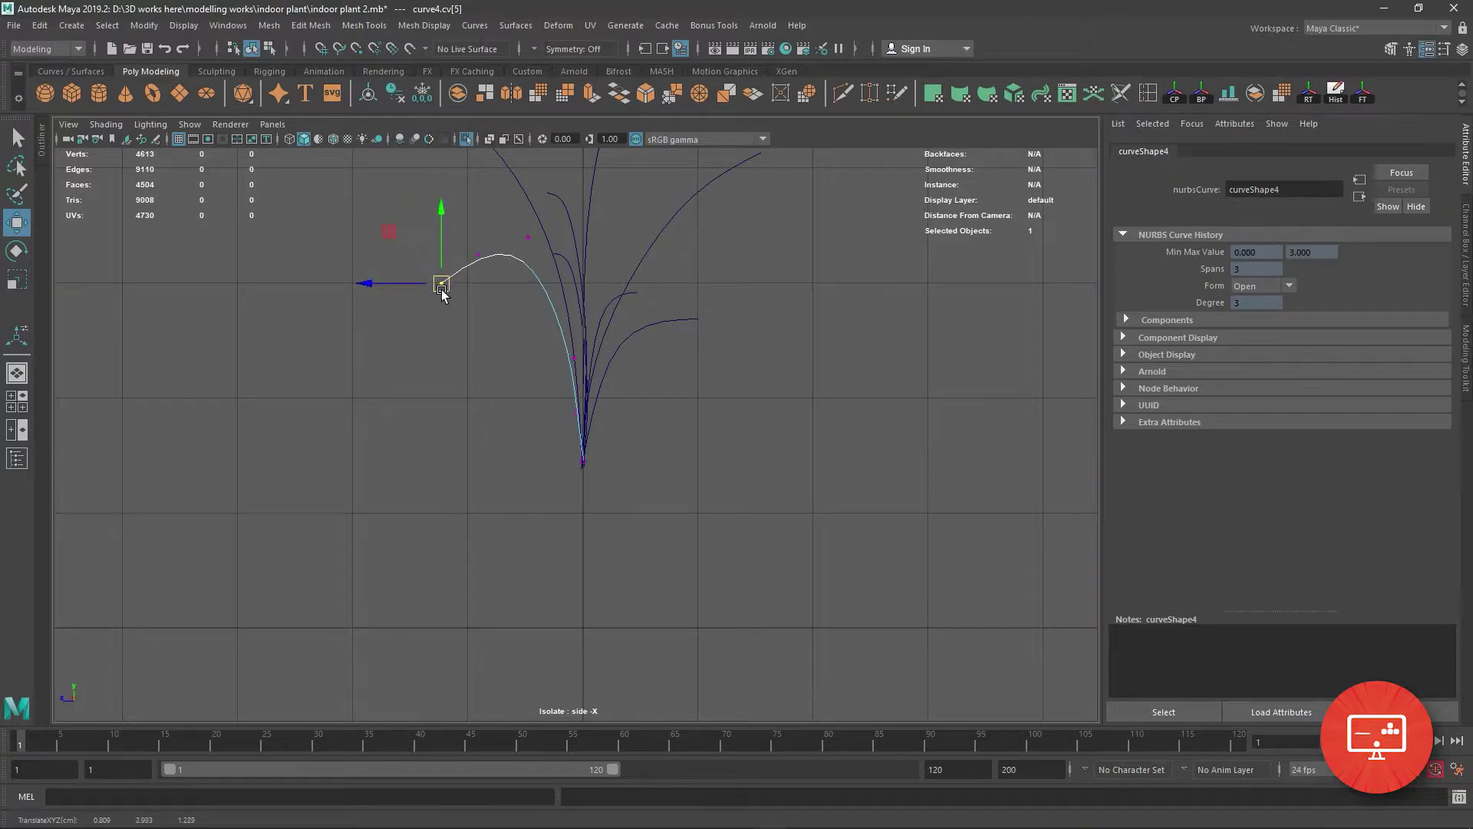
pyautogui.click(477, 254)
pyautogui.moveTo(477, 253); pyautogui.dragTo(451, 245)
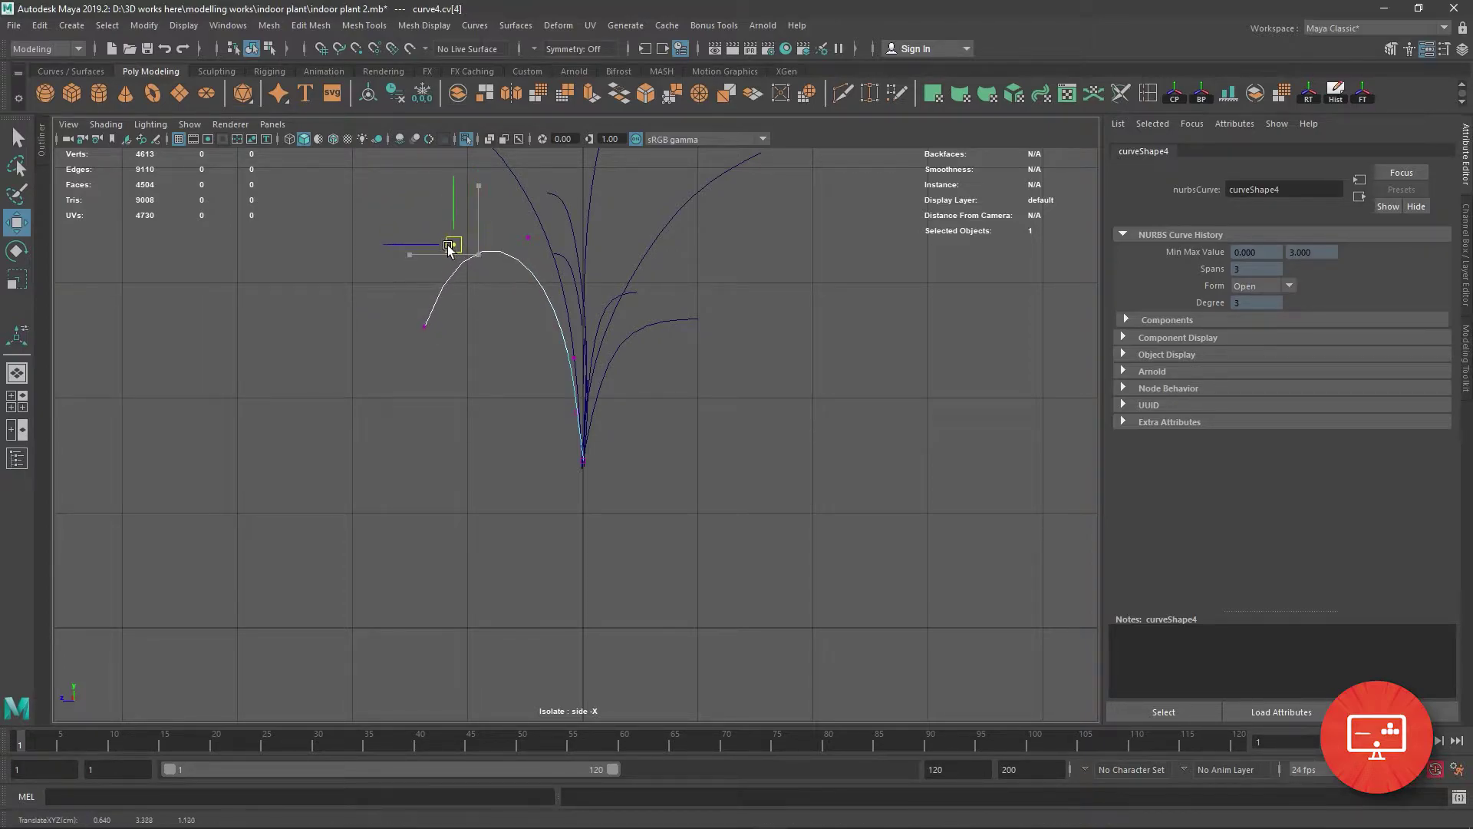
pyautogui.click(528, 237)
pyautogui.keyDown('alt'); pyautogui.moveTo(596, 251); pyautogui.dragTo(588, 345, button='middle'); pyautogui.keyUp('alt')
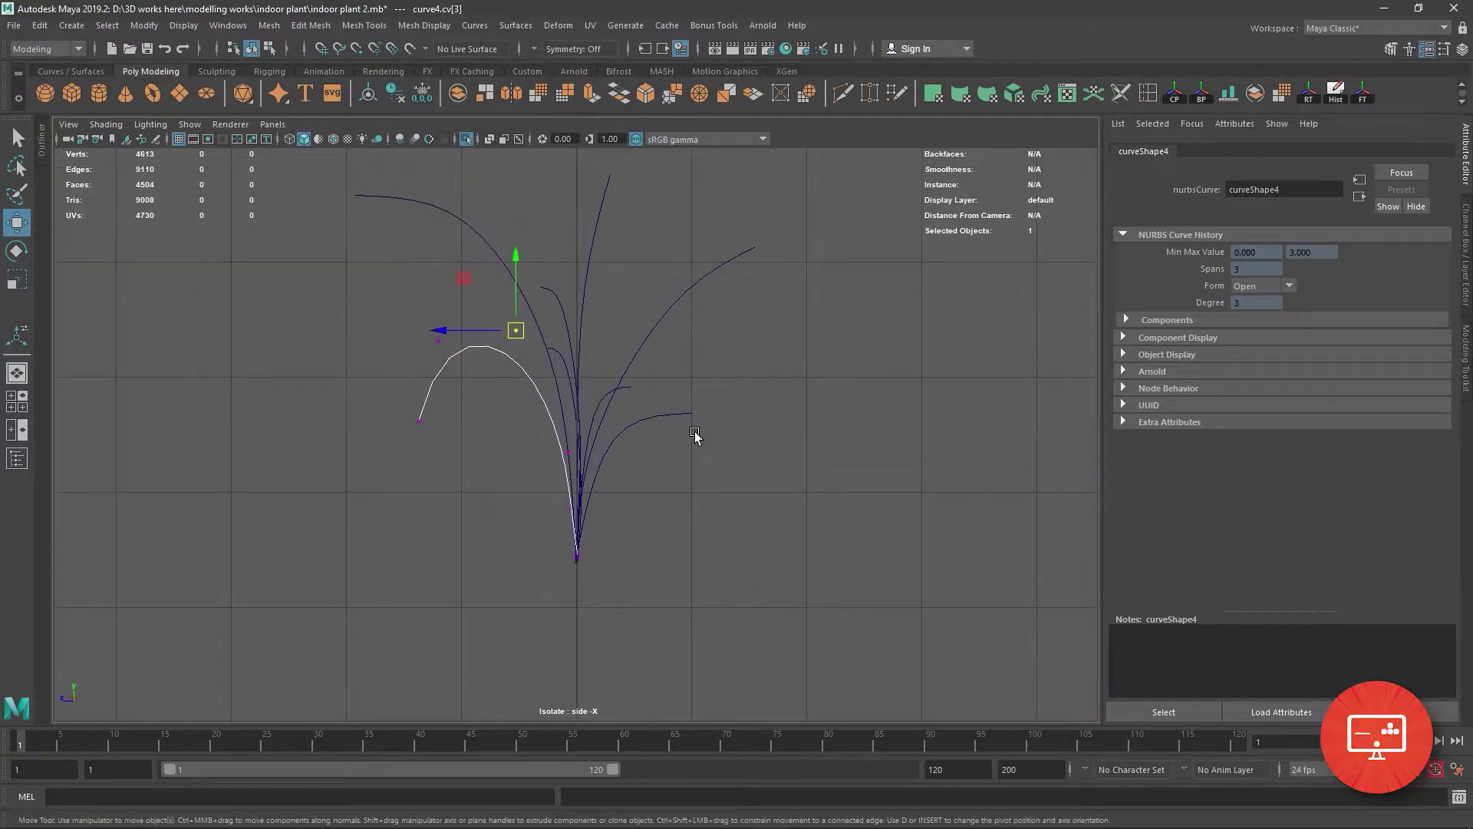
pyautogui.click(554, 397)
pyautogui.press('F8')
pyautogui.click(760, 470)
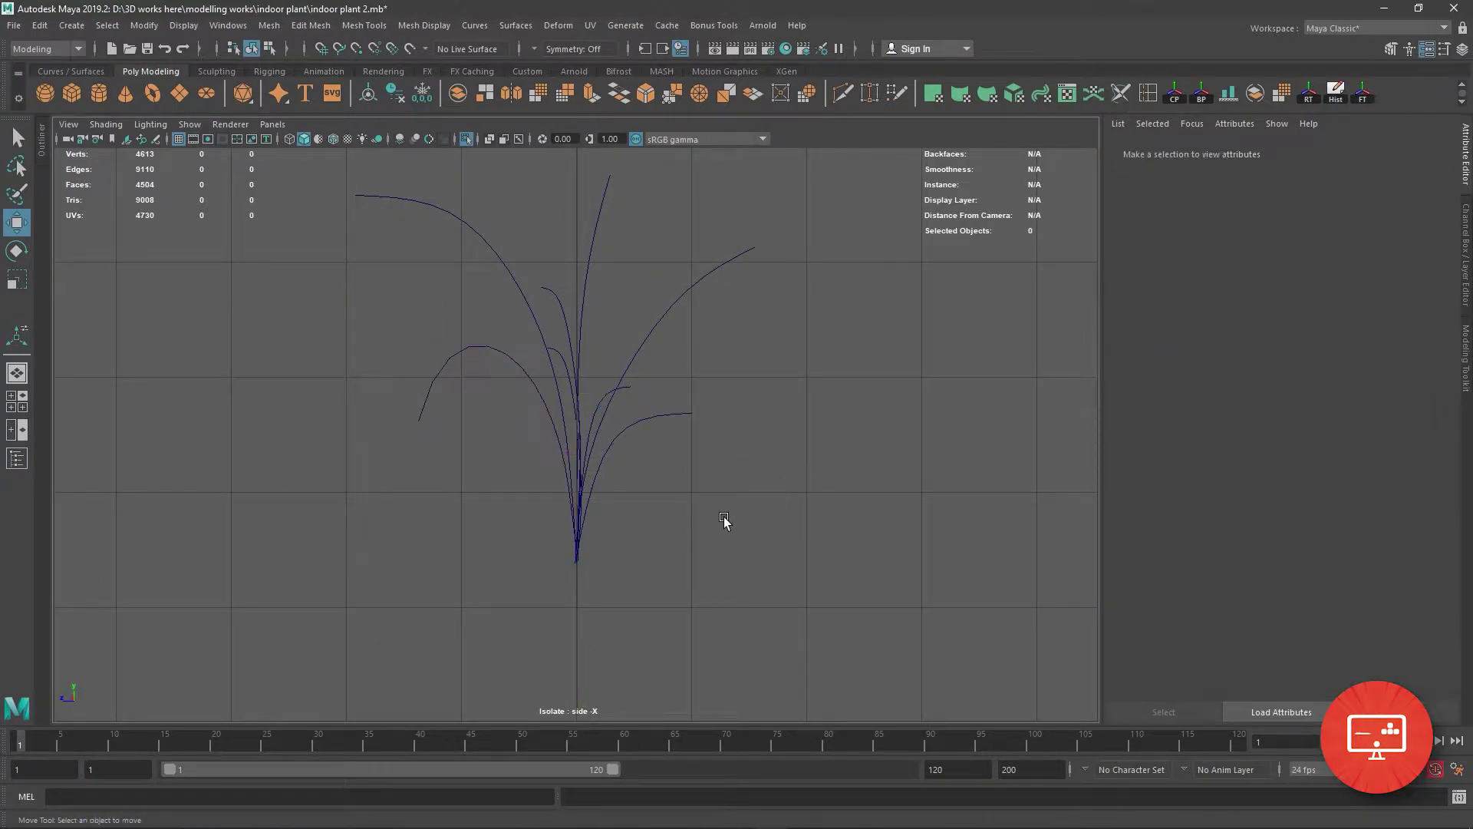
# Save the scene, then select the five leaf planes and slide them away from the pot.
pyautogui.moveTo(796, 337)
pyautogui.keyDown('alt'); pyautogui.mouseDown()
pyautogui.moveTo(773, 412)
pyautogui.moveTo(734, 417)
pyautogui.moveTo(821, 442)
pyautogui.moveTo(808, 424)
pyautogui.moveTo(637, 429)
pyautogui.mouseUp(); pyautogui.keyUp('alt')
pyautogui.hotkey('ctrl', 's')
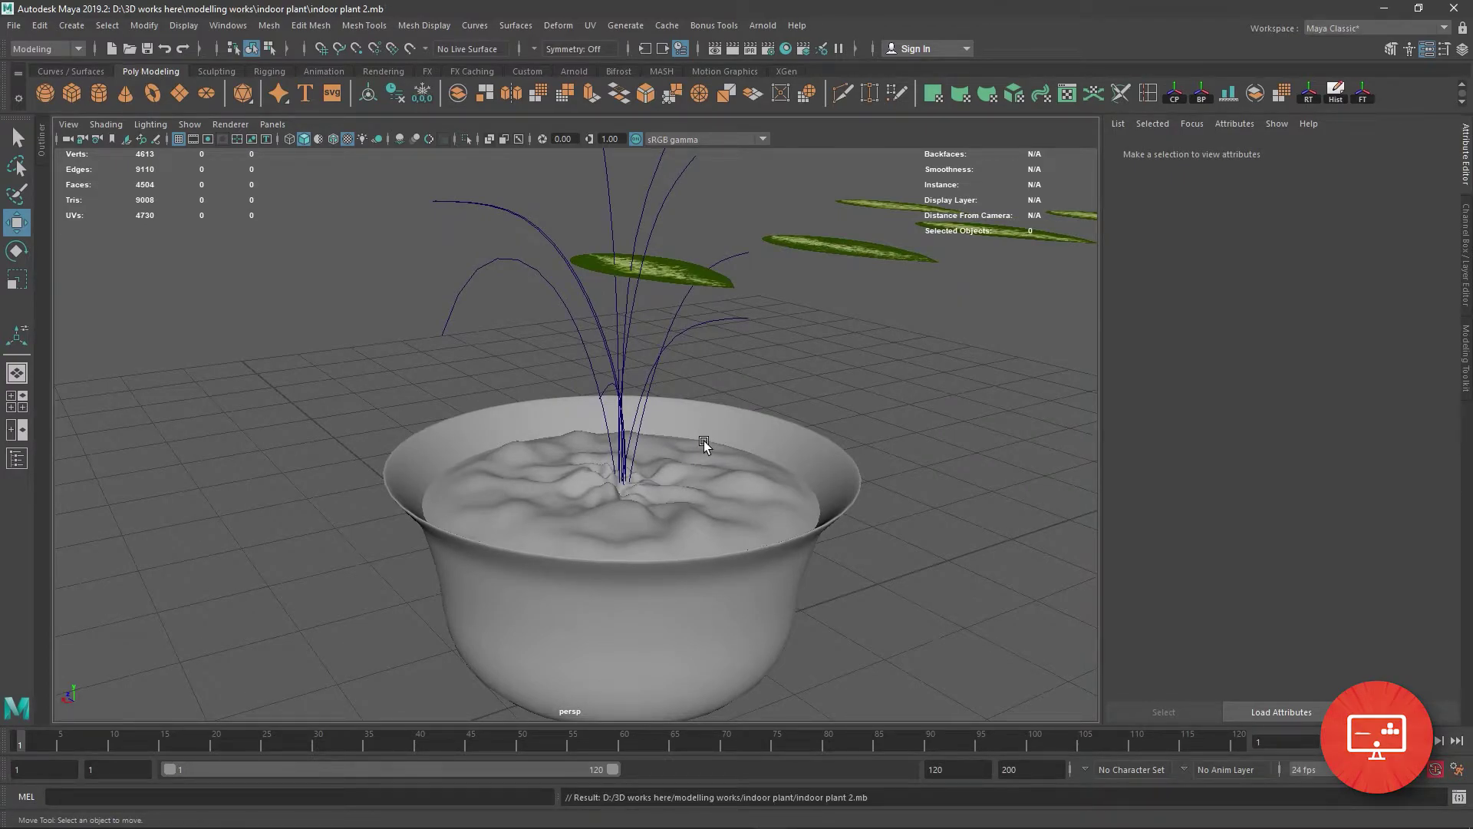
pyautogui.keyDown('alt'); pyautogui.moveTo(703, 440); pyautogui.dragTo(537, 368); pyautogui.keyUp('alt')
pyautogui.click(491, 376)
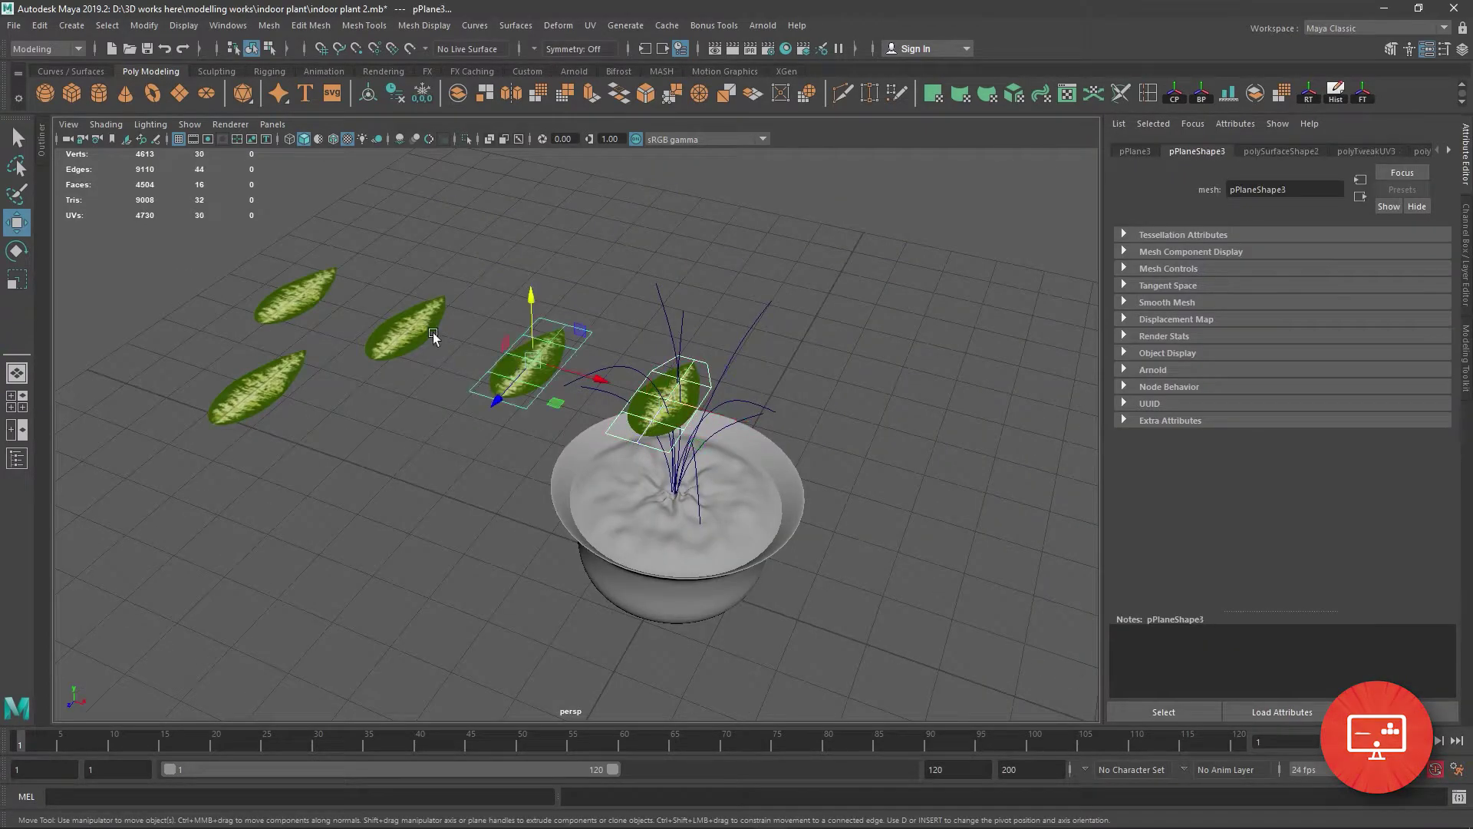
pyautogui.keyDown('shift'); pyautogui.click(408, 348); pyautogui.keyUp('shift')
pyautogui.keyDown('shift'); pyautogui.click(298, 296); pyautogui.keyUp('shift')
pyautogui.keyDown('shift'); pyautogui.click(279, 374); pyautogui.keyUp('shift')
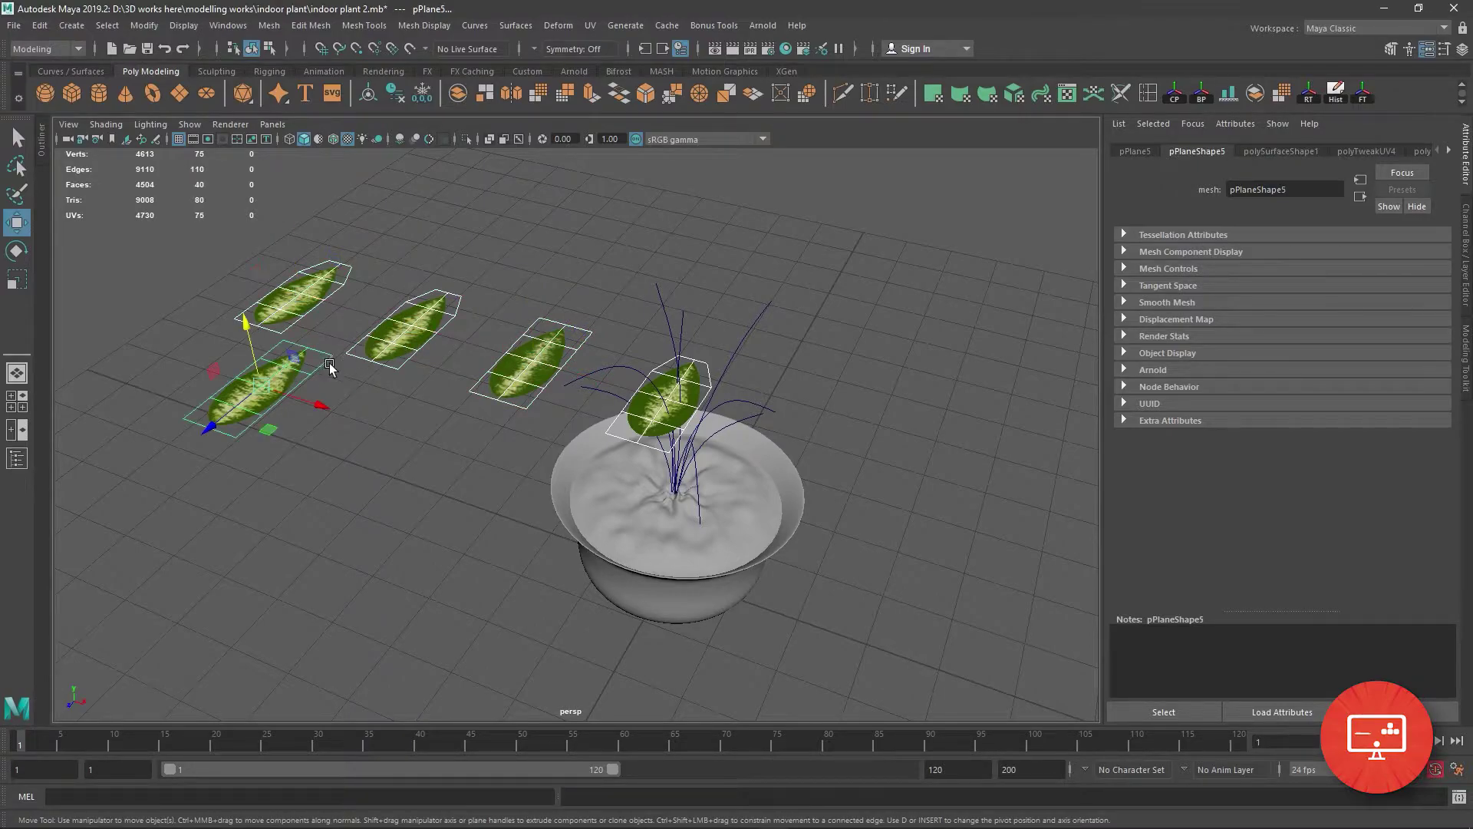
pyautogui.moveTo(308, 383); pyautogui.dragTo(170, 338)
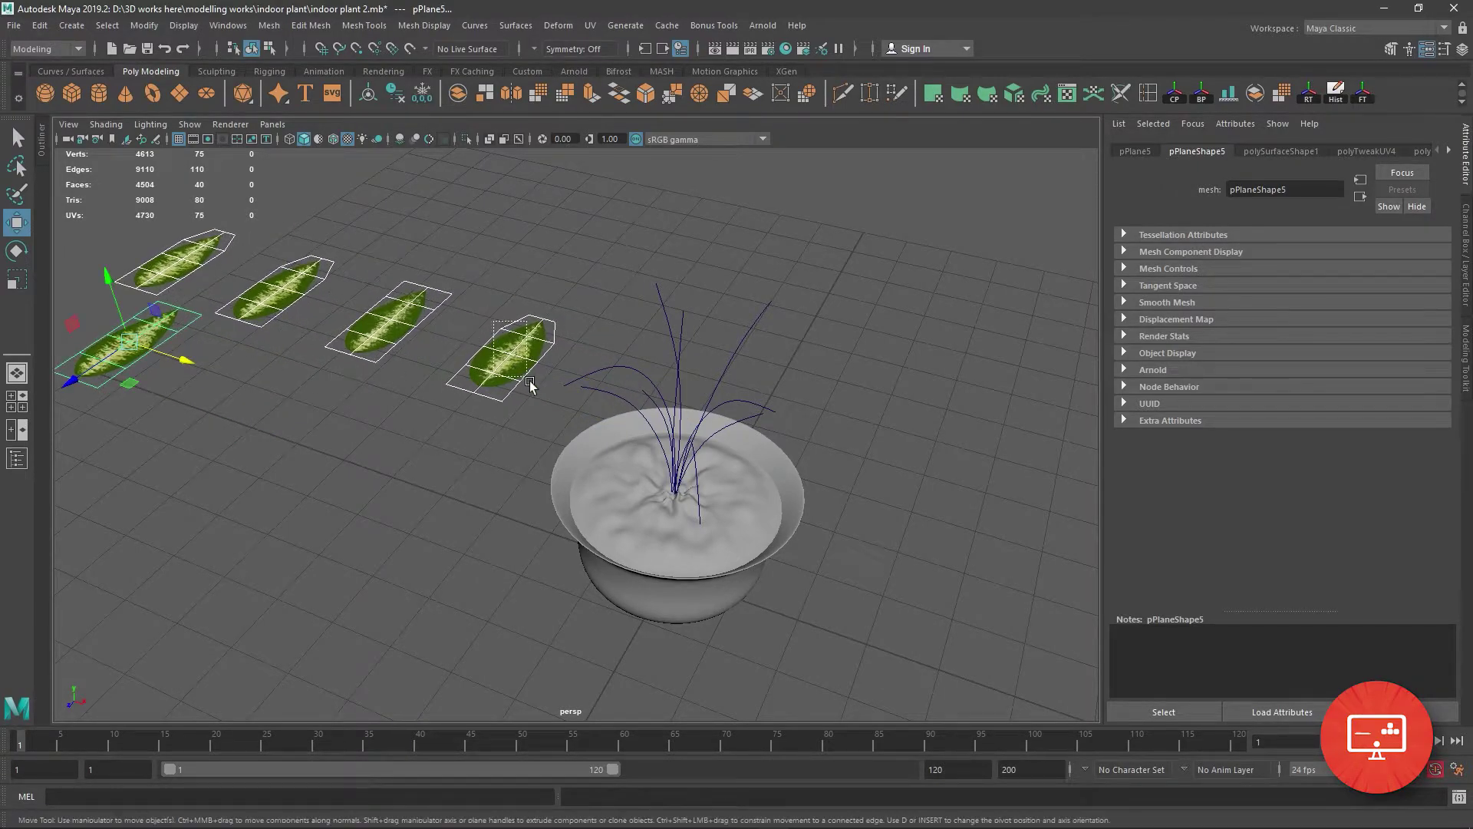
# Move one leaf toward the front into line with the others, then deselect.
pyautogui.click(492, 381)
pyautogui.moveTo(492, 381); pyautogui.dragTo(338, 472)
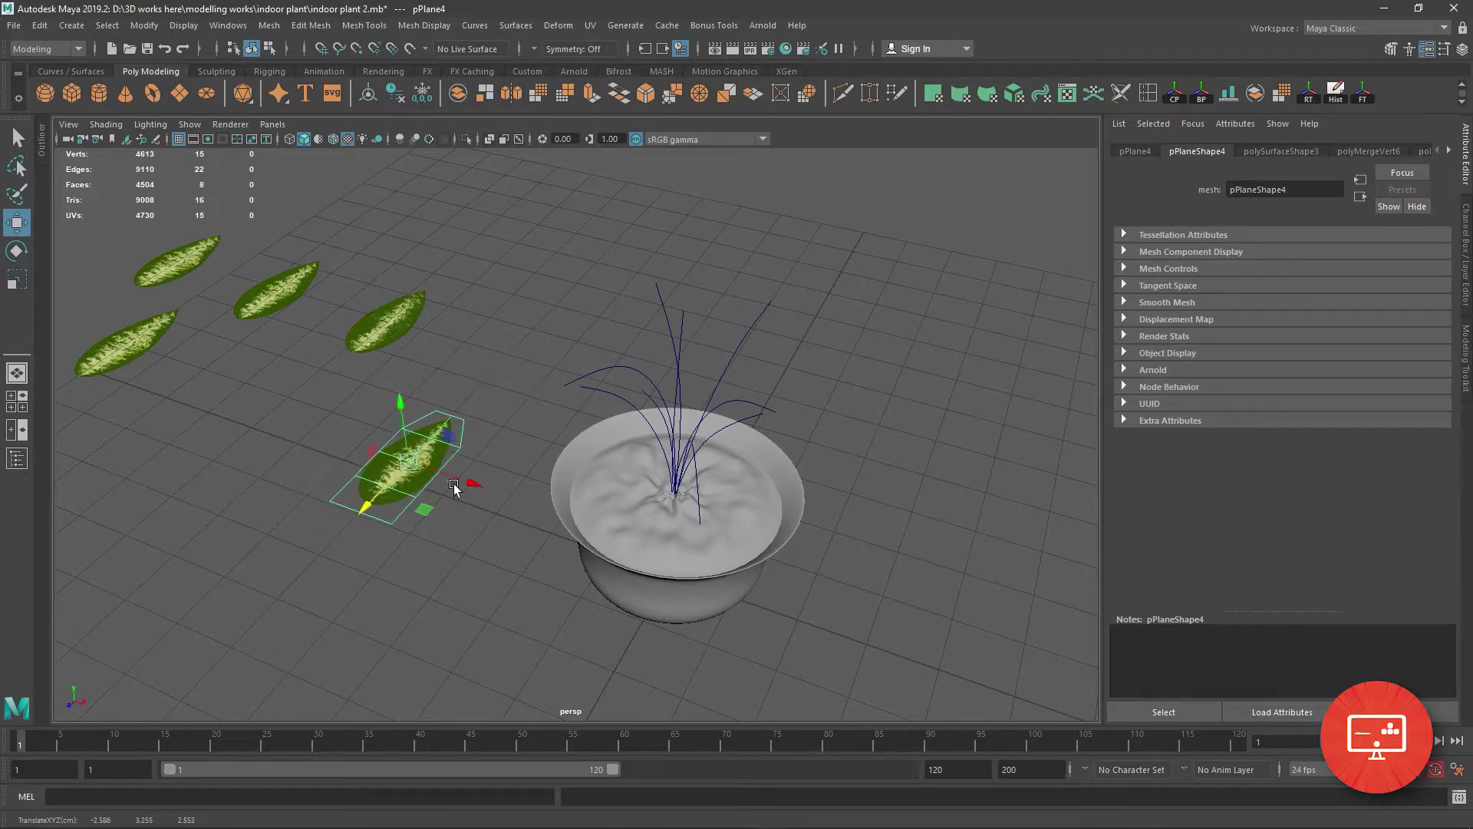
pyautogui.moveTo(472, 488)
pyautogui.mouseDown()
pyautogui.moveTo(446, 463)
pyautogui.moveTo(270, 397)
pyautogui.mouseUp()
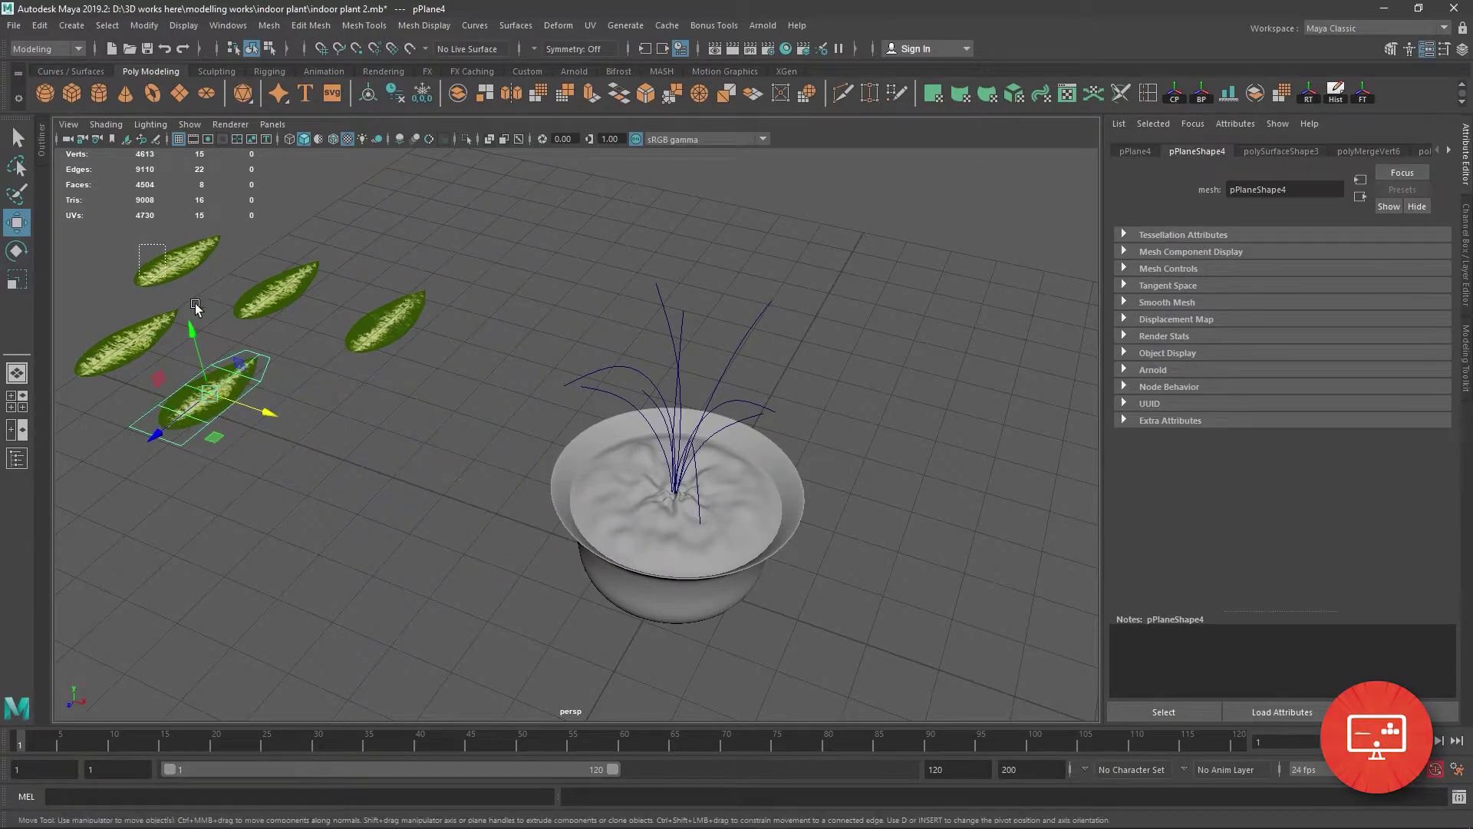
pyautogui.moveTo(248, 285)
pyautogui.mouseDown()
pyautogui.moveTo(555, 424)
pyautogui.moveTo(448, 382)
pyautogui.moveTo(477, 422)
pyautogui.mouseUp()
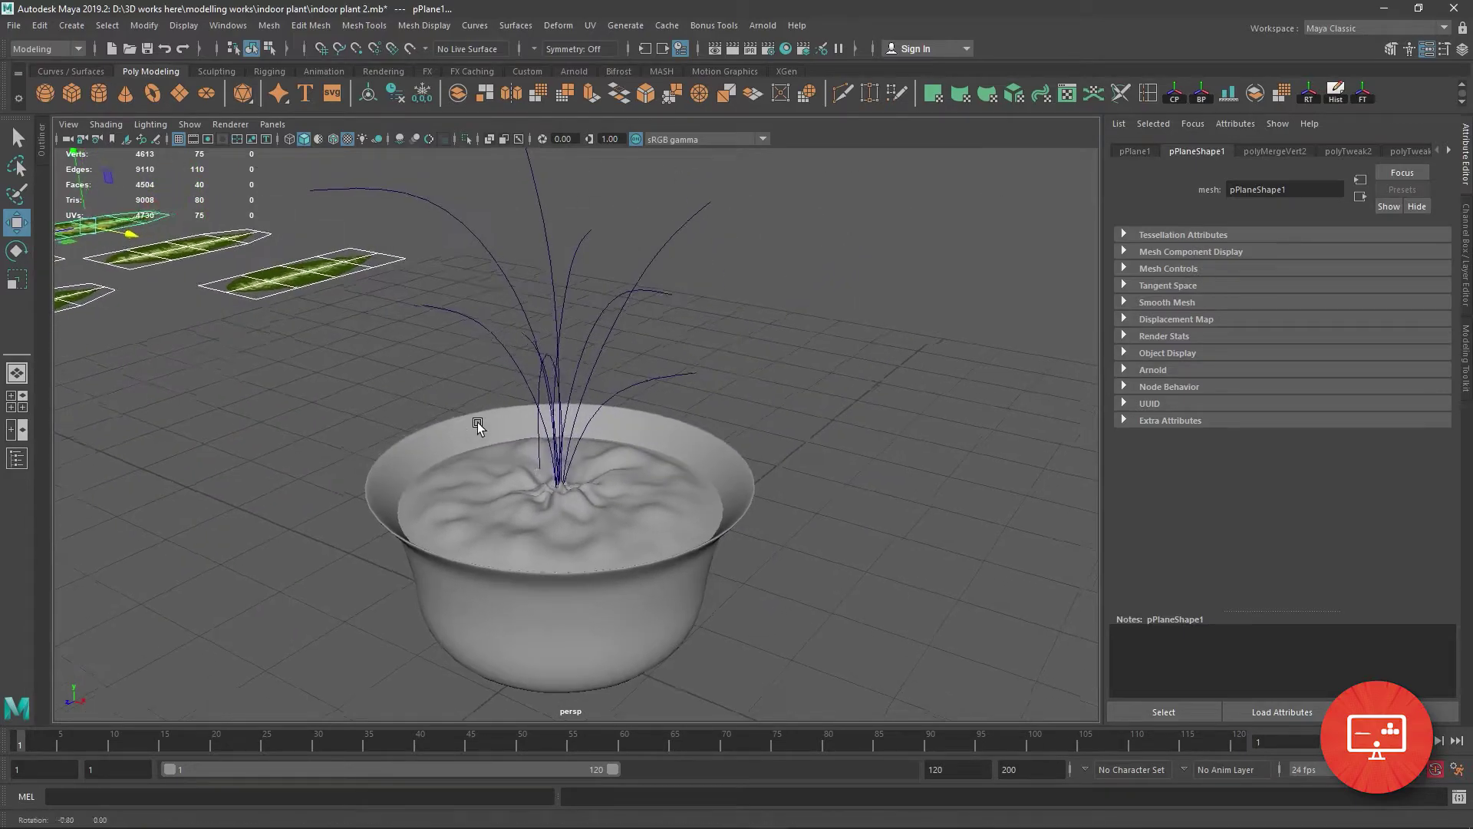
pyautogui.keyDown('alt'); pyautogui.moveTo(477, 422); pyautogui.dragTo(416, 380, button='right'); pyautogui.keyUp('alt')
pyautogui.click(418, 381)
pyautogui.moveTo(421, 380)
pyautogui.keyDown('alt'); pyautogui.mouseDown()
pyautogui.moveTo(456, 440)
pyautogui.moveTo(532, 439)
pyautogui.moveTo(504, 431)
pyautogui.mouseUp(); pyautogui.keyUp('alt')
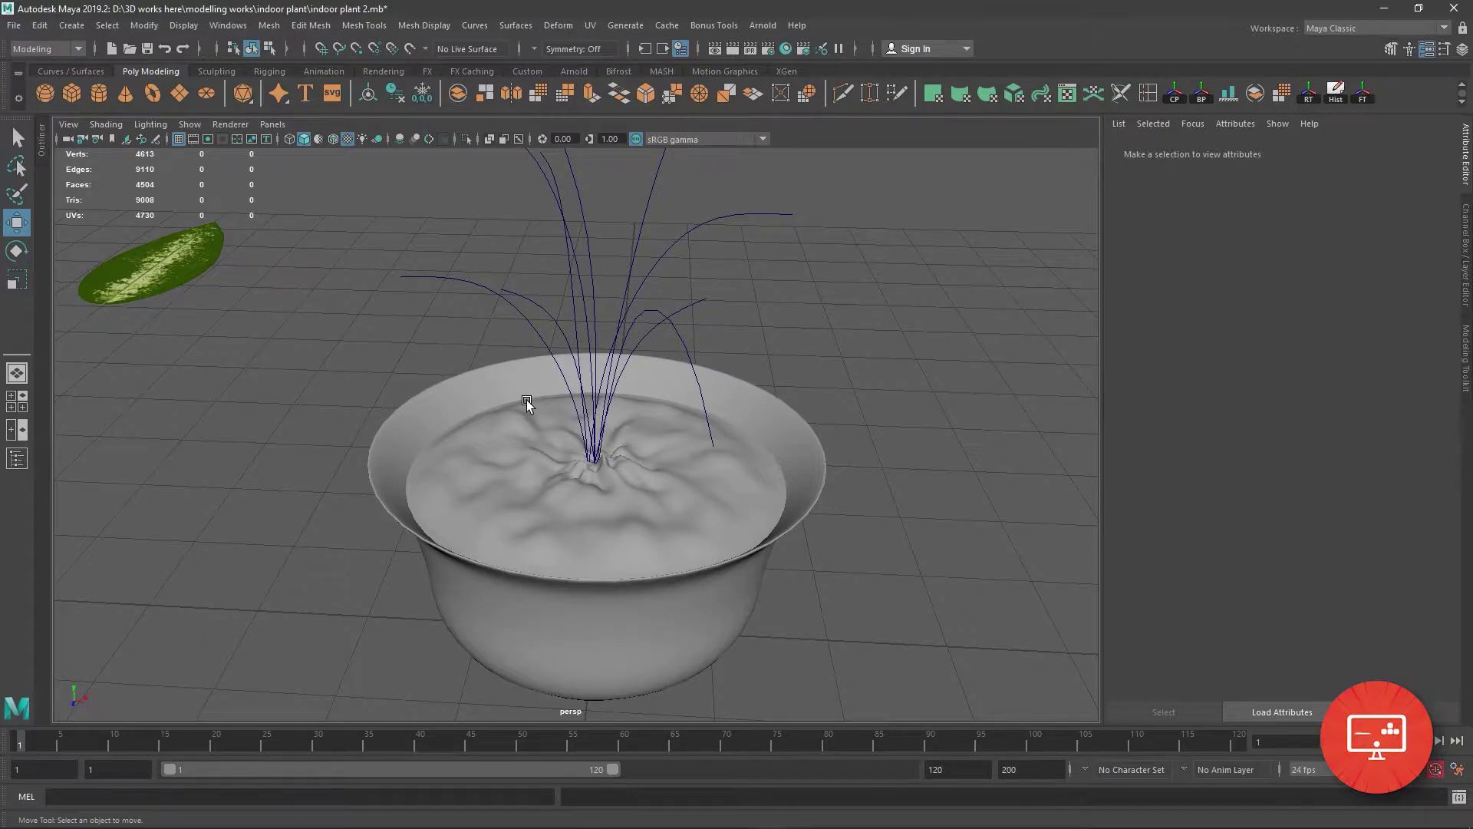
pyautogui.scroll(-5, 529, 403)
# Create a polygon cylinder and move it out beside the pot.
pyautogui.click(99, 94)
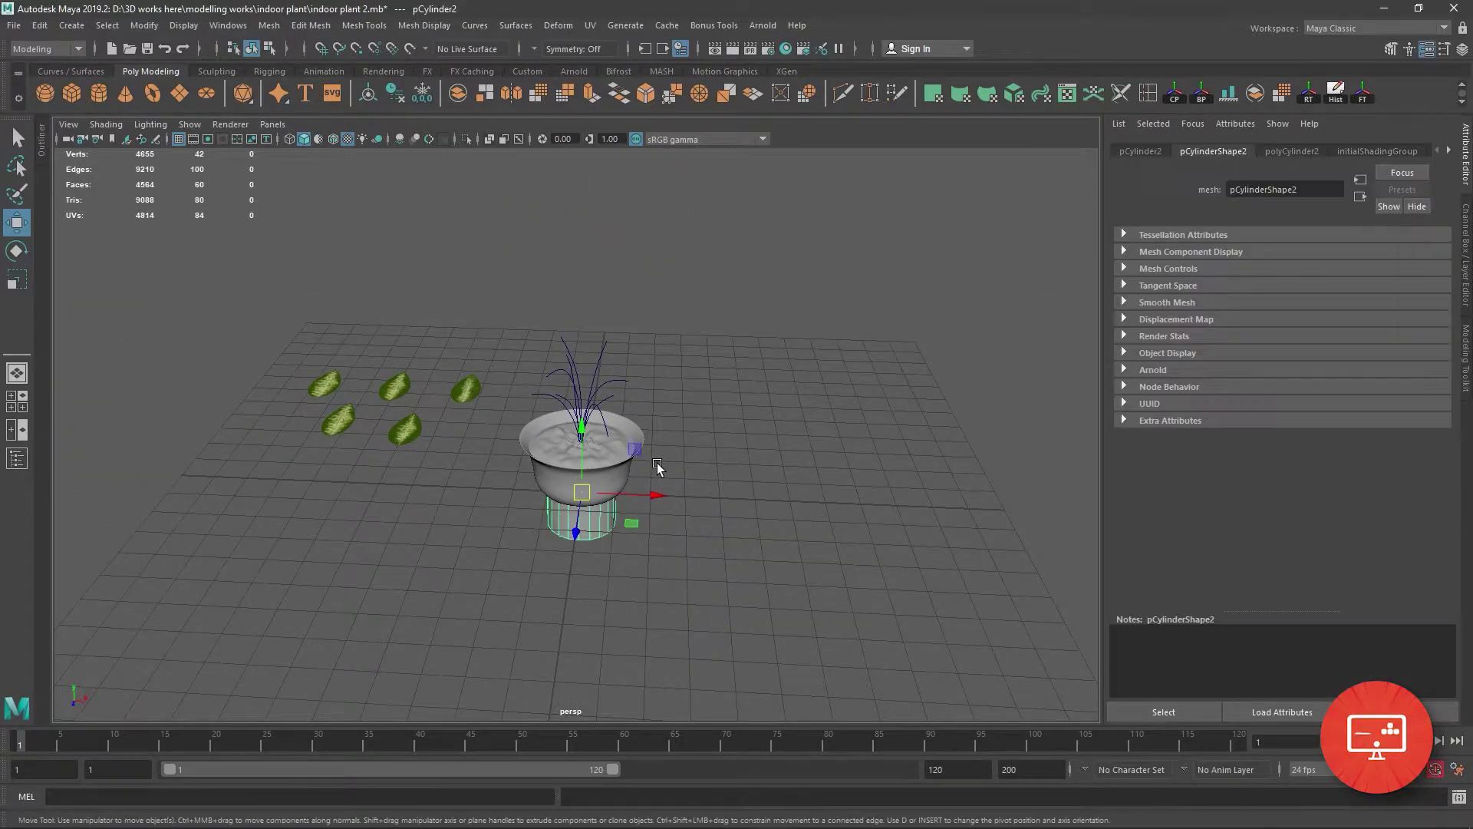
pyautogui.scroll(3, 657, 463)
pyautogui.scroll(2, 708, 615)
pyautogui.moveTo(652, 553); pyautogui.dragTo(903, 564)
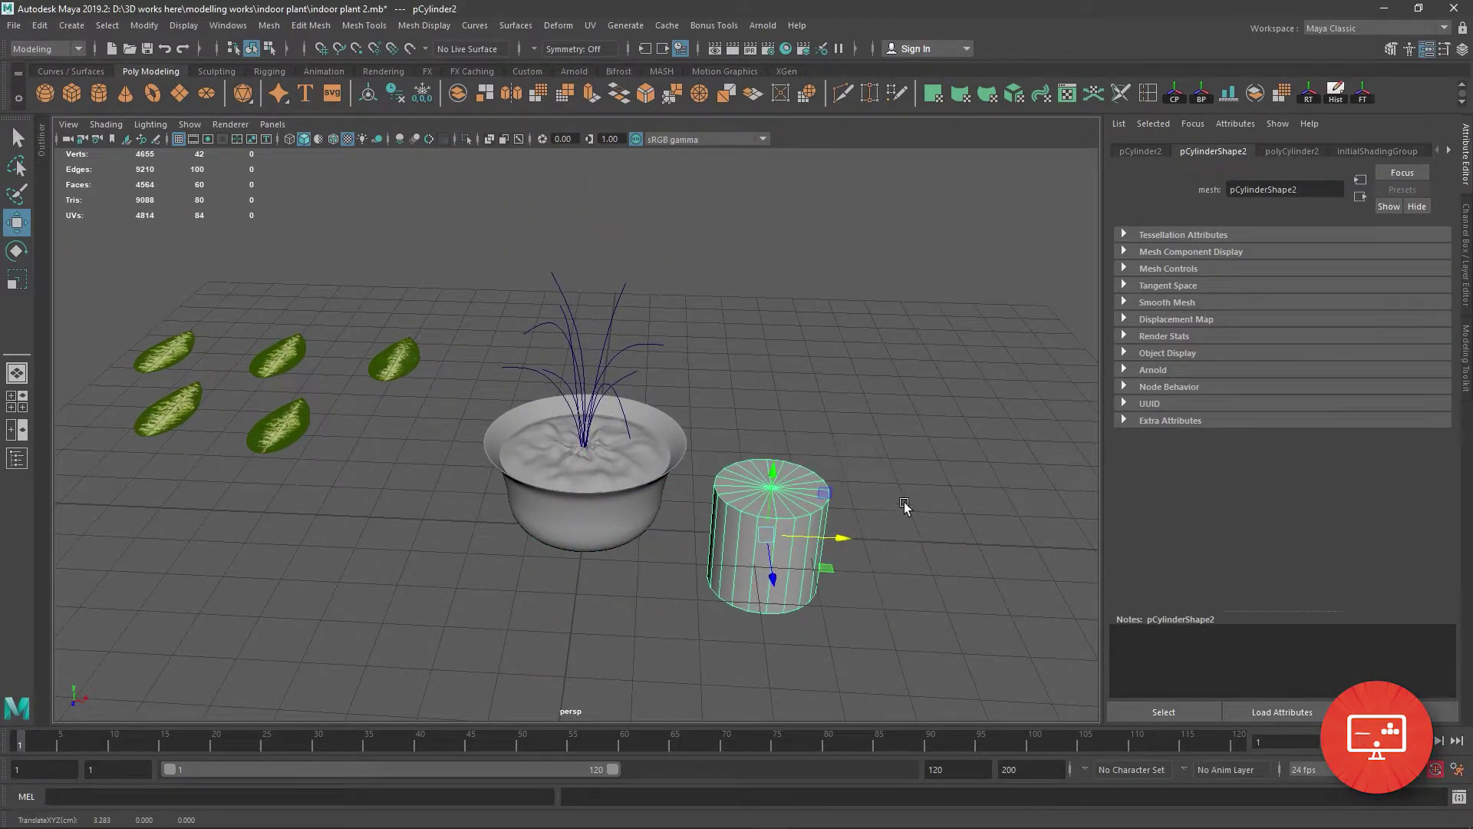
pyautogui.keyDown('alt'); pyautogui.moveTo(904, 502); pyautogui.dragTo(495, 425); pyautogui.keyUp('alt')
pyautogui.scroll(3, 537, 499)
pyautogui.moveTo(560, 582)
pyautogui.keyDown('alt'); pyautogui.mouseDown()
pyautogui.moveTo(563, 430)
pyautogui.moveTo(590, 375)
pyautogui.mouseUp(); pyautogui.keyUp('alt')
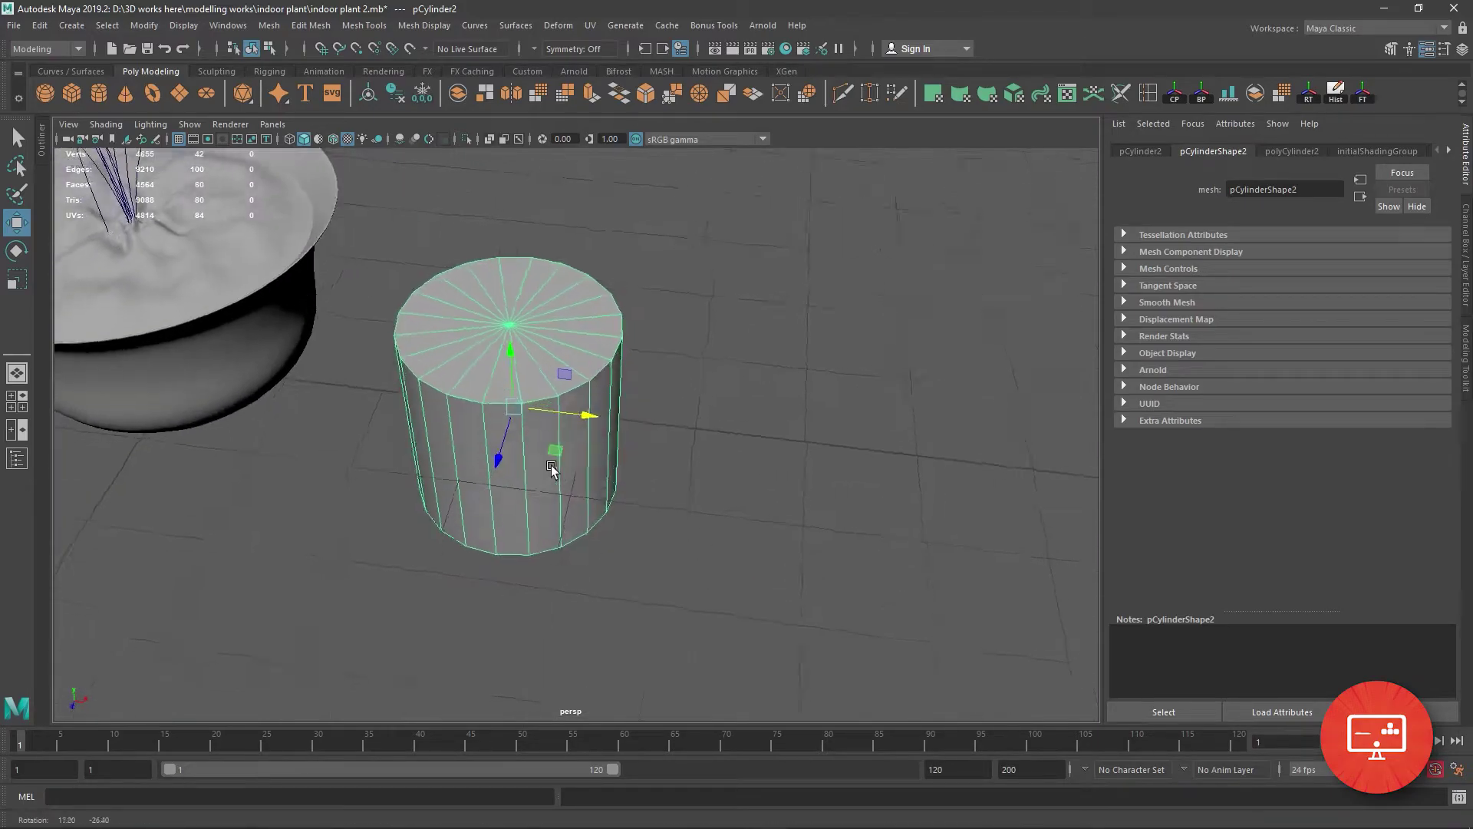
# Give polyCylinder2 12 axis subdivisions and no caps, and scale it to stem thickness.
pyautogui.click(1293, 151)
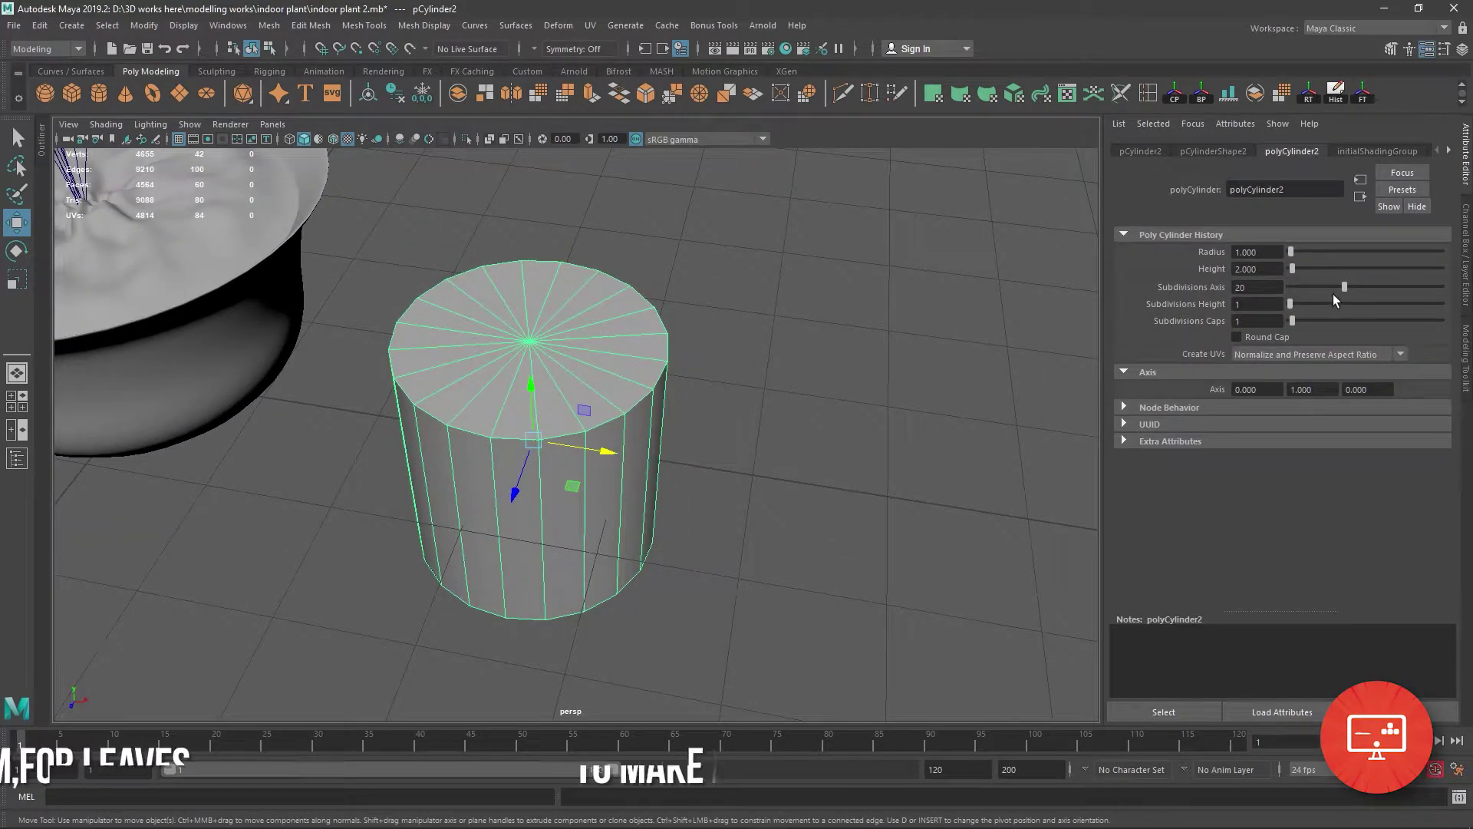
pyautogui.moveTo(1342, 287)
pyautogui.mouseDown()
pyautogui.moveTo(1308, 286)
pyautogui.moveTo(1288, 320)
pyautogui.mouseUp()
pyautogui.click(22, 284)
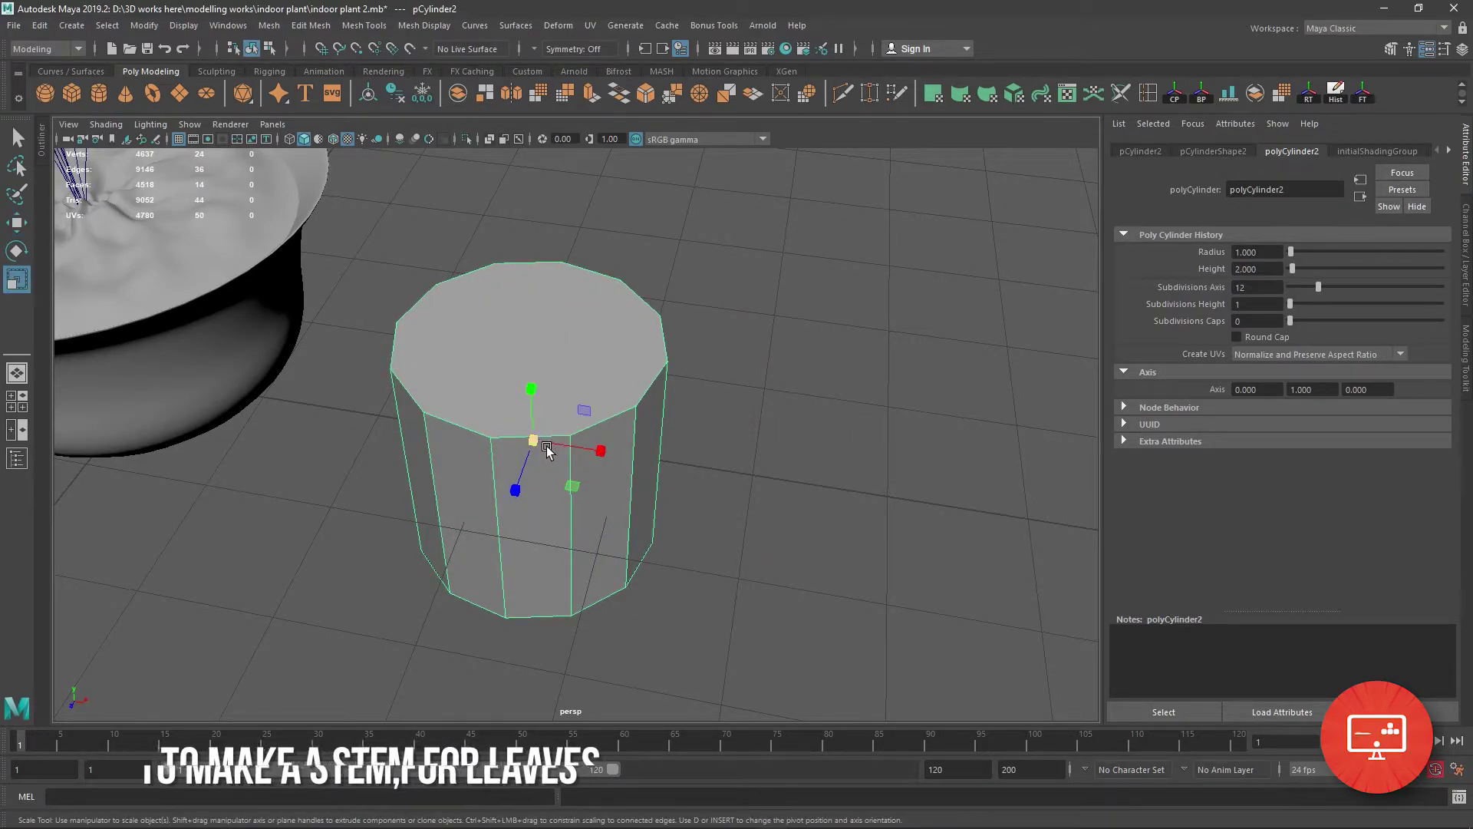
pyautogui.moveTo(533, 440); pyautogui.dragTo(343, 348)
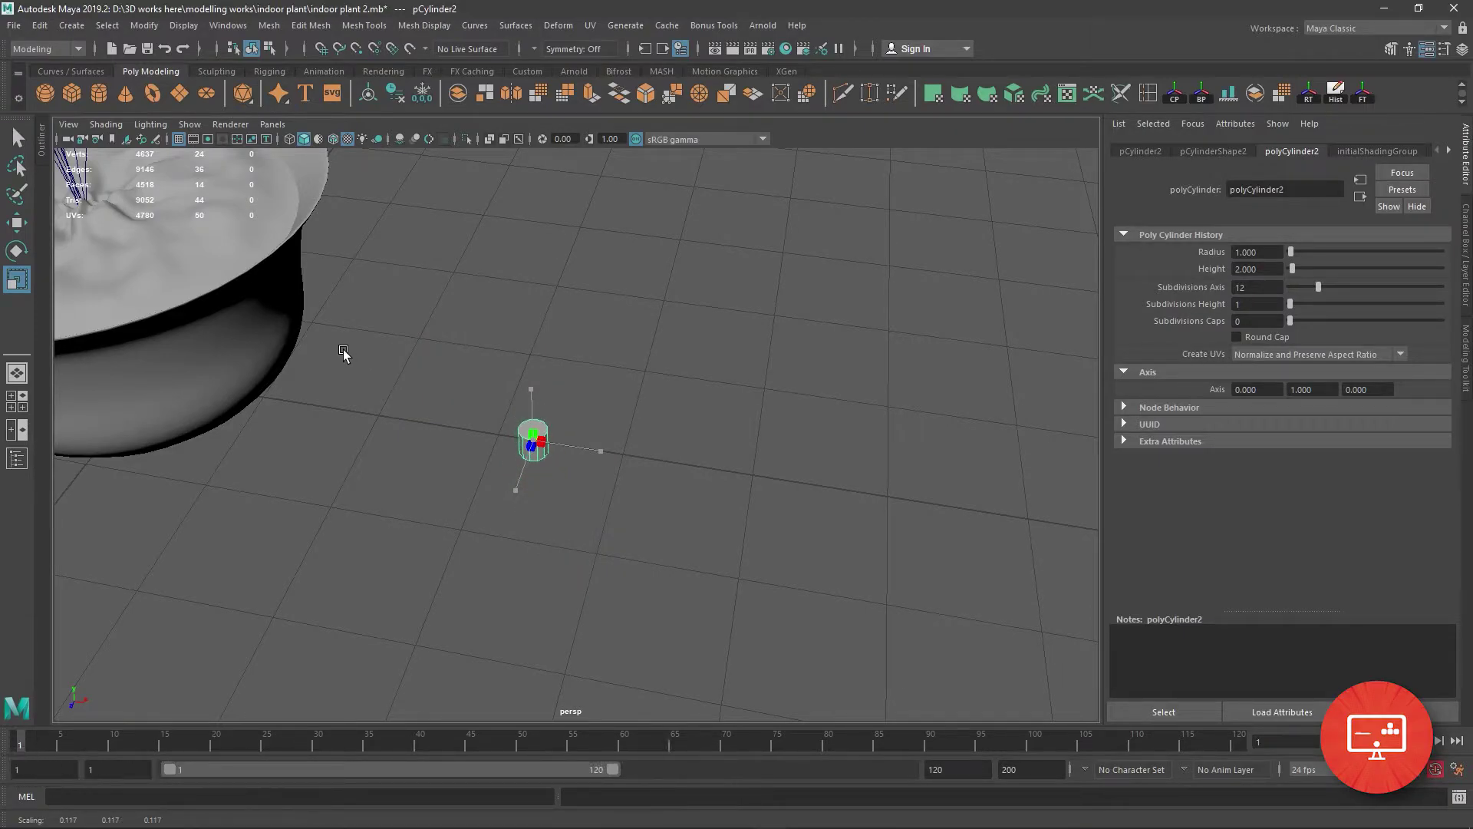
pyautogui.keyDown('alt'); pyautogui.moveTo(378, 365); pyautogui.dragTo(656, 440, button='right'); pyautogui.keyUp('alt')
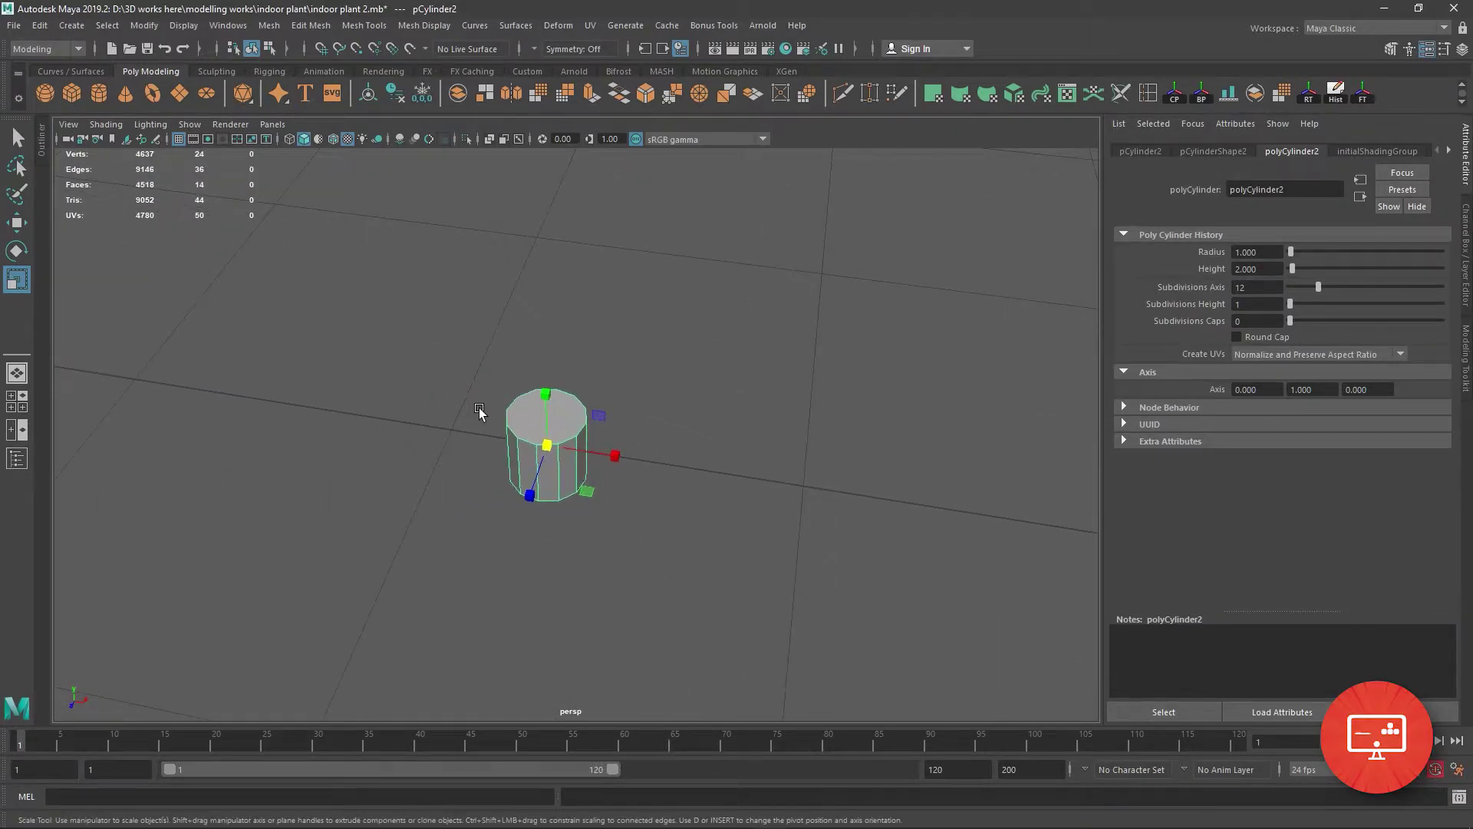
pyautogui.scroll(-2, 483, 412)
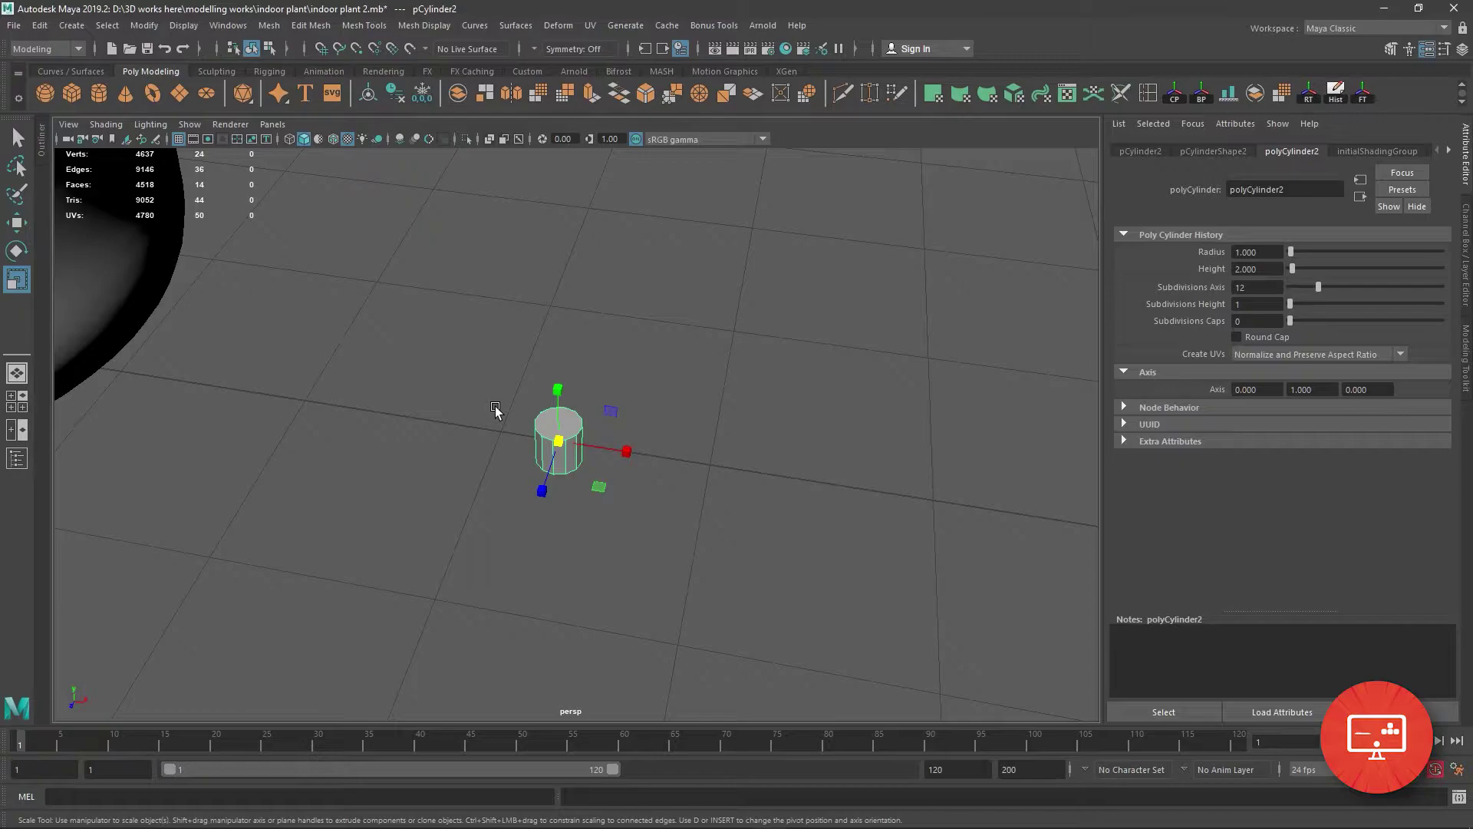
pyautogui.scroll(-2, 495, 412)
# Point-snap the cylinder onto the base of a stem curve.
pyautogui.click(17, 224)
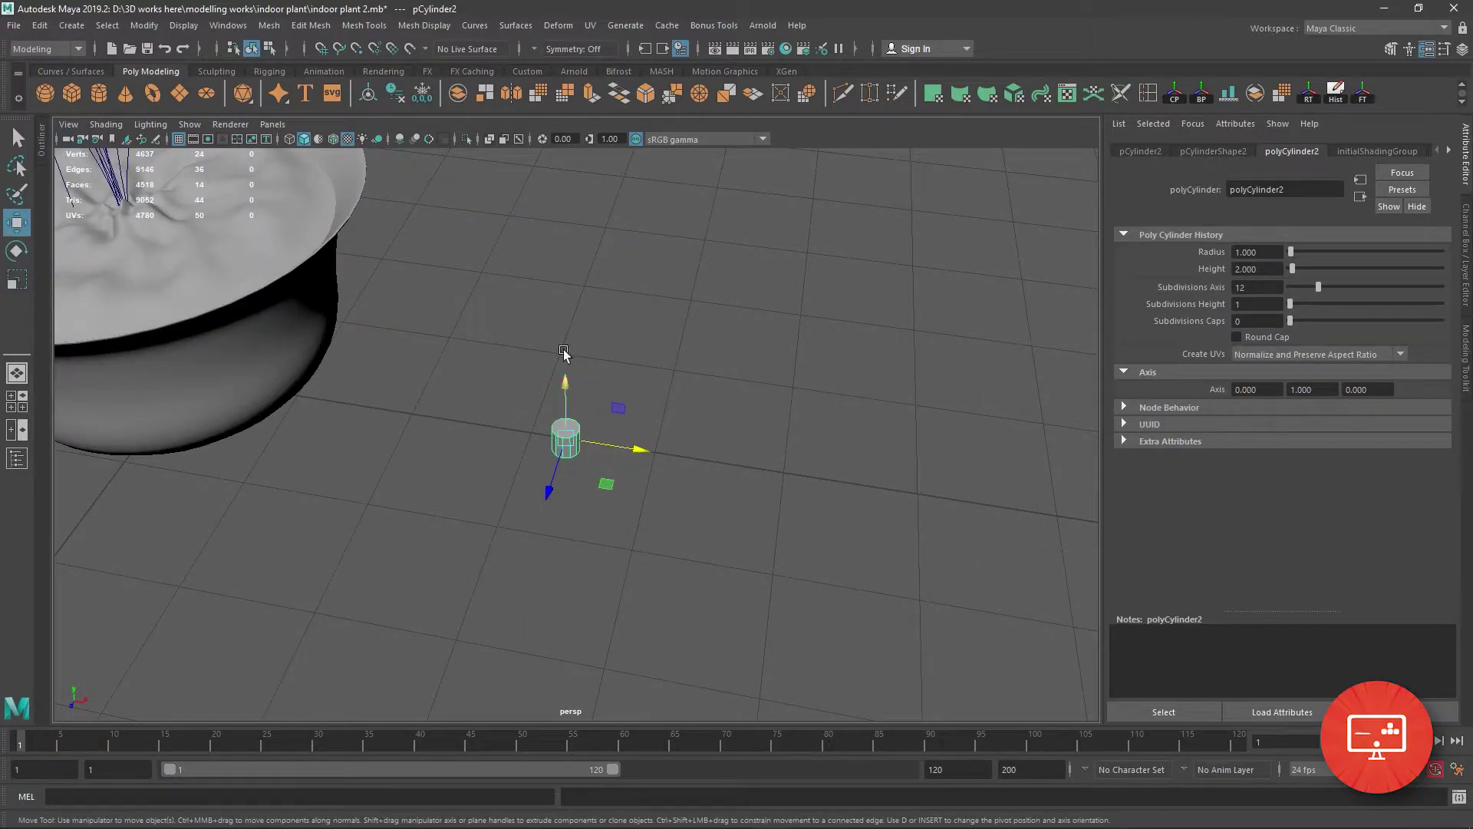
pyautogui.scroll(-2, 566, 330)
pyautogui.moveTo(566, 305)
pyautogui.keyDown('alt'); pyautogui.mouseDown(button='middle')
pyautogui.moveTo(690, 391)
pyautogui.moveTo(694, 422)
pyautogui.mouseUp(button='middle'); pyautogui.keyUp('alt')
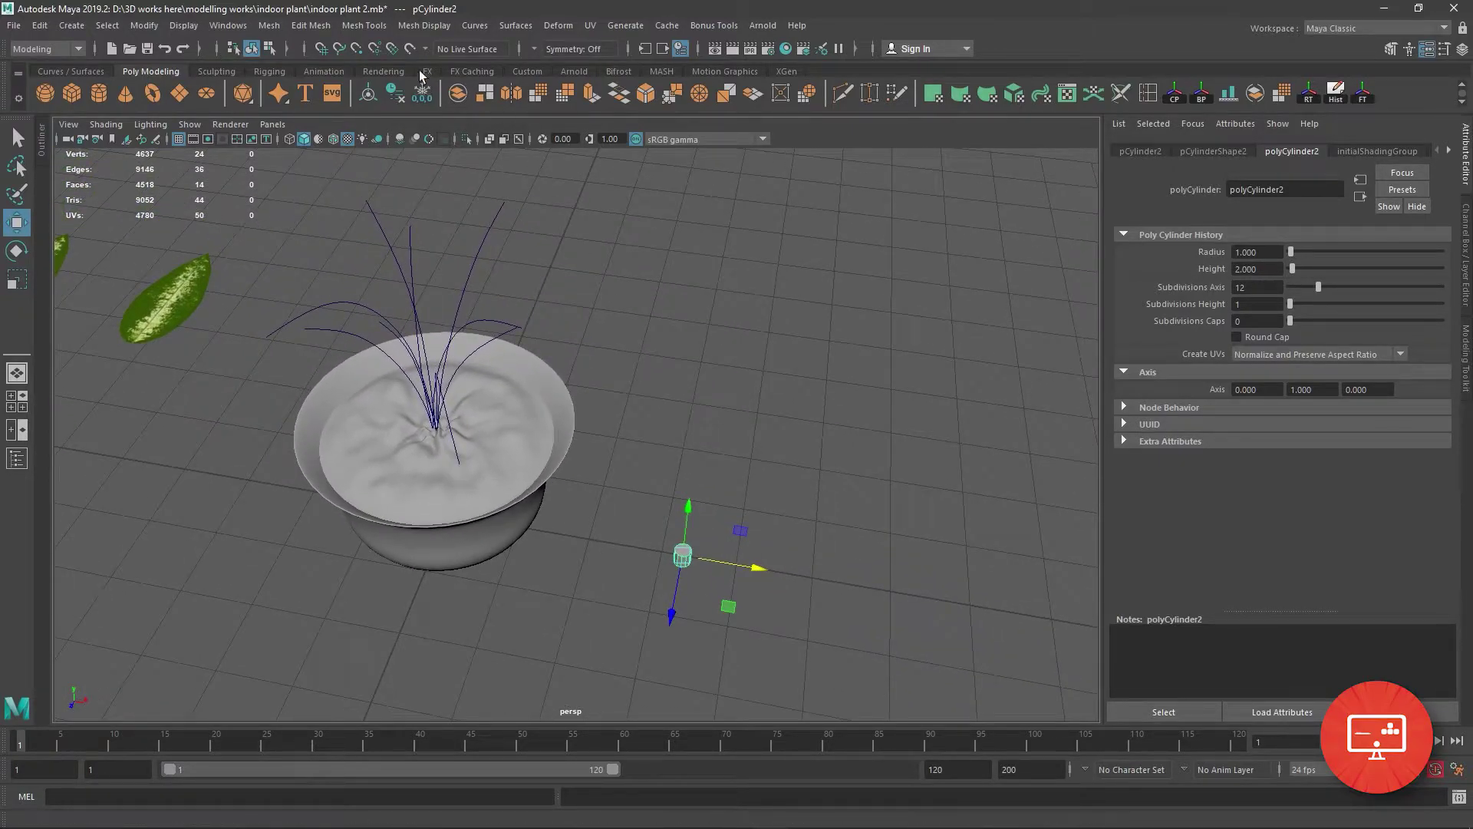
pyautogui.click(357, 49)
pyautogui.moveTo(682, 555); pyautogui.dragTo(669, 535)
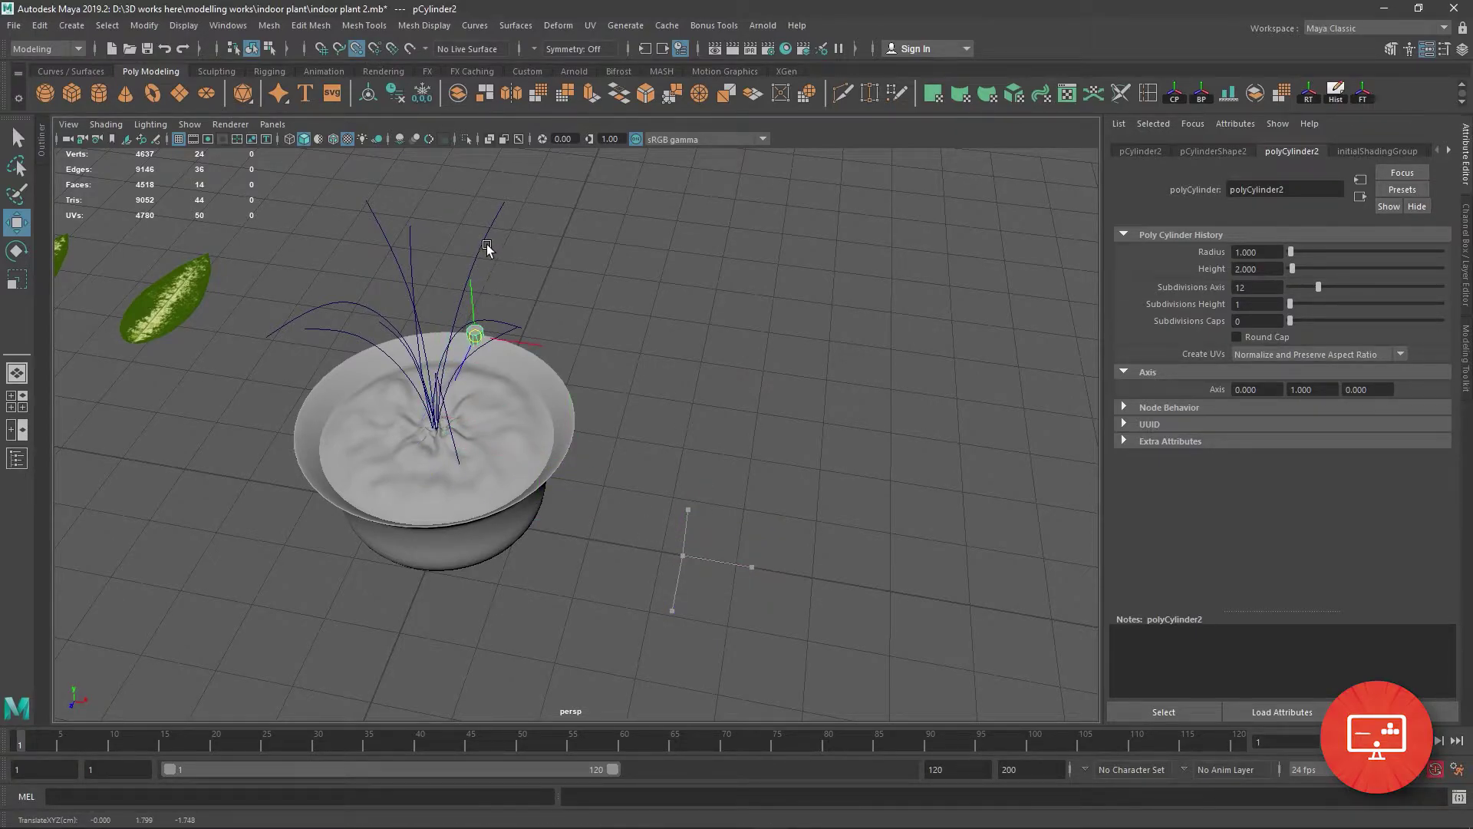
# In the four-view layout, line the cylinder up under the stem curve's base.
pyautogui.press('space')
pyautogui.press('space')
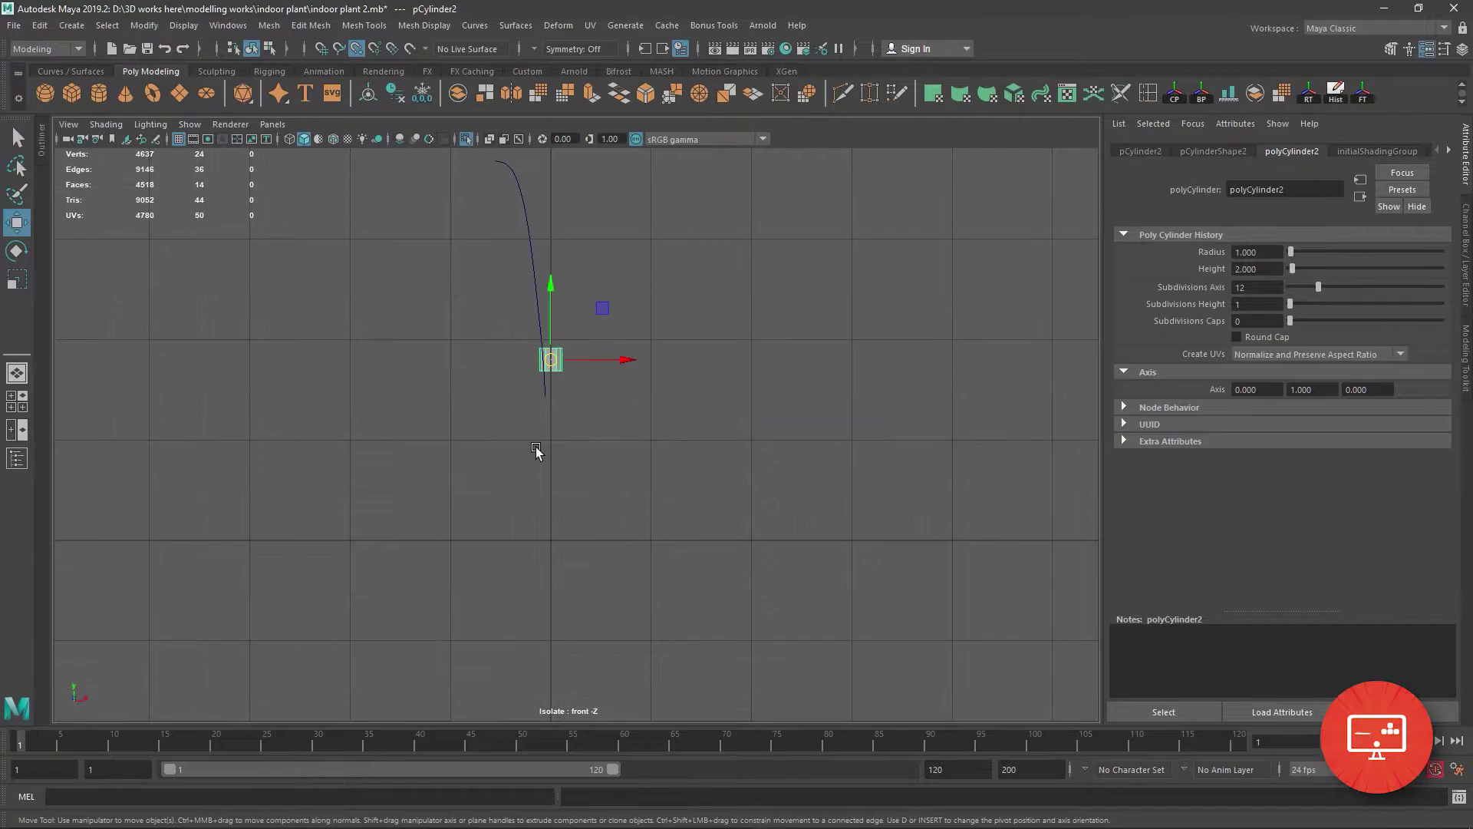
pyautogui.moveTo(550, 373); pyautogui.dragTo(538, 413)
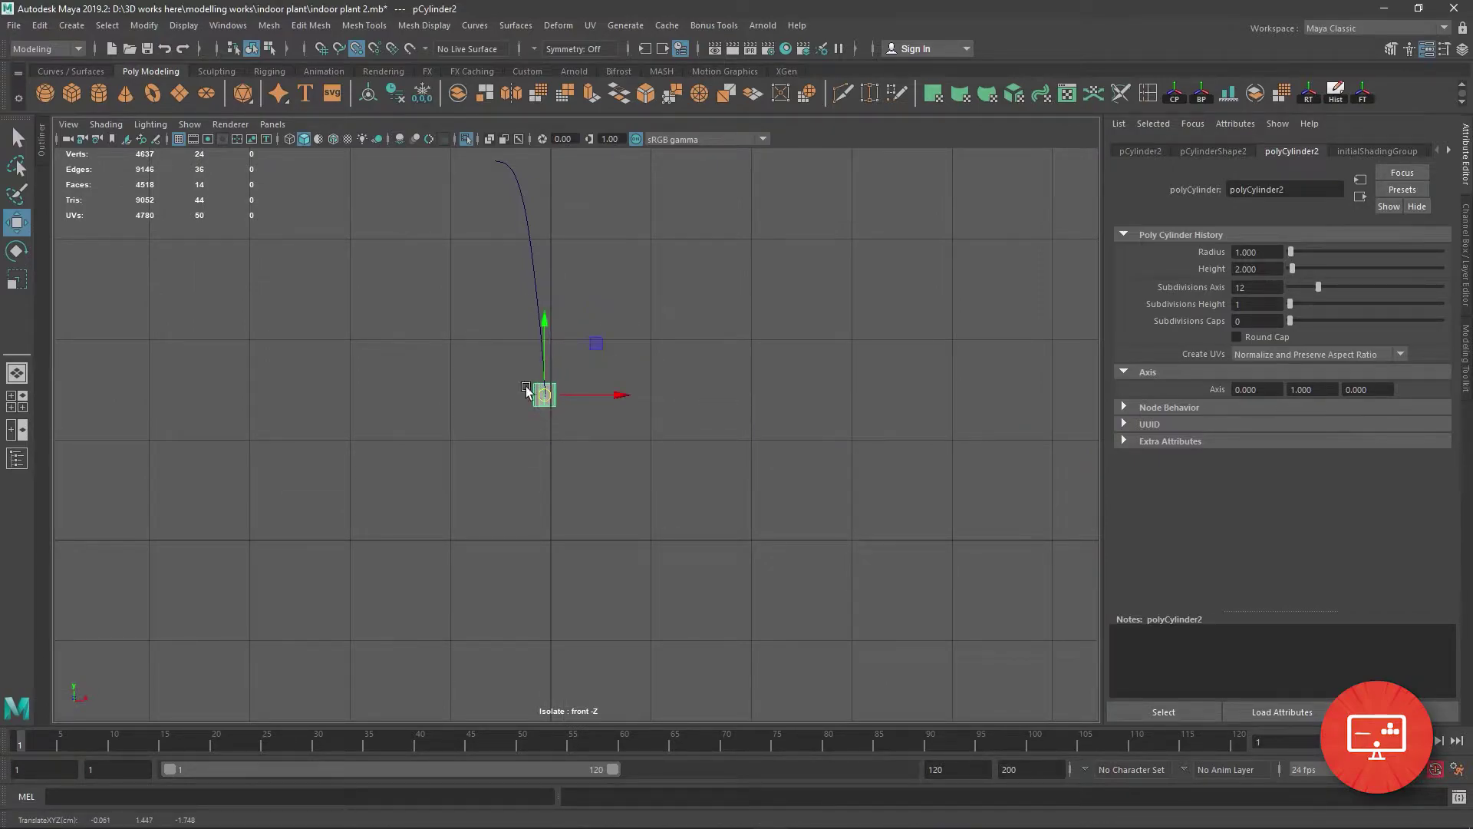
pyautogui.scroll(2, 566, 362)
pyautogui.scroll(2, 648, 418)
pyautogui.scroll(3, 815, 559)
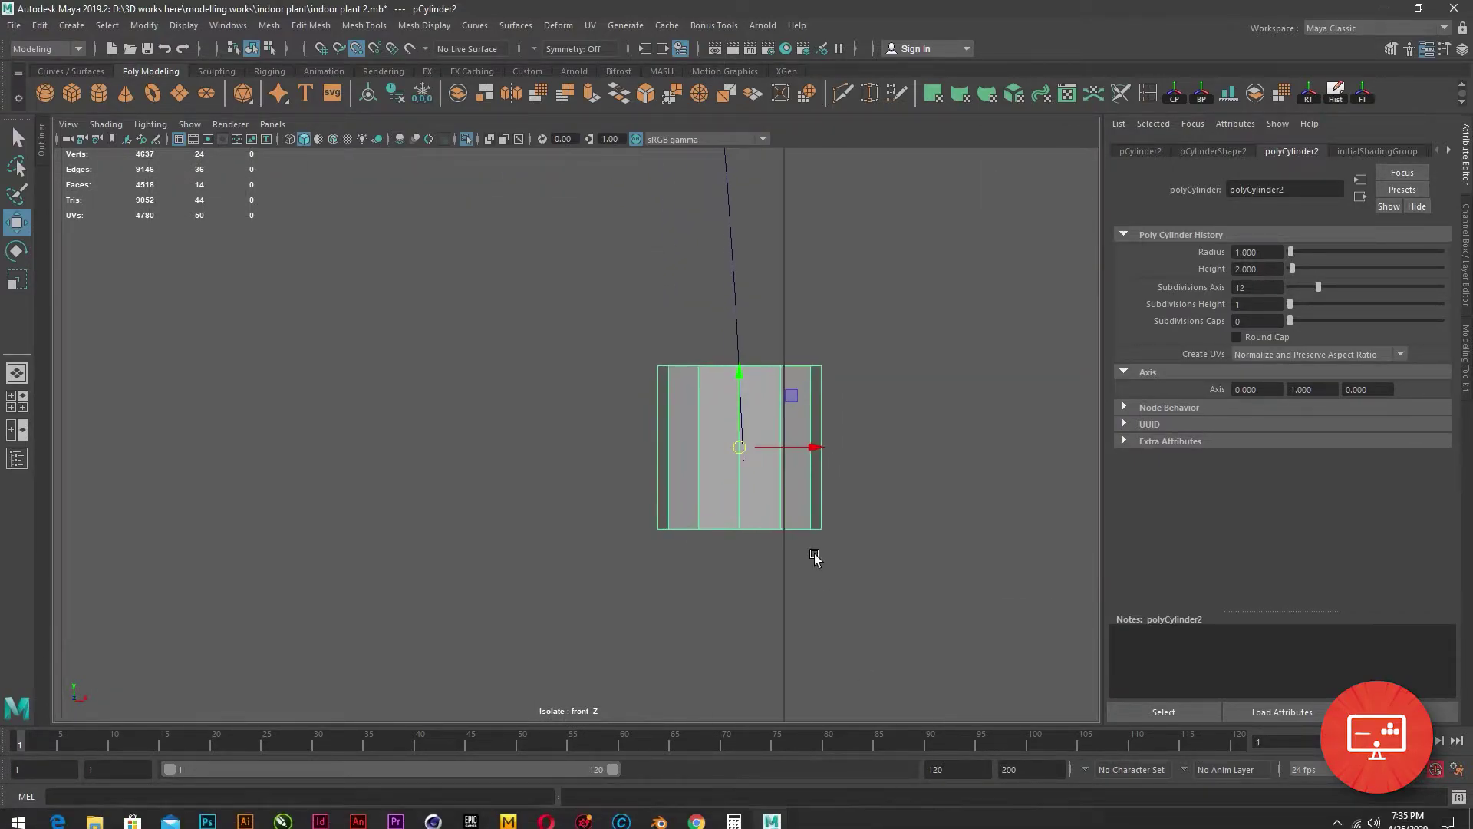
pyautogui.moveTo(745, 448); pyautogui.dragTo(735, 456)
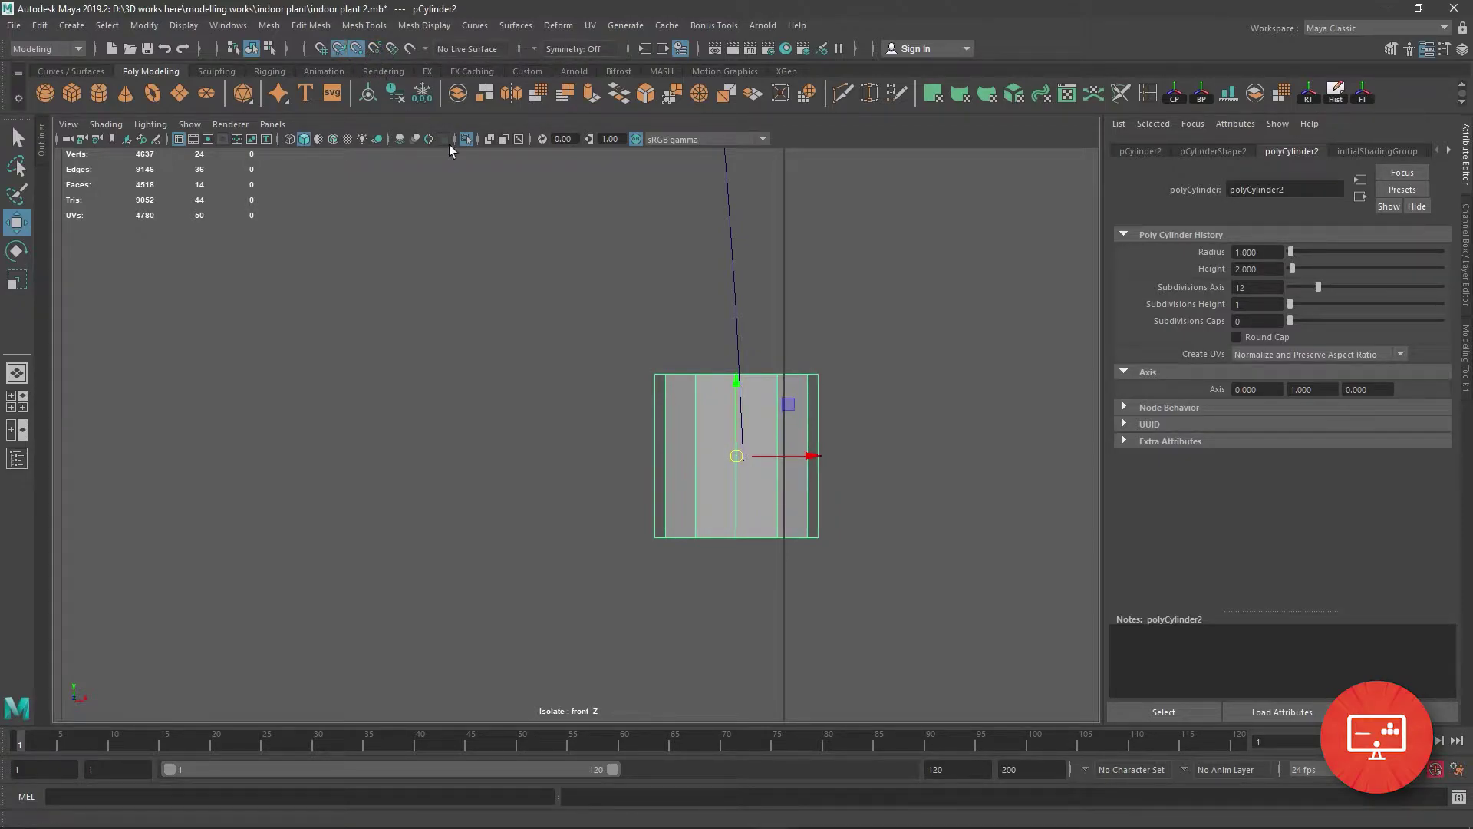
pyautogui.moveTo(738, 458); pyautogui.dragTo(746, 463)
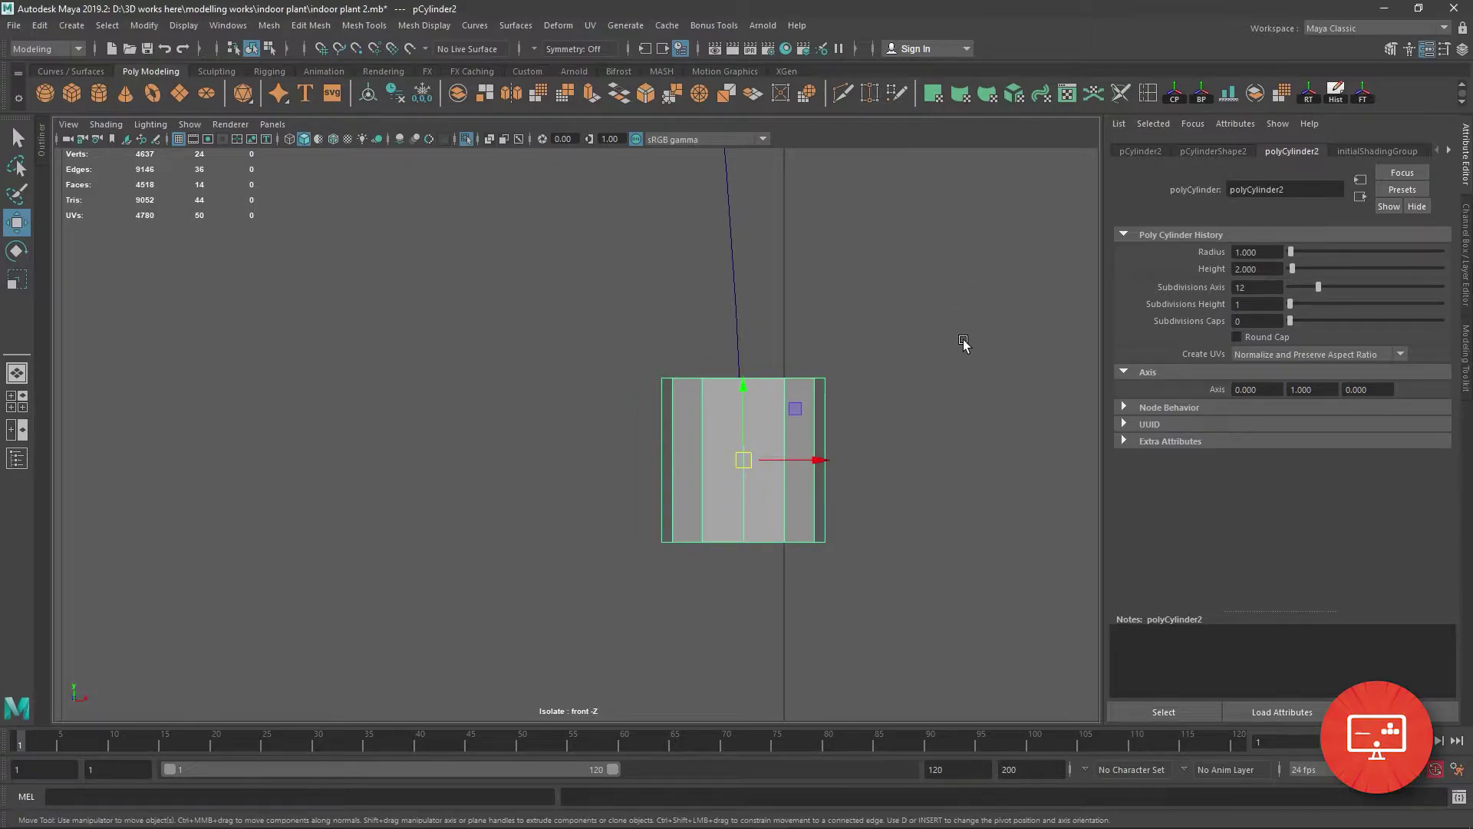
# Toggle the panel layouts and isolate the cylinder in the perspective view.
pyautogui.press('space')
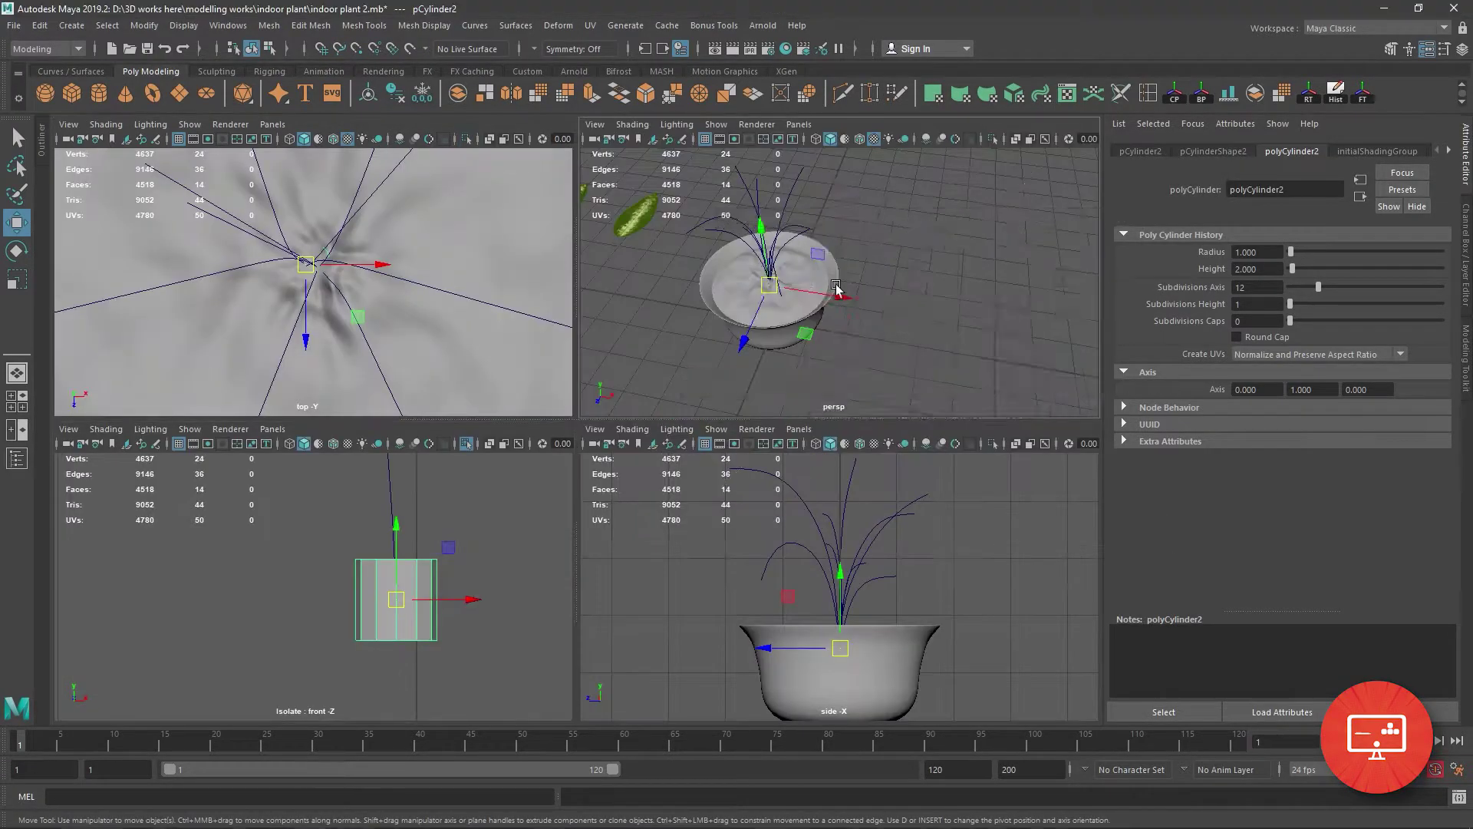
pyautogui.press('space')
pyautogui.press('space')
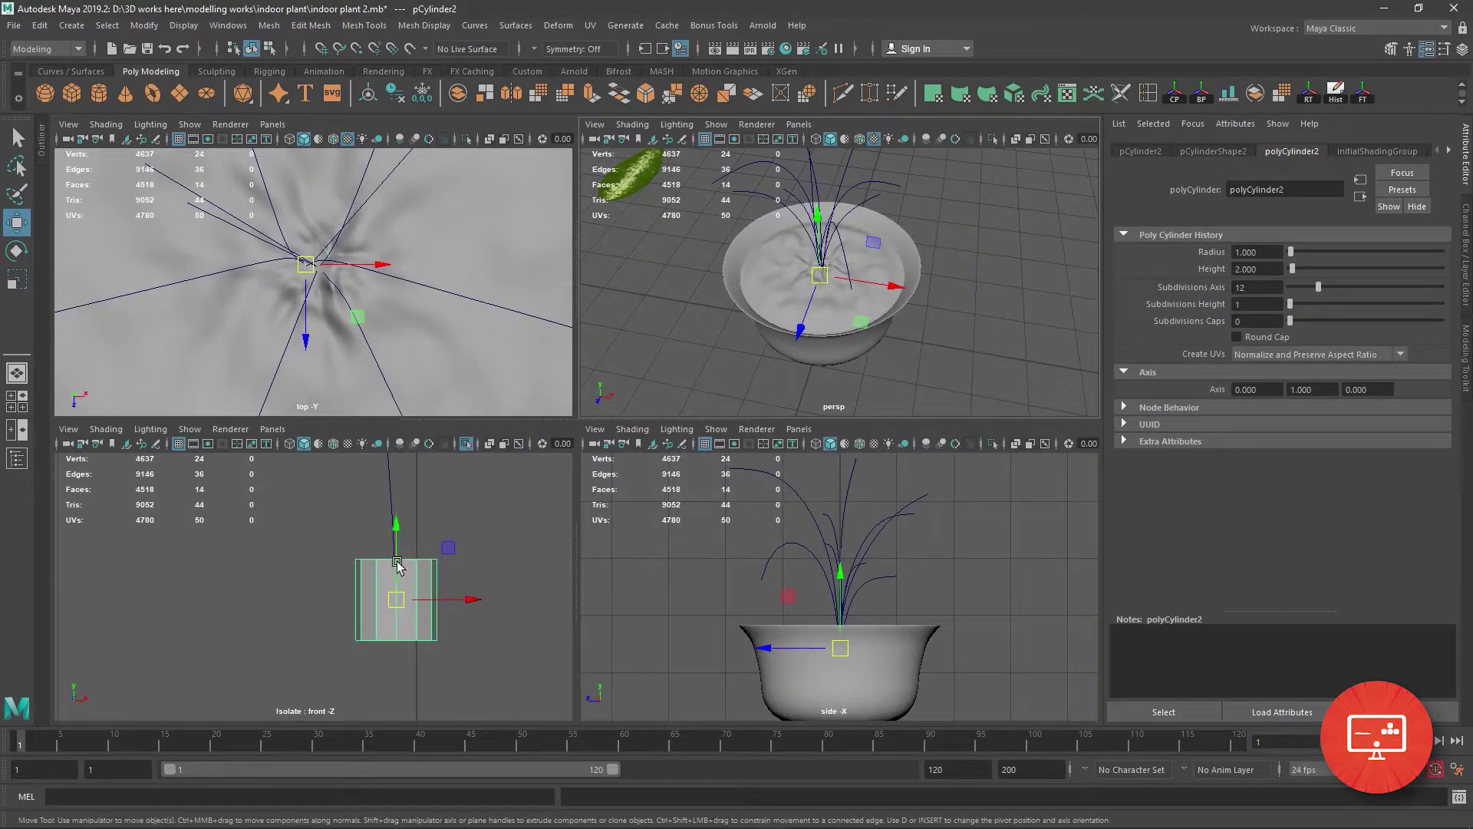
pyautogui.press('space')
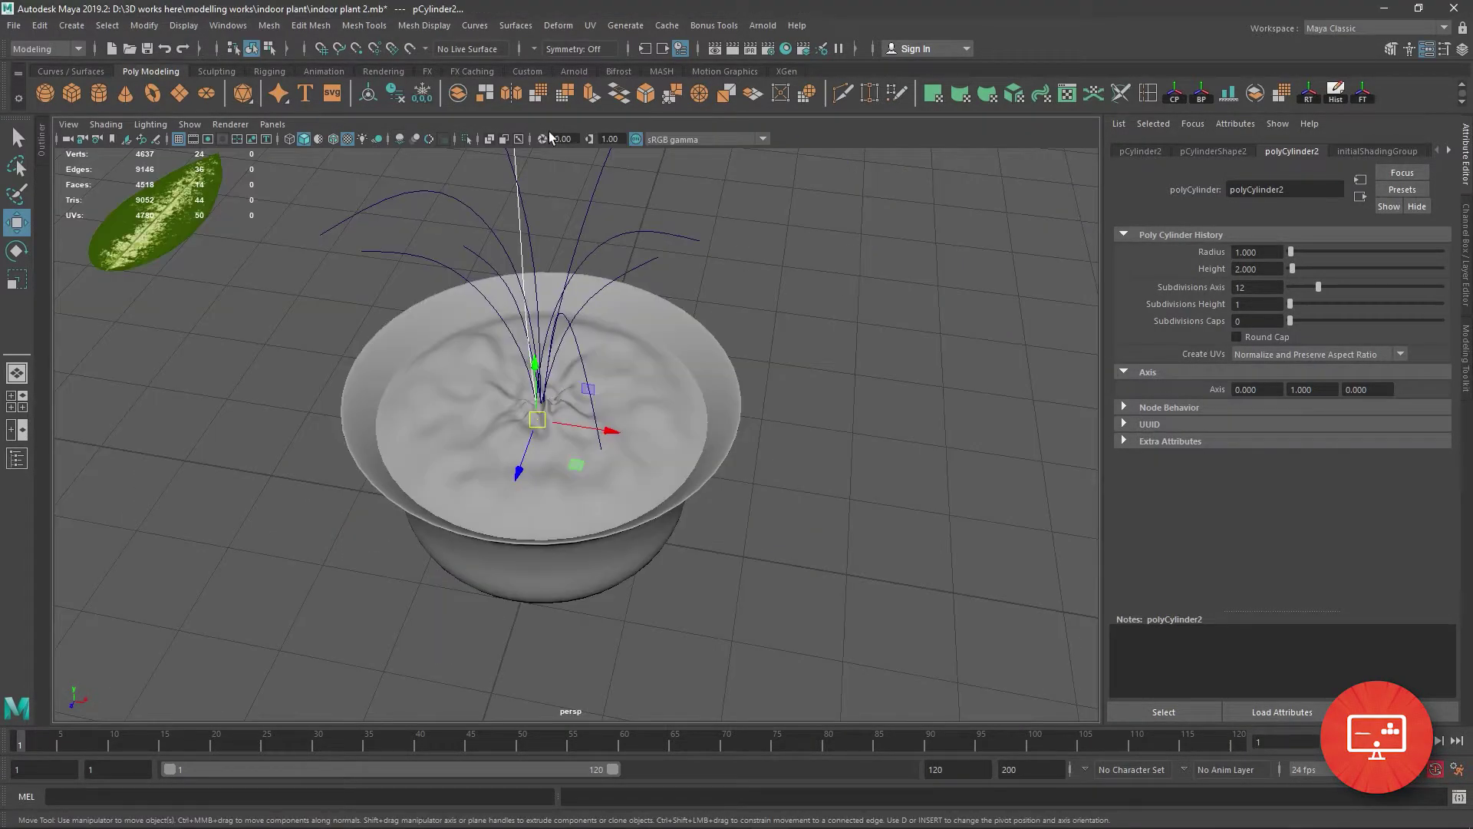
pyautogui.click(466, 138)
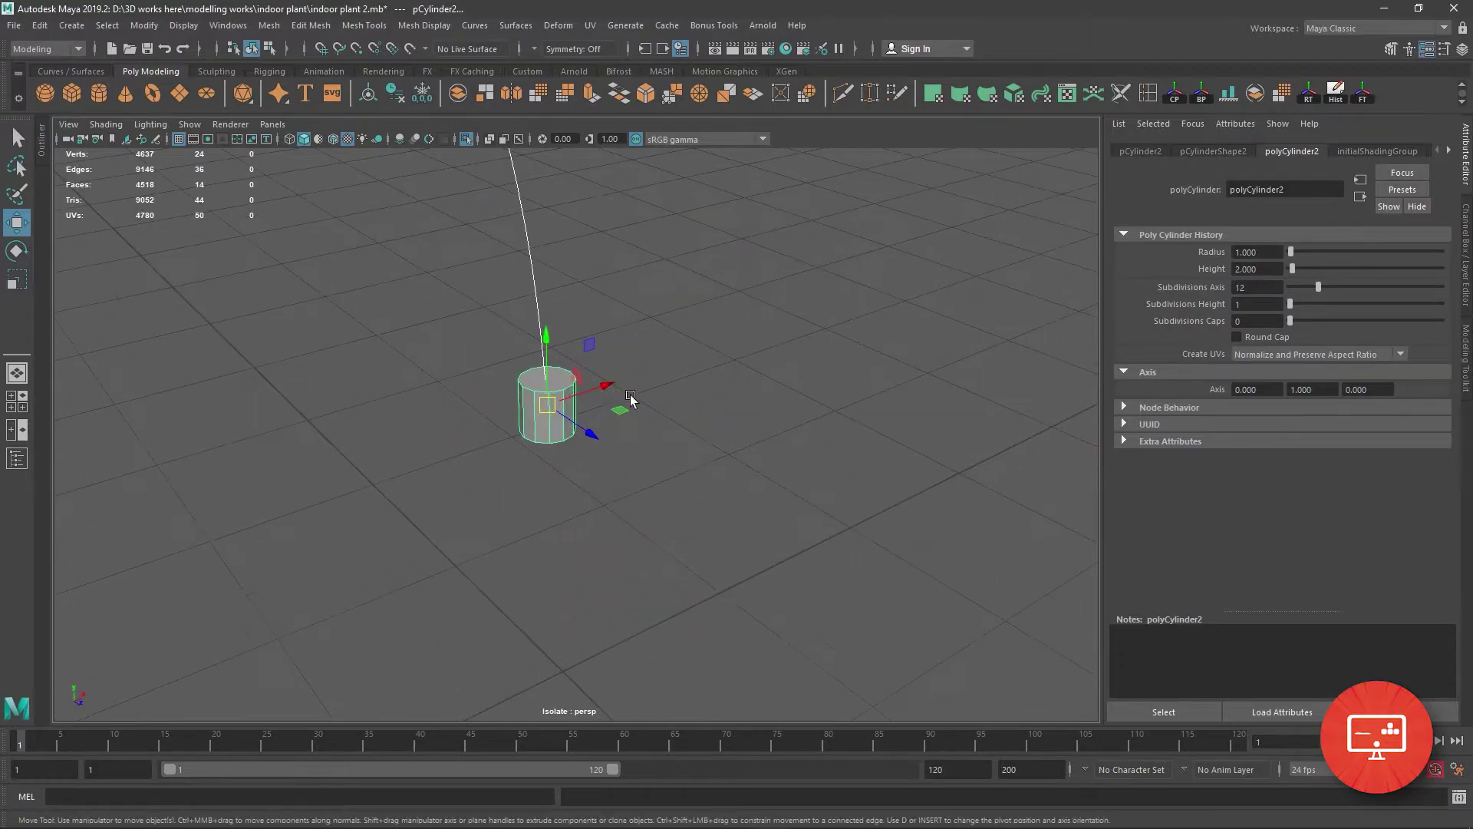
# Shrink the cylinder and delete its top and side faces, leaving a flat 12-sided disc.
pyautogui.keyDown('alt'); pyautogui.moveTo(631, 397); pyautogui.dragTo(701, 579); pyautogui.keyUp('alt')
pyautogui.keyDown('alt'); pyautogui.moveTo(701, 579); pyautogui.dragTo(773, 463, button='right'); pyautogui.keyUp('alt')
pyautogui.click(716, 484)
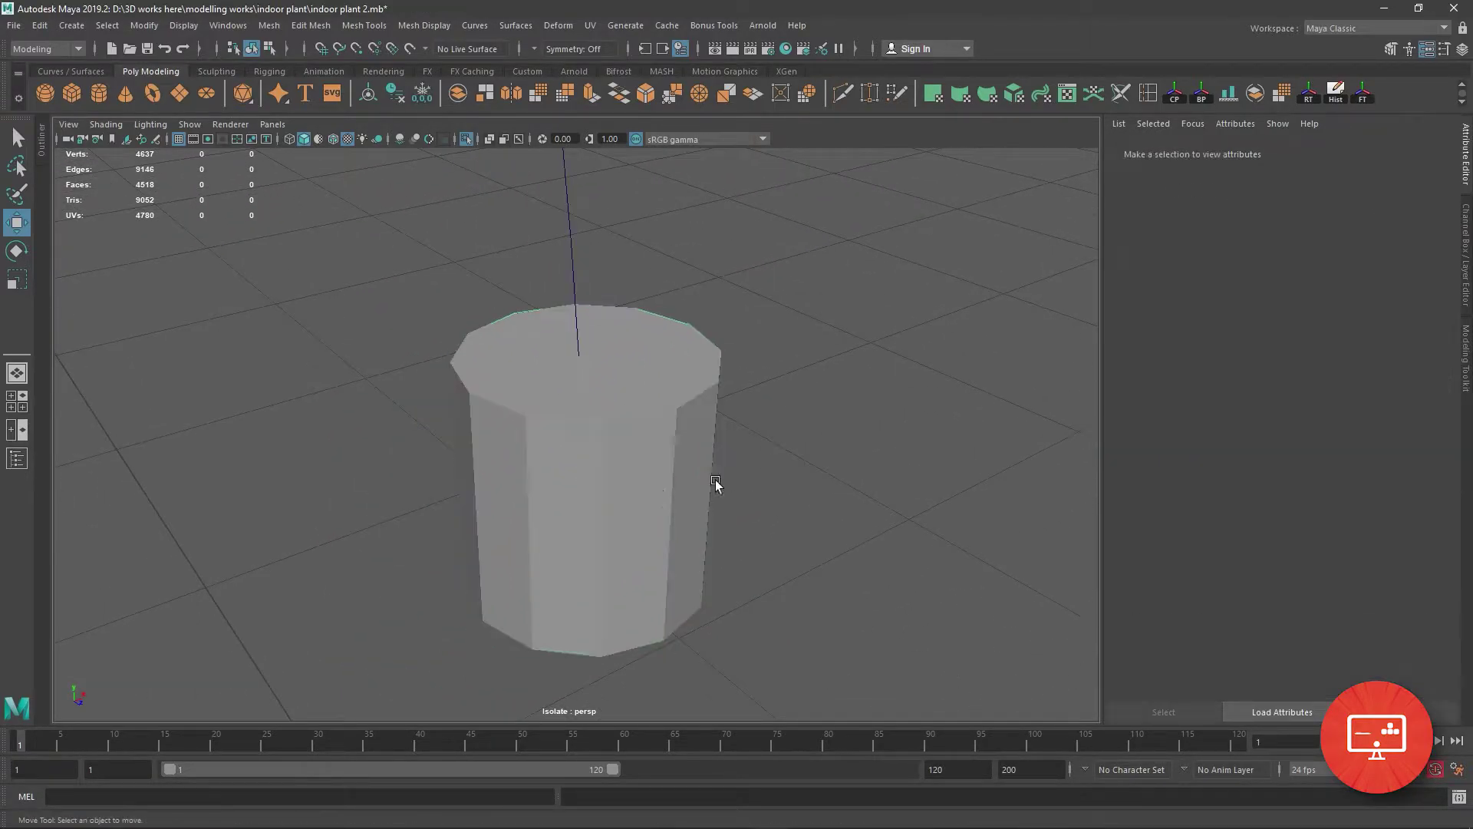
pyautogui.click(506, 504)
pyautogui.click(30, 283)
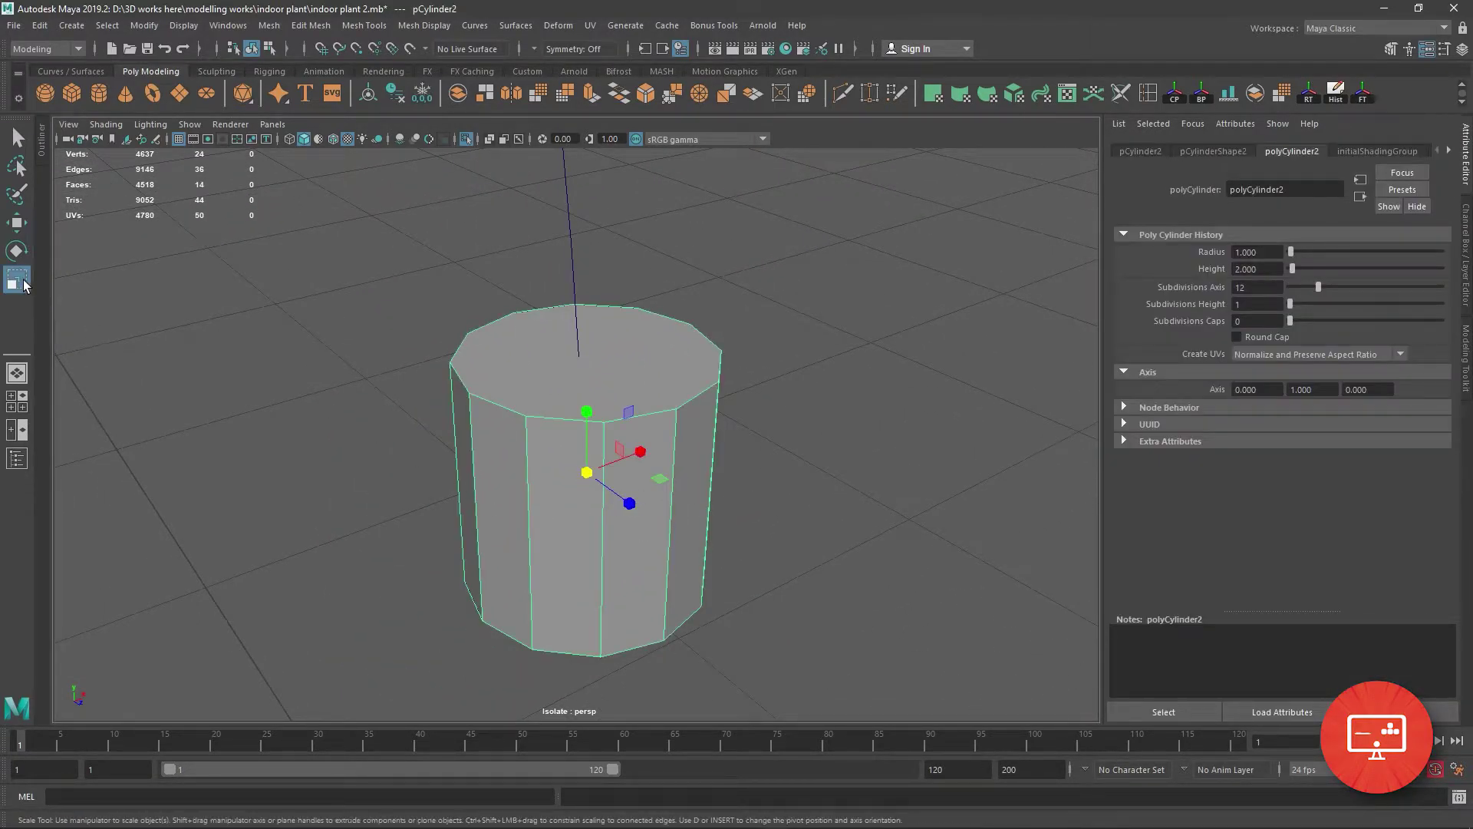
pyautogui.moveTo(589, 476); pyautogui.dragTo(463, 417)
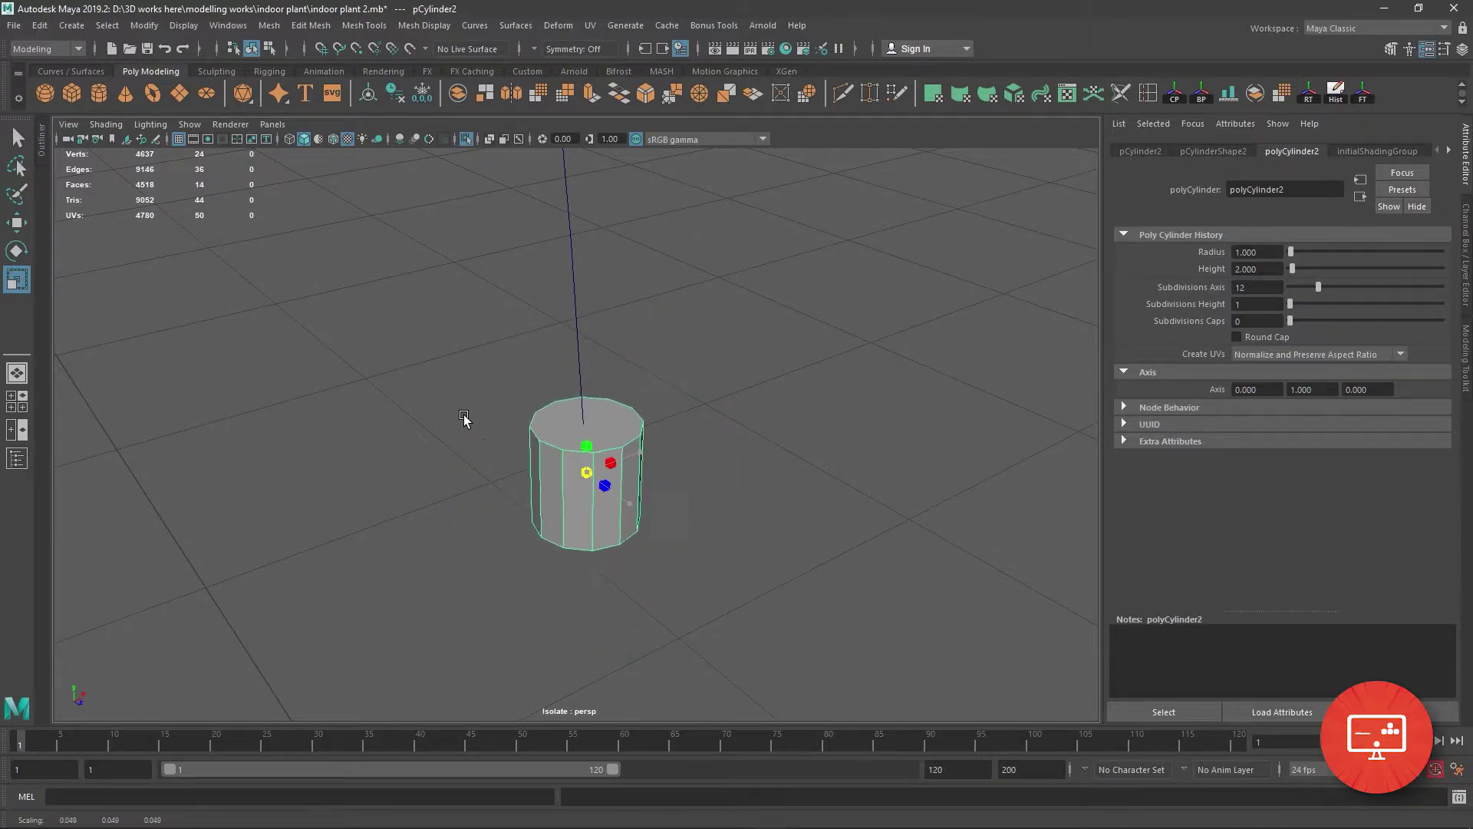
pyautogui.moveTo(562, 390); pyautogui.dragTo(570, 454, button='right')
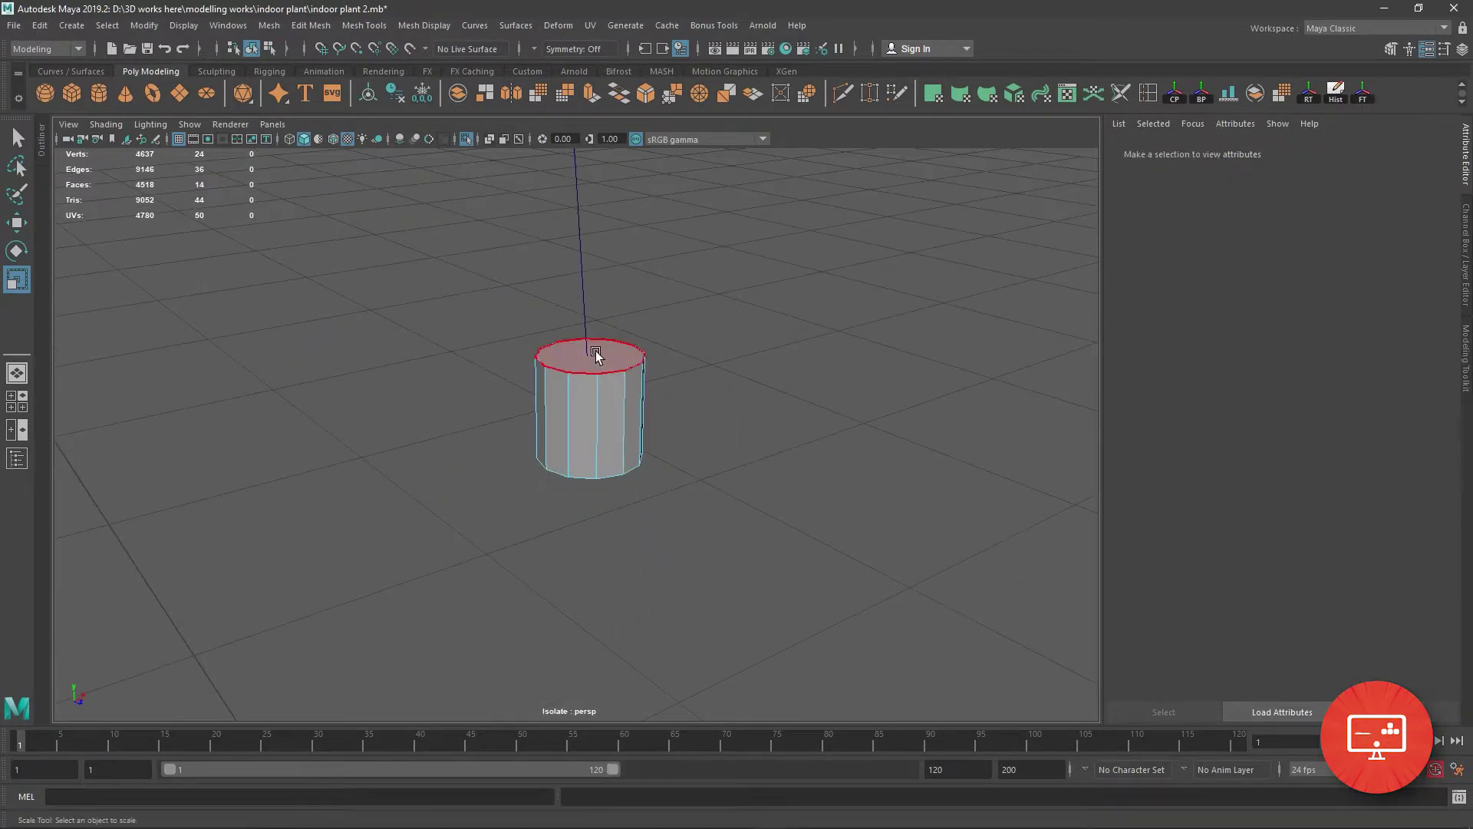
pyautogui.moveTo(595, 352); pyautogui.dragTo(407, 289)
pyautogui.press('Delete')
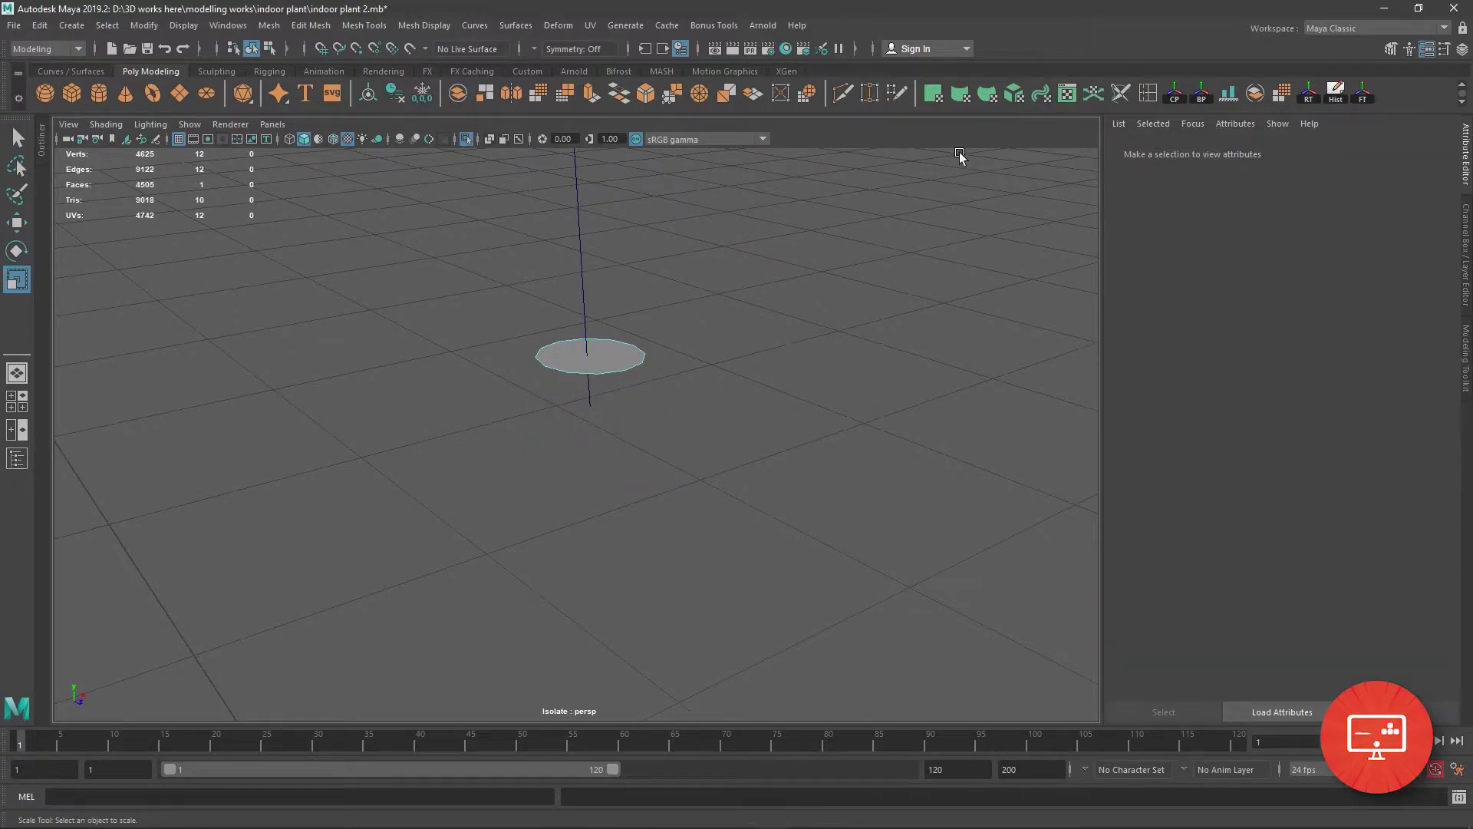
# Center the disc's pivot and move it toward the curve base with curve and point snapping on.
pyautogui.moveTo(614, 327); pyautogui.dragTo(698, 339, button='right')
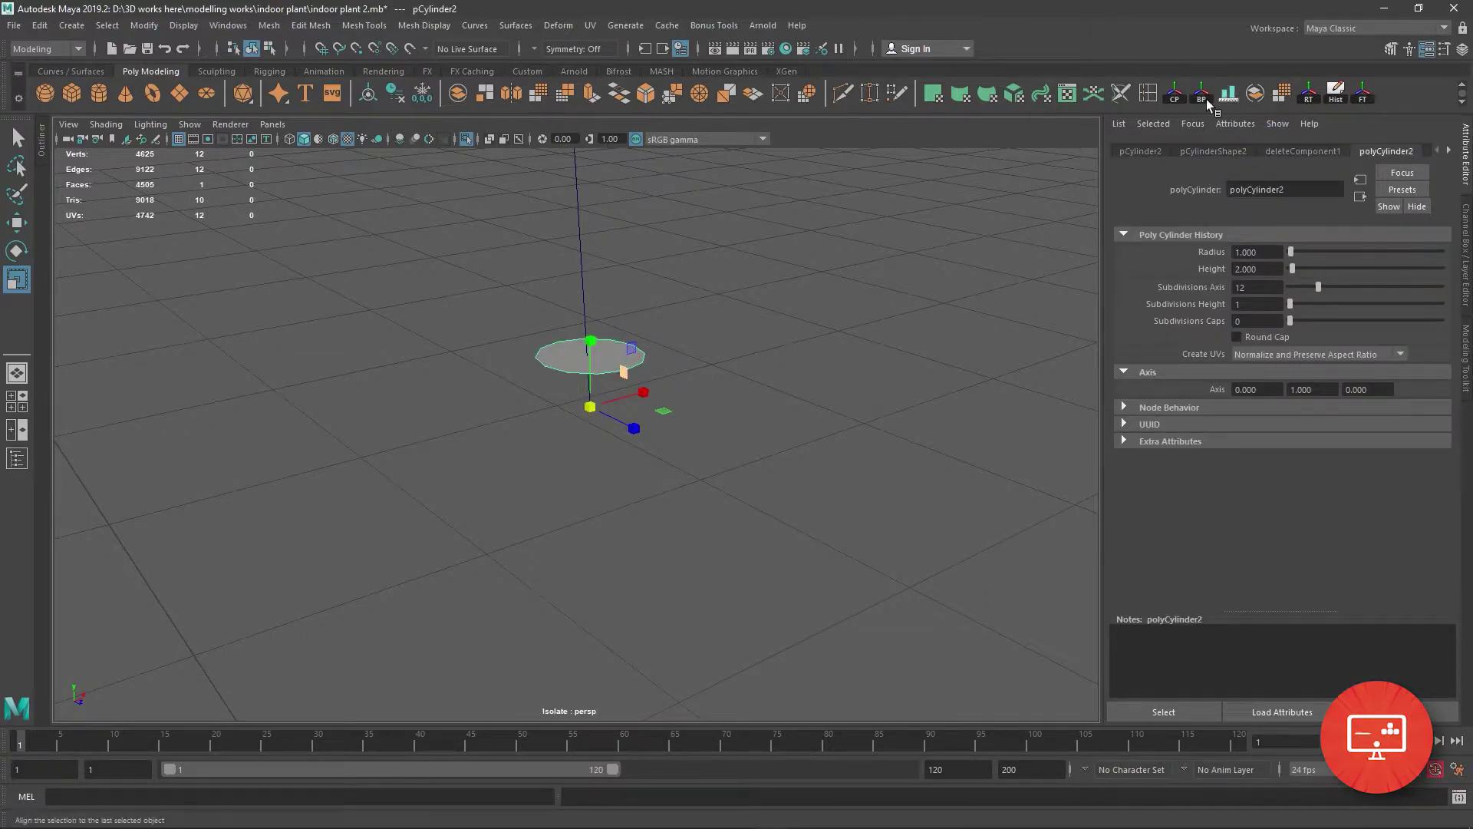
pyautogui.click(1175, 97)
pyautogui.press('w')
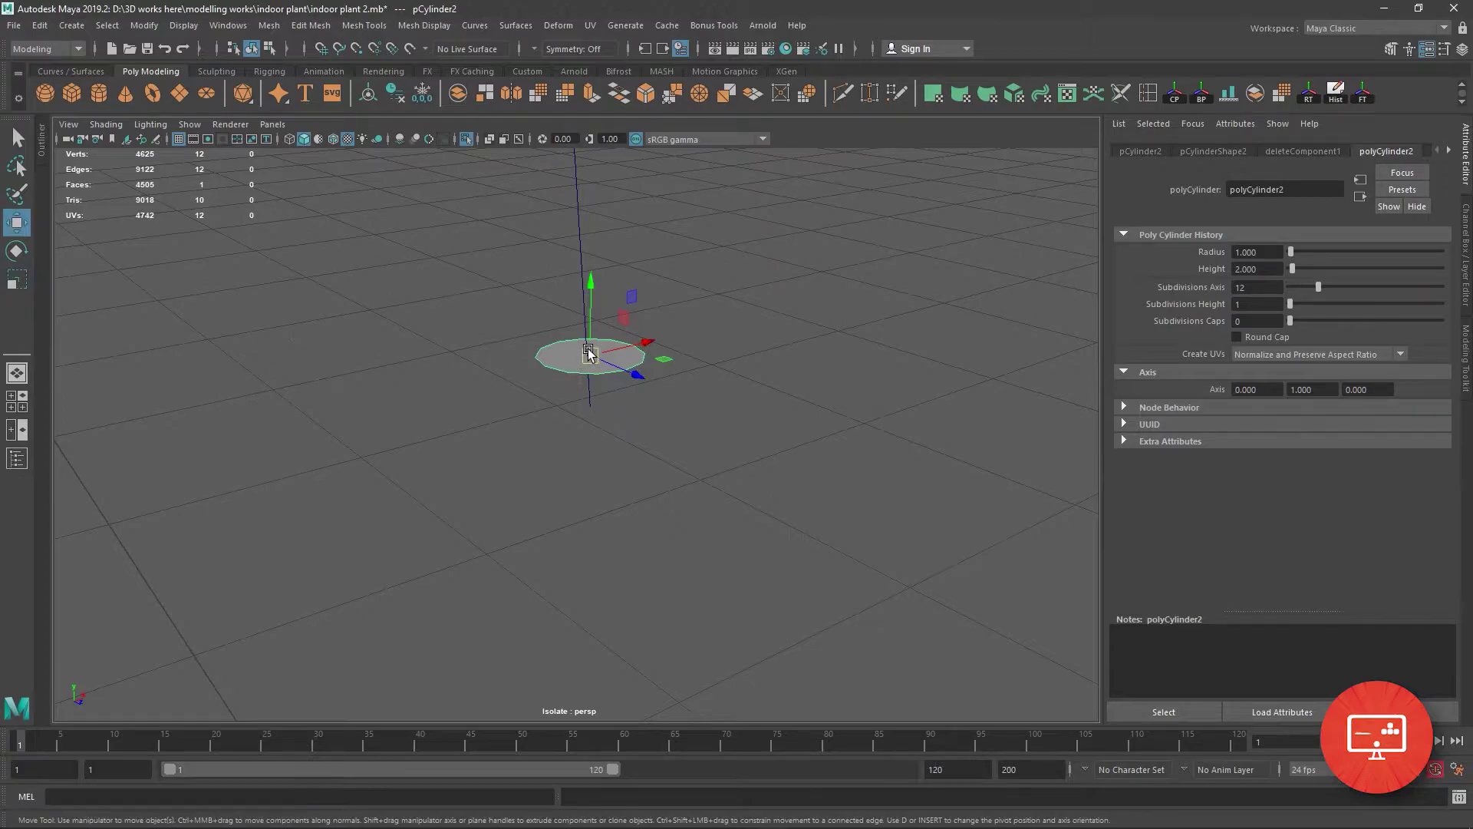
pyautogui.moveTo(588, 351)
pyautogui.mouseDown()
pyautogui.moveTo(585, 396)
pyautogui.moveTo(625, 413)
pyautogui.moveTo(578, 399)
pyautogui.moveTo(602, 394)
pyautogui.moveTo(584, 393)
pyautogui.moveTo(692, 452)
pyautogui.moveTo(737, 498)
pyautogui.mouseUp()
pyautogui.press('c')
pyautogui.click(356, 48)
# Snap the disc onto the stem curve's base end, raise it slightly along Y, and deselect.
pyautogui.scroll(4, 790, 562)
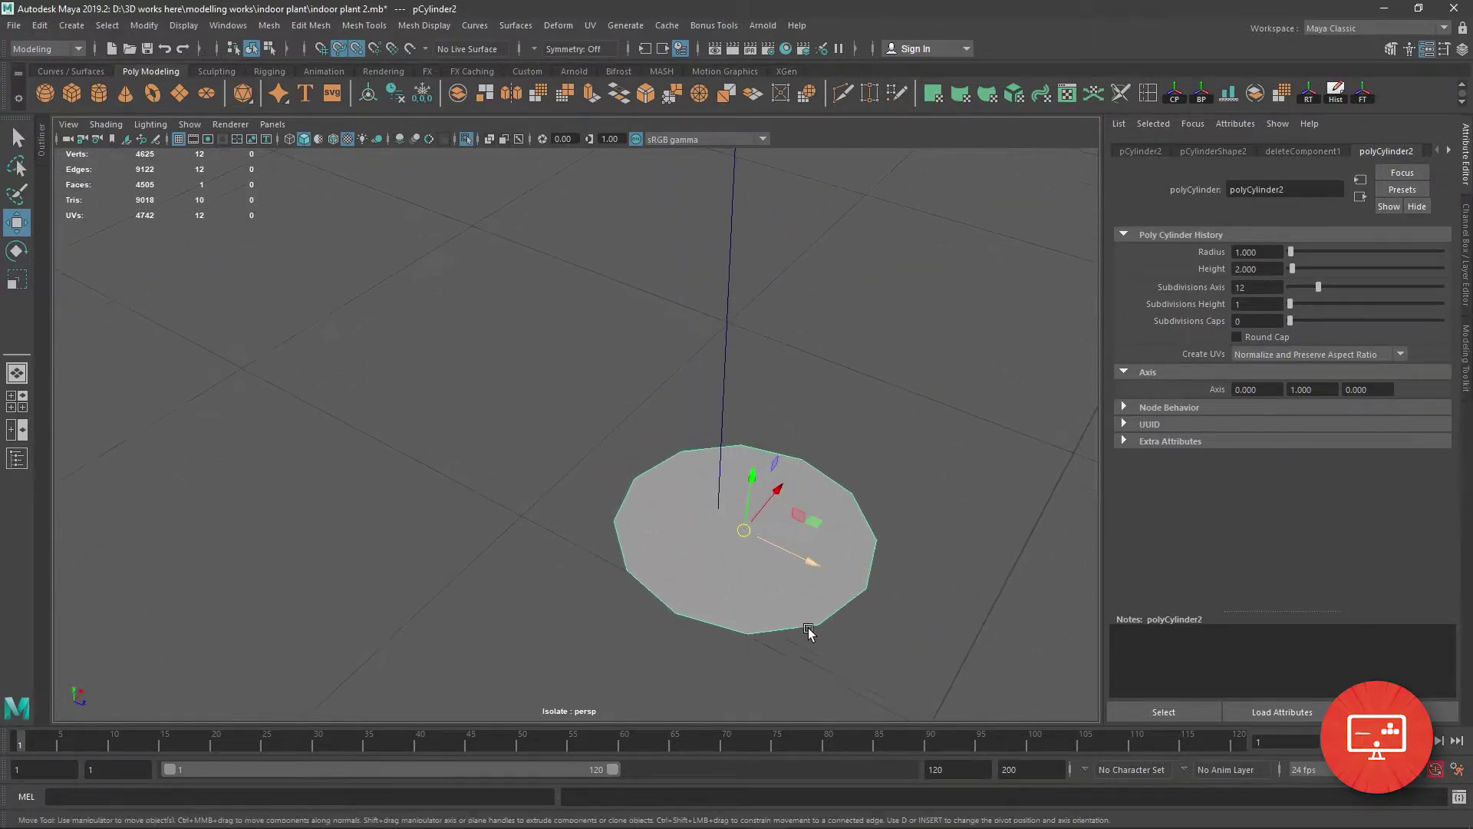
pyautogui.moveTo(790, 562); pyautogui.dragTo(773, 551)
pyautogui.moveTo(717, 508)
pyautogui.mouseDown()
pyautogui.moveTo(745, 479)
pyautogui.moveTo(784, 539)
pyautogui.mouseUp()
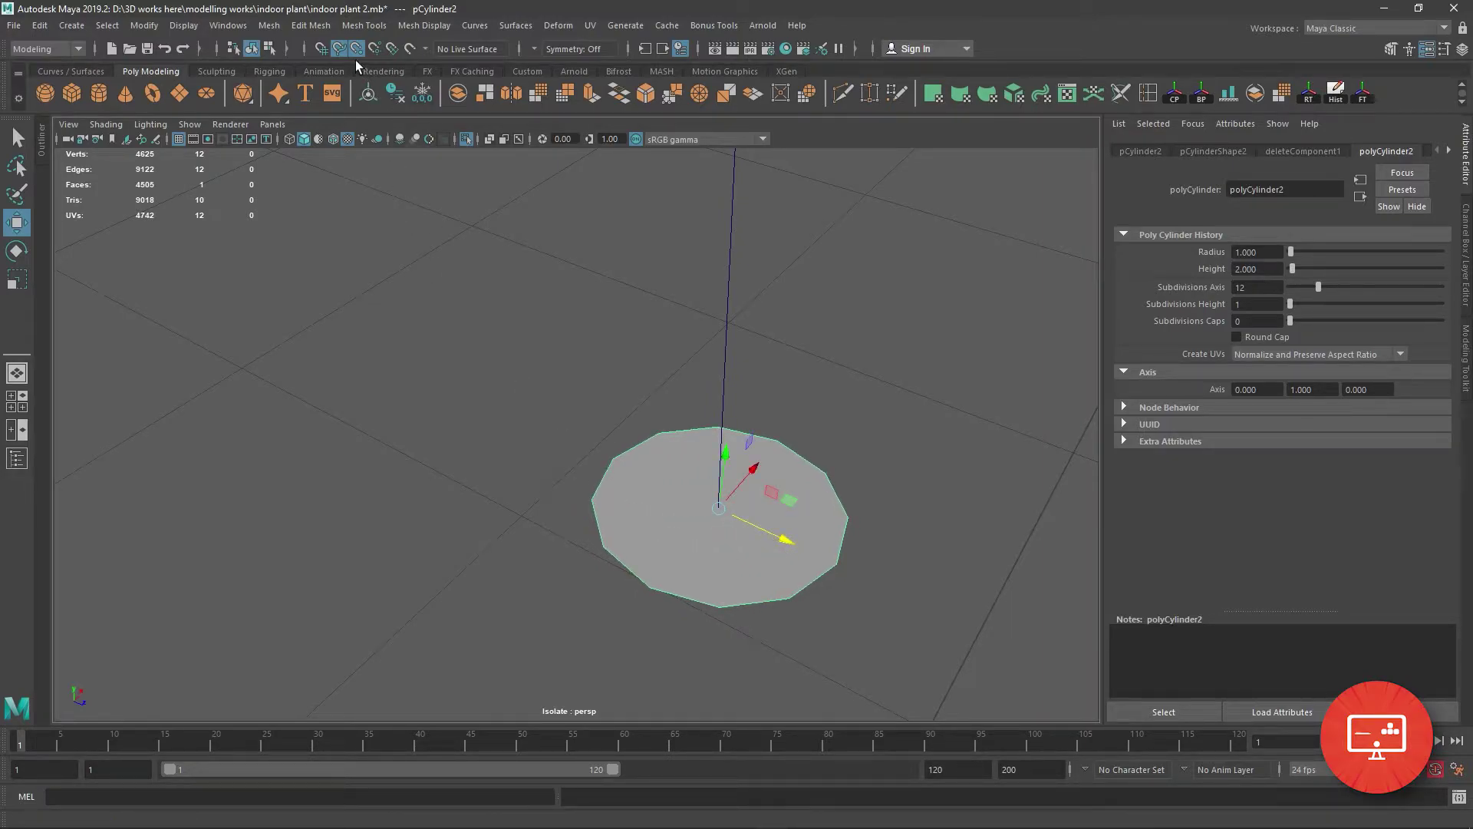
pyautogui.click(375, 49)
pyautogui.moveTo(718, 508)
pyautogui.mouseDown()
pyautogui.moveTo(714, 522)
pyautogui.moveTo(754, 480)
pyautogui.moveTo(700, 464)
pyautogui.moveTo(717, 542)
pyautogui.moveTo(592, 454)
pyautogui.moveTo(566, 384)
pyautogui.moveTo(596, 426)
pyautogui.moveTo(566, 439)
pyautogui.mouseUp()
pyautogui.moveTo(556, 338)
pyautogui.mouseDown()
pyautogui.moveTo(560, 268)
pyautogui.moveTo(562, 402)
pyautogui.moveTo(799, 471)
pyautogui.moveTo(789, 517)
pyautogui.mouseUp()
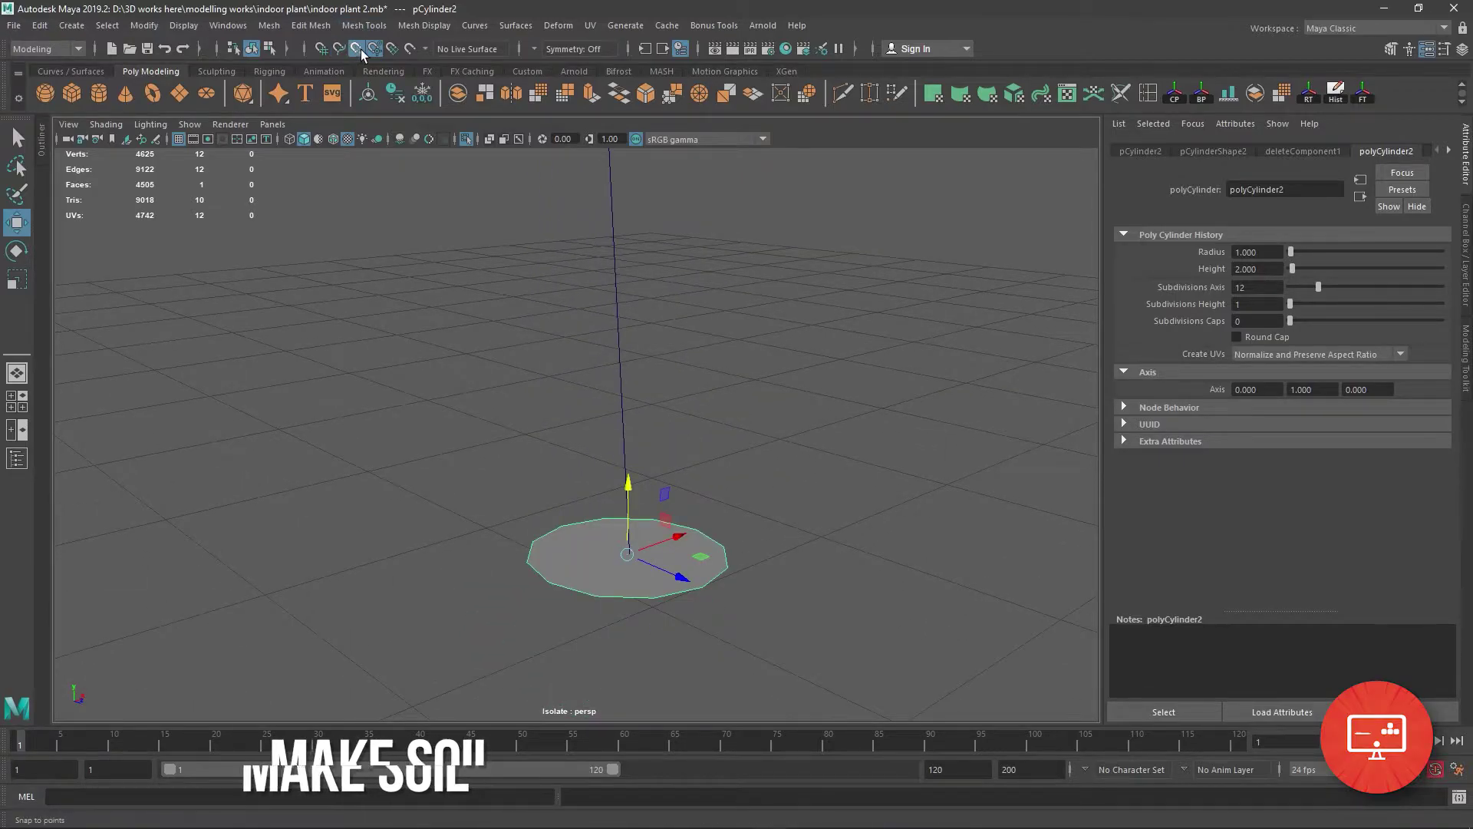
pyautogui.click(755, 453)
pyautogui.scroll(-5, 755, 453)
# Pick the base disc and the stem curve, undoing an accidental curve move.
pyautogui.scroll(2, 652, 476)
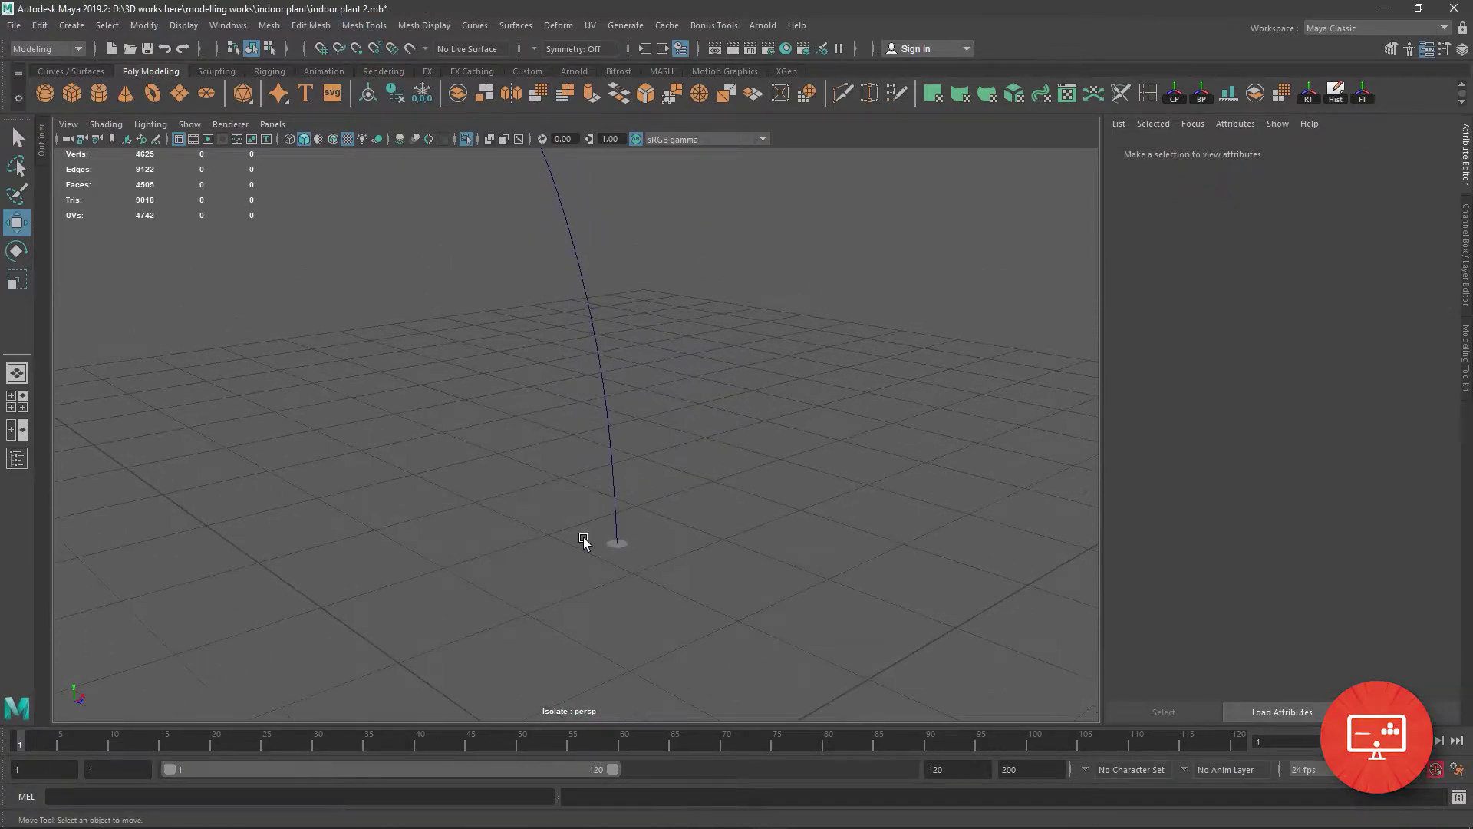
pyautogui.moveTo(587, 533); pyautogui.dragTo(636, 570)
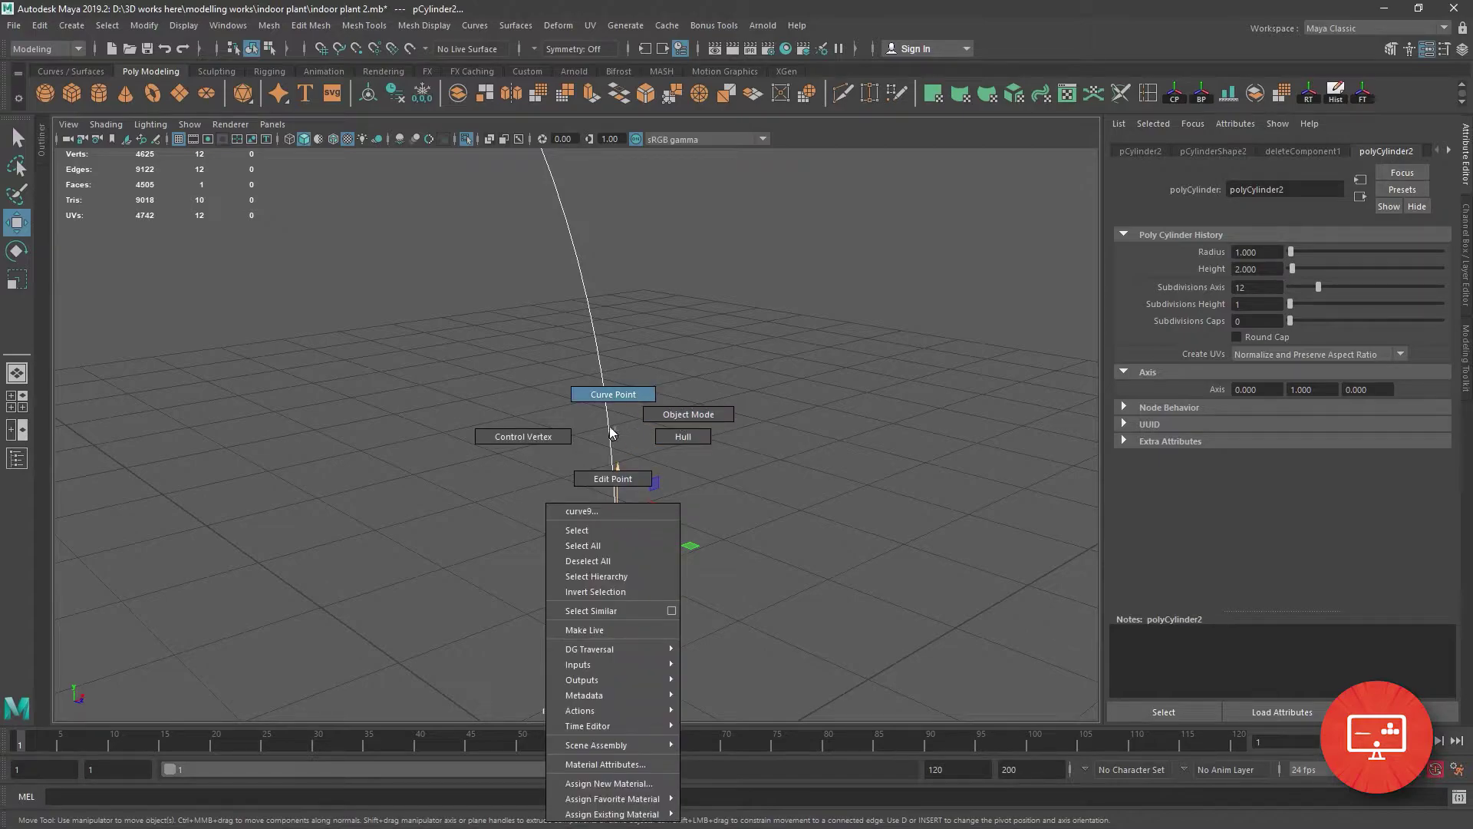
pyautogui.moveTo(614, 509); pyautogui.dragTo(616, 392, button='right')
pyautogui.click(774, 459)
pyautogui.click(614, 542)
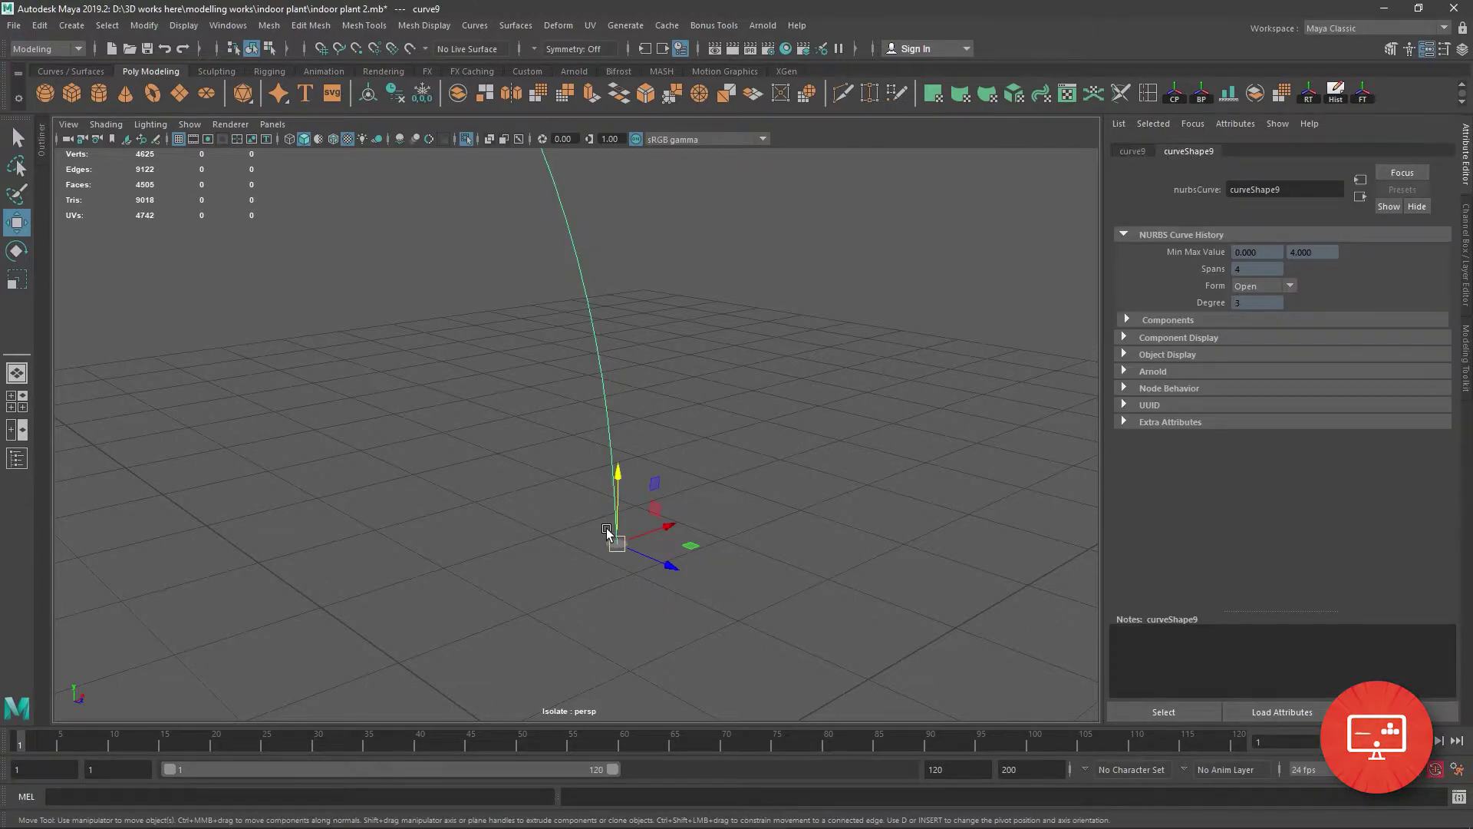
pyautogui.moveTo(606, 528); pyautogui.dragTo(589, 512)
pyautogui.hotkey('ctrl', 'z')
# Select the disc's face together with the stem curve in face selection mode.
pyautogui.click(613, 568)
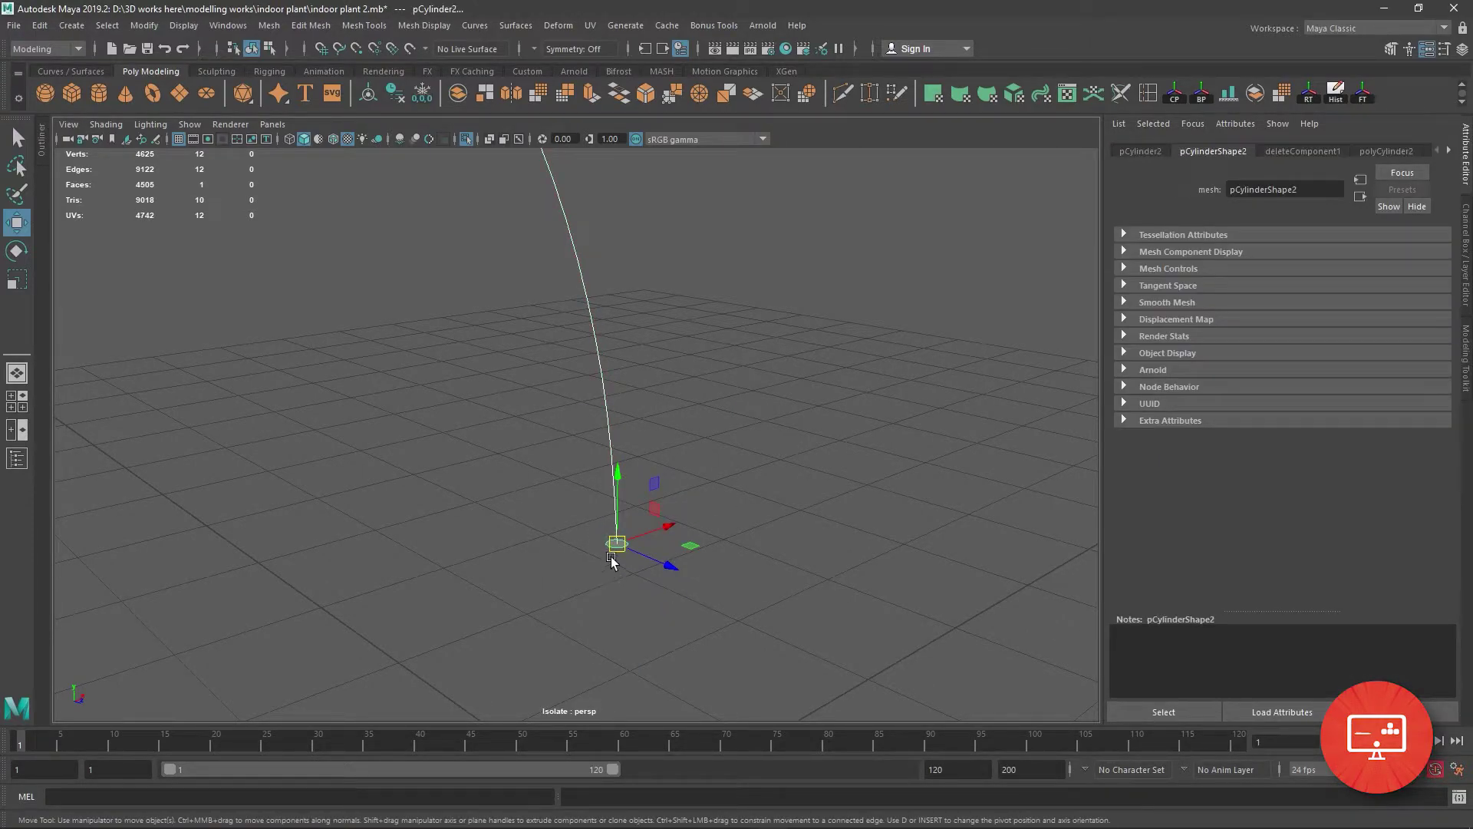
pyautogui.rightClick(571, 529)
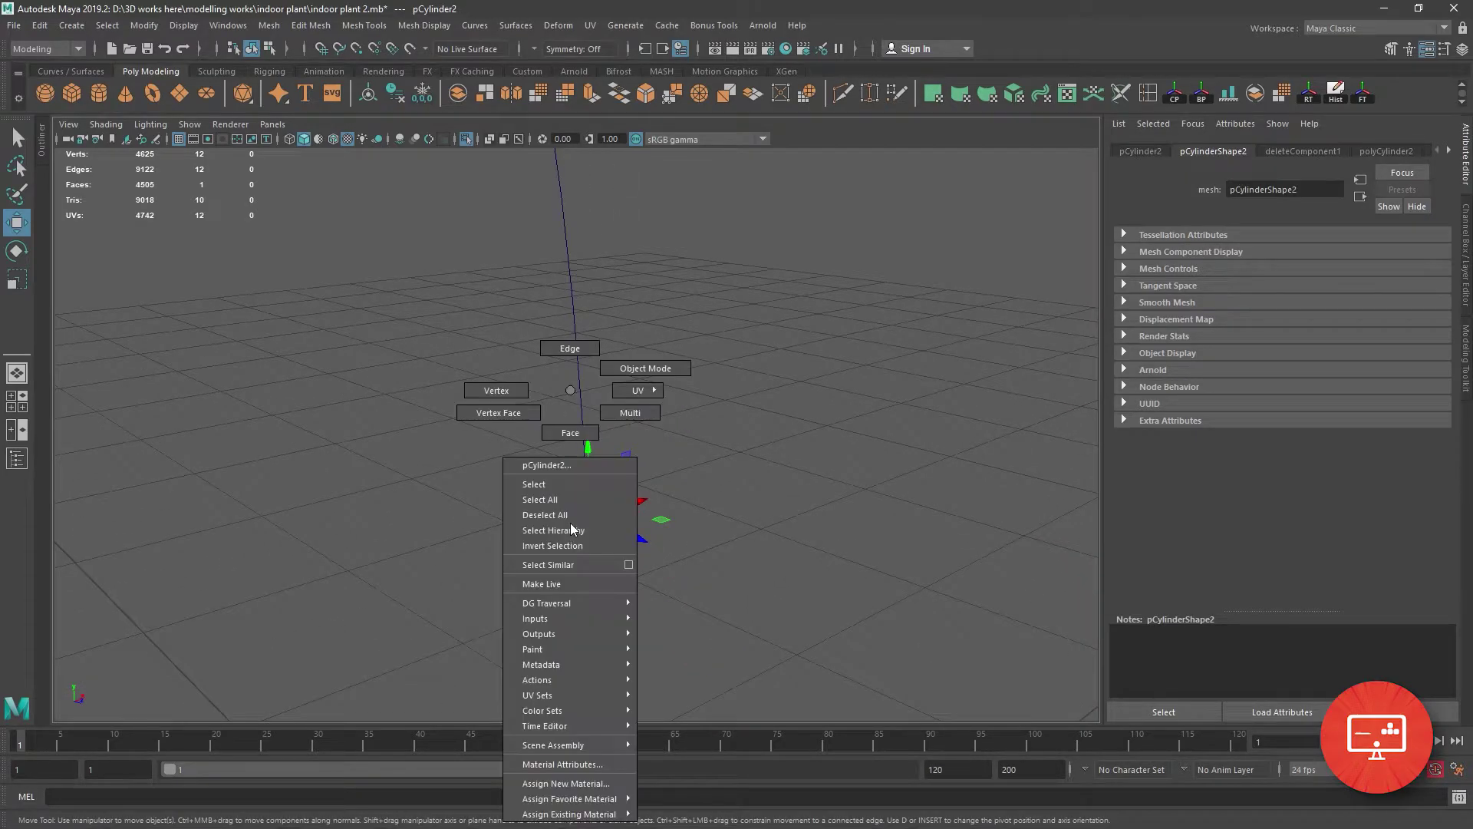
pyautogui.click(485, 390)
pyautogui.rightClick(577, 513)
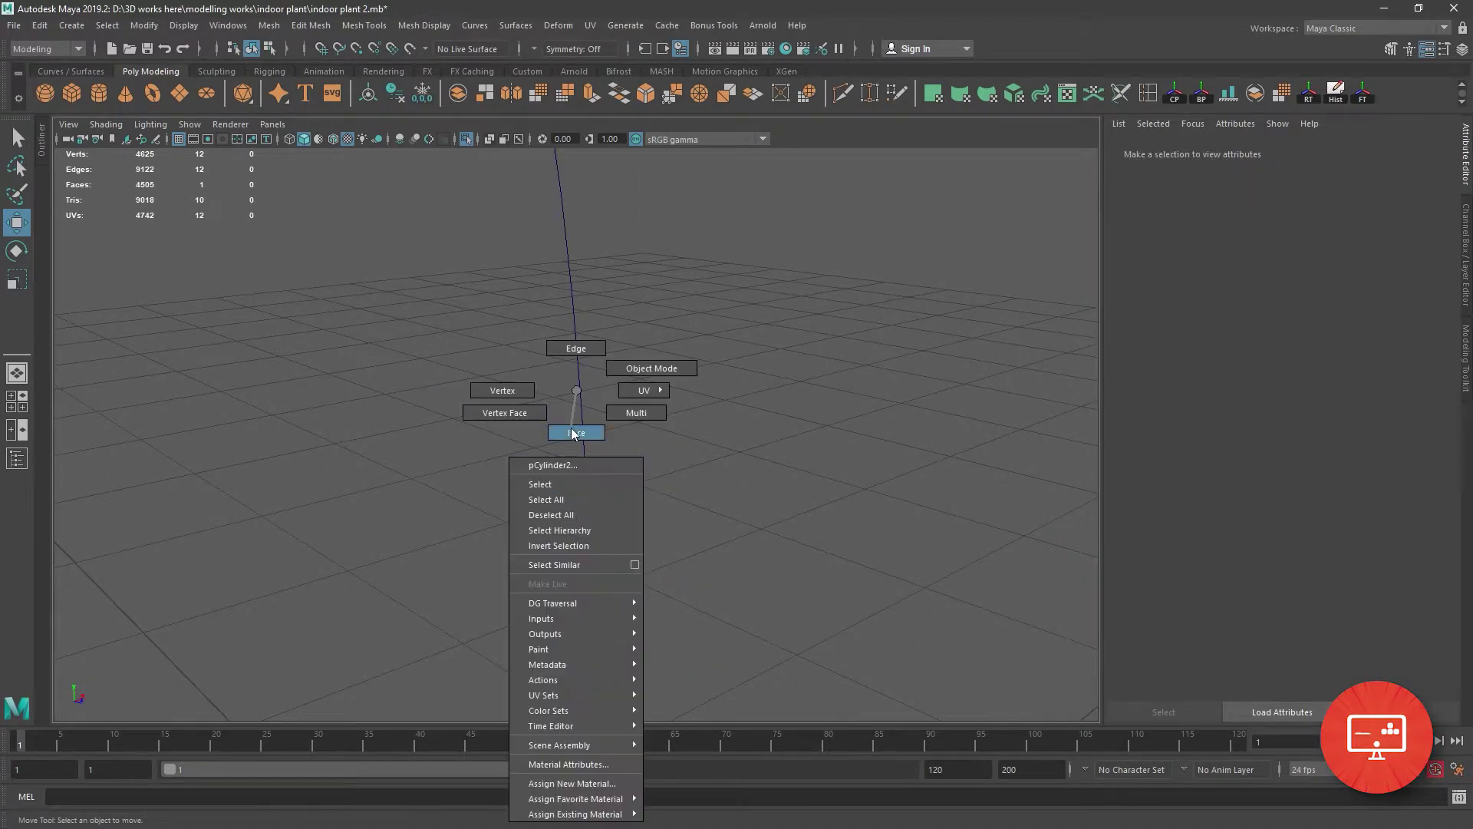
pyautogui.click(575, 427)
pyautogui.moveTo(586, 527); pyautogui.dragTo(542, 486)
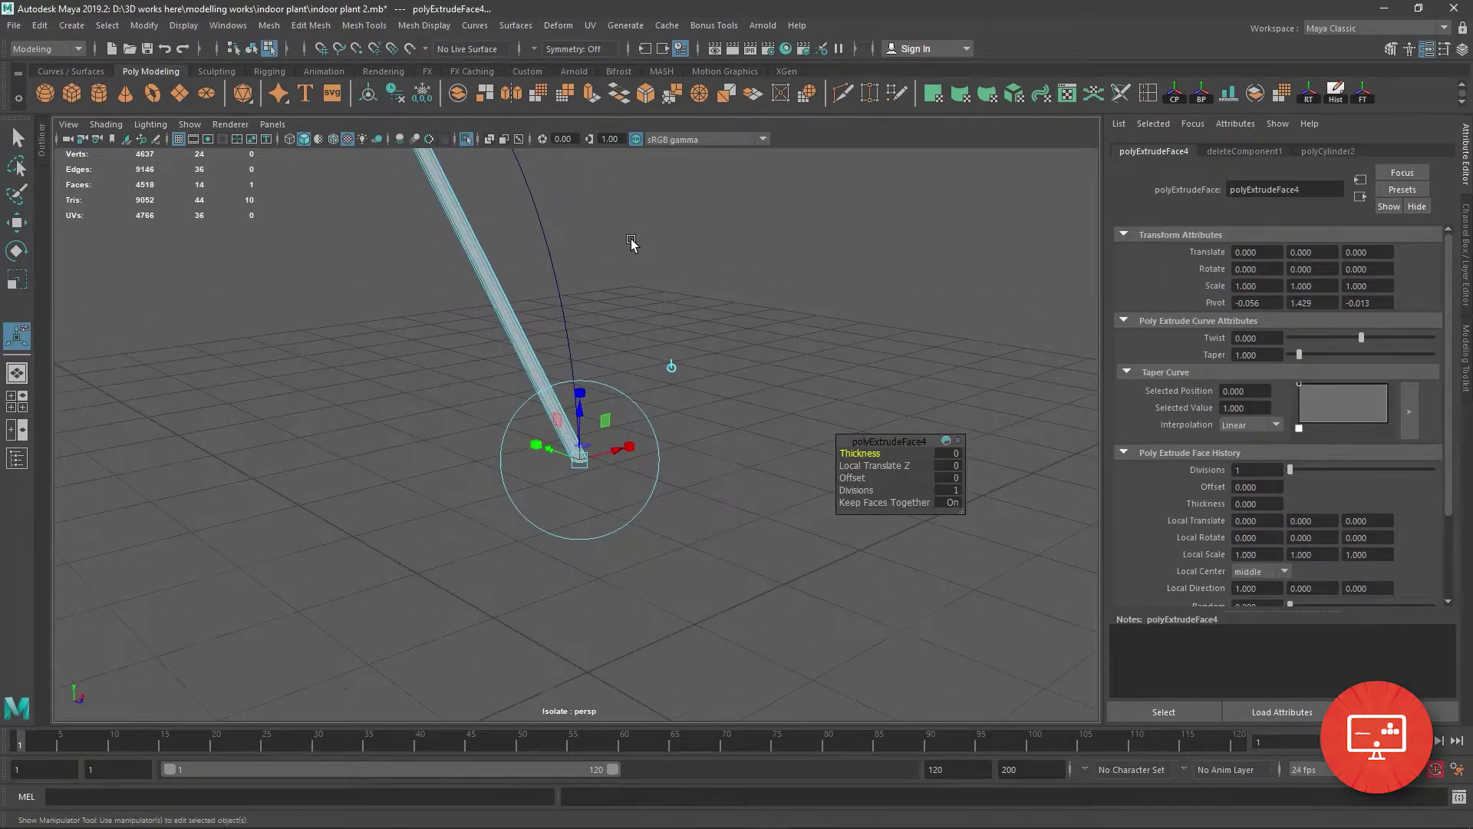
# Extrude the face along the curve into a bent tube with 9 divisions.
pyautogui.keyDown('alt'); pyautogui.moveTo(627, 241); pyautogui.dragTo(758, 614, button='right'); pyautogui.keyUp('alt')
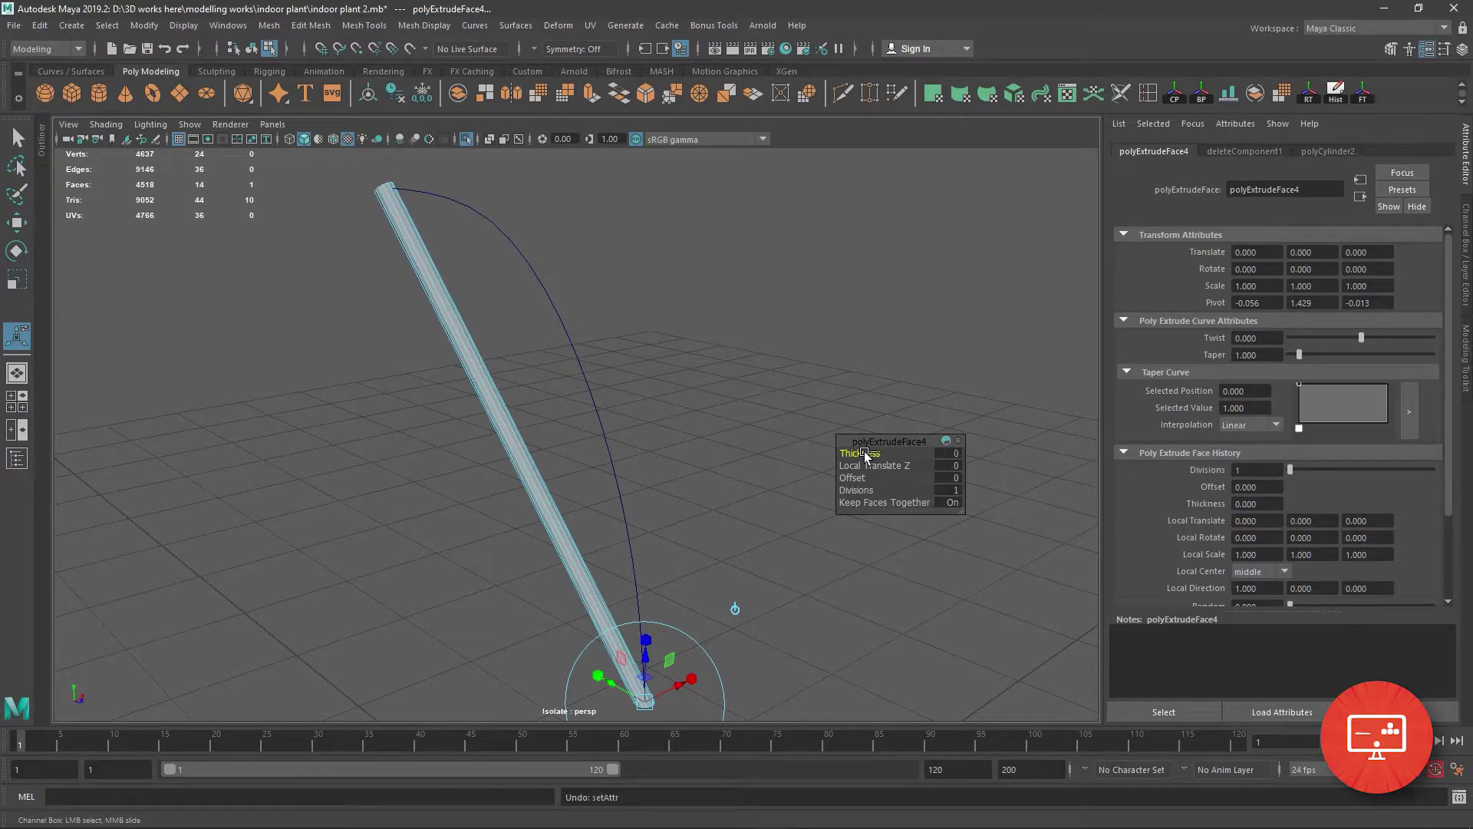
pyautogui.moveTo(854, 478); pyautogui.dragTo(871, 491)
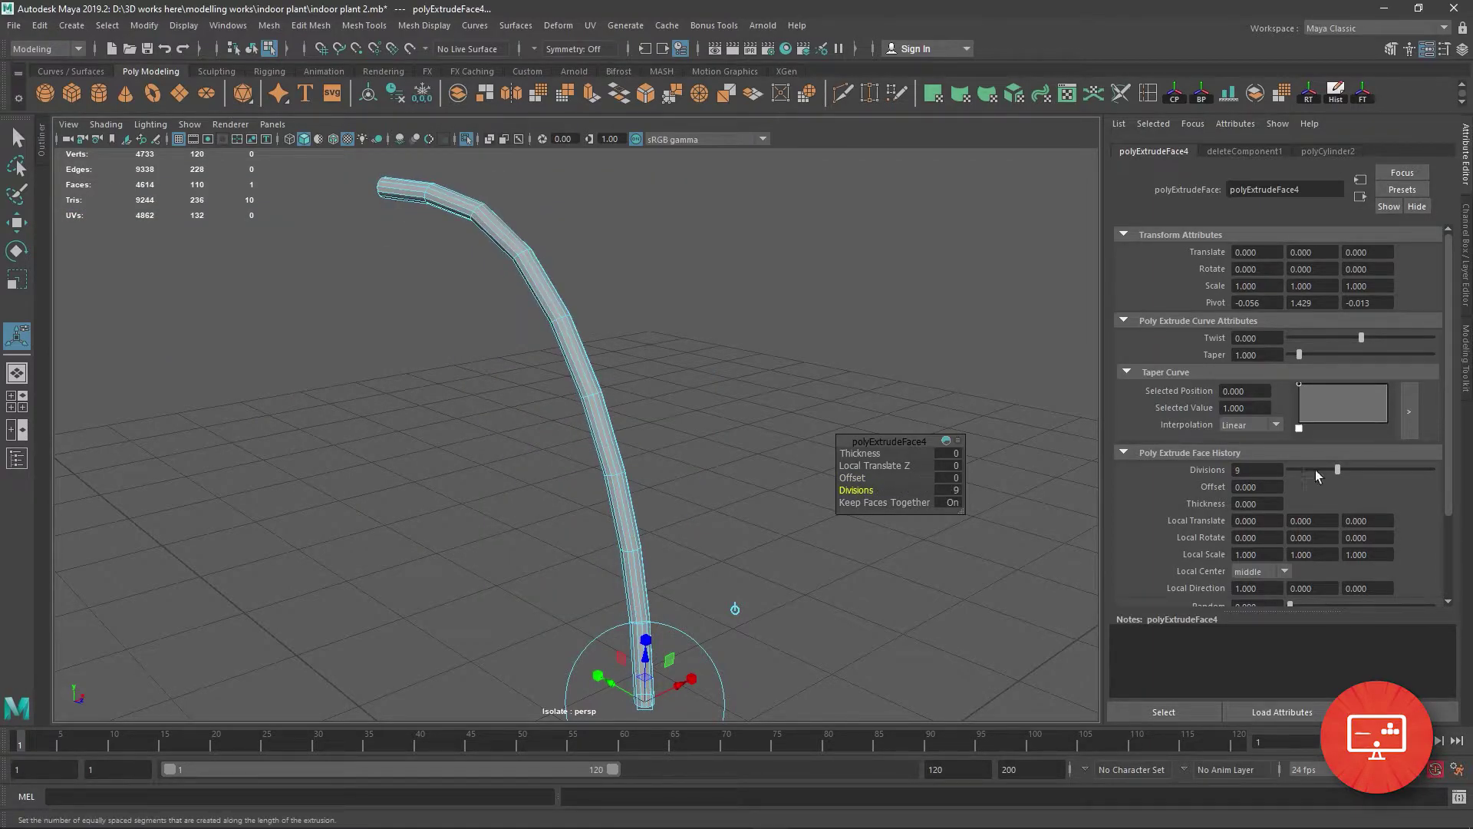
pyautogui.scroll(-3, 1335, 479)
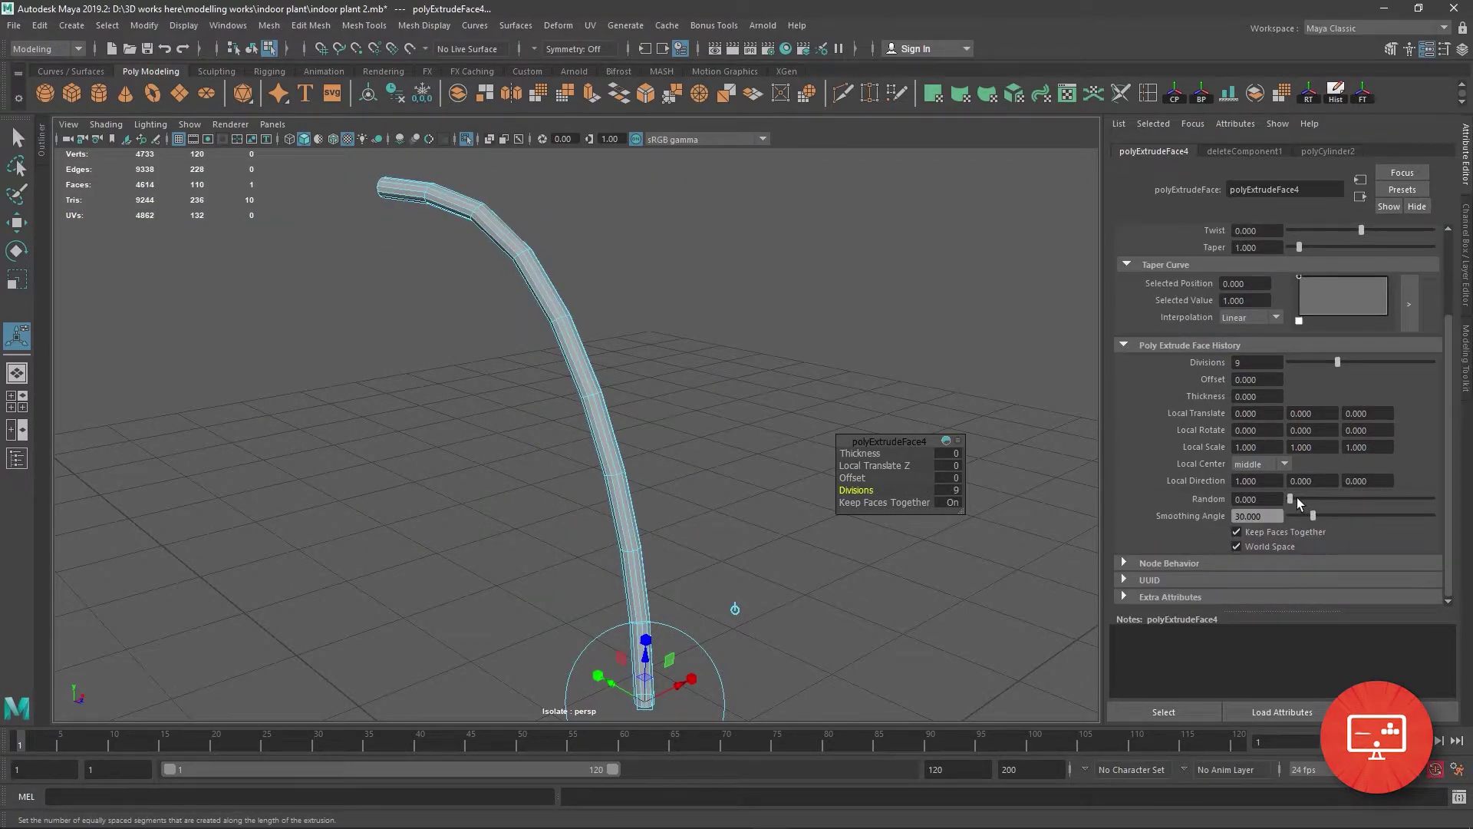
pyautogui.scroll(3, 1291, 499)
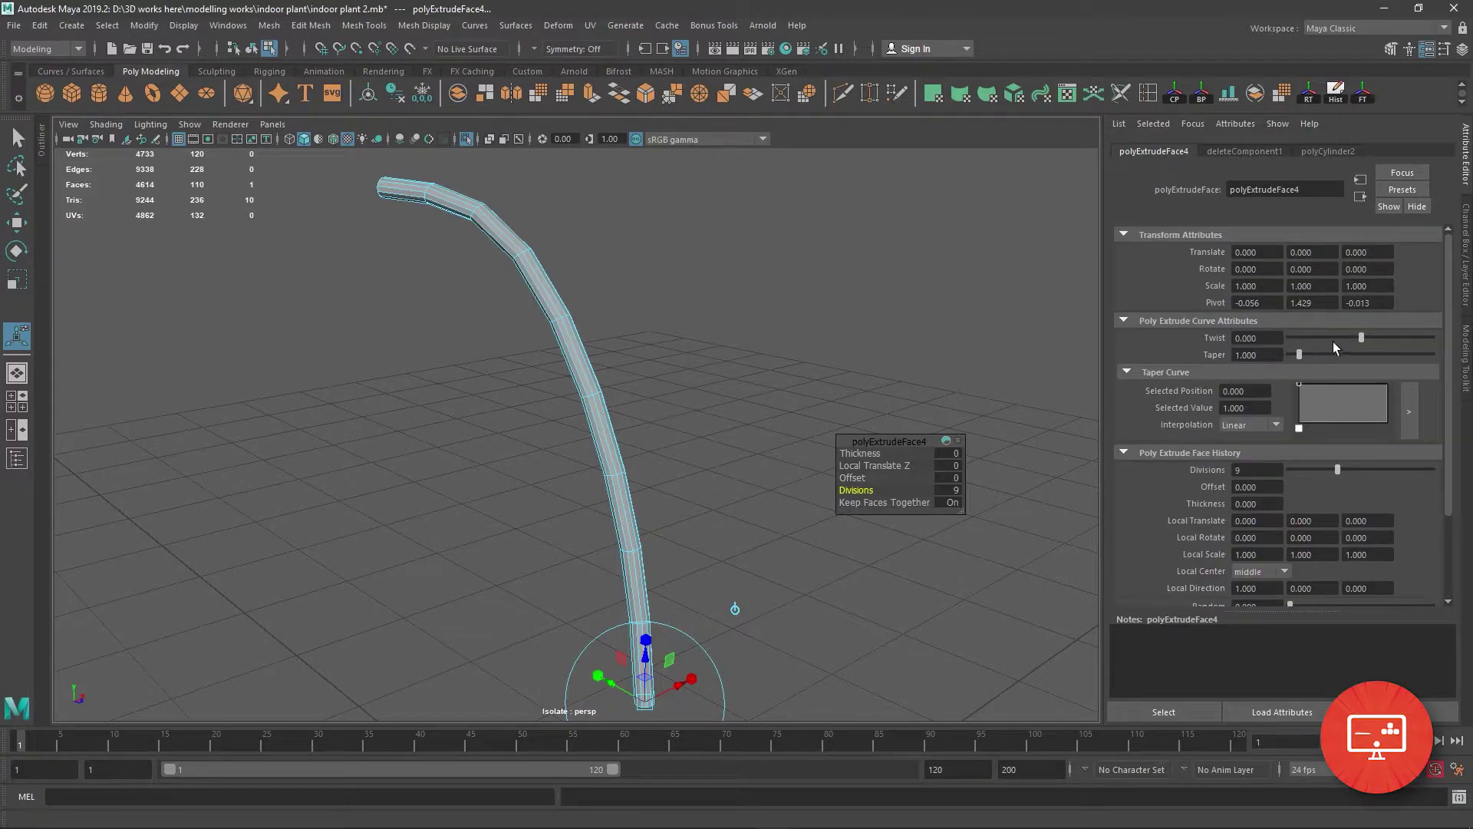
# Set the stem extrusion's Taper to 0 and Divisions to 13, then deselect and review it.
pyautogui.moveTo(1298, 353); pyautogui.dragTo(1286, 360)
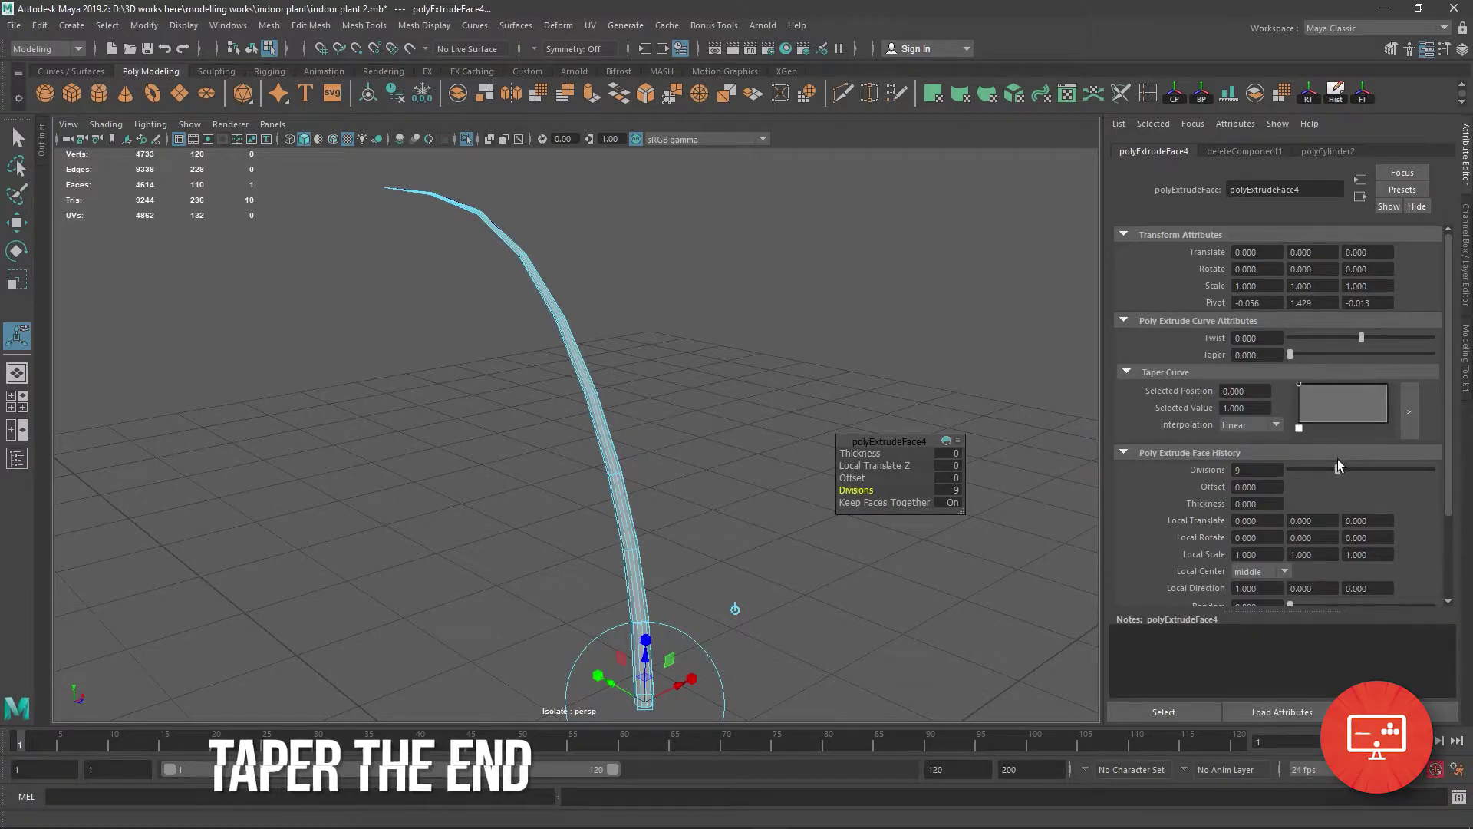
pyautogui.moveTo(1338, 467); pyautogui.dragTo(1343, 466)
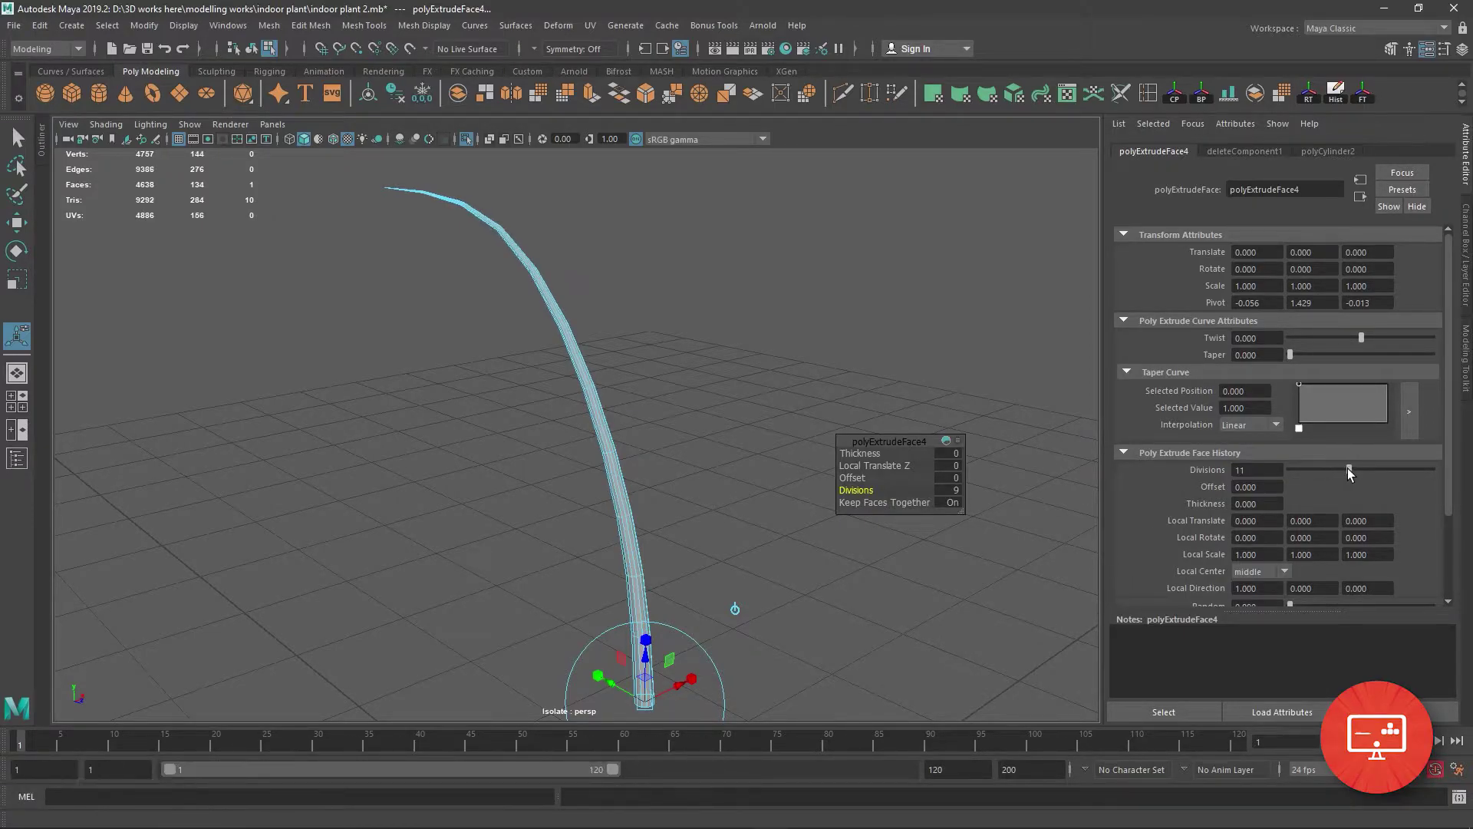
pyautogui.keyDown('alt'); pyautogui.moveTo(767, 429); pyautogui.dragTo(740, 432); pyautogui.keyUp('alt')
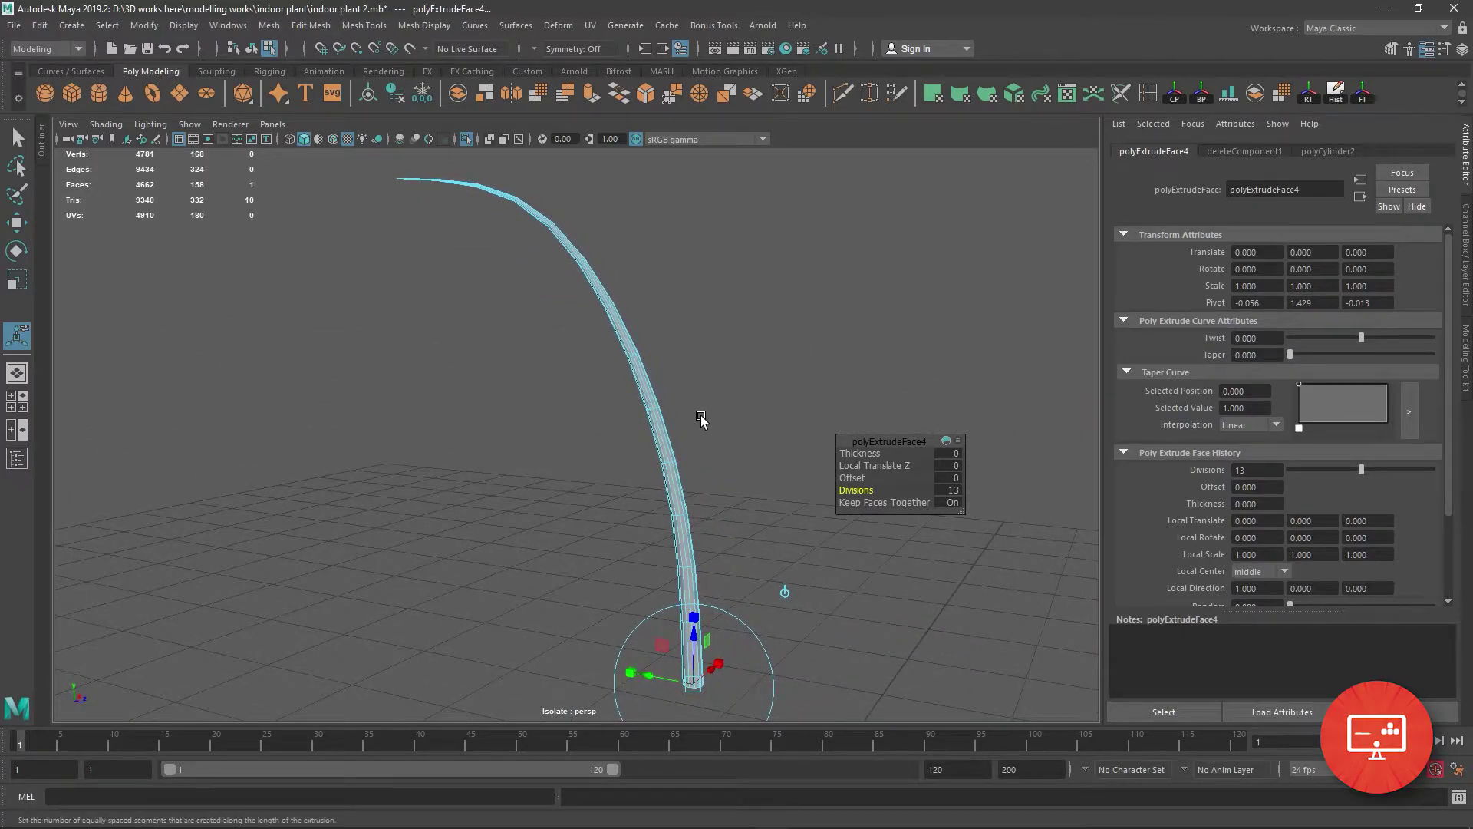
pyautogui.press('F8')
pyautogui.click(731, 385)
pyautogui.moveTo(750, 411)
pyautogui.keyDown('alt'); pyautogui.mouseDown()
pyautogui.moveTo(730, 414)
pyautogui.moveTo(738, 461)
pyautogui.moveTo(559, 454)
pyautogui.moveTo(762, 641)
pyautogui.moveTo(681, 457)
pyautogui.moveTo(701, 440)
pyautogui.moveTo(877, 411)
pyautogui.mouseUp(); pyautogui.keyUp('alt')
pyautogui.moveTo(677, 392)
pyautogui.keyDown('alt'); pyautogui.mouseDown()
pyautogui.moveTo(666, 368)
pyautogui.moveTo(715, 379)
pyautogui.moveTo(679, 417)
pyautogui.moveTo(687, 466)
pyautogui.mouseUp(); pyautogui.keyUp('alt')
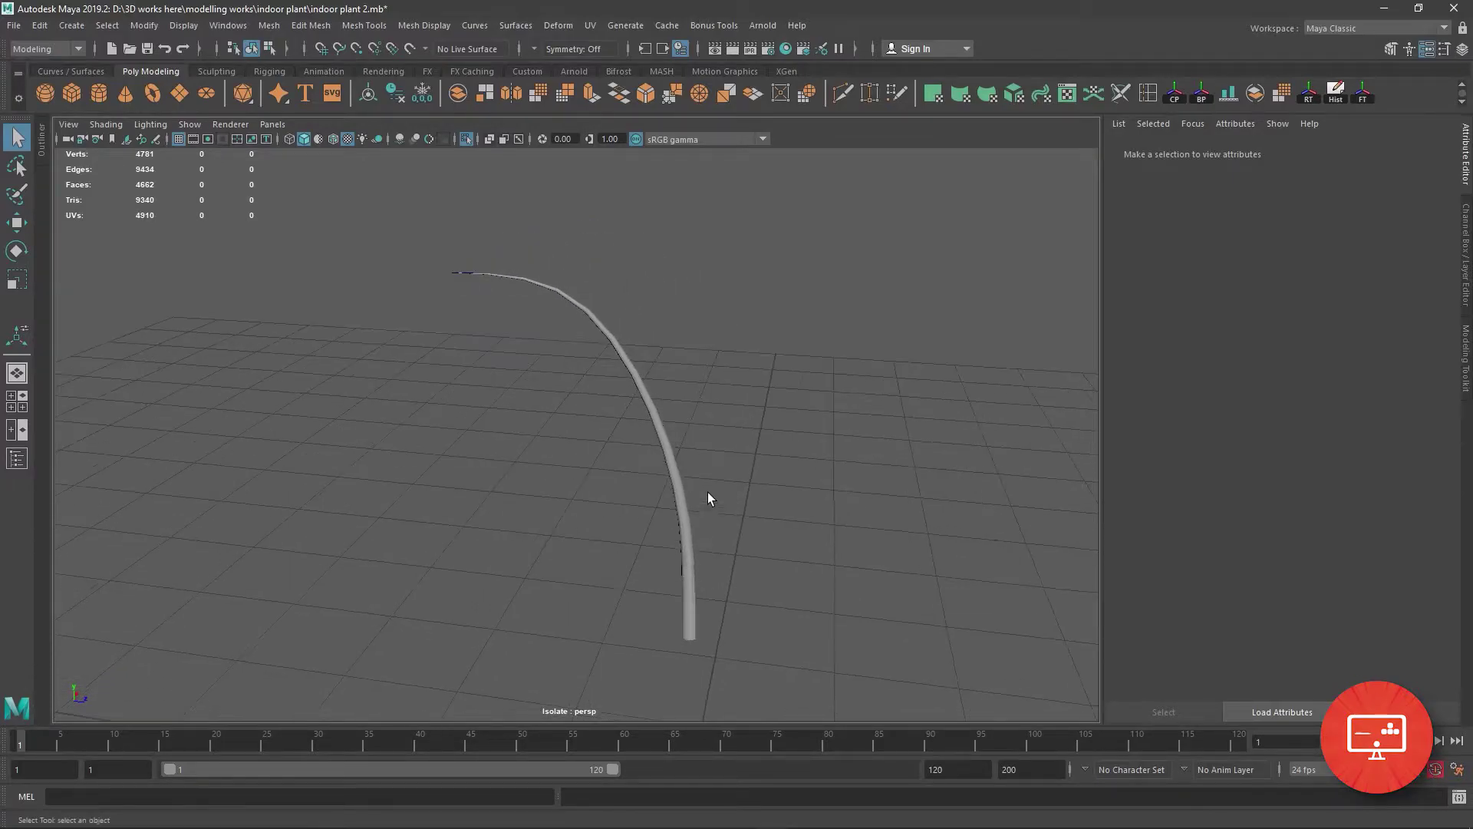
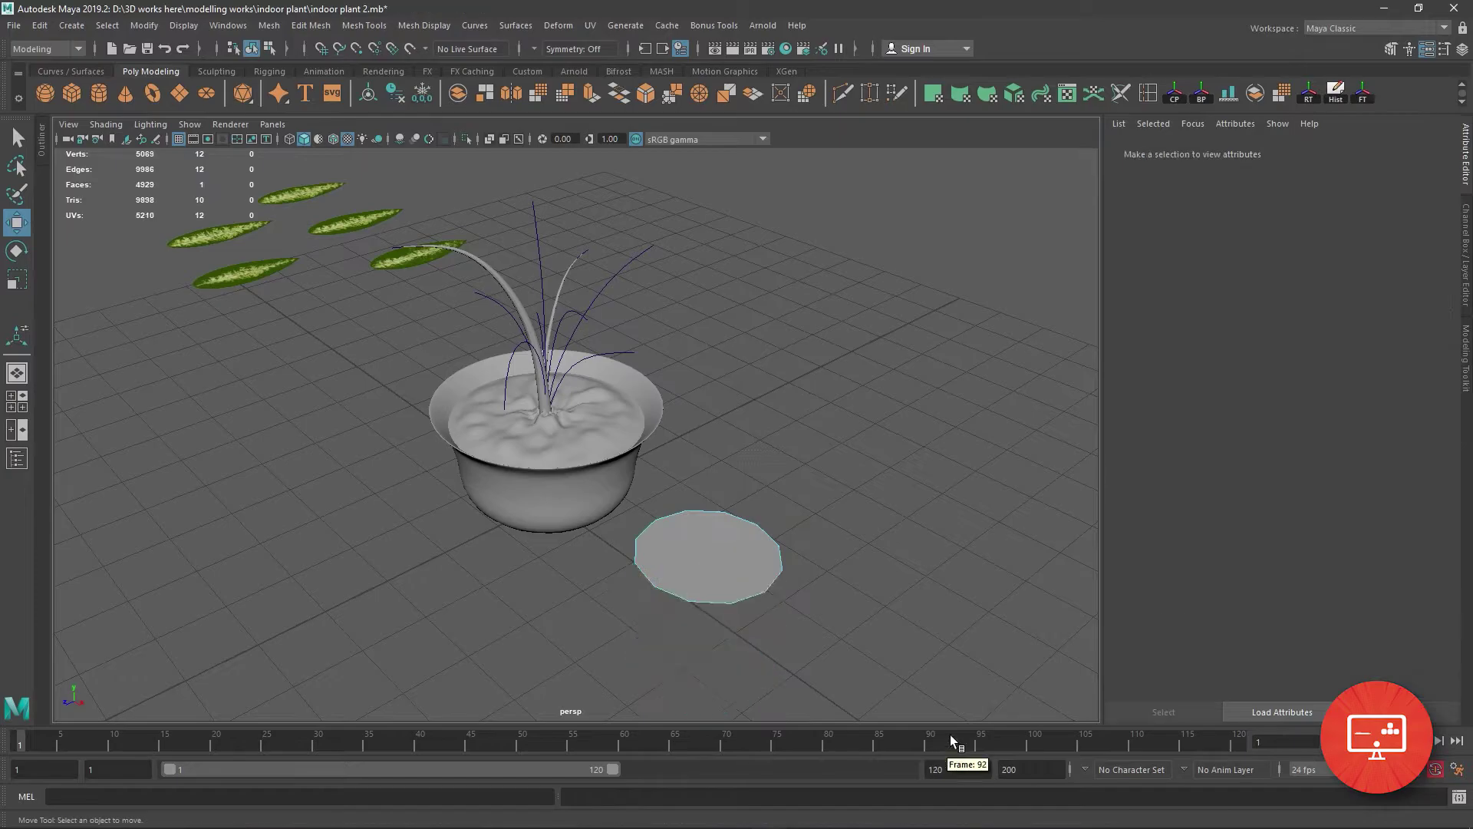
# Duplicate the disc and isolate the new copy, viewed from above.
pyautogui.moveTo(683, 388); pyautogui.dragTo(763, 369, button='right')
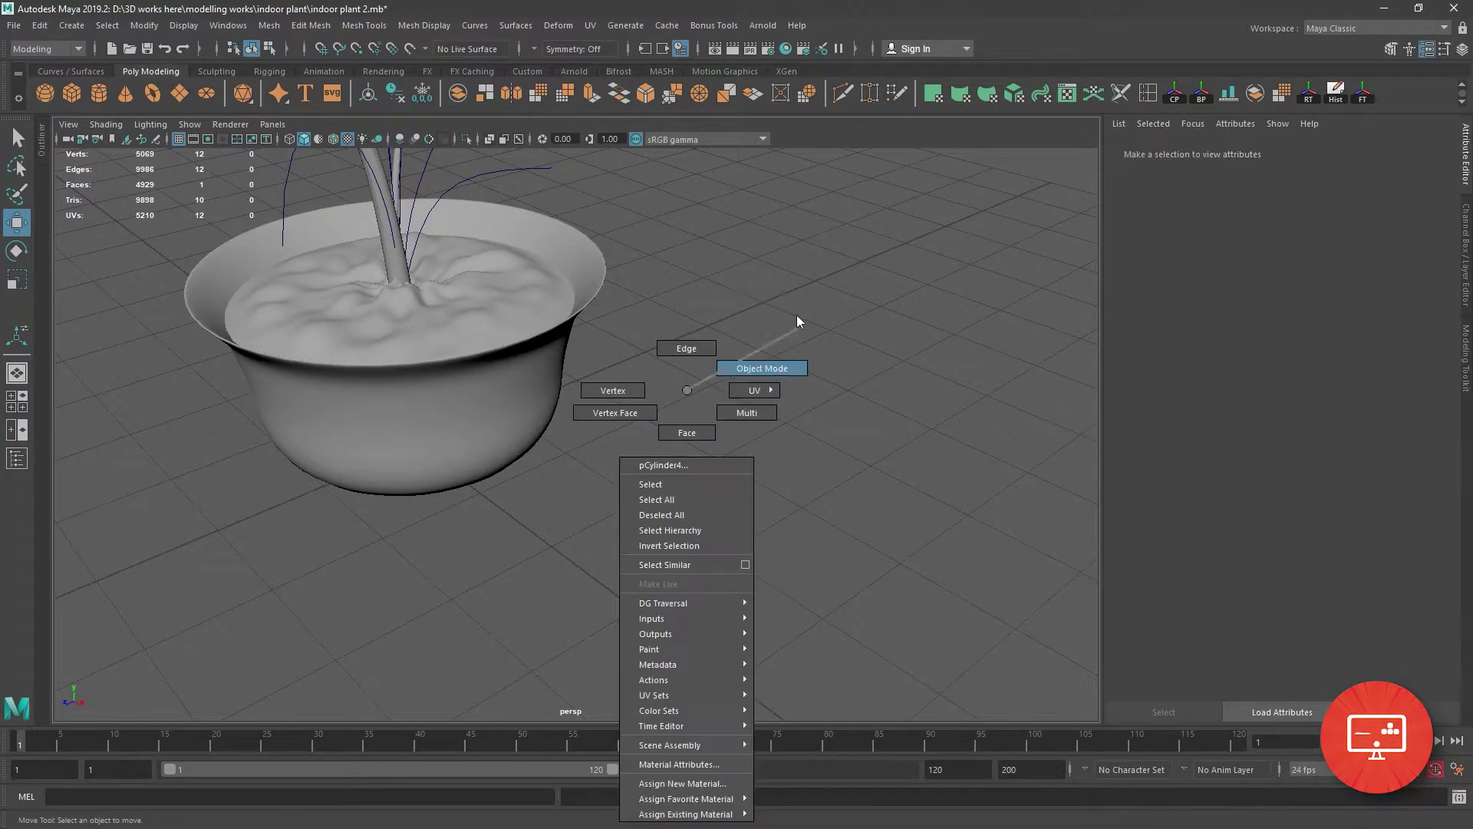
pyautogui.hotkey('shift', 'd')
pyautogui.moveTo(662, 488); pyautogui.dragTo(777, 613)
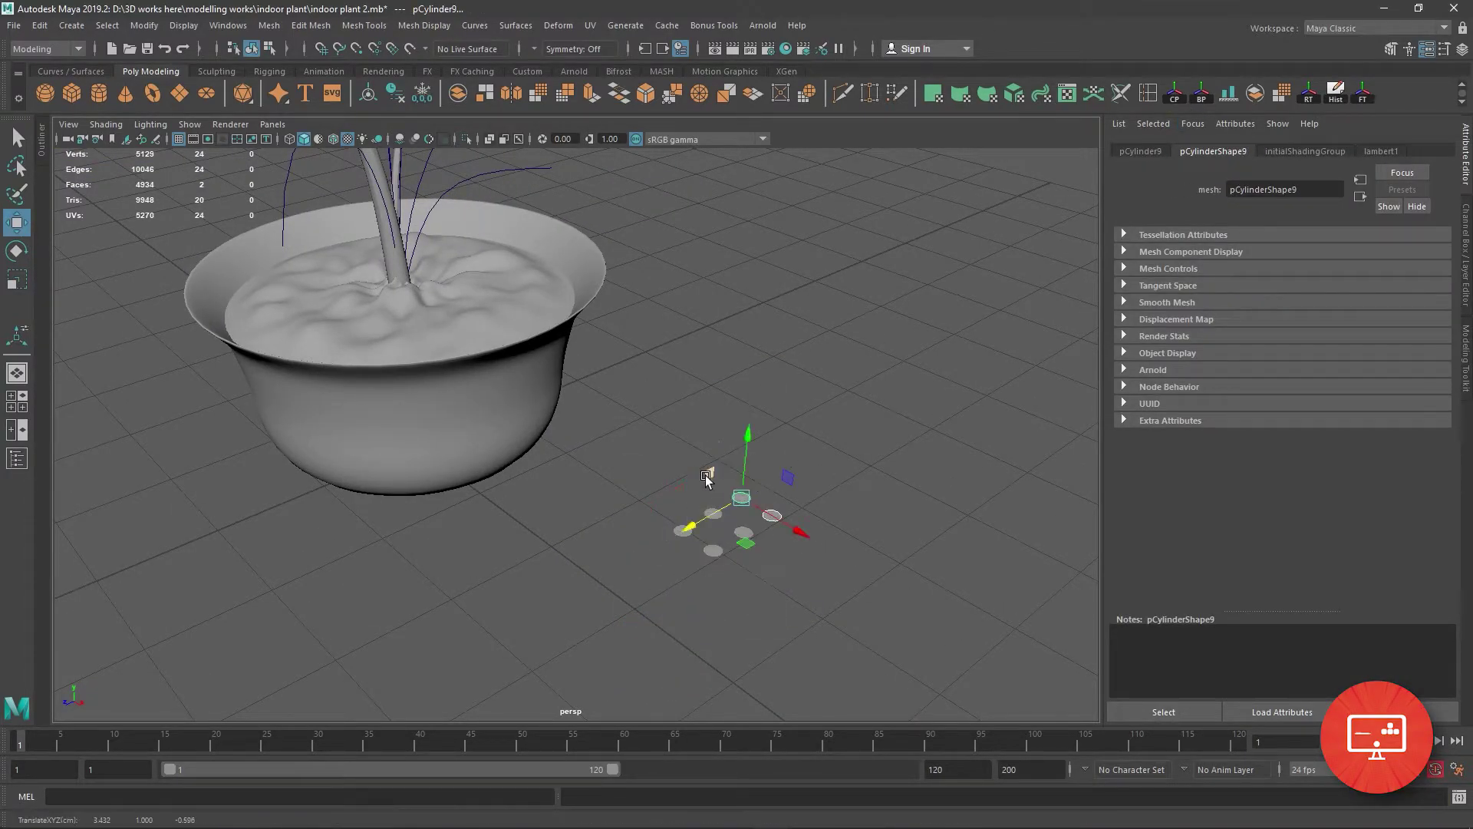
pyautogui.hotkey('shift', 'd')
pyautogui.keyDown('alt'); pyautogui.moveTo(707, 478); pyautogui.dragTo(725, 467); pyautogui.keyUp('alt')
pyautogui.hotkey('ctrl', '1')
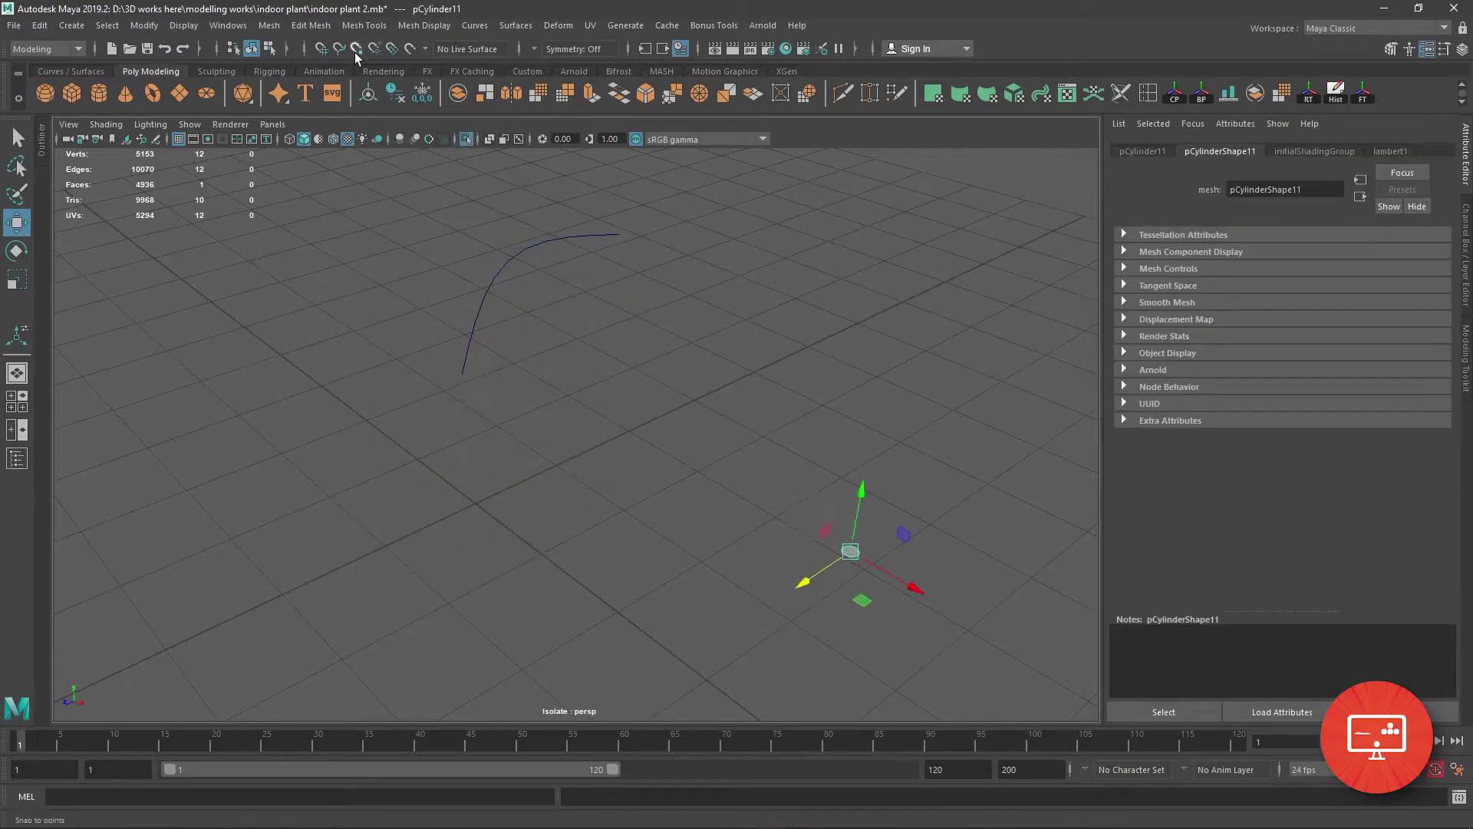
pyautogui.scroll(3, 541, 467)
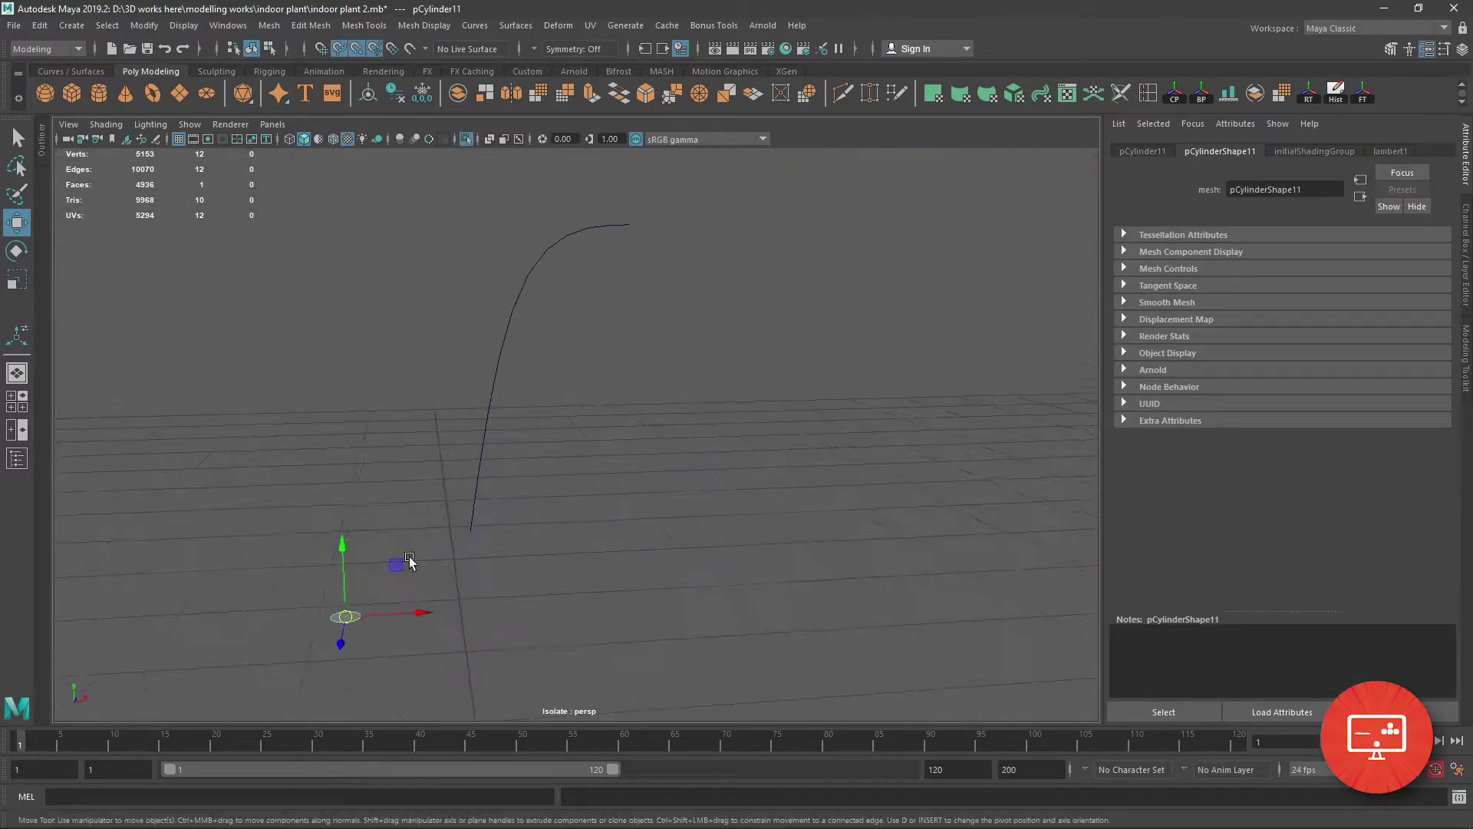
pyautogui.press('f')
pyautogui.moveTo(657, 453)
pyautogui.keyDown('alt'); pyautogui.mouseDown()
pyautogui.moveTo(680, 386)
pyautogui.moveTo(675, 322)
pyautogui.mouseUp(); pyautogui.keyUp('alt')
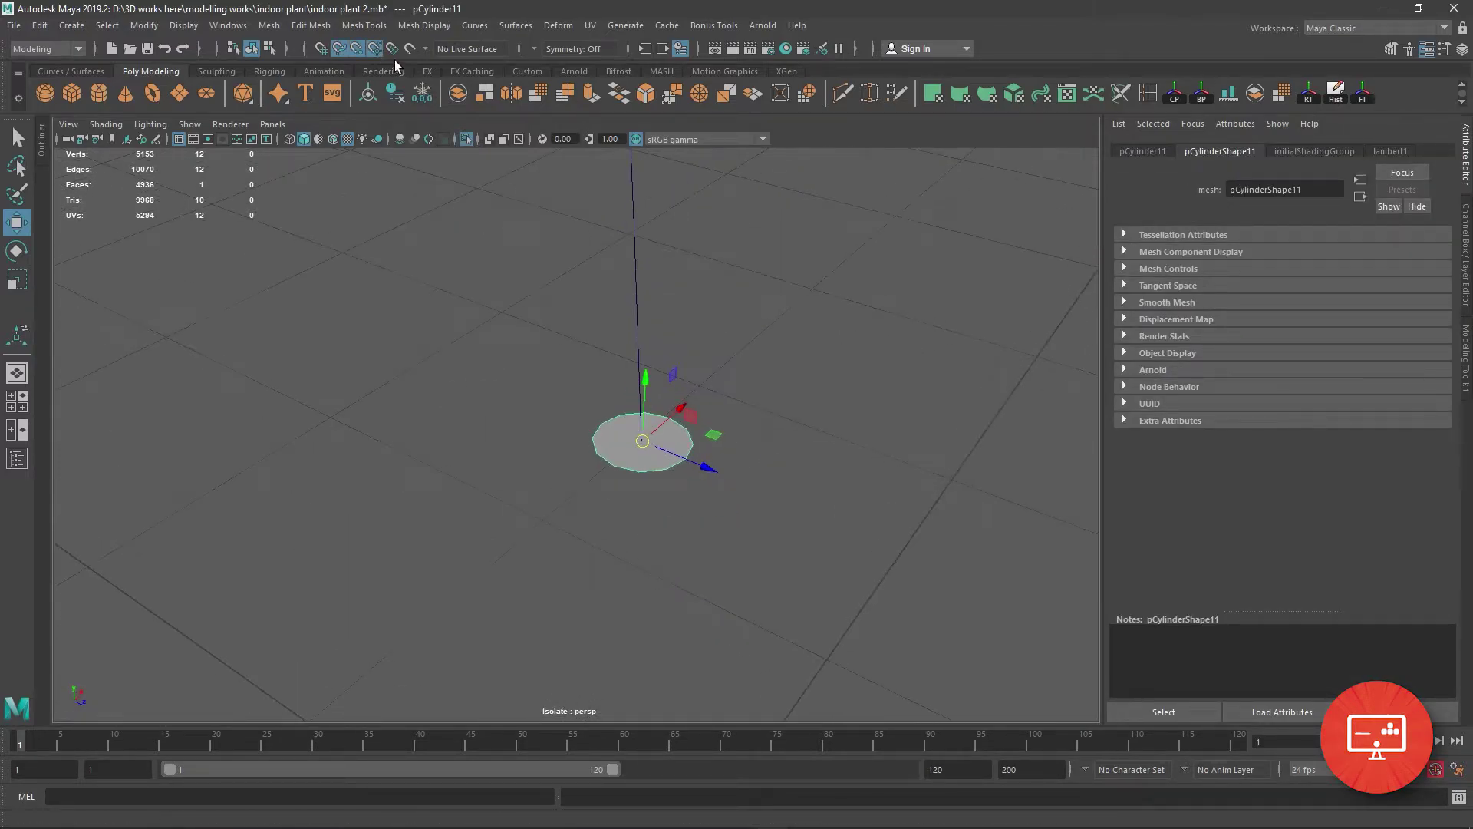
# Extrude the disc's face along the guide curve and raise its divisions.
pyautogui.keyDown('shift'); pyautogui.click(636, 307); pyautogui.keyUp('shift')
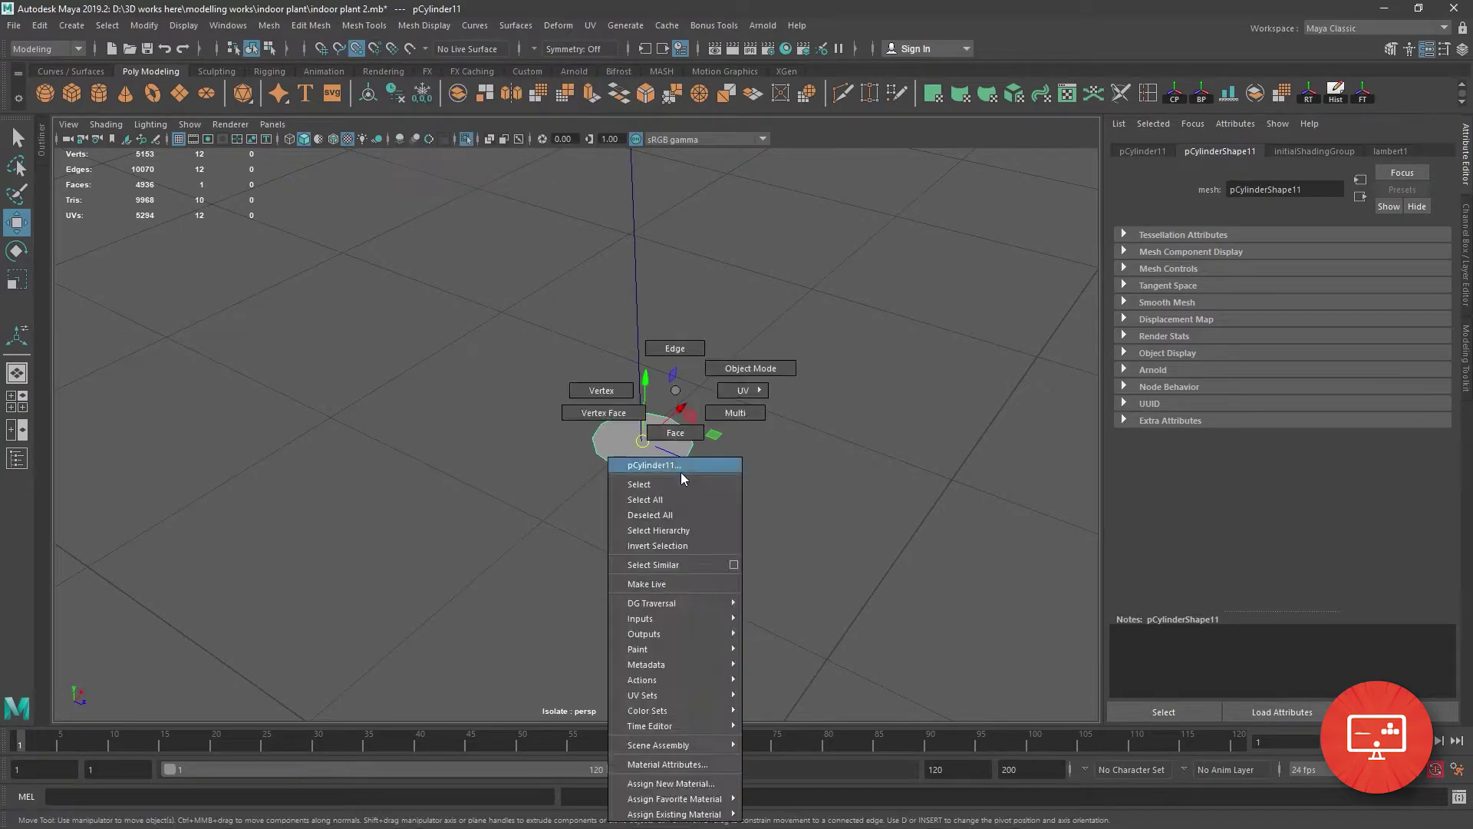
pyautogui.keyDown('shift'); pyautogui.moveTo(660, 441); pyautogui.dragTo(676, 353, button='right'); pyautogui.keyUp('shift')
pyautogui.click(856, 490)
pyautogui.moveTo(883, 491); pyautogui.dragTo(926, 491, button='middle')
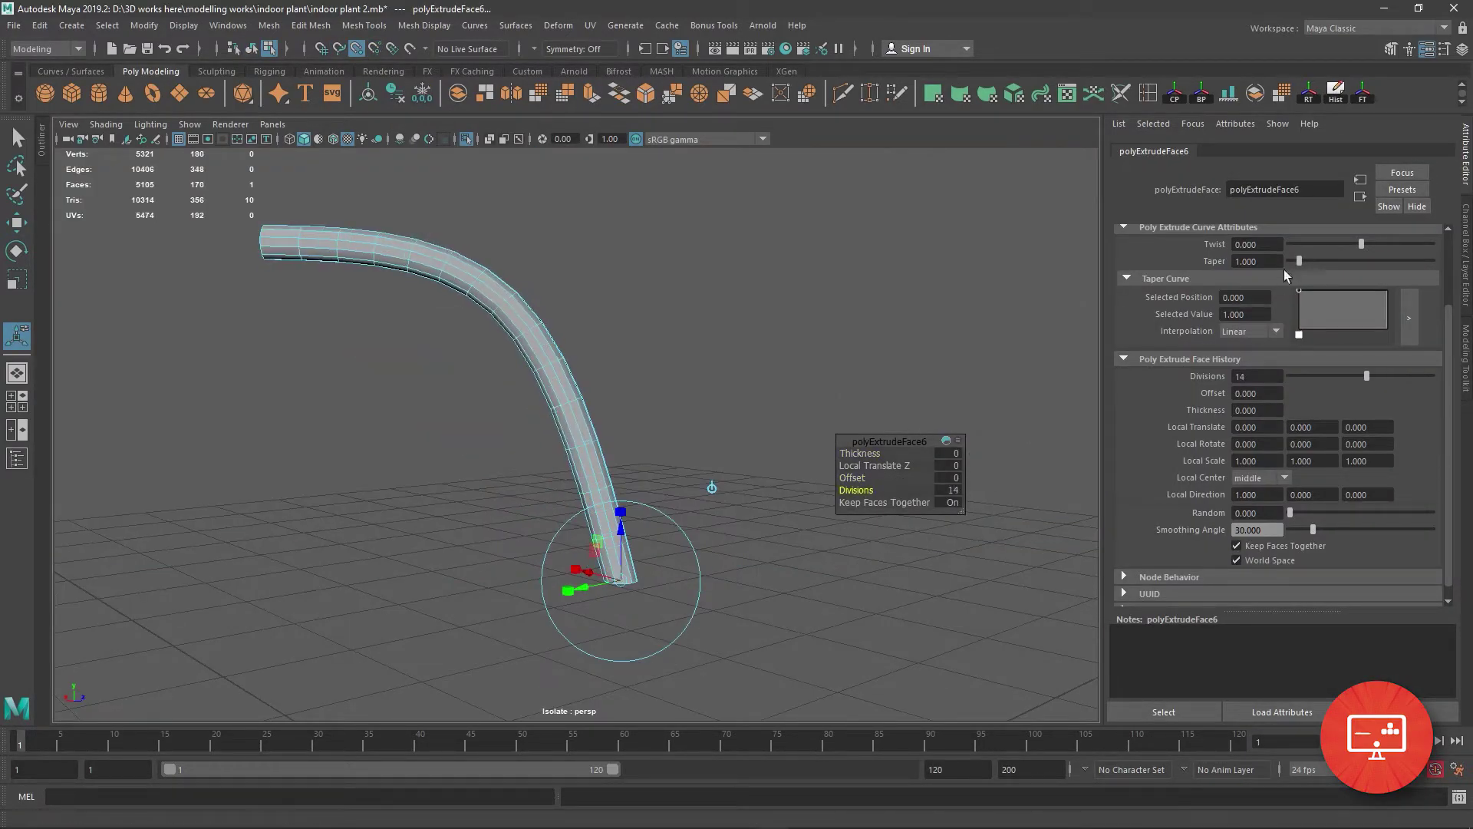
pyautogui.press('F8')
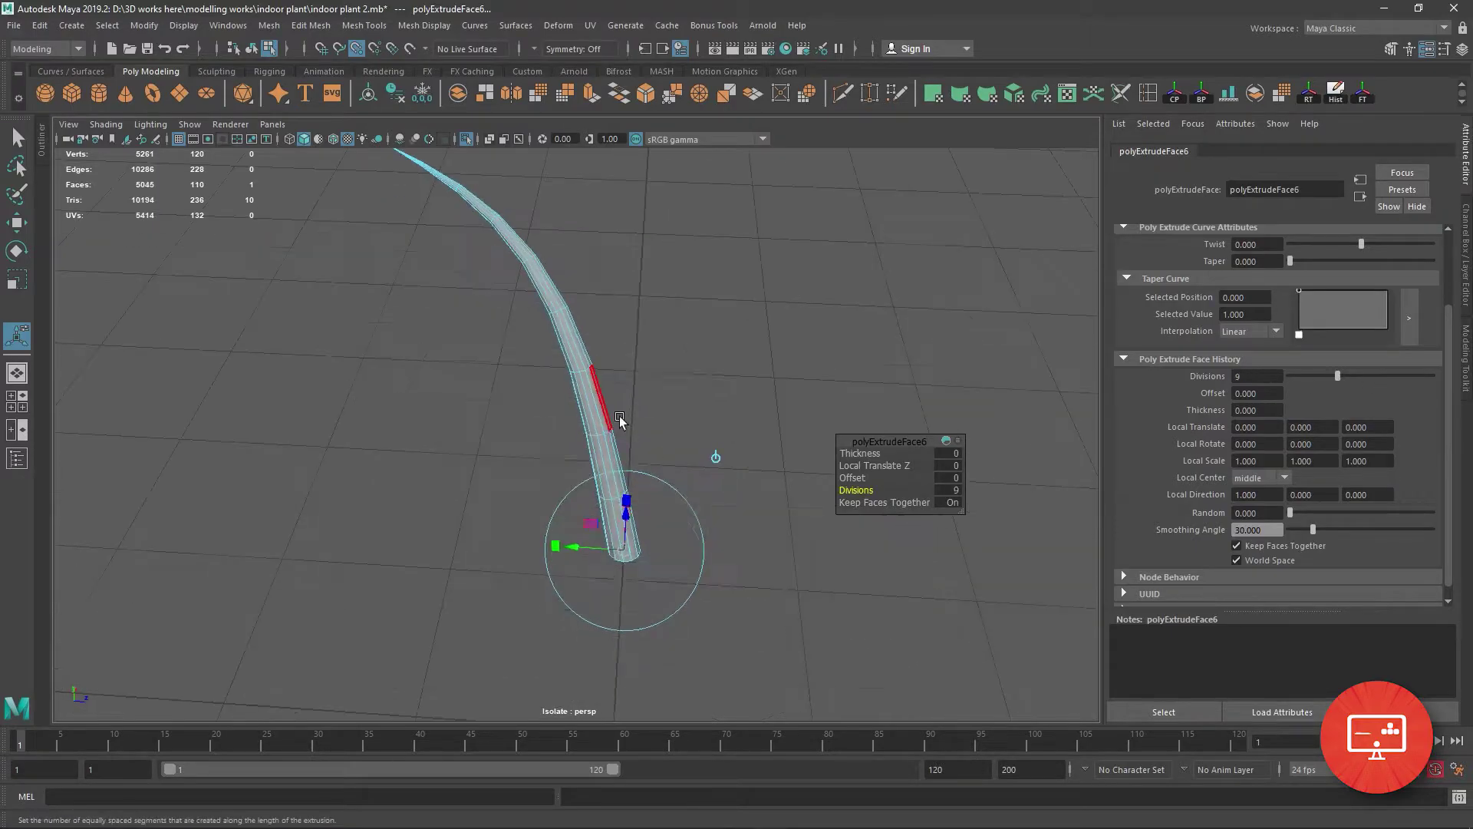
# Exit isolation and inspect the new tapered leaf in the pot.
pyautogui.hotkey('ctrl', '1')
pyautogui.keyDown('alt'); pyautogui.moveTo(613, 384); pyautogui.dragTo(651, 405, button='middle'); pyautogui.keyUp('alt')
pyautogui.hotkey('ctrl', '1')
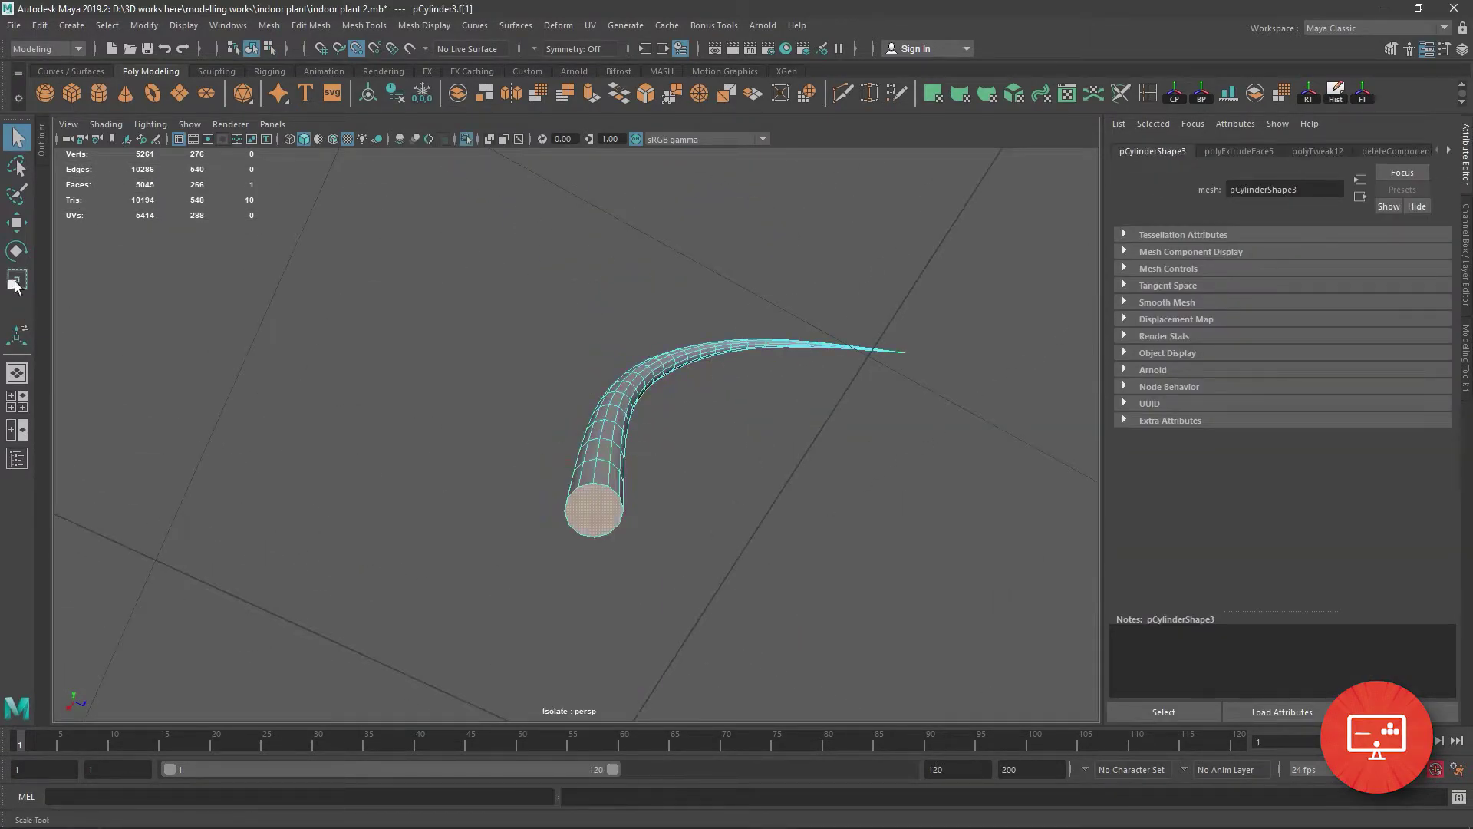
pyautogui.click(16, 284)
pyautogui.keyDown('alt'); pyautogui.moveTo(655, 494); pyautogui.dragTo(899, 425); pyautogui.keyUp('alt')
pyautogui.click(899, 424)
pyautogui.hotkey('ctrl', '1')
# Zoom in on the leaves and select curve9, which the leaf follows.
pyautogui.keyDown('alt'); pyautogui.moveTo(777, 405); pyautogui.dragTo(661, 362); pyautogui.keyUp('alt')
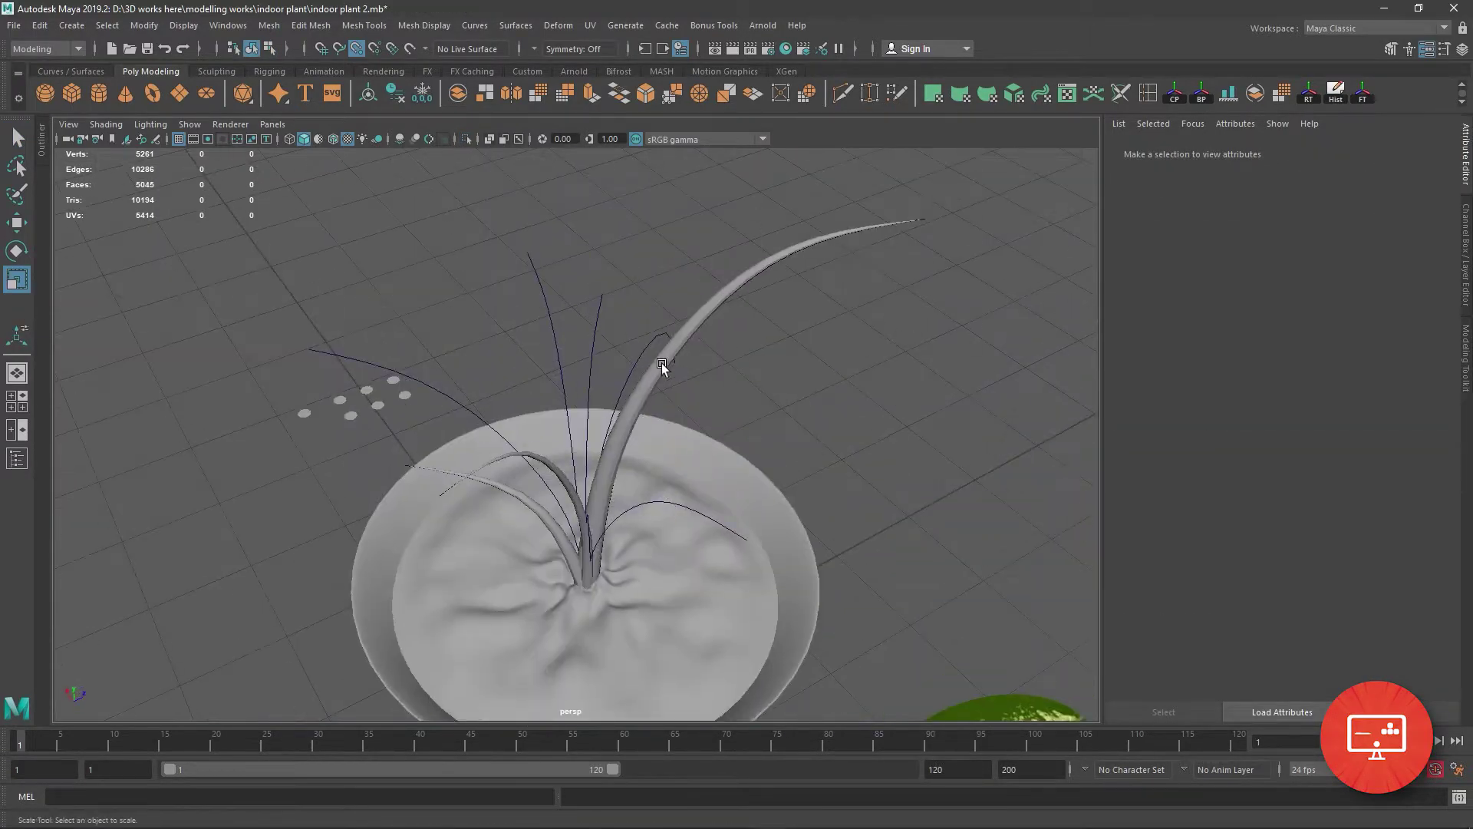
pyautogui.click(661, 362)
pyautogui.click(857, 365)
pyautogui.keyDown('alt'); pyautogui.moveTo(857, 365); pyautogui.dragTo(537, 460); pyautogui.keyUp('alt')
pyautogui.click(464, 379)
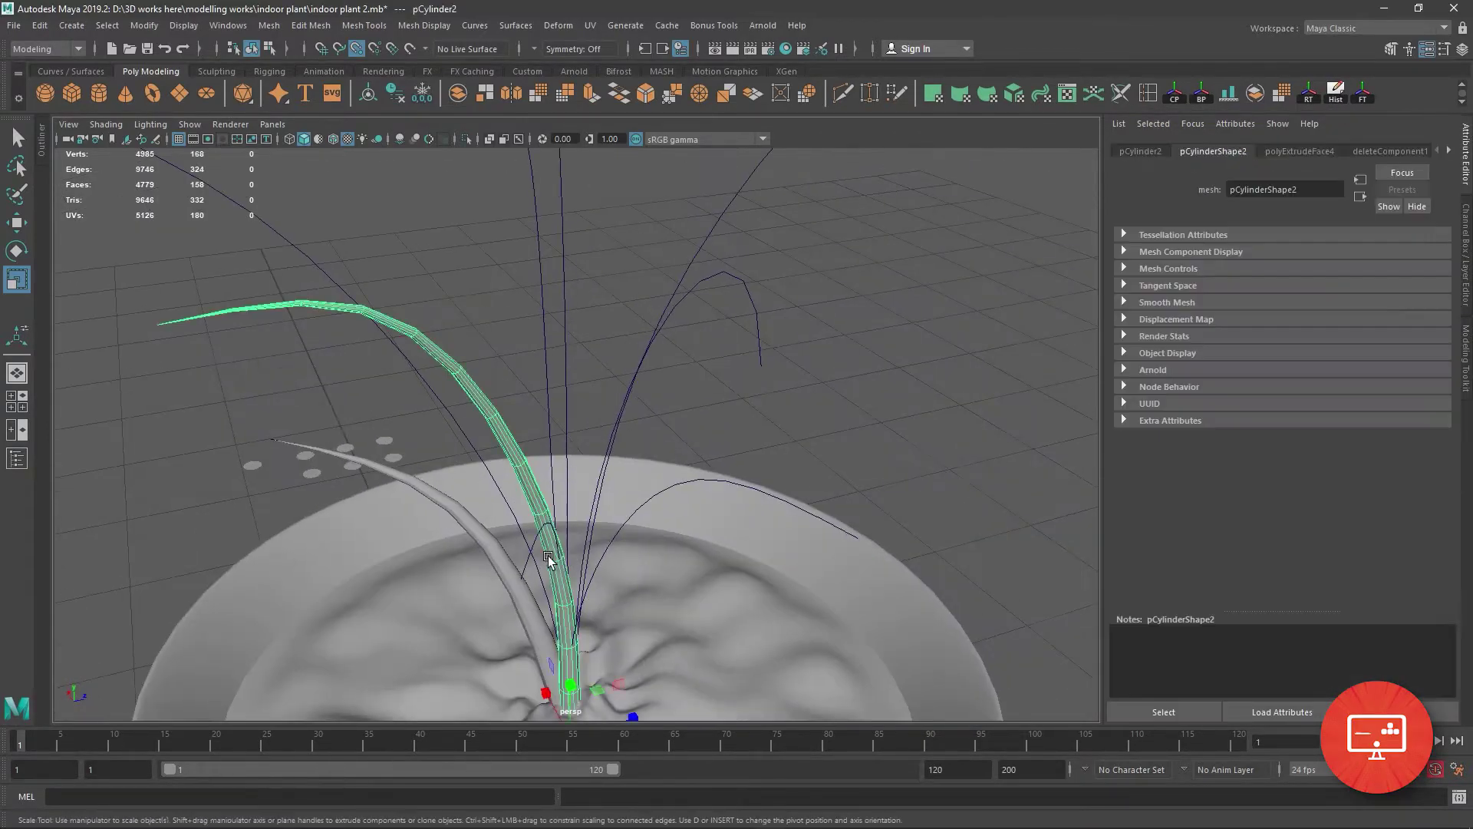
pyautogui.moveTo(464, 378); pyautogui.dragTo(509, 355, button='right')
pyautogui.scroll(5, 564, 402)
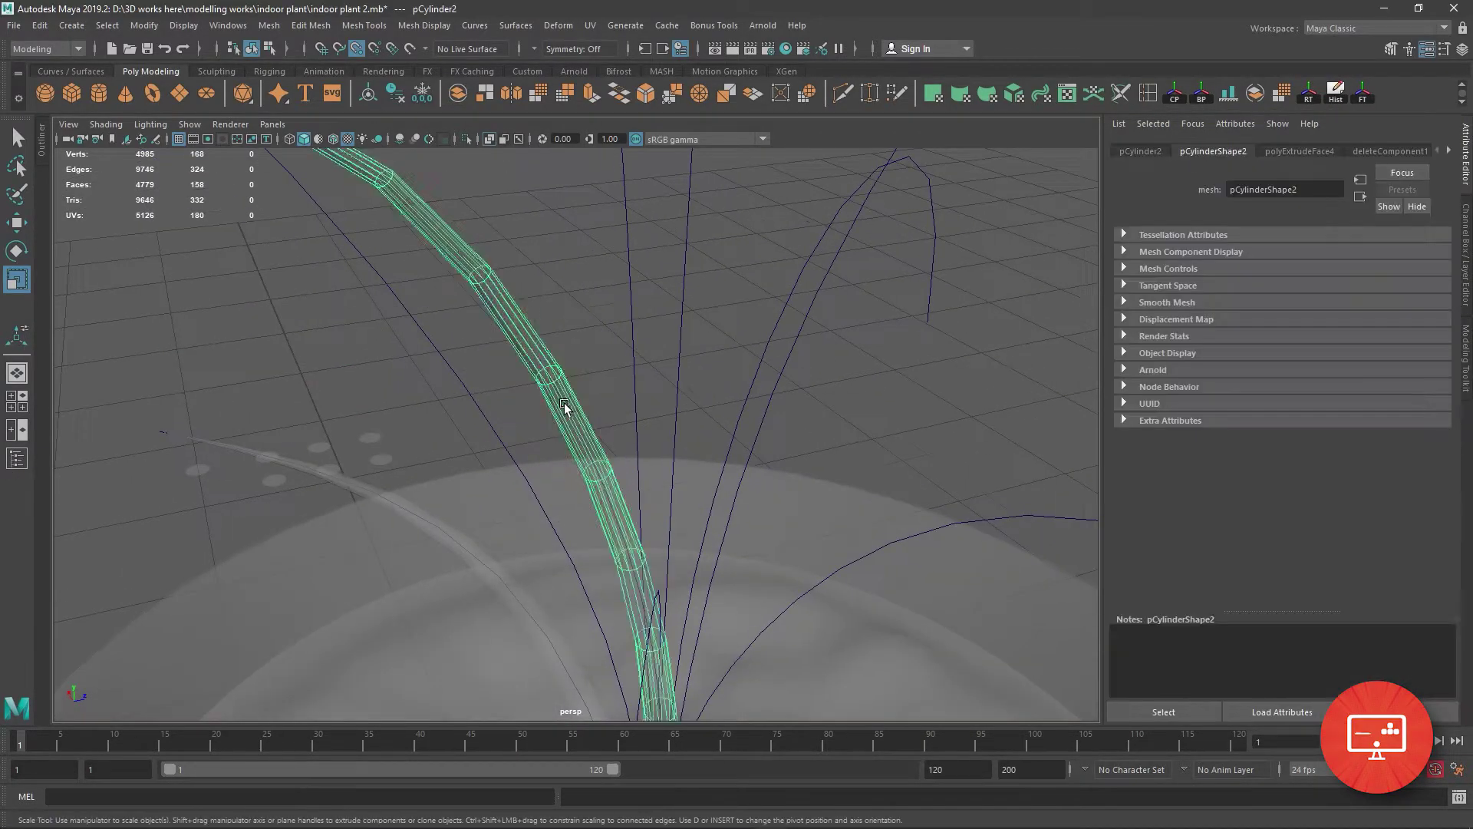
pyautogui.click(612, 397)
pyautogui.scroll(-5, 541, 355)
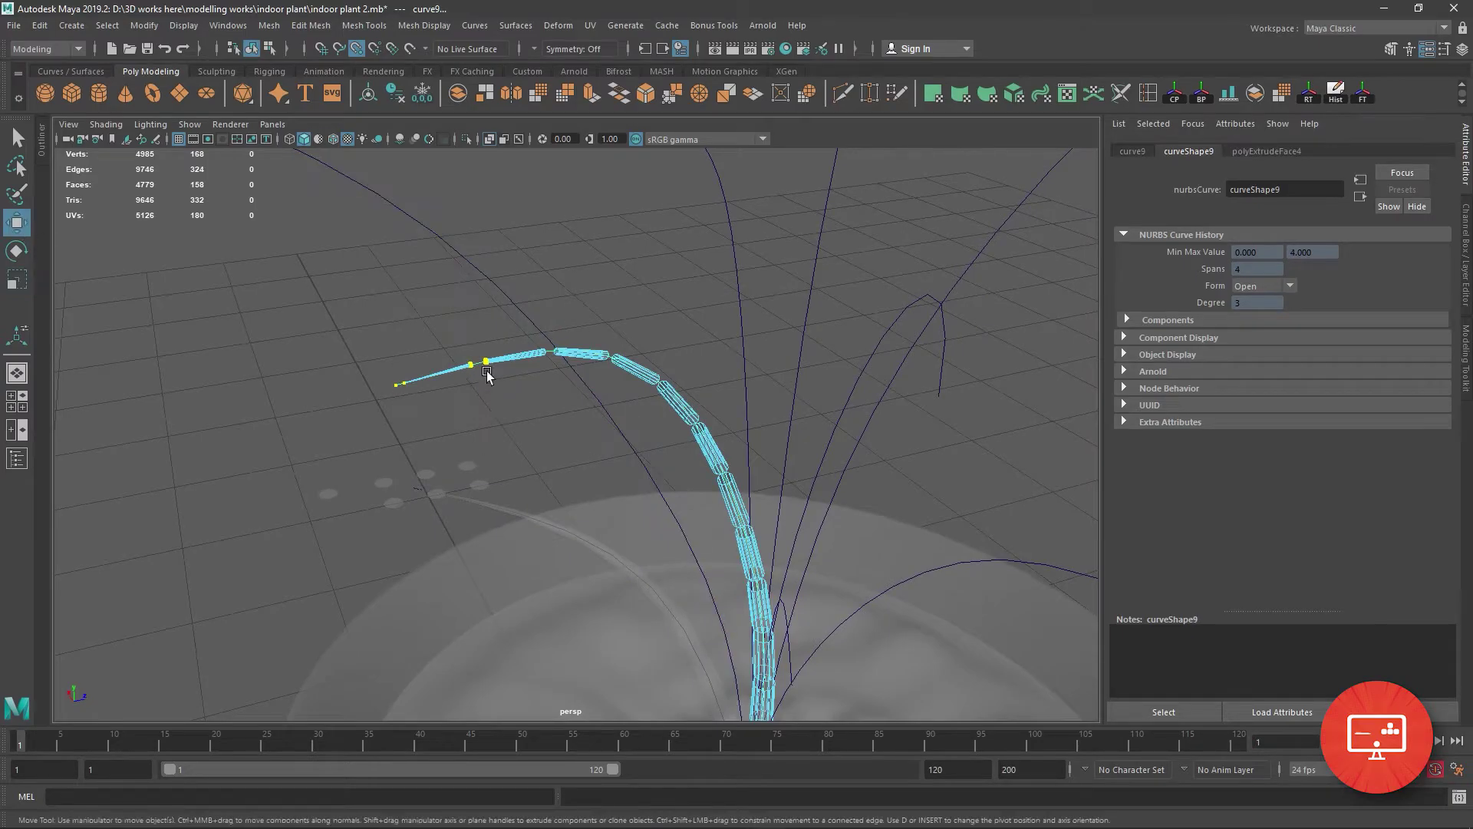
pyautogui.scroll(-5, 486, 374)
pyautogui.keyDown('alt'); pyautogui.moveTo(486, 373); pyautogui.dragTo(690, 460); pyautogui.keyUp('alt')
pyautogui.scroll(3, 712, 479)
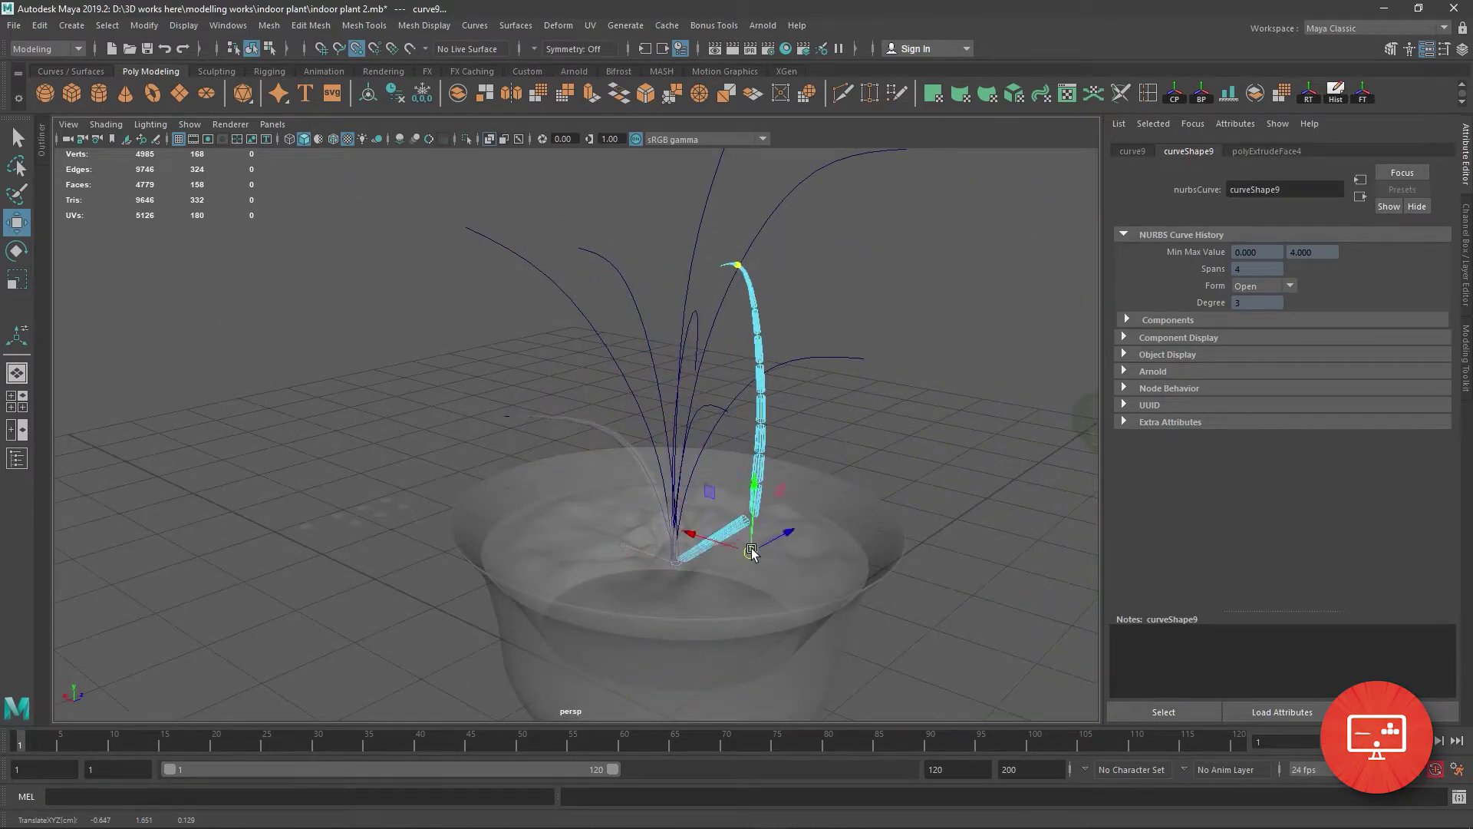
# Switch curve9 to Control Vertex editing through its right-click menu.
pyautogui.rightClick(702, 265)
pyautogui.keyDown('alt'); pyautogui.moveTo(702, 265); pyautogui.dragTo(644, 318); pyautogui.keyUp('alt')
pyautogui.click(650, 433)
pyautogui.scroll(5, 783, 522)
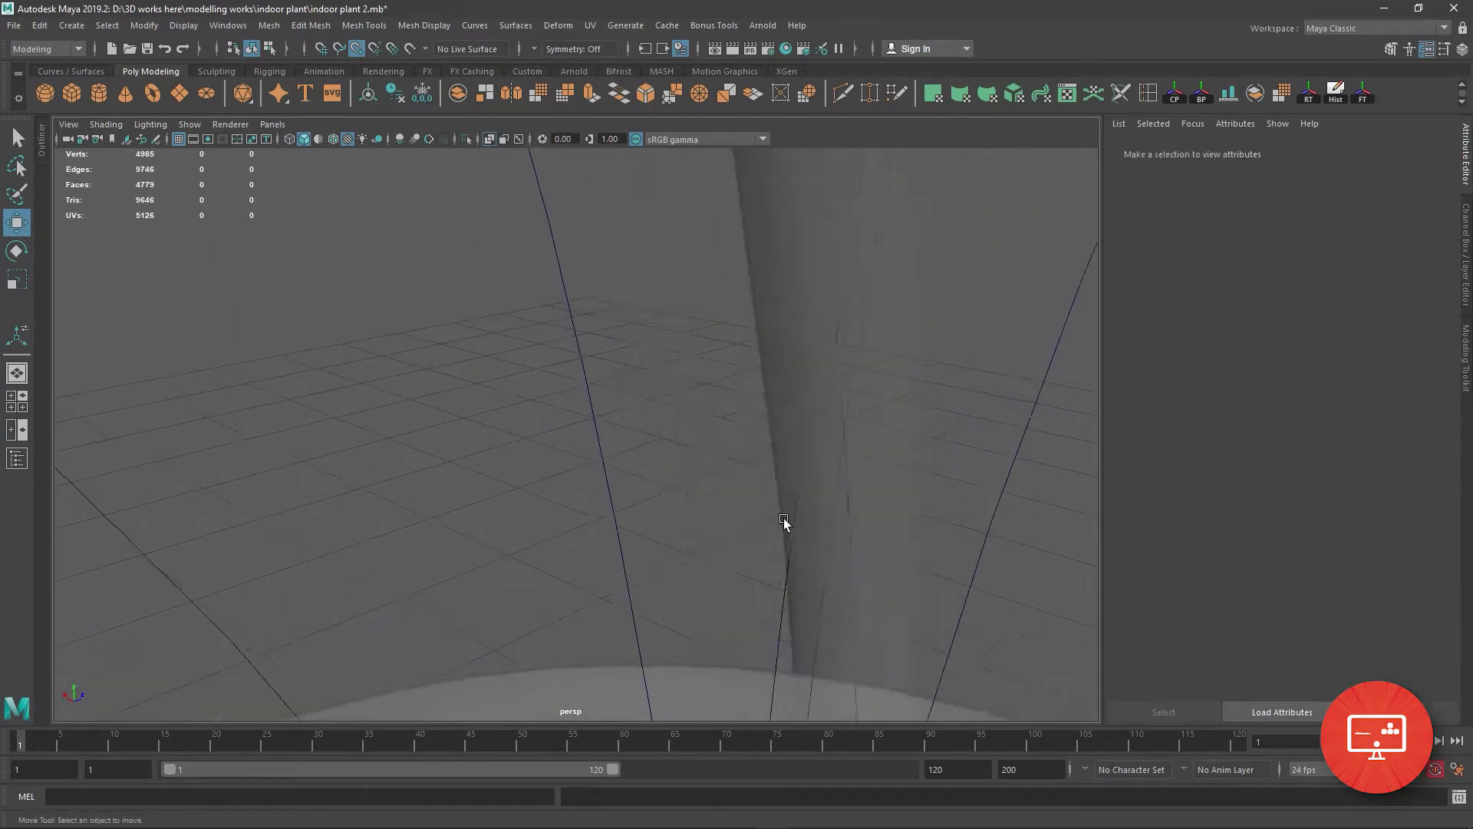
pyautogui.scroll(-5, 783, 522)
pyautogui.click(750, 342)
pyautogui.click(724, 395)
pyautogui.scroll(-5, 724, 394)
pyautogui.click(576, 336)
pyautogui.rightClick(574, 244)
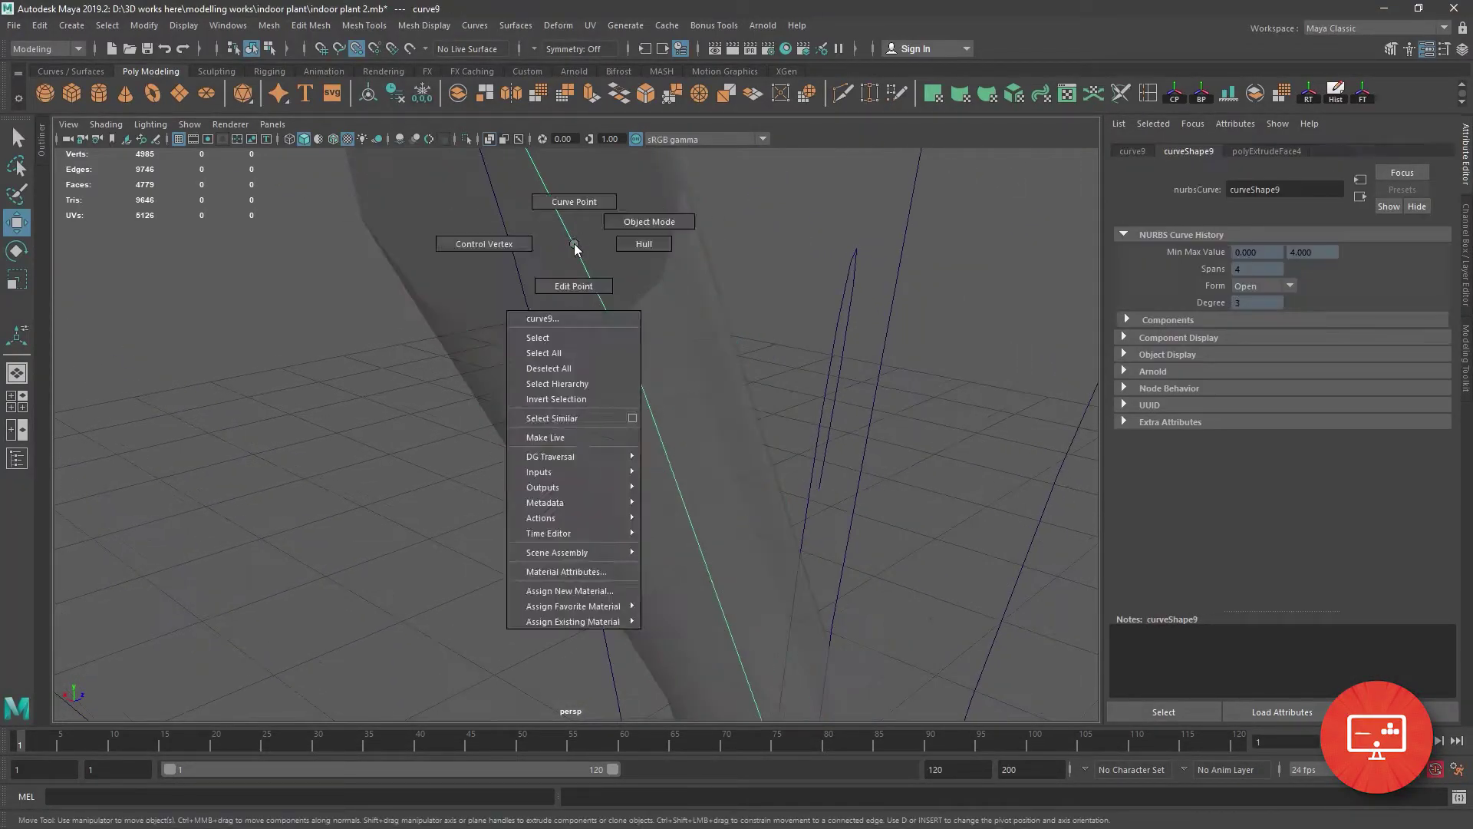
pyautogui.scroll(3, 568, 230)
pyautogui.click(565, 261)
# Select and reposition the end control vertex of curve9.
pyautogui.scroll(-3, 565, 263)
pyautogui.keyDown('alt'); pyautogui.moveTo(565, 263); pyautogui.dragTo(411, 303); pyautogui.keyUp('alt')
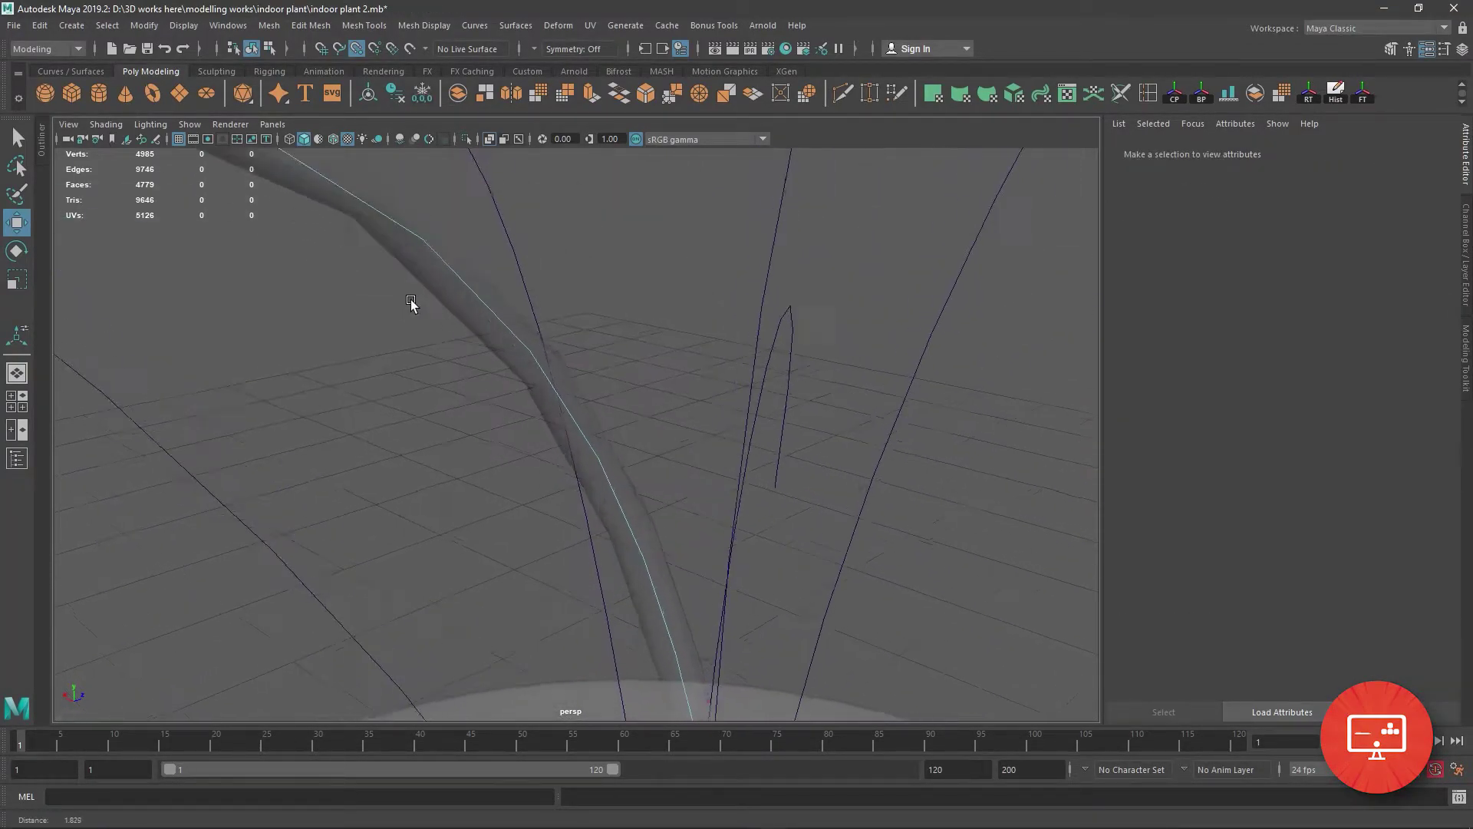
pyautogui.scroll(-3, 578, 328)
pyautogui.moveTo(537, 414); pyautogui.dragTo(615, 338)
pyautogui.scroll(3, 306, 374)
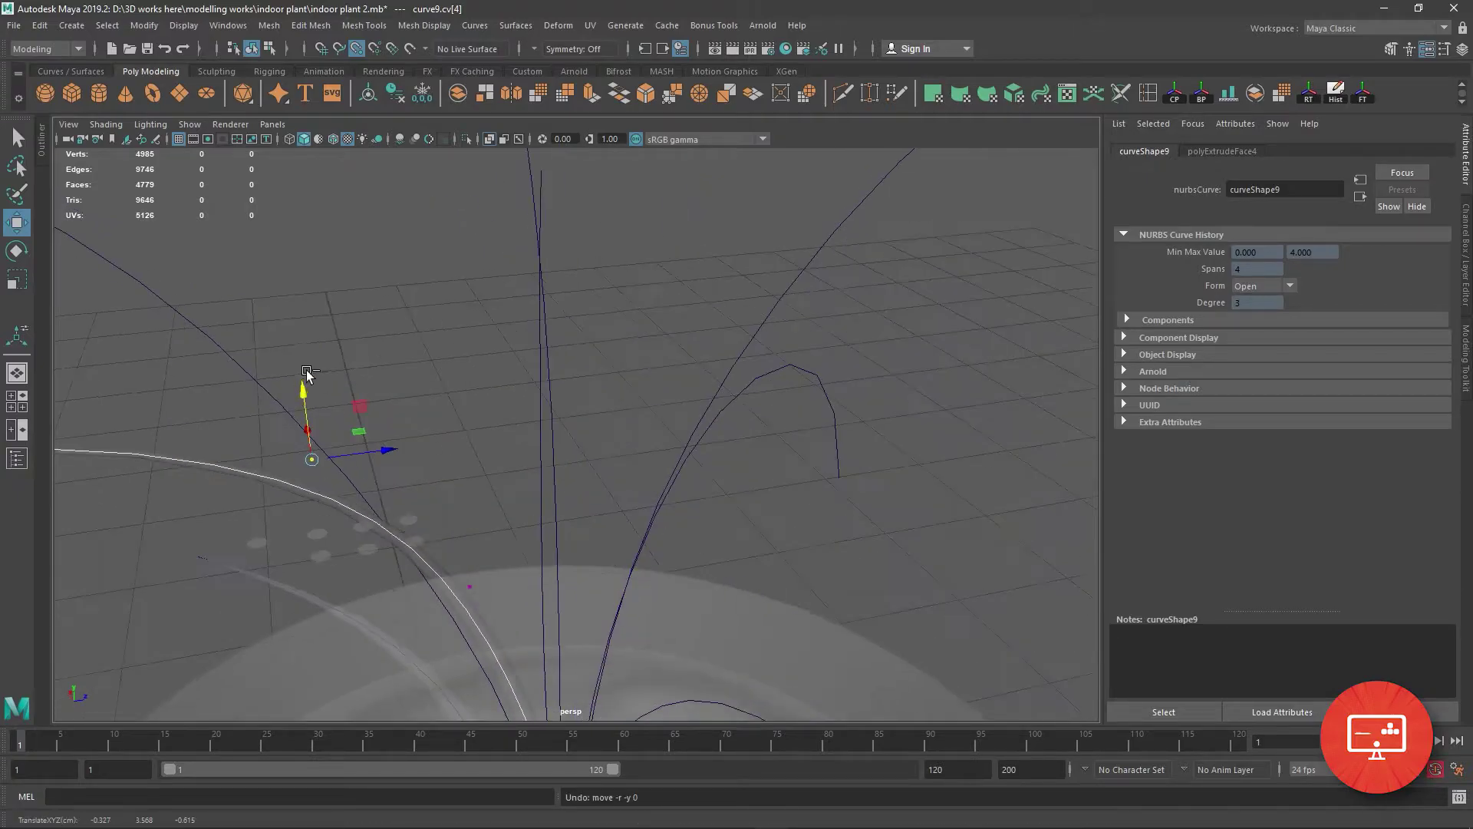
pyautogui.moveTo(306, 374)
pyautogui.keyDown('alt'); pyautogui.mouseDown()
pyautogui.moveTo(569, 344)
pyautogui.moveTo(537, 322)
pyautogui.mouseUp(); pyautogui.keyUp('alt')
pyautogui.scroll(-3, 537, 323)
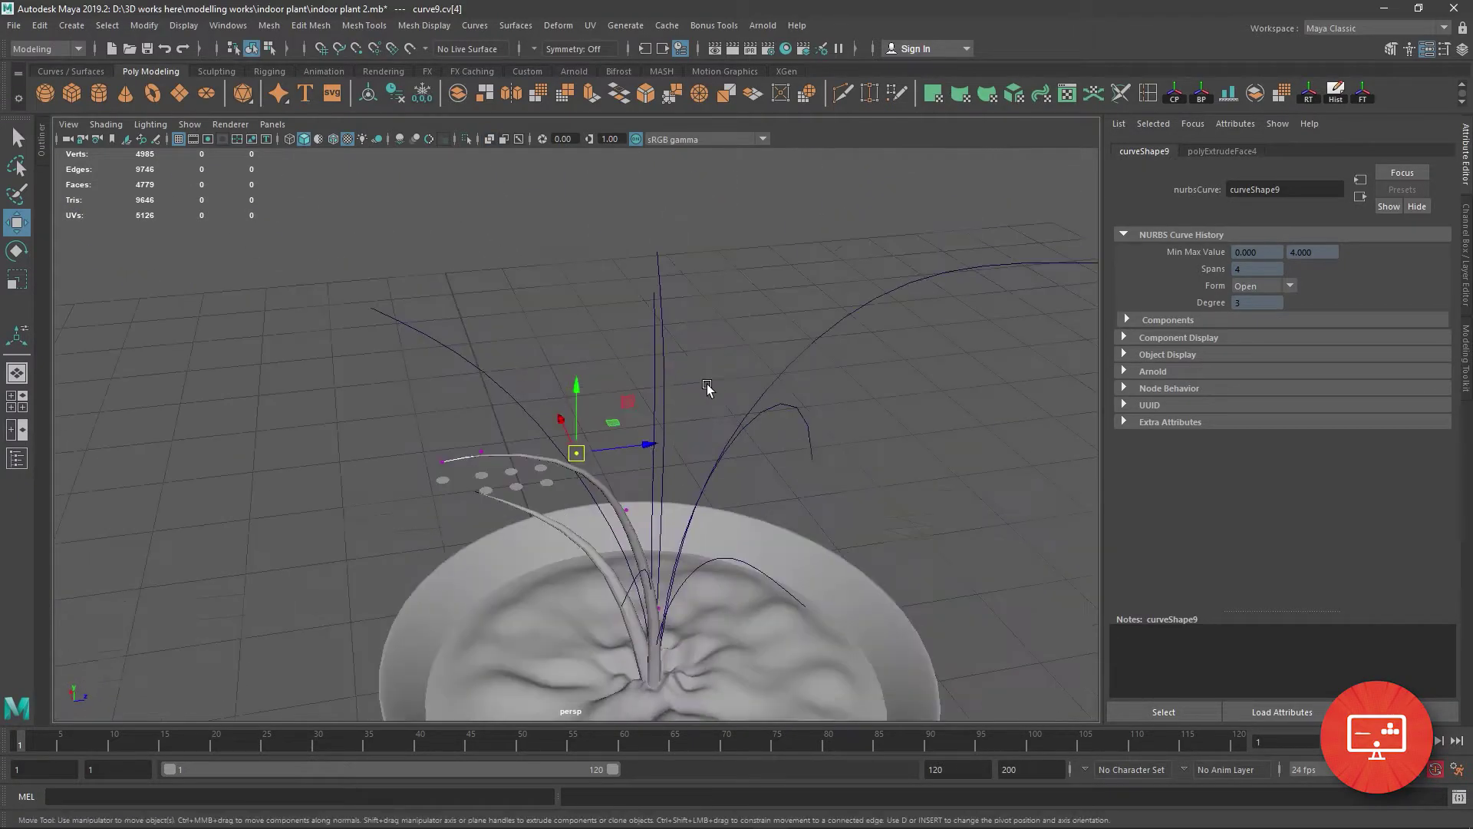
# Select the pCylinder10 disc for the next leaf.
pyautogui.click(384, 307)
pyautogui.keyDown('alt'); pyautogui.moveTo(383, 307); pyautogui.dragTo(613, 345); pyautogui.keyUp('alt')
pyautogui.moveTo(634, 392); pyautogui.dragTo(655, 413)
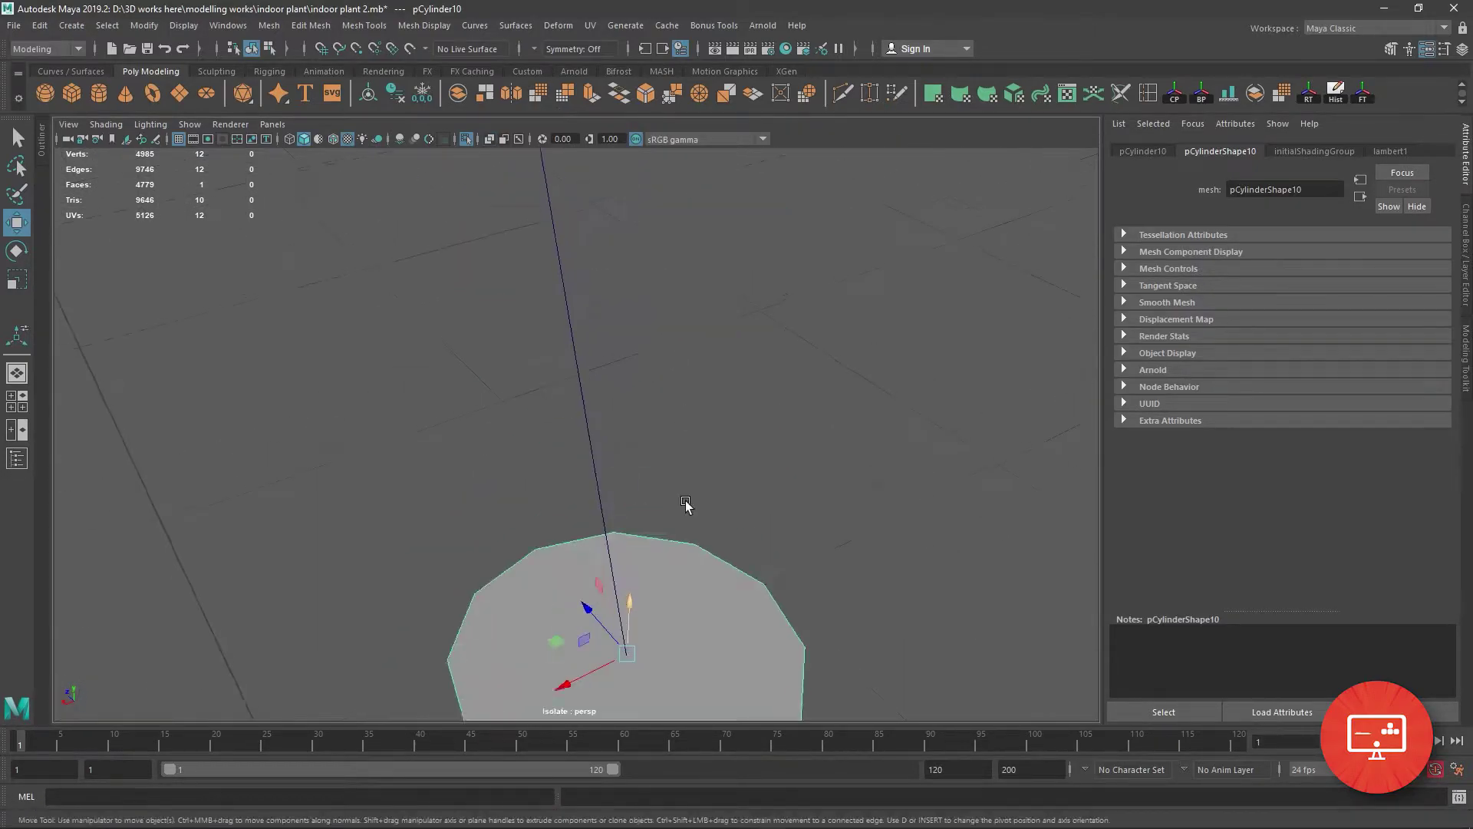
# Raise the extruded tube's divisions from 1 to 8 and return to object selection.
pyautogui.moveTo(1289, 376); pyautogui.dragTo(1333, 376)
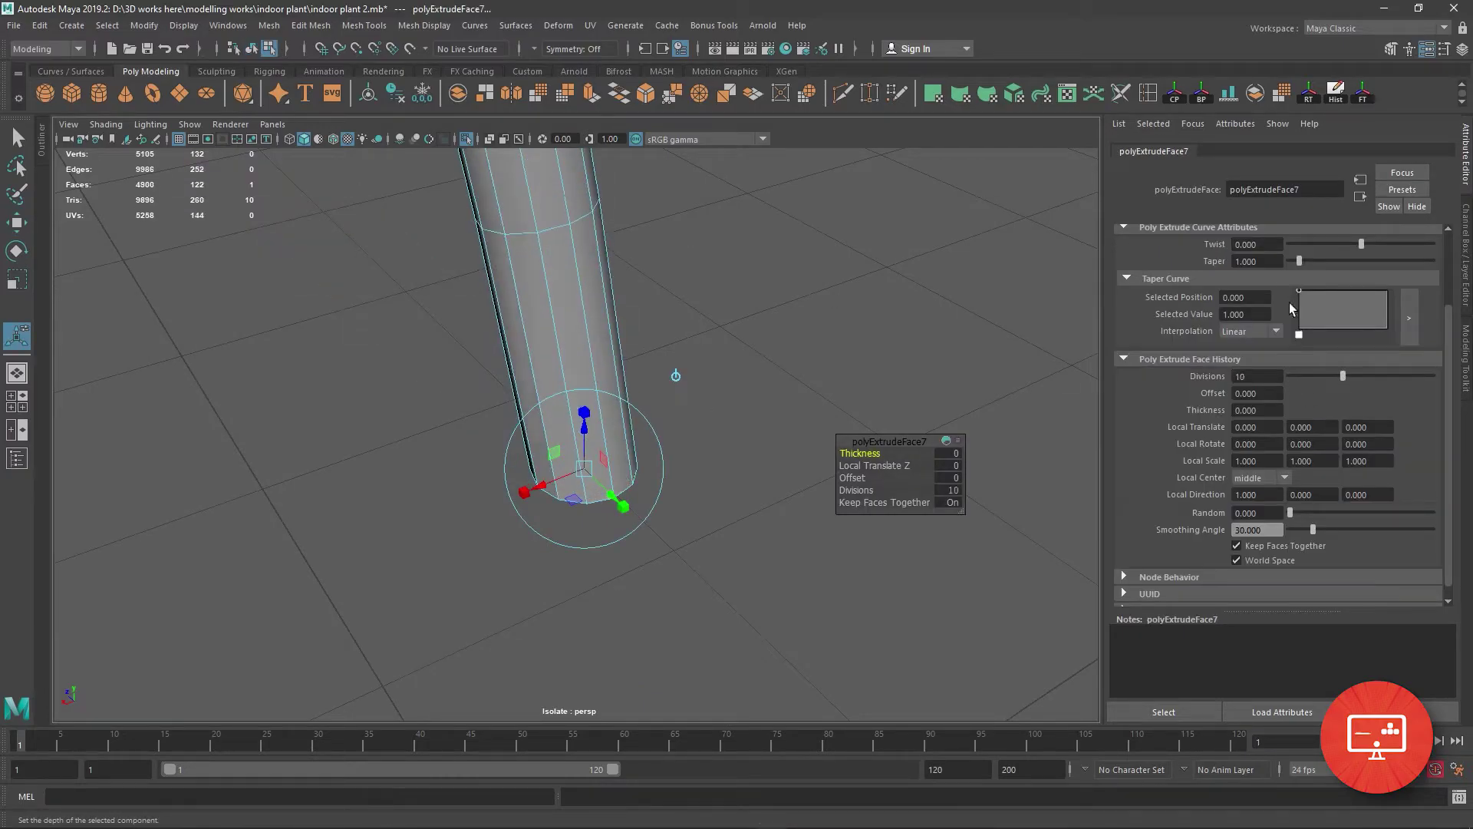
pyautogui.scroll(-5, 647, 388)
pyautogui.press('F8')
pyautogui.press('q')
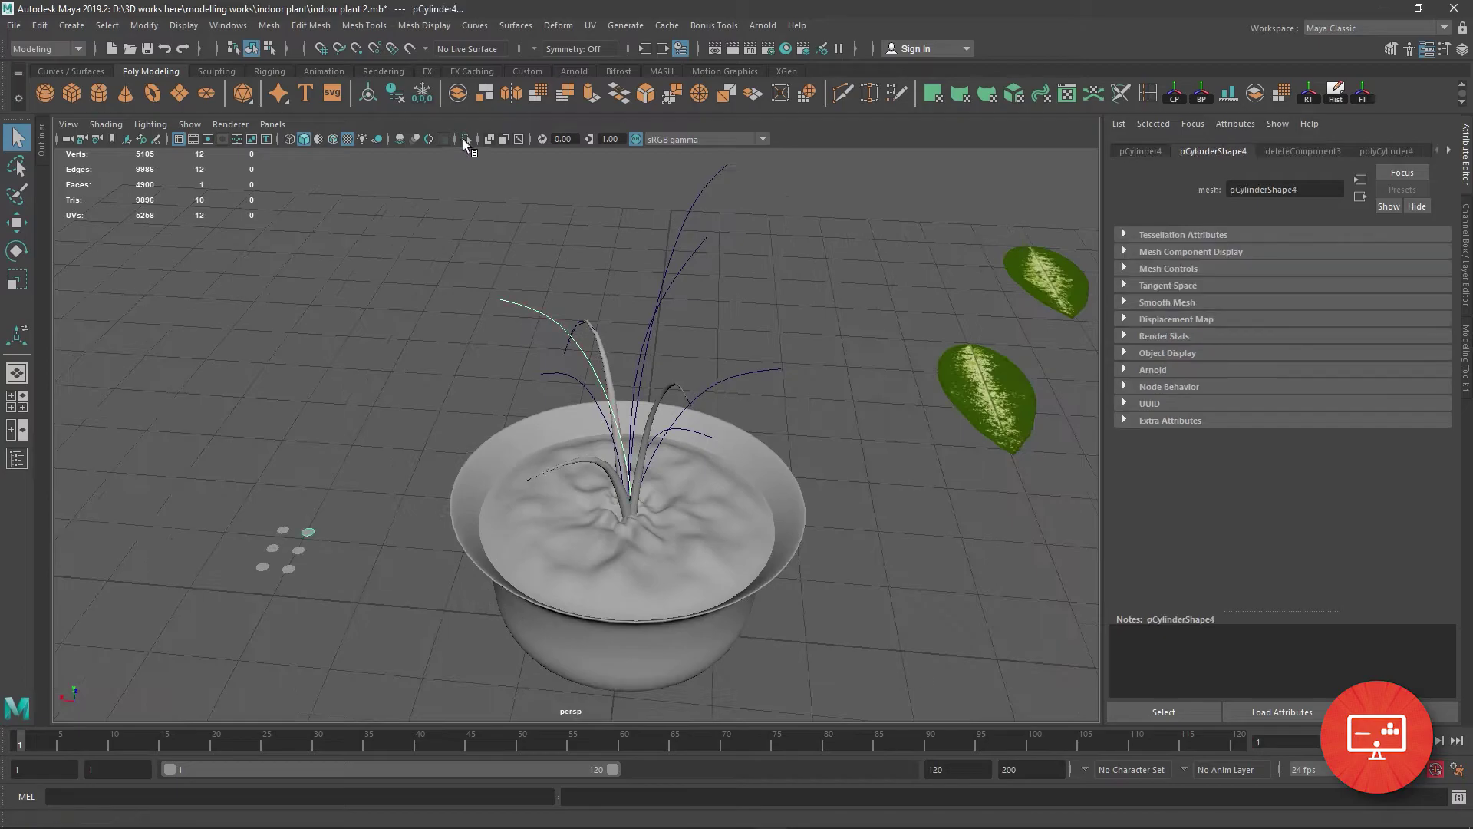
# Select the next disc's face and extrude it with Ctrl+E, setting the division count.
pyautogui.press('f')
pyautogui.scroll(-5, 658, 477)
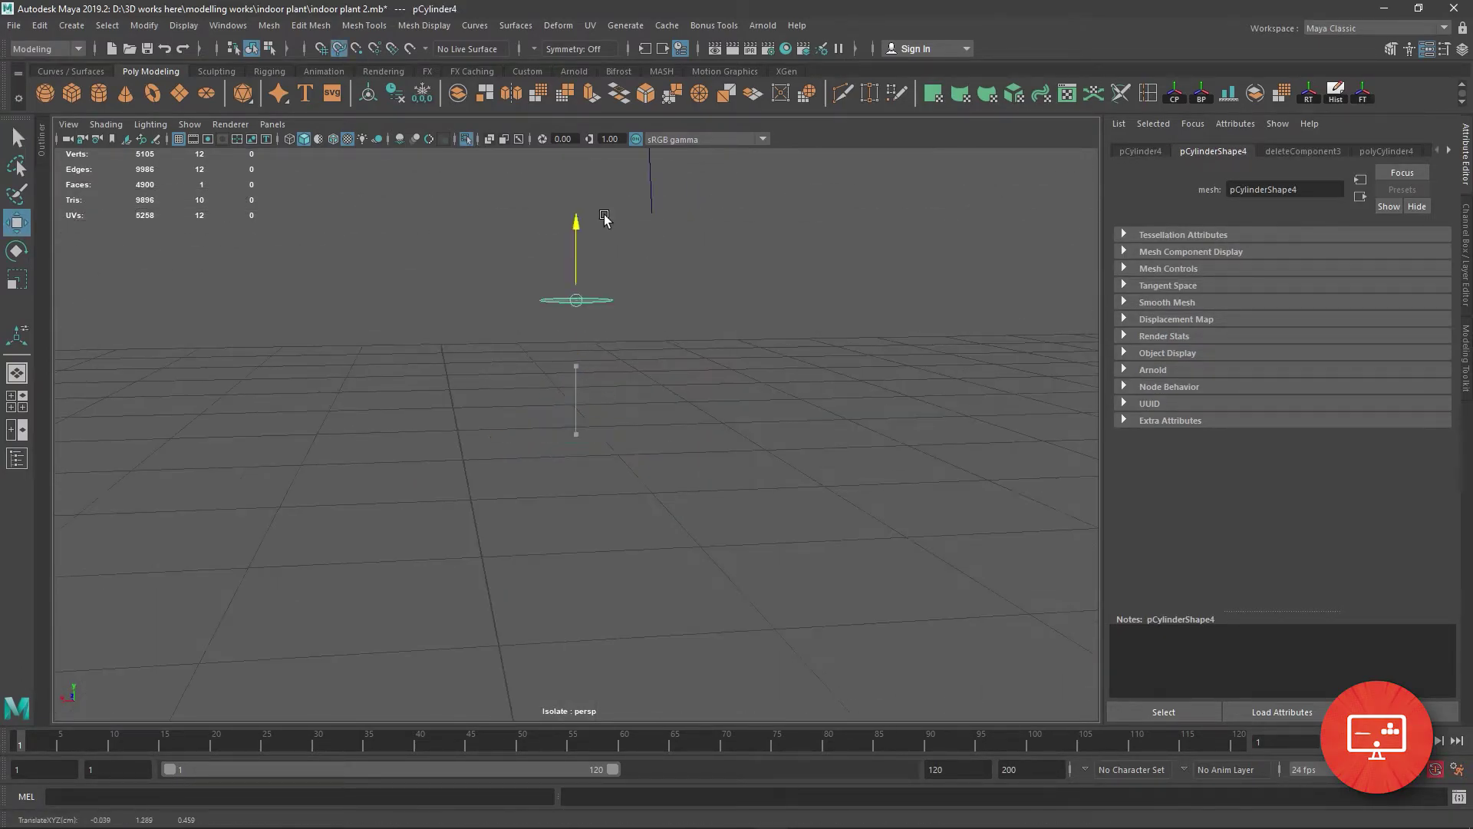
pyautogui.keyDown('alt'); pyautogui.moveTo(658, 477); pyautogui.dragTo(635, 444); pyautogui.keyUp('alt')
pyautogui.keyDown('alt'); pyautogui.moveTo(636, 444); pyautogui.dragTo(786, 506, button='middle'); pyautogui.keyUp('alt')
pyautogui.press('f')
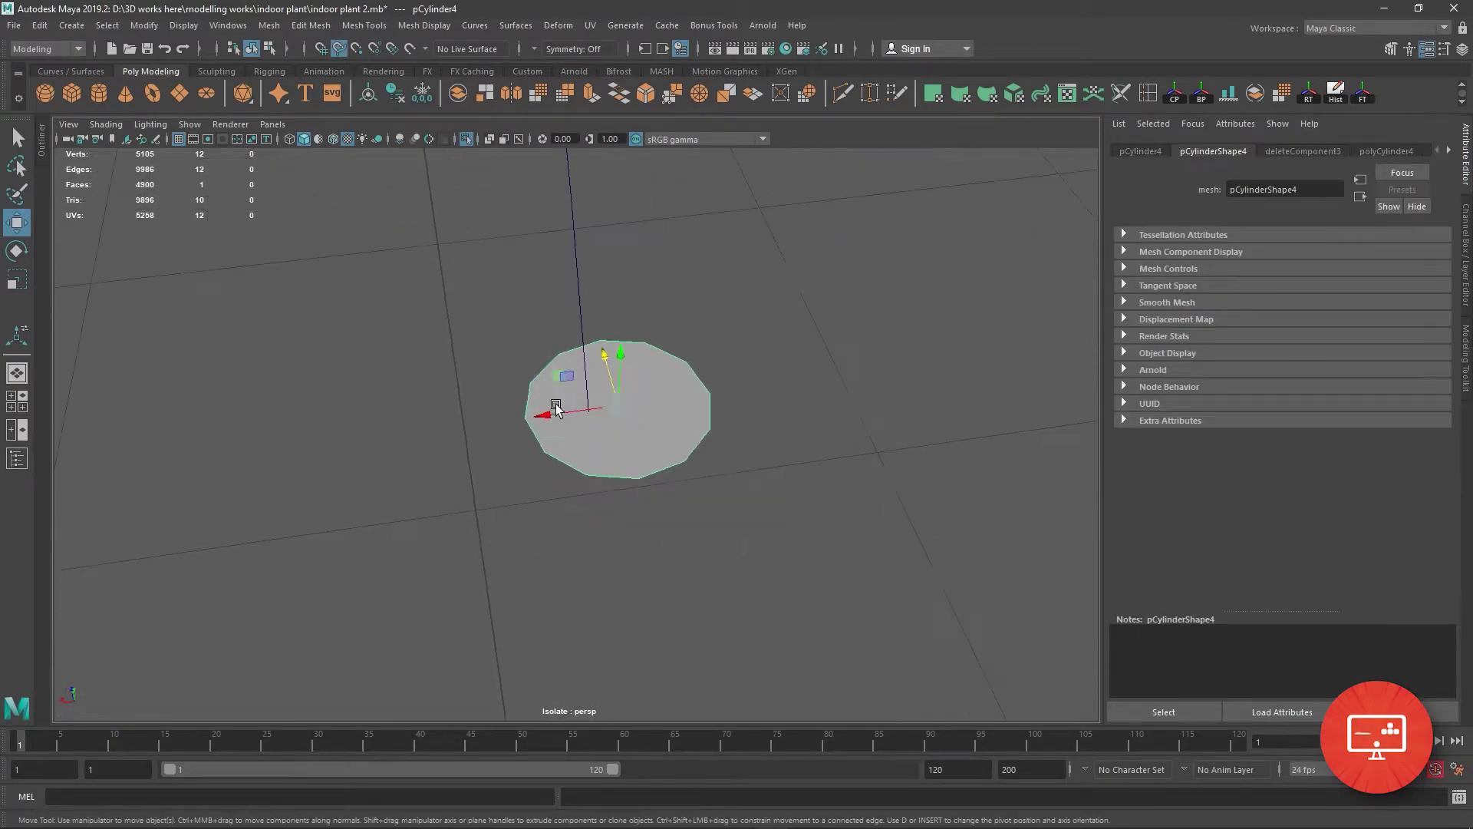
pyautogui.scroll(5, 645, 461)
pyautogui.press('F11')
pyautogui.click(645, 534)
pyautogui.scroll(-5, 621, 367)
pyautogui.hotkey('ctrl', 'e')
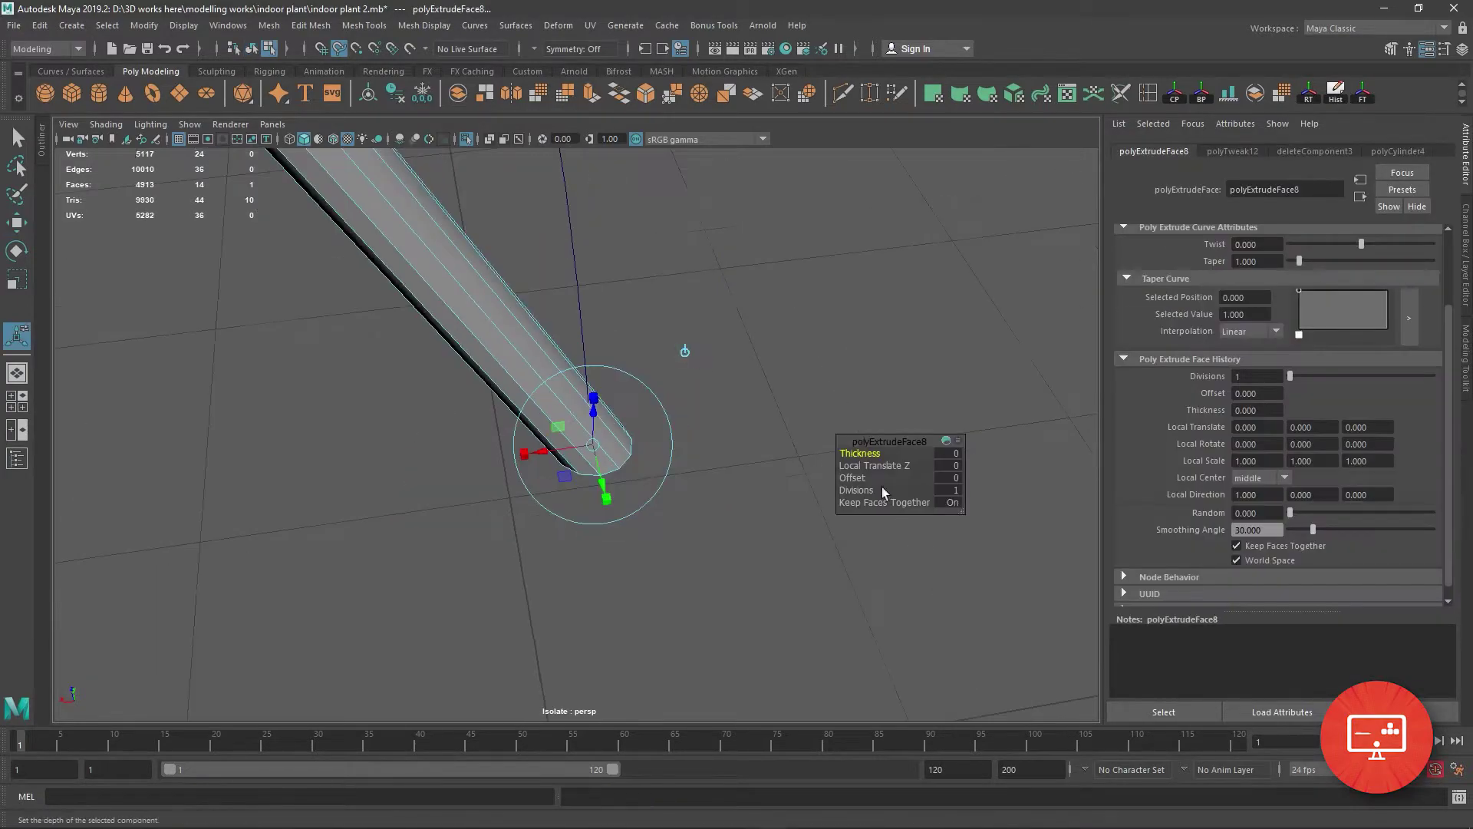
pyautogui.keyDown('alt'); pyautogui.moveTo(565, 316); pyautogui.dragTo(672, 386); pyautogui.keyUp('alt')
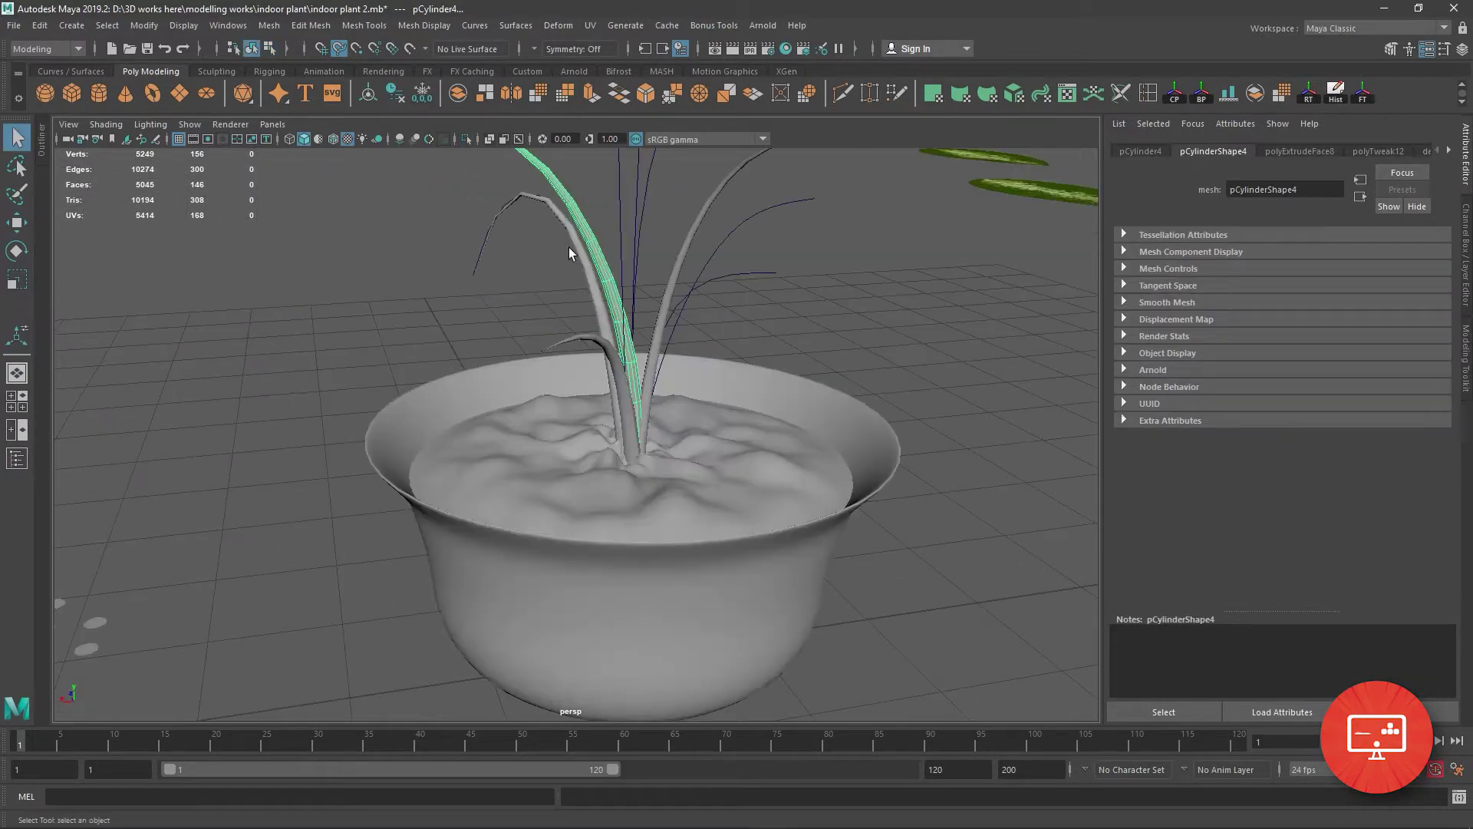
# Undo the extrusion, reselect the pCylinder7 disc, and check it in the top and side views.
pyautogui.hotkey('ctrl', 'z')
pyautogui.press('w')
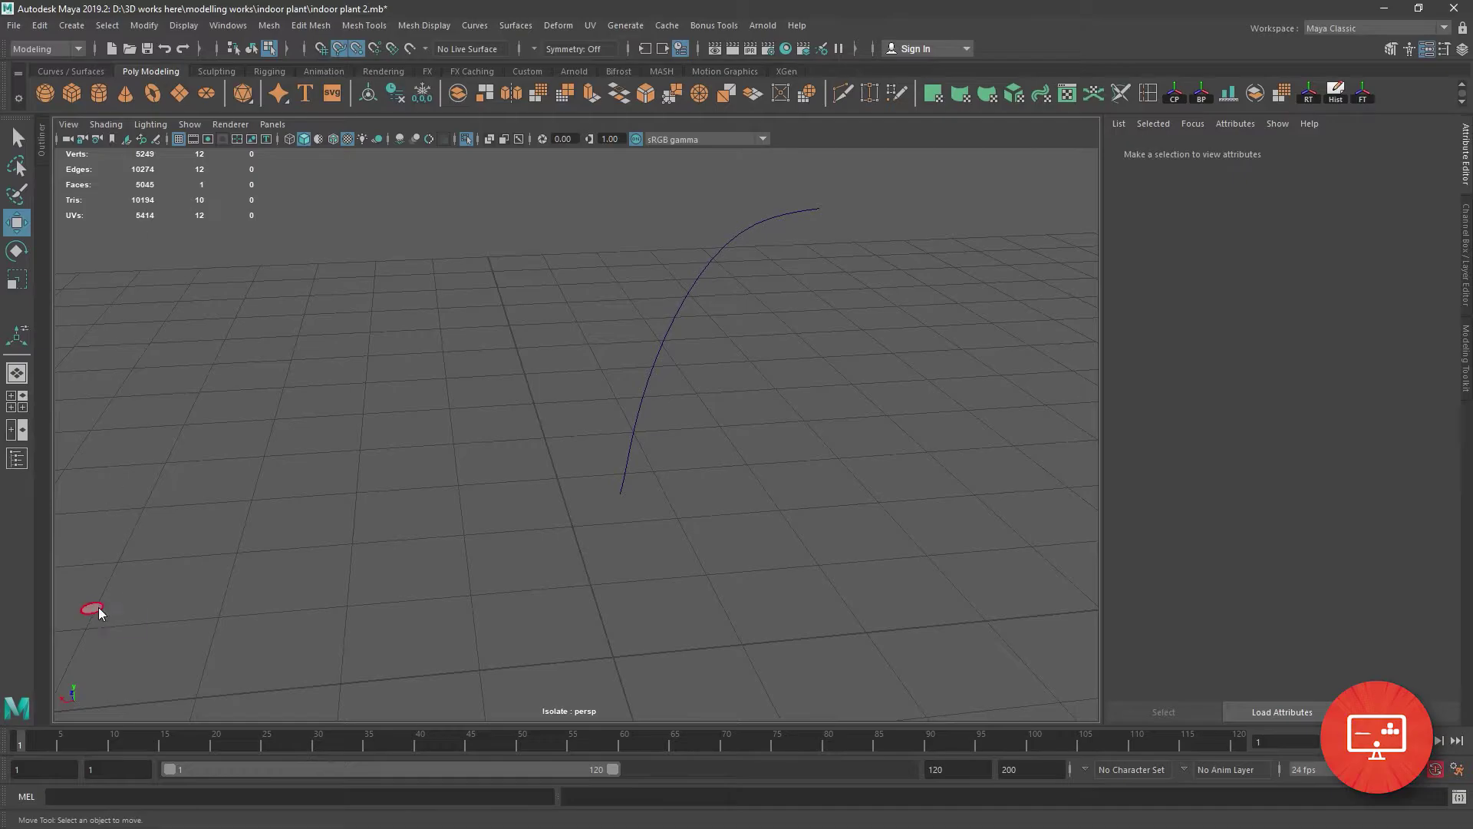
pyautogui.click(97, 608)
pyautogui.keyDown('alt'); pyautogui.moveTo(616, 495); pyautogui.dragTo(654, 540, button='right'); pyautogui.keyUp('alt')
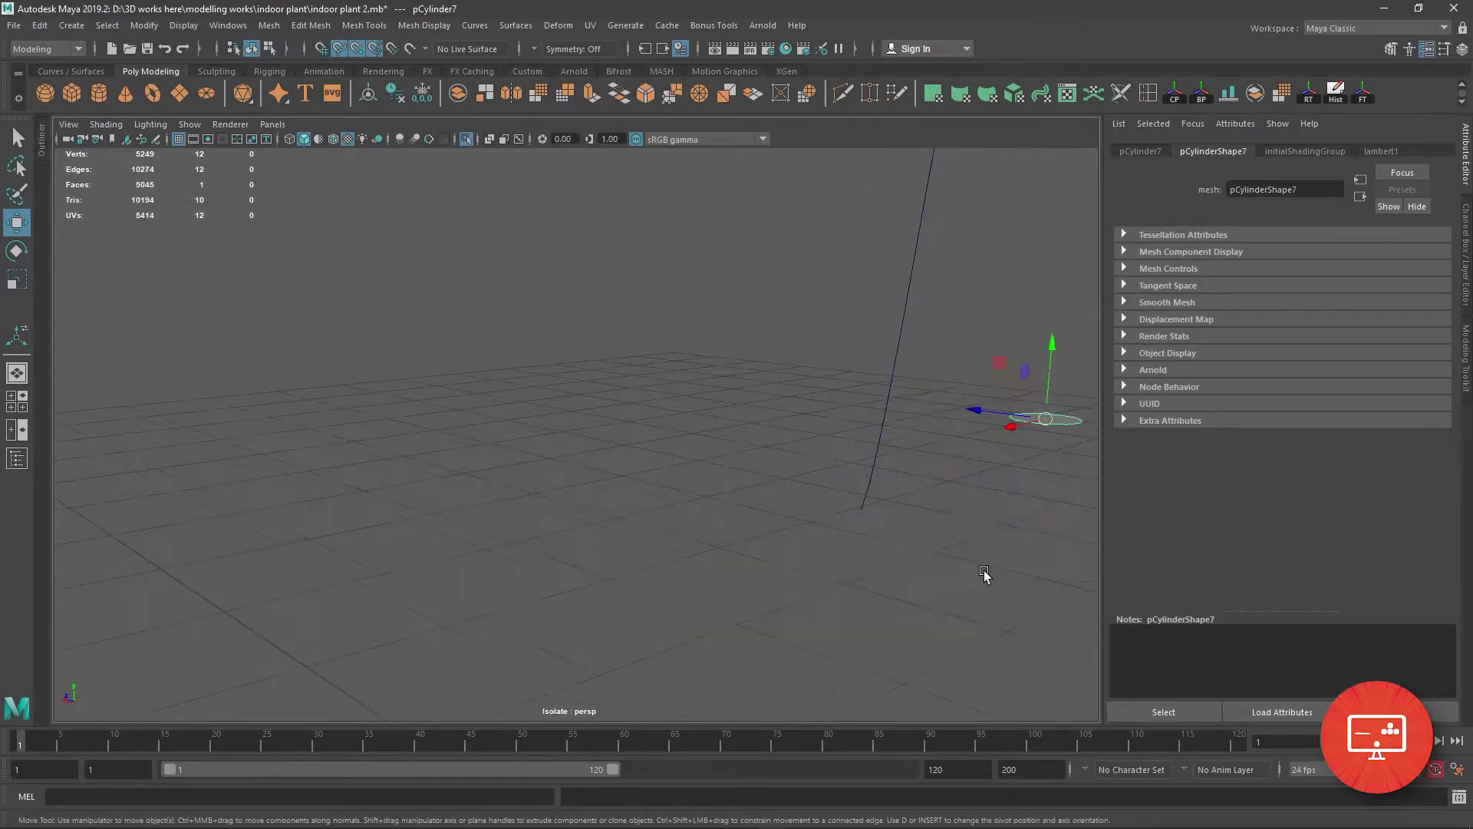
pyautogui.press('space')
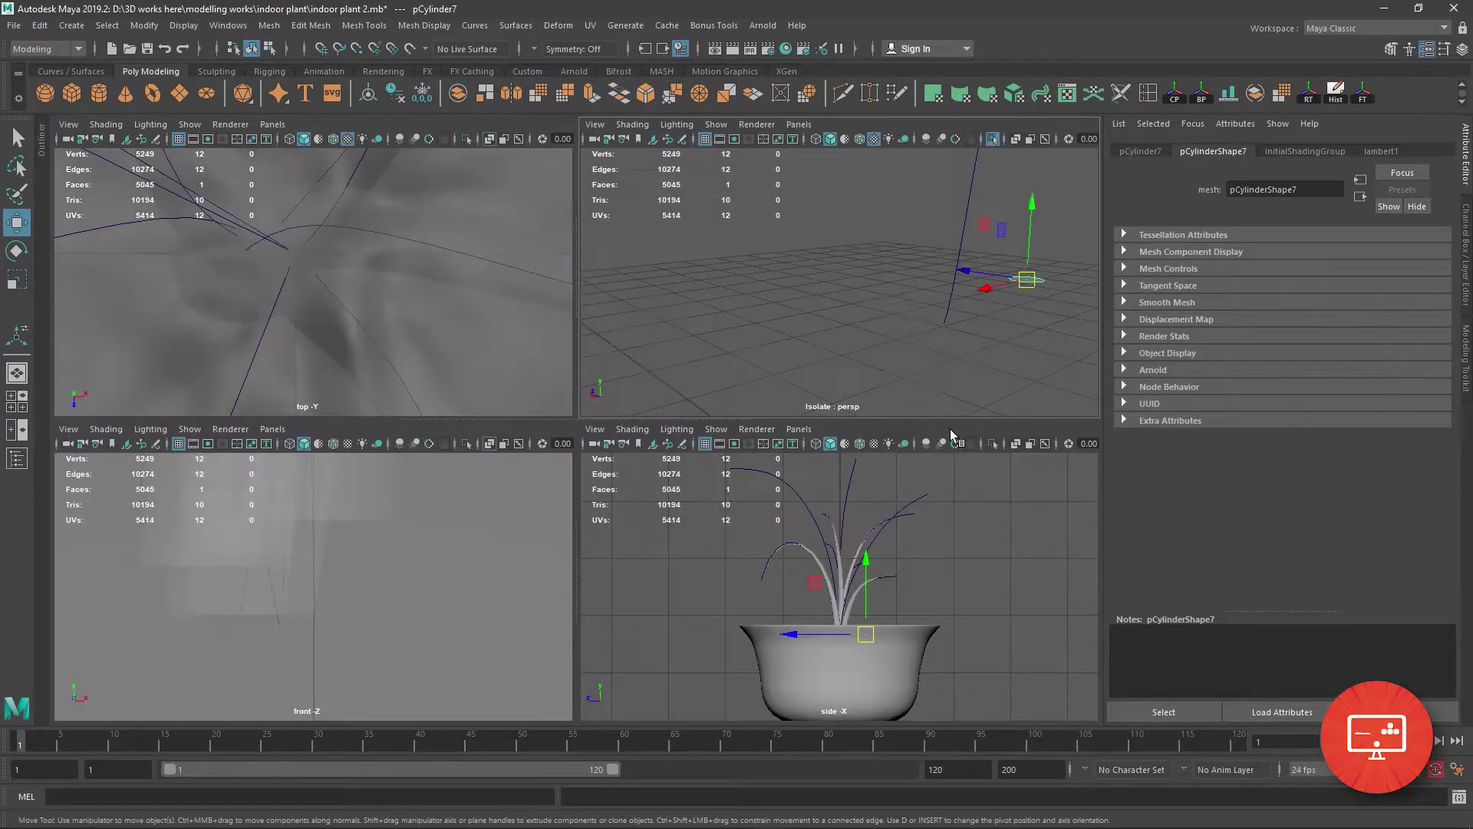
pyautogui.press('space')
pyautogui.press('space')
pyautogui.press('space')
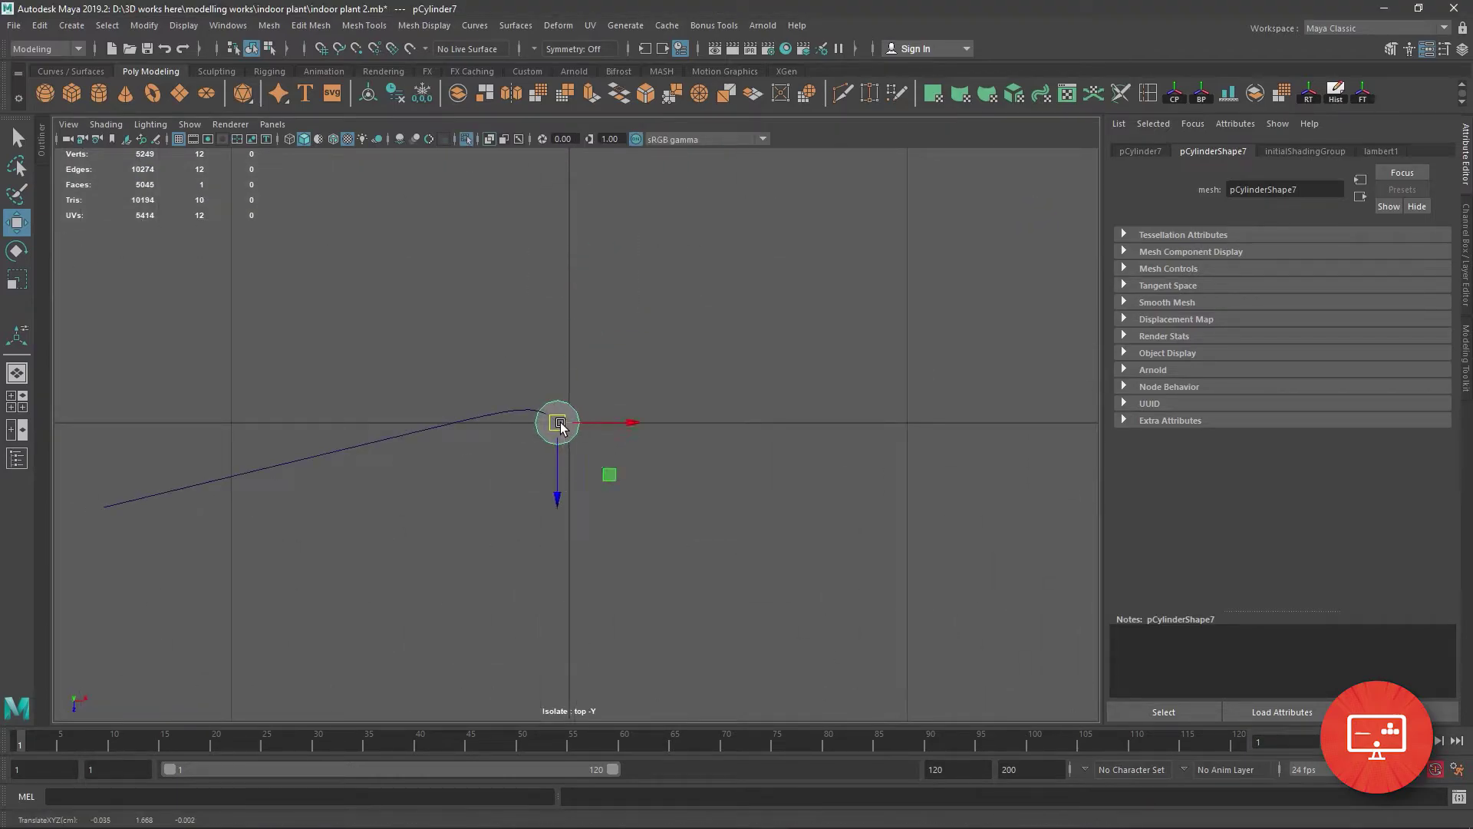
pyautogui.hotkey('ctrl', '1')
pyautogui.press('space')
pyautogui.press('space')
pyautogui.scroll(5, 668, 414)
pyautogui.scroll(3, 551, 416)
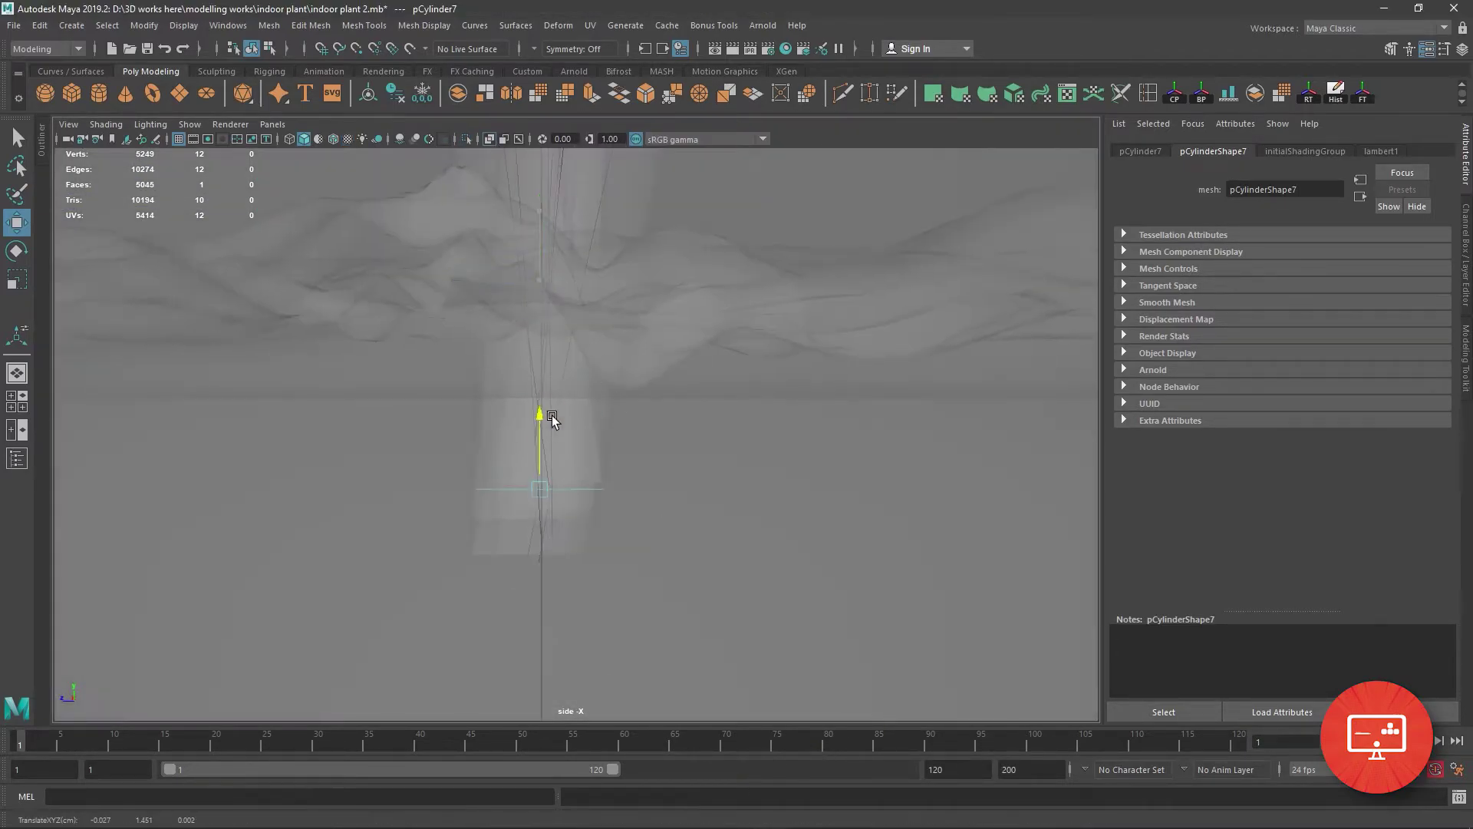
pyautogui.press('space')
pyautogui.press('space')
# Extrude the disc face along the guide curve with 10 divisions.
pyautogui.rightClick(751, 414)
pyautogui.click(758, 434)
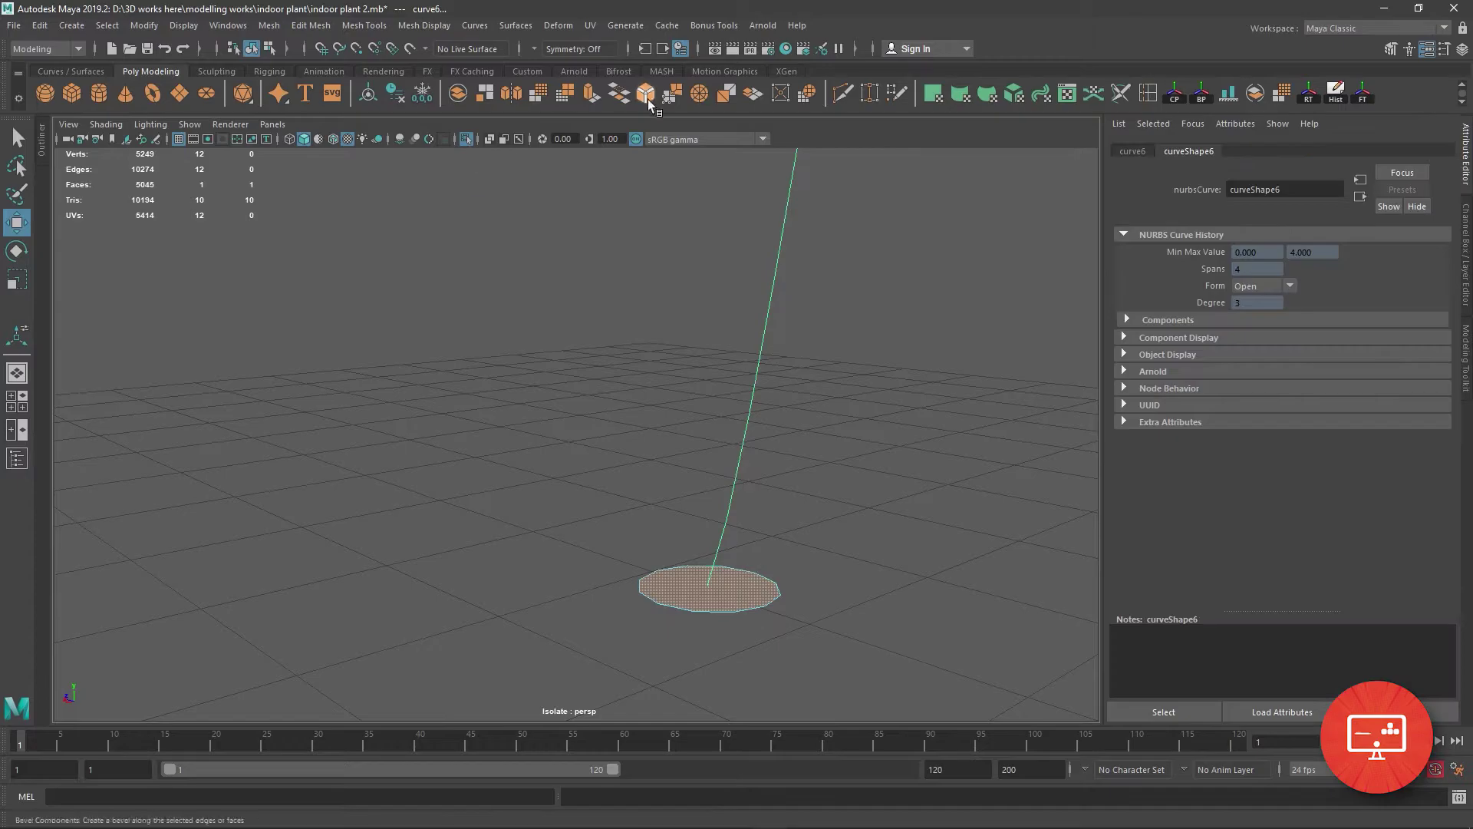
pyautogui.click(605, 95)
pyautogui.moveTo(1290, 376); pyautogui.dragTo(1313, 380)
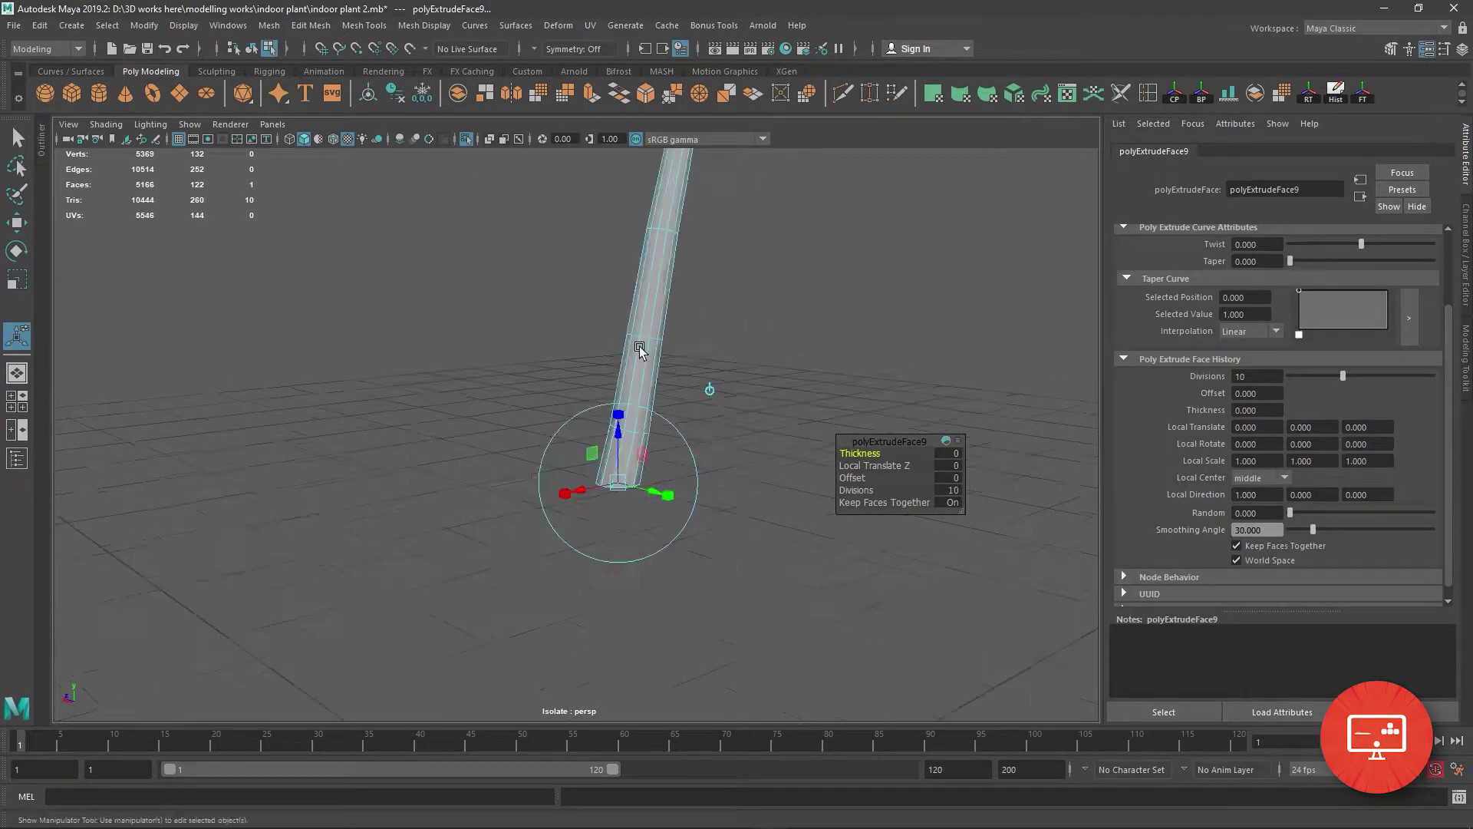
pyautogui.press('F8')
# Leave isolation, review the whole plant, and select one leaf stalk.
pyautogui.hotkey('ctrl', '1')
pyautogui.moveTo(733, 310)
pyautogui.keyDown('alt'); pyautogui.mouseDown()
pyautogui.moveTo(568, 360)
pyautogui.moveTo(780, 372)
pyautogui.mouseUp(); pyautogui.keyUp('alt')
pyautogui.click(655, 208)
pyautogui.moveTo(655, 208)
pyautogui.keyDown('alt'); pyautogui.mouseDown()
pyautogui.moveTo(454, 606)
pyautogui.moveTo(604, 502)
pyautogui.mouseUp(); pyautogui.keyUp('alt')
pyautogui.click(502, 469)
# Switch to Scale, then select a grass blade disc and isolate it.
pyautogui.press('r')
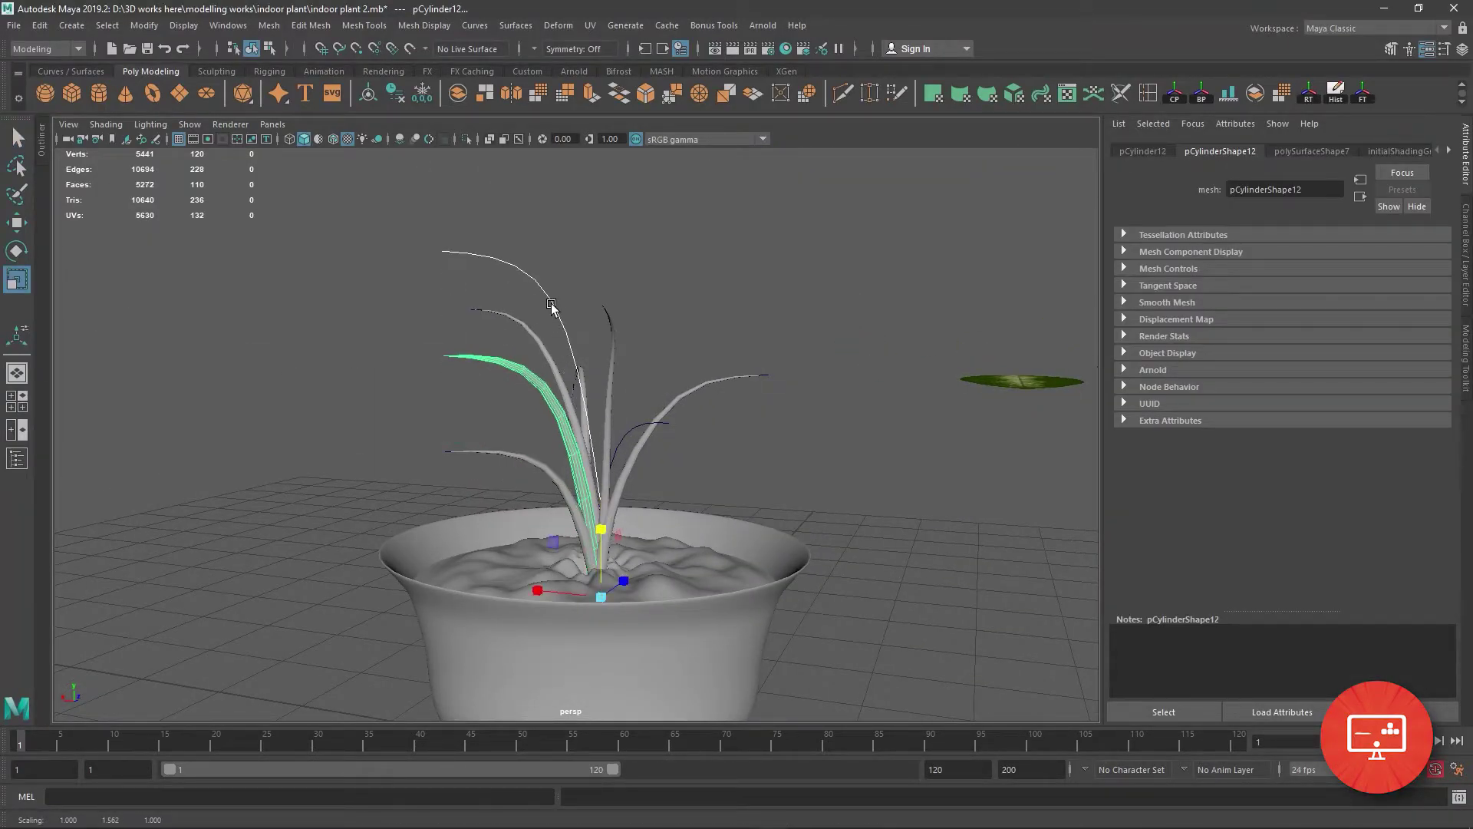
pyautogui.click(551, 302)
pyautogui.moveTo(551, 302)
pyautogui.keyDown('alt'); pyautogui.mouseDown()
pyautogui.moveTo(854, 491)
pyautogui.moveTo(754, 421)
pyautogui.moveTo(421, 526)
pyautogui.moveTo(657, 388)
pyautogui.moveTo(362, 559)
pyautogui.mouseUp(); pyautogui.keyUp('alt')
pyautogui.click(541, 413)
pyautogui.hotkey('ctrl', '1')
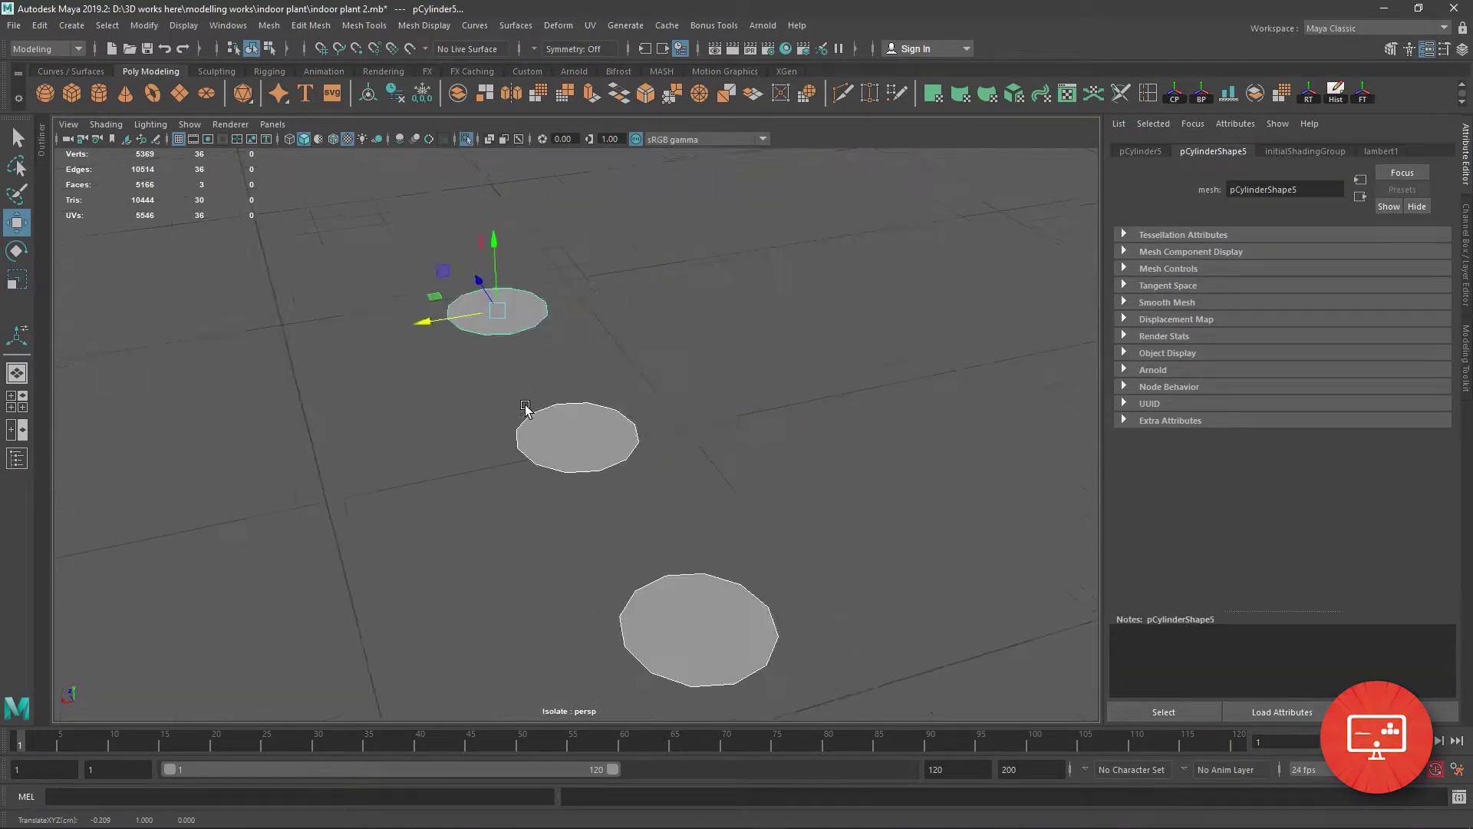
pyautogui.moveTo(317, 550)
pyautogui.keyDown('alt'); pyautogui.mouseDown()
pyautogui.moveTo(630, 660)
pyautogui.moveTo(749, 553)
pyautogui.moveTo(513, 384)
pyautogui.moveTo(648, 501)
pyautogui.moveTo(603, 343)
pyautogui.moveTo(511, 330)
pyautogui.mouseUp(); pyautogui.keyUp('alt')
# Duplicate the disc twice, raising each copy above the original in the side view.
pyautogui.hotkey('ctrl', 'd')
pyautogui.press('space')
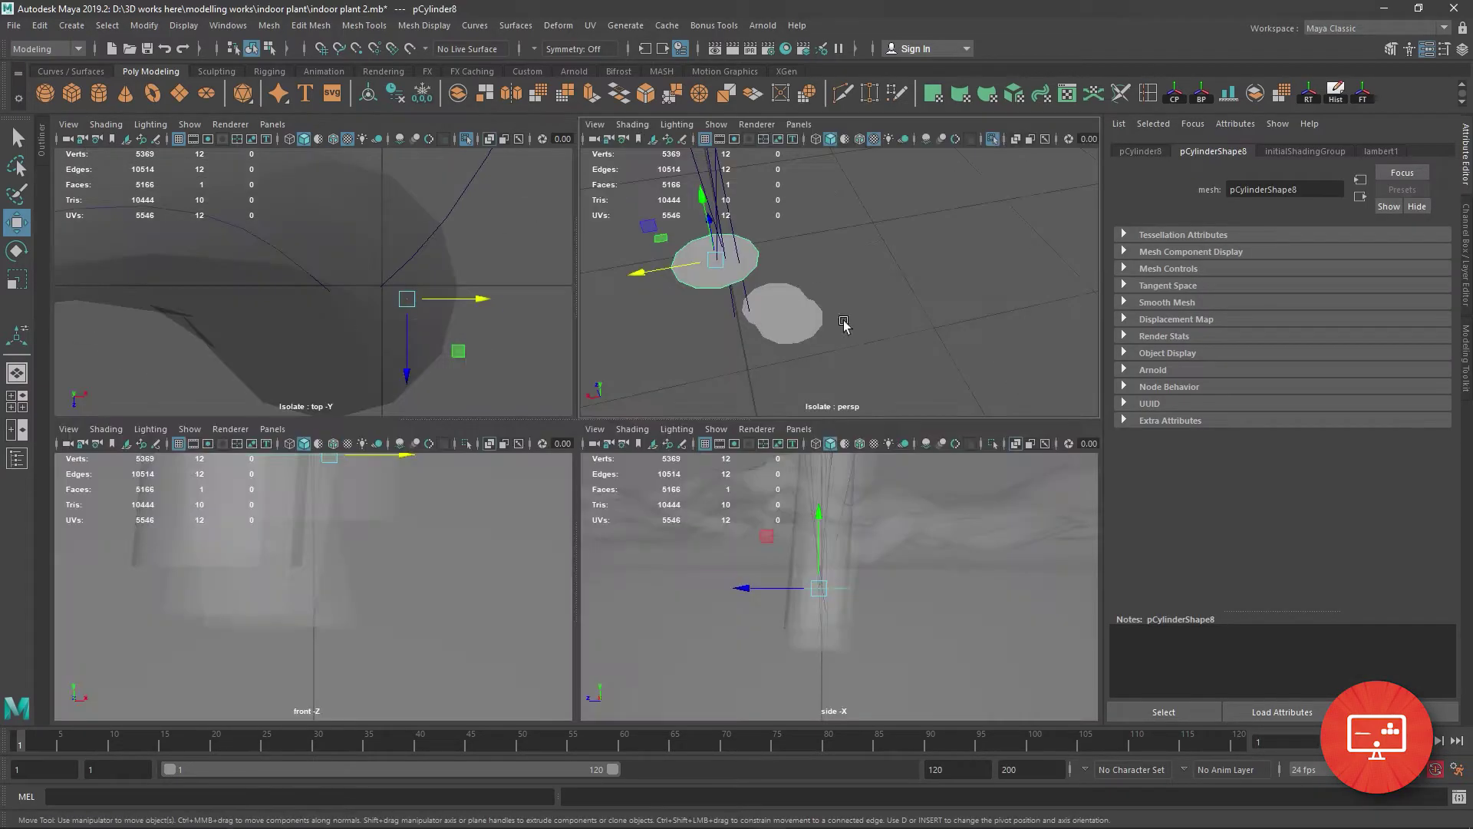
pyautogui.press('space')
pyautogui.click(725, 551)
pyautogui.click(656, 453)
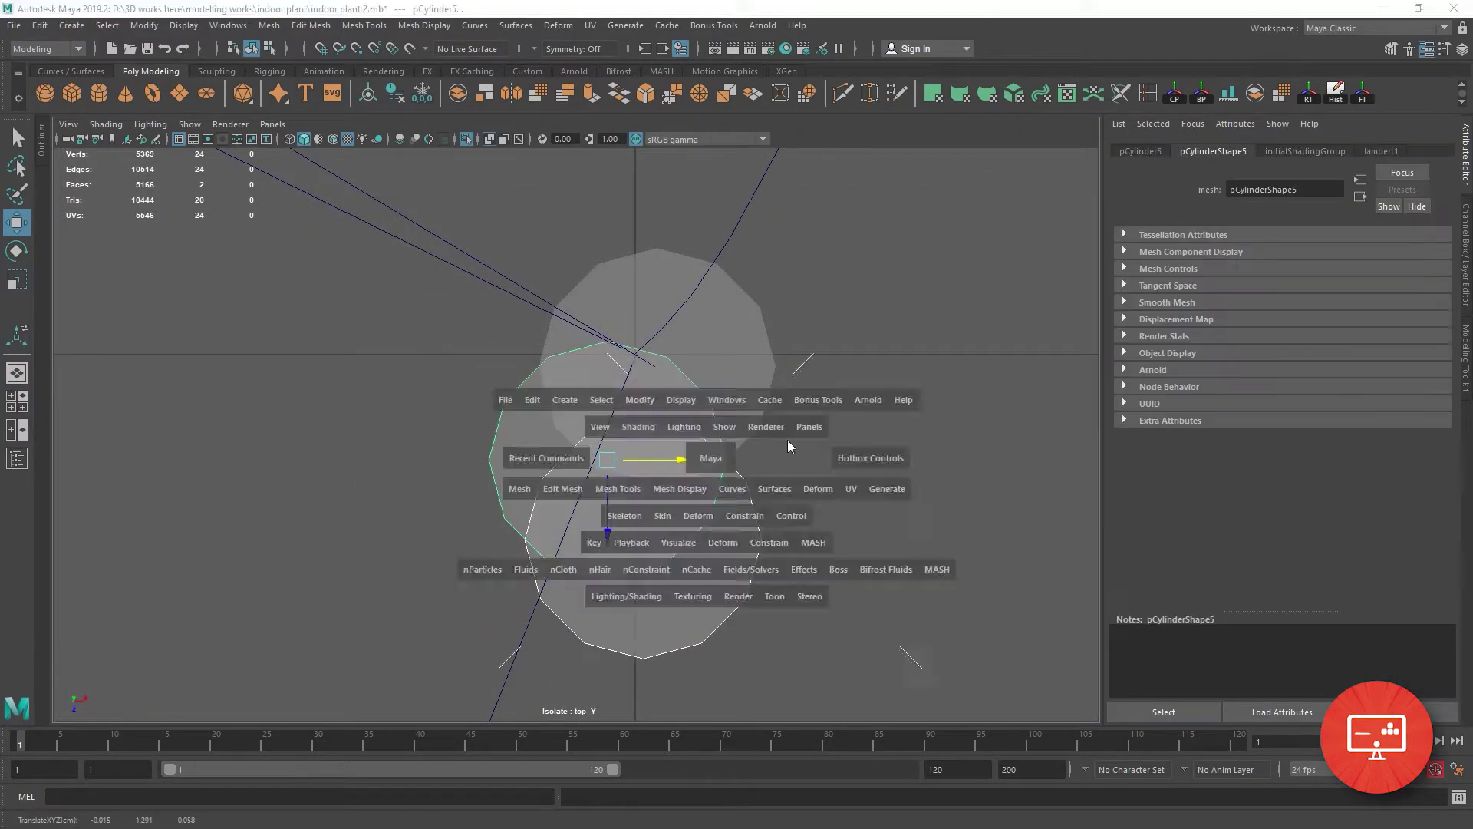
pyautogui.press('space')
pyautogui.press('space')
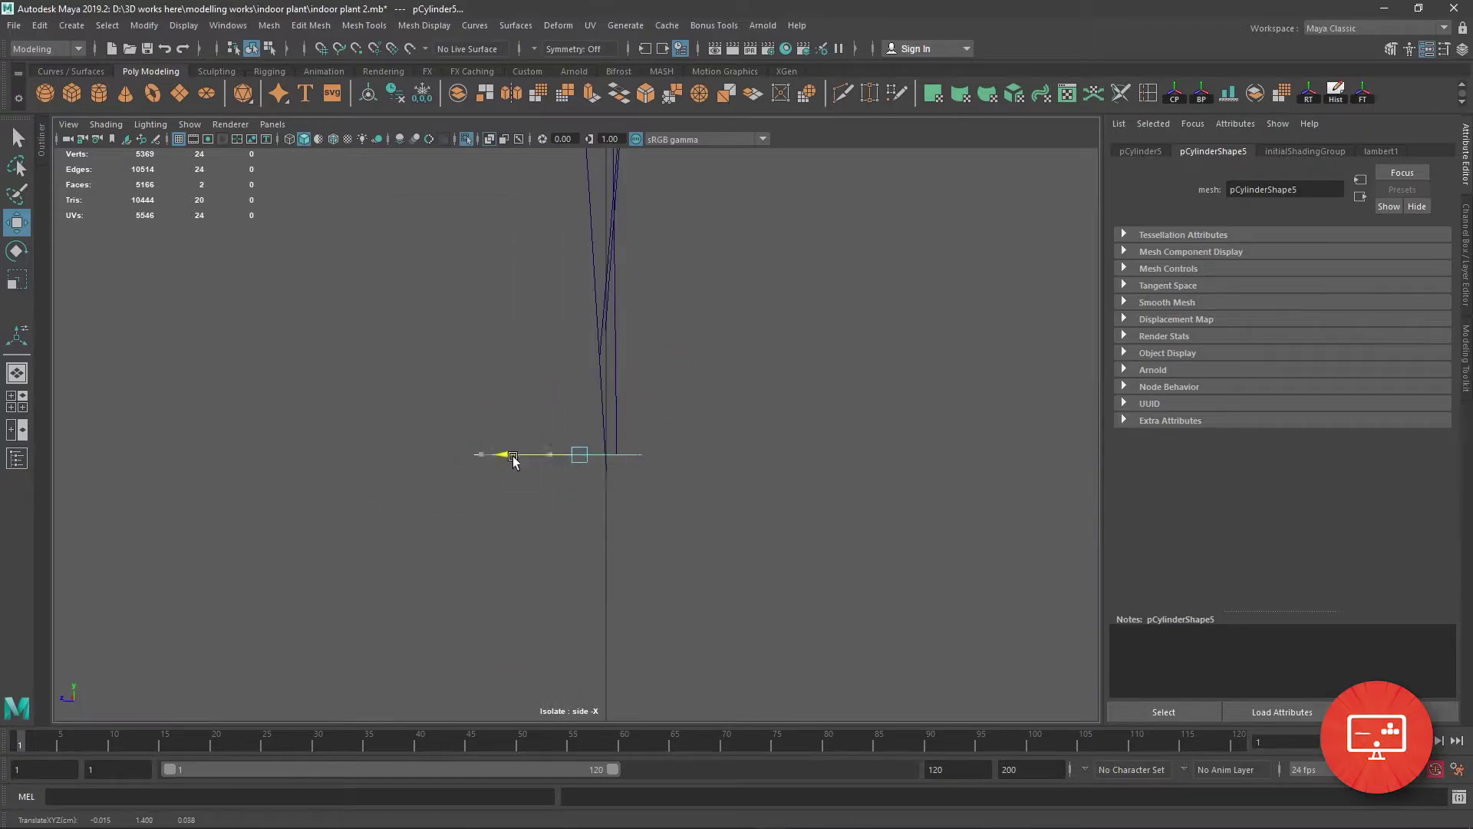
pyautogui.press('space')
pyautogui.press('space')
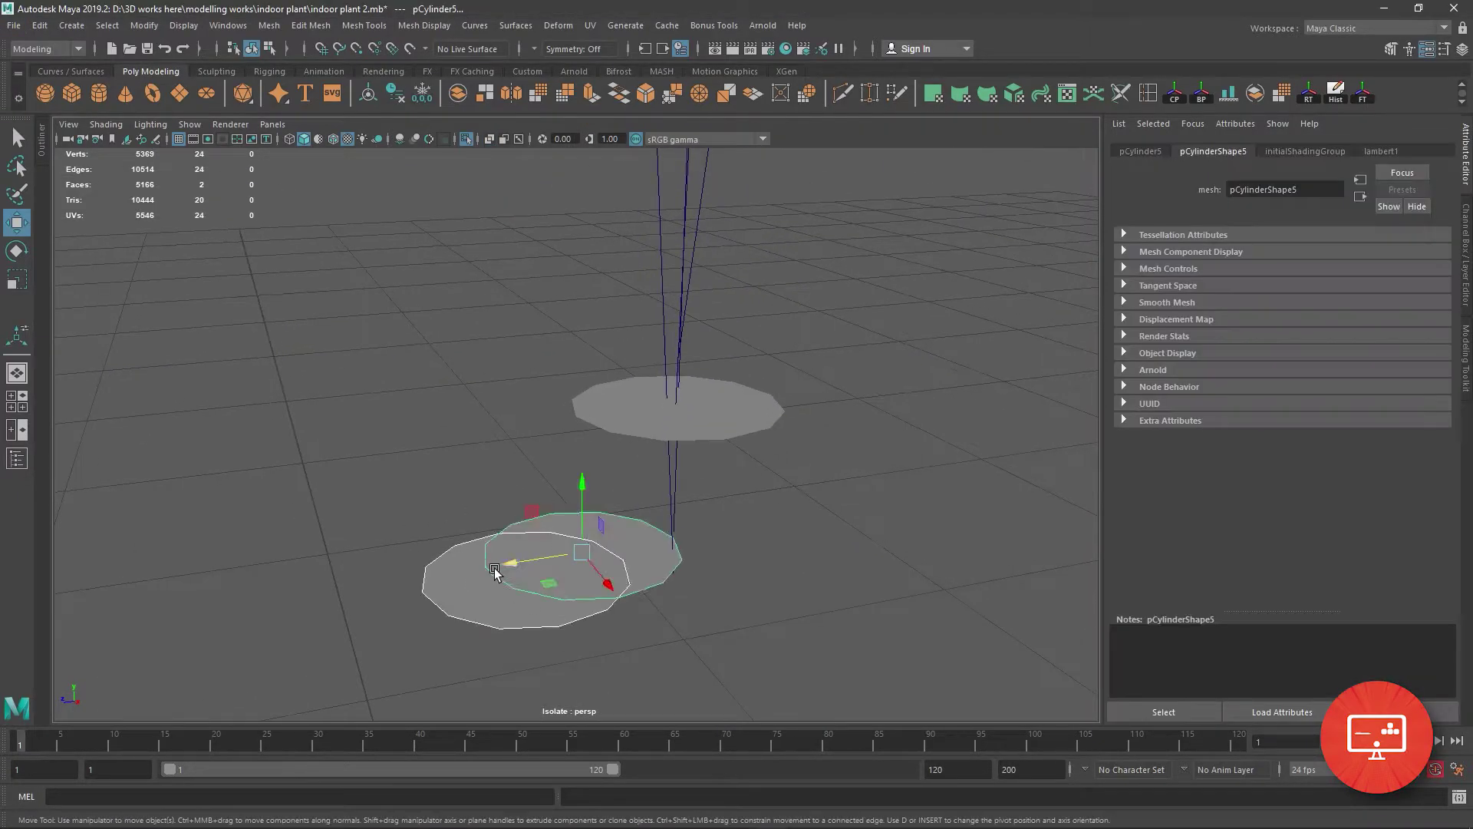
pyautogui.click(495, 572)
pyautogui.scroll(3, 511, 566)
pyautogui.keyDown('alt'); pyautogui.moveTo(537, 545); pyautogui.dragTo(493, 642); pyautogui.keyUp('alt')
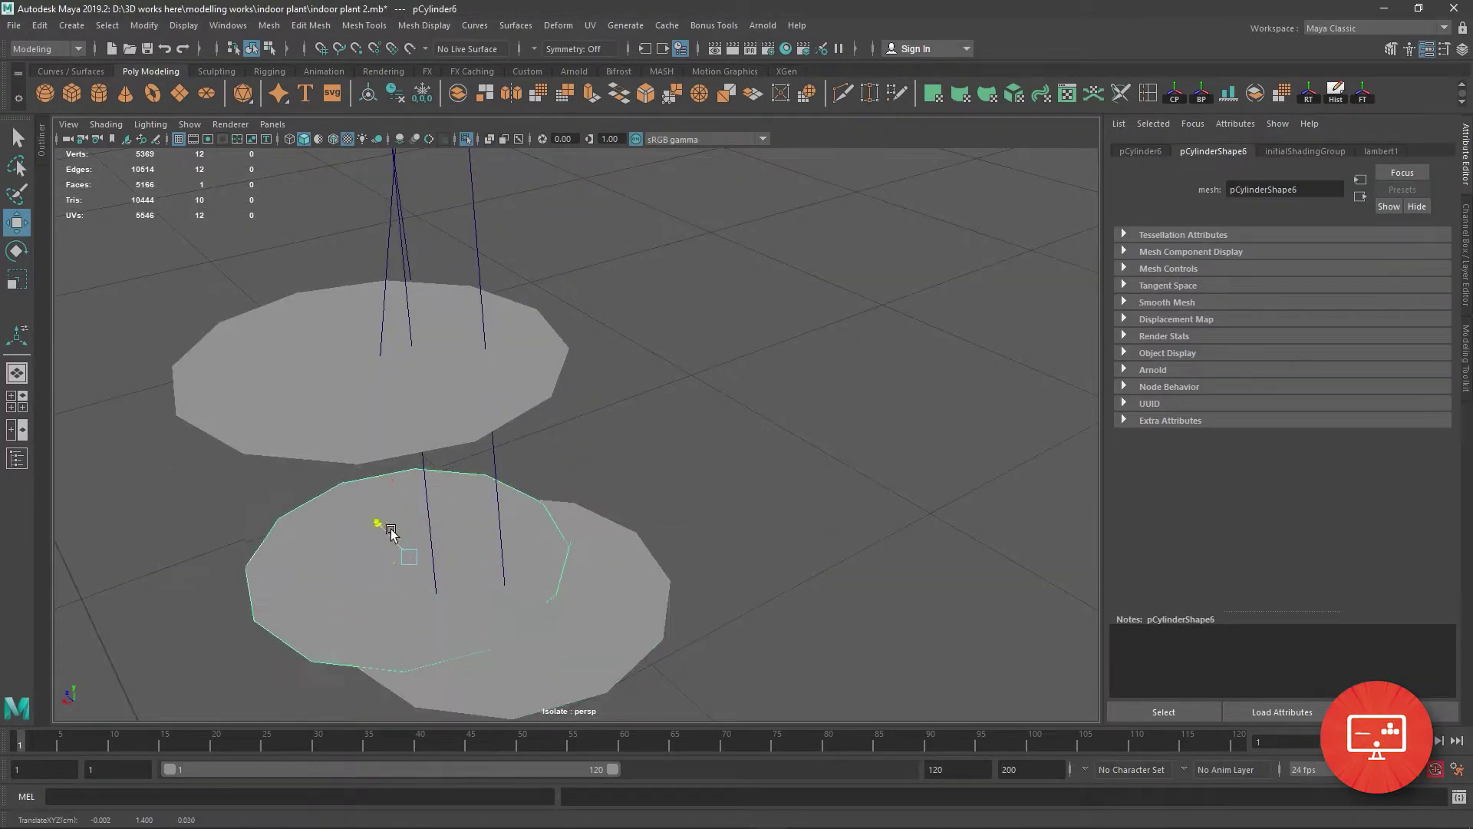
pyautogui.keyDown('alt'); pyautogui.moveTo(392, 532); pyautogui.dragTo(463, 509); pyautogui.keyUp('alt')
pyautogui.hotkey('ctrl', 'd')
pyautogui.moveTo(412, 395)
pyautogui.mouseDown()
pyautogui.moveTo(414, 332)
pyautogui.moveTo(504, 436)
pyautogui.moveTo(575, 414)
pyautogui.mouseUp()
# Extrude the bottom disc's face into a tube, then clear the selection.
pyautogui.scroll(-3, 625, 560)
pyautogui.click(635, 516)
pyautogui.hotkey('ctrl', 'e')
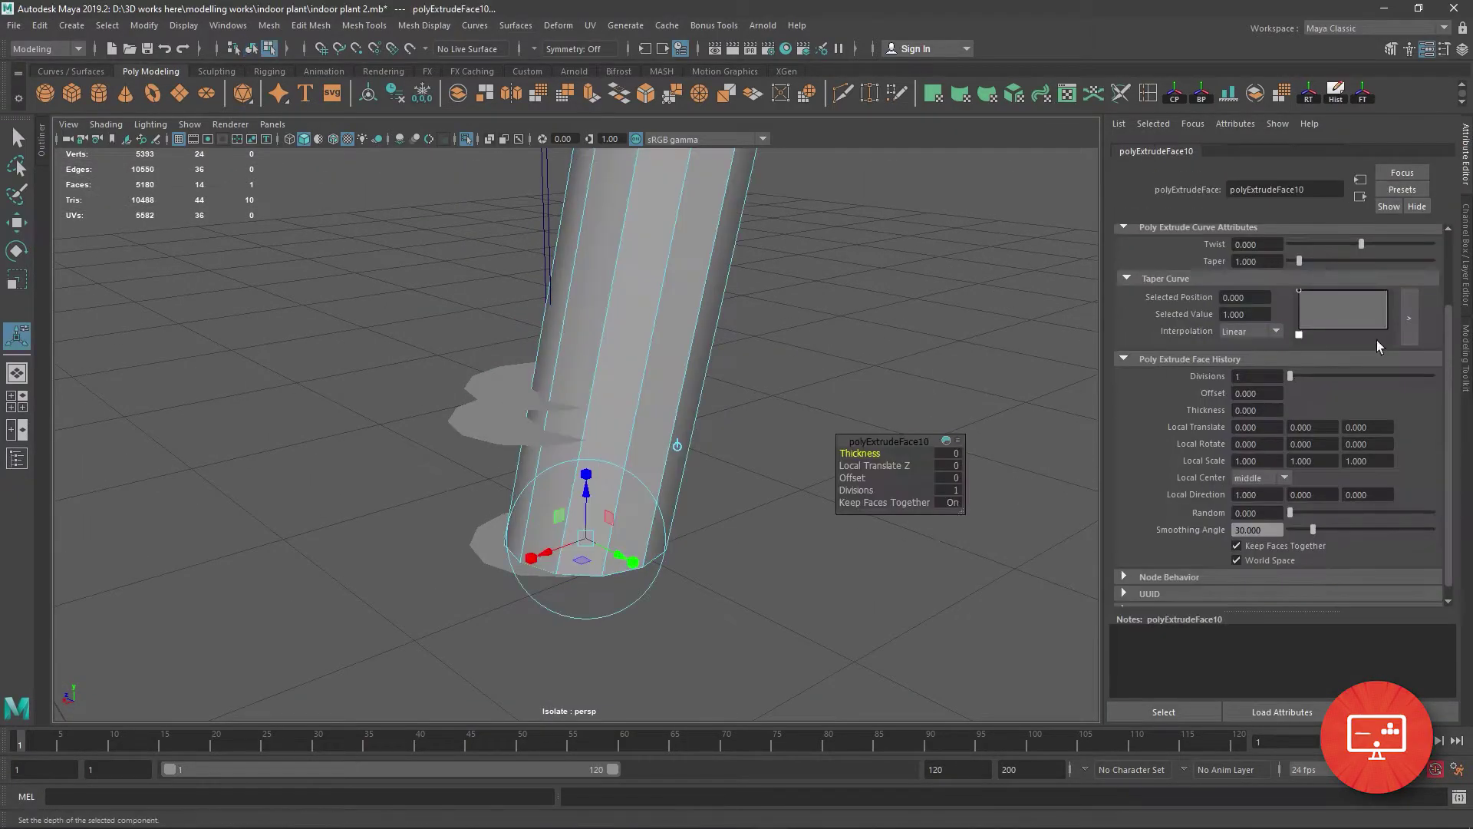
pyautogui.press('Return')
pyautogui.scroll(3, 490, 556)
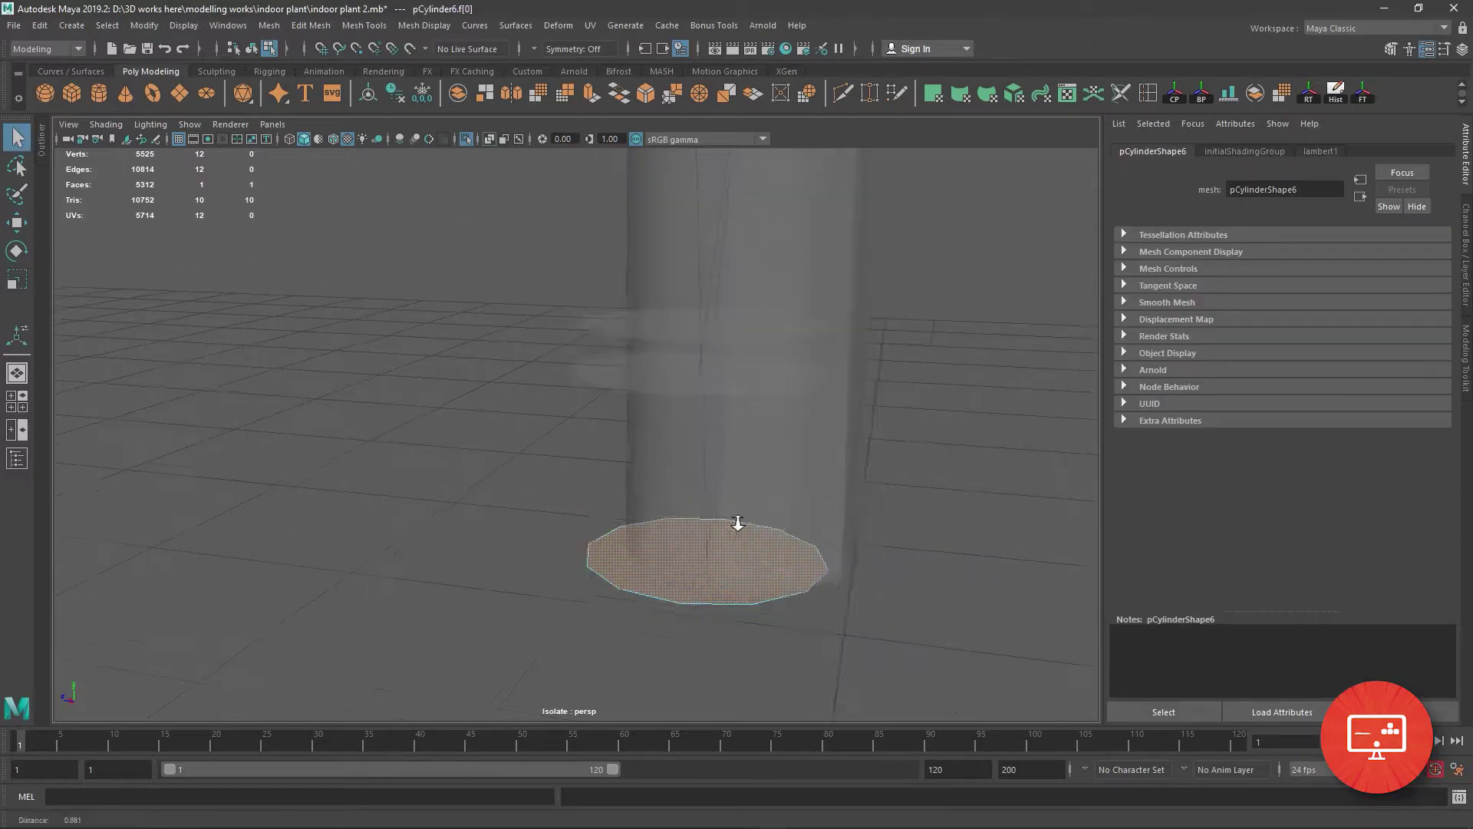
pyautogui.click(657, 508)
pyautogui.moveTo(438, 263); pyautogui.dragTo(550, 621)
pyautogui.scroll(-5, 550, 622)
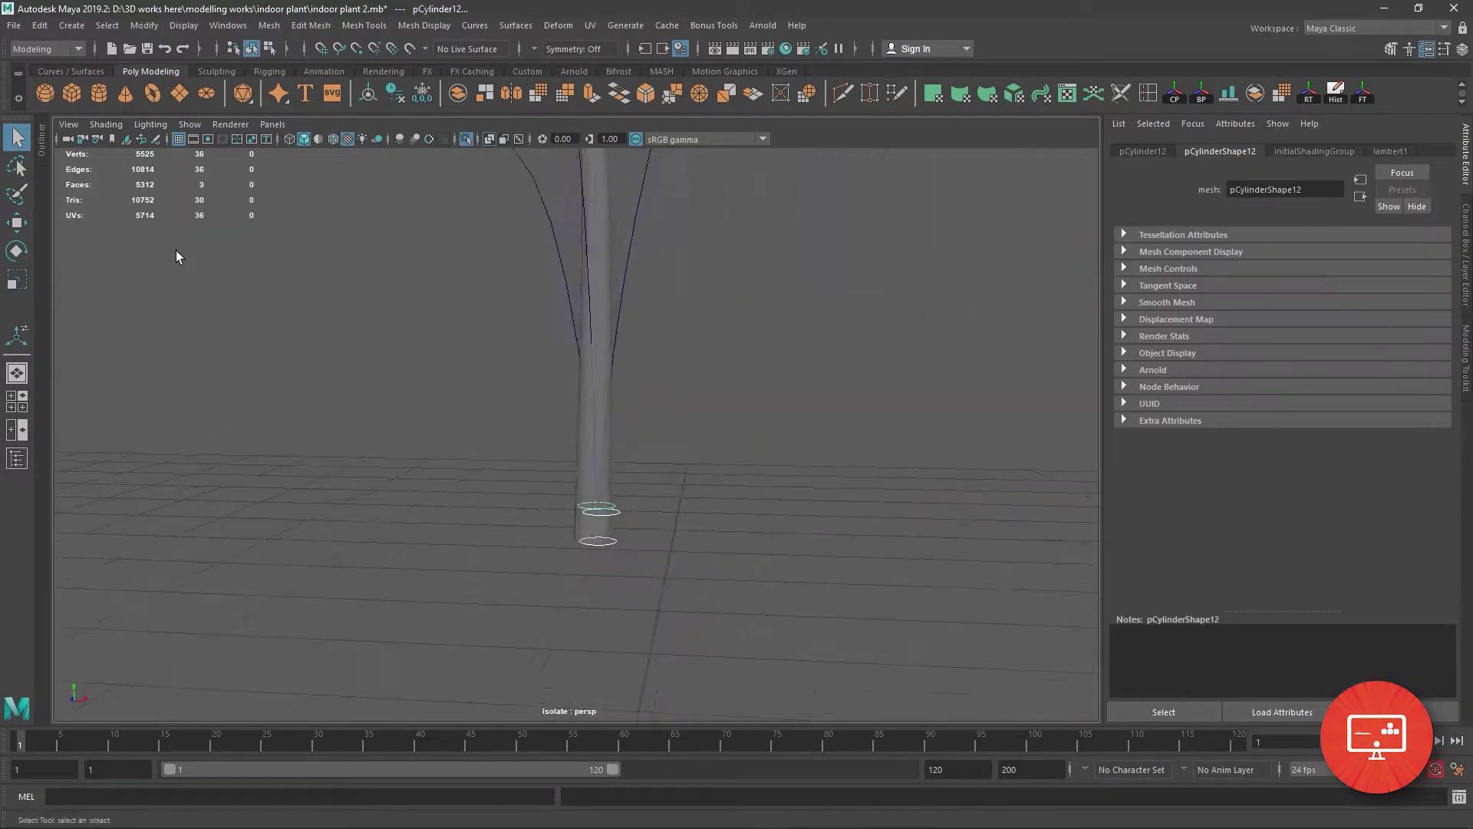
# Extrude the bottom disc face along its guide curve into a leaf stalk with 12 divisions.
pyautogui.click(695, 333)
pyautogui.scroll(3, 775, 464)
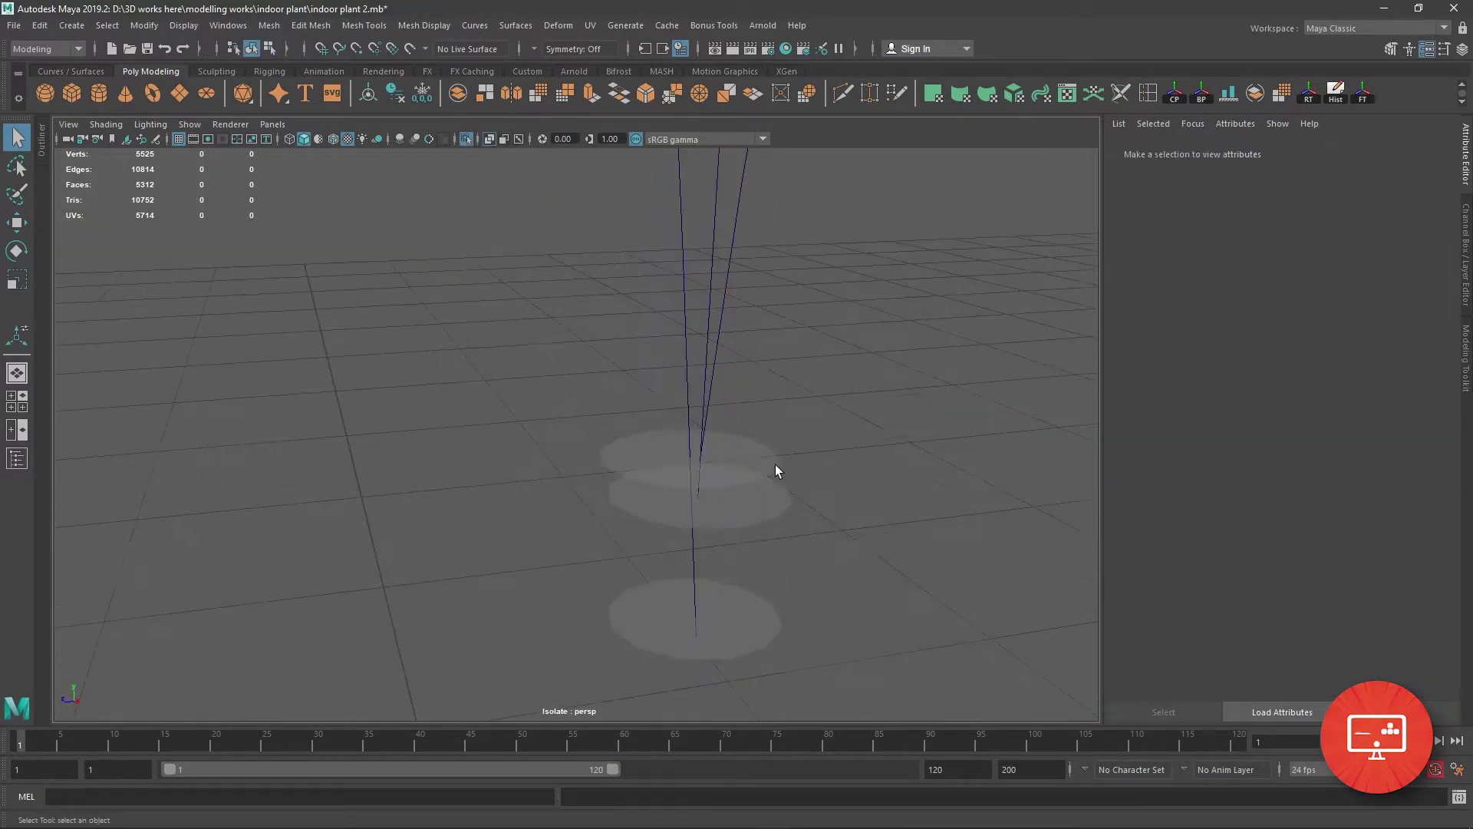
pyautogui.click(725, 504)
pyautogui.keyDown('shift'); pyautogui.click(669, 323); pyautogui.keyUp('shift')
pyautogui.hotkey('ctrl', 'e')
pyautogui.press('Return')
pyautogui.press('q')
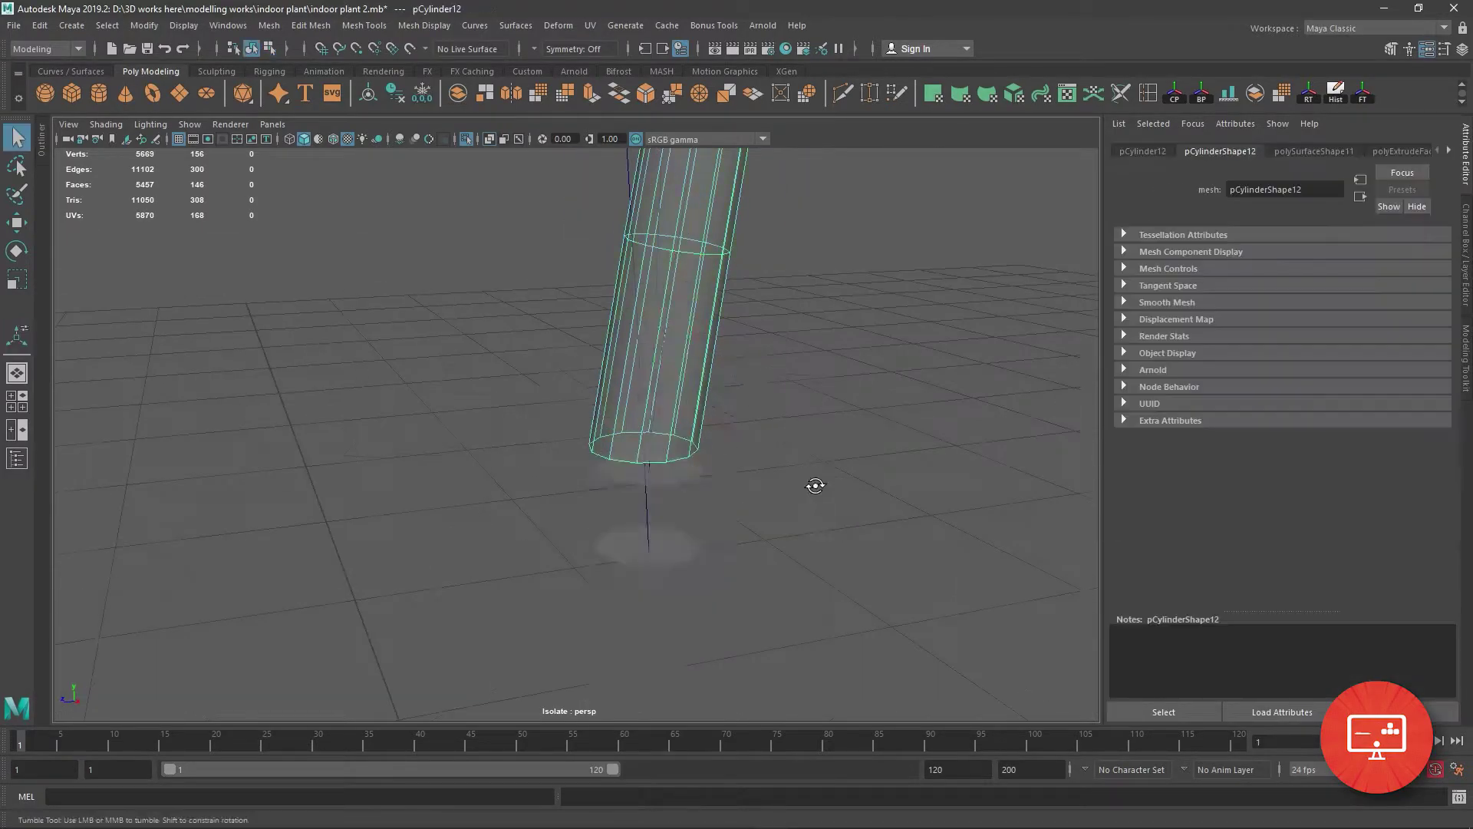
pyautogui.press('f')
pyautogui.hotkey('ctrl', 'z')
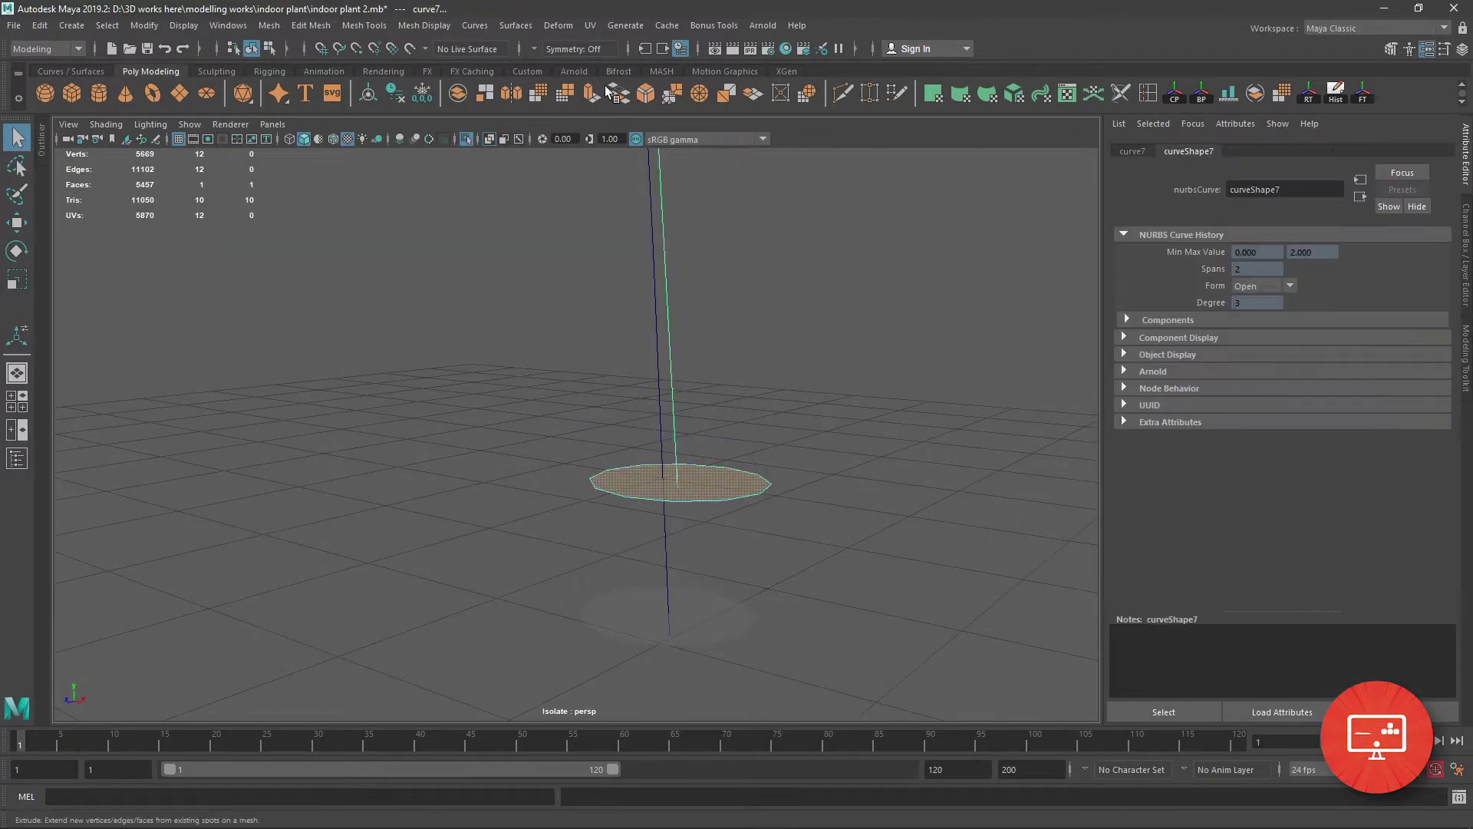
pyautogui.hotkey('ctrl', 'e')
pyautogui.hotkey('ctrl', 'z')
pyautogui.press('q')
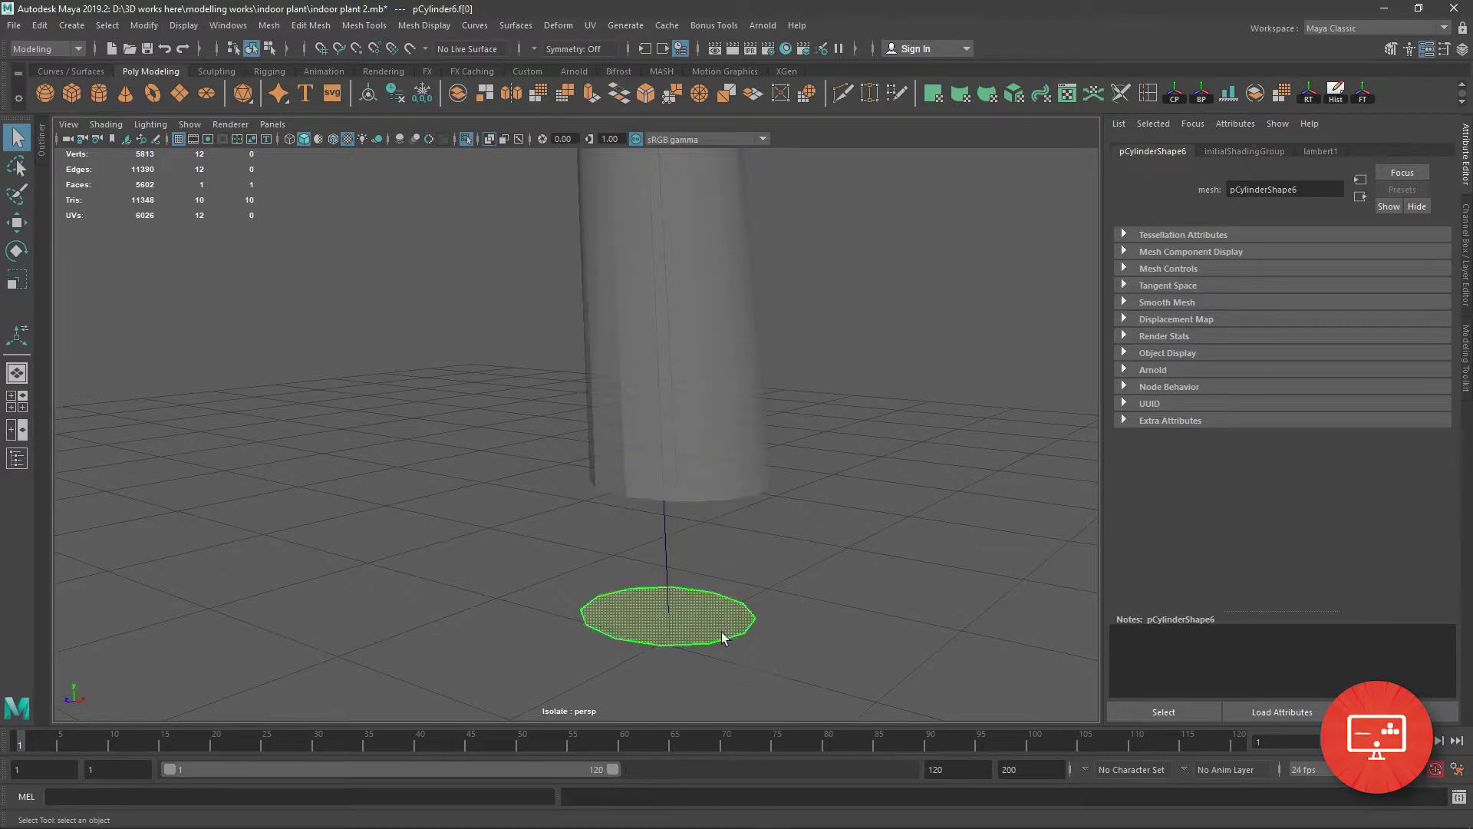
pyautogui.hotkey('ctrl', 'e')
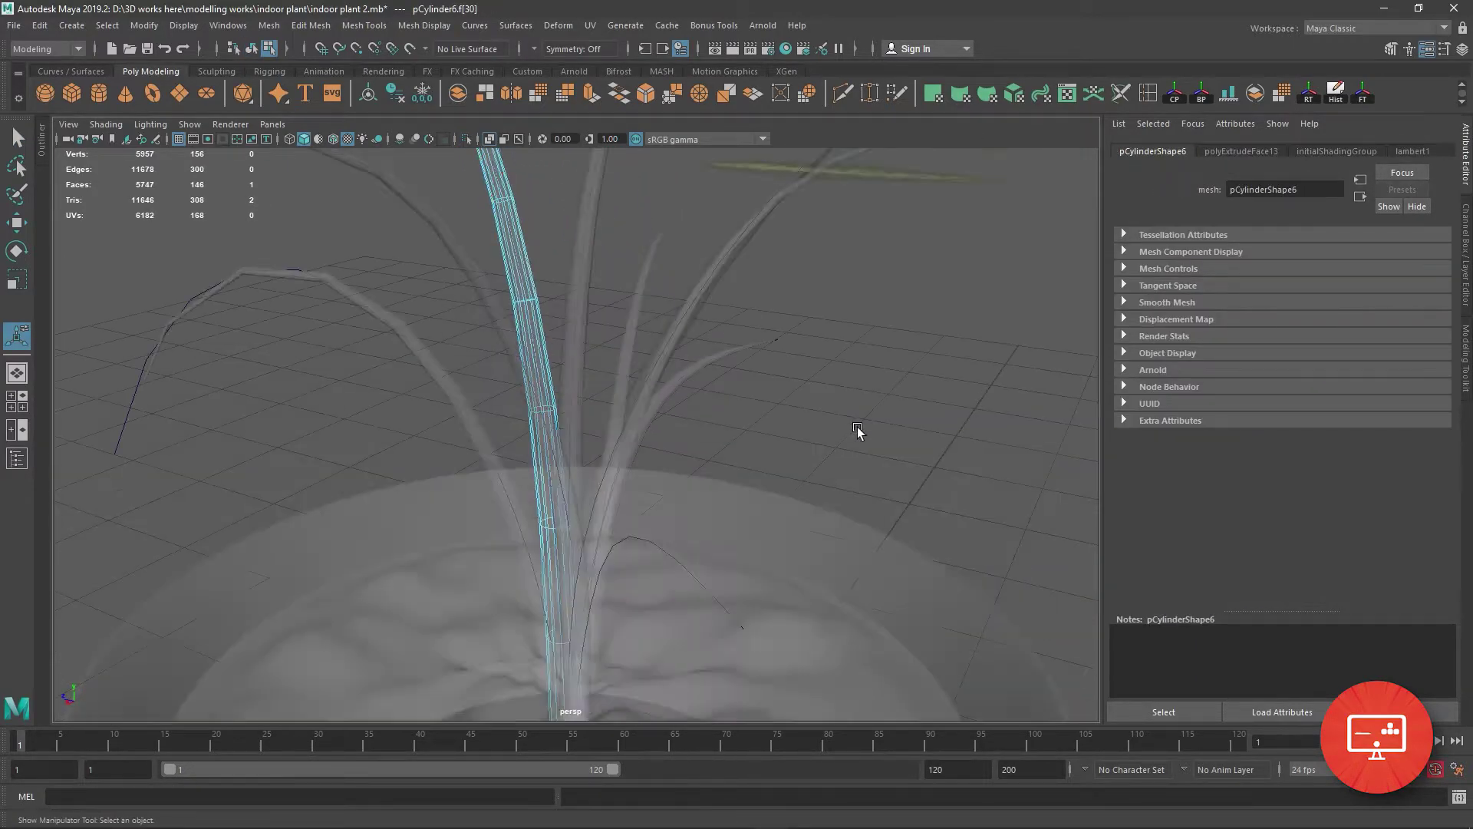
# Create a polygon cube and raise and stretch it into a stem base above the soil.
pyautogui.click(858, 426)
pyautogui.scroll(-10, 589, 415)
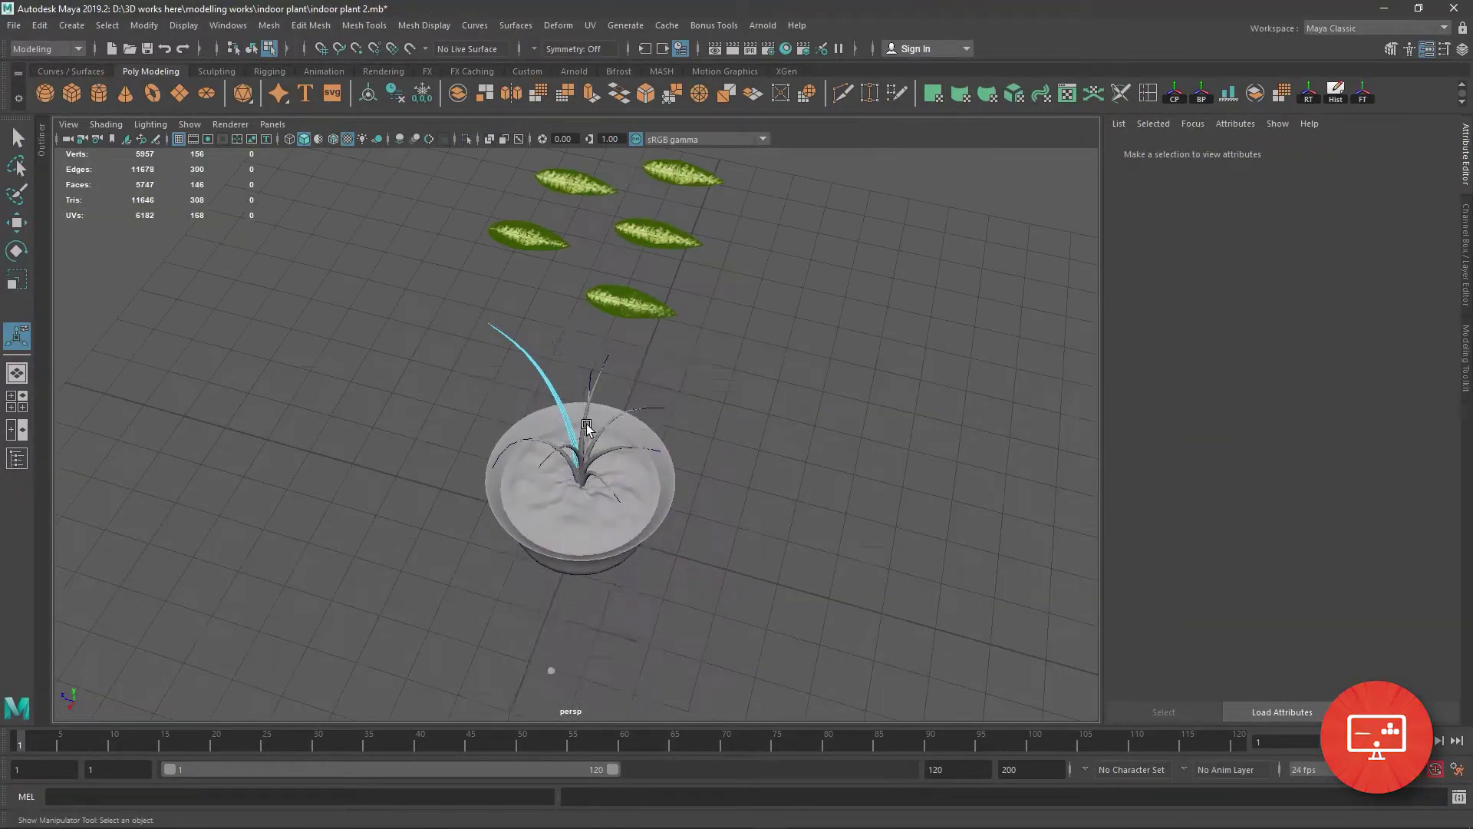
pyautogui.press('q')
pyautogui.keyDown('alt'); pyautogui.moveTo(587, 426); pyautogui.dragTo(713, 485); pyautogui.keyUp('alt')
pyautogui.scroll(10, 714, 485)
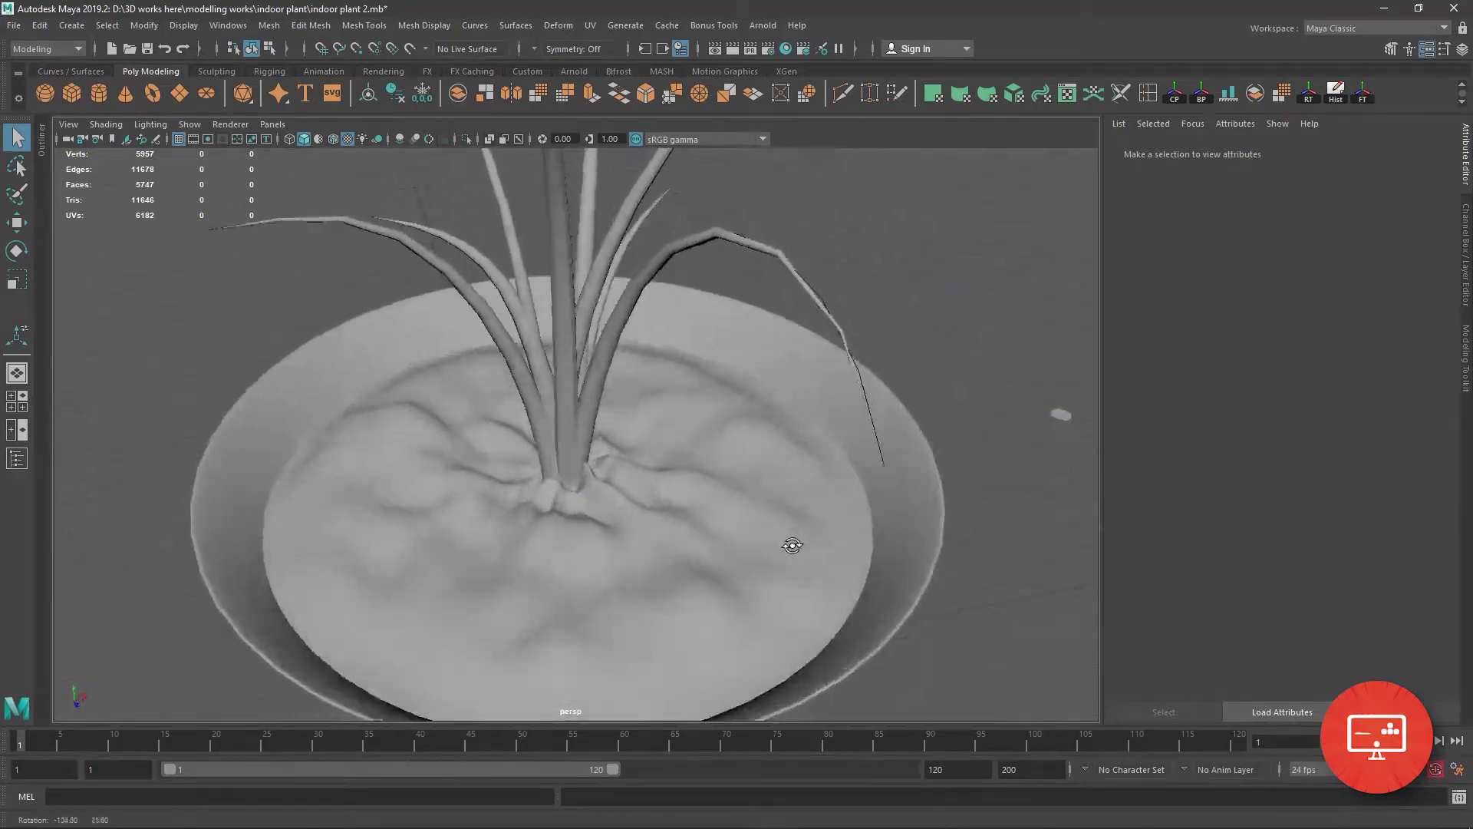
pyautogui.keyDown('alt'); pyautogui.moveTo(793, 544); pyautogui.dragTo(595, 526); pyautogui.keyUp('alt')
pyautogui.click(75, 99)
pyautogui.scroll(-5, 256, 459)
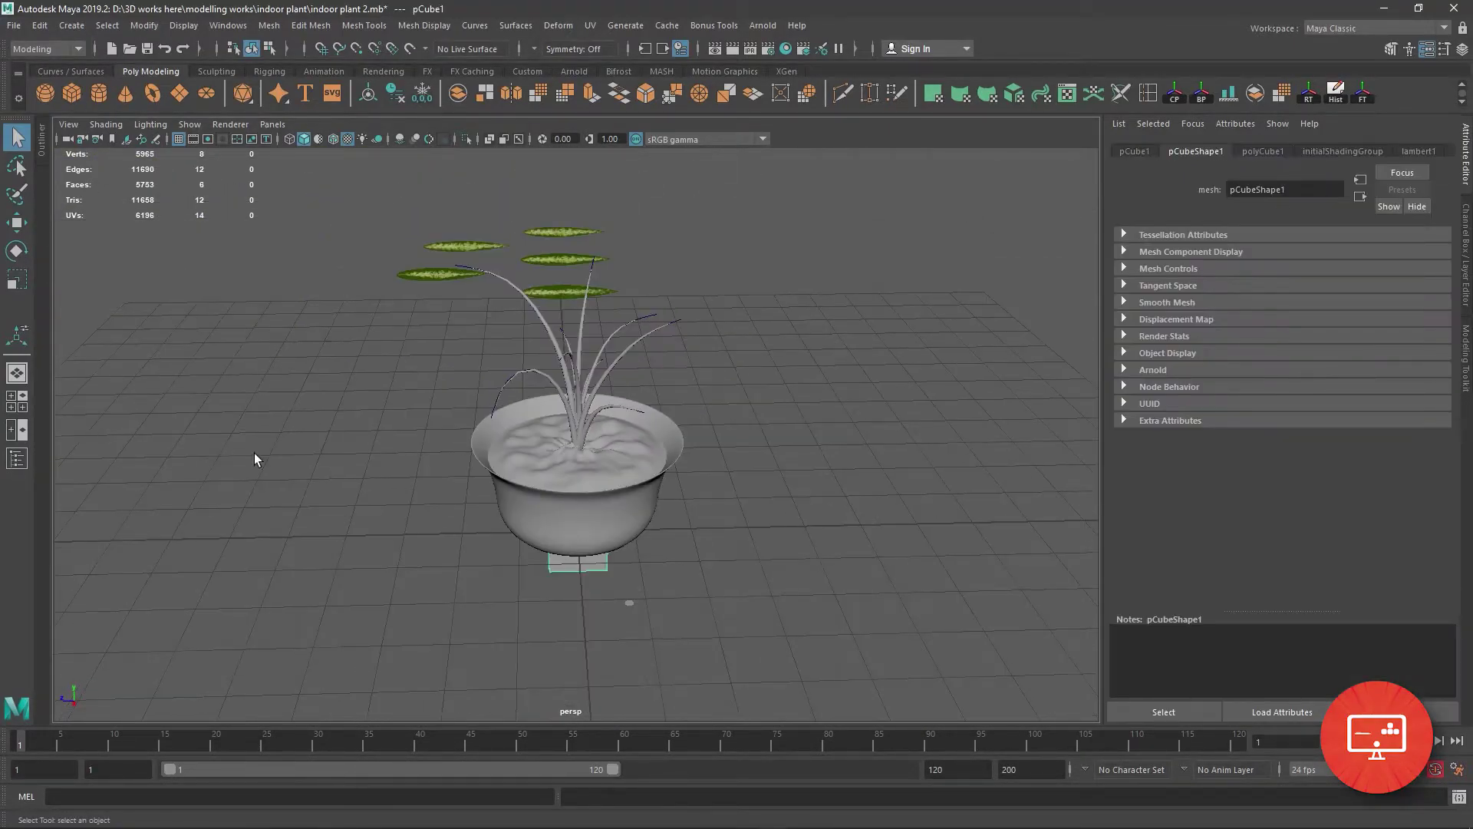
pyautogui.press('f')
pyautogui.moveTo(586, 412)
pyautogui.mouseDown()
pyautogui.moveTo(589, 400)
pyautogui.moveTo(435, 372)
pyautogui.mouseUp()
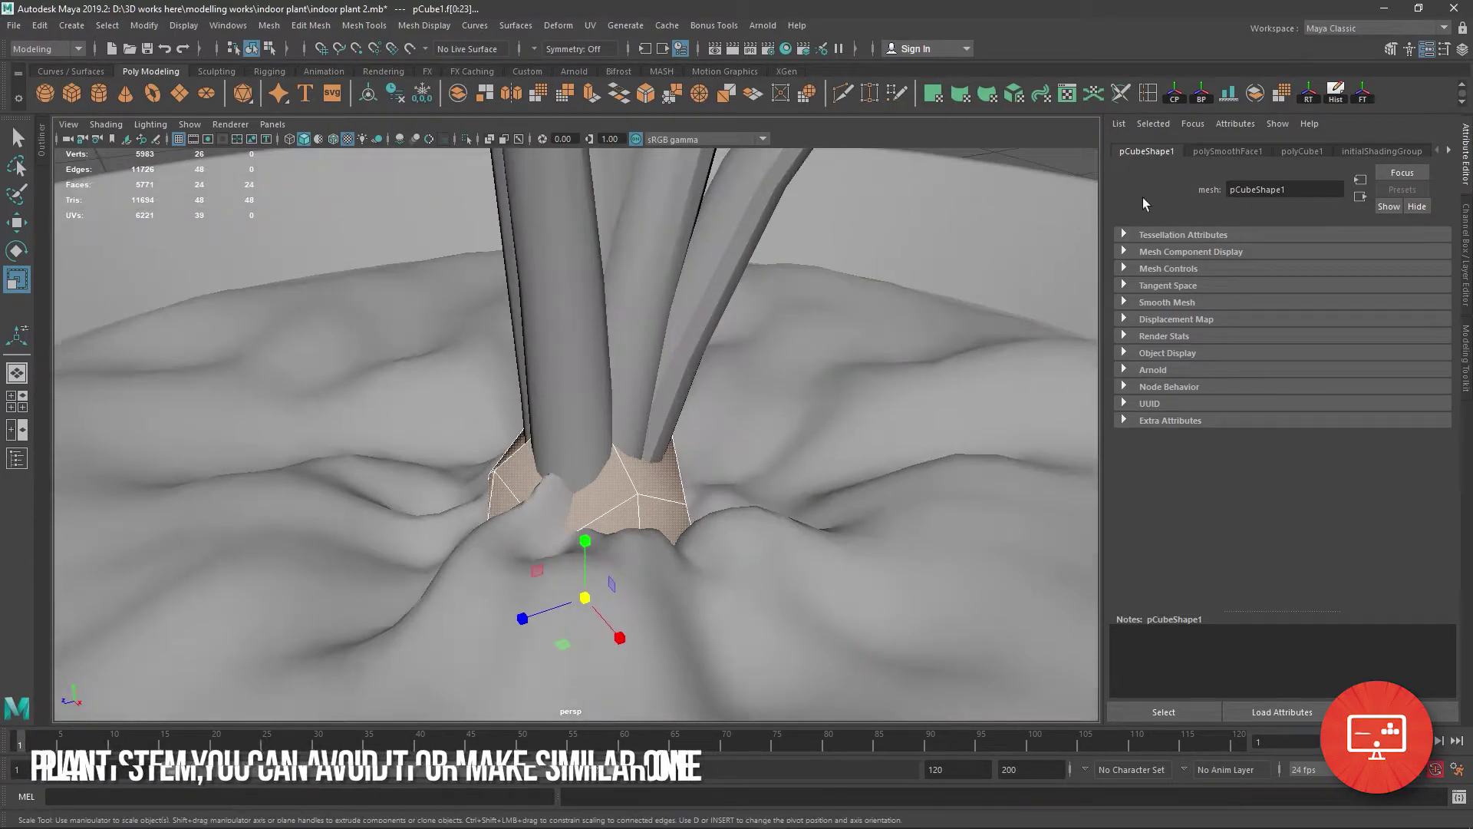
pyautogui.moveTo(583, 542); pyautogui.dragTo(581, 508)
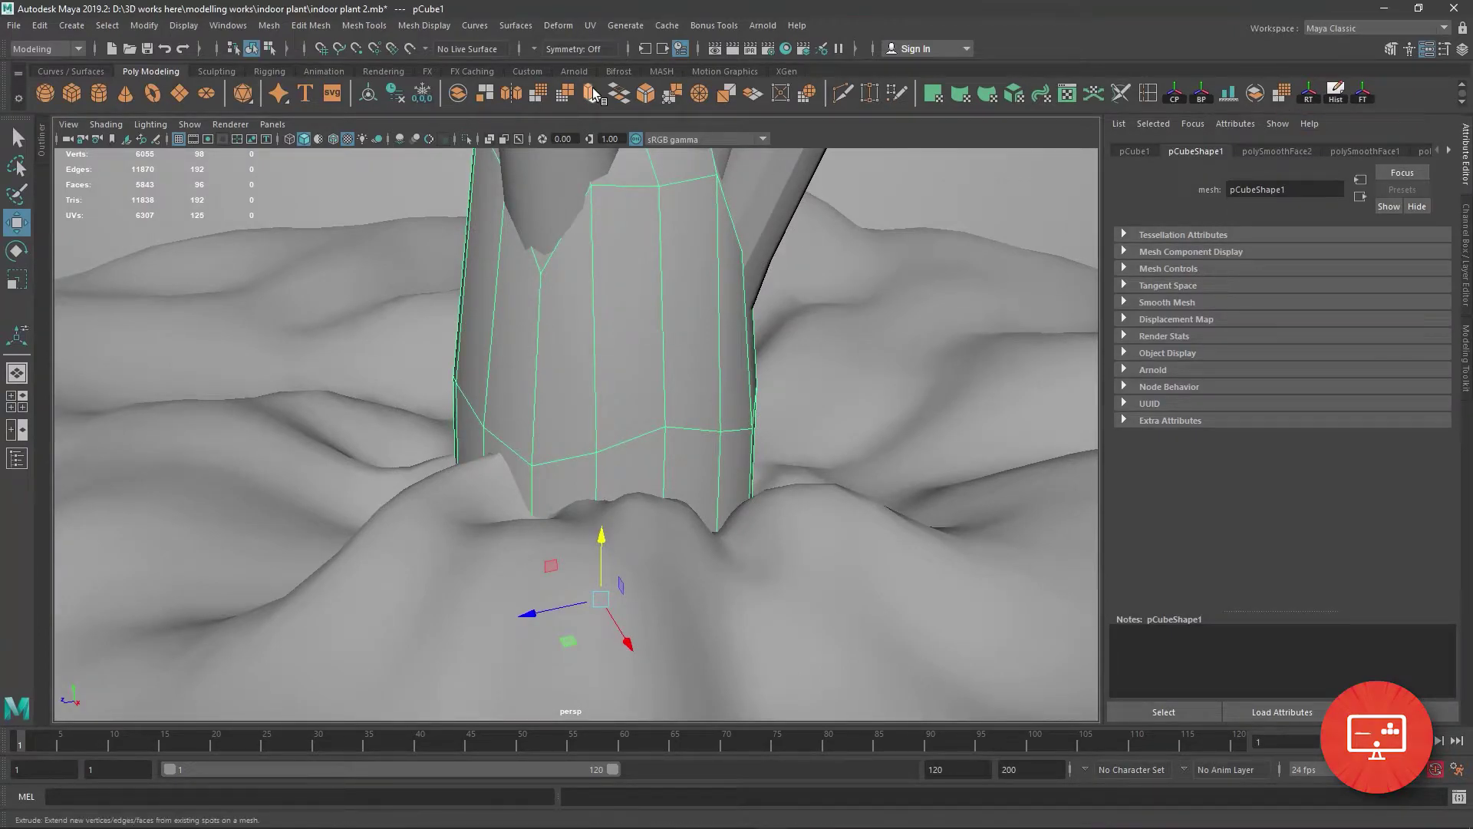
# Bevel two edge loops around the stem base and shrink the lower loop slightly.
pyautogui.moveTo(591, 371); pyautogui.dragTo(592, 337, button='right')
pyautogui.doubleClick(598, 446)
pyautogui.click(646, 95)
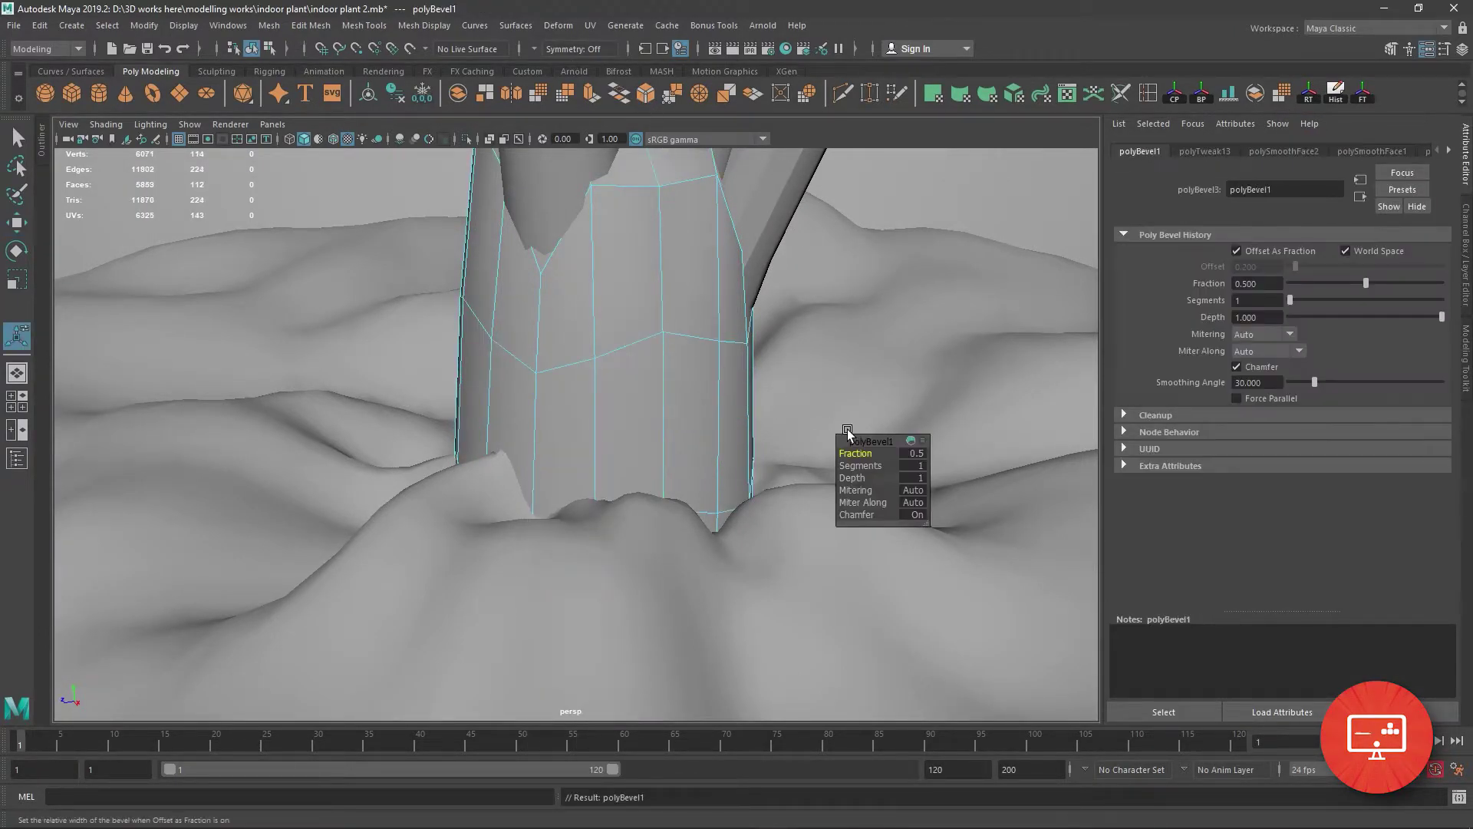
pyautogui.doubleClick(630, 351)
pyautogui.click(642, 99)
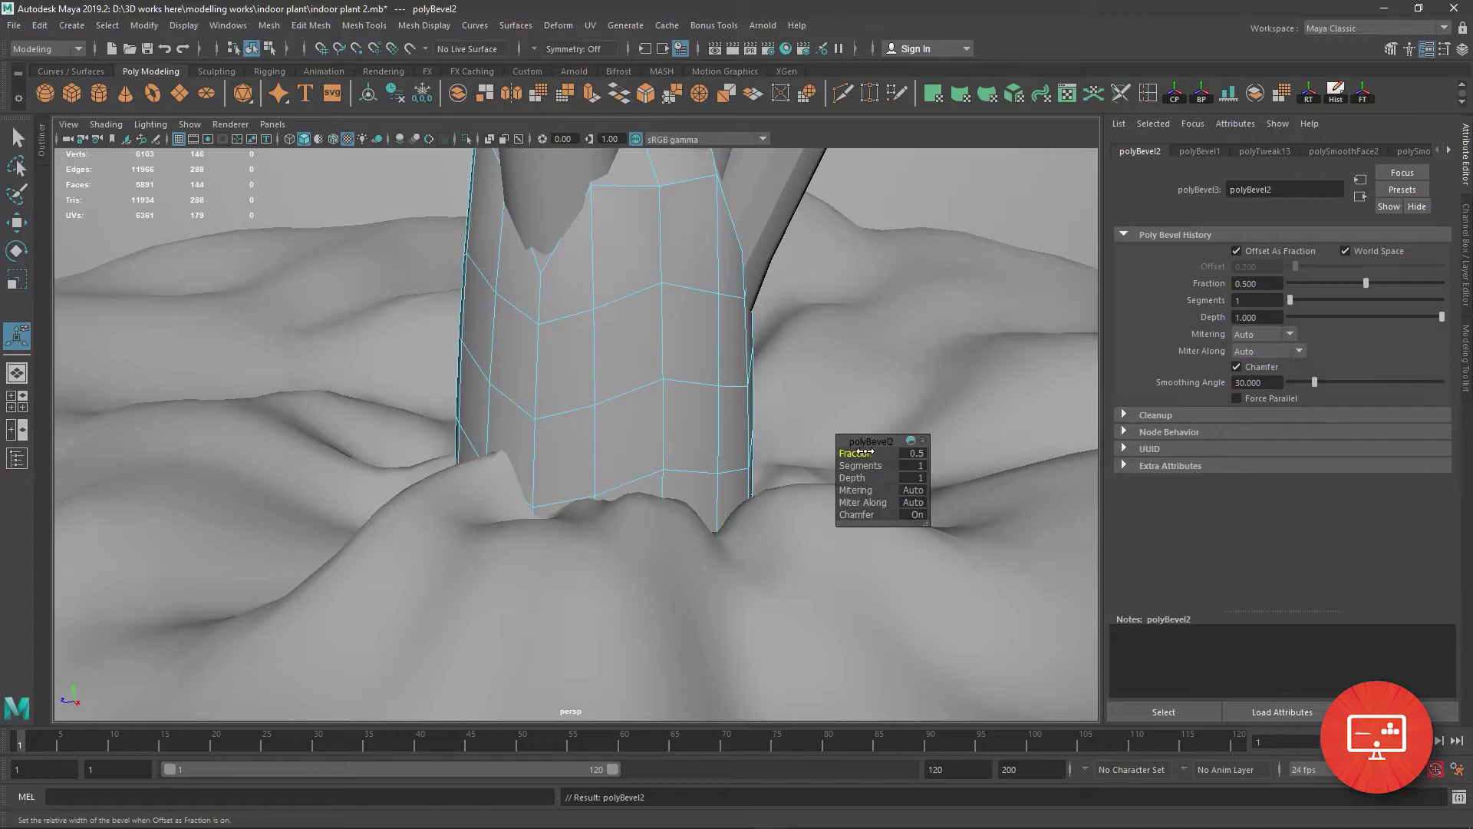
pyautogui.doubleClick(589, 362)
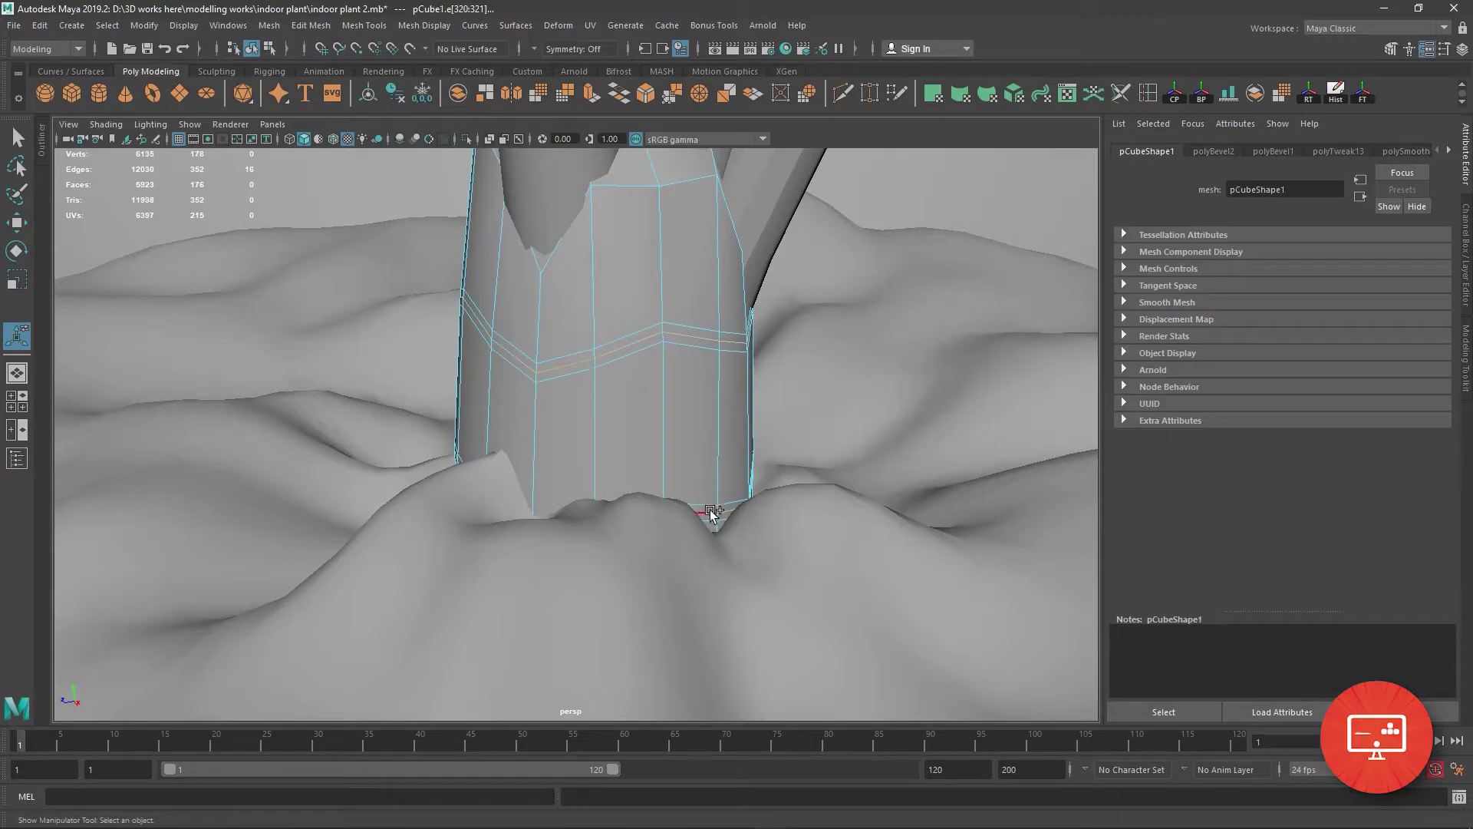
pyautogui.click(9, 285)
pyautogui.moveTo(600, 383); pyautogui.dragTo(594, 387)
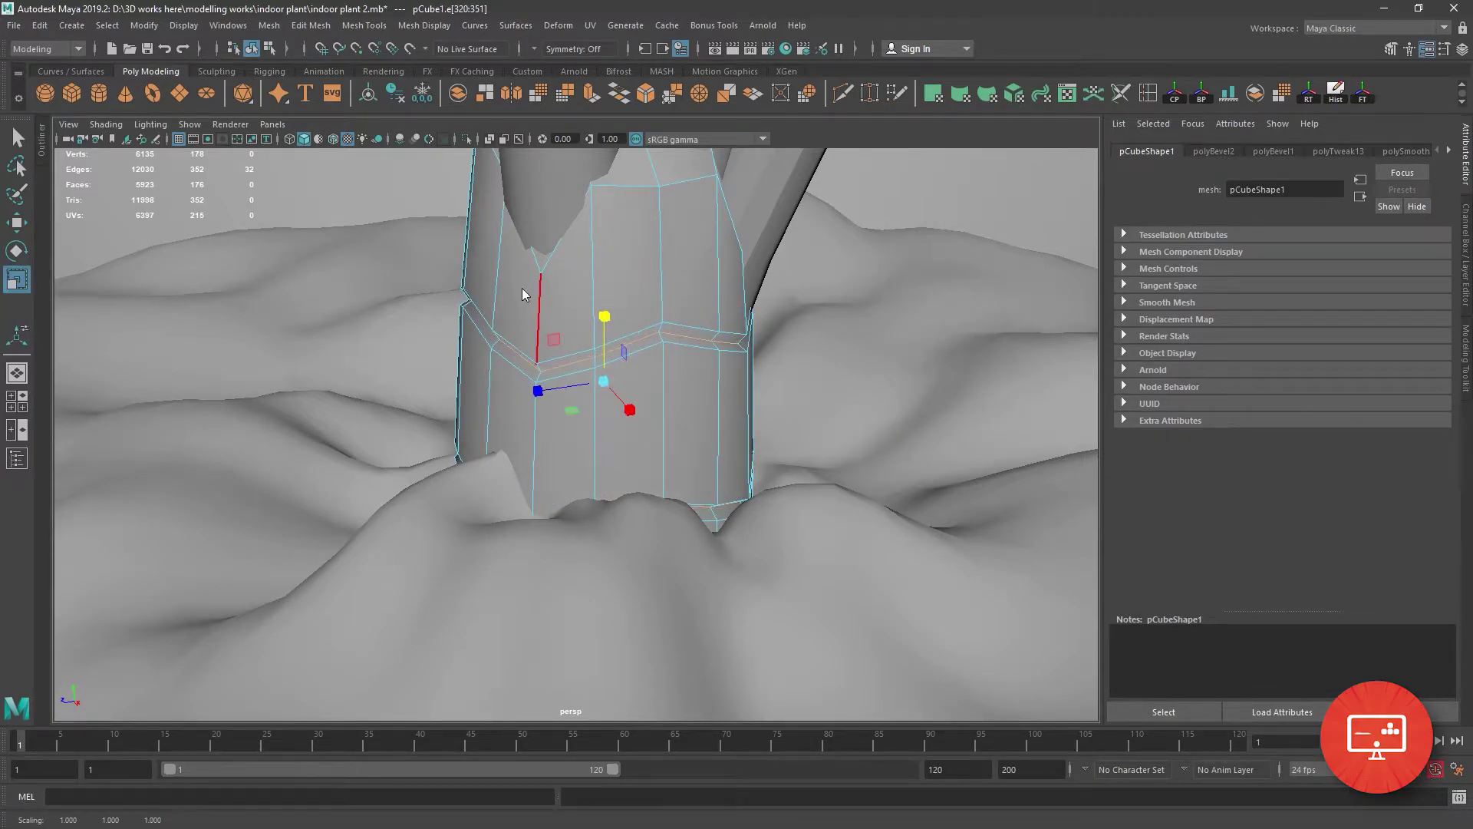
# Raise the stem base upward into the leaf stalks.
pyautogui.press('F8')
pyautogui.scroll(-3, 673, 279)
pyautogui.click(796, 273)
pyautogui.scroll(5, 789, 263)
pyautogui.moveTo(790, 264)
pyautogui.keyDown('alt'); pyautogui.mouseDown()
pyautogui.moveTo(603, 500)
pyautogui.moveTo(568, 428)
pyautogui.moveTo(622, 462)
pyautogui.moveTo(610, 369)
pyautogui.moveTo(528, 283)
pyautogui.mouseUp(); pyautogui.keyUp('alt')
pyautogui.click(603, 498)
pyautogui.press('w')
# Check the small stray object near the pot, then deselect it.
pyautogui.click(772, 368)
pyautogui.scroll(-3, 773, 368)
pyautogui.scroll(-3, 559, 454)
pyautogui.click(894, 618)
pyautogui.click(767, 537)
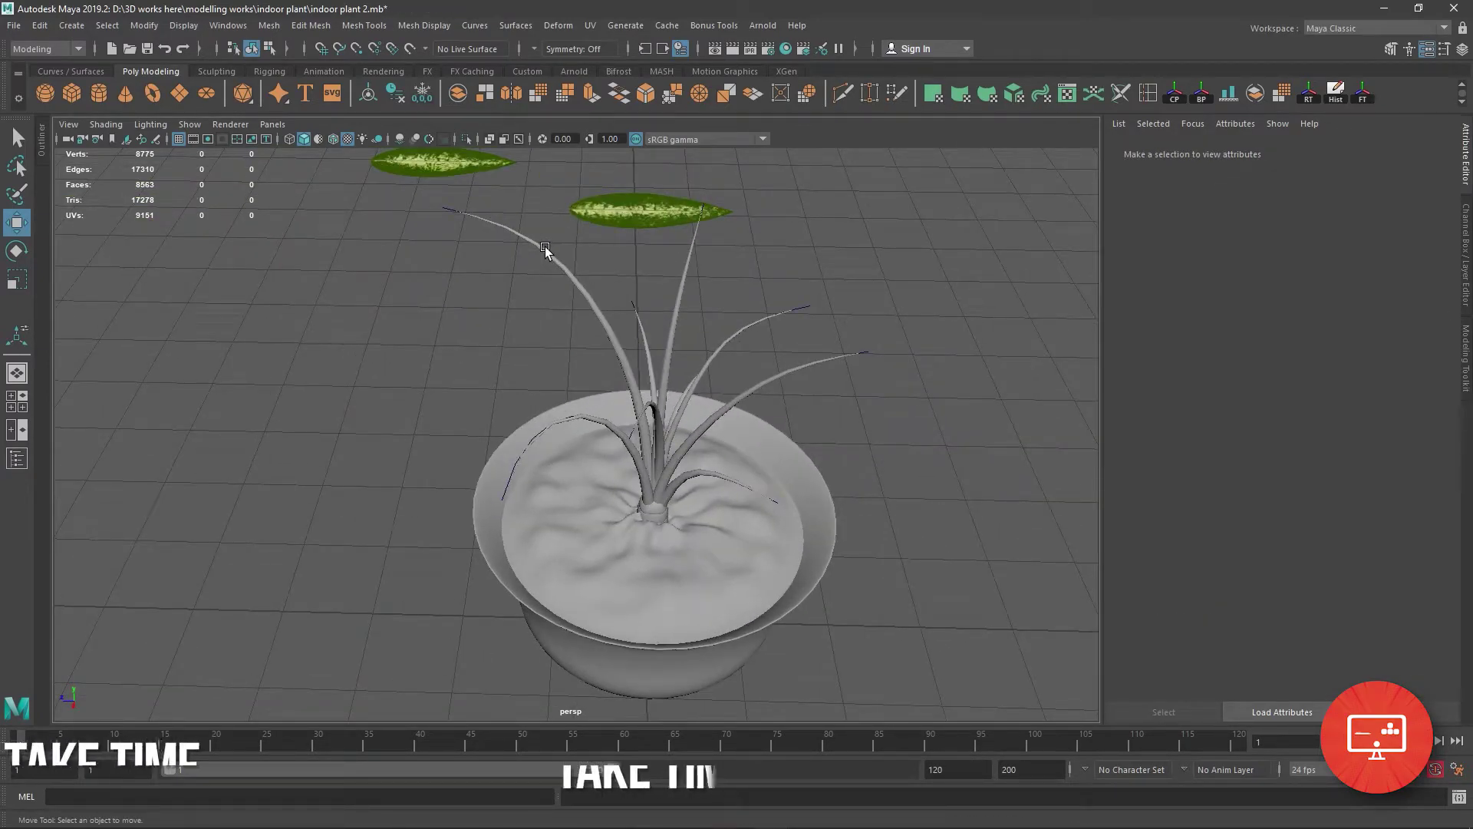
# Select the leaf and isolate it with its stem in the view.
pyautogui.click(545, 246)
pyautogui.keyDown('alt'); pyautogui.moveTo(545, 247); pyautogui.dragTo(601, 397, button='middle'); pyautogui.keyUp('alt')
pyautogui.click(600, 396)
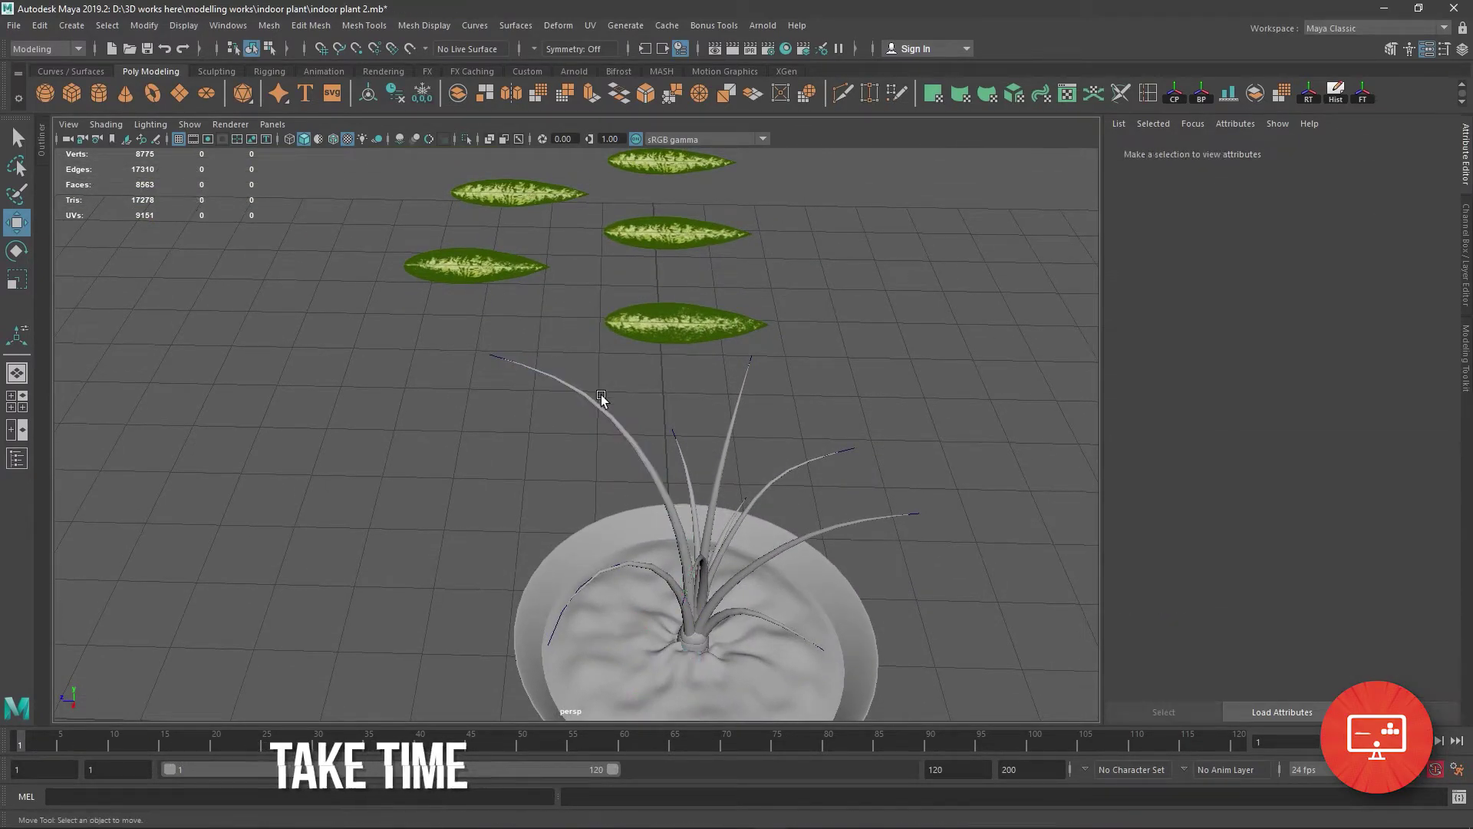
pyautogui.click(599, 401)
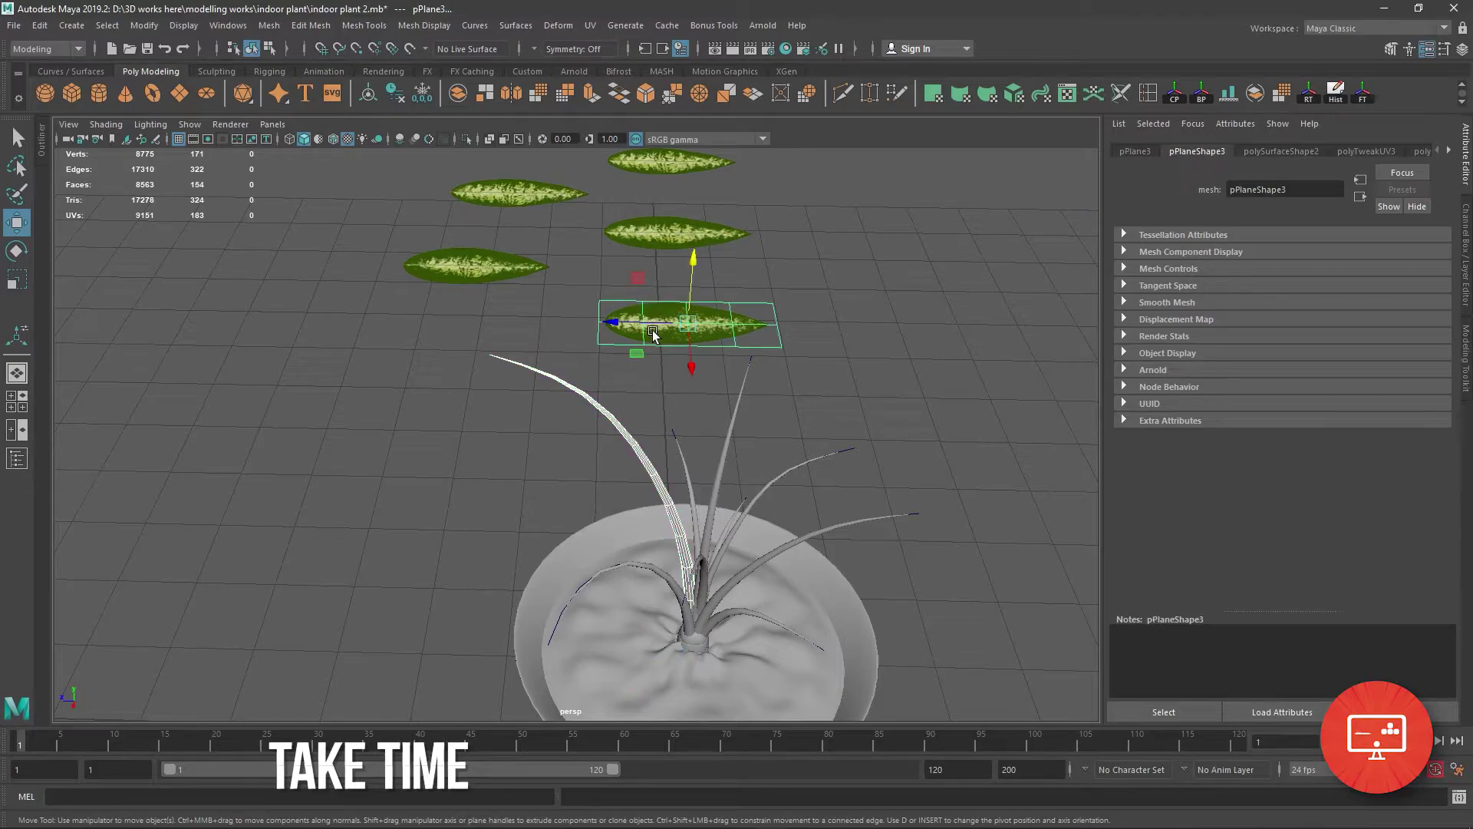
pyautogui.click(466, 139)
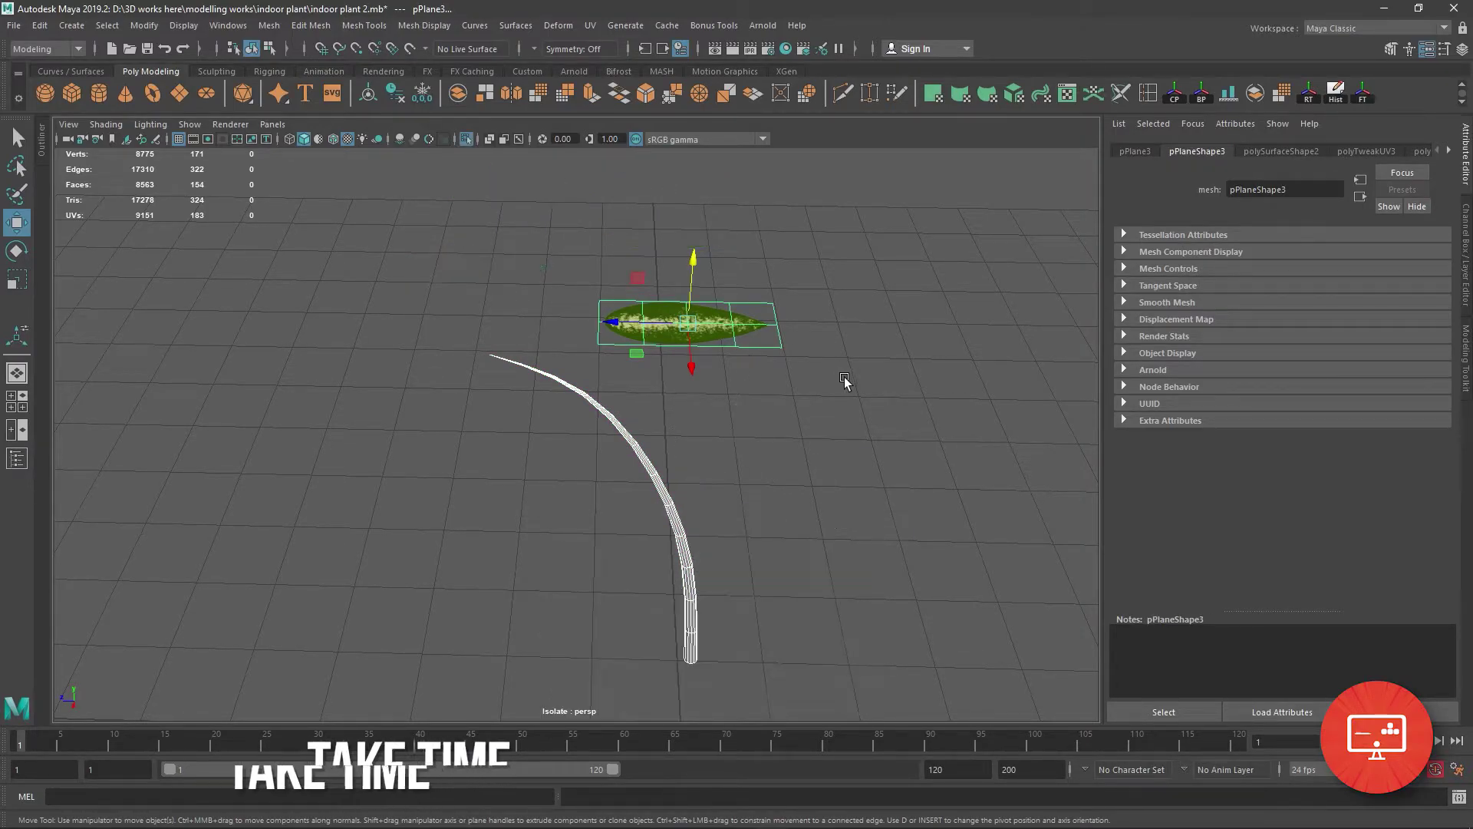
# Rotate the leaf more upright and move it left onto the stem.
pyautogui.keyDown('alt'); pyautogui.moveTo(878, 413); pyautogui.dragTo(875, 499); pyautogui.keyUp('alt')
pyautogui.click(875, 502)
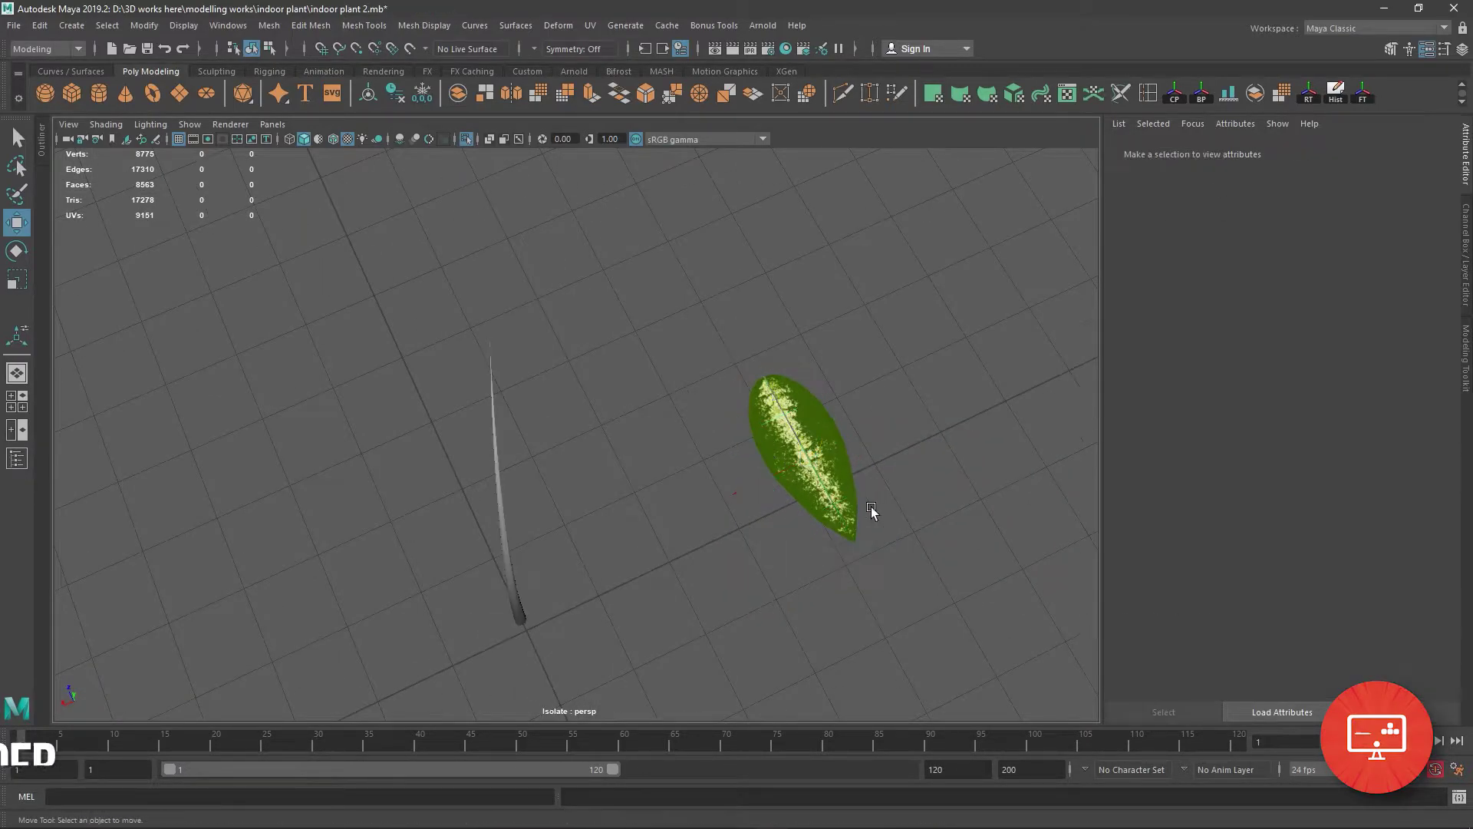
pyautogui.click(788, 468)
pyautogui.press('e')
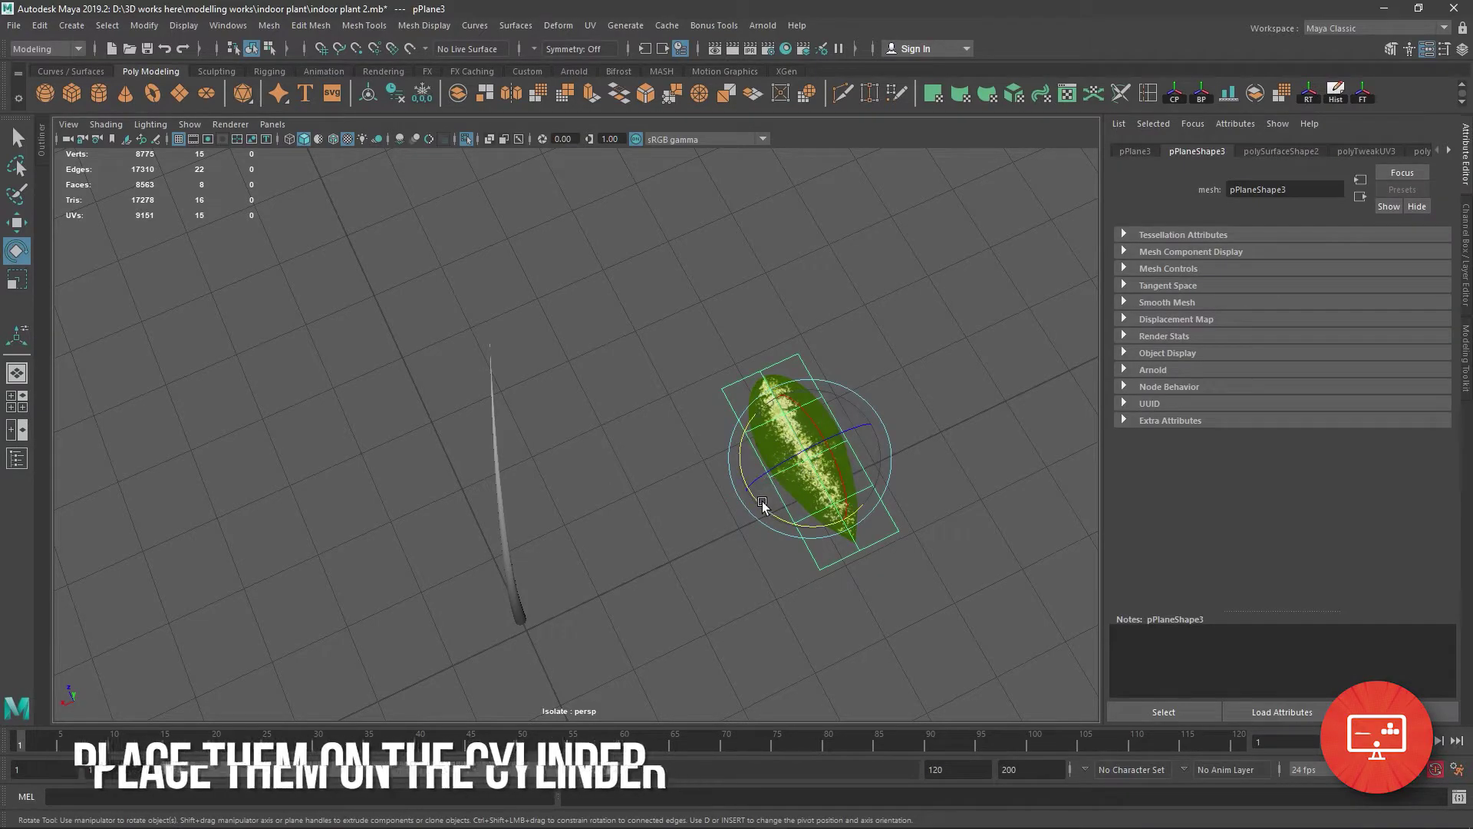
pyautogui.moveTo(755, 509)
pyautogui.mouseDown()
pyautogui.moveTo(927, 494)
pyautogui.moveTo(871, 385)
pyautogui.mouseUp()
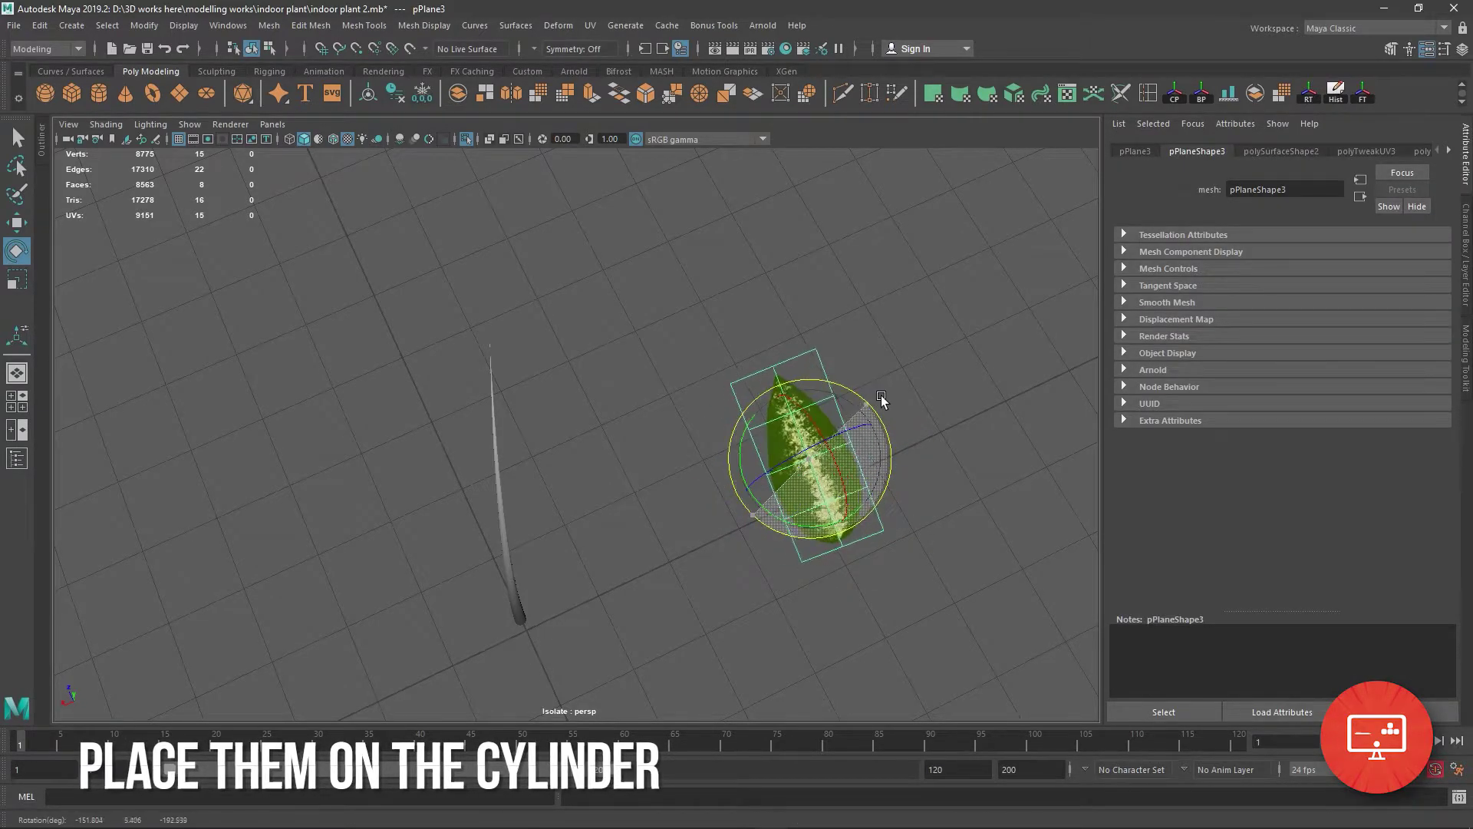
pyautogui.press('w')
pyautogui.moveTo(807, 461); pyautogui.dragTo(498, 475)
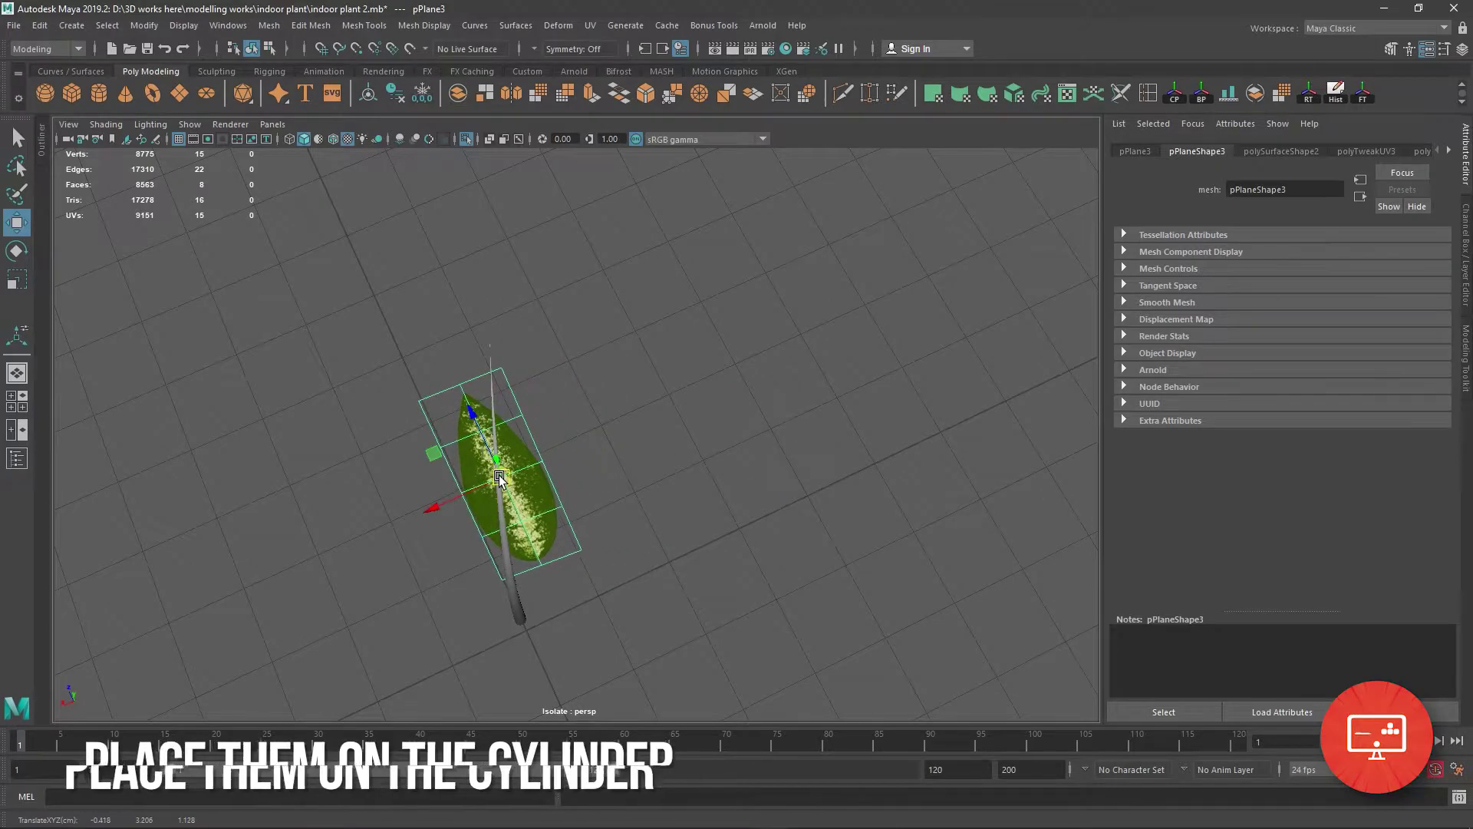
pyautogui.press('space')
# Frame the leaf in the top view and turn on its texture display.
pyautogui.press('space')
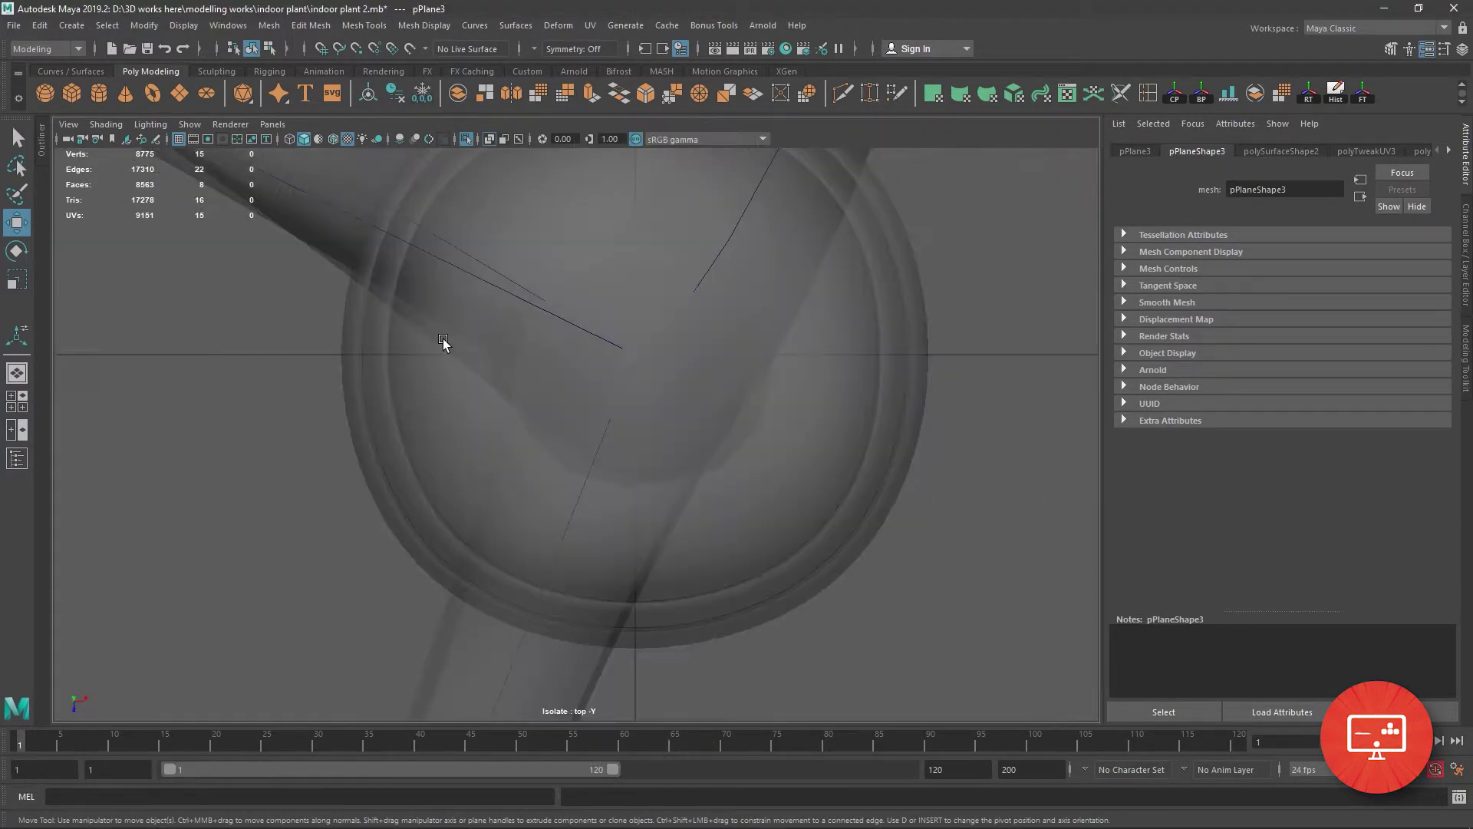
pyautogui.press('f')
pyautogui.press('space')
pyautogui.press('F8')
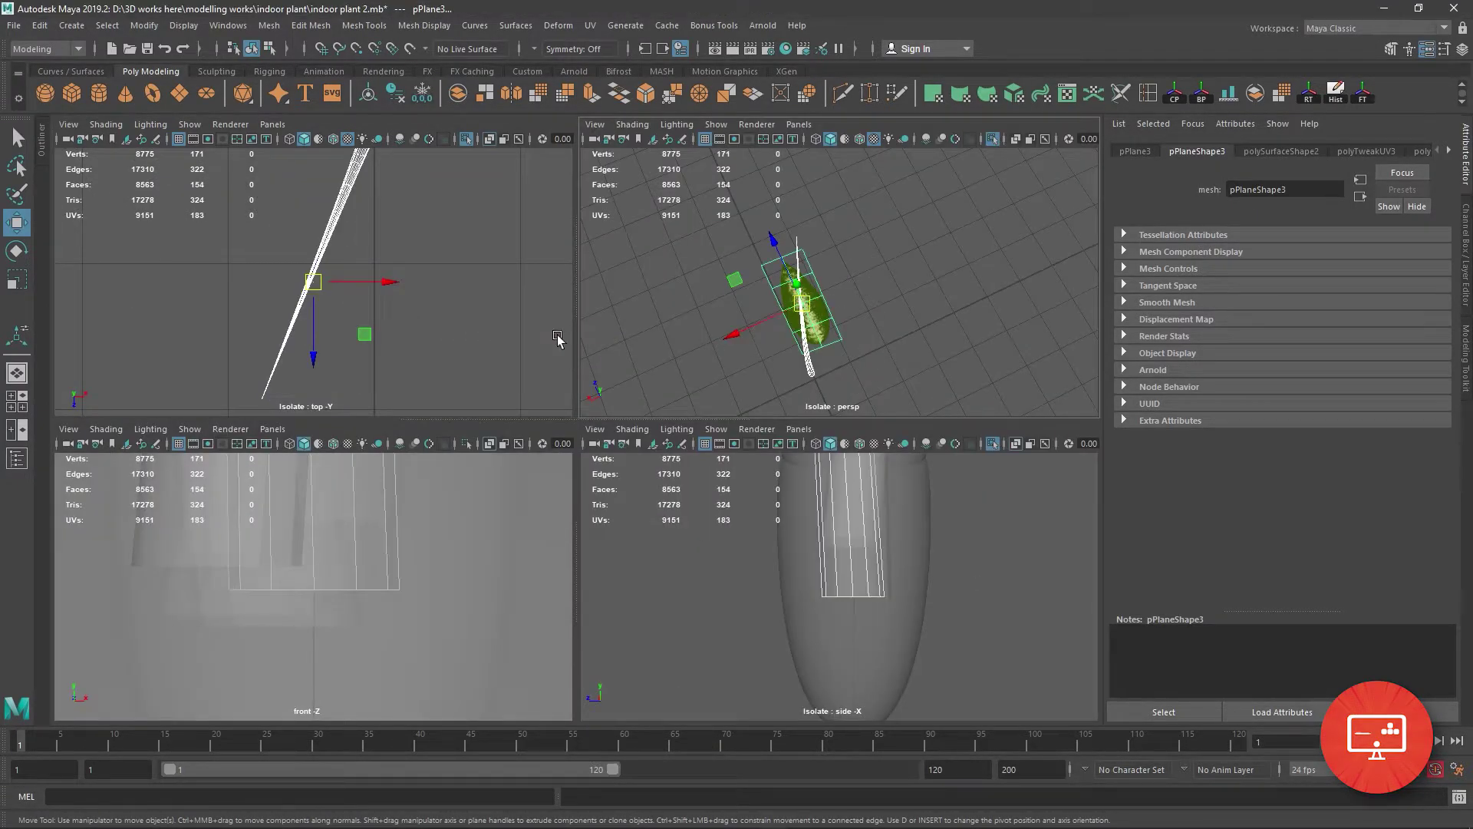
pyautogui.press('space')
pyautogui.click(465, 137)
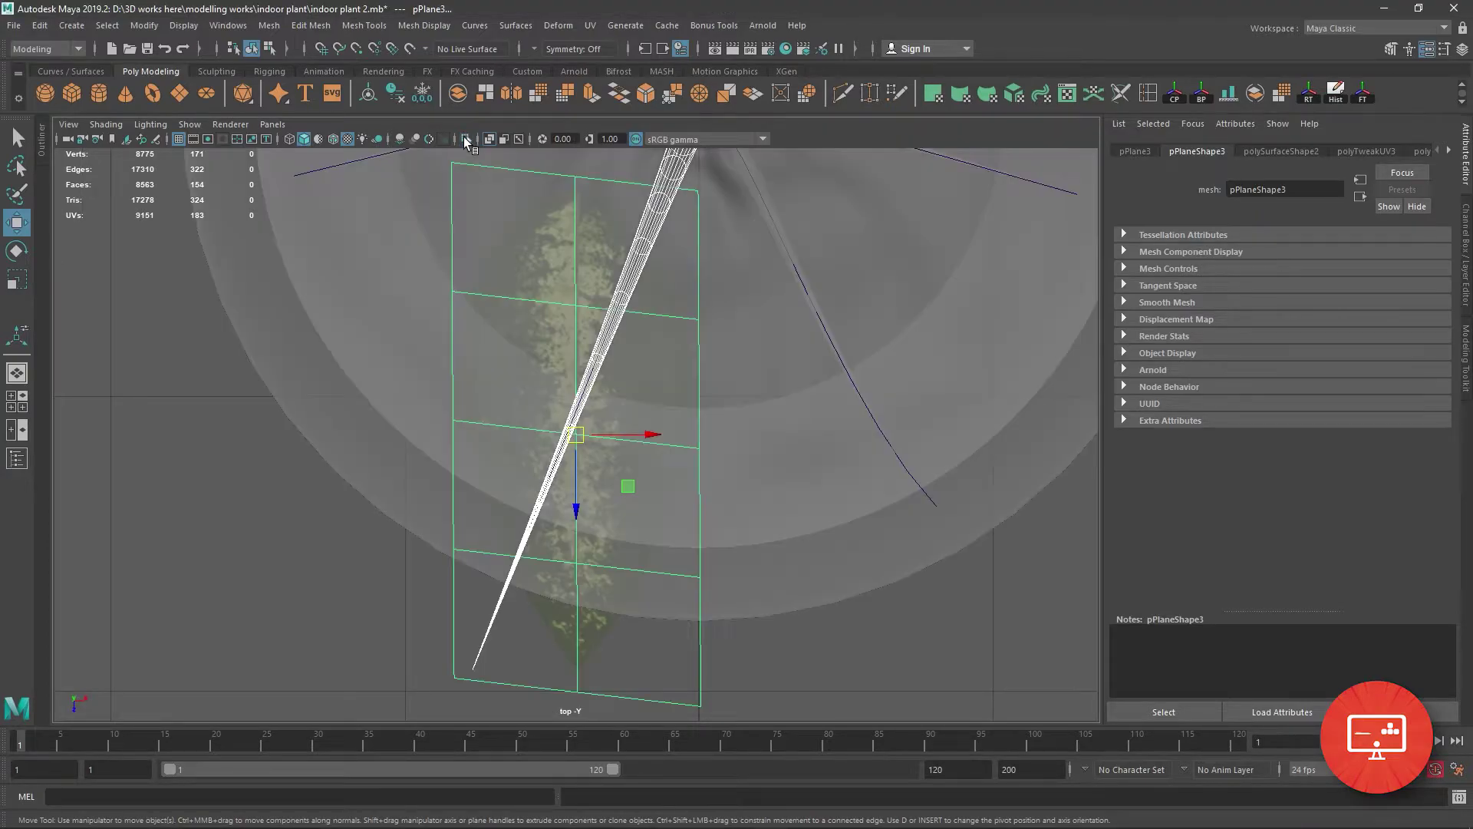
pyautogui.click(669, 416)
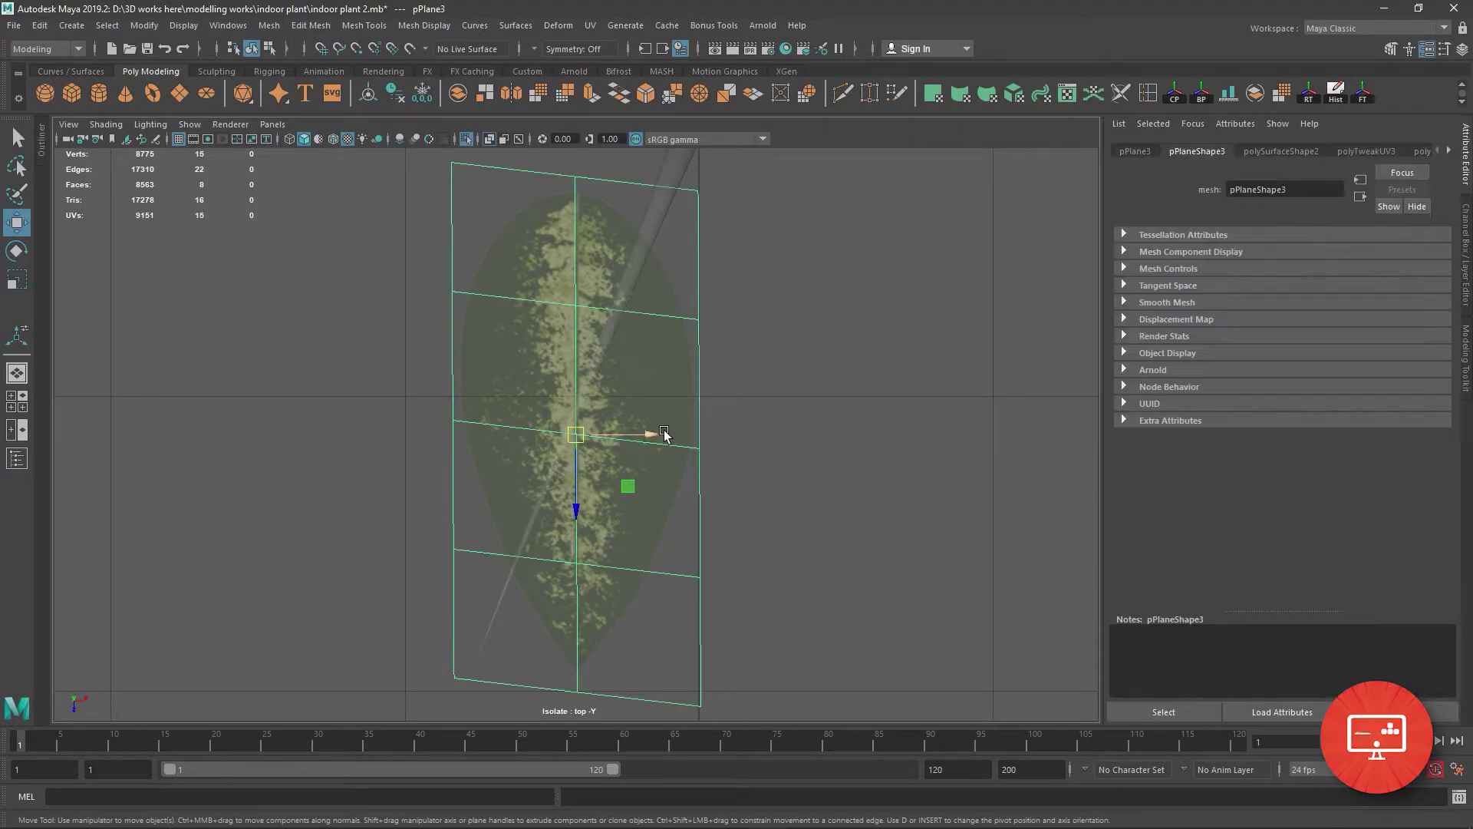
# Rotate the leaf about 30° clockwise, move it over the stem and enlarge it.
pyautogui.press('e')
pyautogui.moveTo(652, 431); pyautogui.dragTo(674, 463)
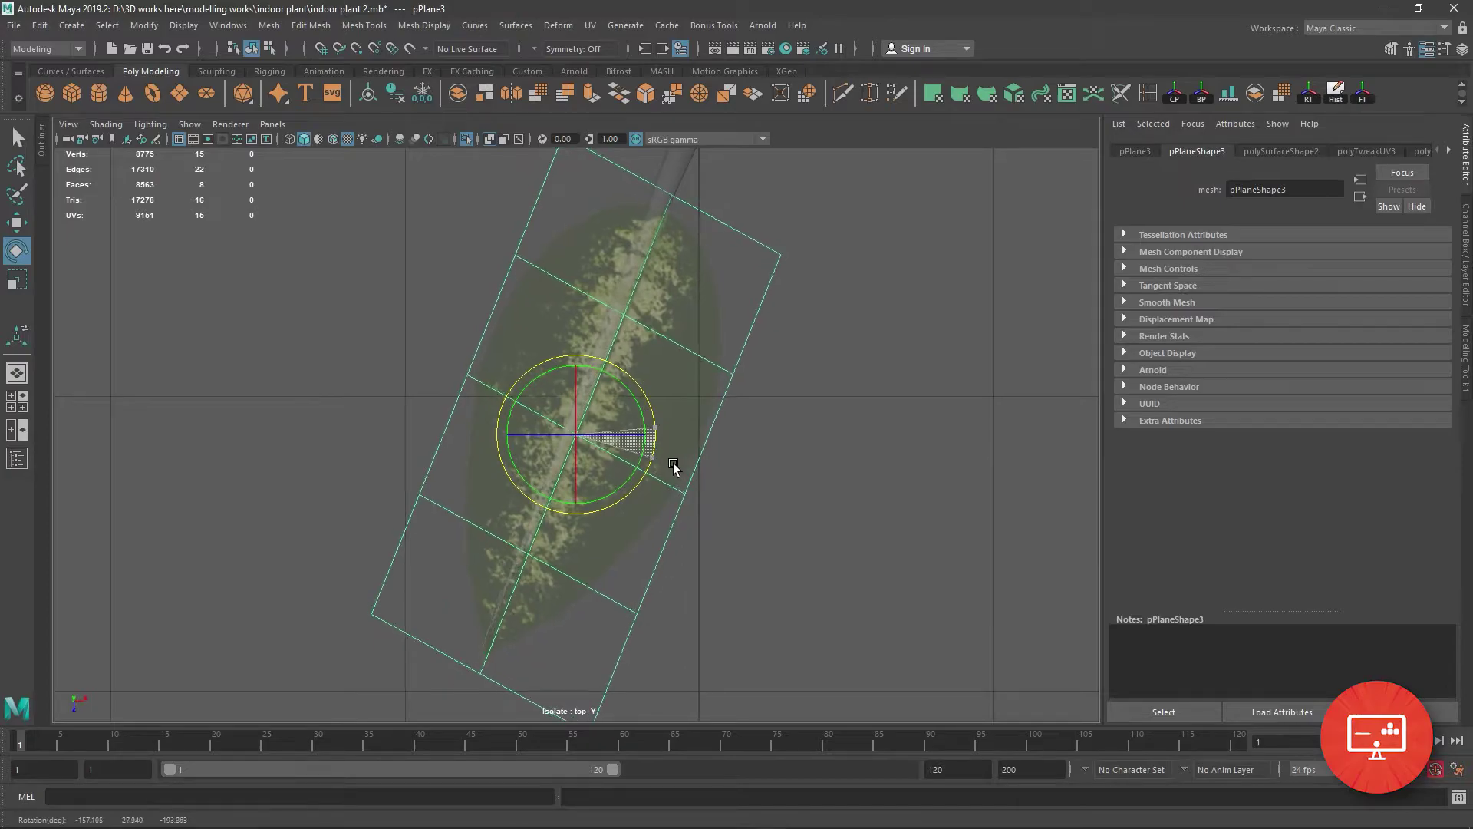
pyautogui.press('w')
pyautogui.moveTo(577, 438)
pyautogui.mouseDown()
pyautogui.moveTo(543, 492)
pyautogui.moveTo(628, 466)
pyautogui.mouseUp()
pyautogui.press('r')
pyautogui.press('w')
pyautogui.press('e')
pyautogui.press('w')
pyautogui.press('e')
pyautogui.press('w')
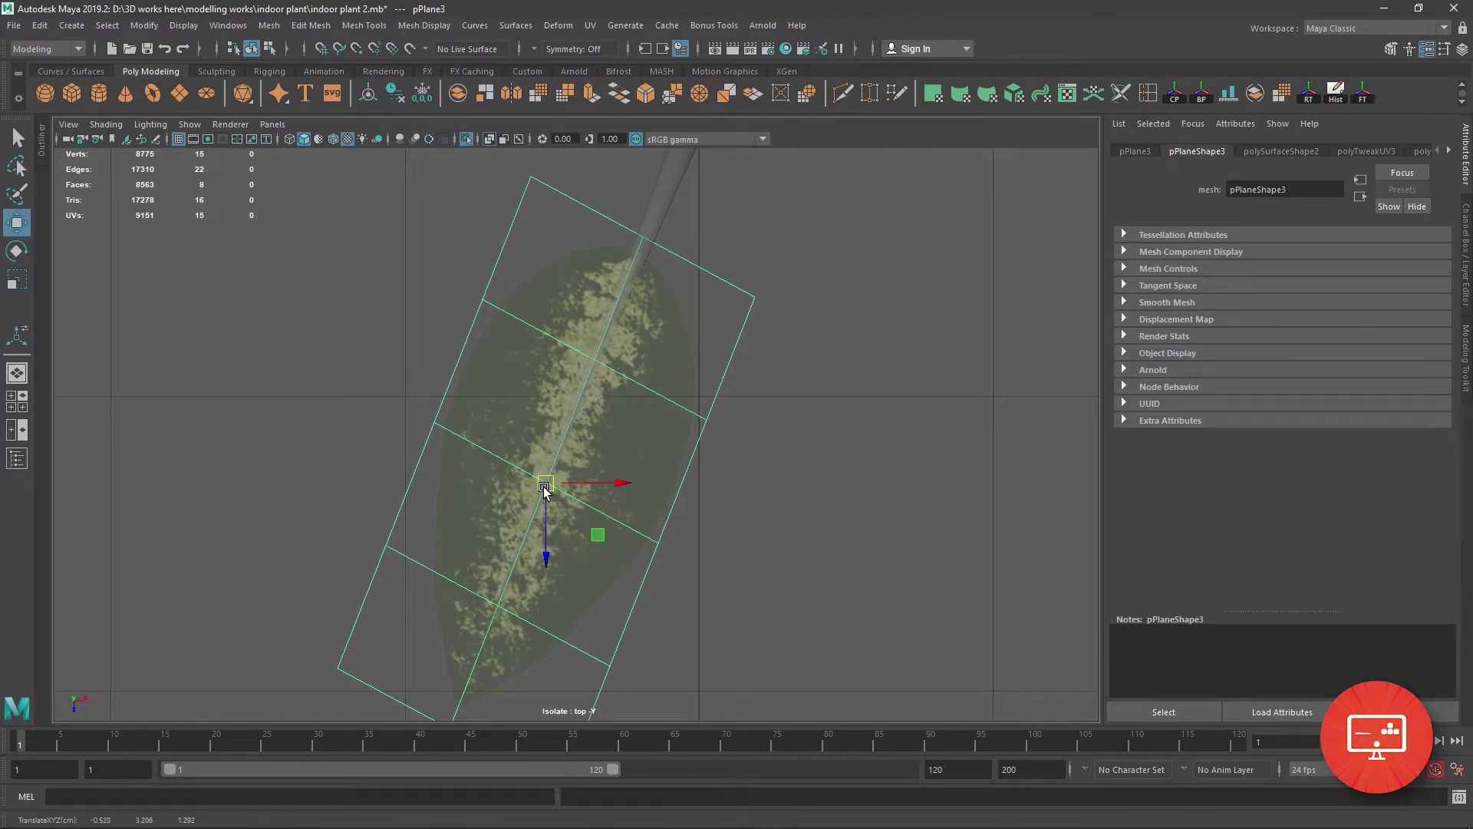
# Orbit the perspective view to inspect the leaf against the curved stem.
pyautogui.press('space')
pyautogui.keyDown('alt'); pyautogui.moveTo(713, 407); pyautogui.dragTo(623, 483); pyautogui.keyUp('alt')
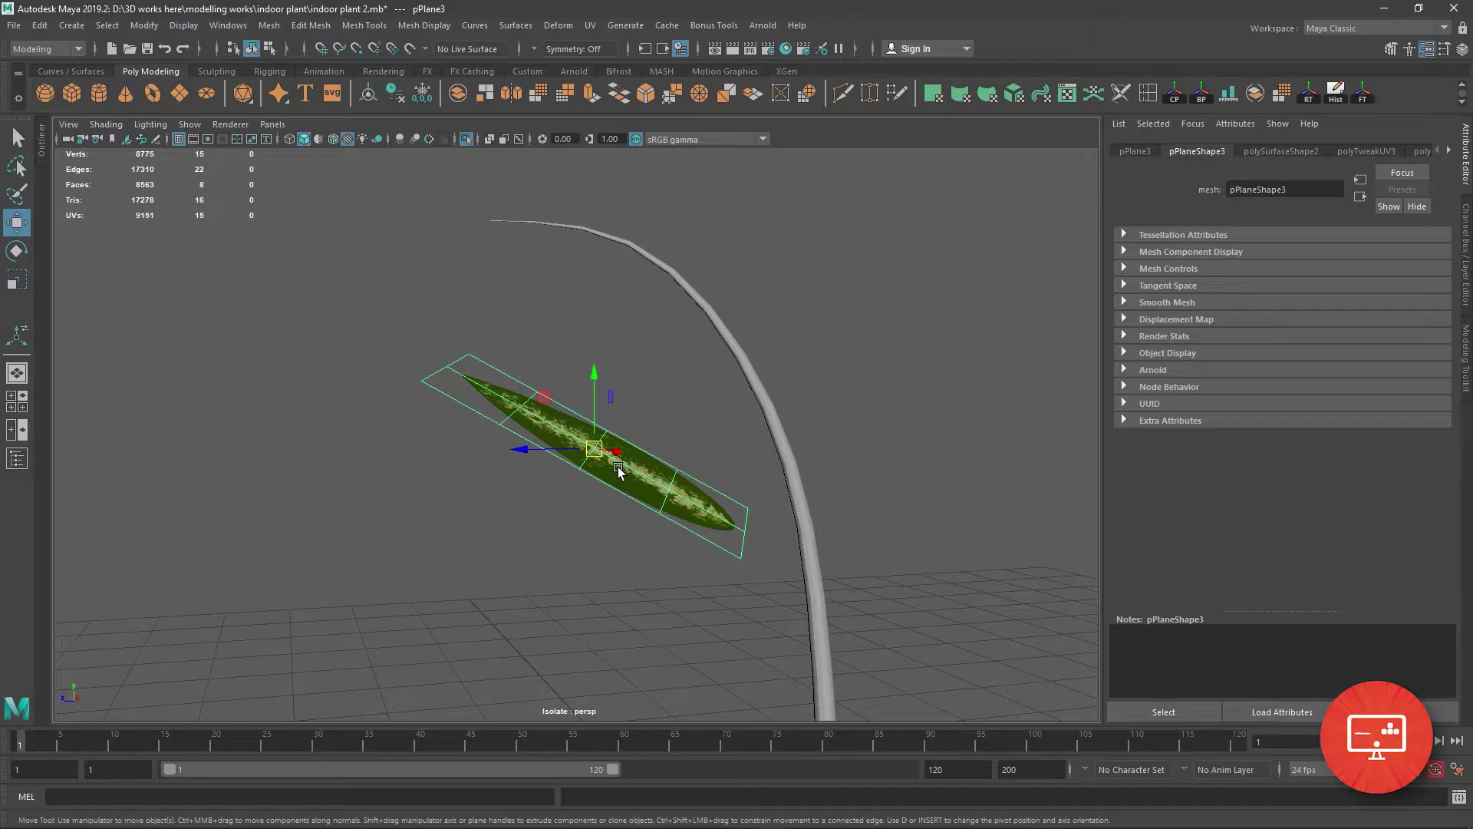
pyautogui.press('space')
pyautogui.press('space')
pyautogui.press('space')
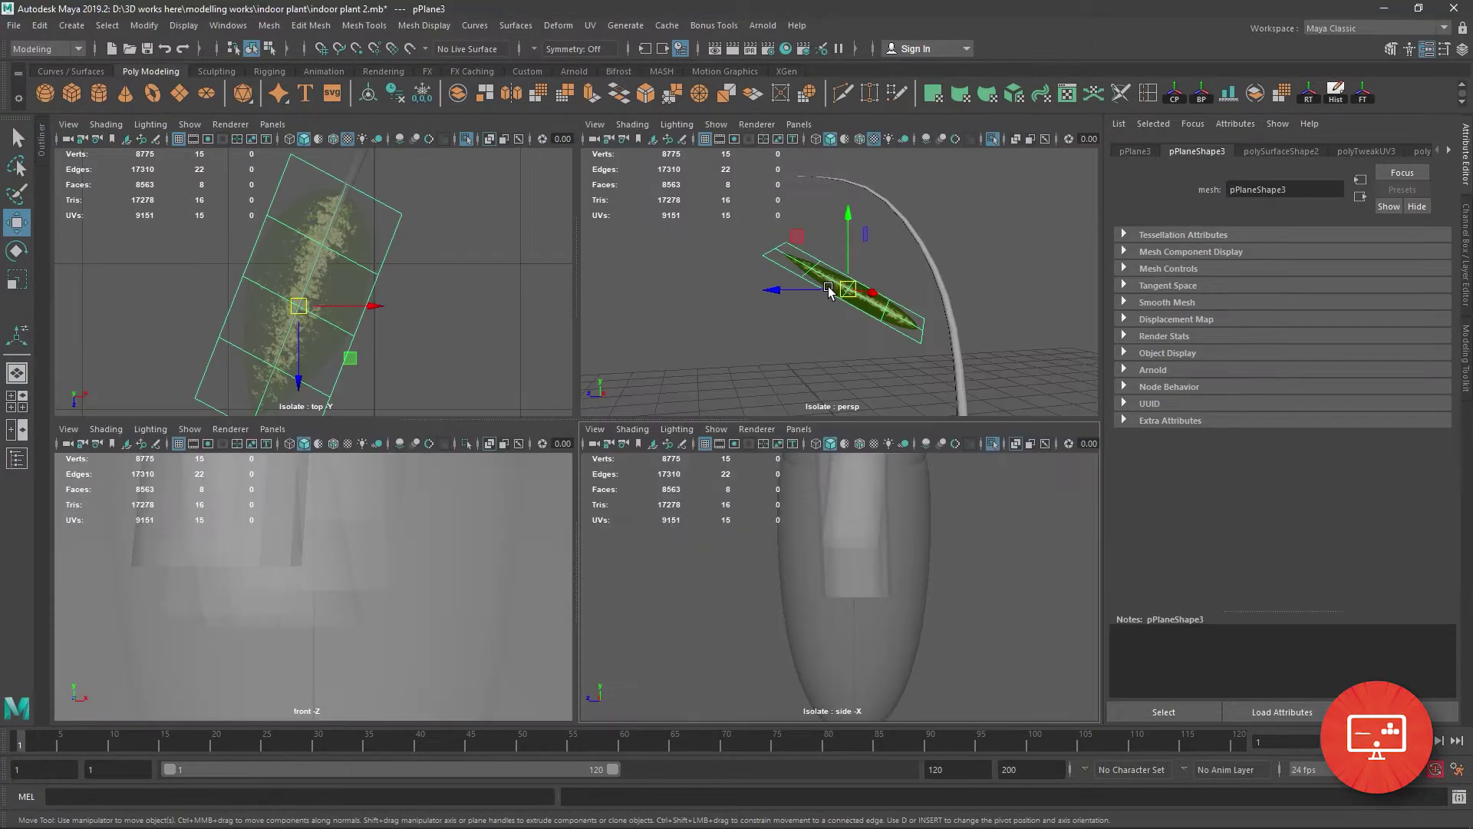
# Isolate the leaf and stem in side view and raise the leaf to the stem's tip.
pyautogui.keyDown('shift'); pyautogui.click(930, 207); pyautogui.keyUp('shift')
pyautogui.press('space')
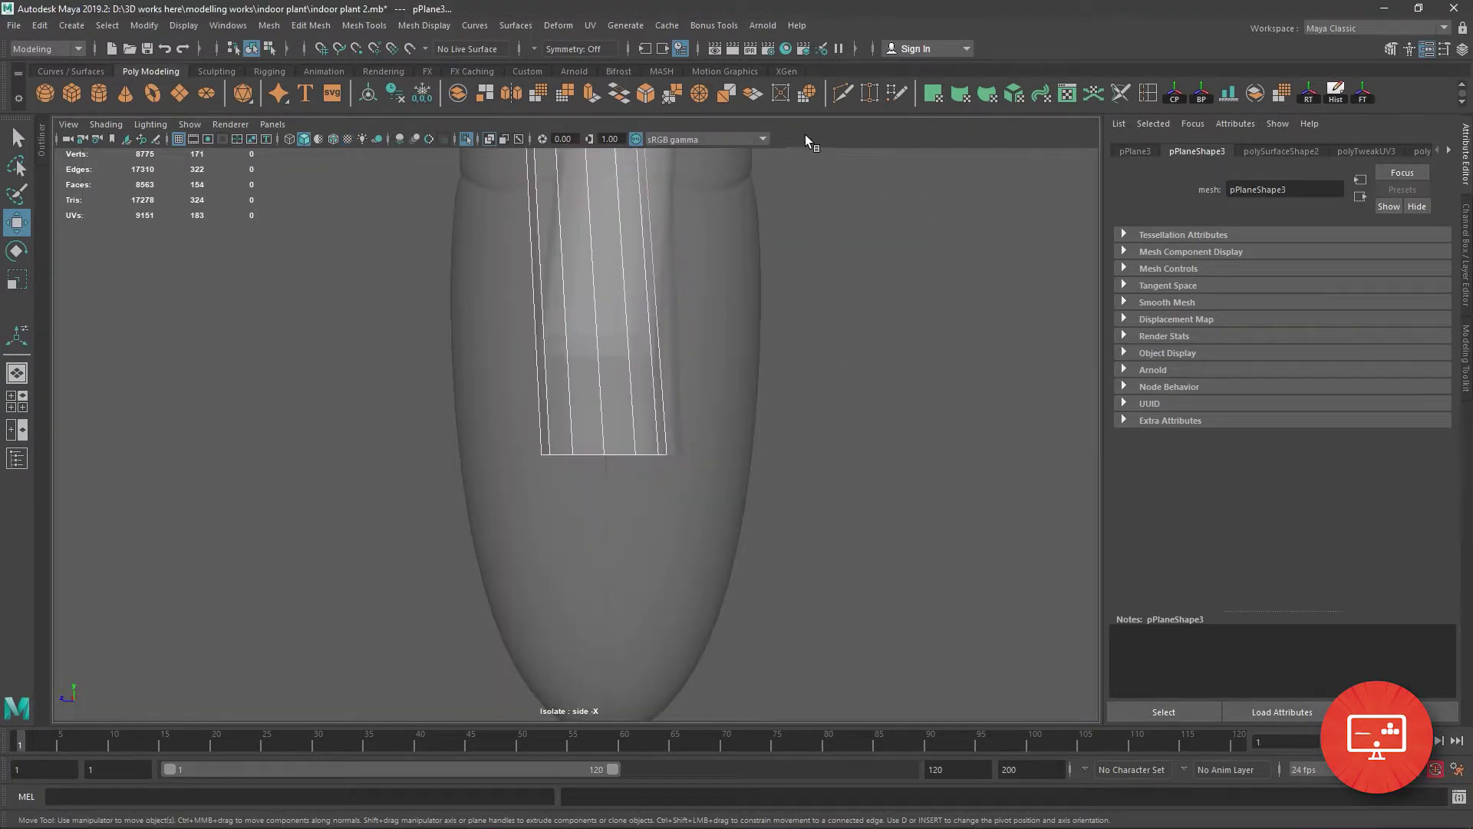
pyautogui.click(467, 142)
pyautogui.press('f')
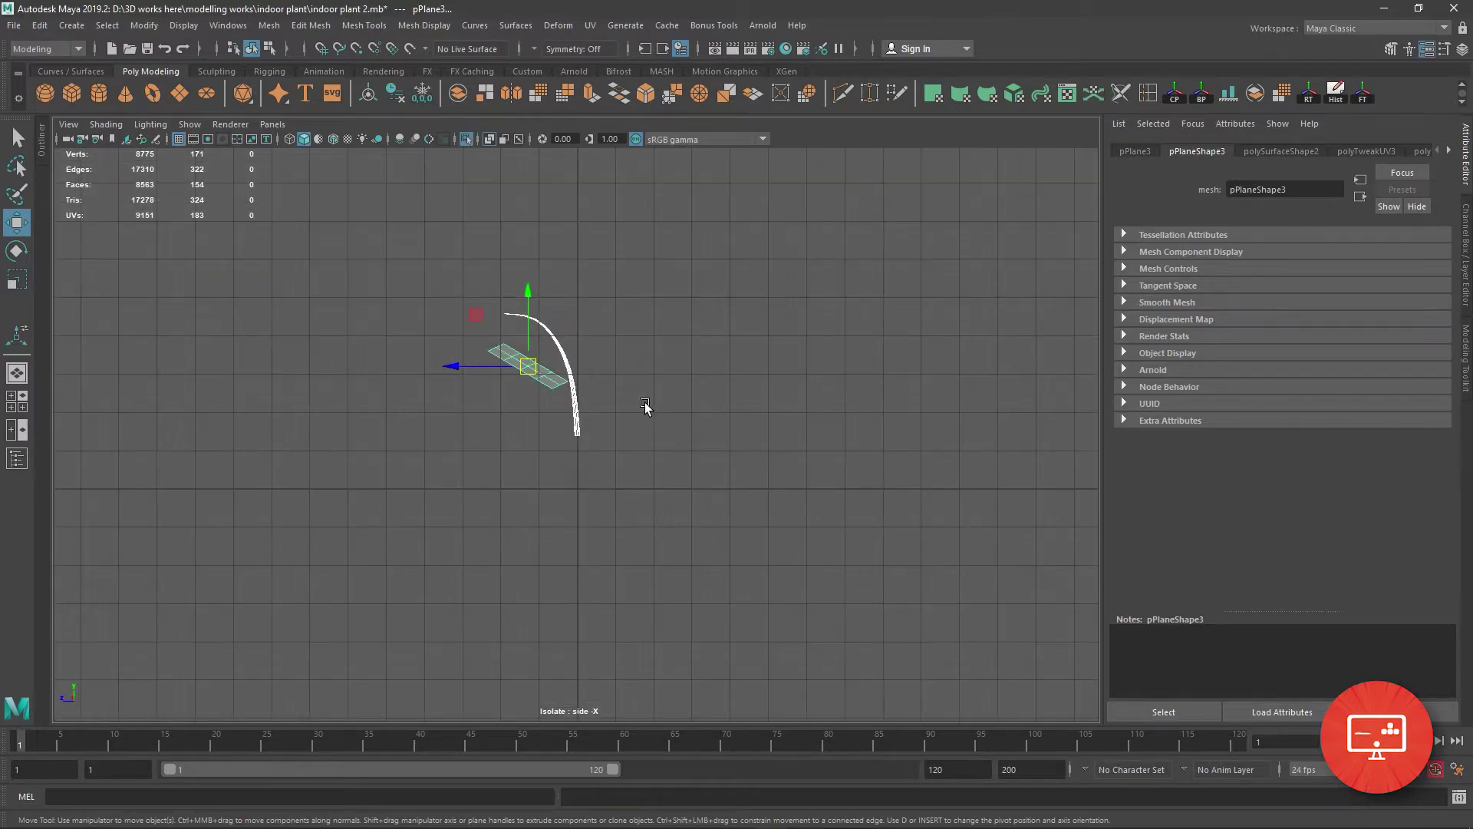
pyautogui.keyDown('alt'); pyautogui.moveTo(634, 422); pyautogui.dragTo(683, 537, button='right'); pyautogui.keyUp('alt')
pyautogui.keyDown('alt'); pyautogui.moveTo(675, 629); pyautogui.dragTo(687, 657); pyautogui.keyUp('alt')
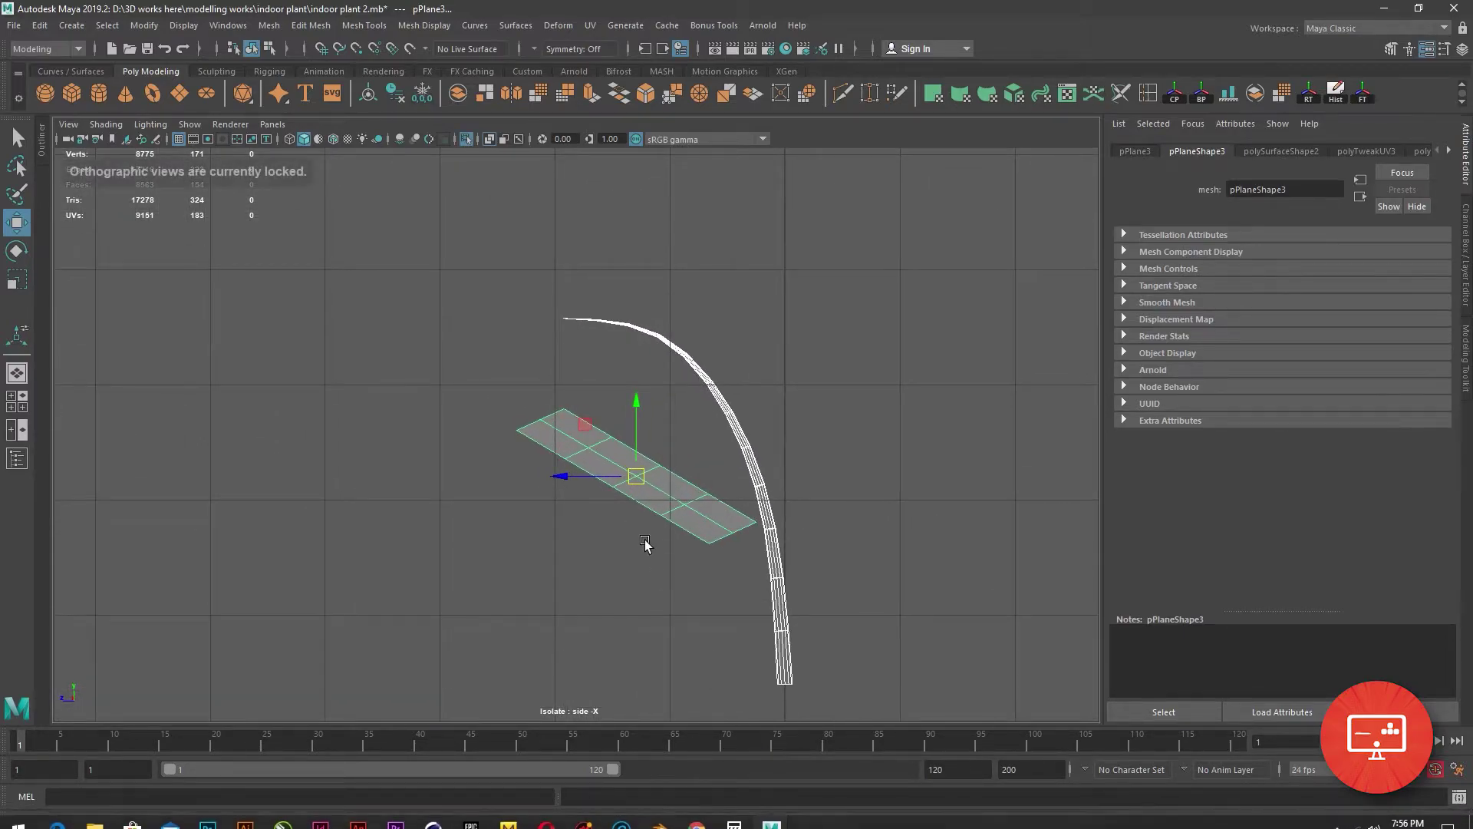
pyautogui.keyDown('alt'); pyautogui.moveTo(645, 542); pyautogui.dragTo(833, 720, button='right'); pyautogui.keyUp('alt')
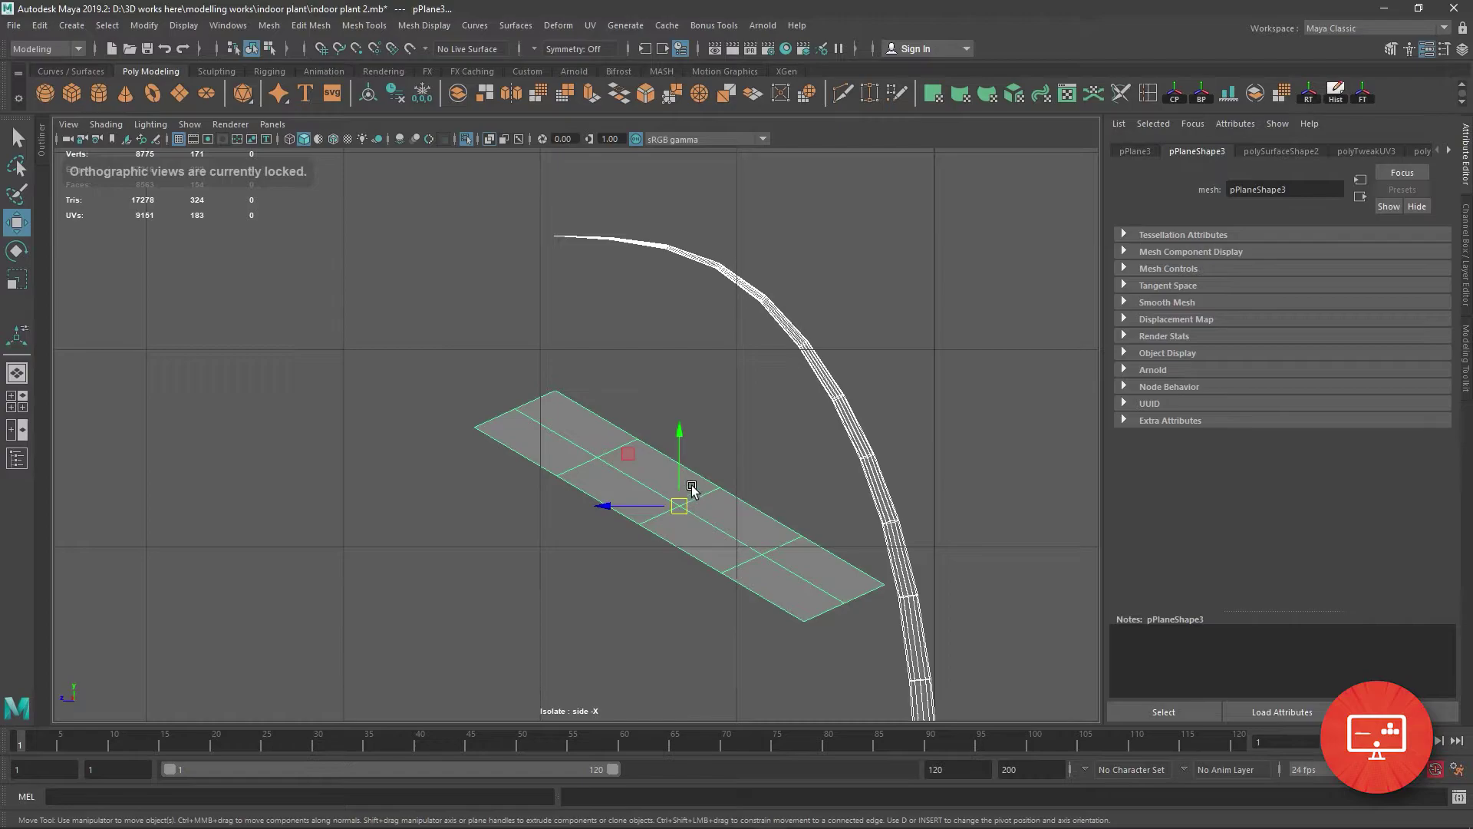
pyautogui.moveTo(691, 488); pyautogui.dragTo(715, 242)
pyautogui.hotkey('ctrl', 'z')
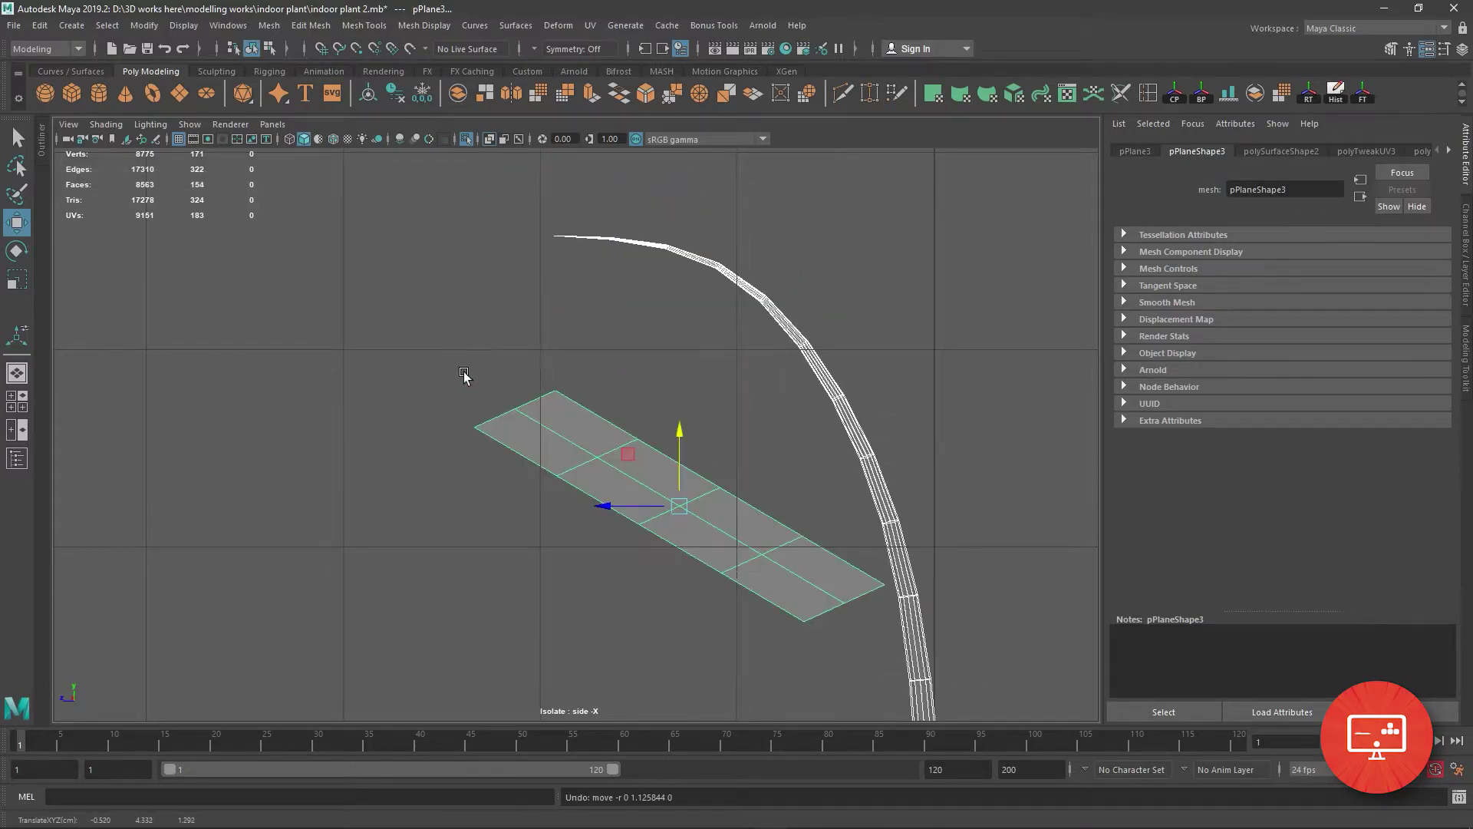
pyautogui.moveTo(427, 335); pyautogui.dragTo(590, 512)
pyautogui.moveTo(680, 433); pyautogui.dragTo(692, 162)
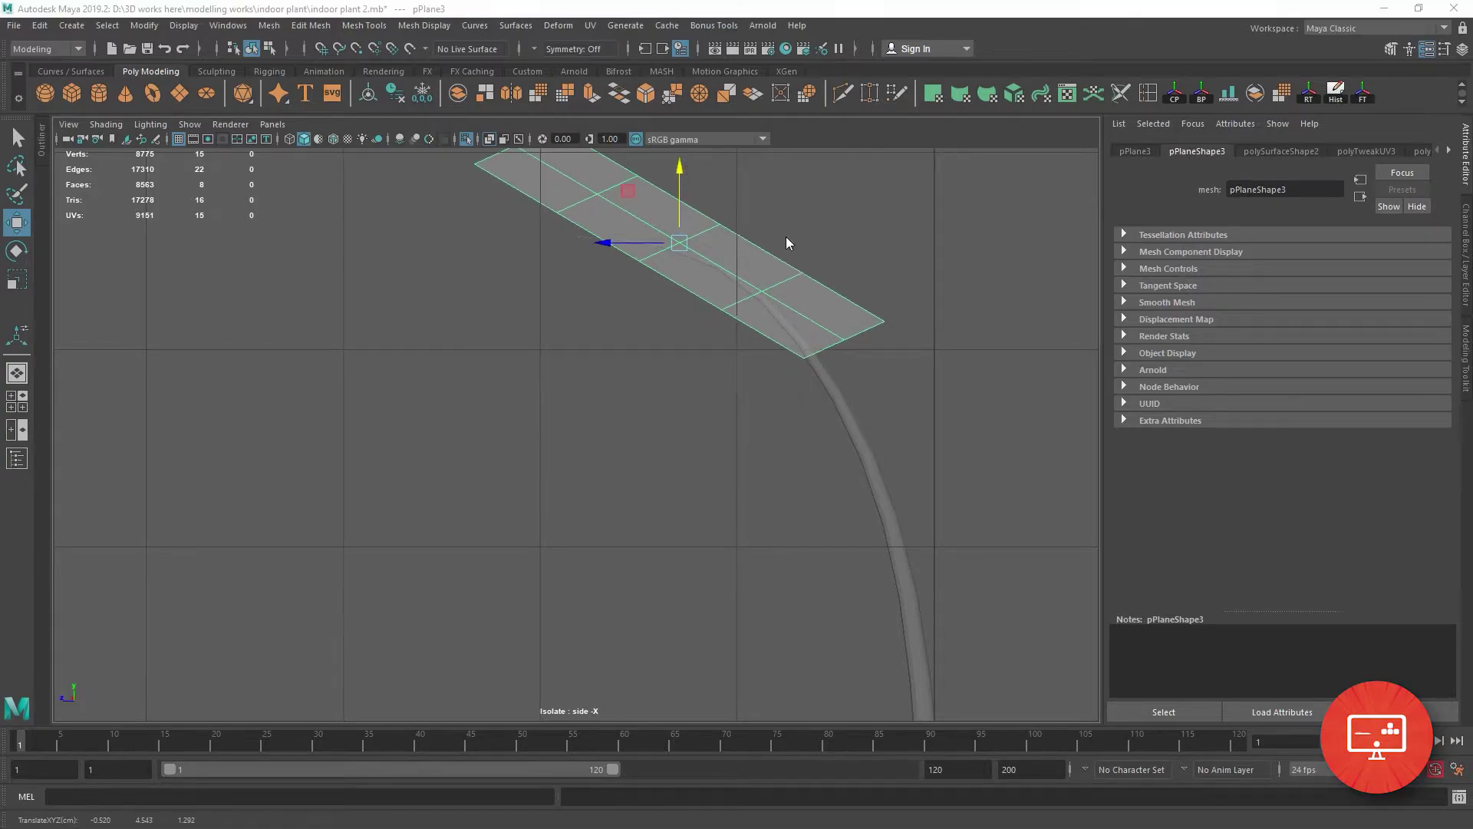
# Orbit around the leaf and check its vertices in perspective and side views.
pyautogui.press('space')
pyautogui.press('space')
pyautogui.moveTo(786, 236)
pyautogui.keyDown('alt'); pyautogui.mouseDown()
pyautogui.moveTo(890, 399)
pyautogui.moveTo(948, 393)
pyautogui.moveTo(630, 463)
pyautogui.moveTo(688, 514)
pyautogui.mouseUp(); pyautogui.keyUp('alt')
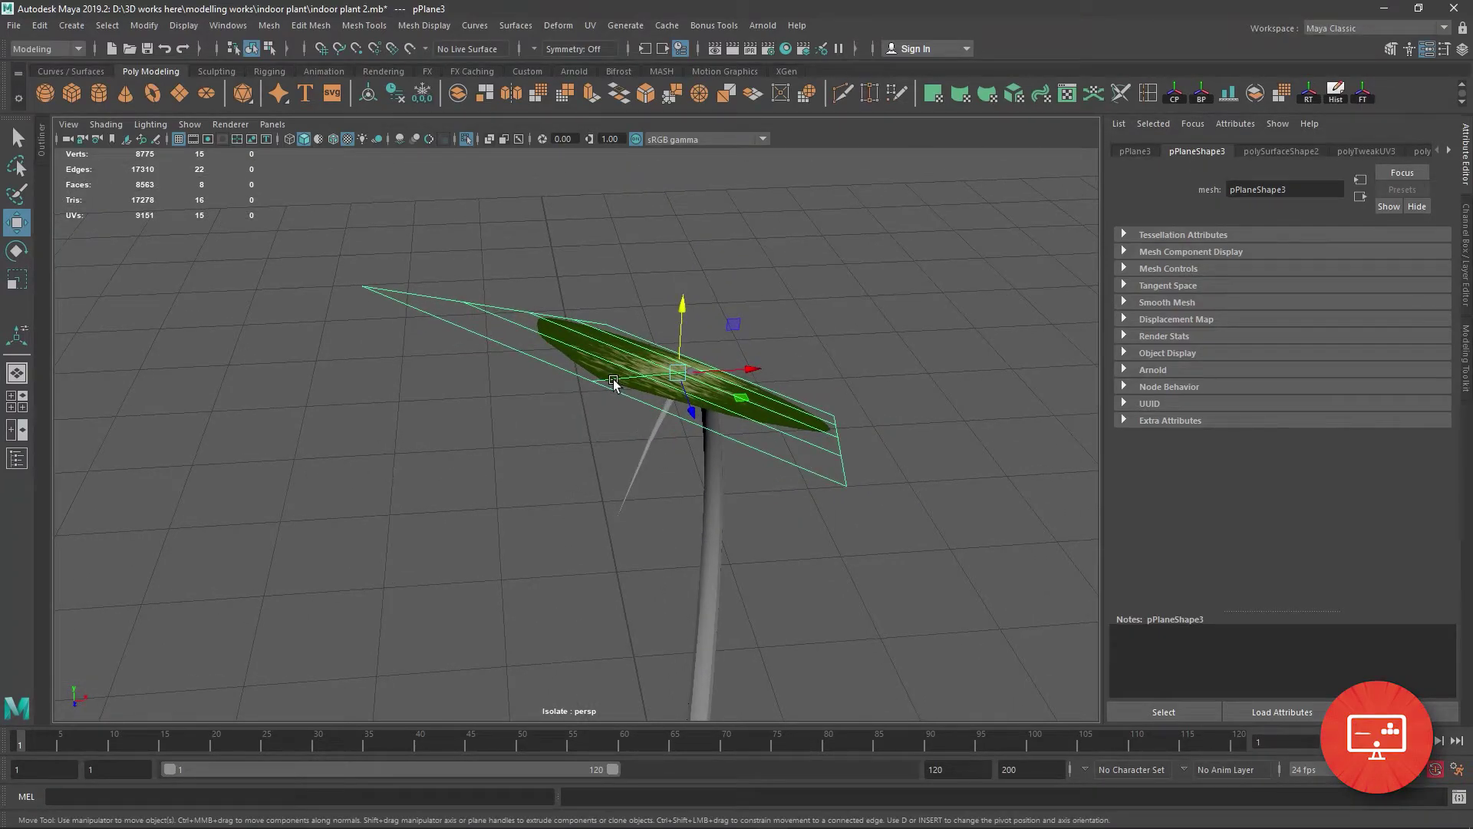
pyautogui.moveTo(614, 384); pyautogui.dragTo(527, 382, button='right')
pyautogui.click(587, 414)
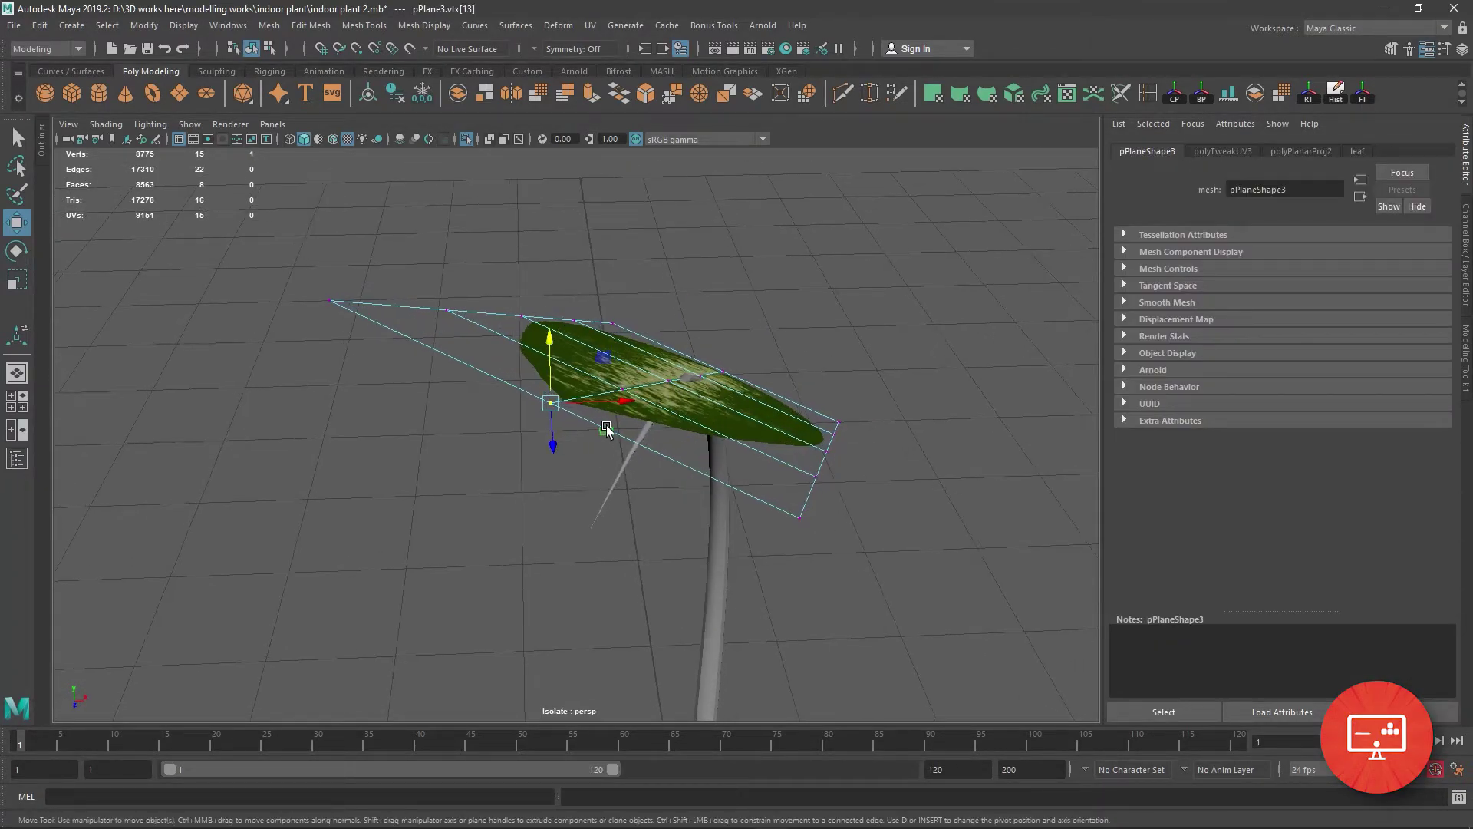
pyautogui.moveTo(537, 307)
pyautogui.keyDown('alt'); pyautogui.mouseDown()
pyautogui.moveTo(425, 269)
pyautogui.moveTo(402, 278)
pyautogui.mouseUp(); pyautogui.keyUp('alt')
pyautogui.press('space')
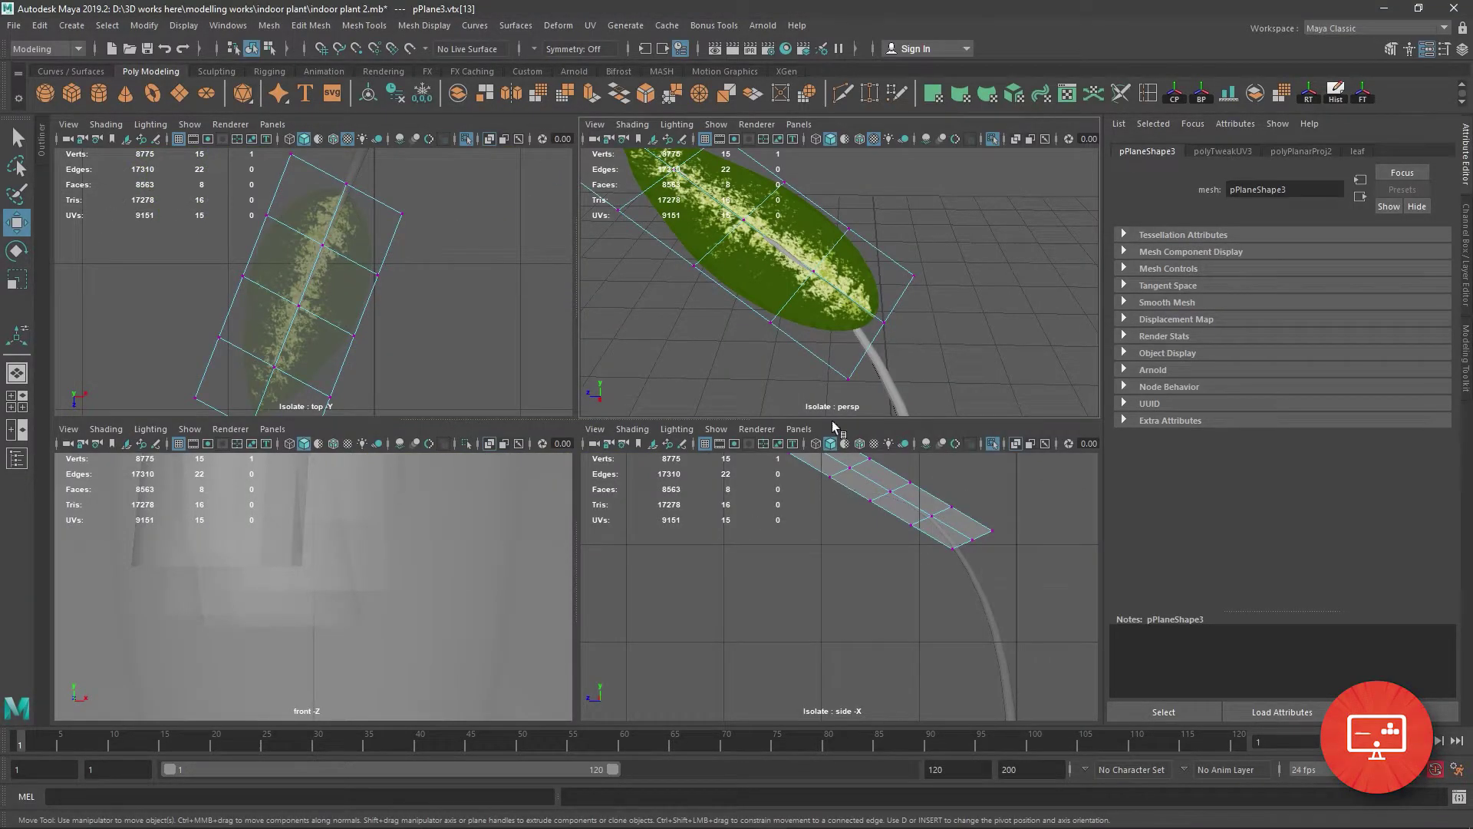
pyautogui.press('space')
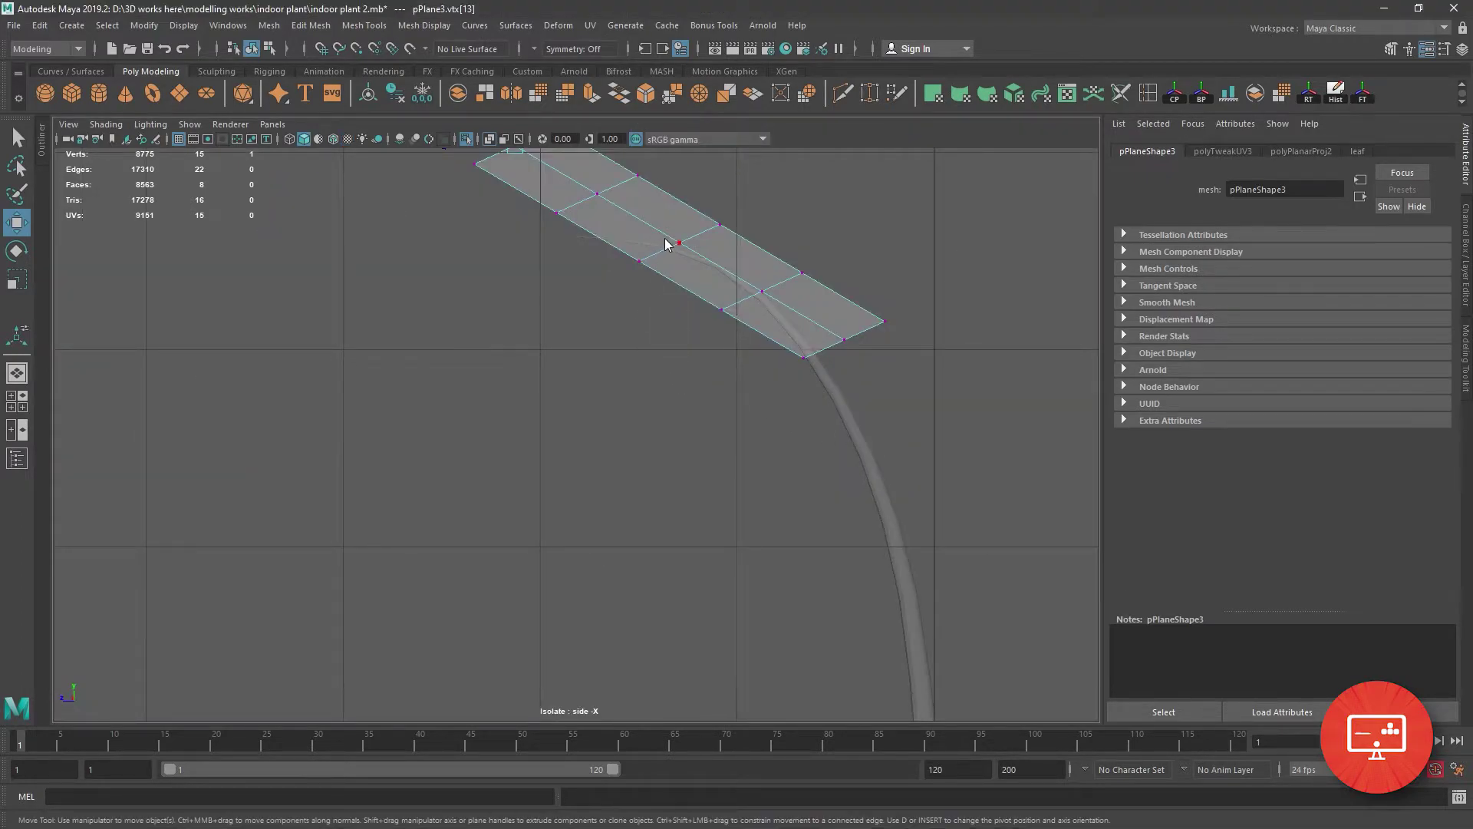
pyautogui.moveTo(666, 244); pyautogui.dragTo(716, 221, button='right')
pyautogui.keyDown('alt'); pyautogui.moveTo(786, 224); pyautogui.dragTo(763, 333, button='middle'); pyautogui.keyUp('alt')
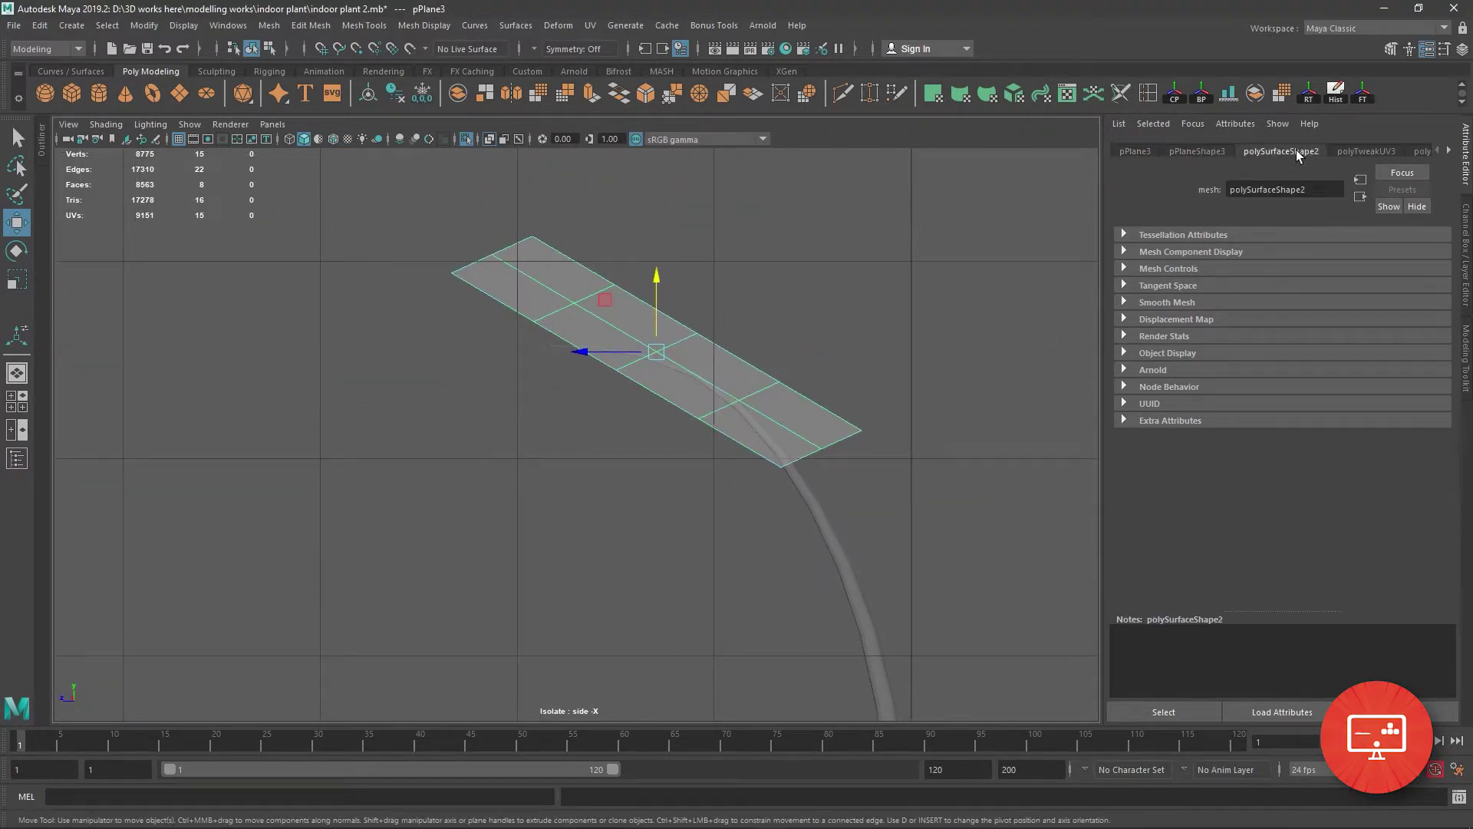
# Set the leaf's Y rotation to 0 and Z rotation to -180.
pyautogui.click(1139, 150)
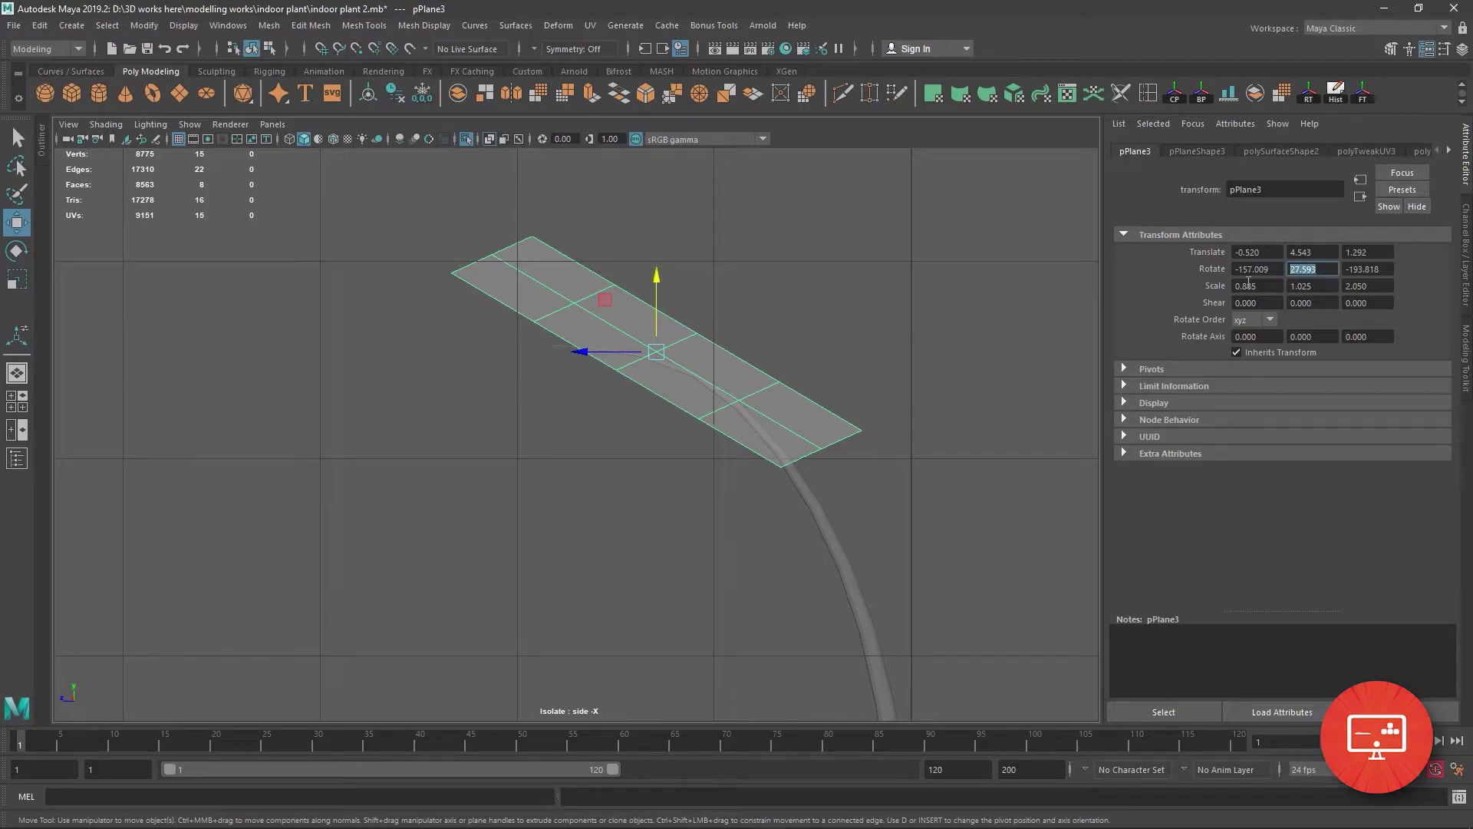
pyautogui.press('Tab')
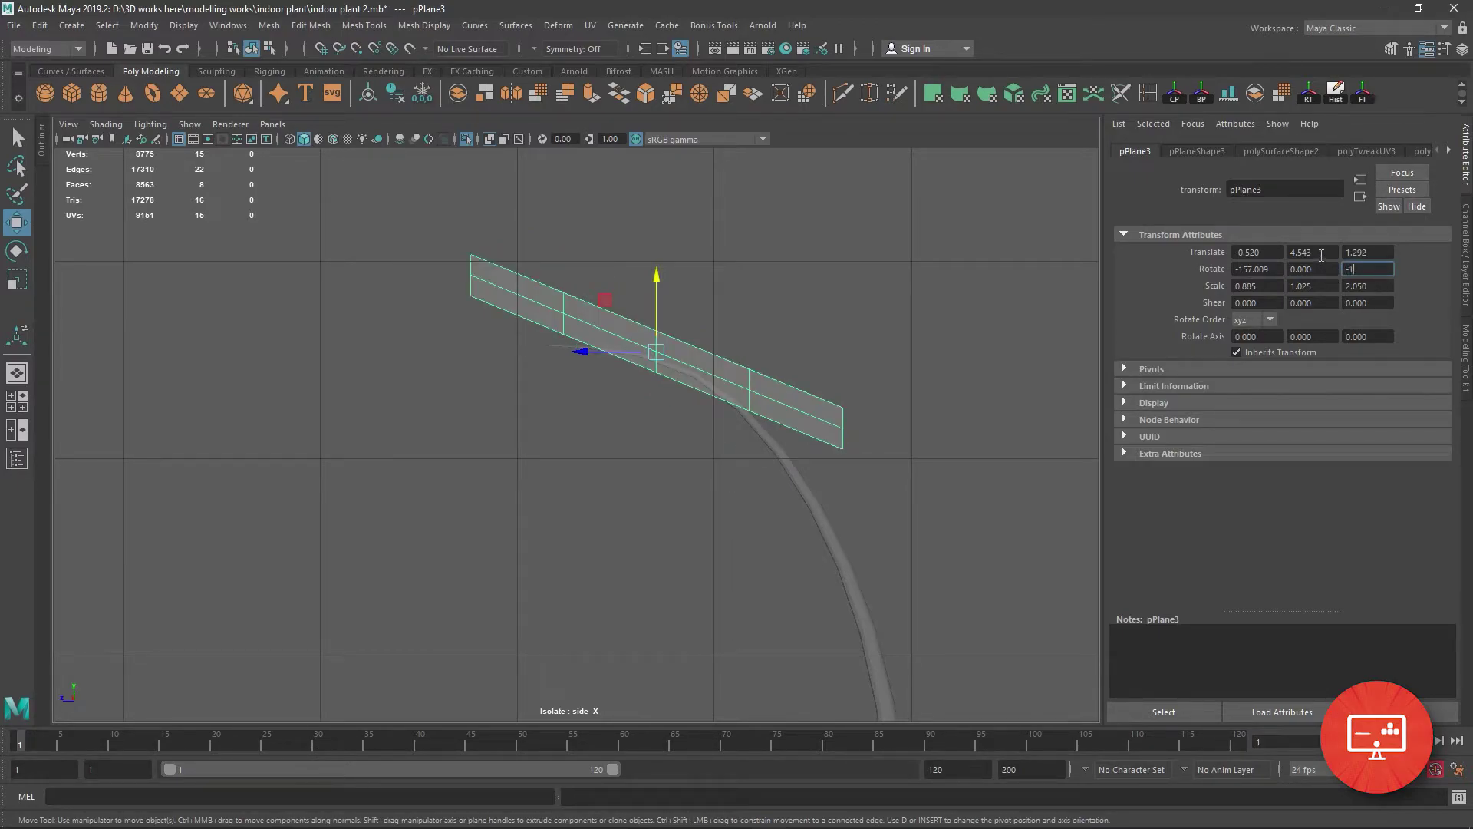
pyautogui.moveTo(1270, 270); pyautogui.dragTo(1242, 274)
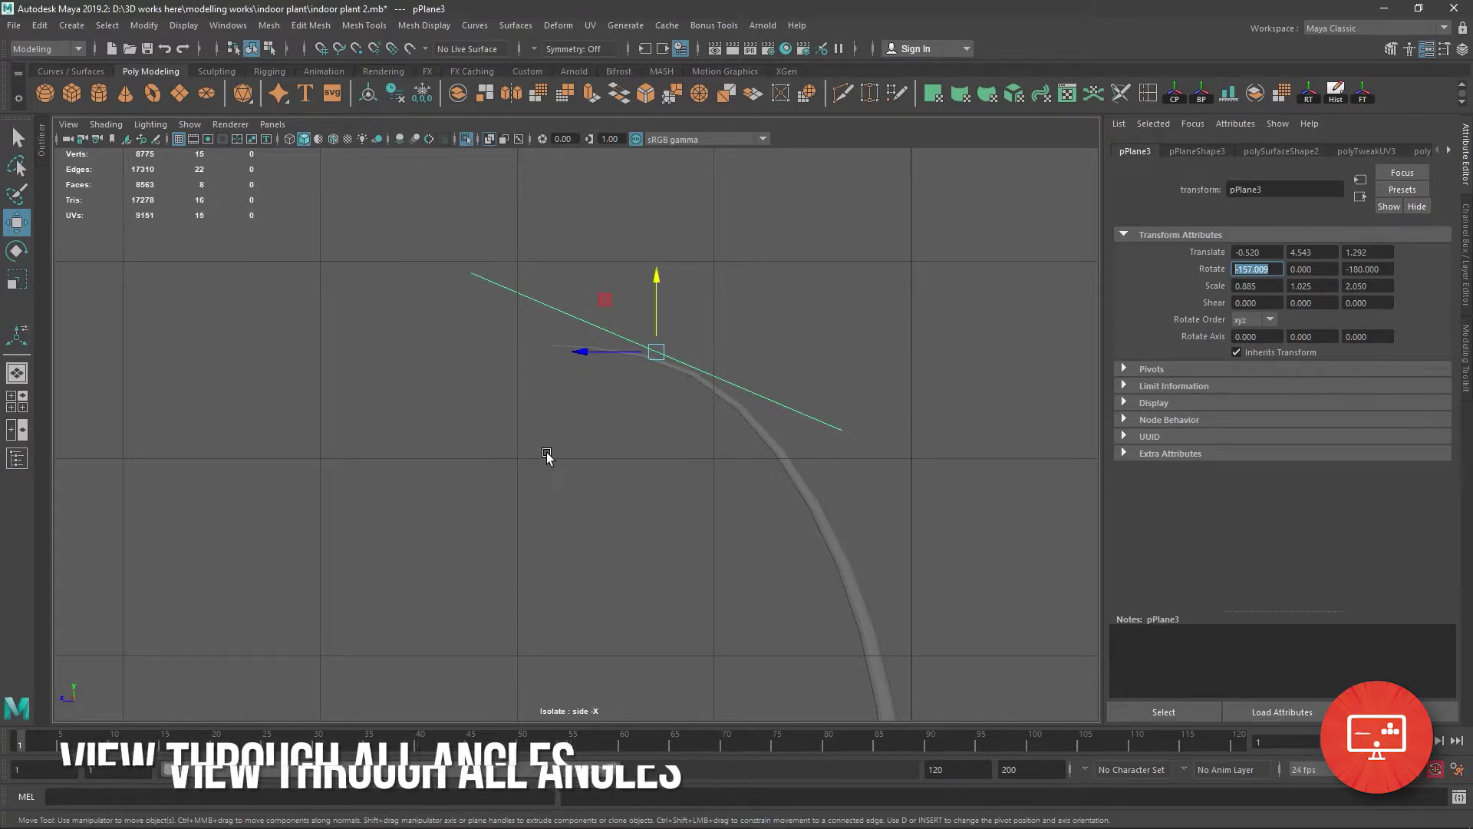
pyautogui.click(533, 294)
# Lower the leaf's left and middle vertex rows to follow the stem.
pyautogui.scroll(2, 607, 522)
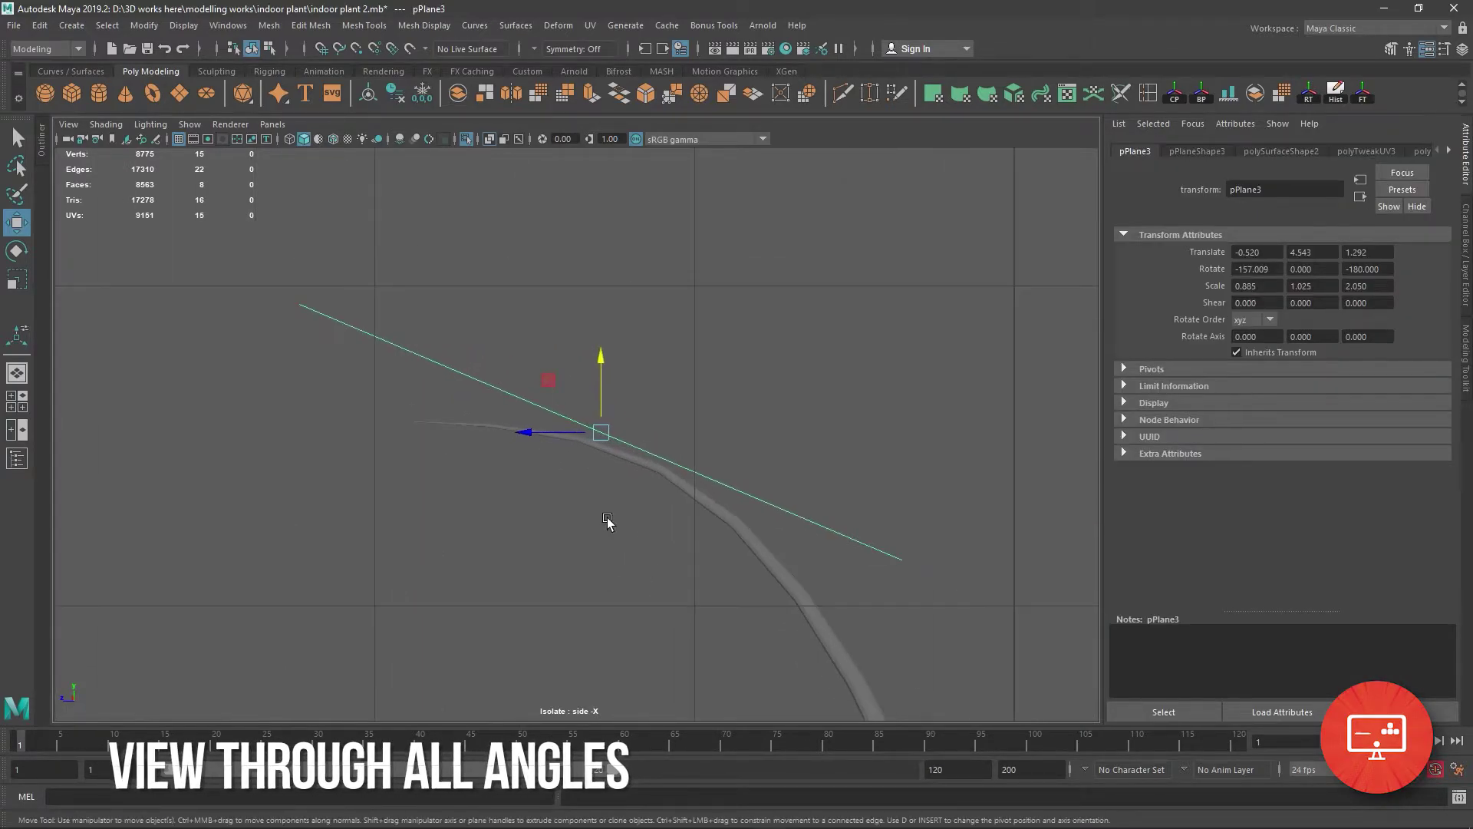
pyautogui.press('F9')
pyautogui.moveTo(219, 214); pyautogui.dragTo(476, 405)
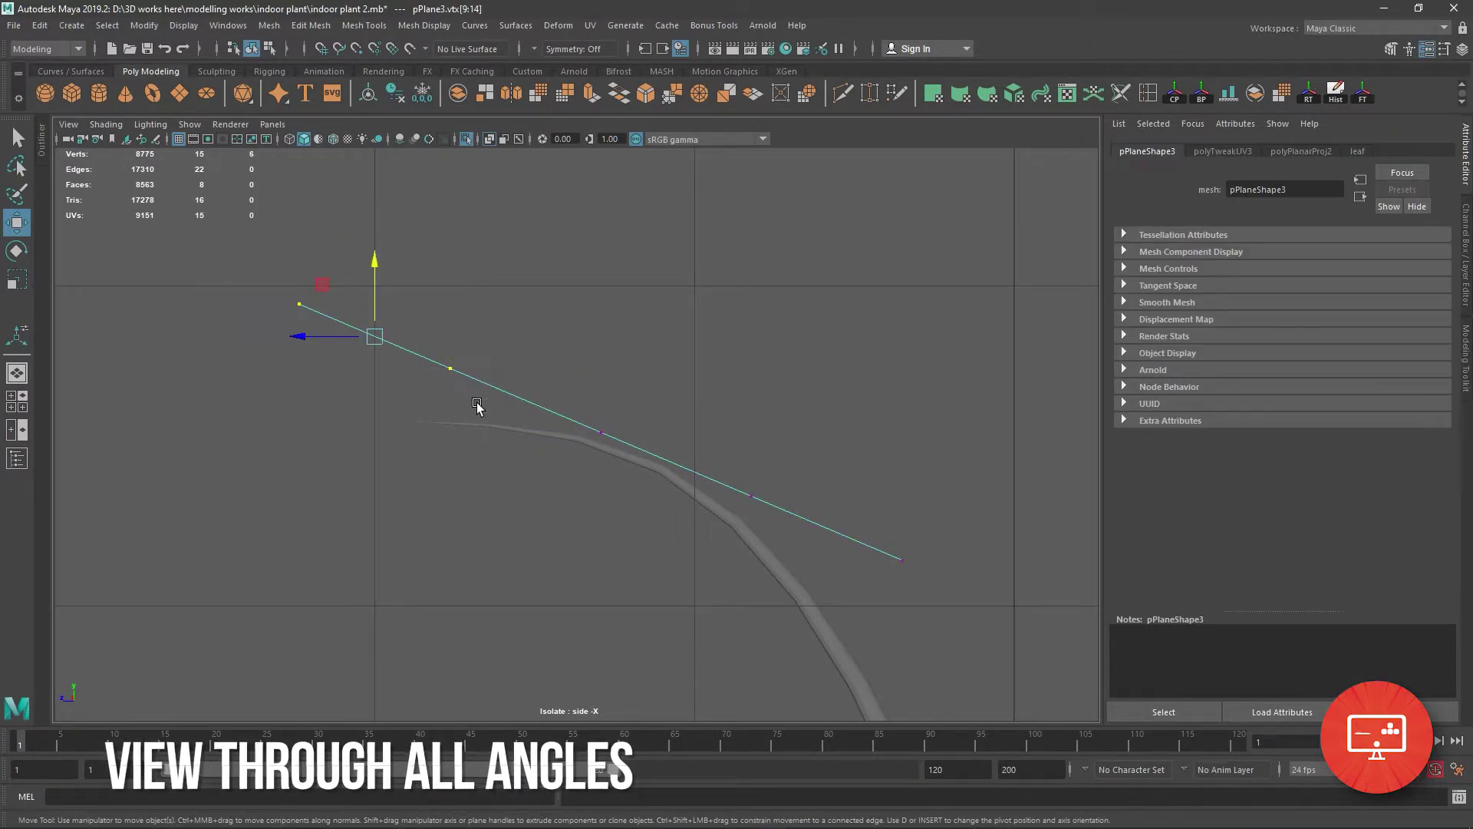
pyautogui.moveTo(376, 272); pyautogui.dragTo(376, 326)
pyautogui.moveTo(422, 421)
pyautogui.mouseDown()
pyautogui.moveTo(231, 263)
pyautogui.moveTo(302, 340)
pyautogui.mouseUp()
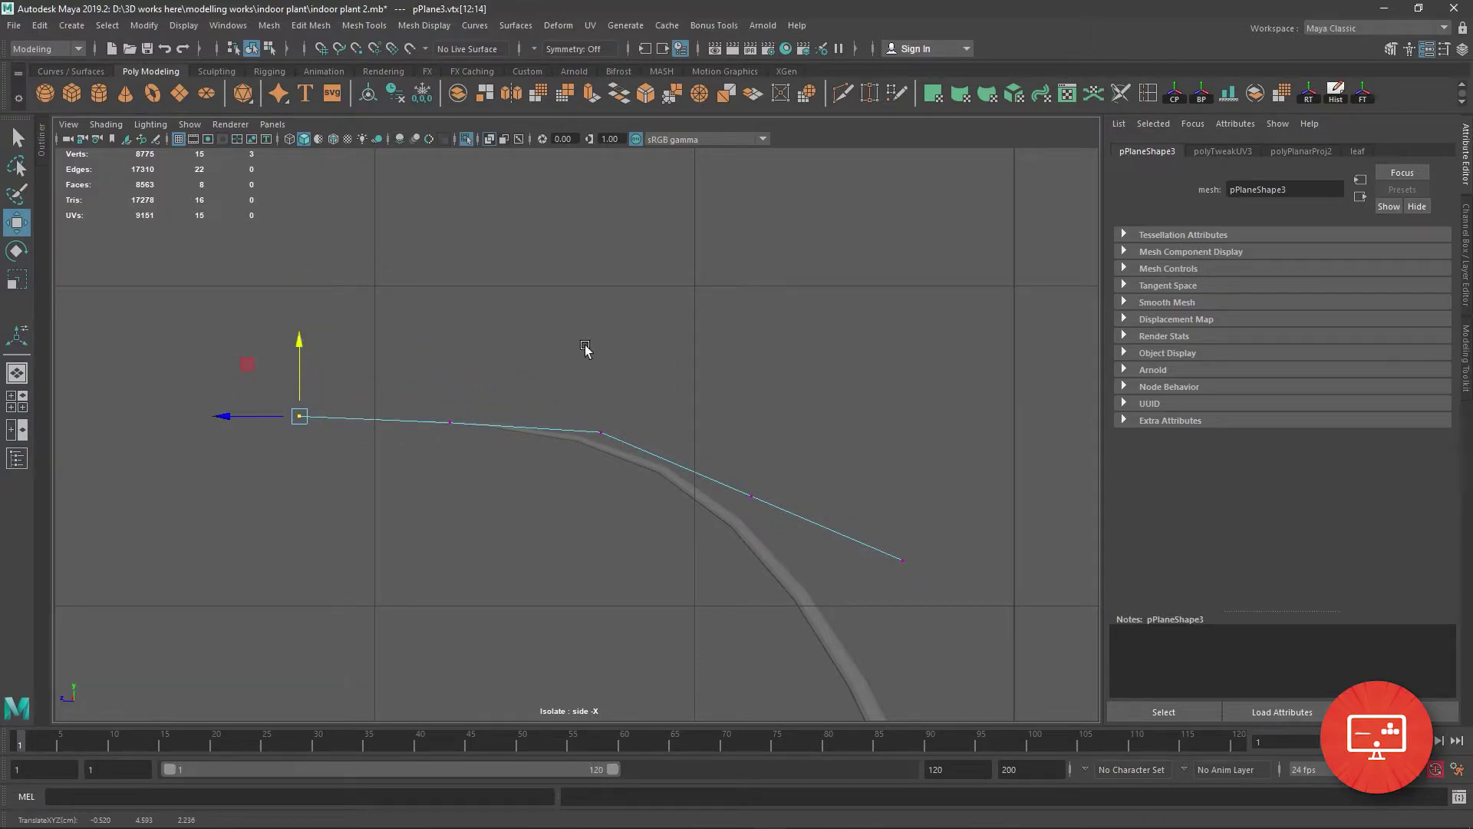
pyautogui.moveTo(586, 350); pyautogui.dragTo(636, 476)
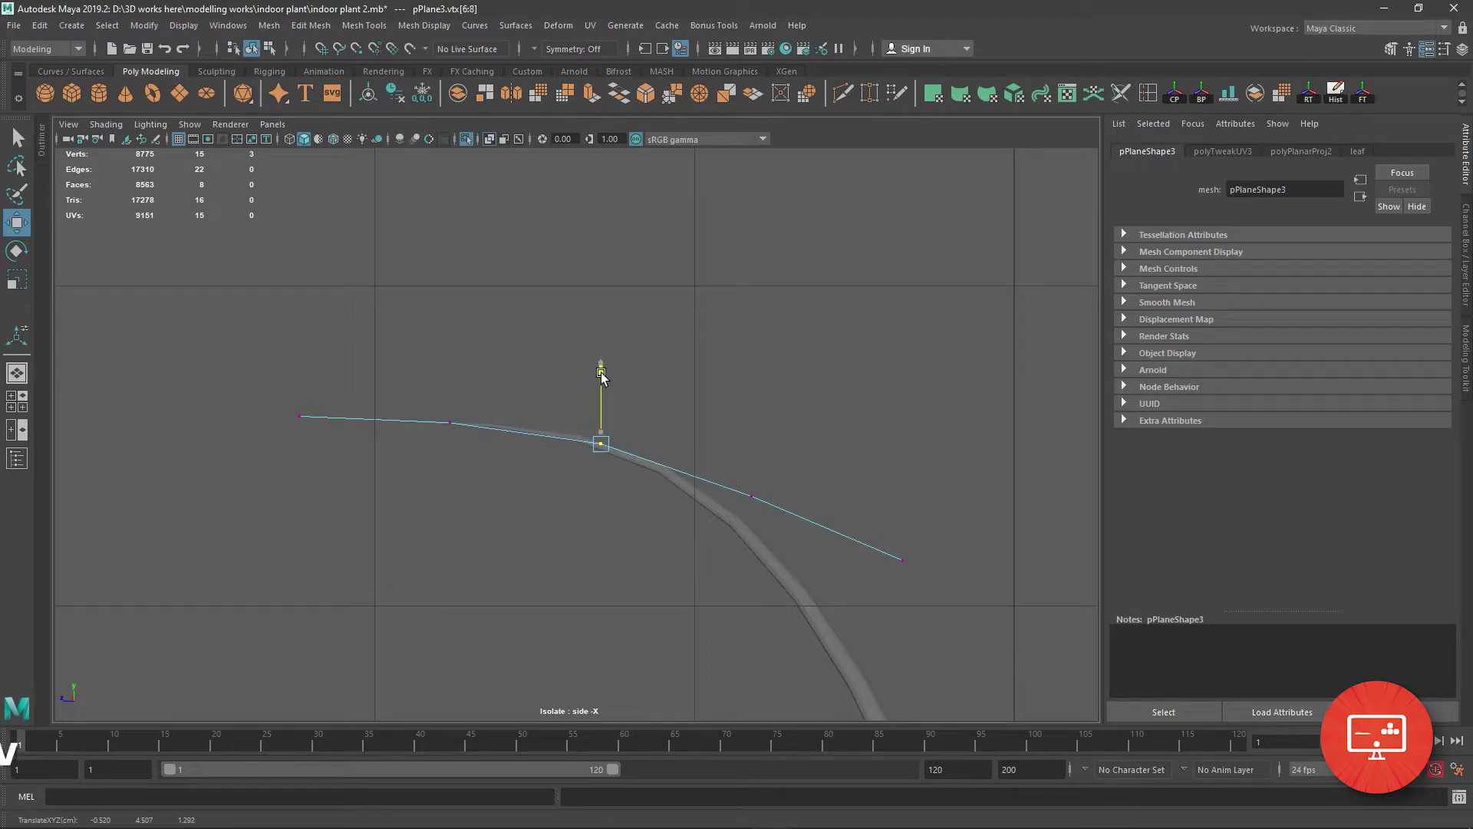
pyautogui.moveTo(710, 421); pyautogui.dragTo(779, 550)
pyautogui.moveTo(752, 421); pyautogui.dragTo(749, 452)
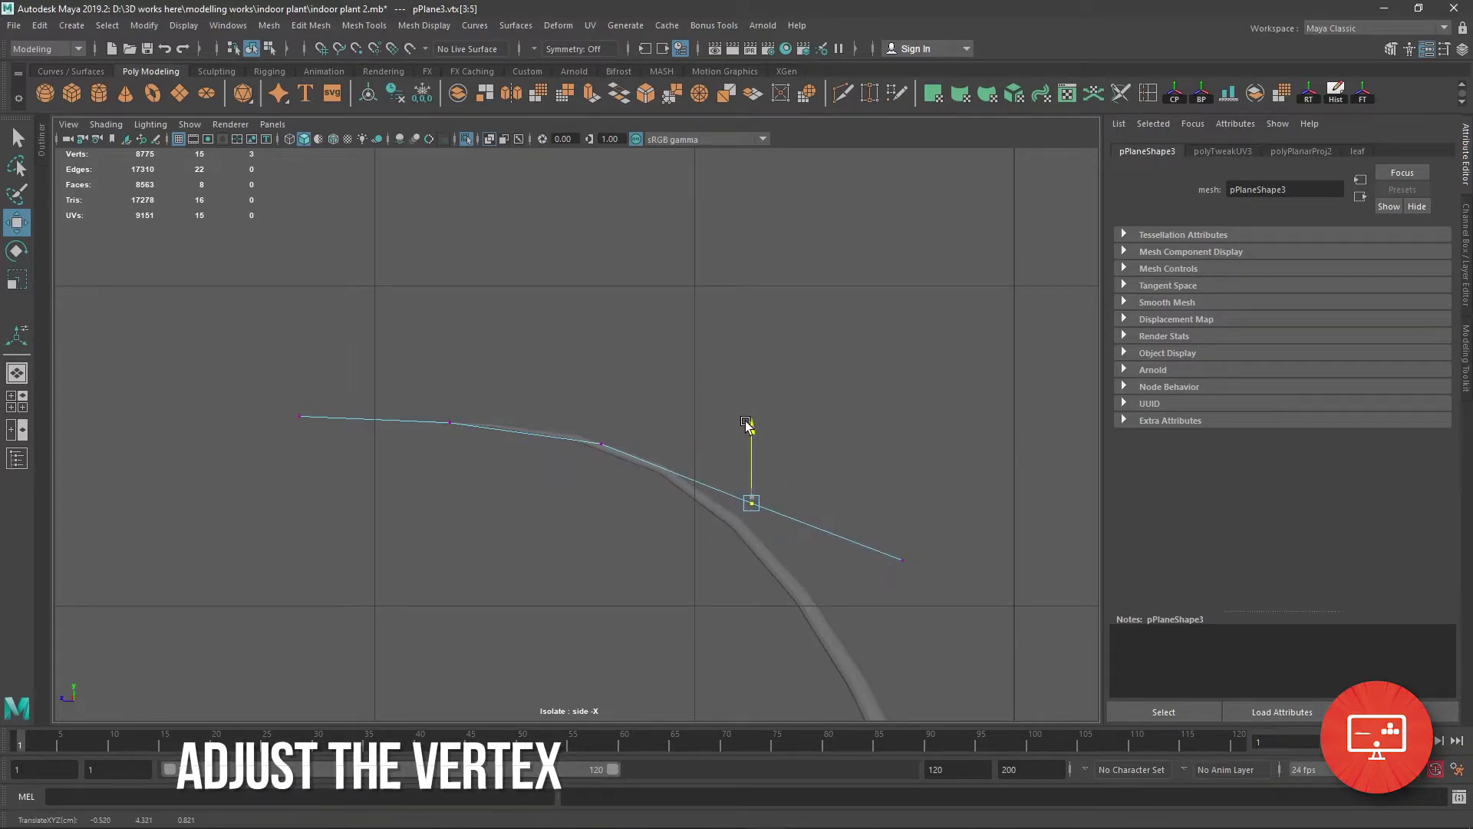
# Pull the leaf's end vertex rows down onto the stem curve and lift the left rows slightly.
pyautogui.moveTo(844, 475); pyautogui.dragTo(928, 583)
pyautogui.keyDown('alt'); pyautogui.moveTo(921, 583); pyautogui.dragTo(744, 505, button='middle'); pyautogui.keyUp('alt')
pyautogui.moveTo(725, 408); pyautogui.dragTo(730, 600)
pyautogui.moveTo(558, 384); pyautogui.dragTo(611, 462)
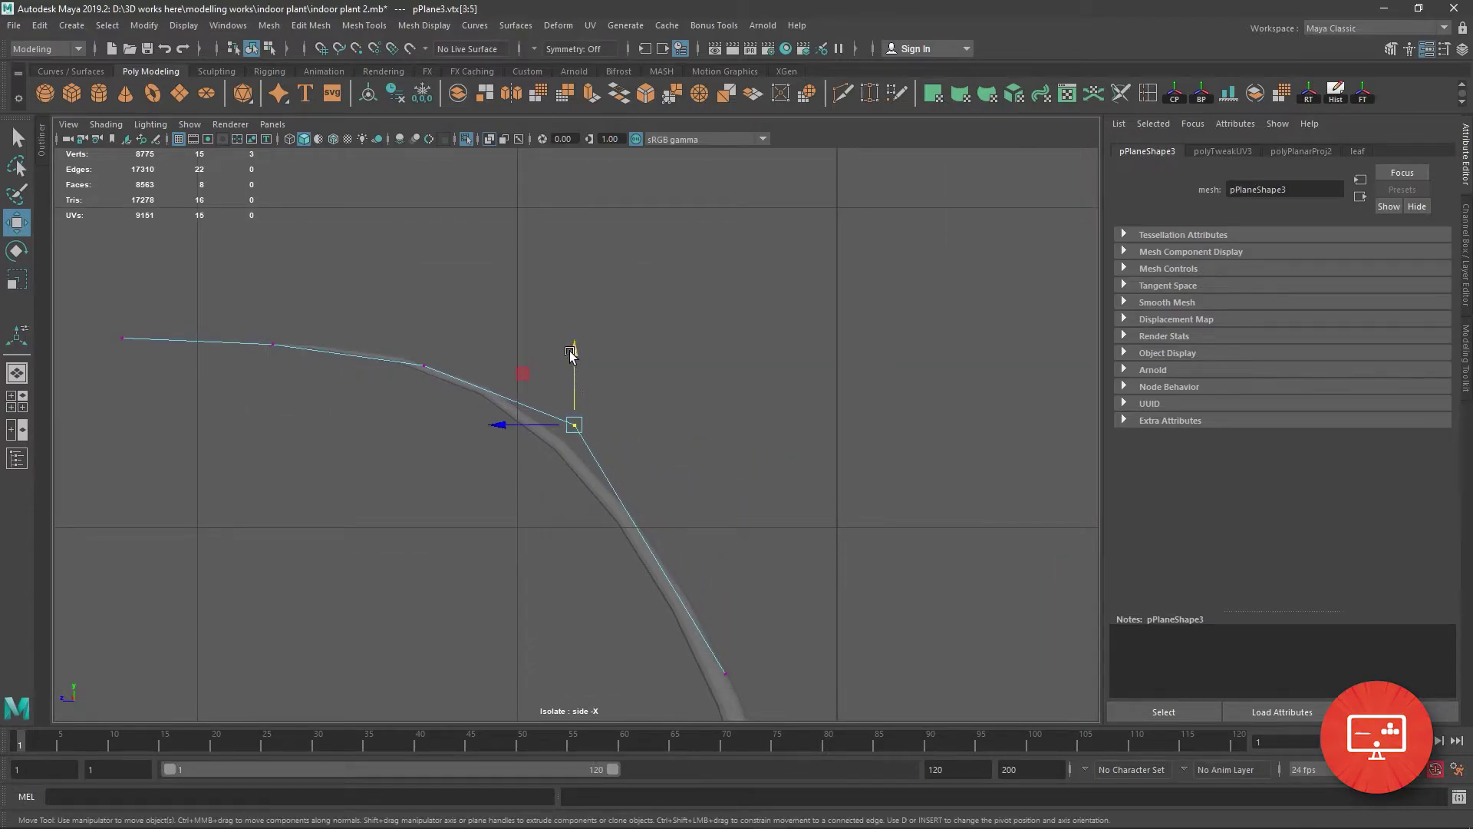
pyautogui.moveTo(570, 353); pyautogui.dragTo(581, 384)
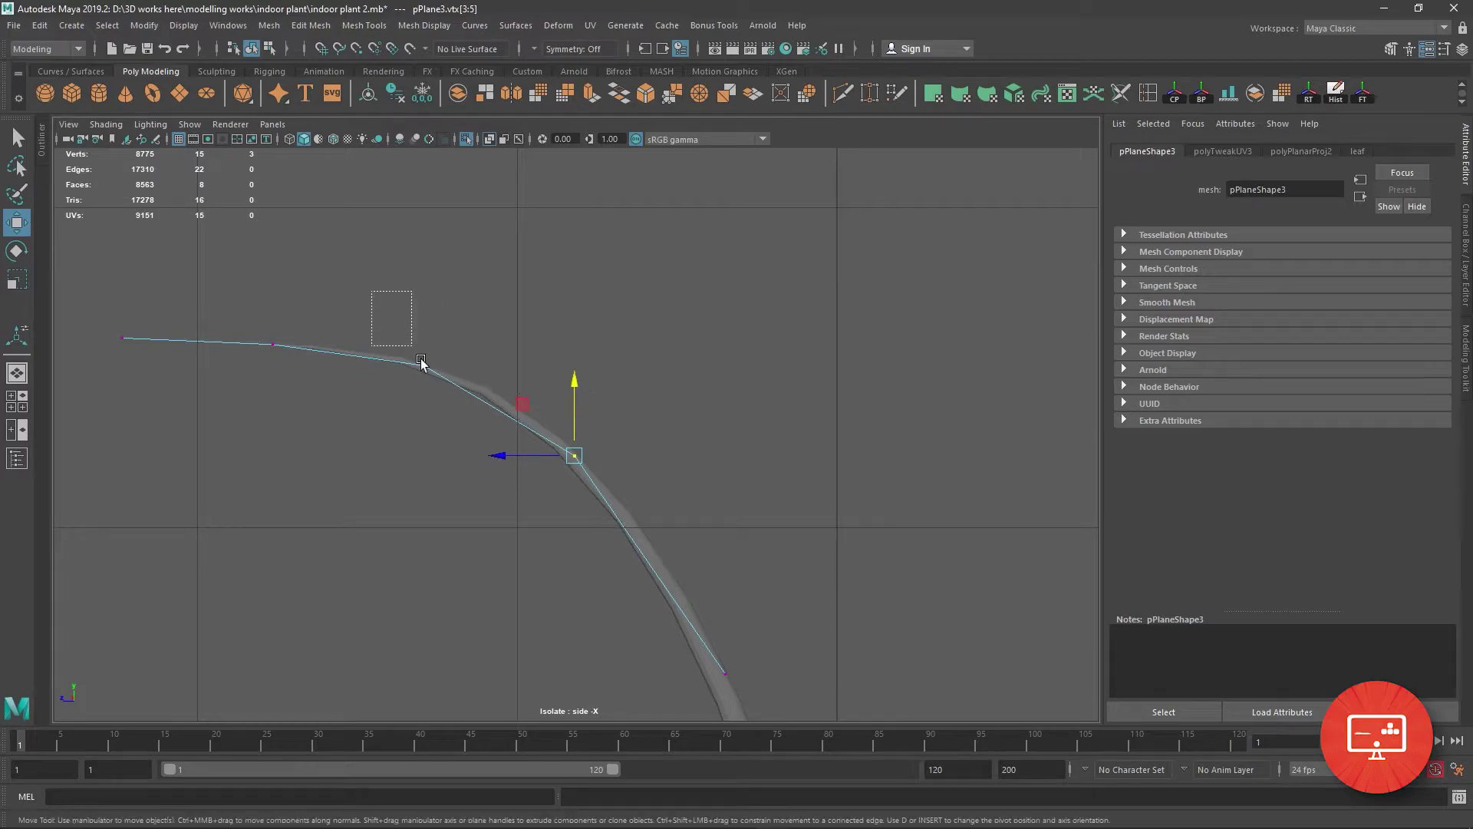
pyautogui.moveTo(423, 297); pyautogui.dragTo(423, 284)
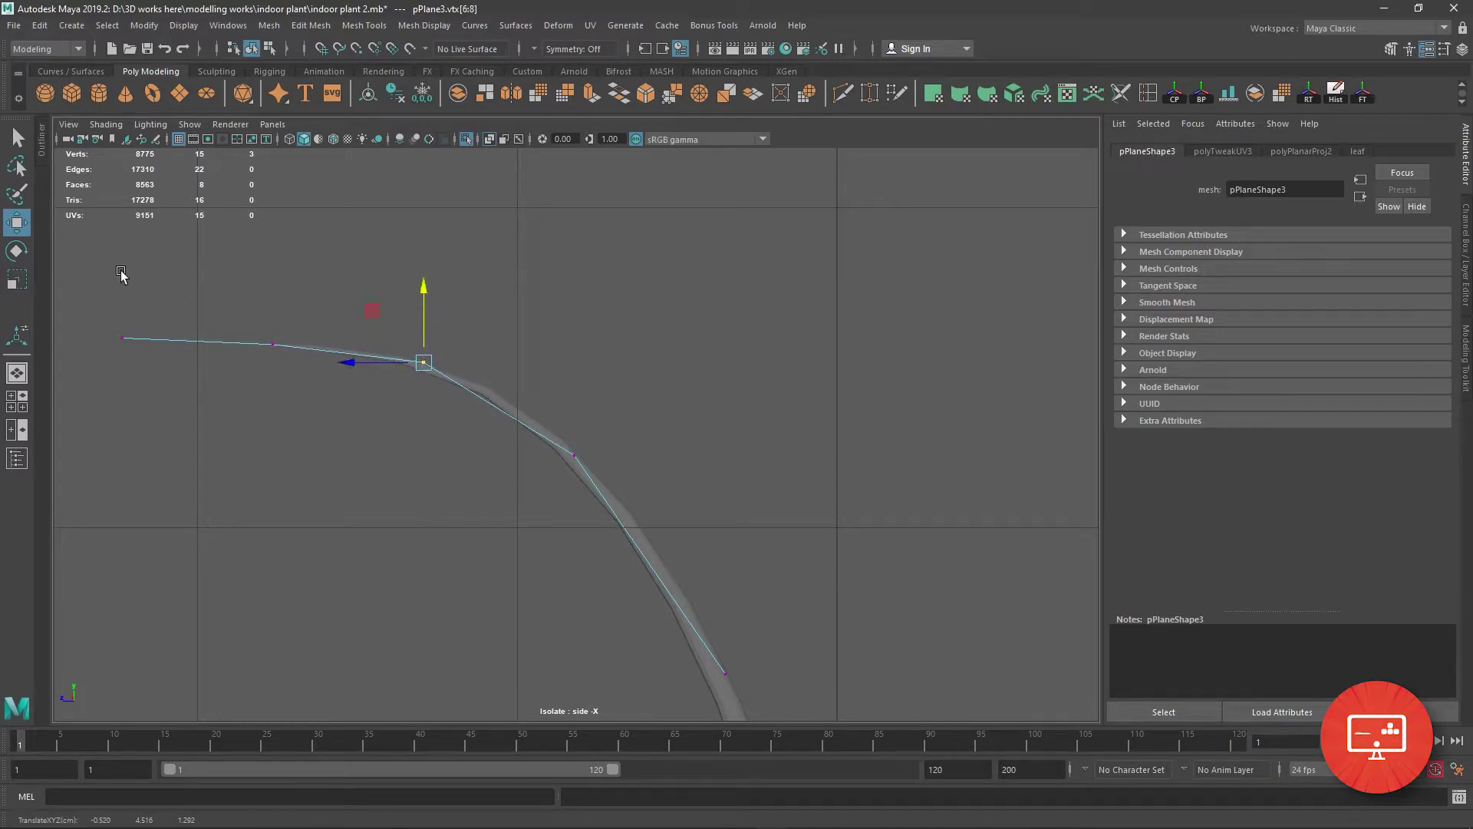
pyautogui.moveTo(86, 272); pyautogui.dragTo(322, 445)
pyautogui.moveTo(202, 274); pyautogui.dragTo(197, 263)
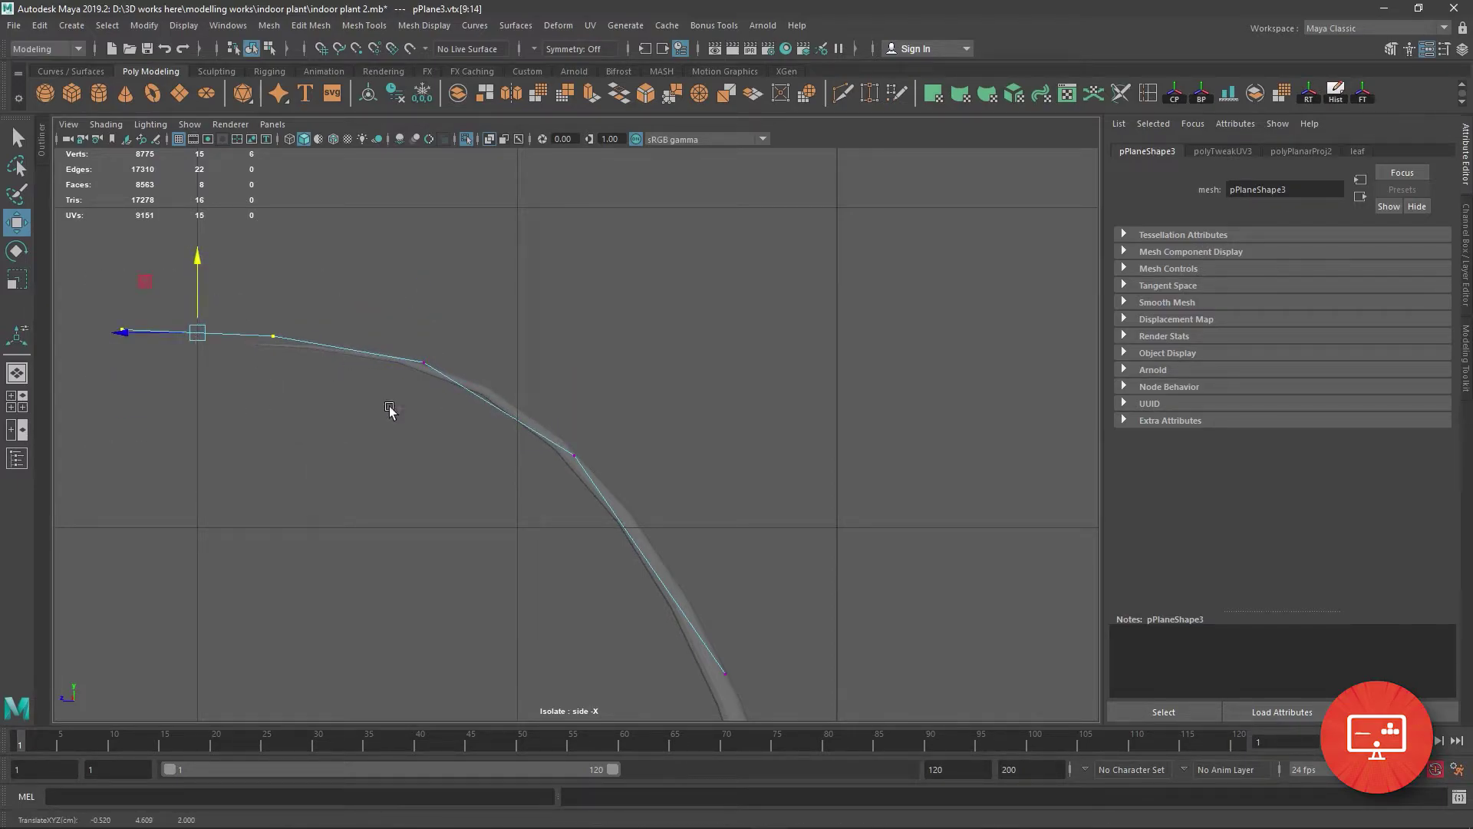
pyautogui.keyDown('alt'); pyautogui.moveTo(822, 591); pyautogui.dragTo(800, 553, button='middle'); pyautogui.keyUp('alt')
pyautogui.press('space')
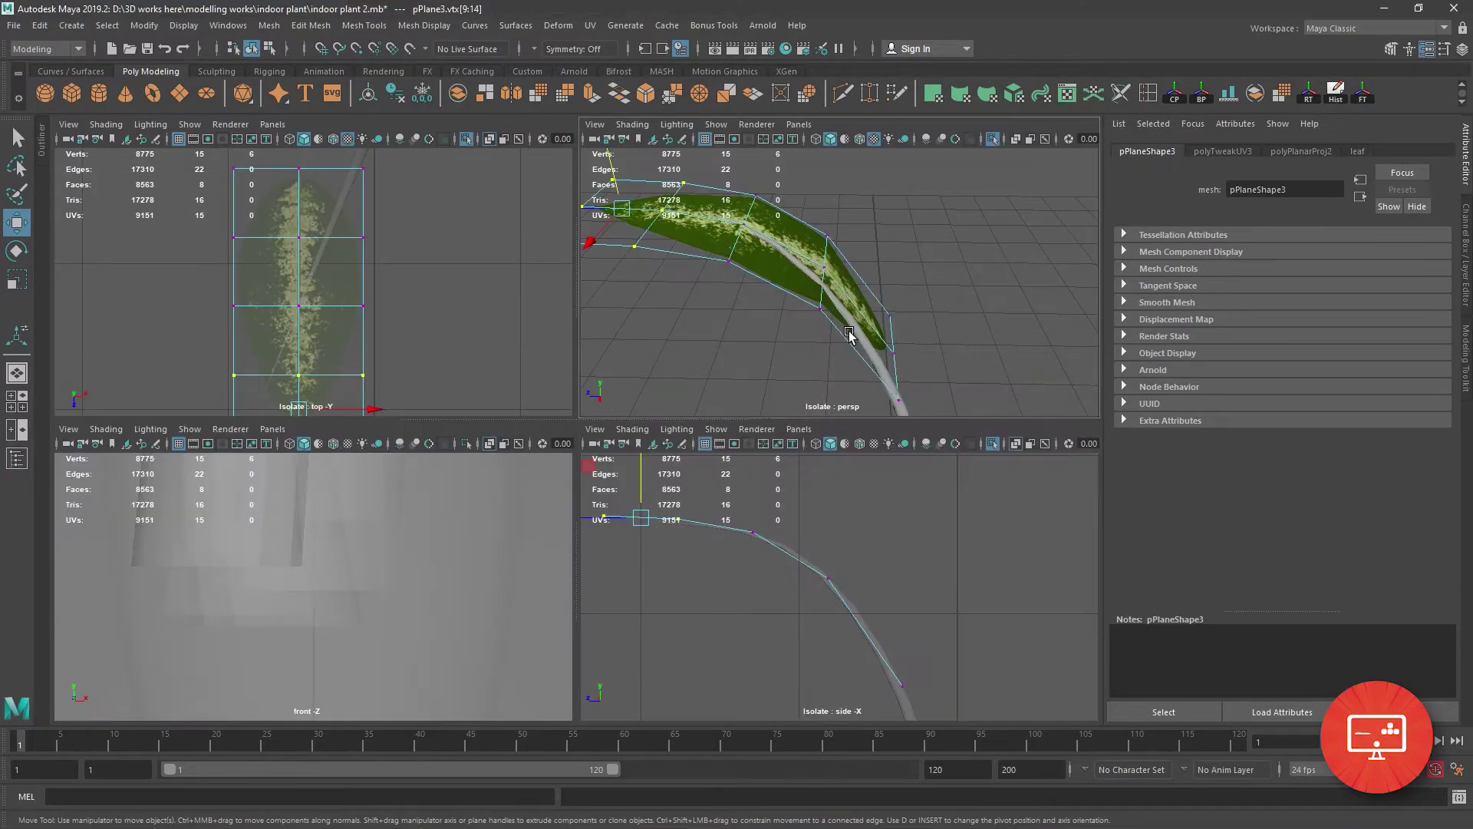
# Frame the leaf and centre it in the top view.
pyautogui.press('space')
pyautogui.press('f')
pyautogui.keyDown('alt'); pyautogui.moveTo(637, 465); pyautogui.dragTo(582, 467); pyautogui.keyUp('alt')
pyautogui.press('space')
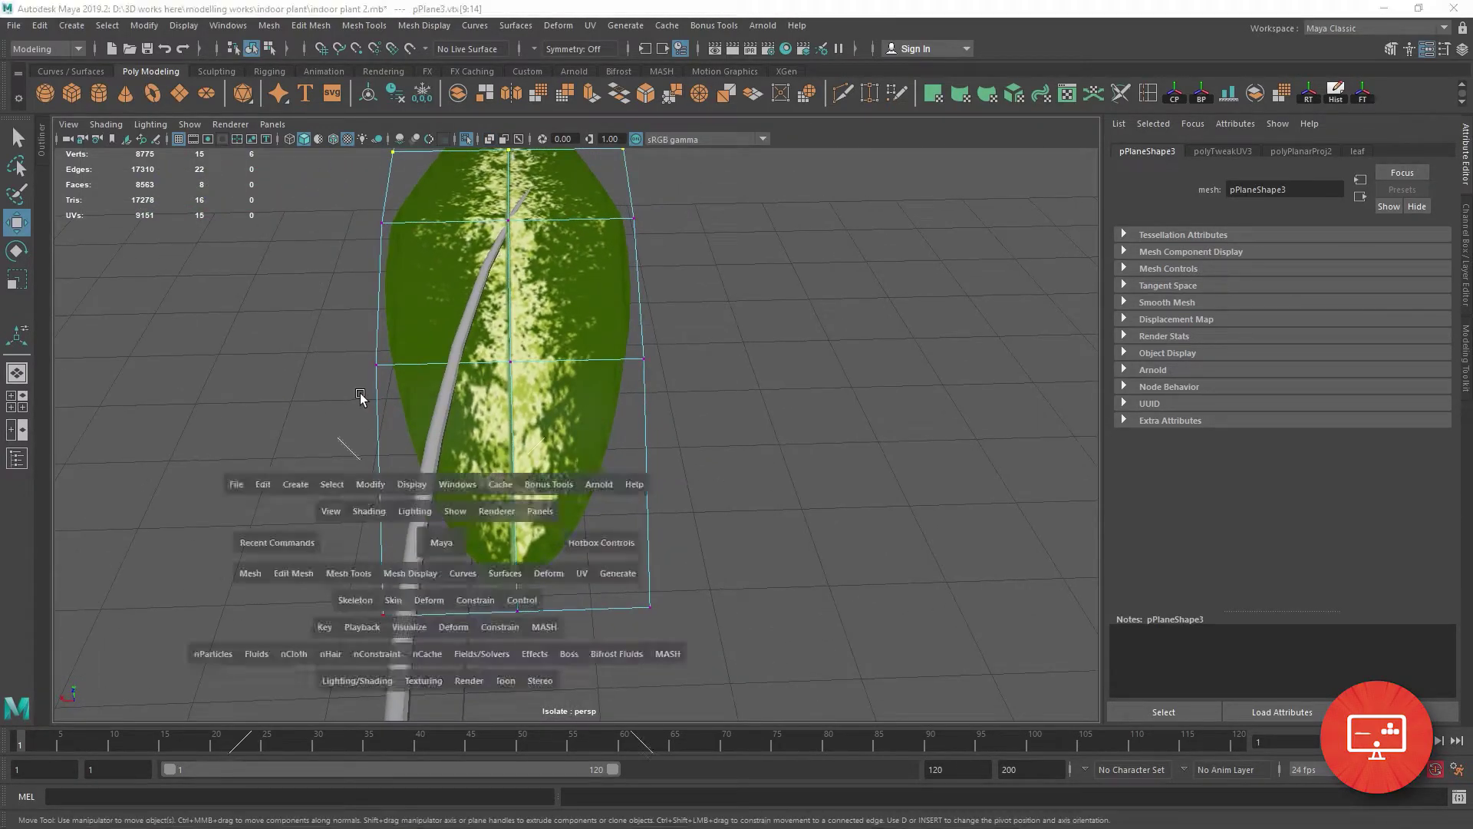
pyautogui.press('space')
pyautogui.keyDown('alt'); pyautogui.moveTo(466, 336); pyautogui.dragTo(466, 235, button='middle'); pyautogui.keyUp('alt')
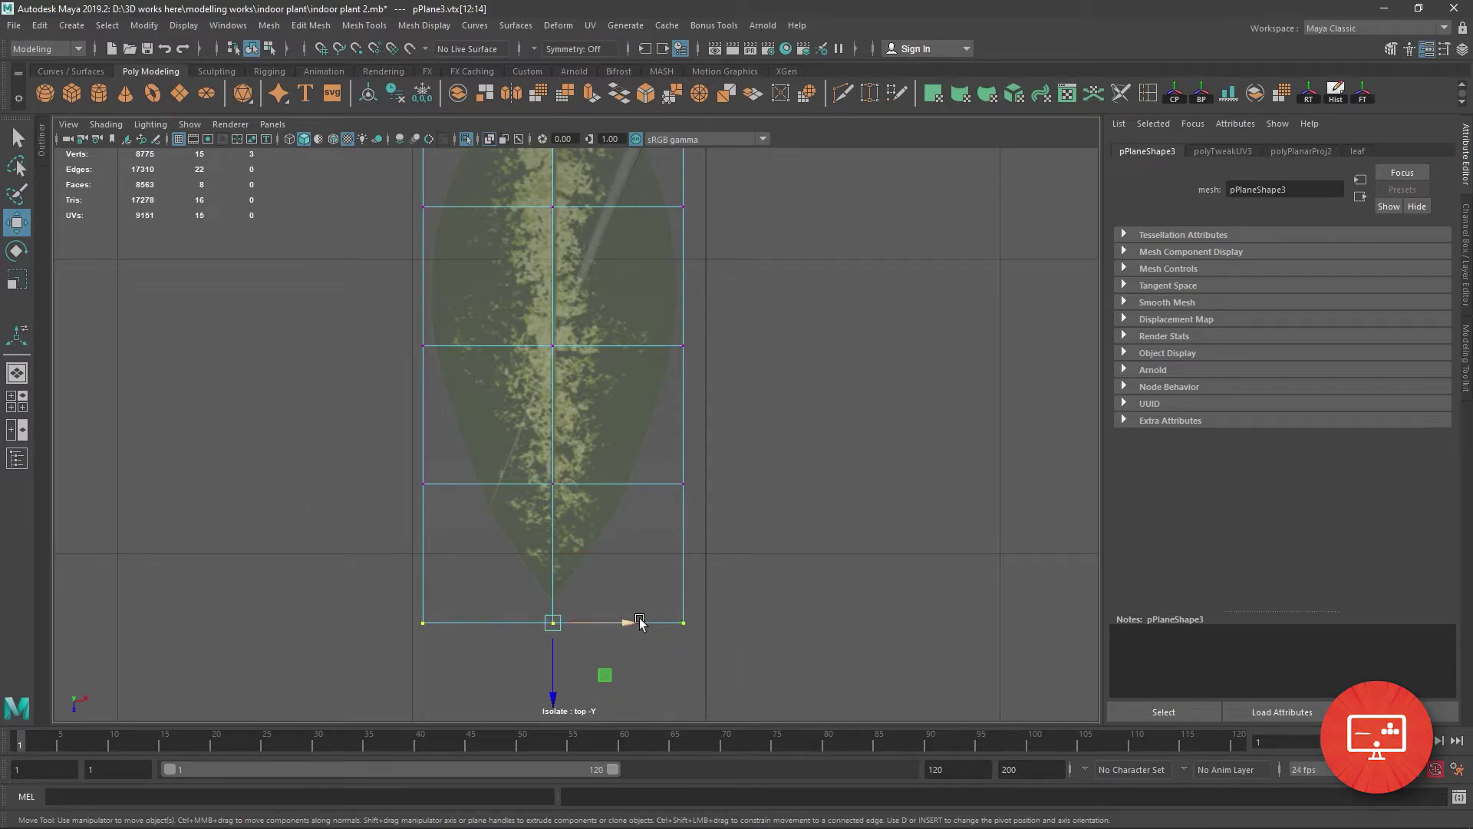
pyautogui.scroll(-3, 602, 450)
pyautogui.scroll(-5, 600, 447)
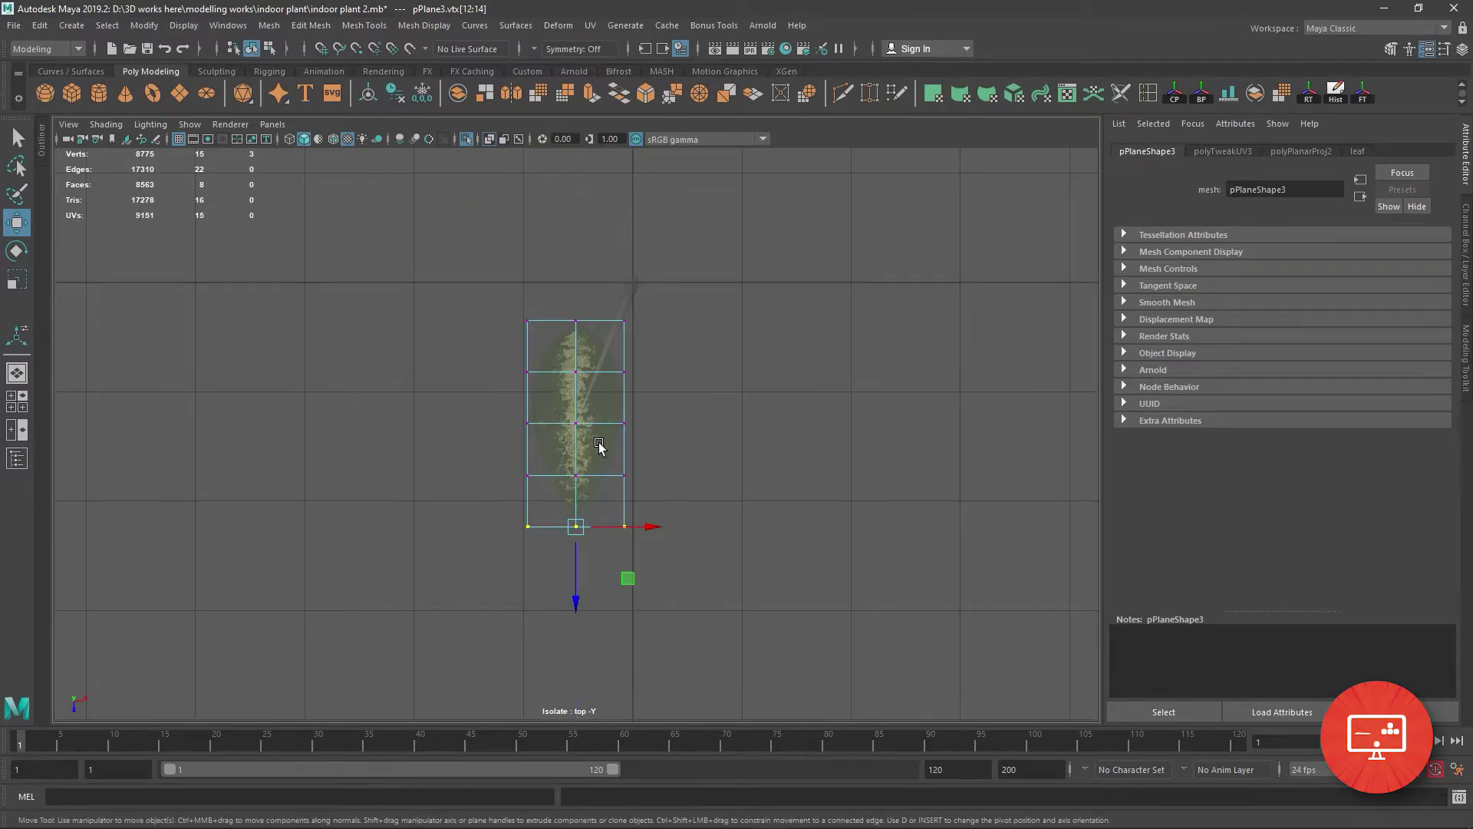
pyautogui.scroll(2, 582, 436)
pyautogui.scroll(2, 564, 476)
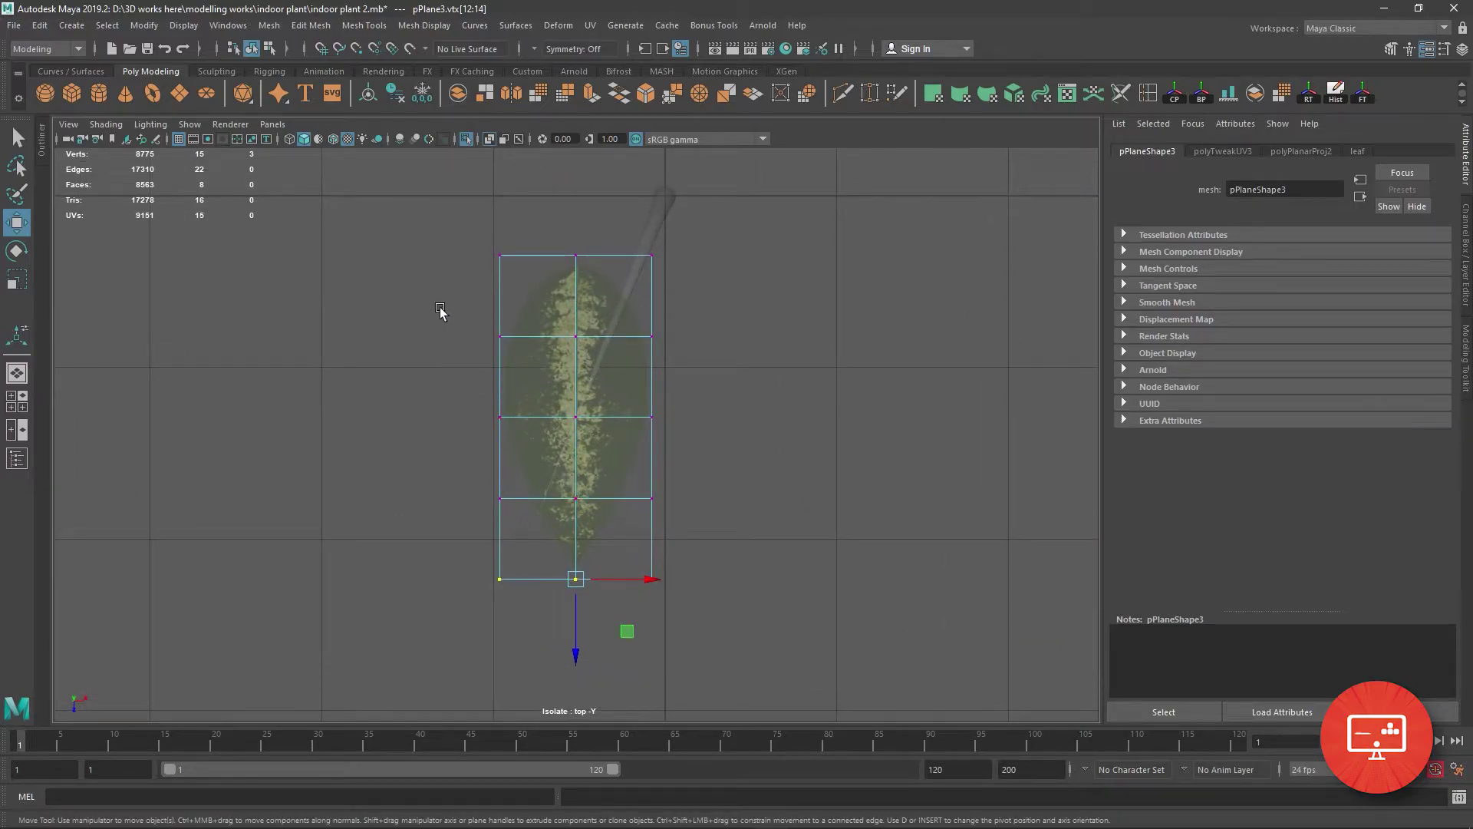
# Rotate the leaf plane clockwise to match the stem, then return to object mode.
pyautogui.click(35, 258)
pyautogui.moveTo(656, 407); pyautogui.dragTo(693, 503)
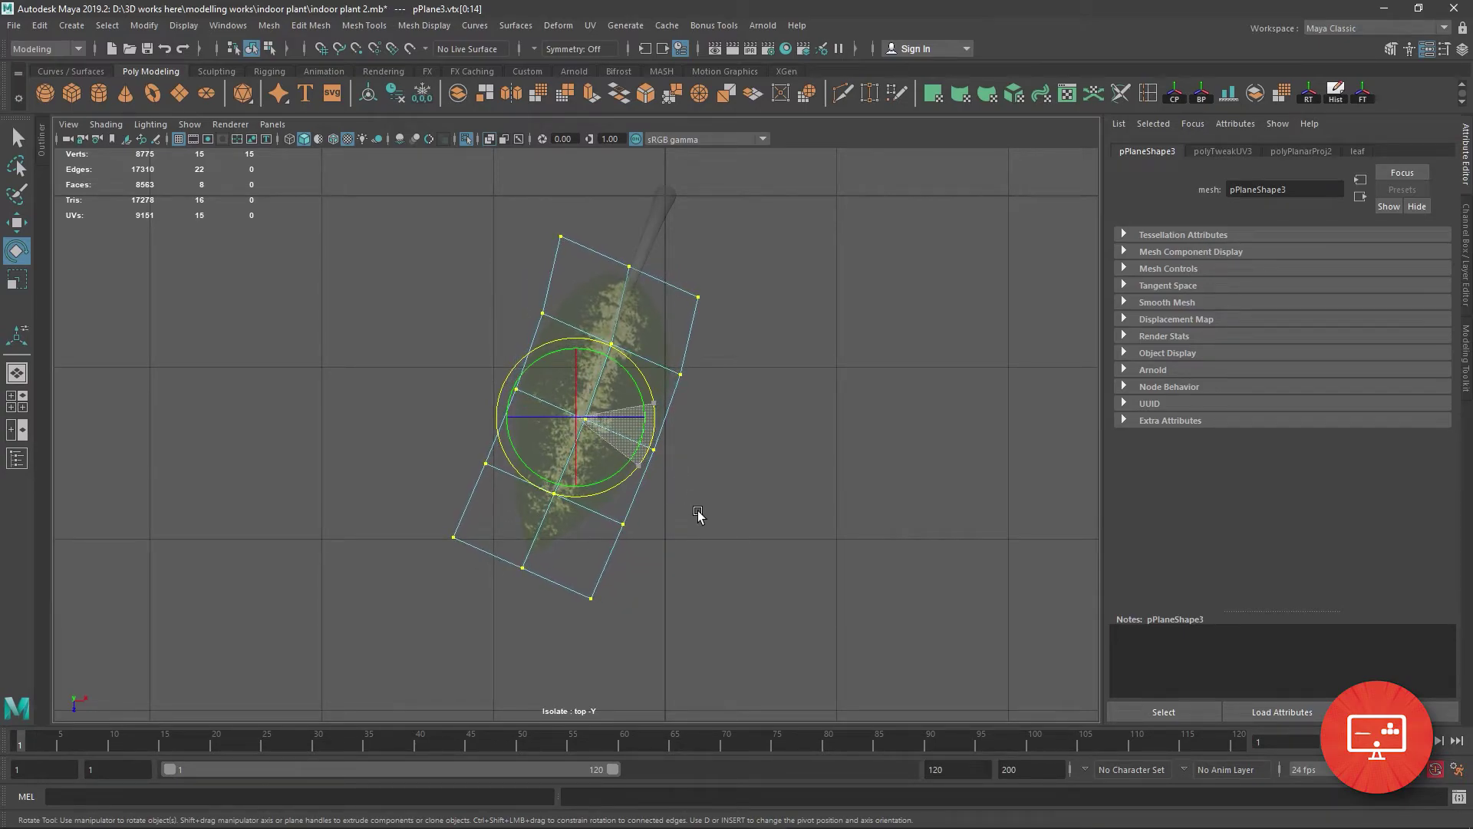
pyautogui.moveTo(697, 510); pyautogui.dragTo(702, 523)
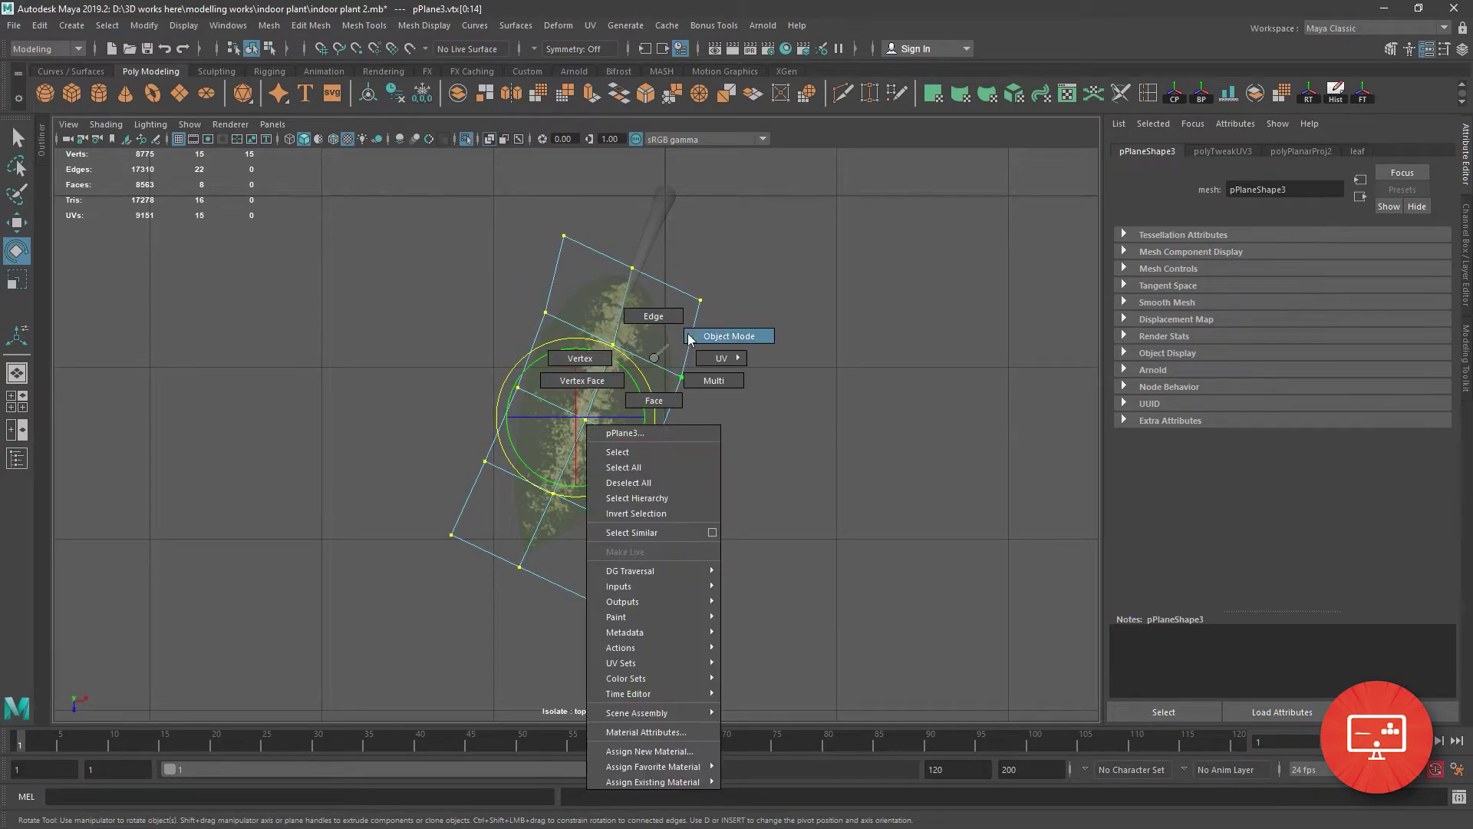
pyautogui.moveTo(663, 399); pyautogui.dragTo(767, 331, button='right')
pyautogui.press('space')
pyautogui.press('space')
pyautogui.moveTo(944, 230)
pyautogui.keyDown('alt'); pyautogui.mouseDown()
pyautogui.moveTo(809, 339)
pyautogui.moveTo(885, 317)
pyautogui.mouseUp(); pyautogui.keyUp('alt')
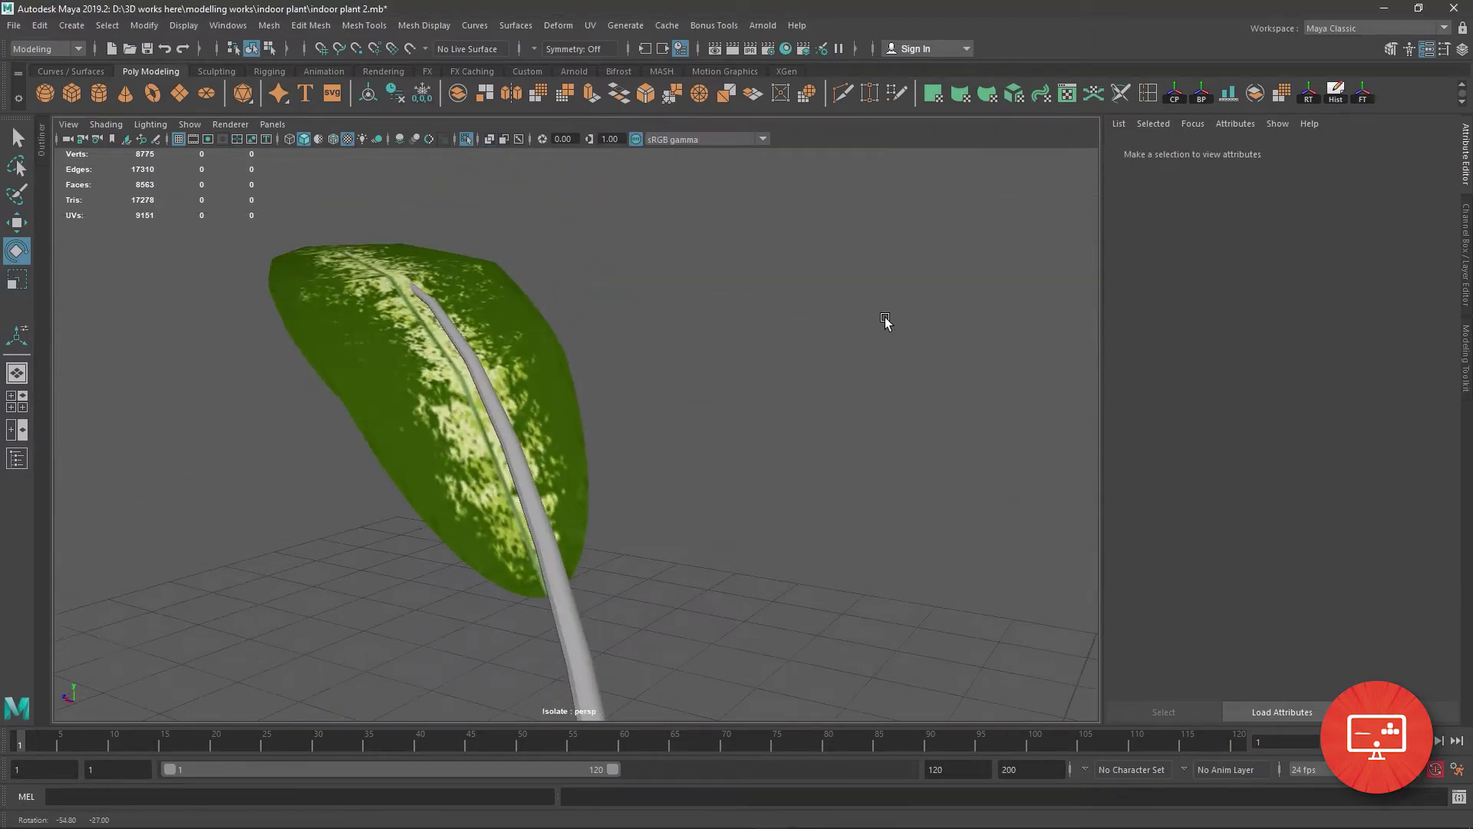
# Select the leaf plane's centre edge in edge mode.
pyautogui.click(416, 396)
pyautogui.moveTo(417, 396)
pyautogui.keyDown('alt'); pyautogui.mouseDown()
pyautogui.moveTo(475, 447)
pyautogui.moveTo(476, 362)
pyautogui.mouseUp(); pyautogui.keyUp('alt')
pyautogui.moveTo(476, 362); pyautogui.dragTo(472, 319, button='right')
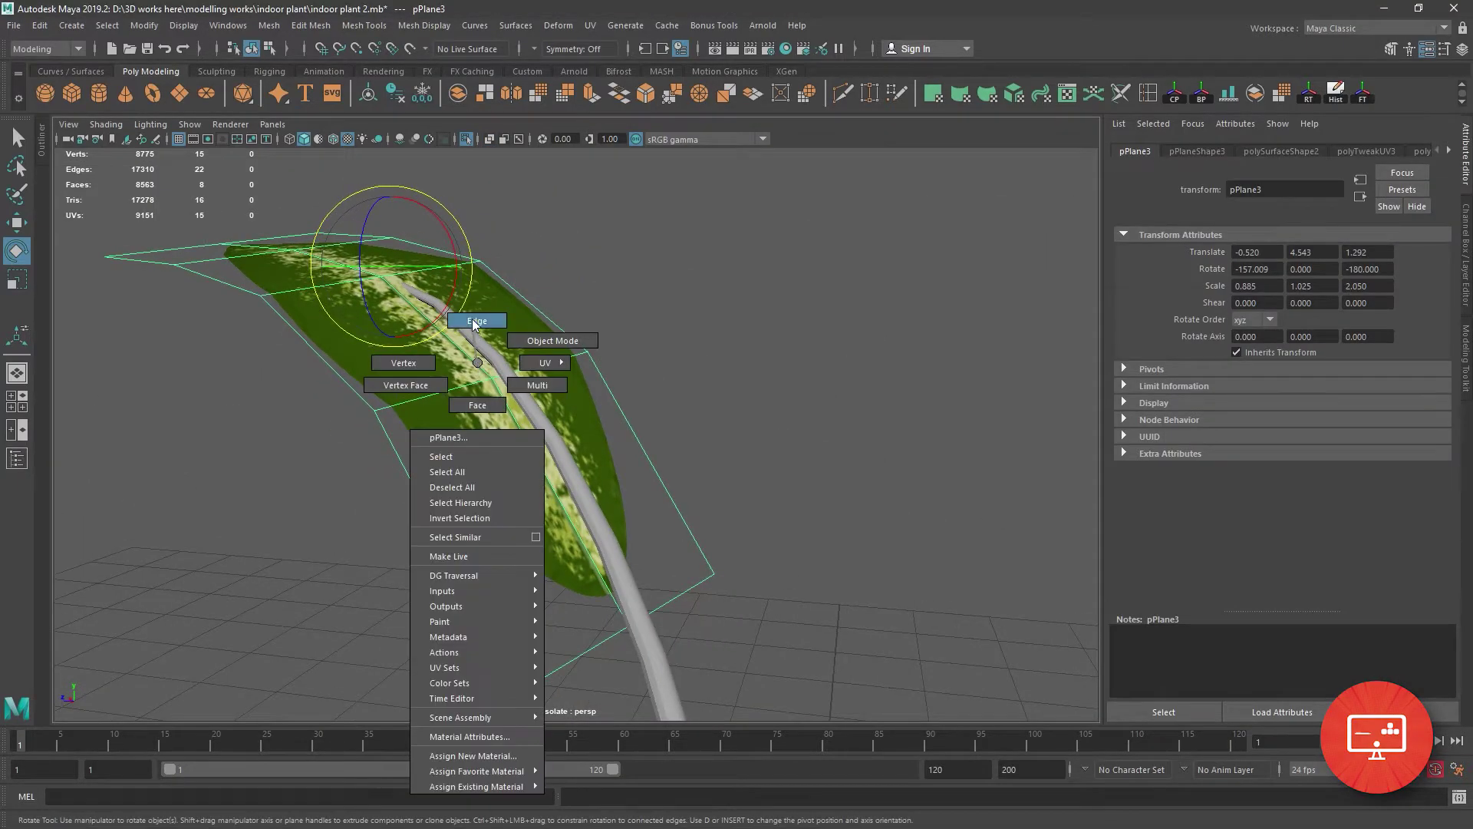
pyautogui.click(479, 366)
pyautogui.click(17, 222)
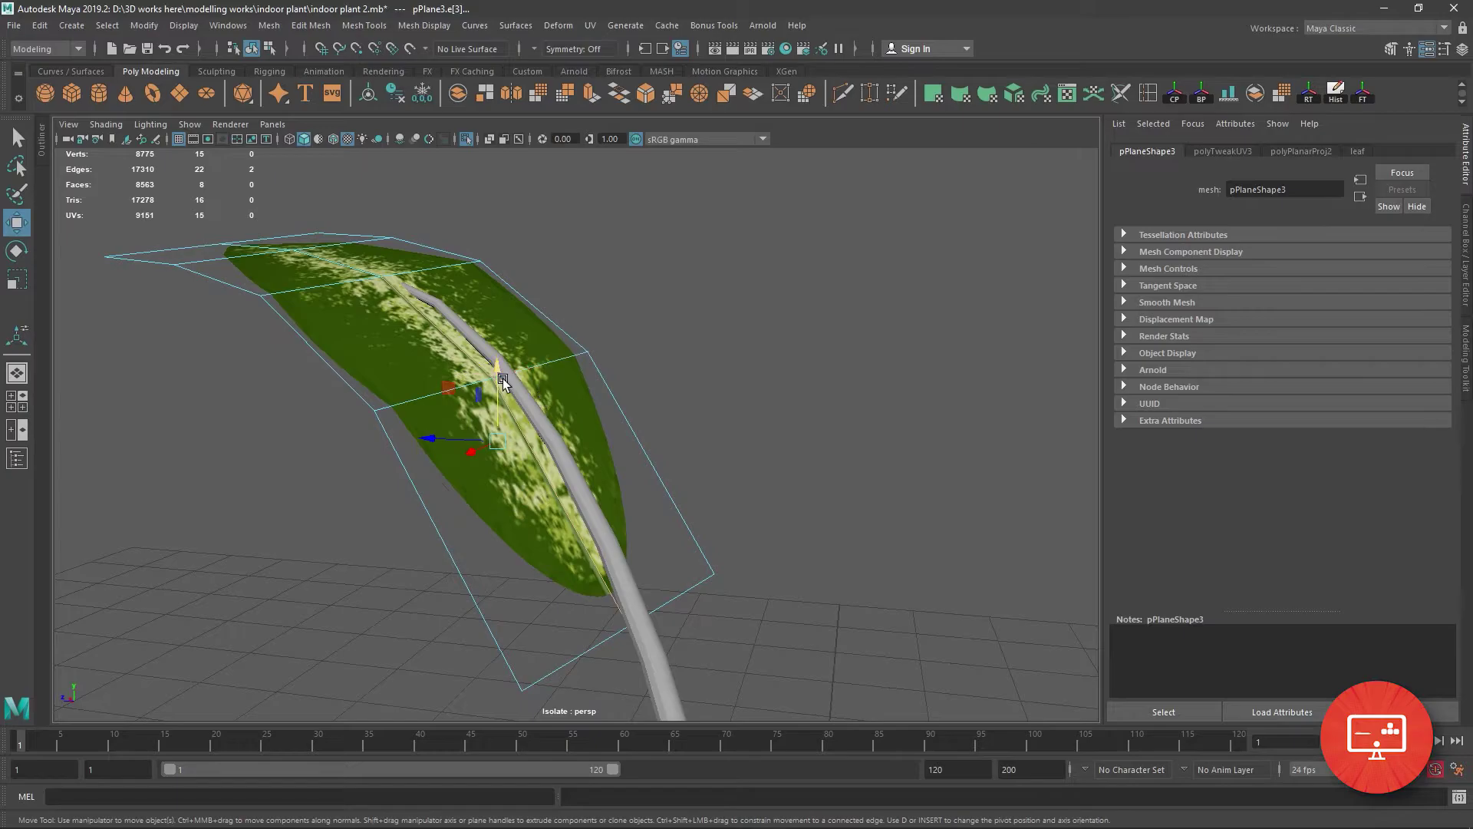
pyautogui.moveTo(503, 379)
pyautogui.mouseDown()
pyautogui.moveTo(508, 366)
pyautogui.moveTo(536, 415)
pyautogui.moveTo(569, 416)
pyautogui.moveTo(512, 481)
pyautogui.moveTo(528, 486)
pyautogui.moveTo(499, 508)
pyautogui.moveTo(531, 528)
pyautogui.moveTo(508, 531)
pyautogui.moveTo(570, 499)
pyautogui.mouseUp()
pyautogui.click(541, 435)
# Lift the centre edge to crease the leaf along its midrib, then return to object mode.
pyautogui.moveTo(686, 543)
pyautogui.keyDown('alt'); pyautogui.mouseDown()
pyautogui.moveTo(571, 503)
pyautogui.moveTo(485, 533)
pyautogui.moveTo(507, 411)
pyautogui.mouseUp(); pyautogui.keyUp('alt')
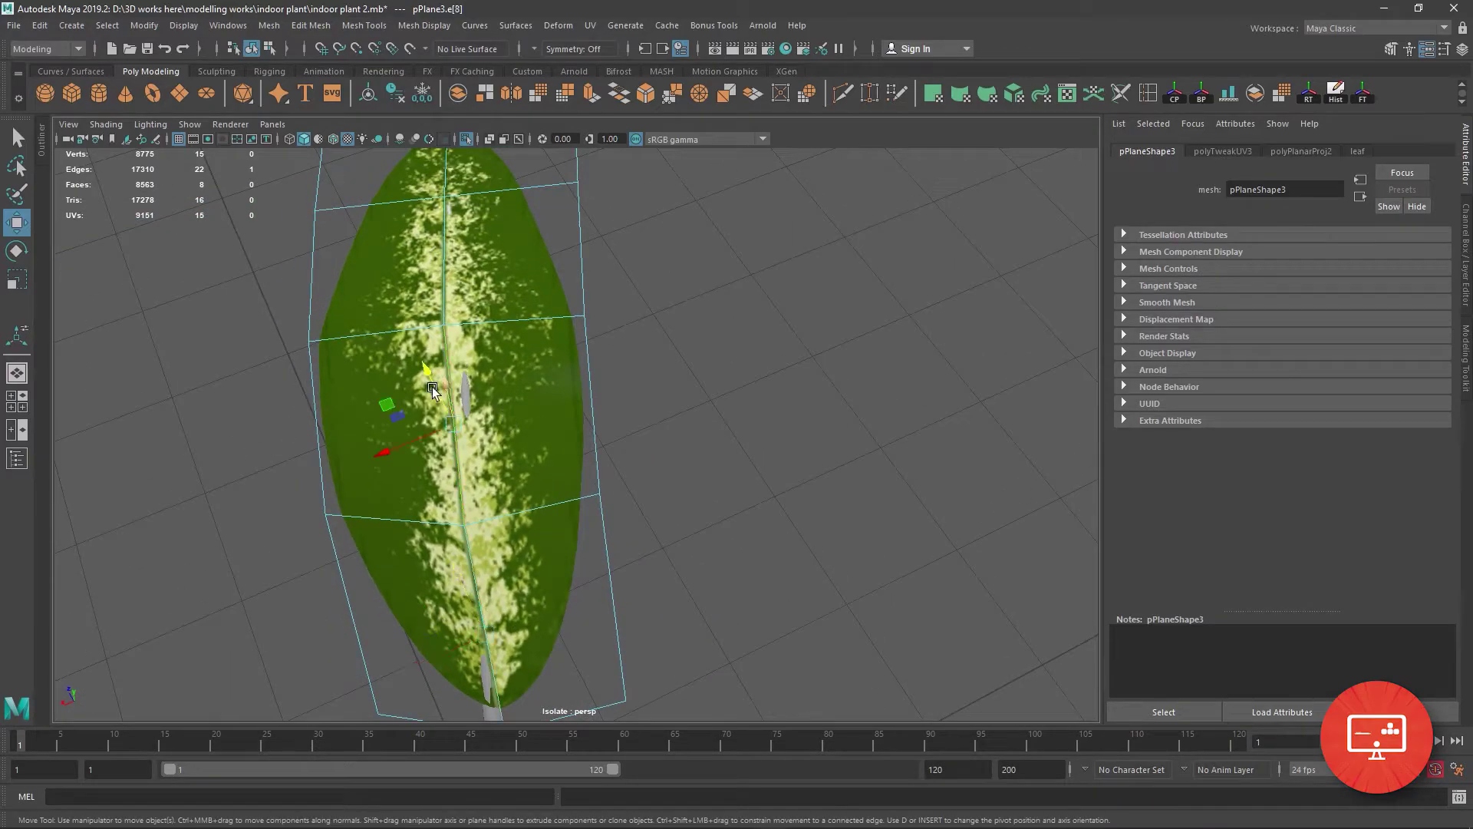
pyautogui.moveTo(390, 441)
pyautogui.keyDown('alt'); pyautogui.mouseDown()
pyautogui.moveTo(507, 460)
pyautogui.moveTo(537, 322)
pyautogui.moveTo(561, 290)
pyautogui.mouseUp(); pyautogui.keyUp('alt')
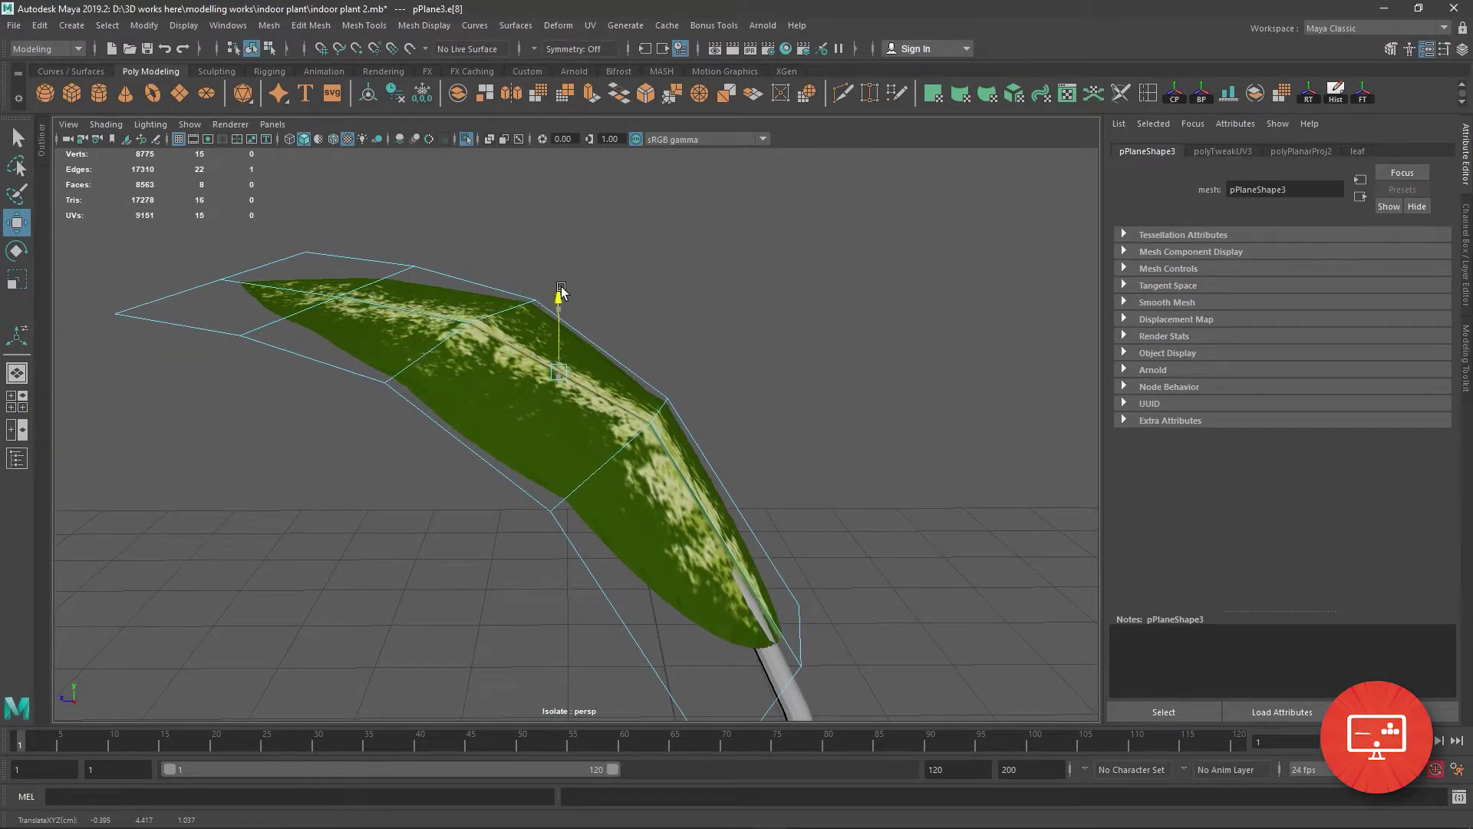
pyautogui.moveTo(642, 368)
pyautogui.keyDown('alt'); pyautogui.mouseDown()
pyautogui.moveTo(725, 600)
pyautogui.moveTo(669, 514)
pyautogui.mouseUp(); pyautogui.keyUp('alt')
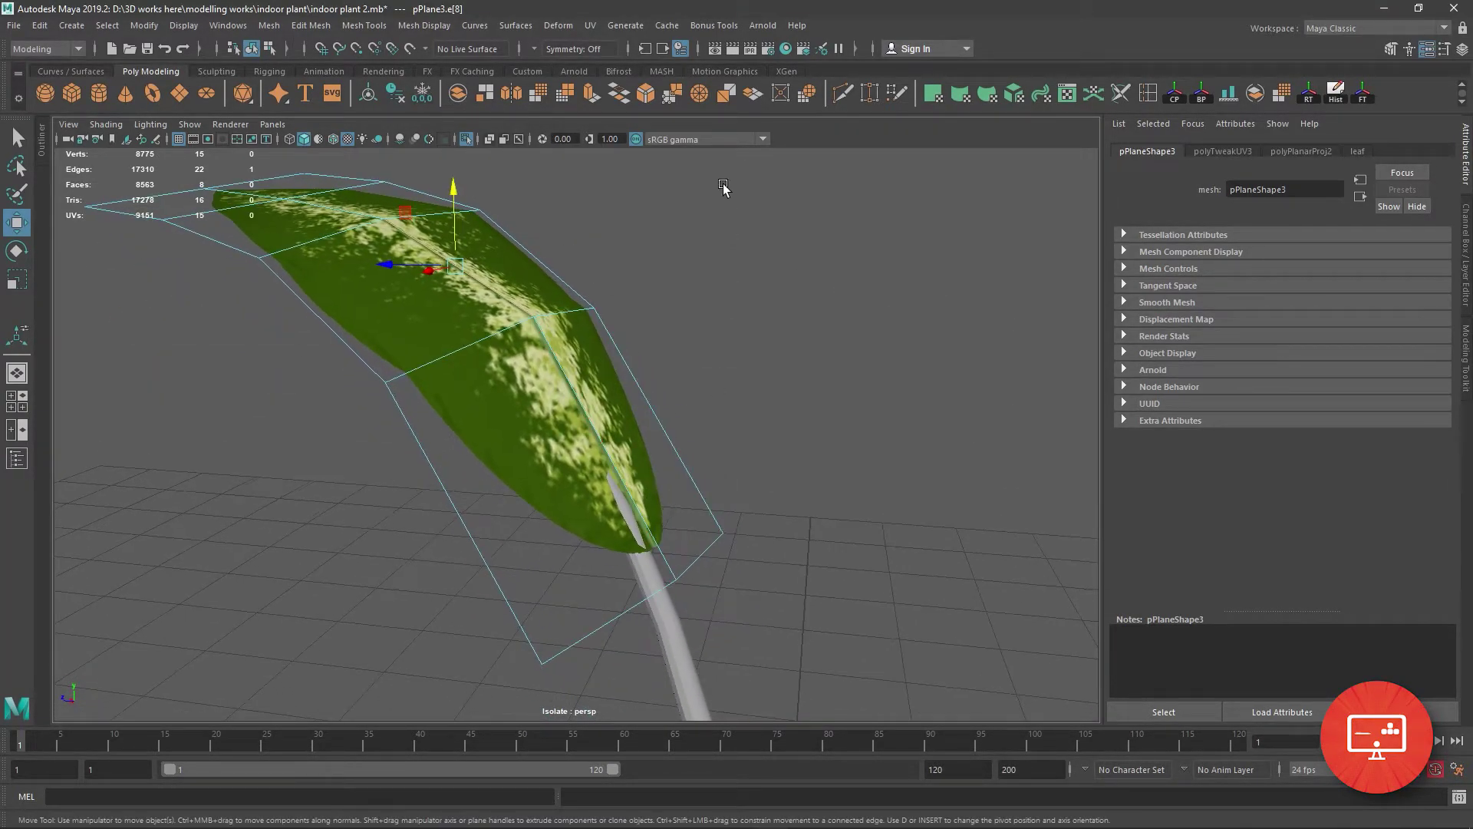
pyautogui.rightClick(600, 307)
pyautogui.moveTo(600, 307); pyautogui.dragTo(705, 283, button='right')
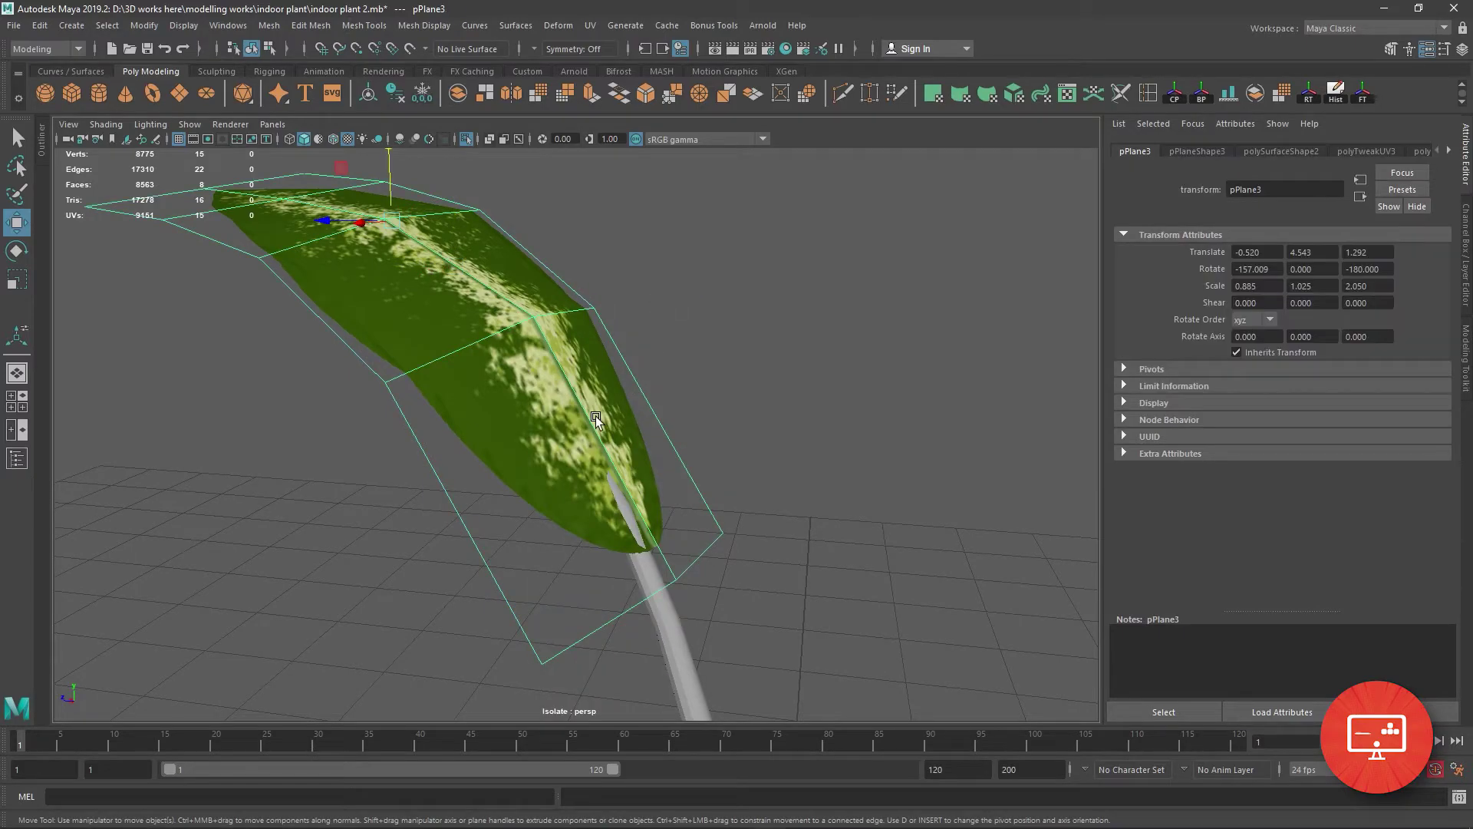
# Smooth the leaf plane into a denser mesh and switch it to vertex editing.
pyautogui.click(1280, 98)
pyautogui.moveTo(599, 390)
pyautogui.mouseDown(button='right')
pyautogui.moveTo(598, 450)
pyautogui.moveTo(524, 390)
pyautogui.mouseUp(button='right')
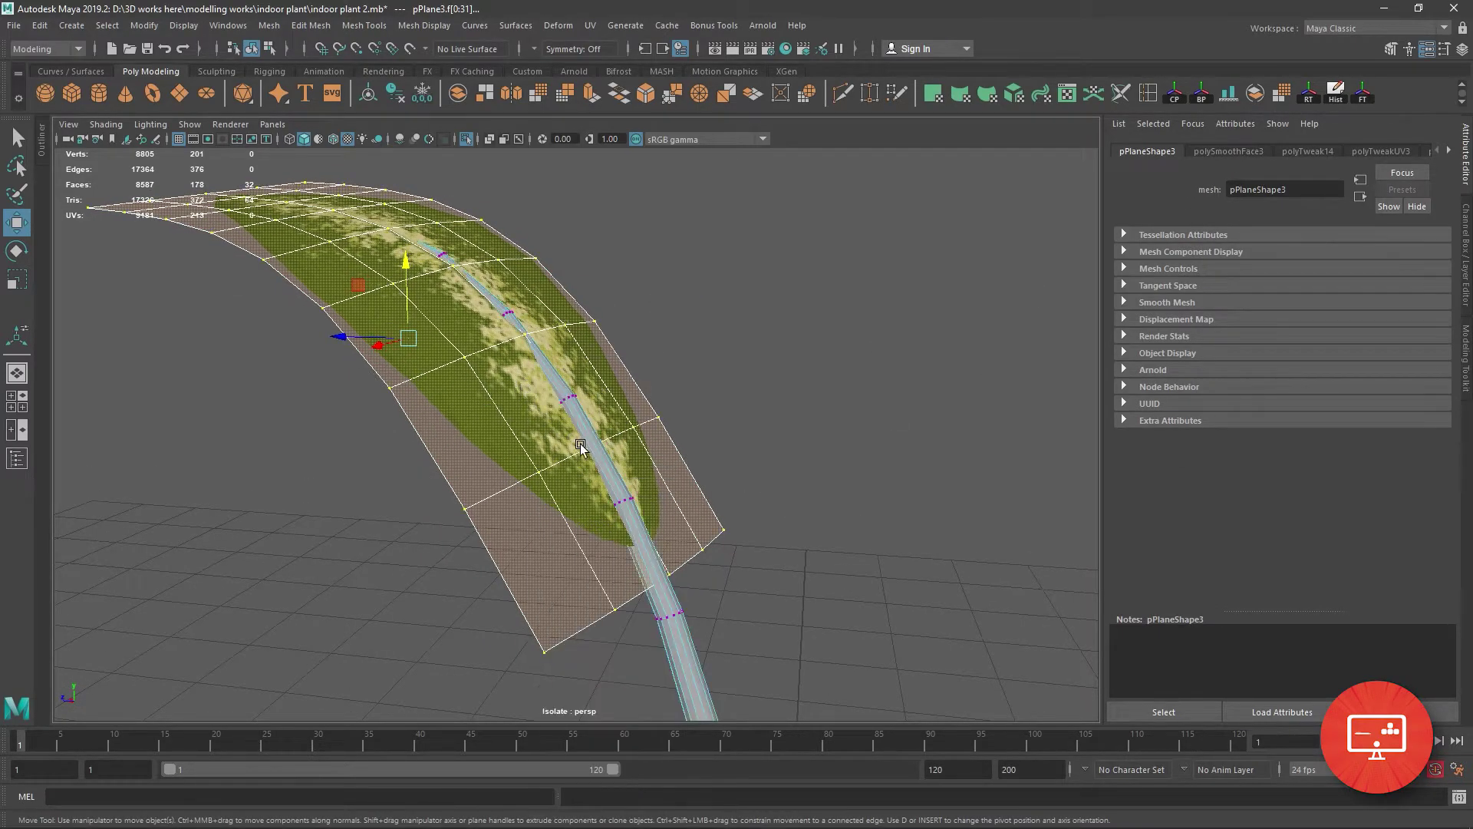
pyautogui.press('F8')
pyautogui.moveTo(633, 392); pyautogui.dragTo(583, 396, button='right')
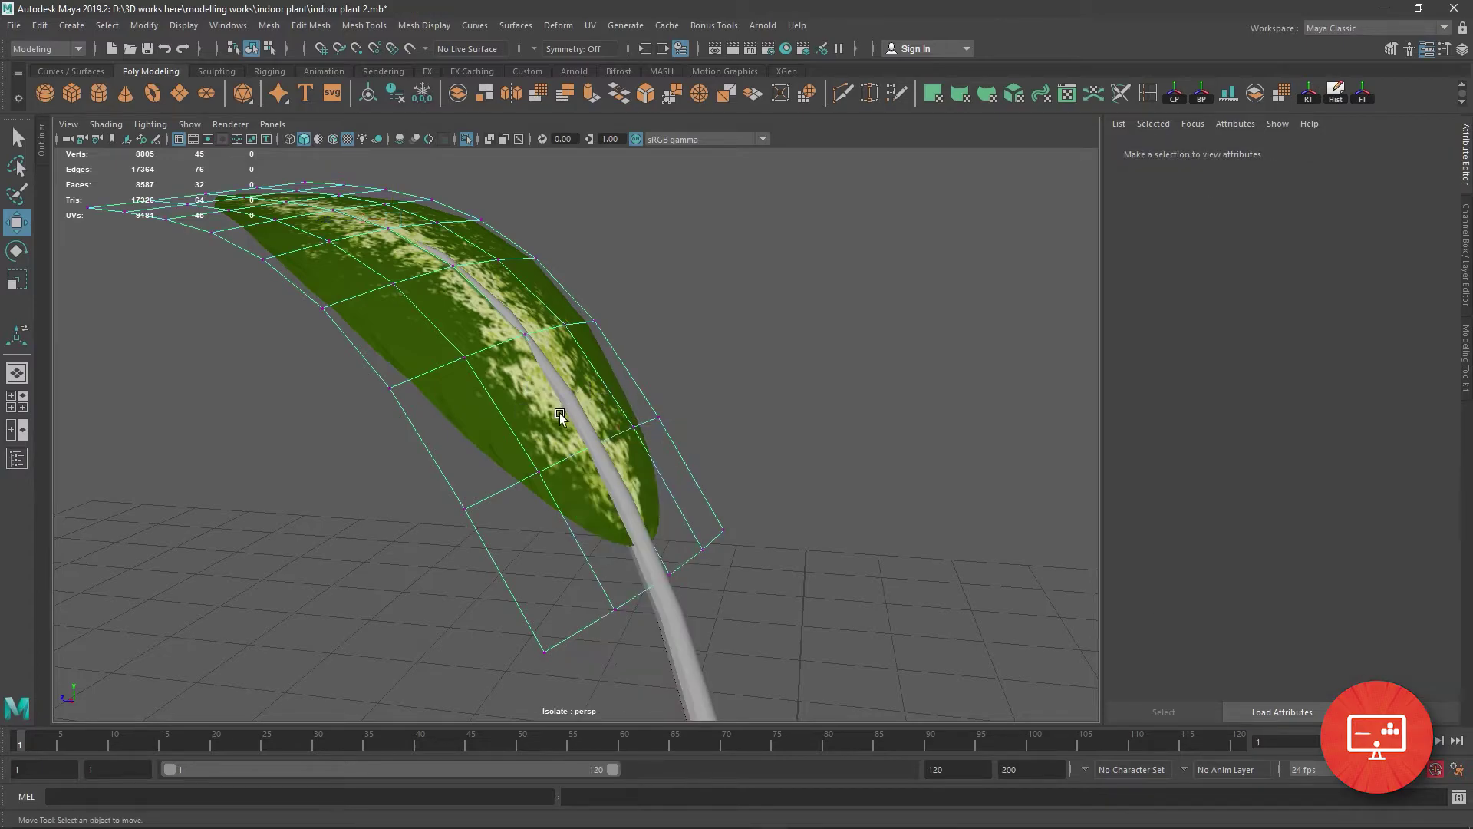
pyautogui.keyDown('alt'); pyautogui.moveTo(610, 453); pyautogui.dragTo(674, 418); pyautogui.keyUp('alt')
pyautogui.click(635, 407)
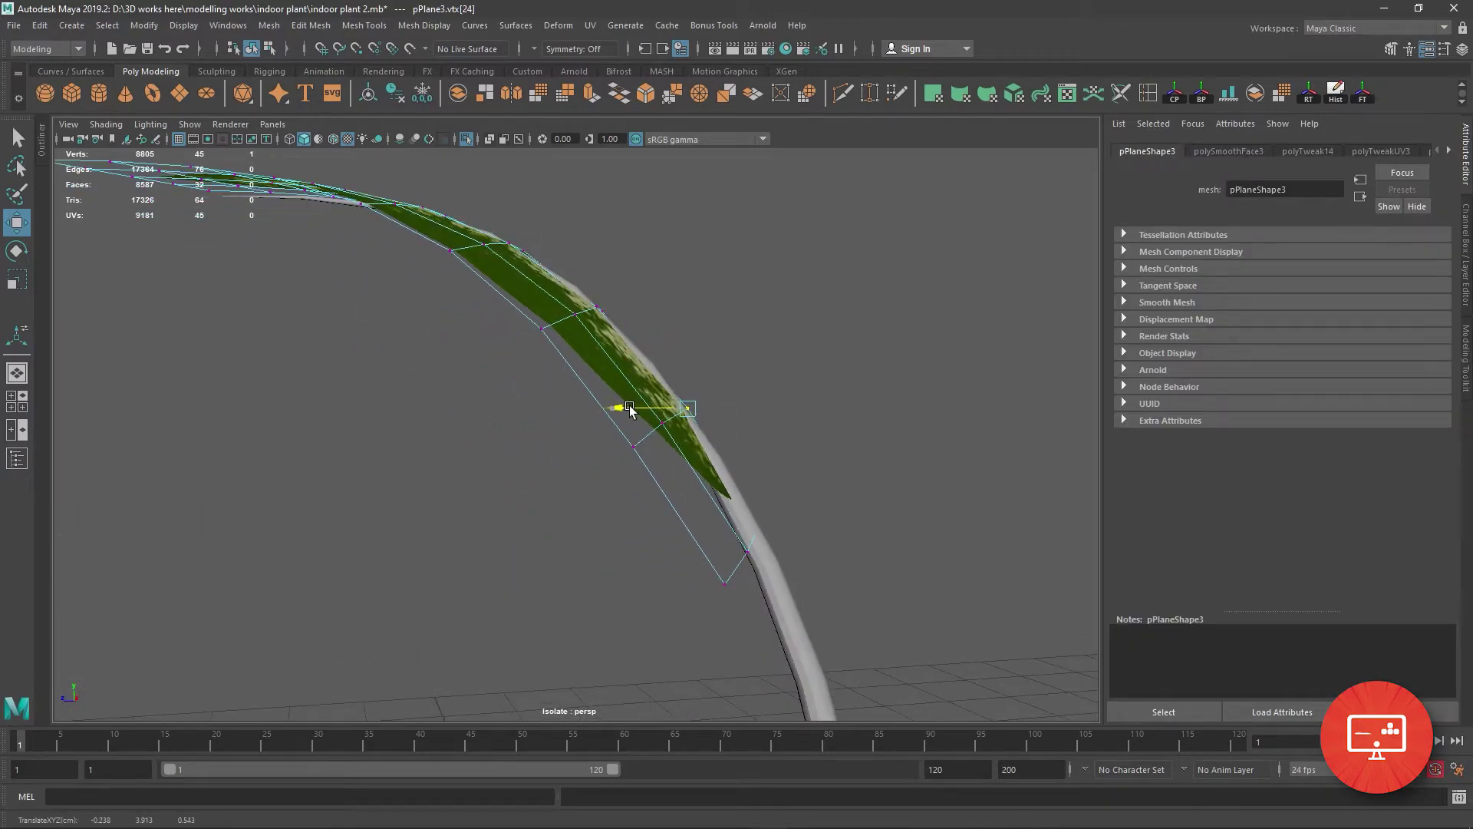
# Move the leaf-tip and edge vertices so the blade curves into a cupped oval.
pyautogui.keyDown('alt'); pyautogui.moveTo(674, 339); pyautogui.dragTo(530, 333); pyautogui.keyUp('alt')
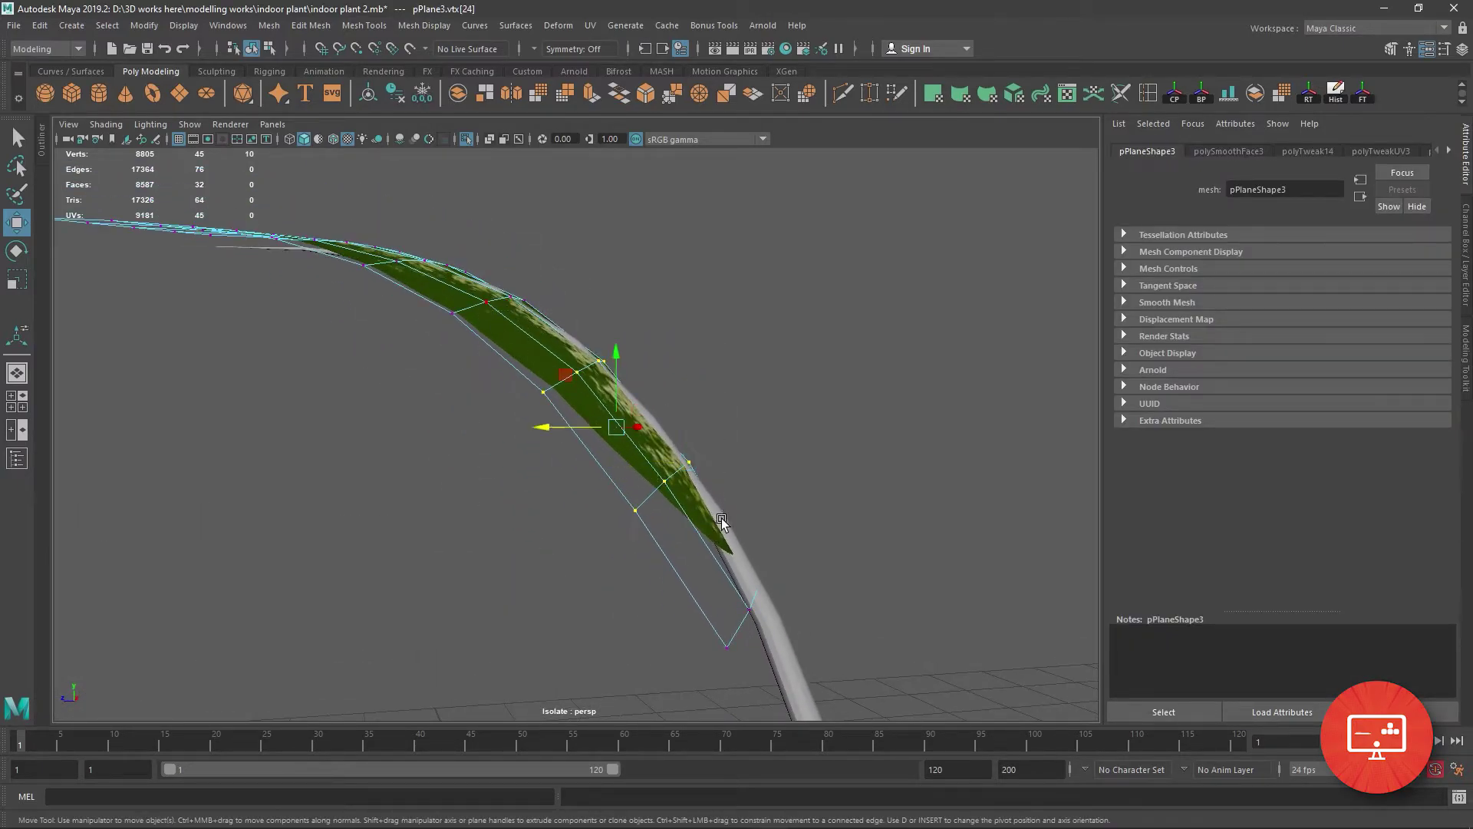
pyautogui.moveTo(552, 426); pyautogui.dragTo(564, 429)
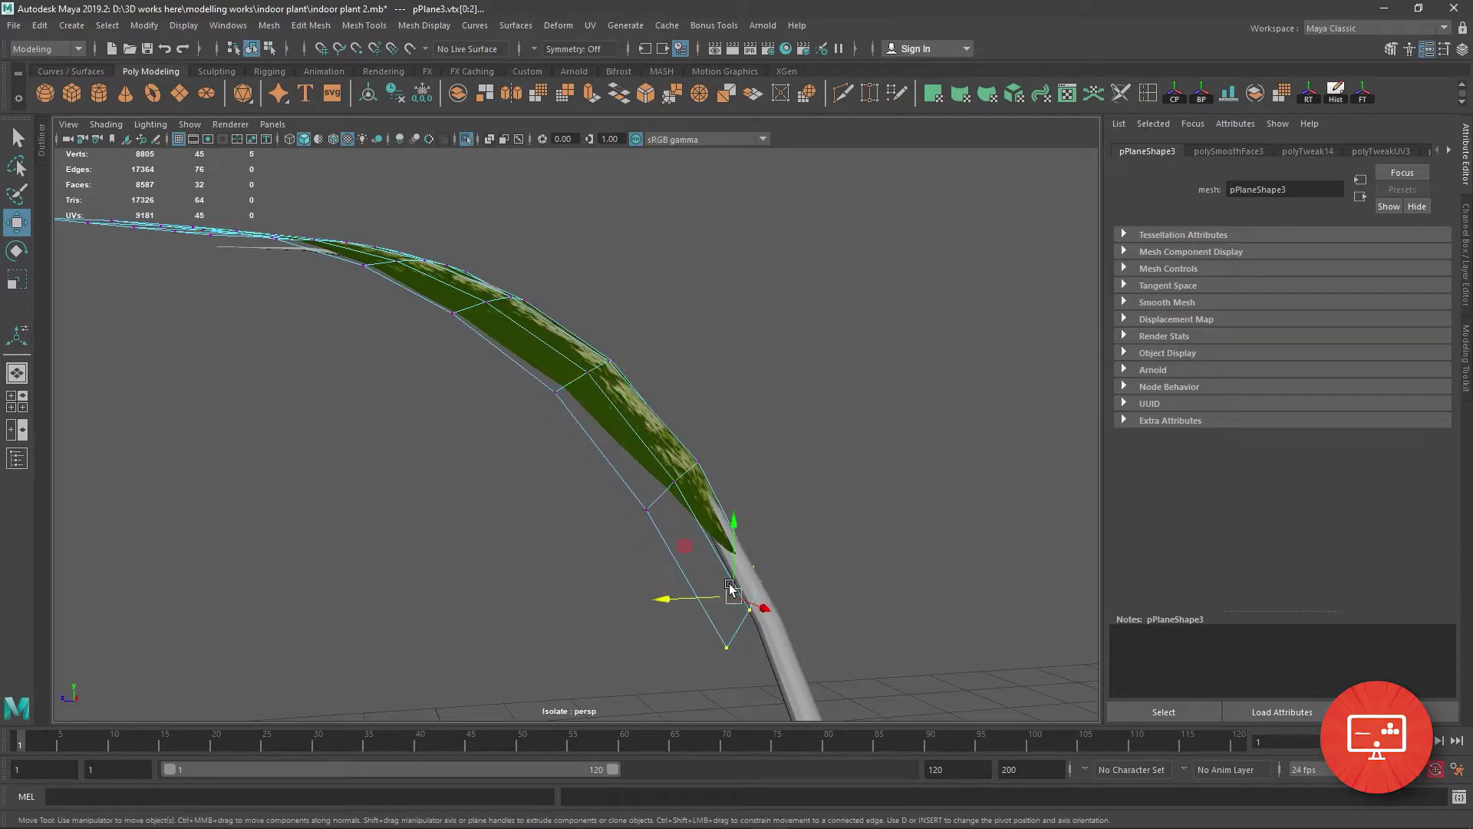
pyautogui.moveTo(675, 601)
pyautogui.mouseDown()
pyautogui.moveTo(480, 623)
pyautogui.moveTo(588, 516)
pyautogui.moveTo(668, 483)
pyautogui.moveTo(657, 352)
pyautogui.mouseUp()
pyautogui.click(688, 433)
pyautogui.keyDown('alt'); pyautogui.moveTo(754, 521); pyautogui.dragTo(663, 444); pyautogui.keyUp('alt')
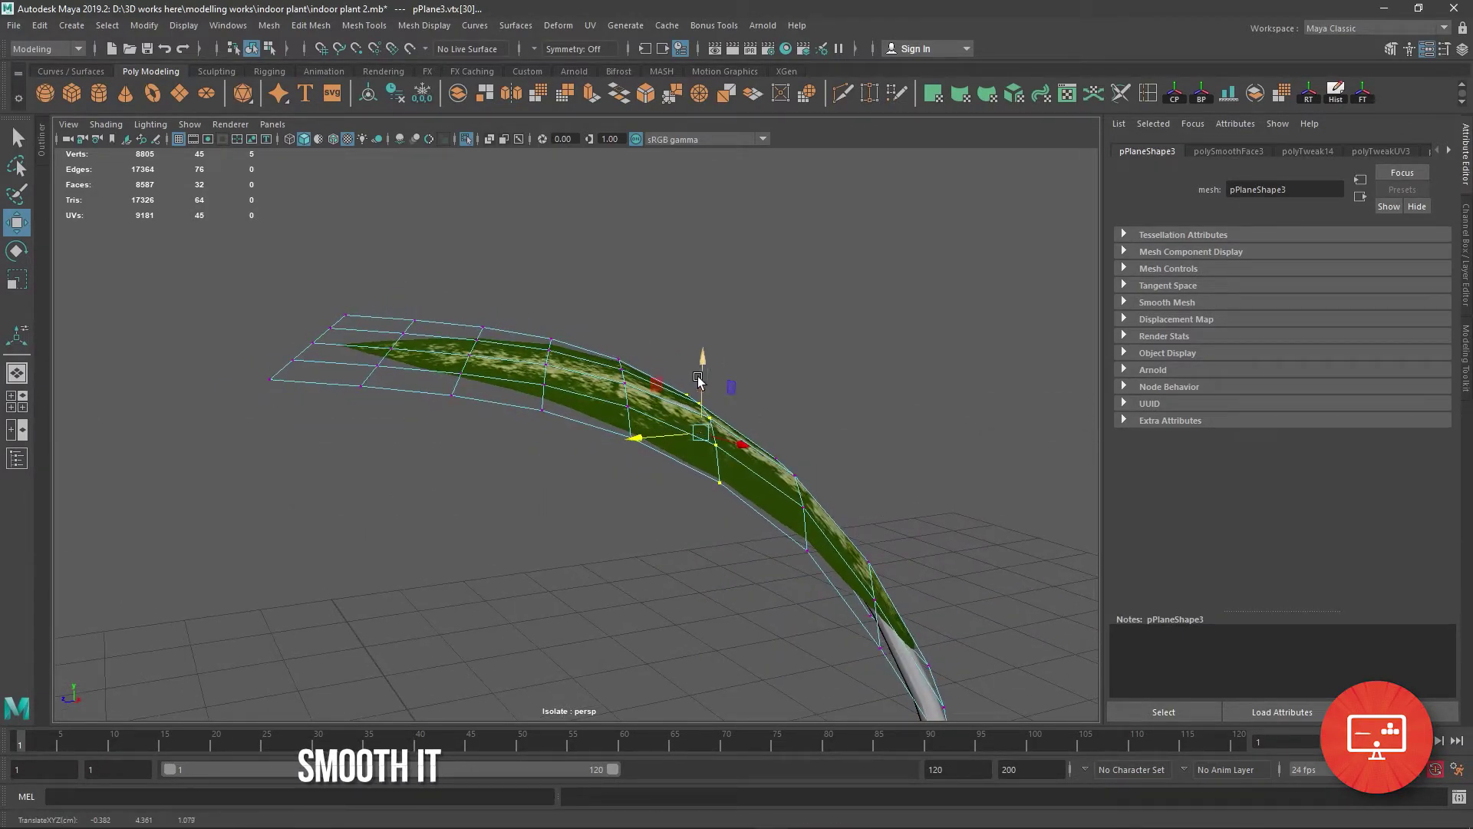
pyautogui.keyDown('alt'); pyautogui.moveTo(775, 412); pyautogui.dragTo(697, 442); pyautogui.keyUp('alt')
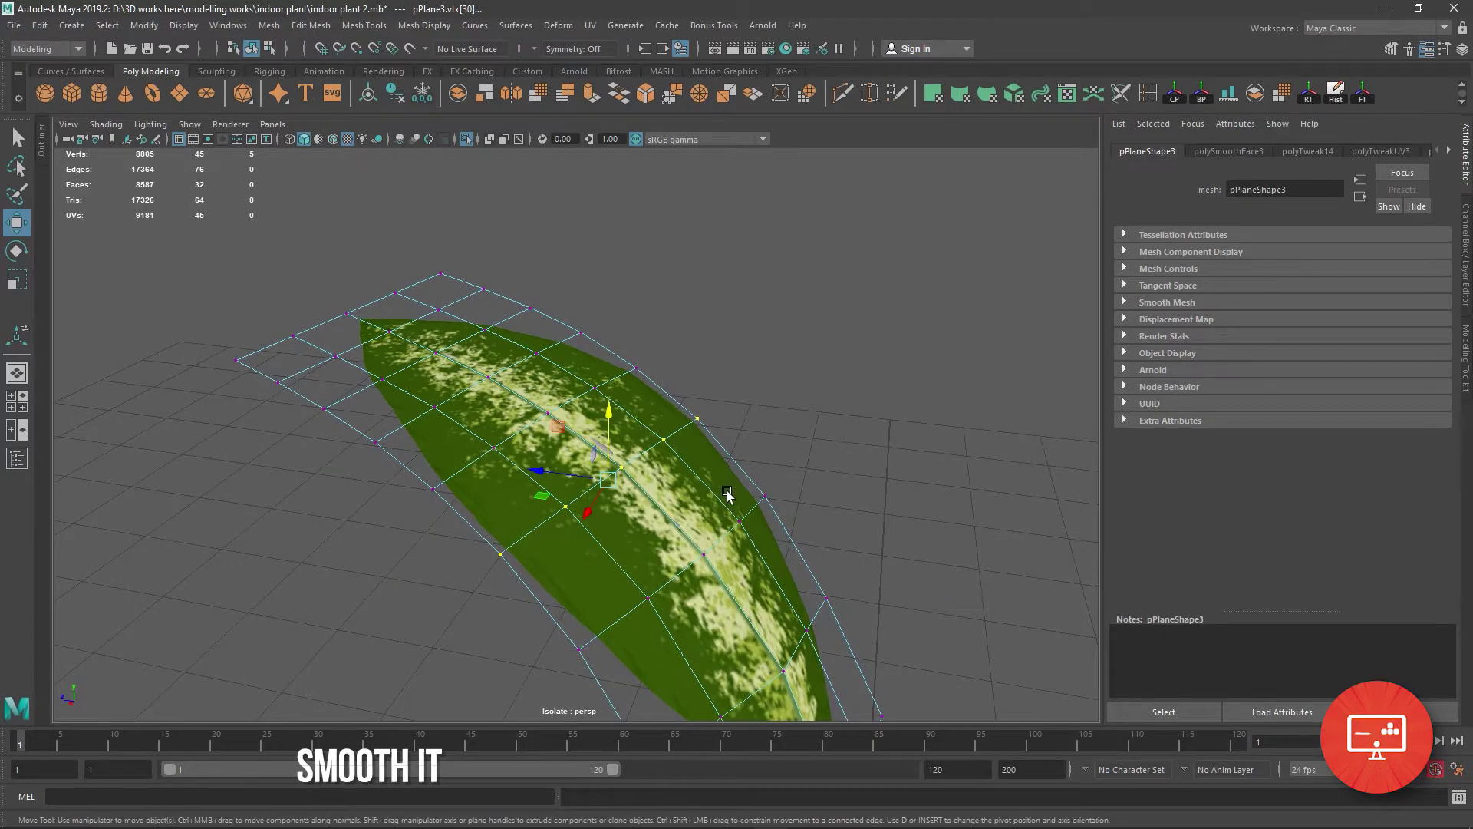
# Return the leaf to Object Mode, clear the selection and view the finished leaf up close.
pyautogui.keyDown('alt'); pyautogui.moveTo(727, 495); pyautogui.dragTo(646, 502); pyautogui.keyUp('alt')
pyautogui.moveTo(665, 397); pyautogui.dragTo(683, 368, button='right')
pyautogui.click(821, 458)
pyautogui.moveTo(821, 458)
pyautogui.keyDown('alt'); pyautogui.mouseDown()
pyautogui.moveTo(757, 568)
pyautogui.moveTo(1065, 510)
pyautogui.moveTo(749, 543)
pyautogui.moveTo(667, 509)
pyautogui.mouseUp(); pyautogui.keyUp('alt')
pyautogui.keyDown('alt'); pyautogui.moveTo(668, 510); pyautogui.dragTo(670, 788, button='right'); pyautogui.keyUp('alt')
# Assign a new aiStandardSurface shader to the selected stem.
pyautogui.click(642, 587)
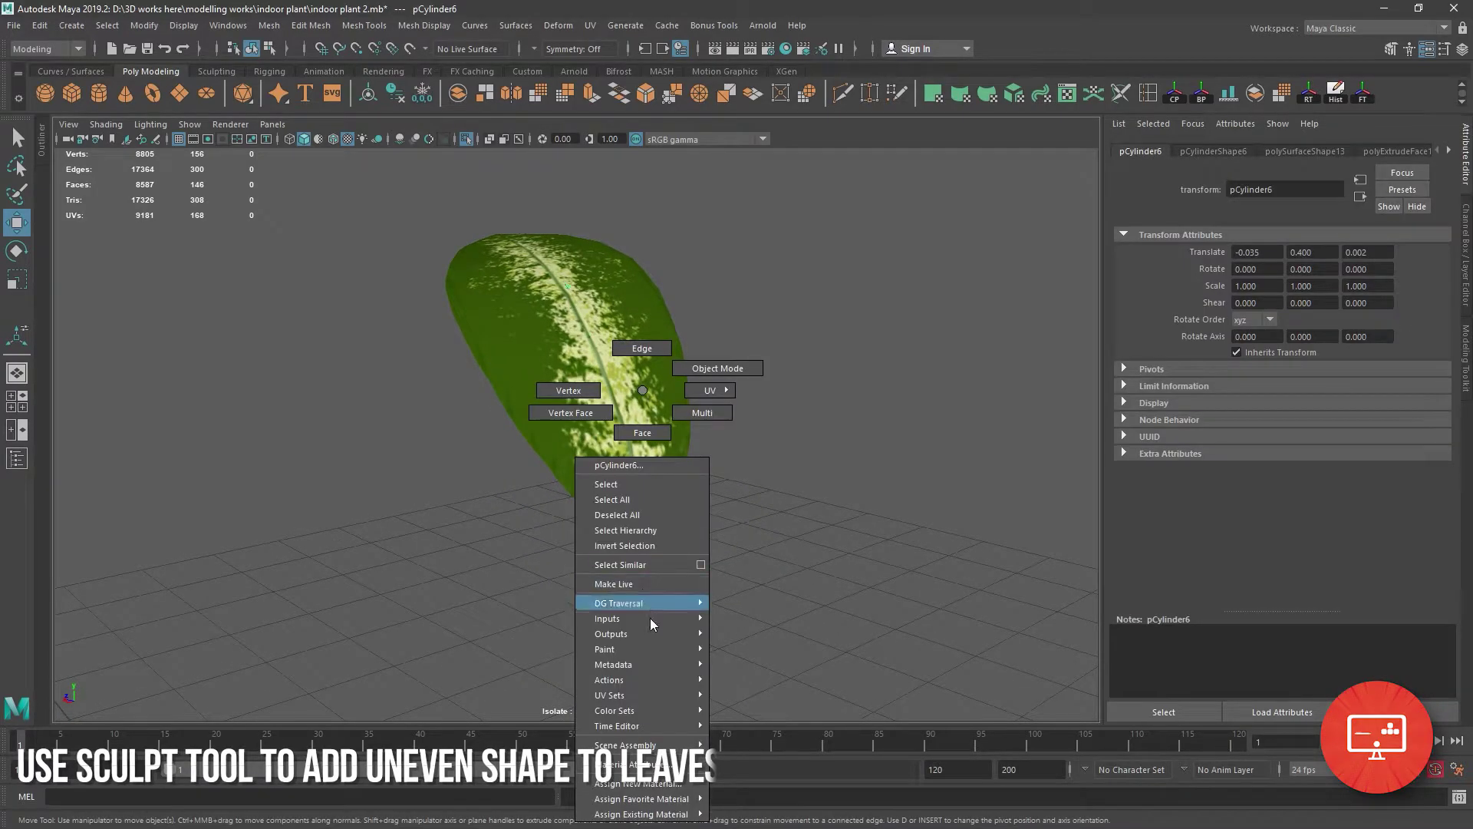
pyautogui.click(670, 788)
pyautogui.click(546, 414)
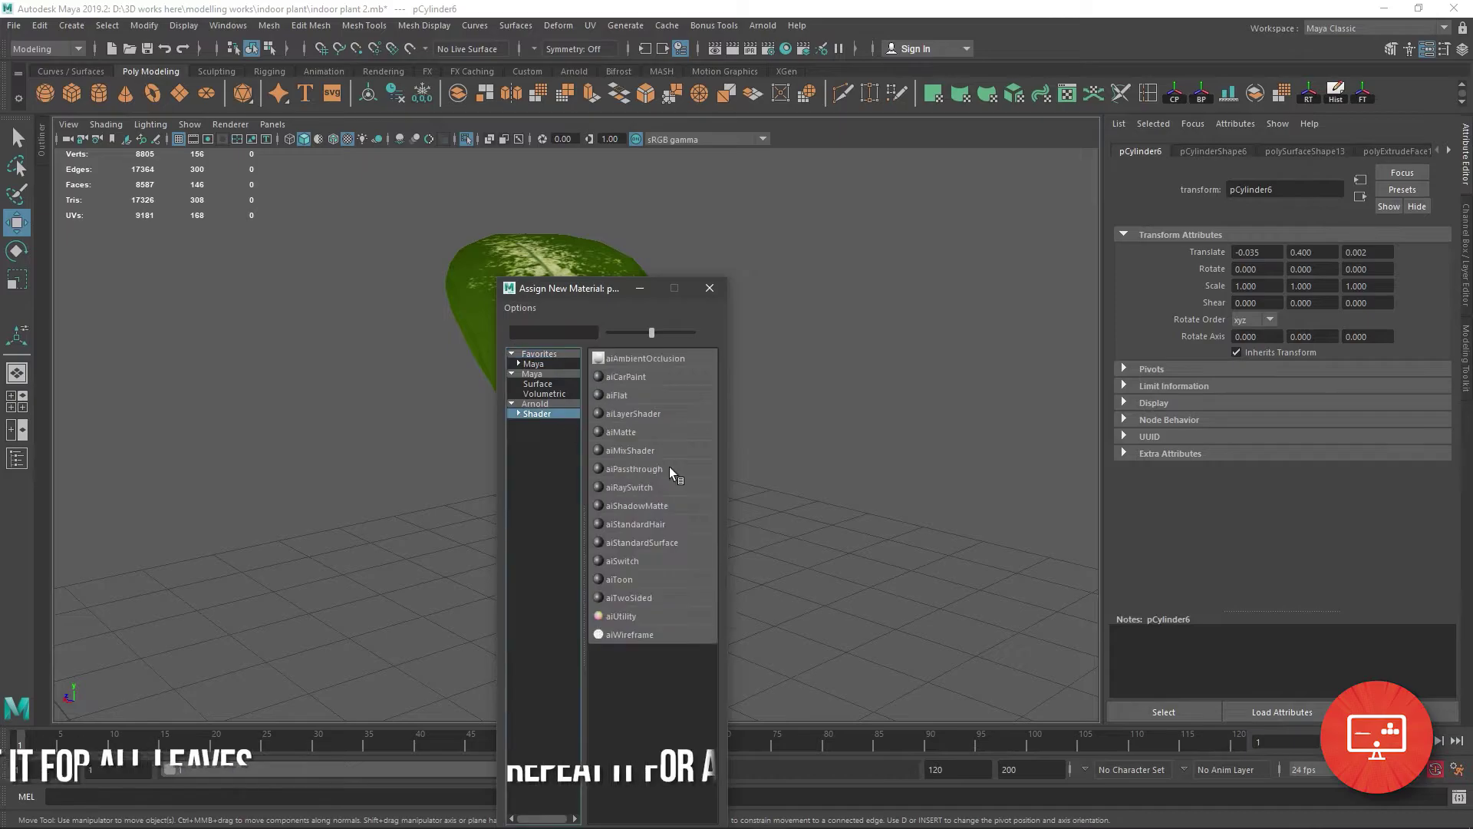
pyautogui.click(633, 549)
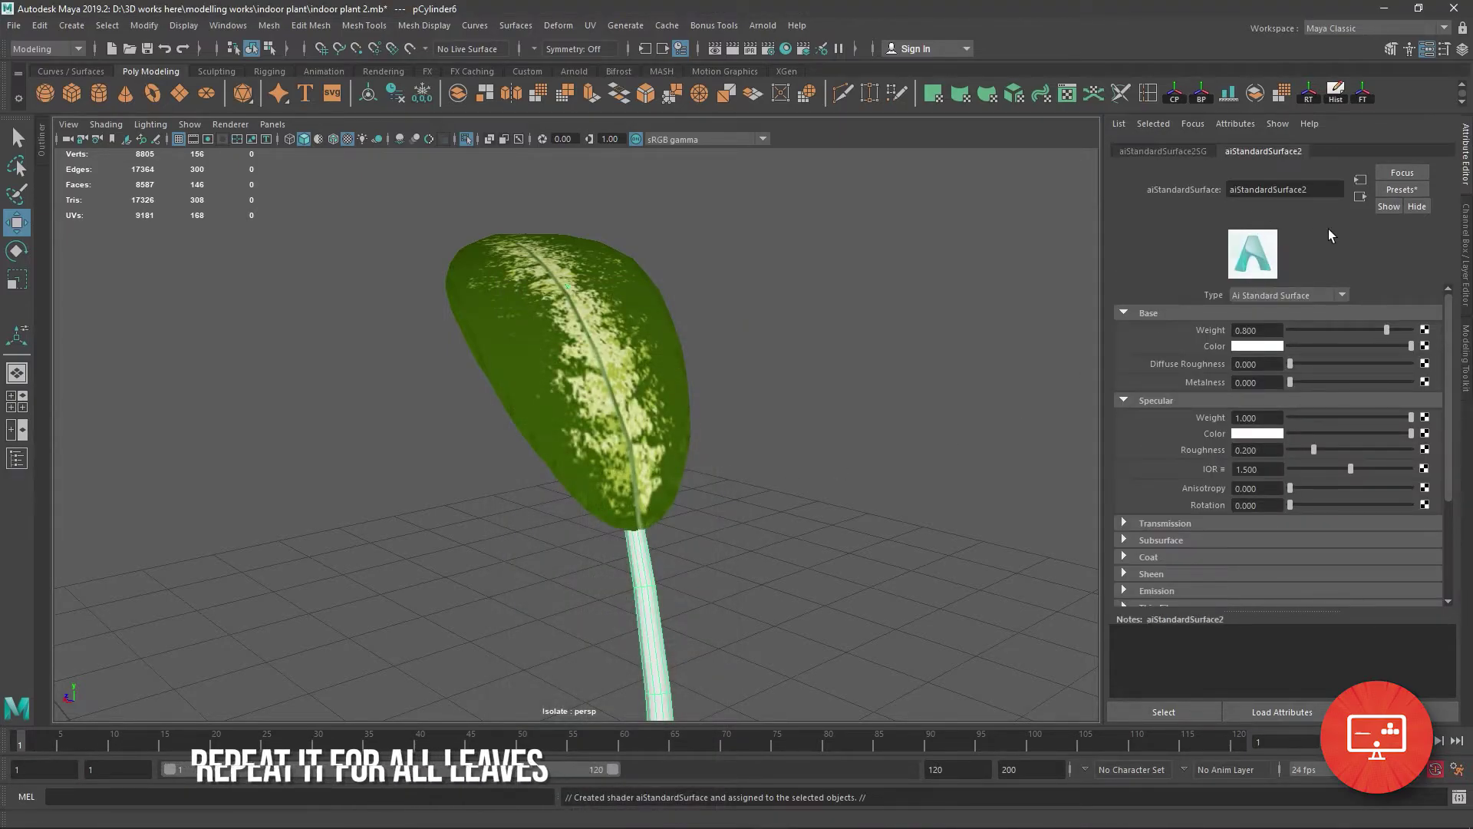
# Apply the existing leaf material to the leaf via Assign Existing Material.
pyautogui.moveTo(648, 568); pyautogui.dragTo(674, 753, button='right')
pyautogui.click(648, 590)
pyautogui.moveTo(644, 813)
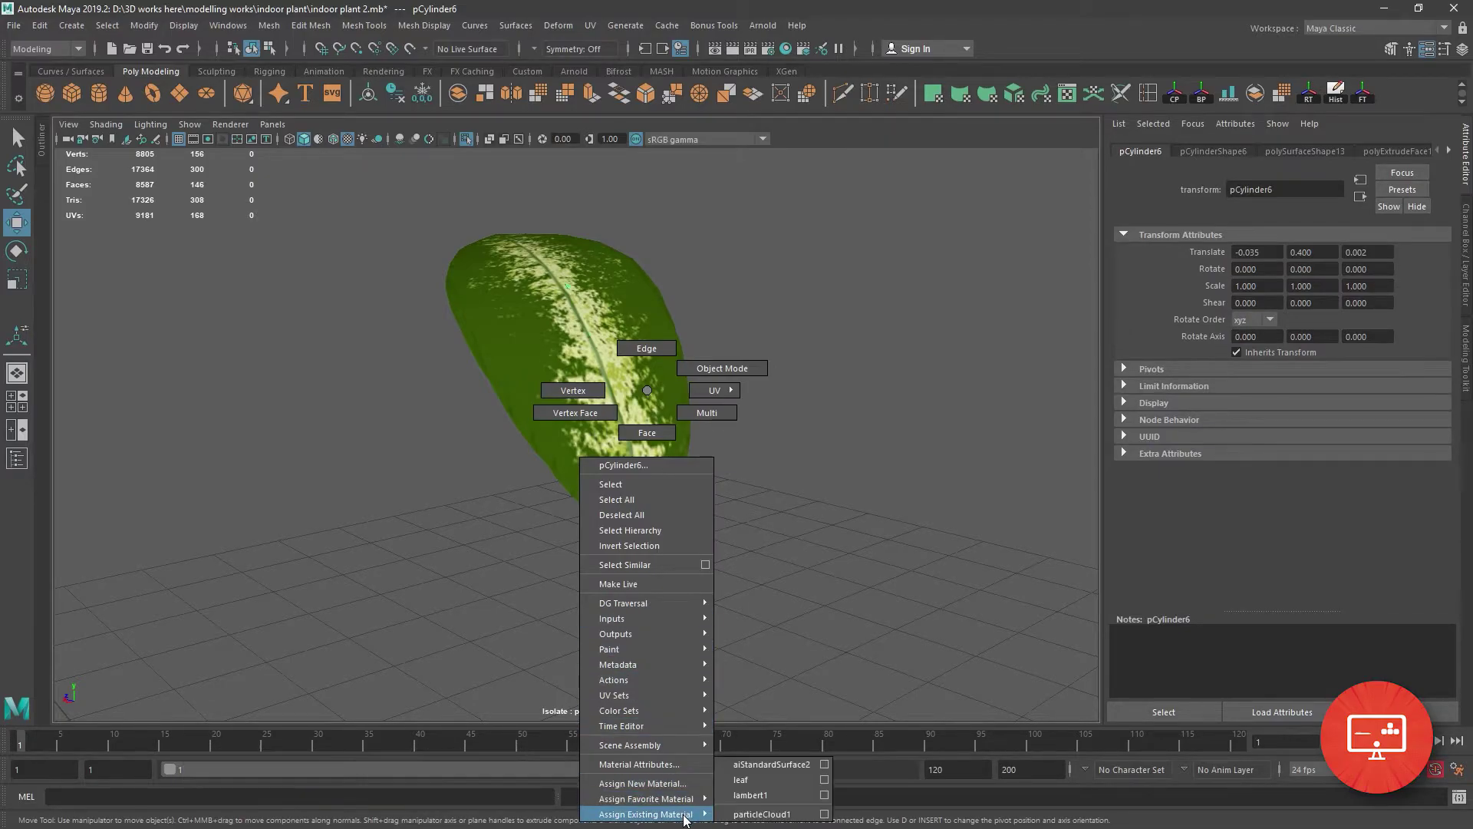
pyautogui.click(752, 785)
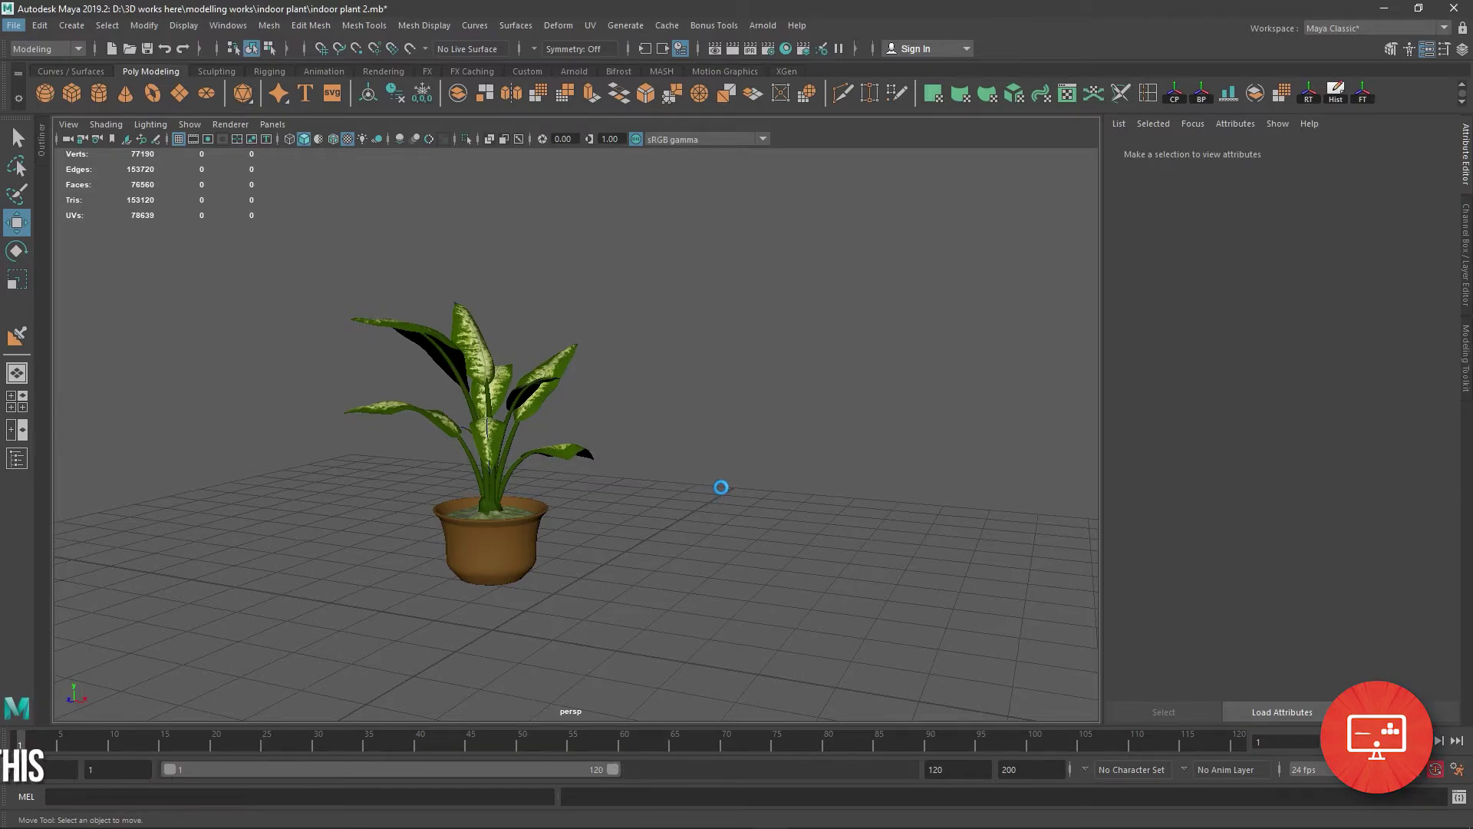
# Orbit around the potted plant and select the plant, then the pot.
pyautogui.moveTo(721, 487)
pyautogui.keyDown('alt'); pyautogui.mouseDown()
pyautogui.moveTo(749, 536)
pyautogui.moveTo(766, 517)
pyautogui.mouseUp(); pyautogui.keyUp('alt')
pyautogui.keyDown('alt'); pyautogui.moveTo(697, 555); pyautogui.dragTo(671, 555); pyautogui.keyUp('alt')
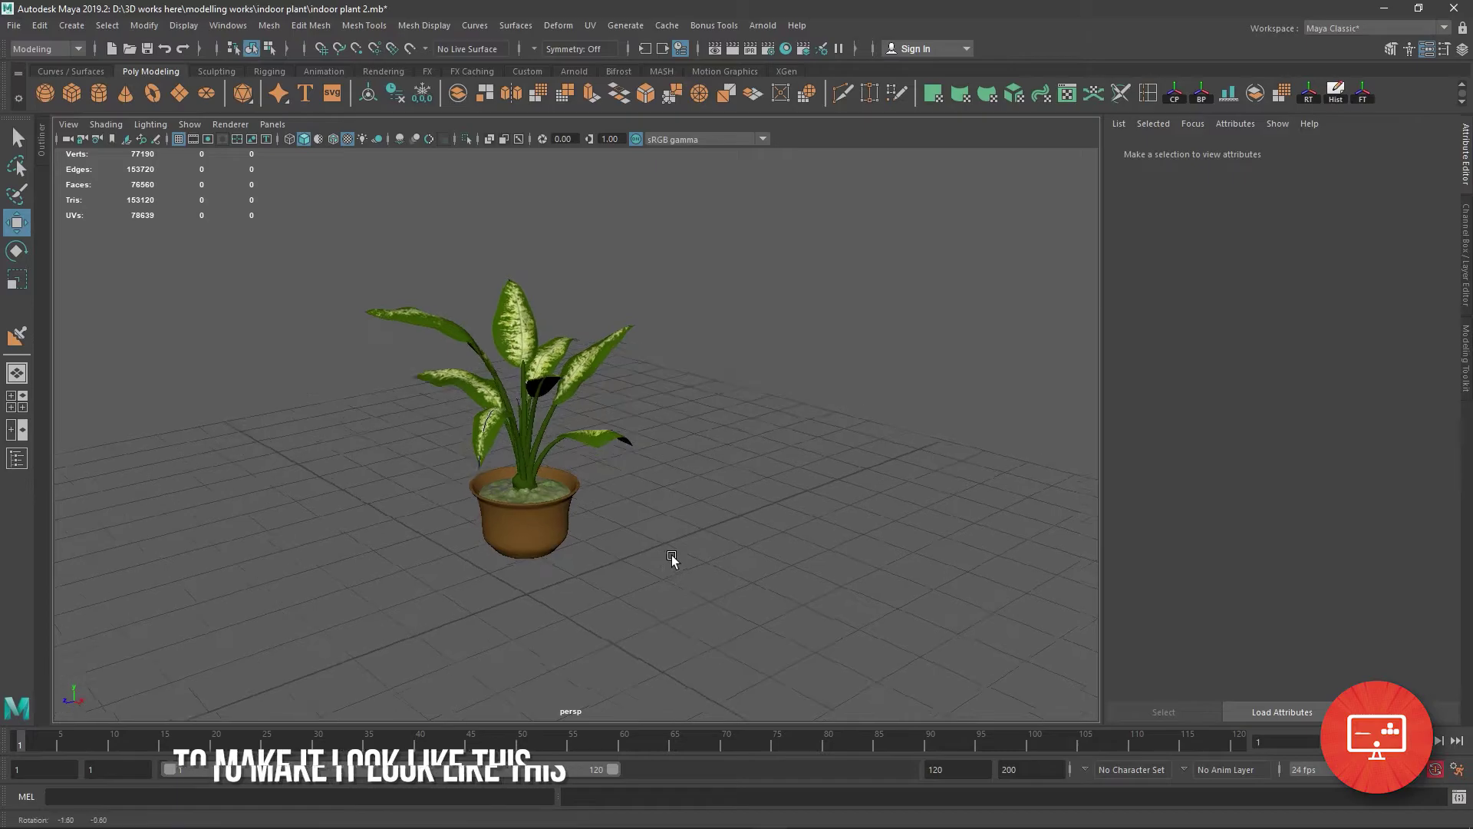
pyautogui.moveTo(304, 287); pyautogui.dragTo(756, 606)
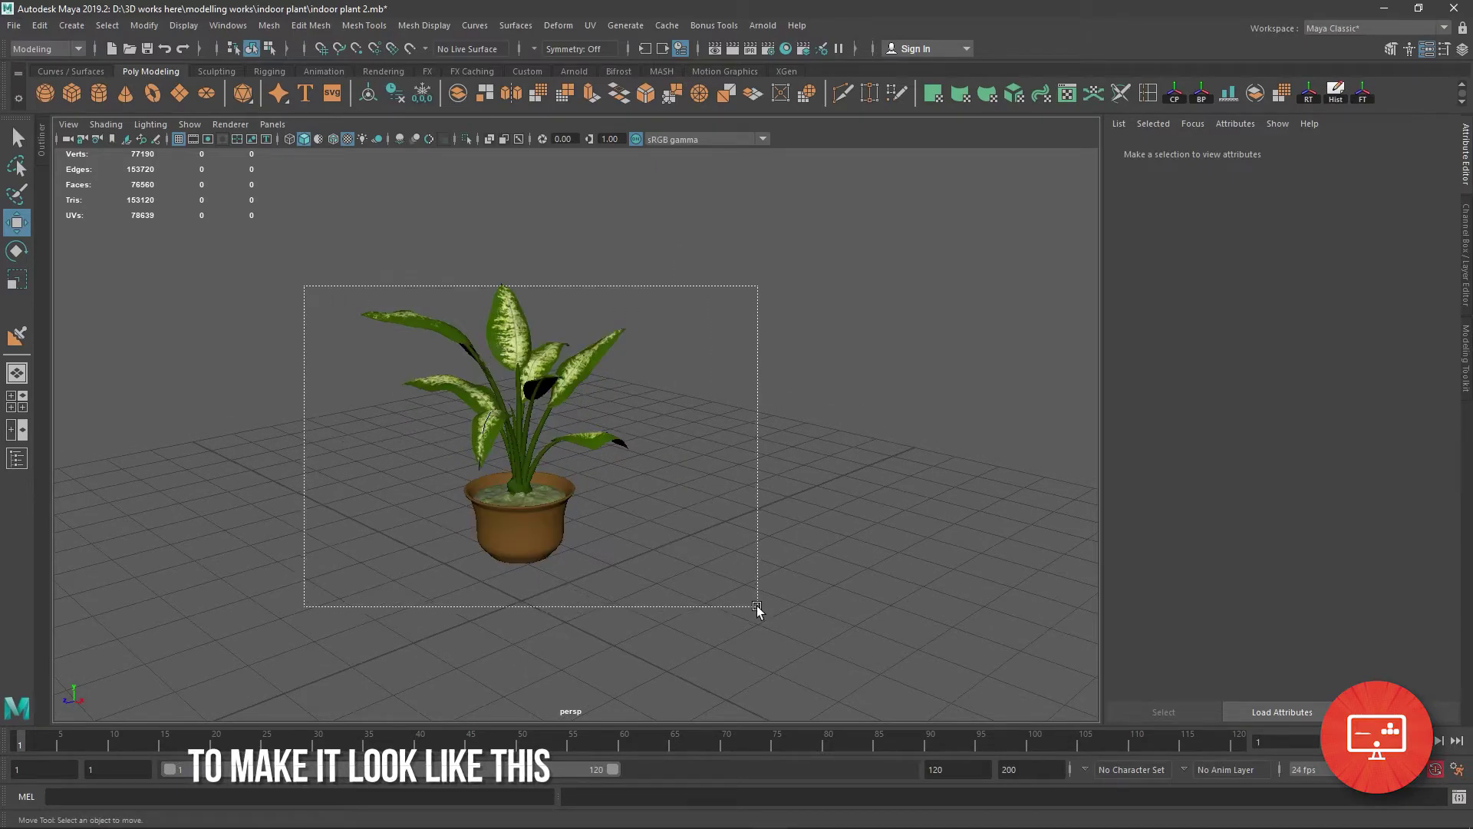
pyautogui.click(557, 524)
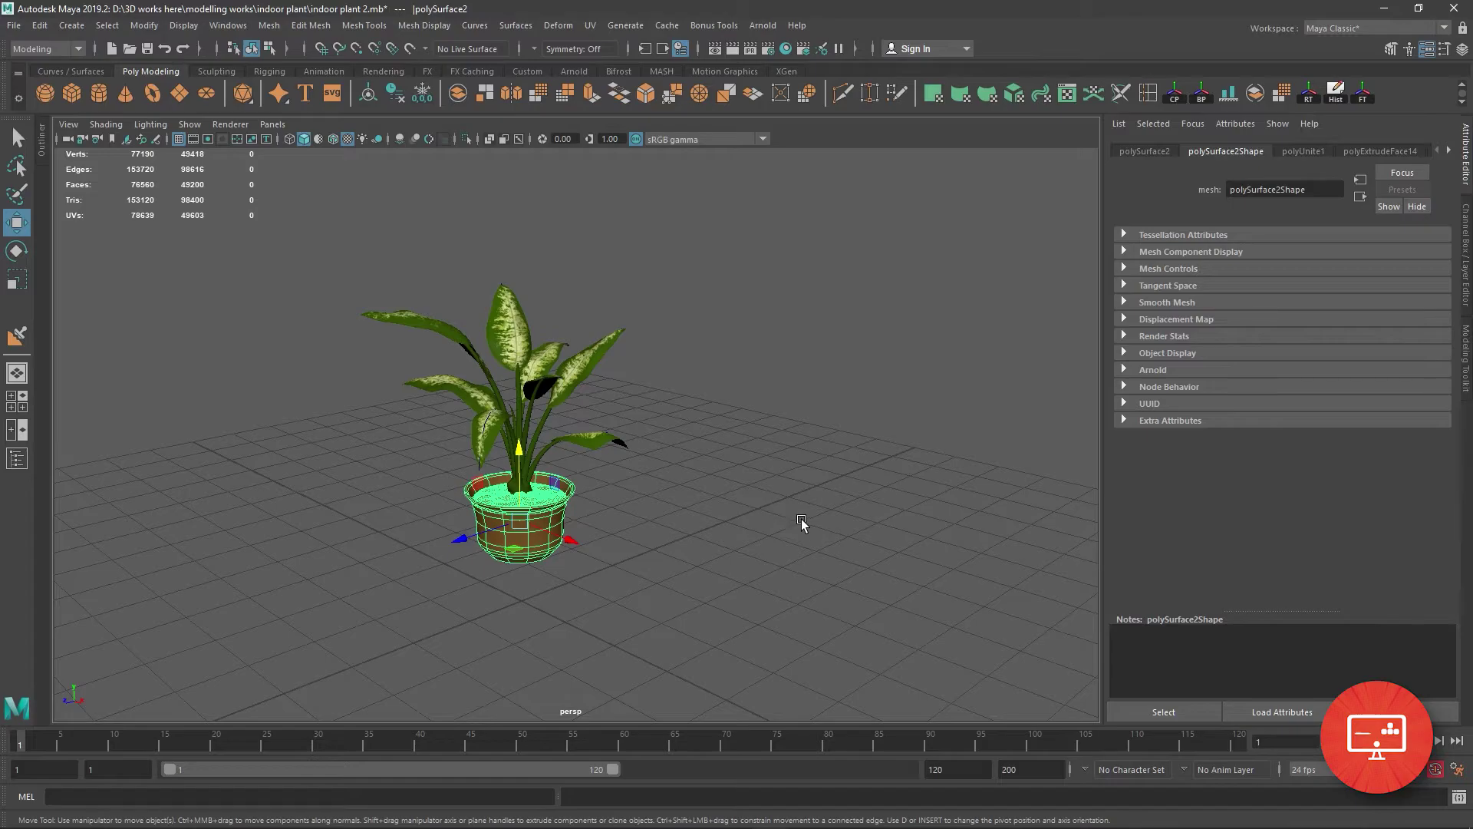
# Move in close to the stems and delete the thin curved stem.
pyautogui.moveTo(839, 416)
pyautogui.keyDown('alt'); pyautogui.mouseDown()
pyautogui.moveTo(806, 557)
pyautogui.moveTo(751, 549)
pyautogui.moveTo(625, 596)
pyautogui.moveTo(689, 553)
pyautogui.moveTo(694, 623)
pyautogui.moveTo(635, 509)
pyautogui.mouseUp(); pyautogui.keyUp('alt')
pyautogui.moveTo(634, 510)
pyautogui.keyDown('alt'); pyautogui.mouseDown(button='right')
pyautogui.moveTo(694, 615)
pyautogui.moveTo(754, 589)
pyautogui.mouseUp(button='right'); pyautogui.keyUp('alt')
pyautogui.moveTo(754, 589)
pyautogui.keyDown('alt'); pyautogui.mouseDown()
pyautogui.moveTo(675, 645)
pyautogui.moveTo(326, 657)
pyautogui.moveTo(591, 668)
pyautogui.moveTo(847, 493)
pyautogui.mouseUp(); pyautogui.keyUp('alt')
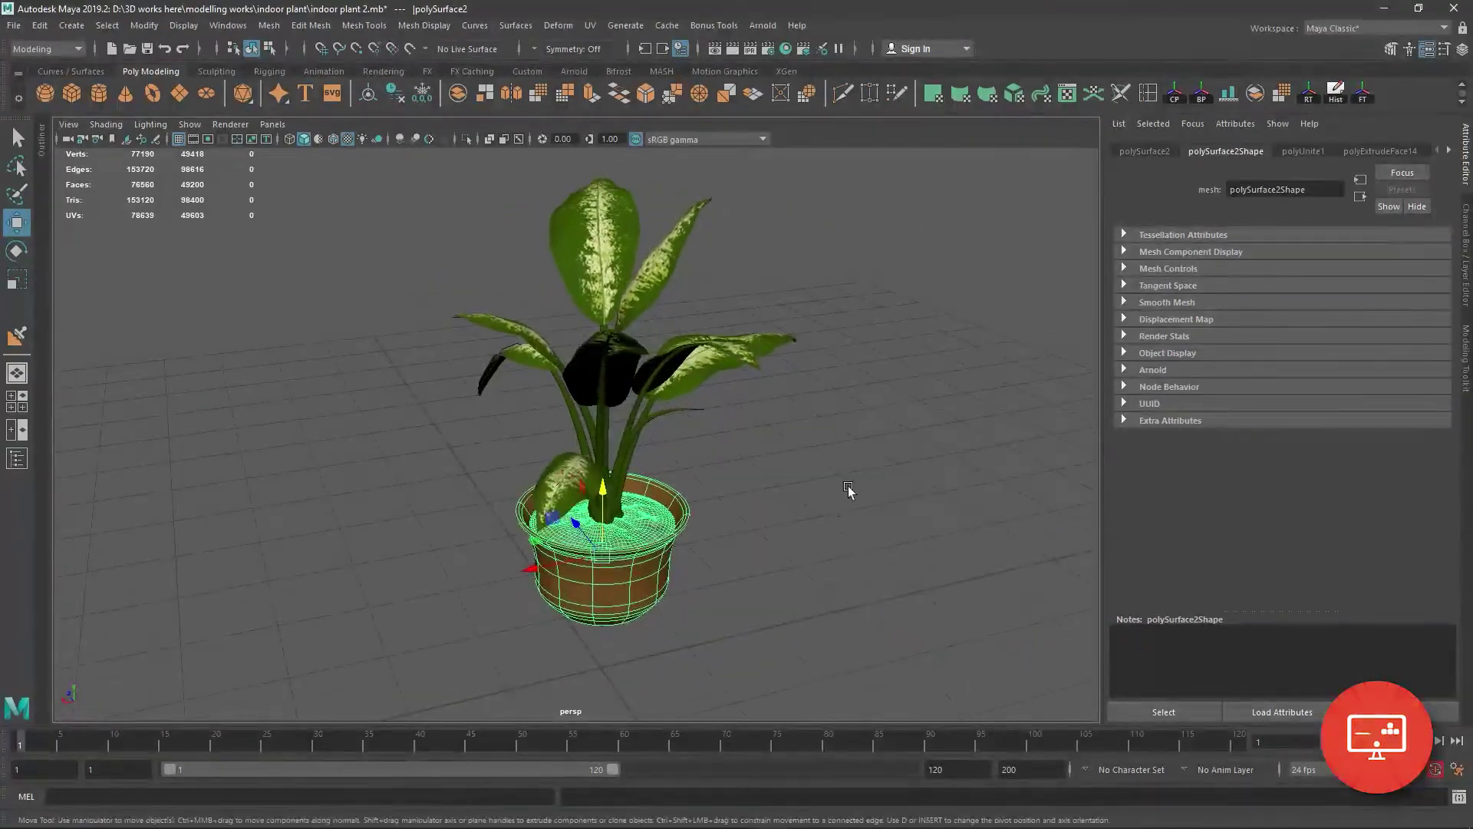
pyautogui.moveTo(848, 493)
pyautogui.keyDown('alt'); pyautogui.mouseDown(button='right')
pyautogui.moveTo(926, 566)
pyautogui.moveTo(730, 632)
pyautogui.moveTo(527, 385)
pyautogui.mouseUp(button='right'); pyautogui.keyUp('alt')
pyautogui.click(527, 385)
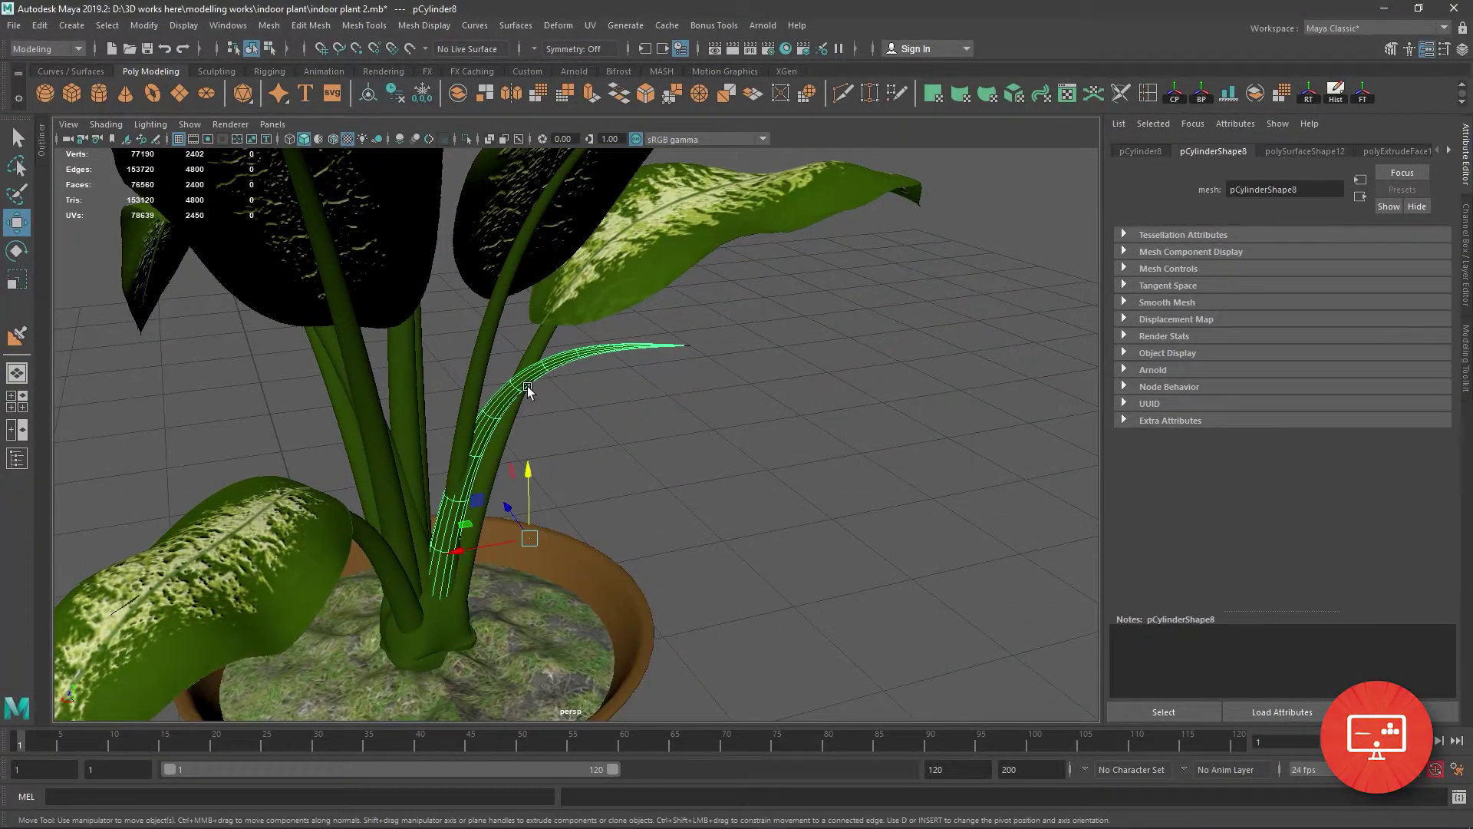
pyautogui.press('Delete')
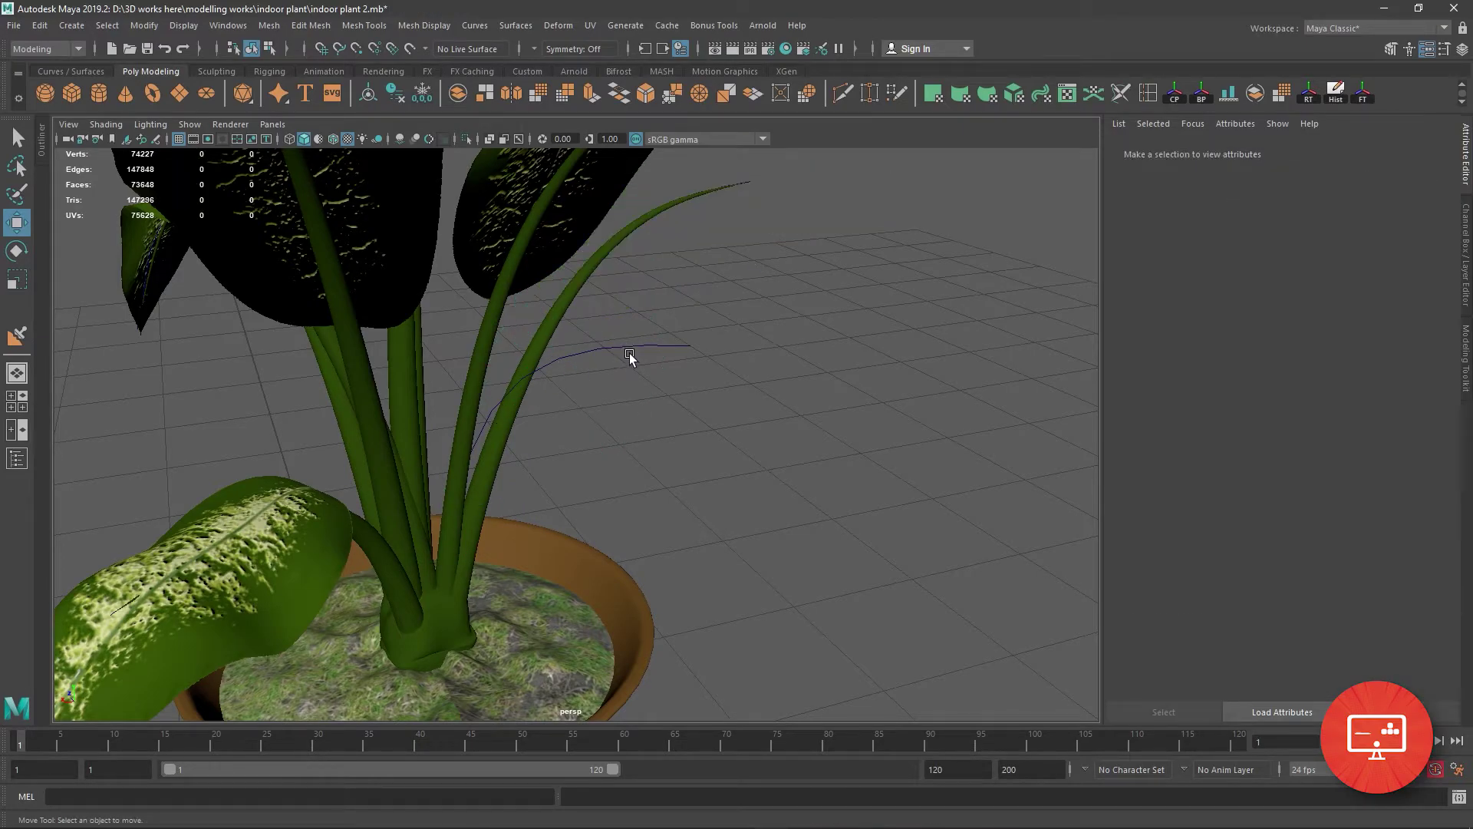
# Clear the selection, frame the whole potted plant and review it from lower and higher angles.
pyautogui.click(629, 353)
pyautogui.moveTo(629, 353)
pyautogui.keyDown('alt'); pyautogui.mouseDown()
pyautogui.moveTo(729, 401)
pyautogui.moveTo(597, 314)
pyautogui.mouseUp(); pyautogui.keyUp('alt')
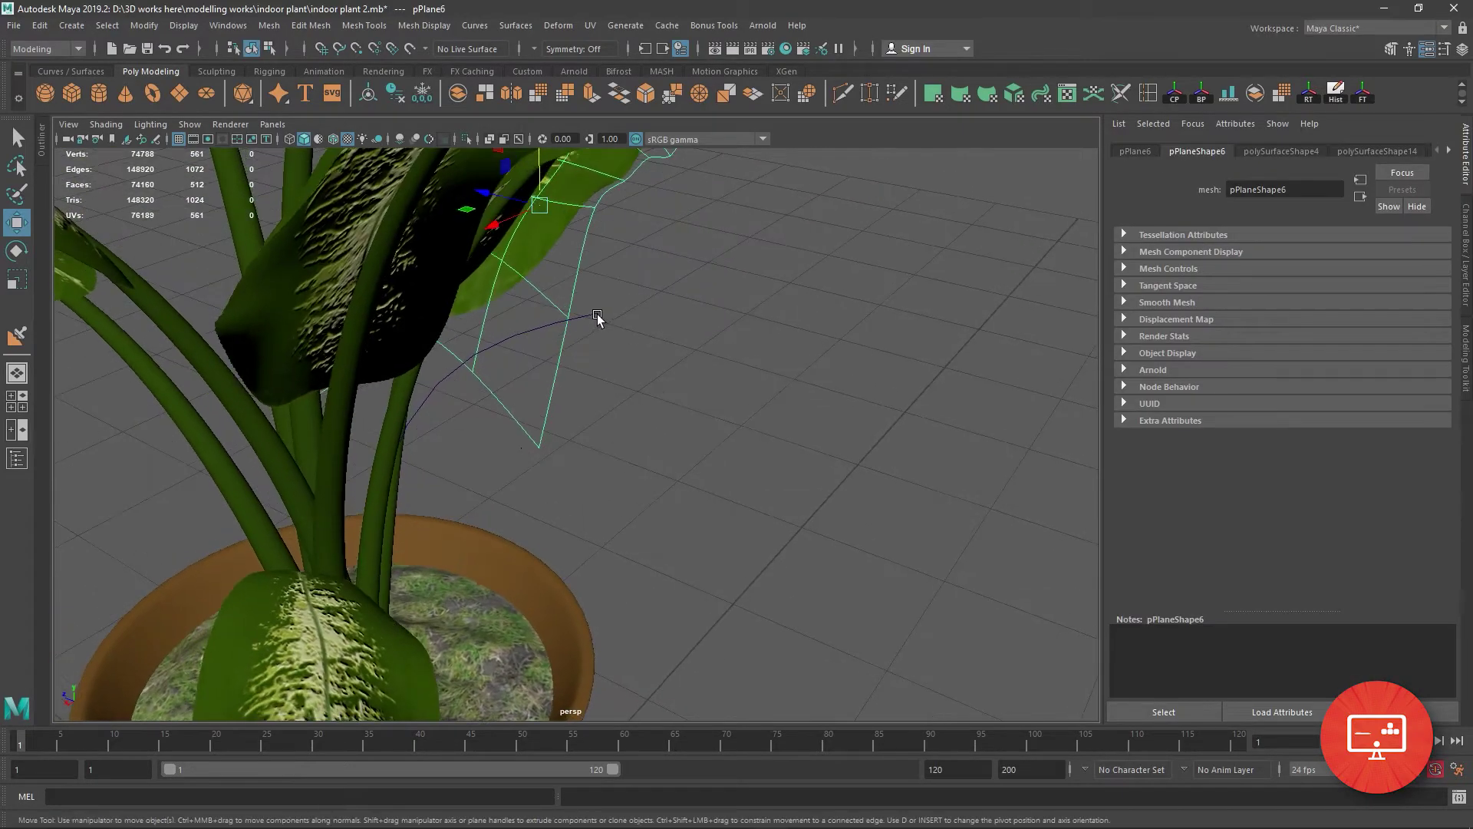
pyautogui.click(588, 324)
pyautogui.press('a')
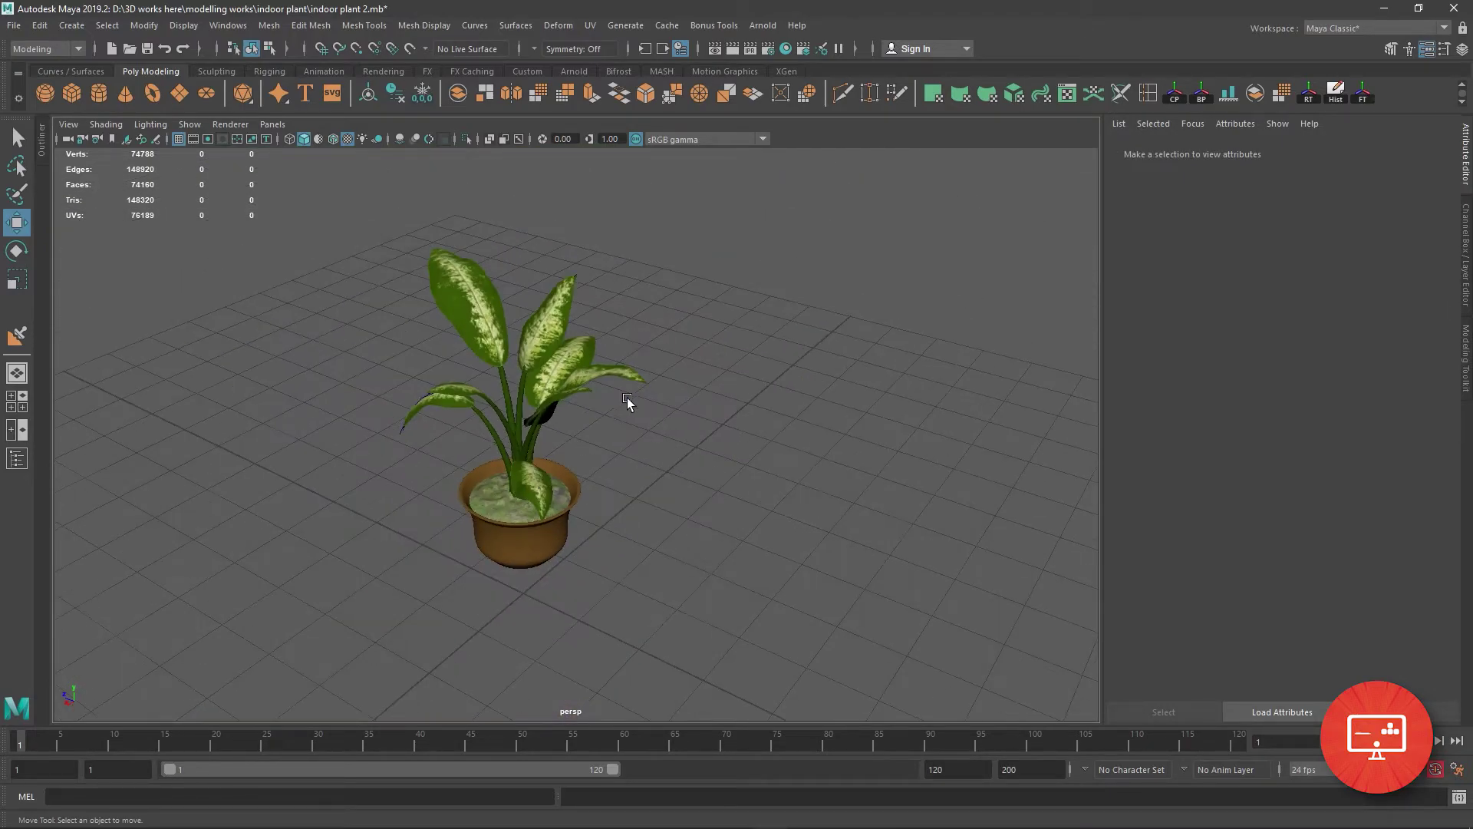
pyautogui.moveTo(627, 397)
pyautogui.keyDown('alt'); pyautogui.mouseDown()
pyautogui.moveTo(780, 432)
pyautogui.moveTo(1191, 413)
pyautogui.mouseUp(); pyautogui.keyUp('alt')
pyautogui.moveTo(483, 540)
pyautogui.keyDown('alt'); pyautogui.mouseDown()
pyautogui.moveTo(681, 535)
pyautogui.moveTo(731, 549)
pyautogui.mouseUp(); pyautogui.keyUp('alt')
pyautogui.scroll(3, 437, 486)
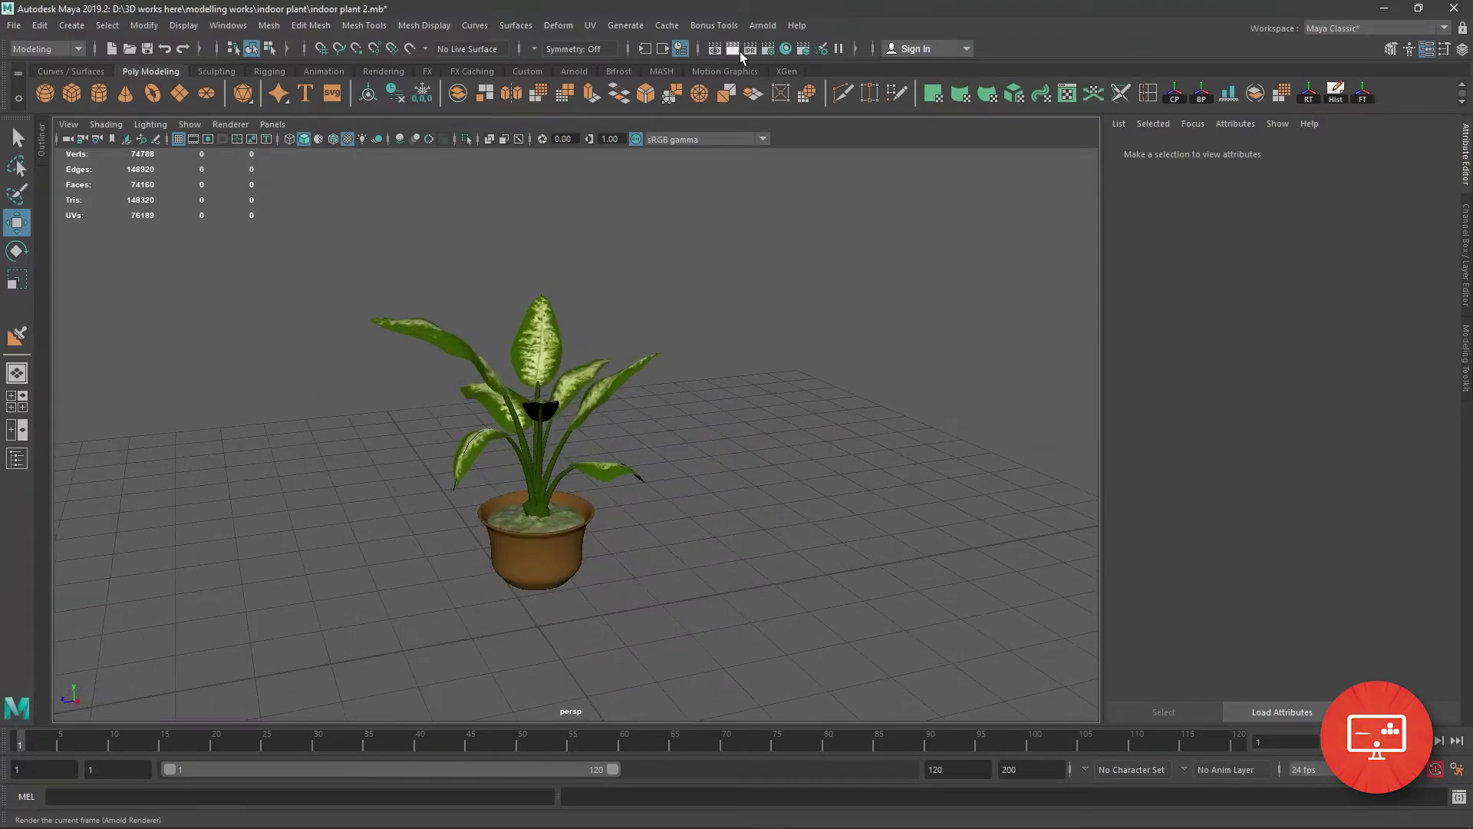
# Render the potted plant with Arnold and zoom around the RenderView image.
pyautogui.click(585, 73)
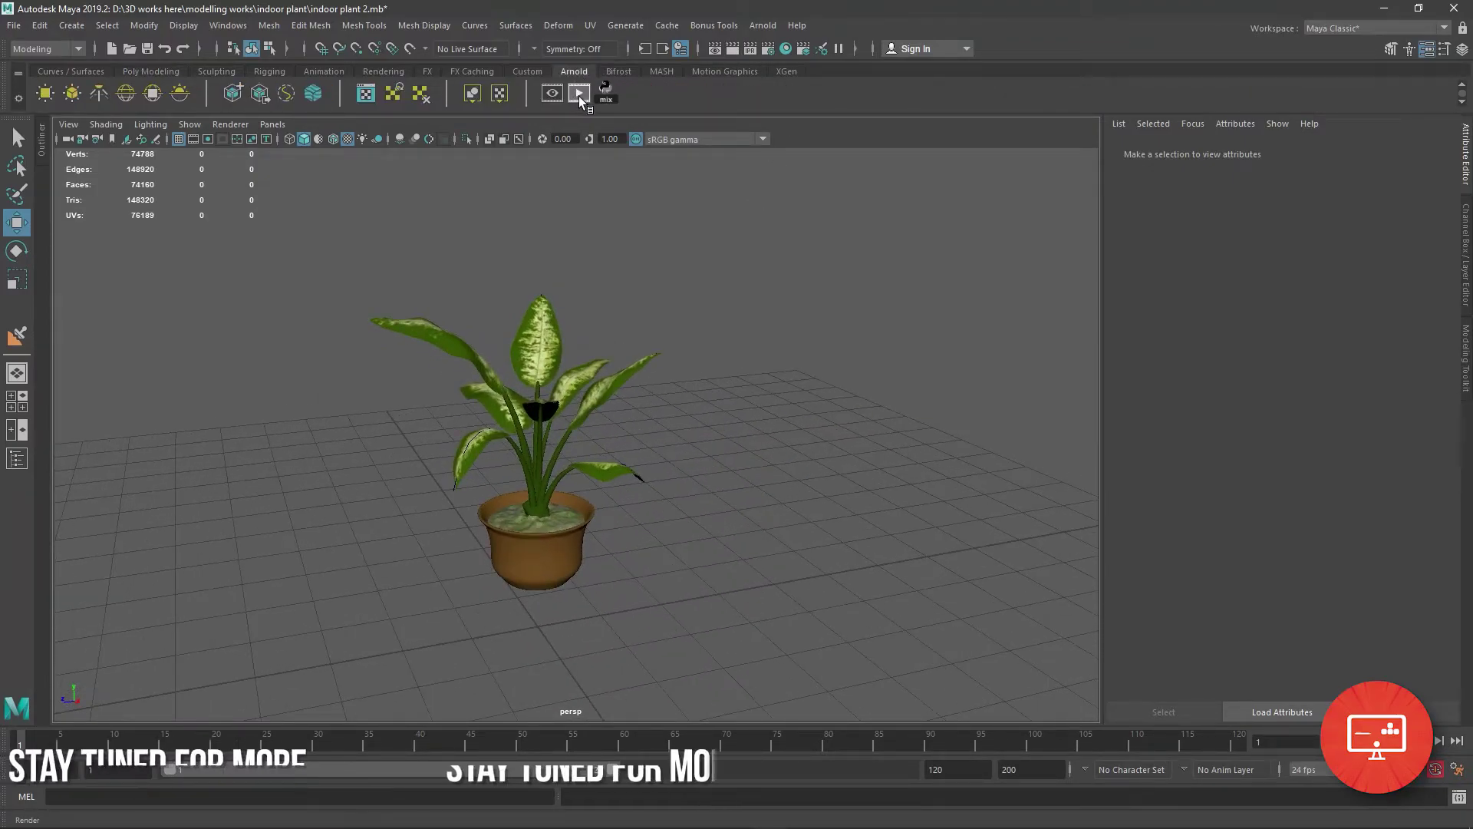
pyautogui.click(579, 95)
pyautogui.moveTo(409, 320); pyautogui.dragTo(964, 196)
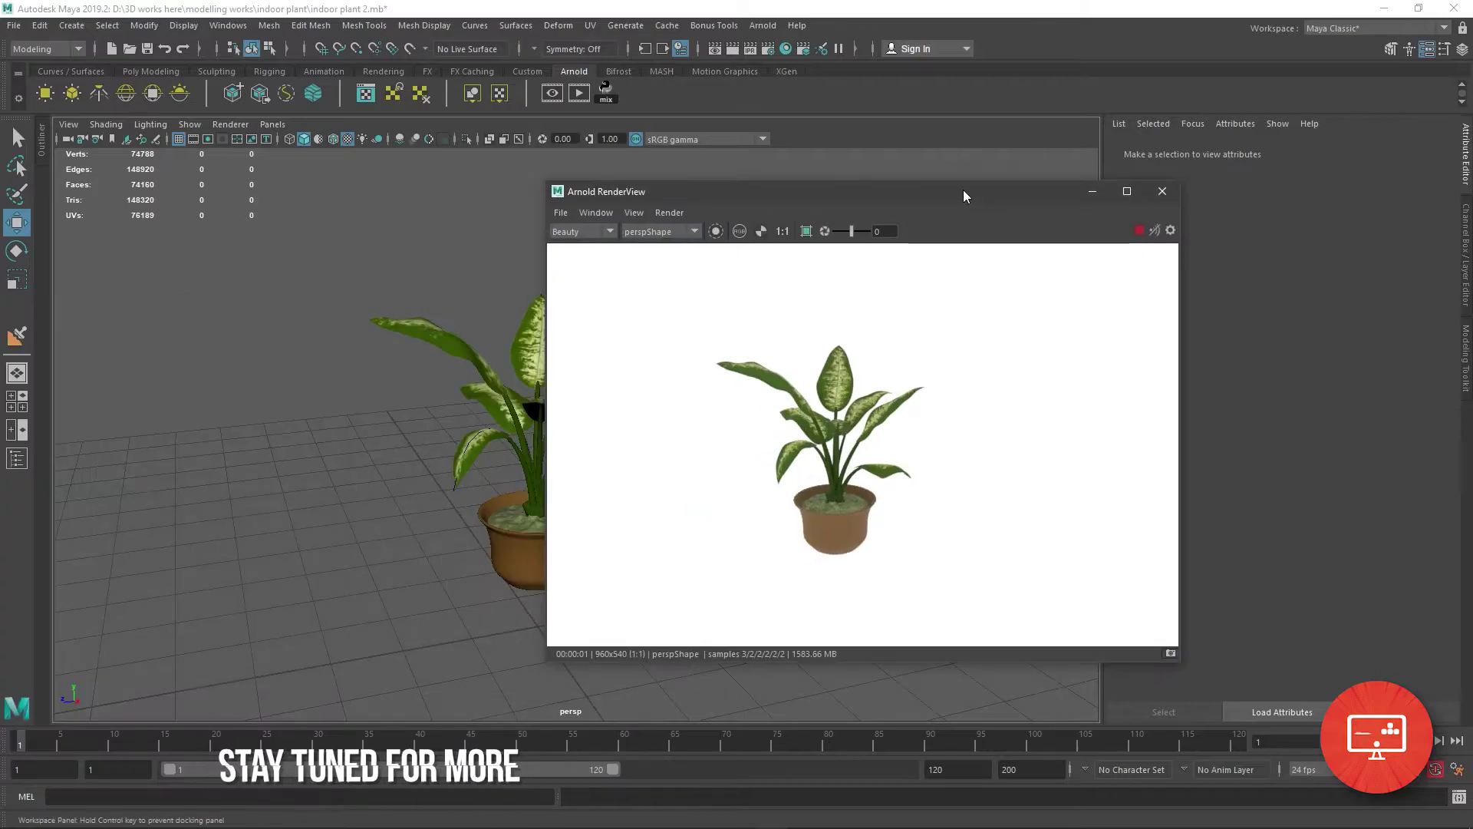
pyautogui.scroll(2, 414, 401)
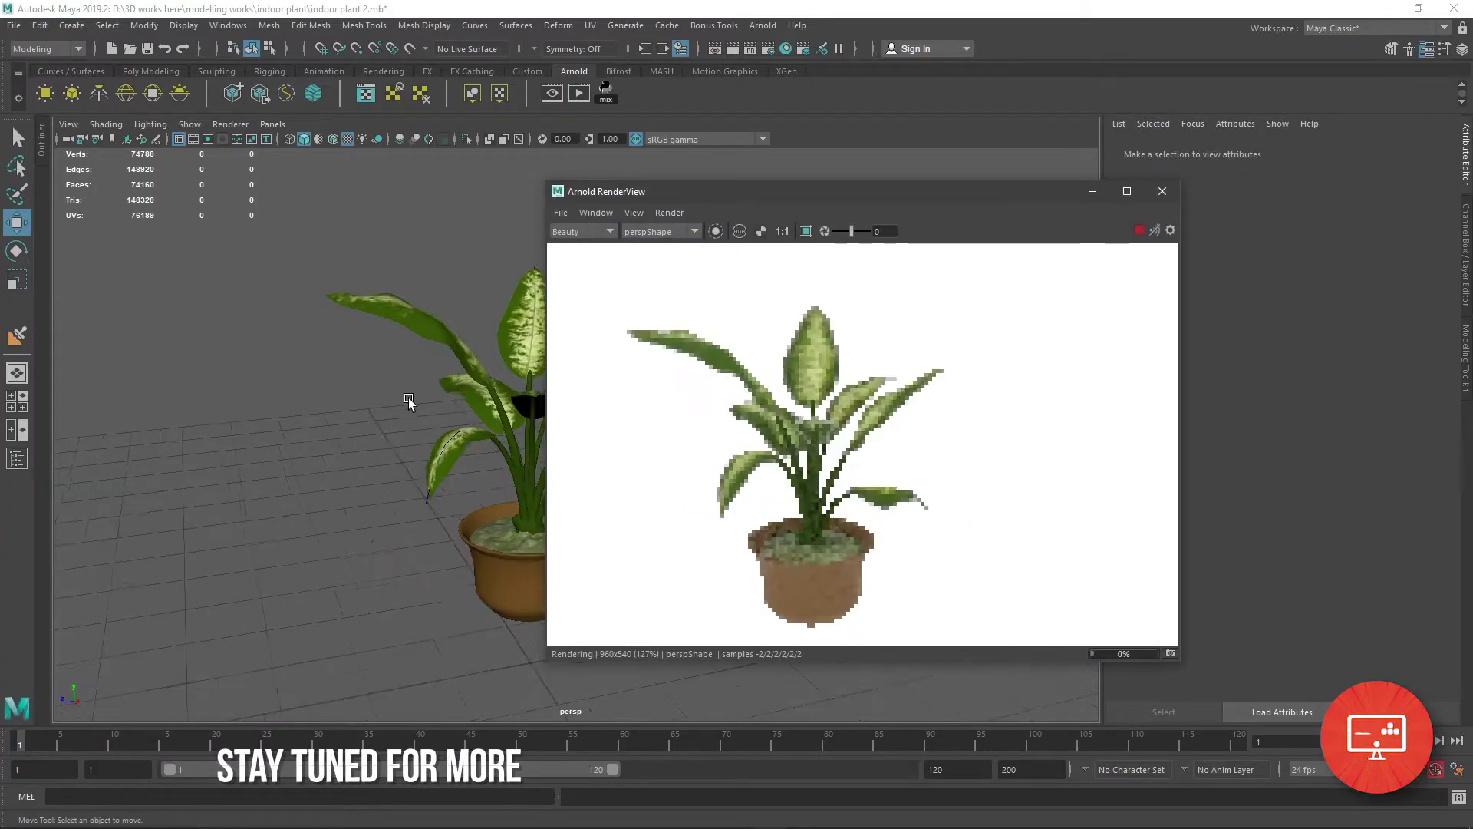
pyautogui.scroll(4, 409, 400)
pyautogui.scroll(-1, 859, 460)
pyautogui.scroll(-2, 860, 461)
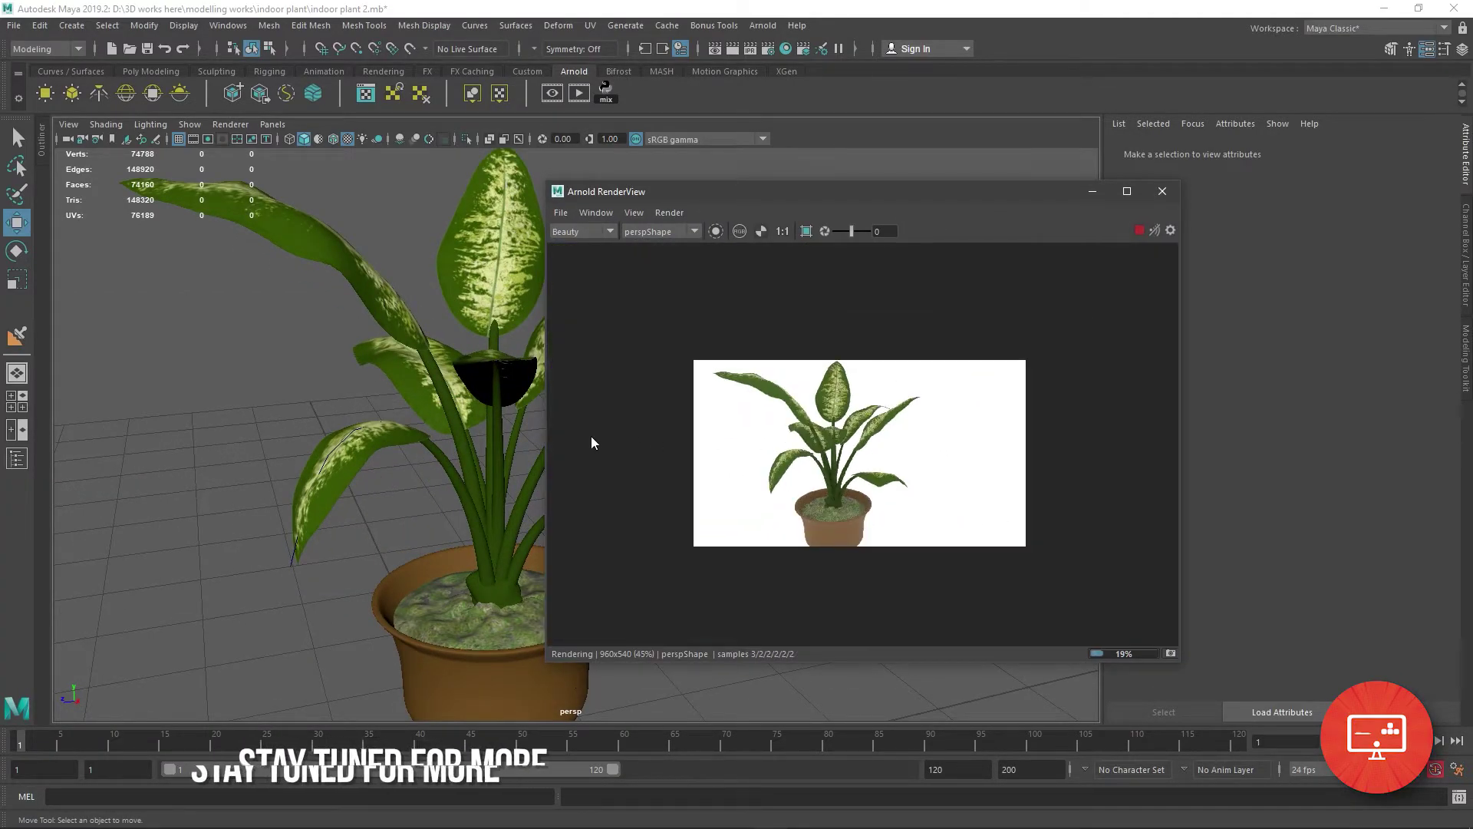
pyautogui.scroll(-2, 404, 453)
pyautogui.scroll(-1, 401, 453)
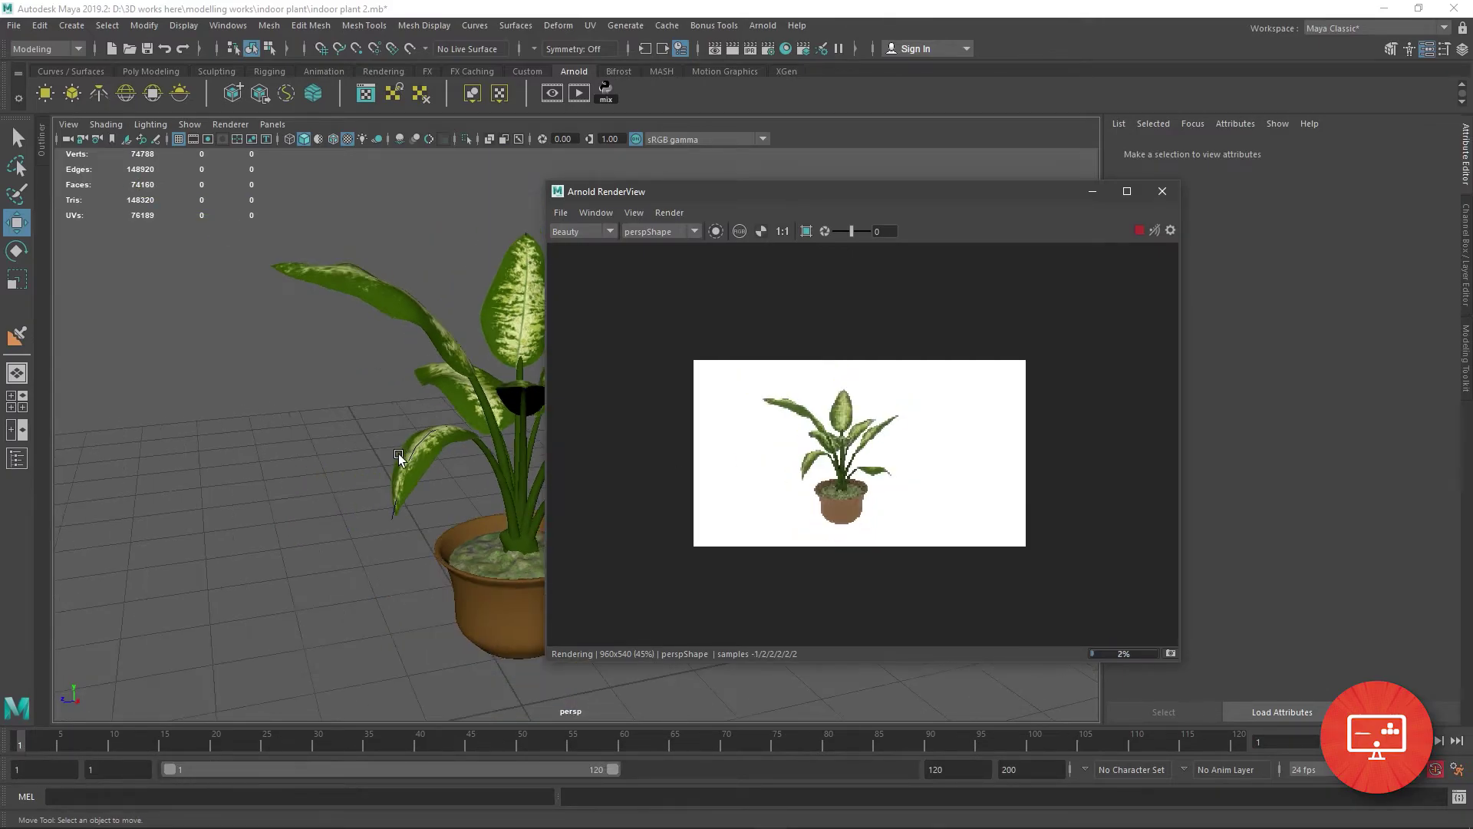
pyautogui.scroll(2, 908, 460)
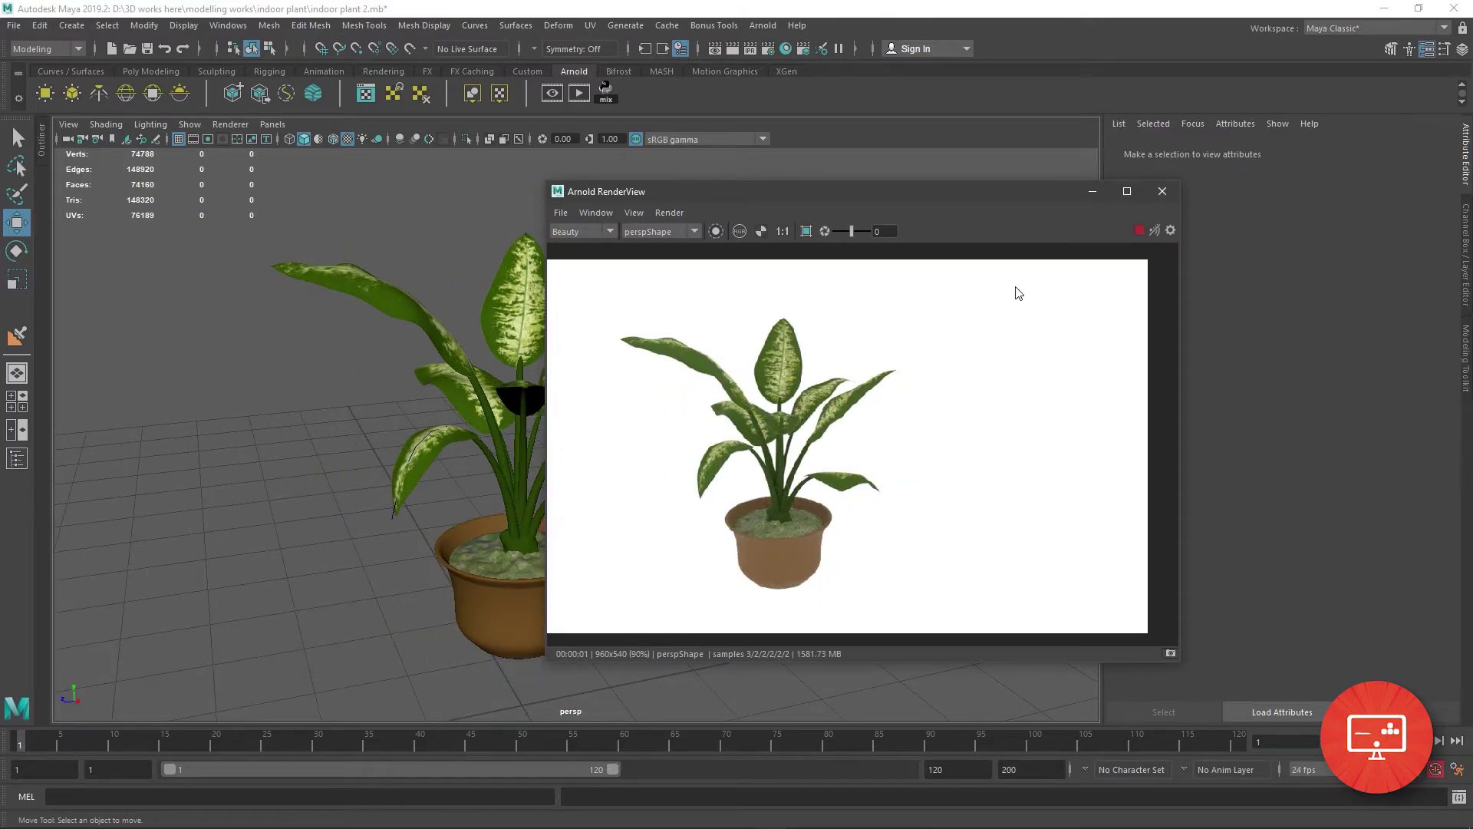
# Dock a narrower RenderView on the right, re-angle the plant, and add a cube beneath it.
pyautogui.moveTo(976, 207); pyautogui.dragTo(1249, 224)
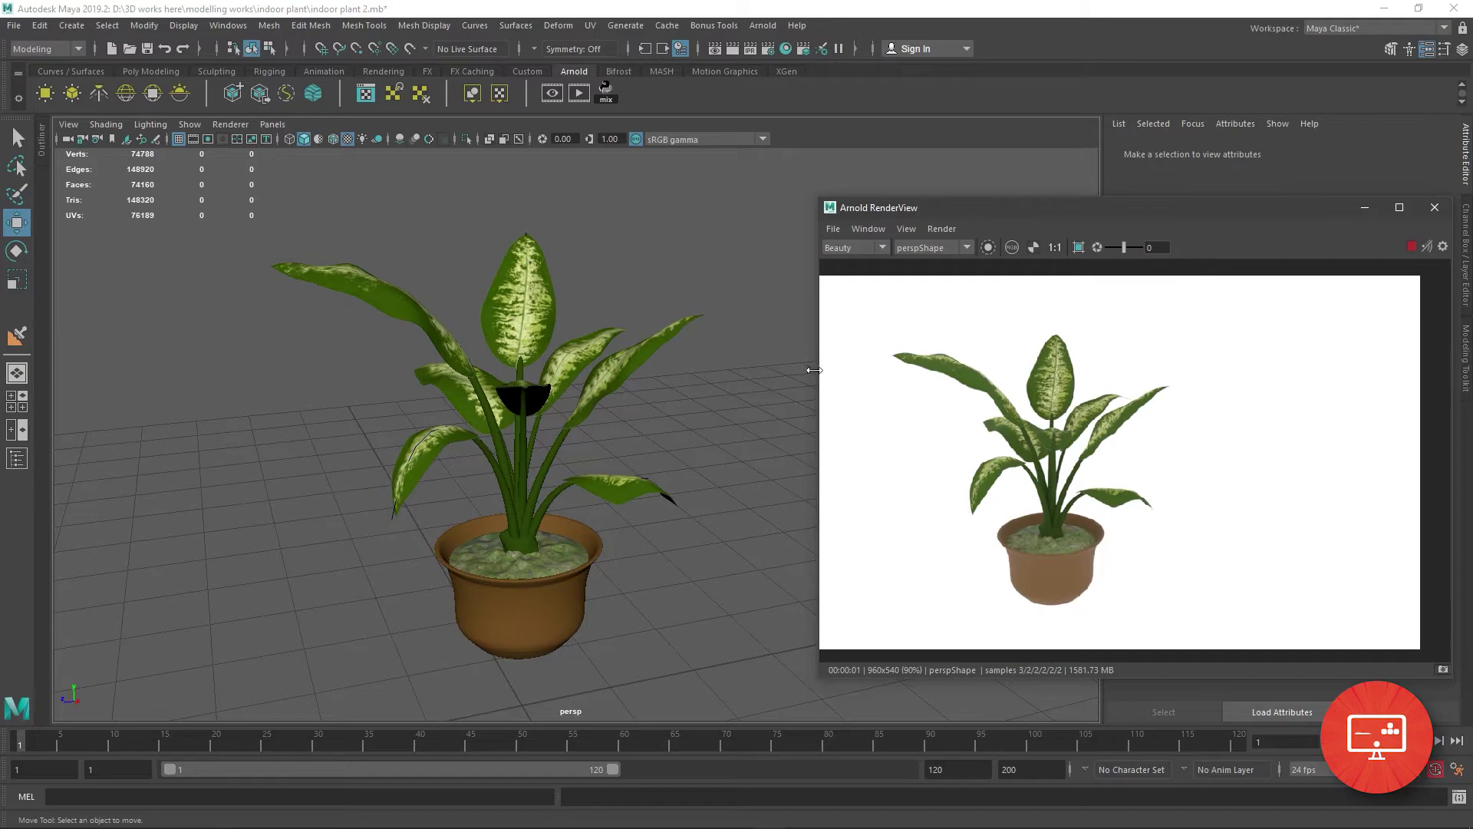
pyautogui.moveTo(818, 370); pyautogui.dragTo(1072, 371)
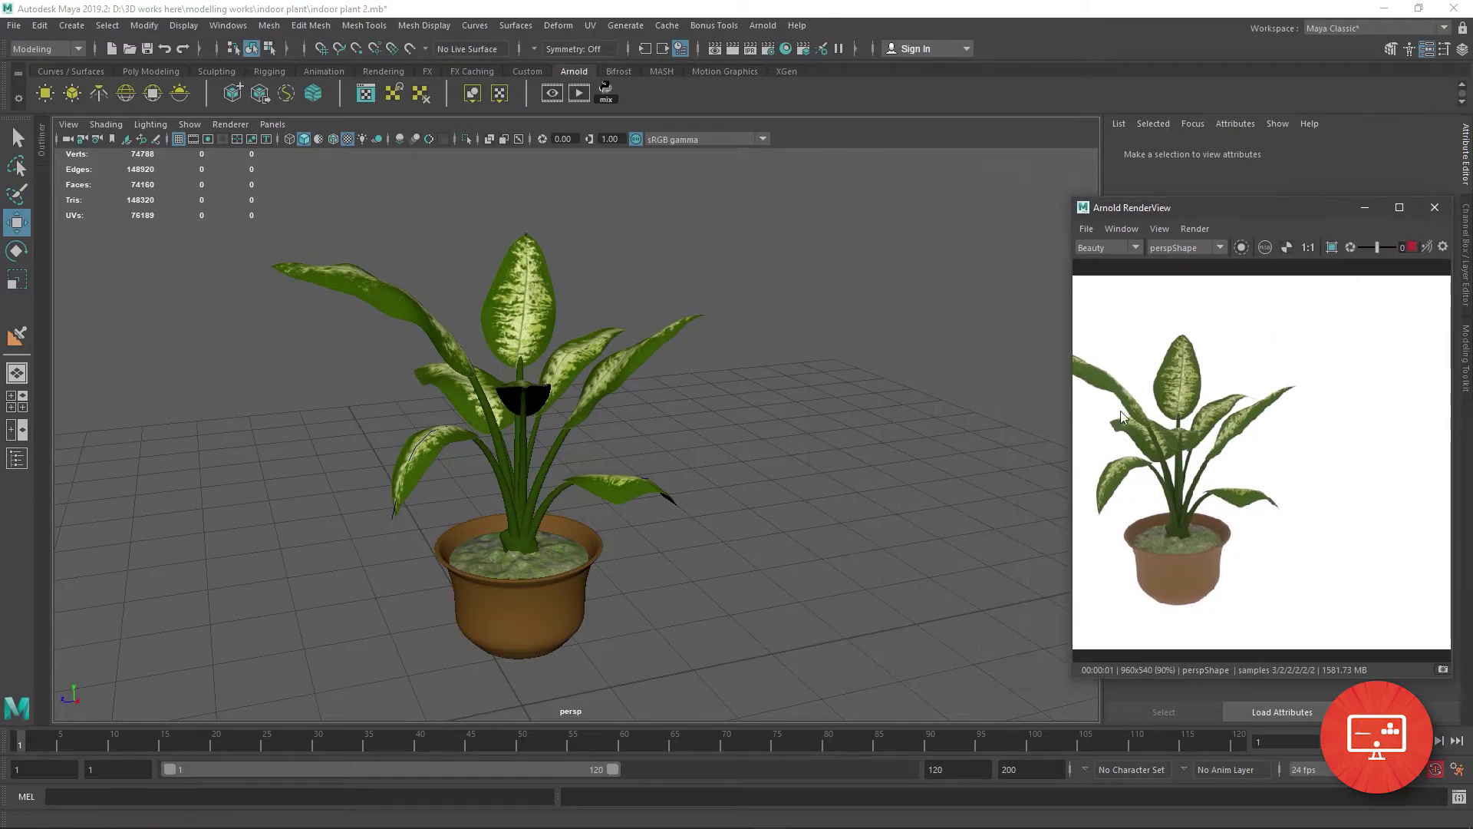
pyautogui.moveTo(1198, 500); pyautogui.dragTo(1292, 500, button='middle')
pyautogui.moveTo(538, 482)
pyautogui.keyDown('alt'); pyautogui.mouseDown()
pyautogui.moveTo(555, 490)
pyautogui.moveTo(533, 489)
pyautogui.mouseUp(); pyautogui.keyUp('alt')
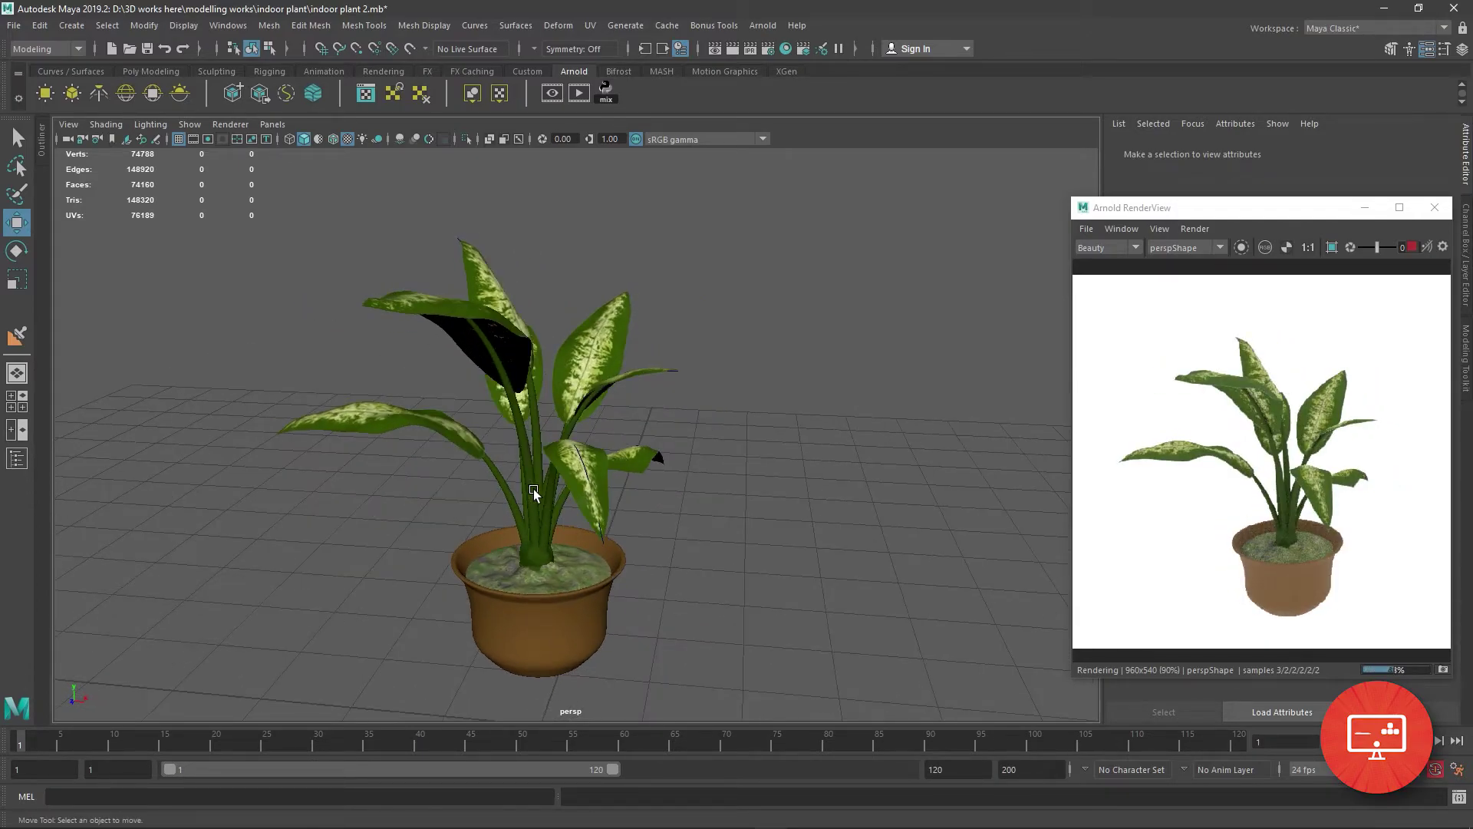
pyautogui.keyDown('alt'); pyautogui.moveTo(500, 476); pyautogui.dragTo(301, 492, button='right'); pyautogui.keyUp('alt')
pyautogui.keyDown('alt'); pyautogui.moveTo(301, 493); pyautogui.dragTo(394, 419); pyautogui.keyUp('alt')
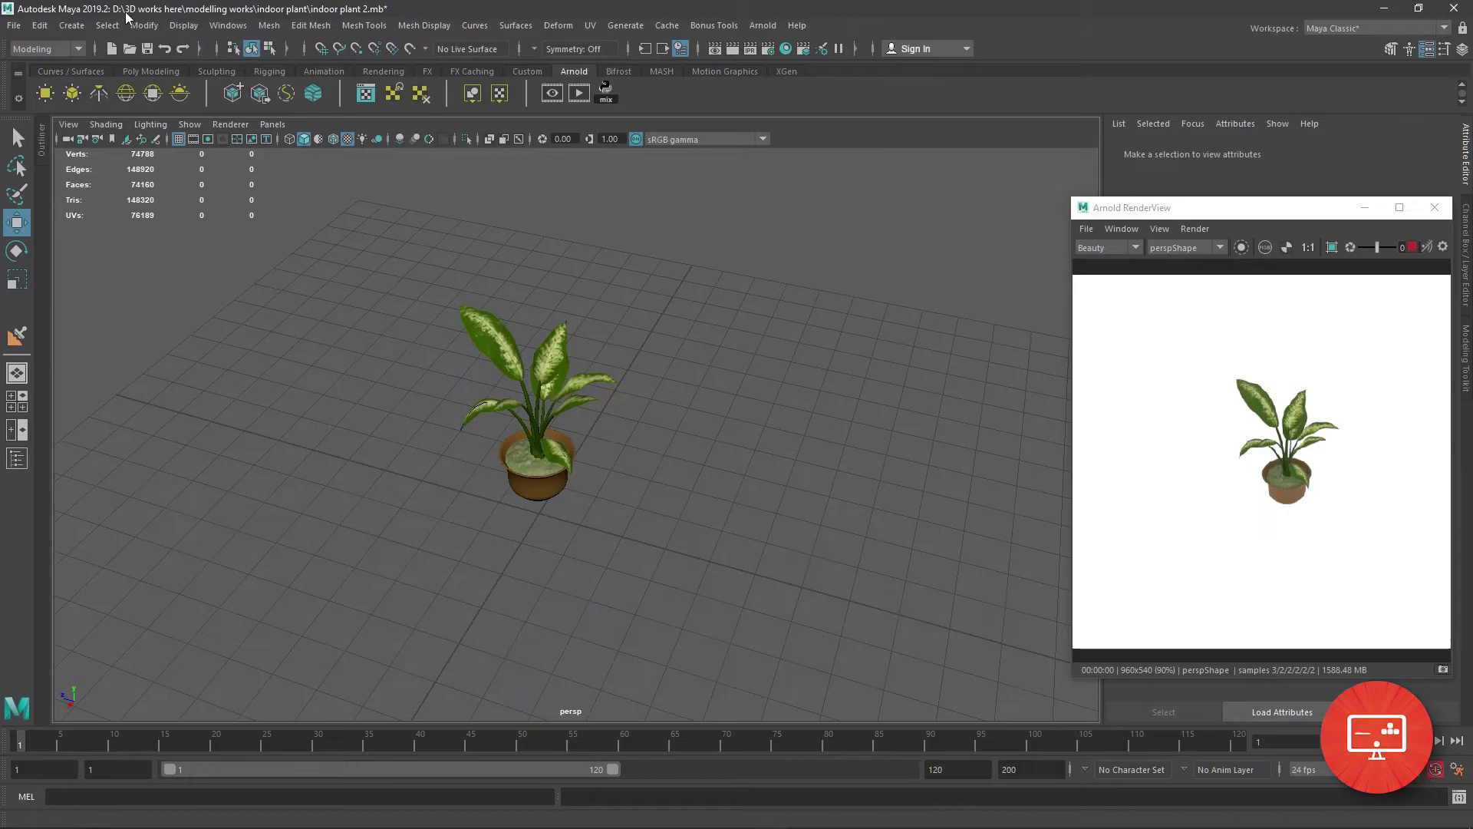
pyautogui.click(151, 70)
pyautogui.click(71, 93)
# Delete one cube face and scale the box into a room around the plant, checking the top view.
pyautogui.keyDown('alt'); pyautogui.moveTo(560, 385); pyautogui.dragTo(584, 460); pyautogui.keyUp('alt')
pyautogui.click(568, 495)
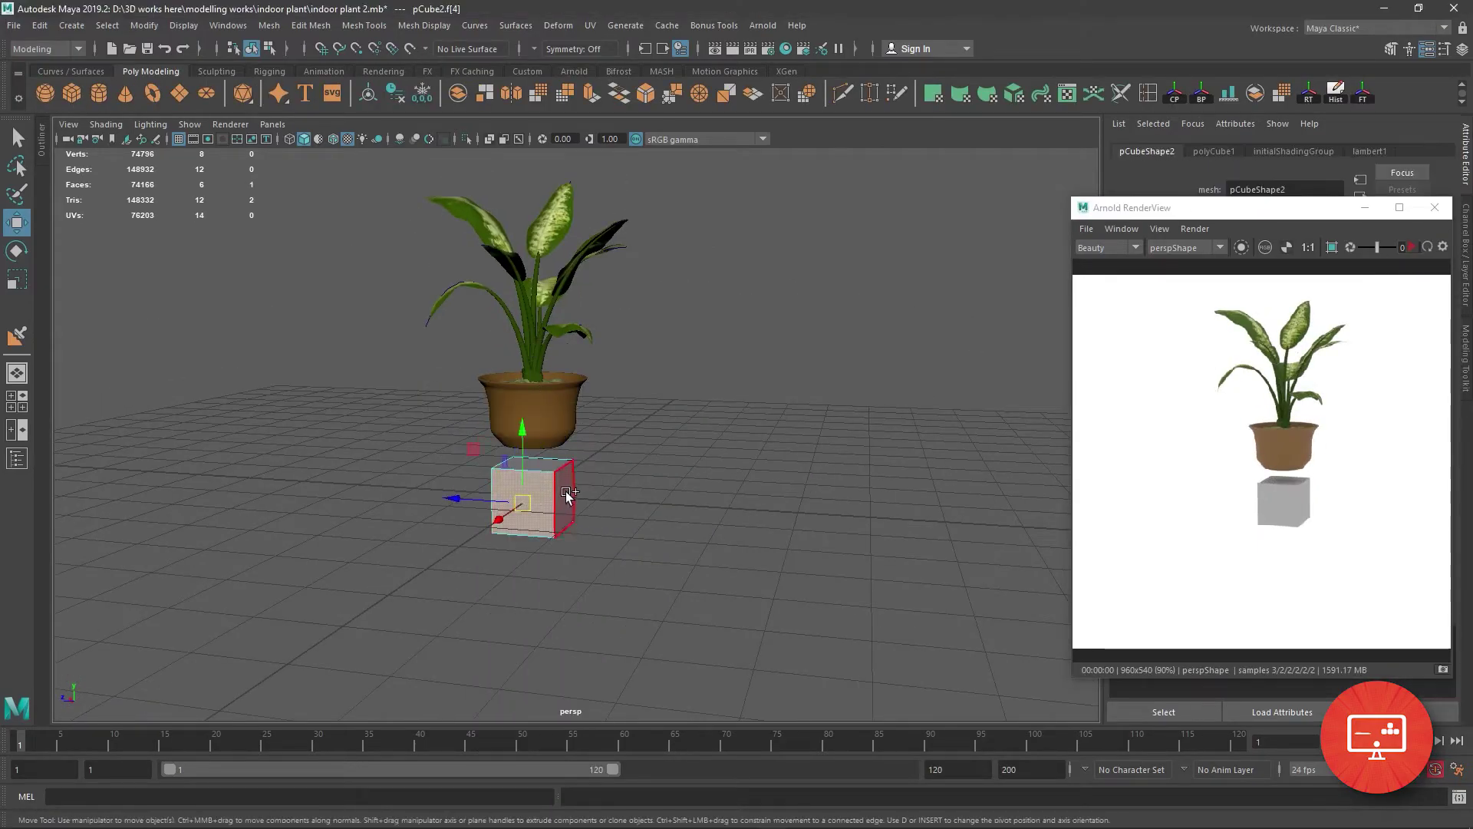
pyautogui.press('Delete')
pyautogui.press('F8')
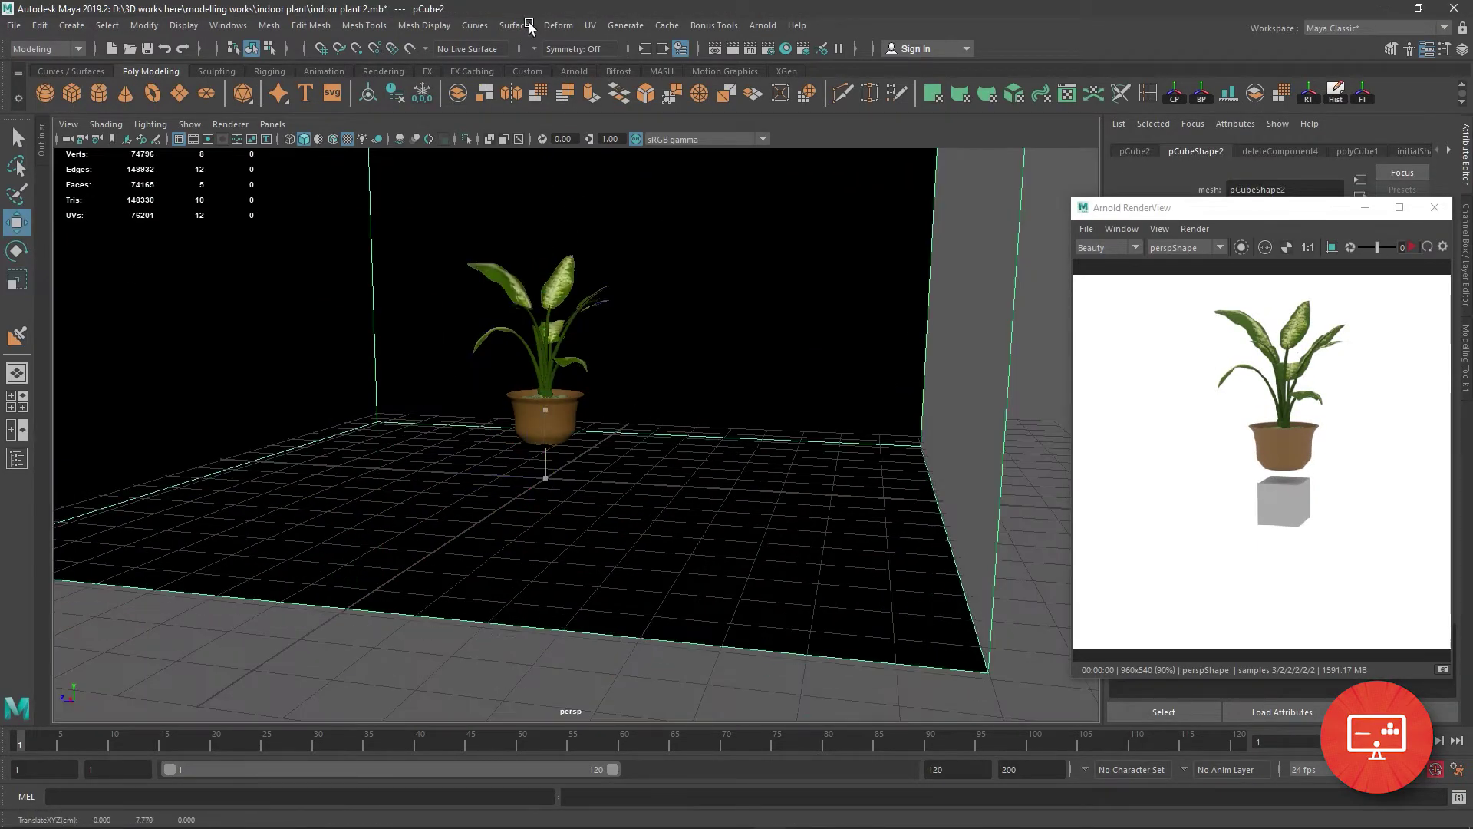
pyautogui.scroll(-5, 553, 223)
pyautogui.keyDown('alt'); pyautogui.moveTo(553, 224); pyautogui.dragTo(565, 273); pyautogui.keyUp('alt')
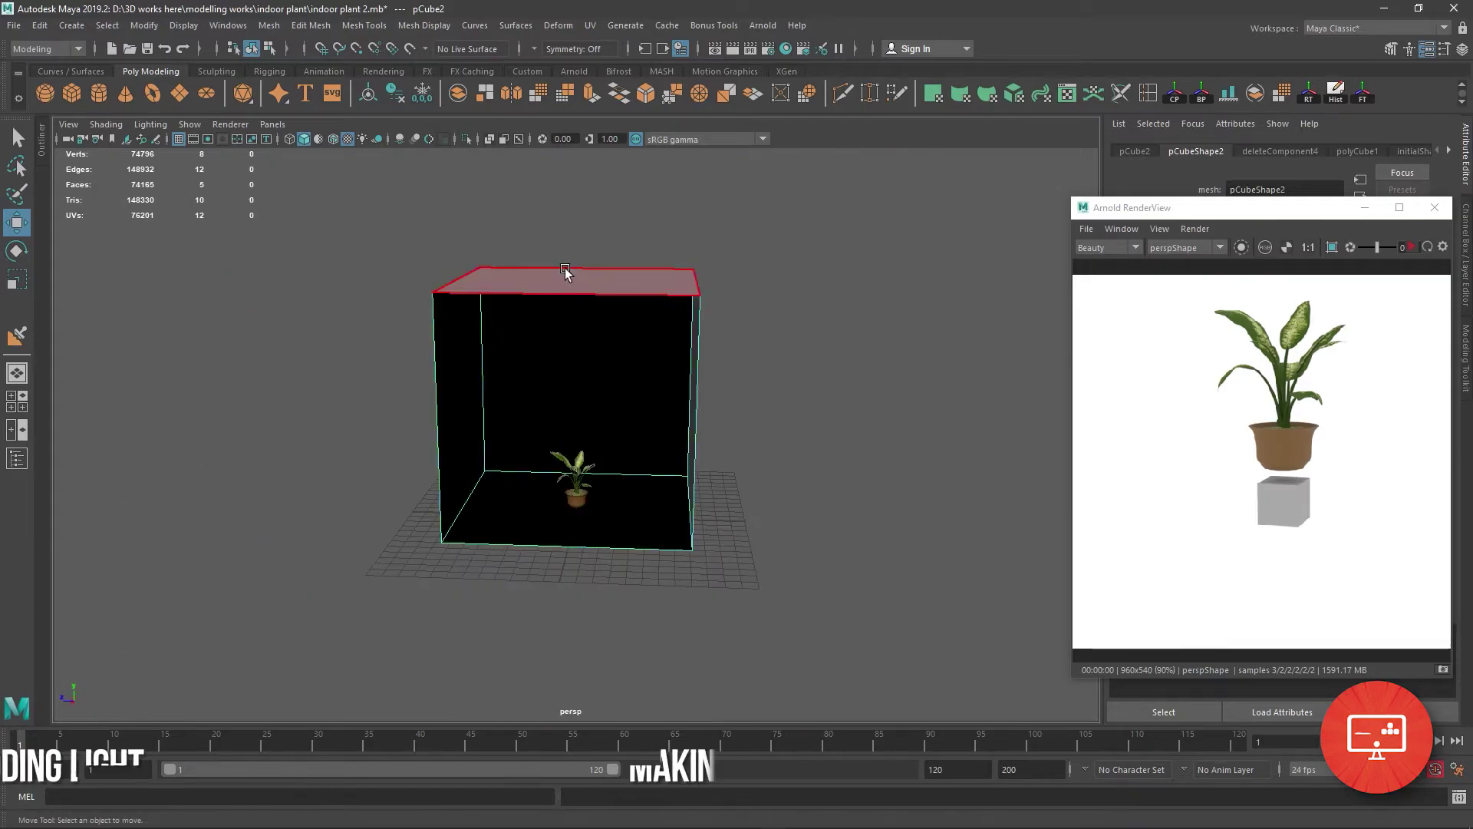
pyautogui.click(565, 273)
pyautogui.press('space')
pyautogui.press('space')
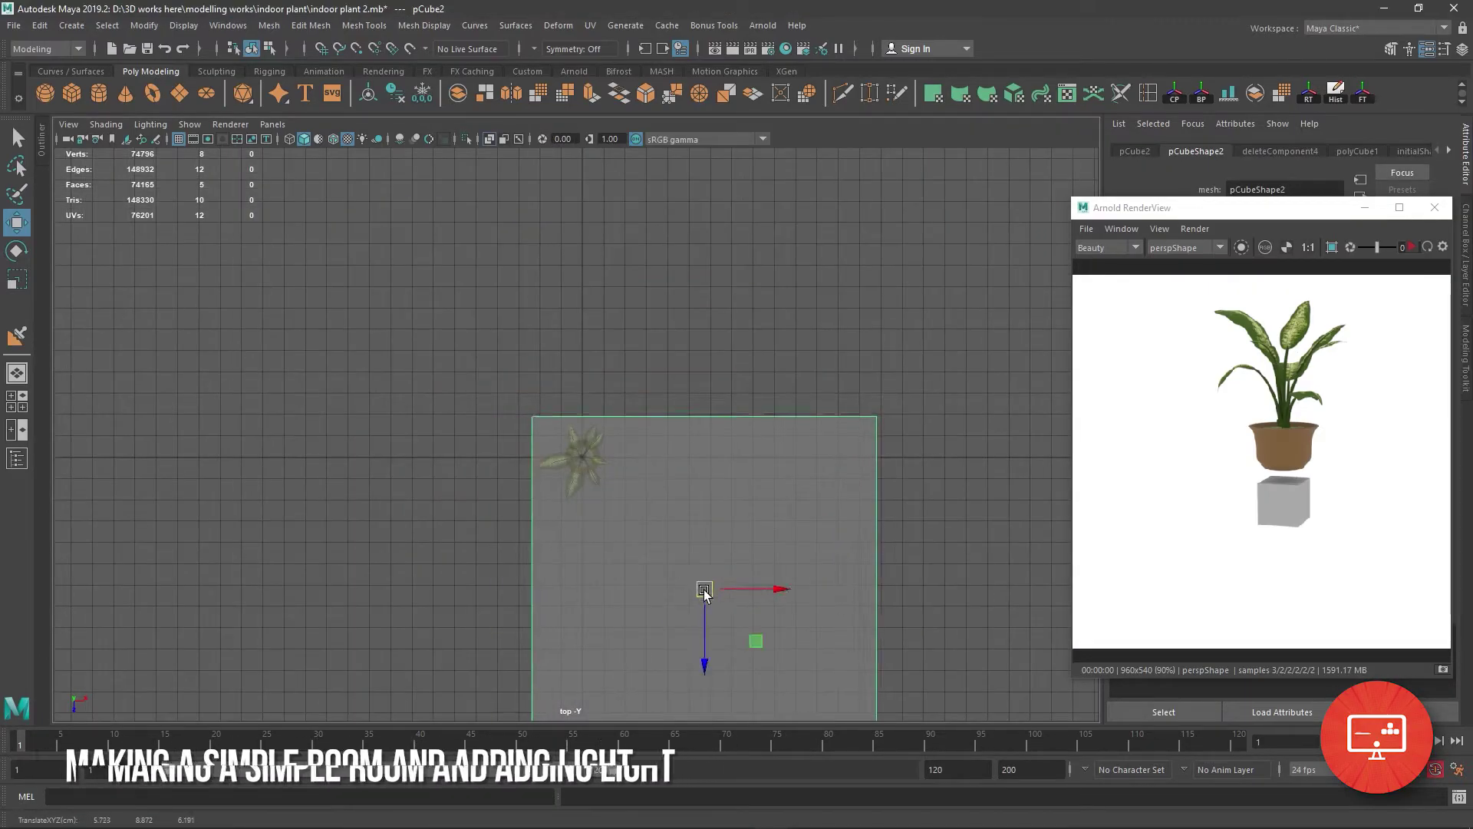
pyautogui.press('space')
pyautogui.press('space')
pyautogui.press('space')
pyautogui.press('space')
pyautogui.press('space')
pyautogui.press('space')
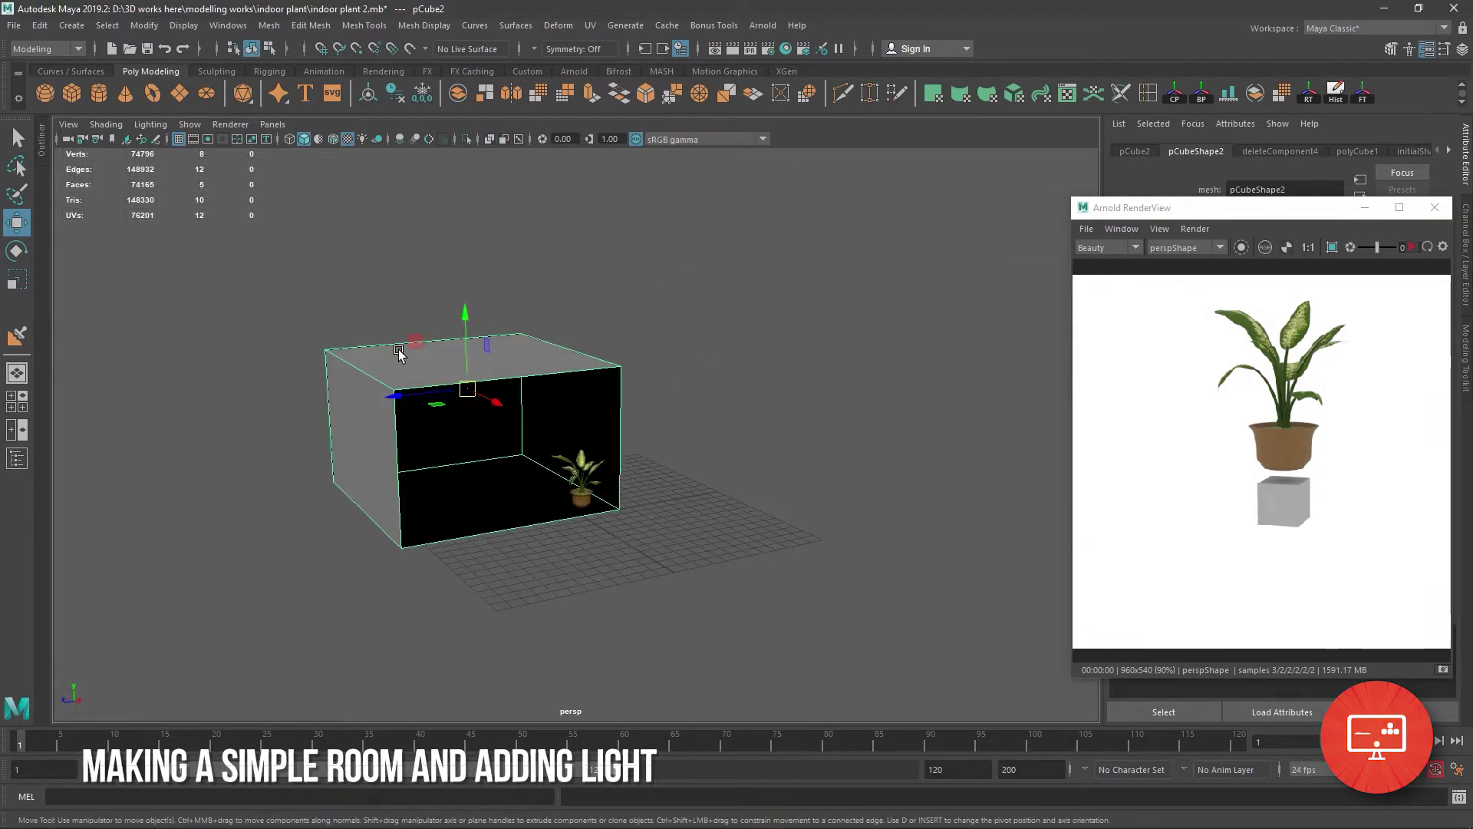
pyautogui.press('space')
pyautogui.press('space')
pyautogui.press('space')
pyautogui.press('space')
# Extrude and inset the box's front wall face and add edge loops across it.
pyautogui.rightClick(545, 342)
pyautogui.moveTo(491, 360)
pyautogui.keyDown('alt'); pyautogui.mouseDown()
pyautogui.moveTo(545, 343)
pyautogui.moveTo(868, 335)
pyautogui.mouseUp(); pyautogui.keyUp('alt')
pyautogui.click(545, 384)
pyautogui.hotkey('ctrl', 'e')
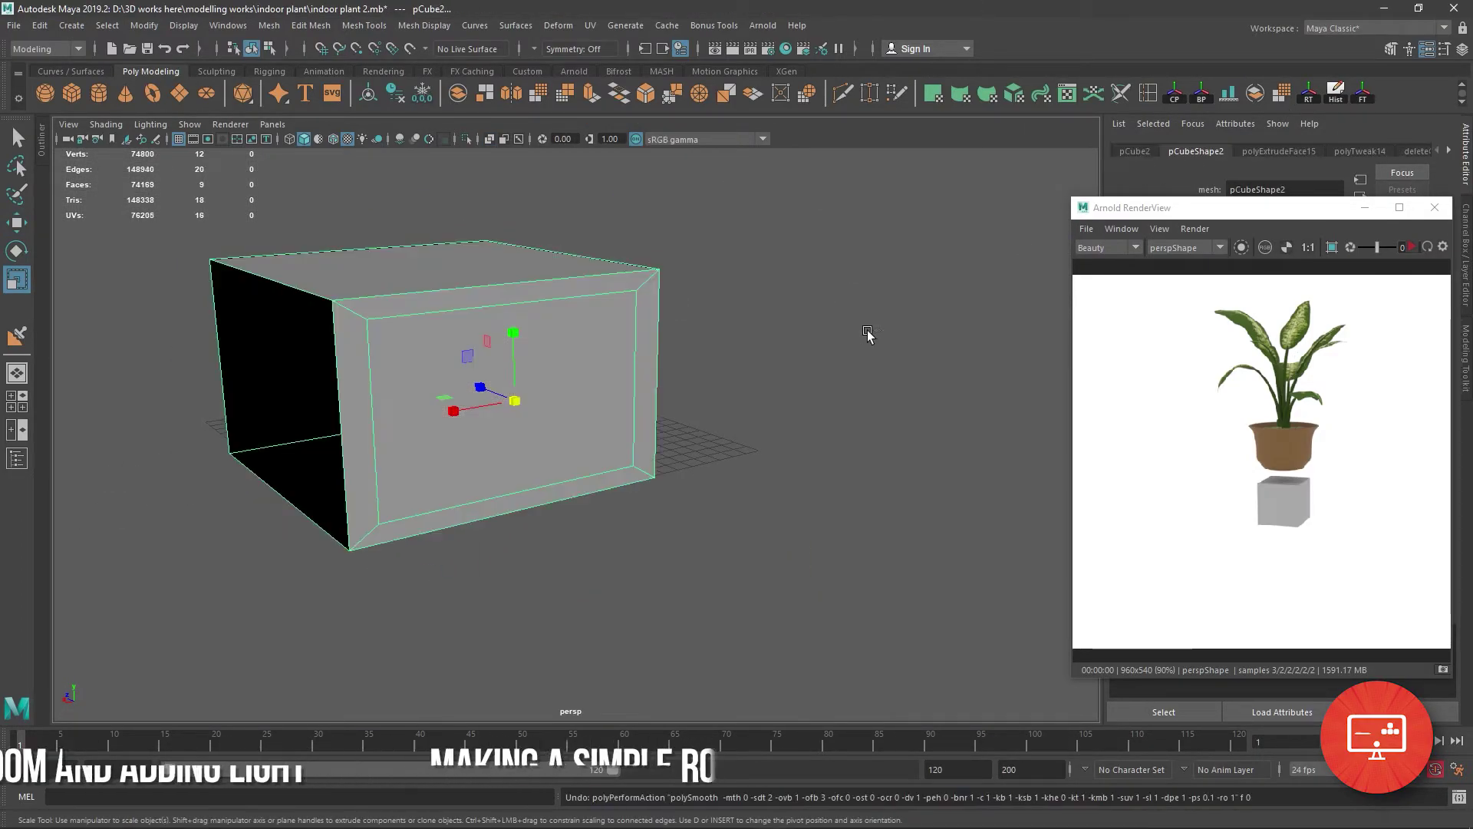
pyautogui.click(588, 425)
# Add another edge loop to the wall, then delete the extra edge loops.
pyautogui.click(560, 404)
pyautogui.scroll(5, 560, 404)
pyautogui.rightClick(477, 273)
pyautogui.click(542, 284)
pyautogui.press('w')
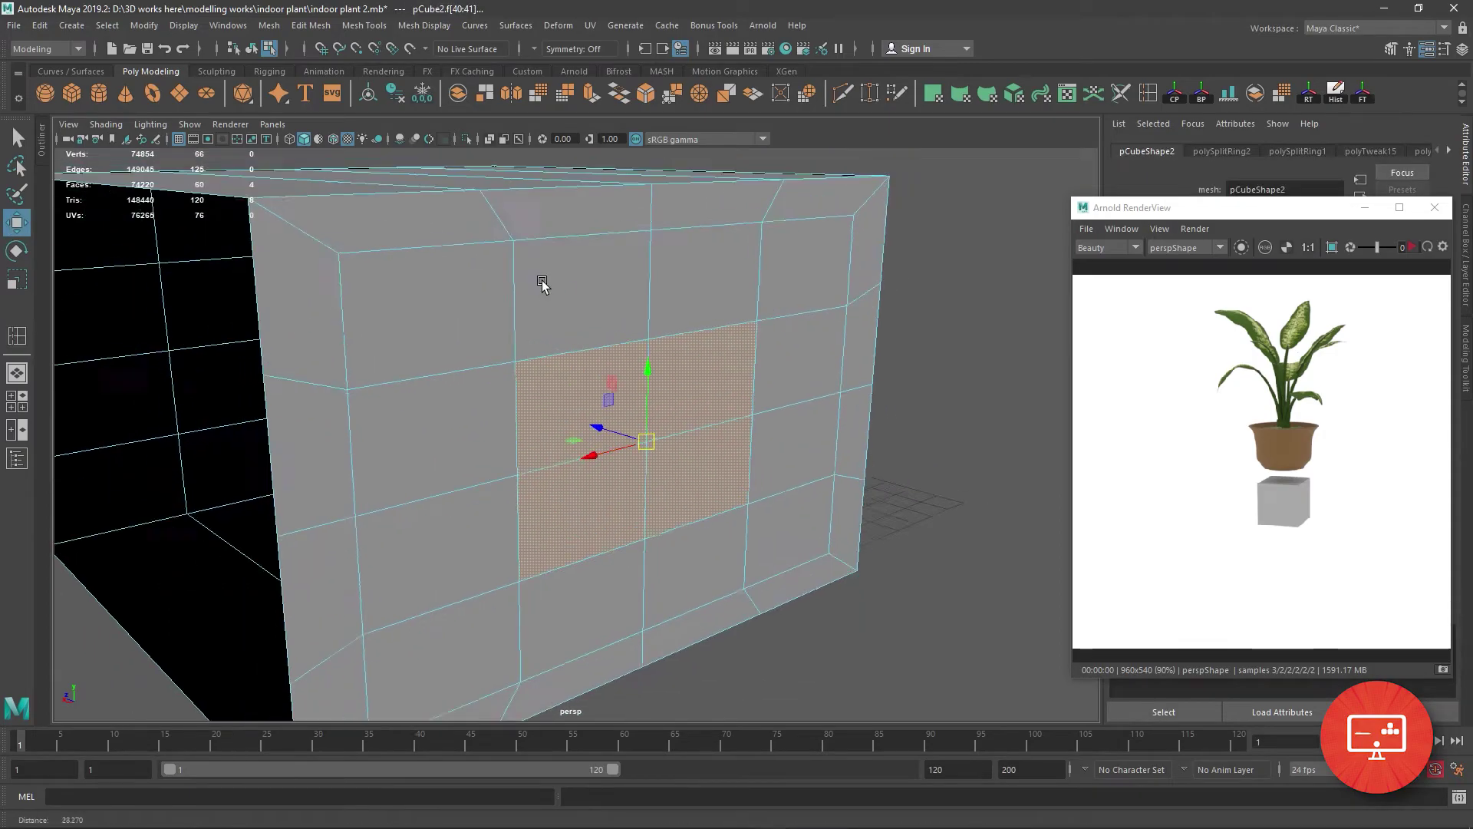
pyautogui.scroll(-5, 543, 284)
pyautogui.moveTo(682, 374)
pyautogui.keyDown('alt'); pyautogui.mouseDown()
pyautogui.moveTo(710, 358)
pyautogui.moveTo(516, 197)
pyautogui.moveTo(623, 663)
pyautogui.moveTo(798, 306)
pyautogui.moveTo(737, 399)
pyautogui.moveTo(886, 378)
pyautogui.mouseUp(); pyautogui.keyUp('alt')
pyautogui.click(688, 338)
pyautogui.press('Delete')
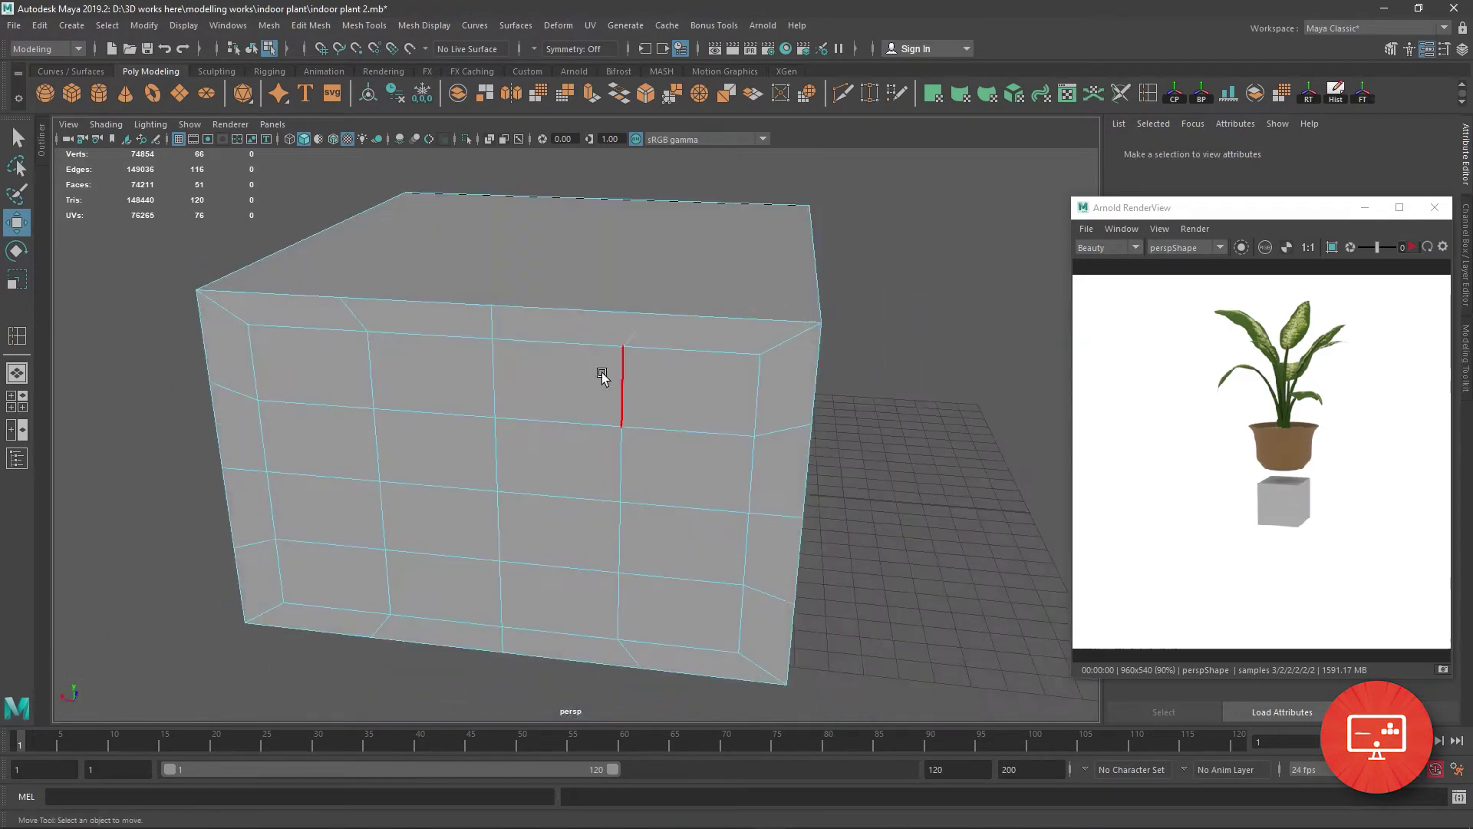
# Target Weld the stray vertices onto their neighbours and remove the leftover edges.
pyautogui.keyDown('alt'); pyautogui.moveTo(603, 372); pyautogui.dragTo(264, 377); pyautogui.keyUp('alt')
pyautogui.press('Delete')
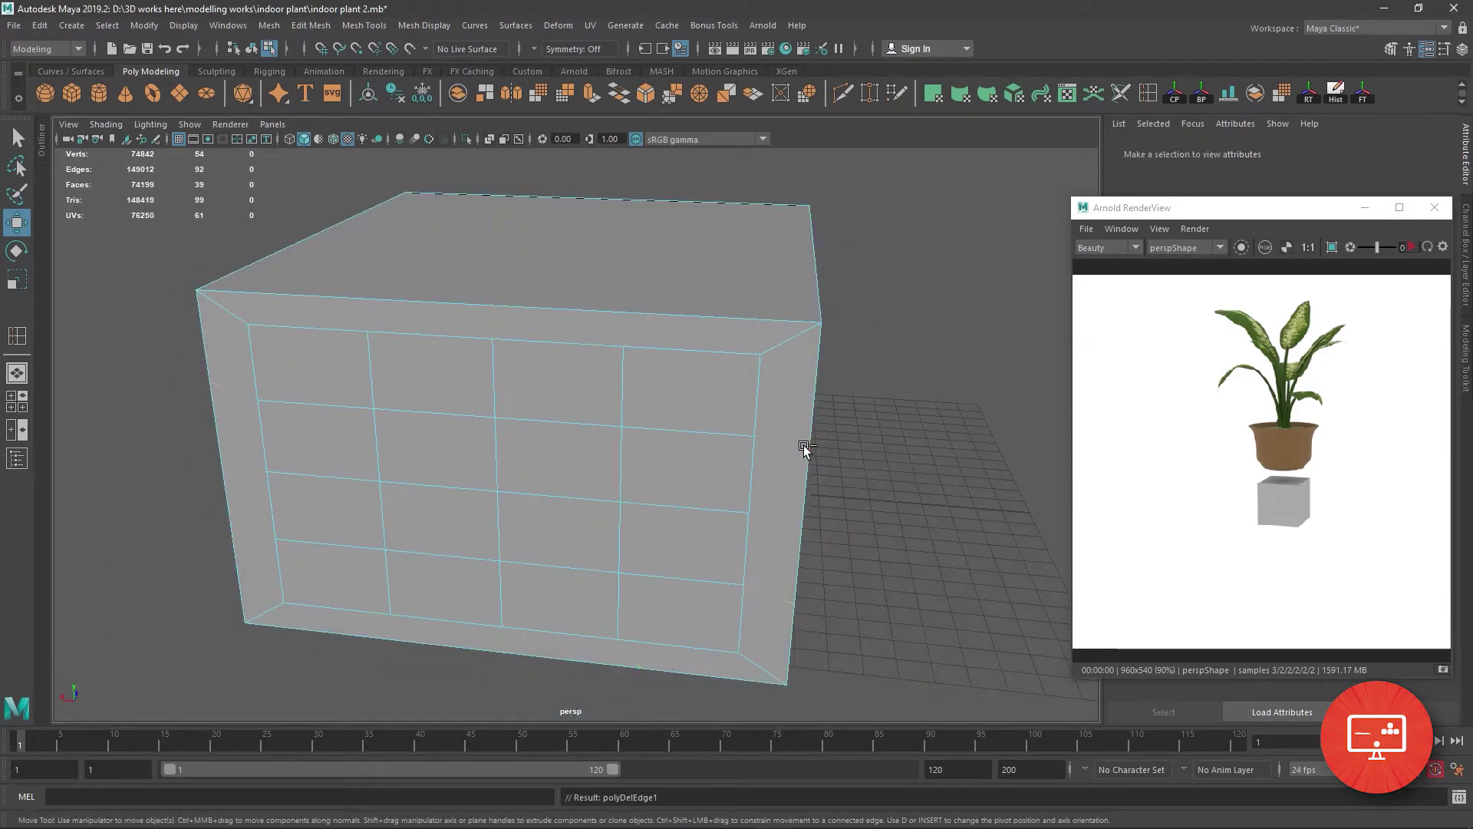
pyautogui.moveTo(803, 445)
pyautogui.keyDown('alt'); pyautogui.mouseDown()
pyautogui.moveTo(379, 402)
pyautogui.moveTo(360, 486)
pyautogui.mouseUp(); pyautogui.keyUp('alt')
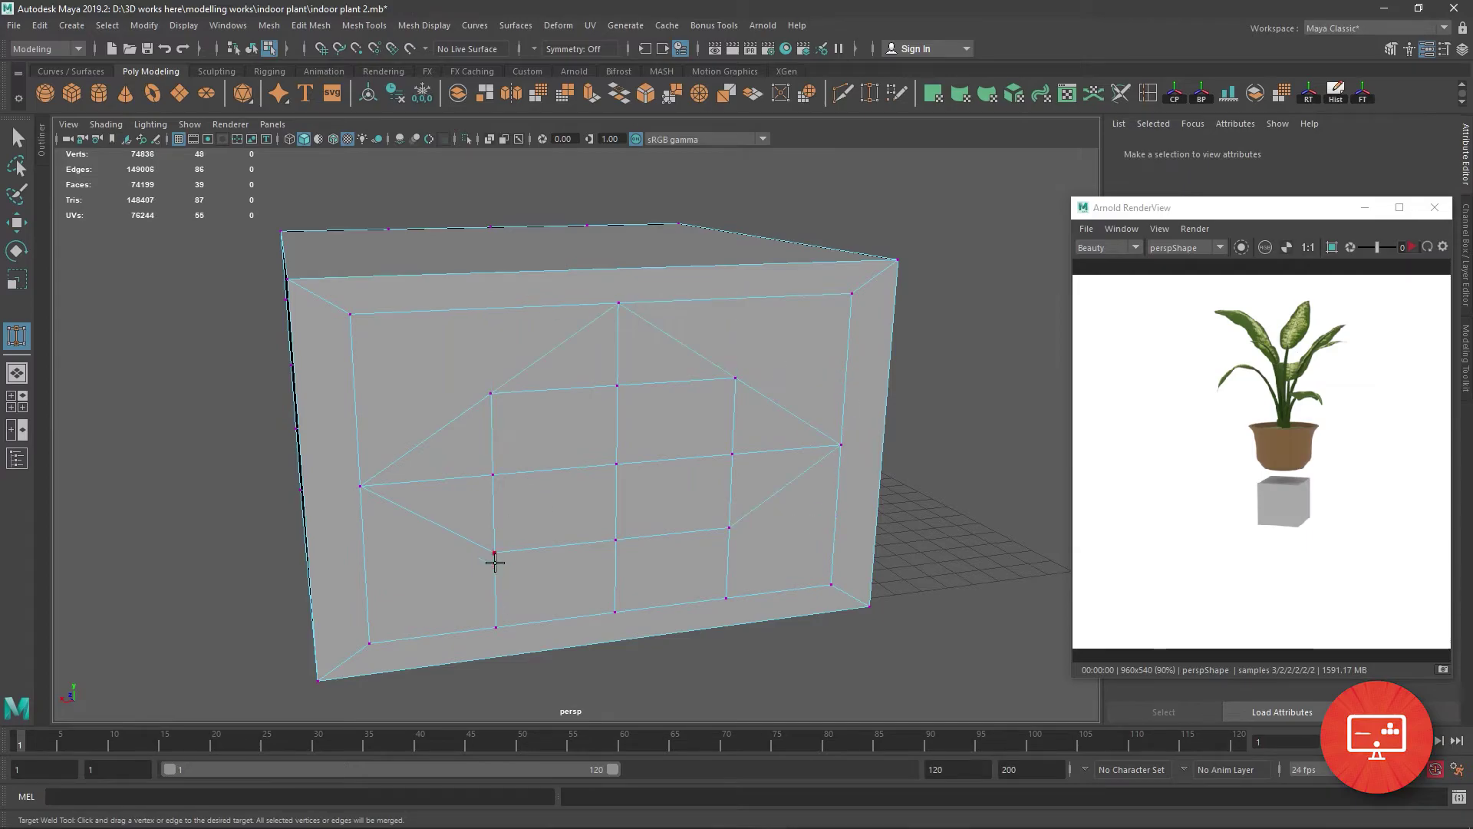
pyautogui.press('w')
pyautogui.click(675, 381)
pyautogui.press('Delete')
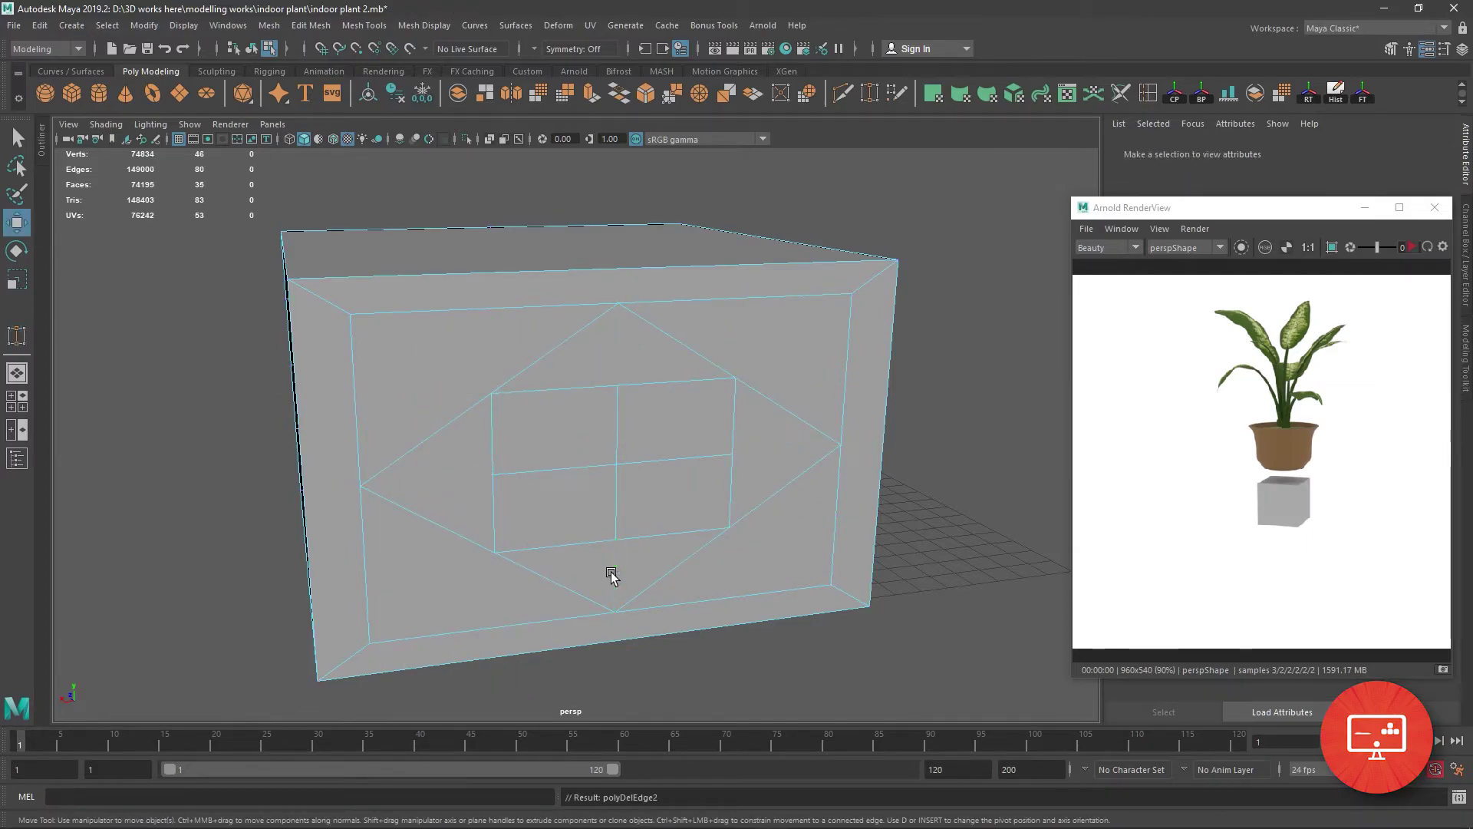
pyautogui.keyDown('alt'); pyautogui.moveTo(608, 575); pyautogui.dragTo(701, 592); pyautogui.keyUp('alt')
pyautogui.scroll(-3, 701, 591)
pyautogui.click(466, 351)
pyautogui.keyDown('shift'); pyautogui.moveTo(299, 326); pyautogui.dragTo(306, 295, button='right'); pyautogui.keyUp('shift')
pyautogui.moveTo(284, 367); pyautogui.dragTo(289, 461)
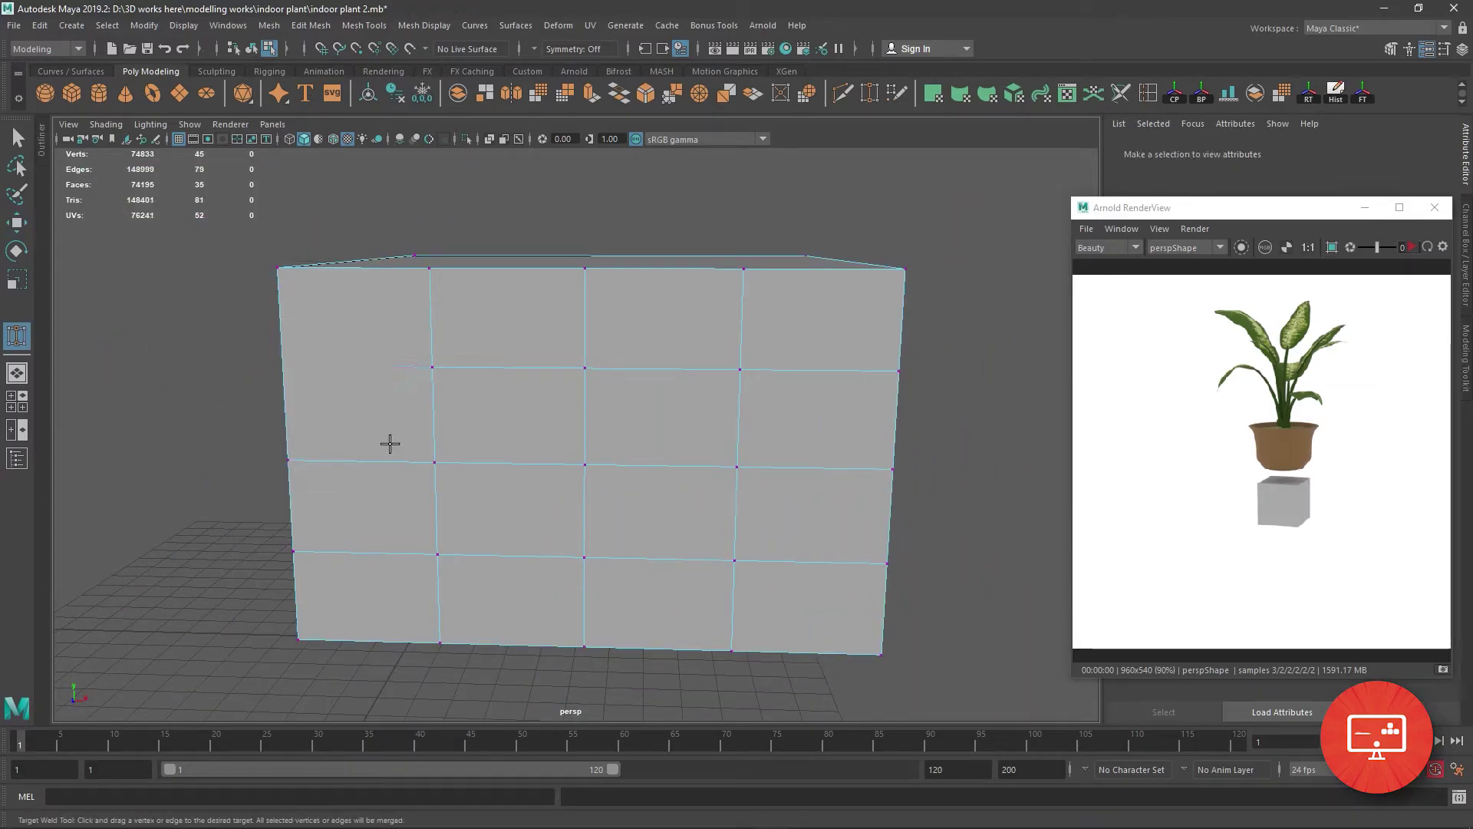
# Extrude the middle wall faces, scale them inward into frames and delete the panes.
pyautogui.moveTo(431, 265)
pyautogui.mouseDown()
pyautogui.moveTo(424, 457)
pyautogui.moveTo(635, 602)
pyautogui.moveTo(633, 456)
pyautogui.mouseUp()
pyautogui.press('w')
pyautogui.keyDown('alt'); pyautogui.moveTo(627, 508); pyautogui.dragTo(637, 460); pyautogui.keyUp('alt')
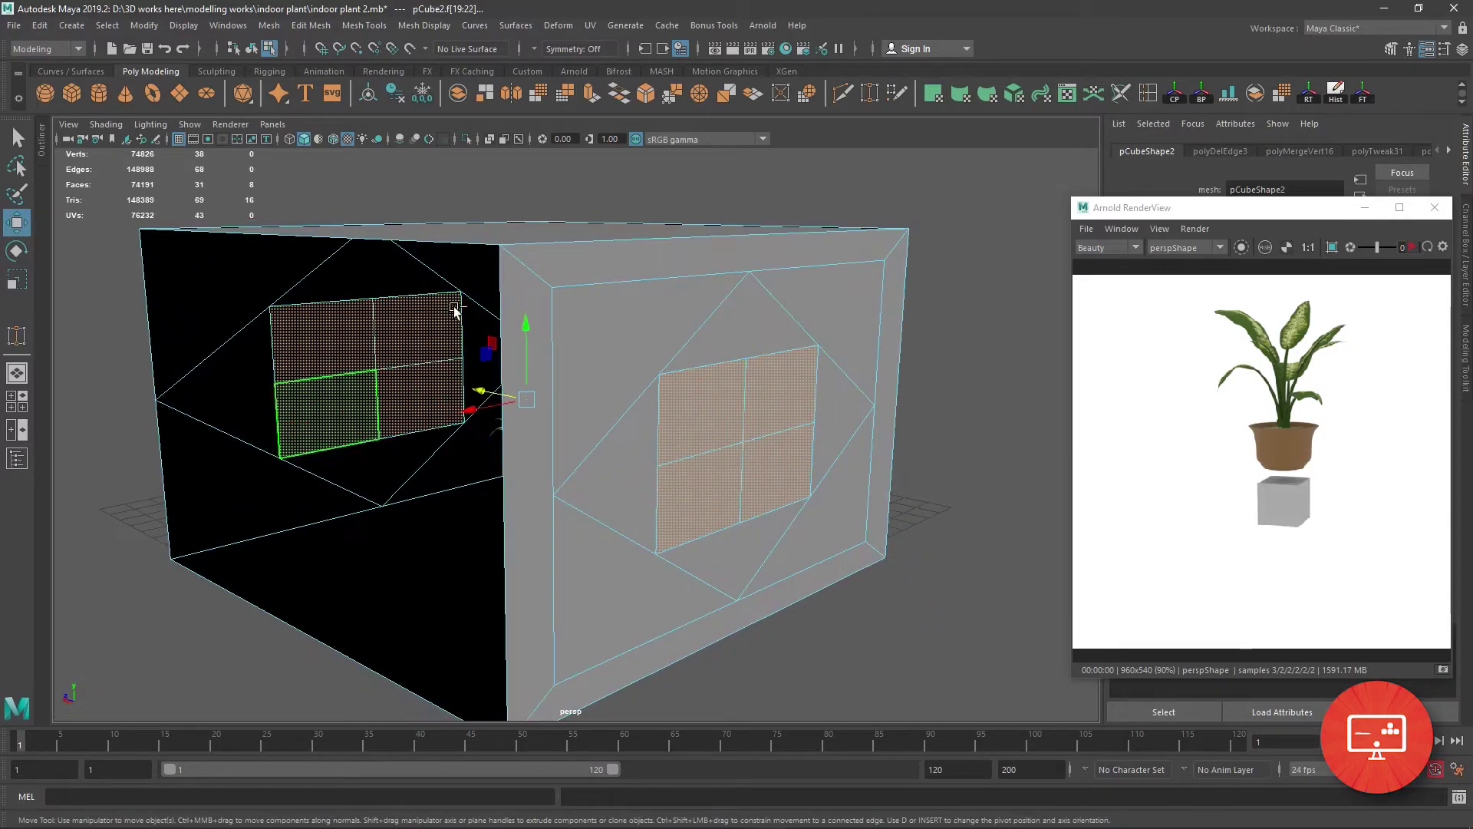
pyautogui.hotkey('ctrl', 'e')
pyautogui.moveTo(698, 499)
pyautogui.mouseDown()
pyautogui.moveTo(683, 495)
pyautogui.moveTo(715, 240)
pyautogui.mouseUp()
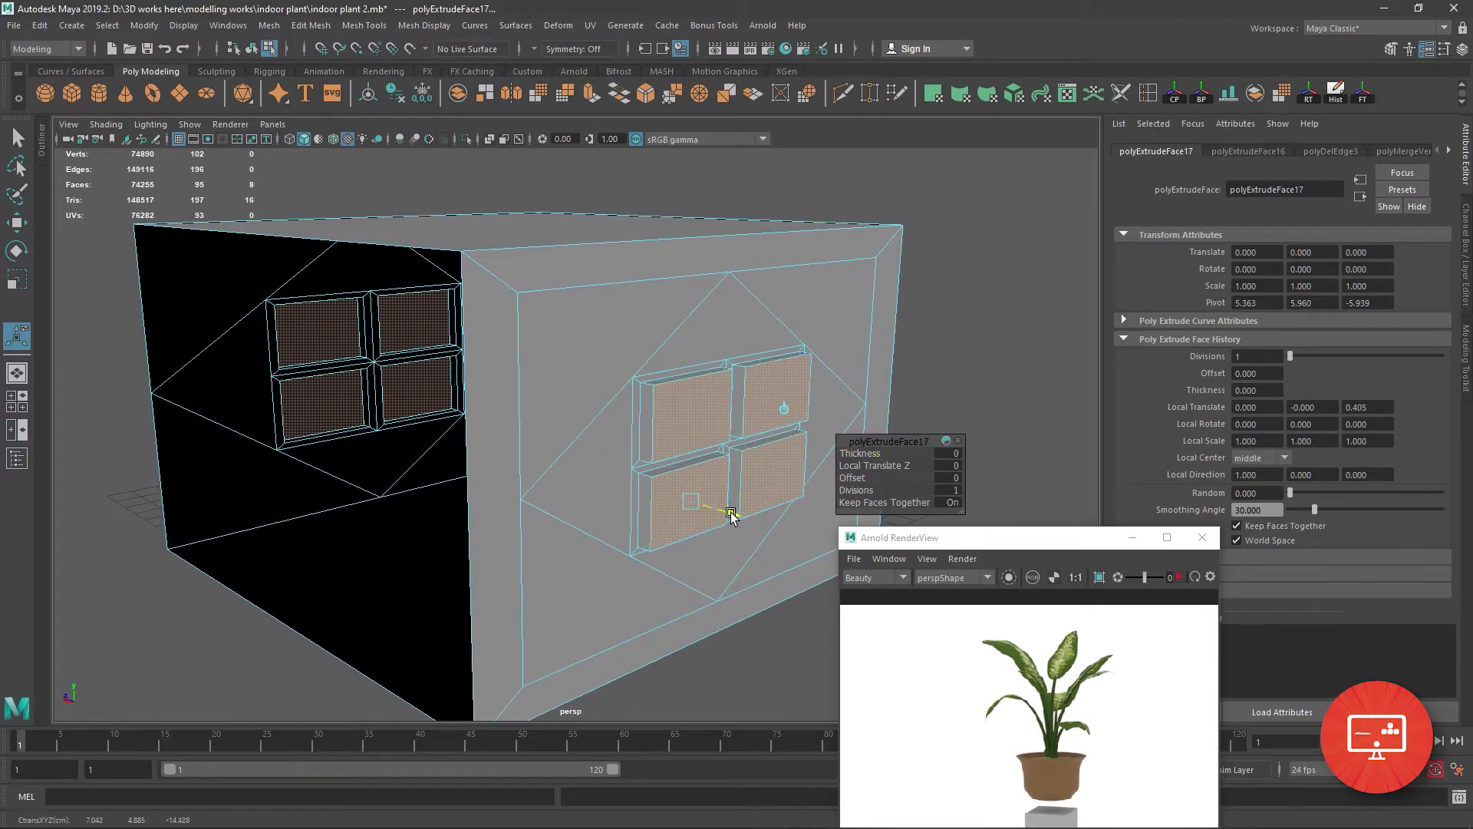
pyautogui.press('Delete')
pyautogui.press('q')
# Adjust the vertices around the right window, then add an Arnold skydome light.
pyautogui.moveTo(494, 470)
pyautogui.keyDown('alt'); pyautogui.mouseDown(button='right')
pyautogui.moveTo(626, 319)
pyautogui.moveTo(636, 521)
pyautogui.moveTo(670, 458)
pyautogui.mouseUp(button='right'); pyautogui.keyUp('alt')
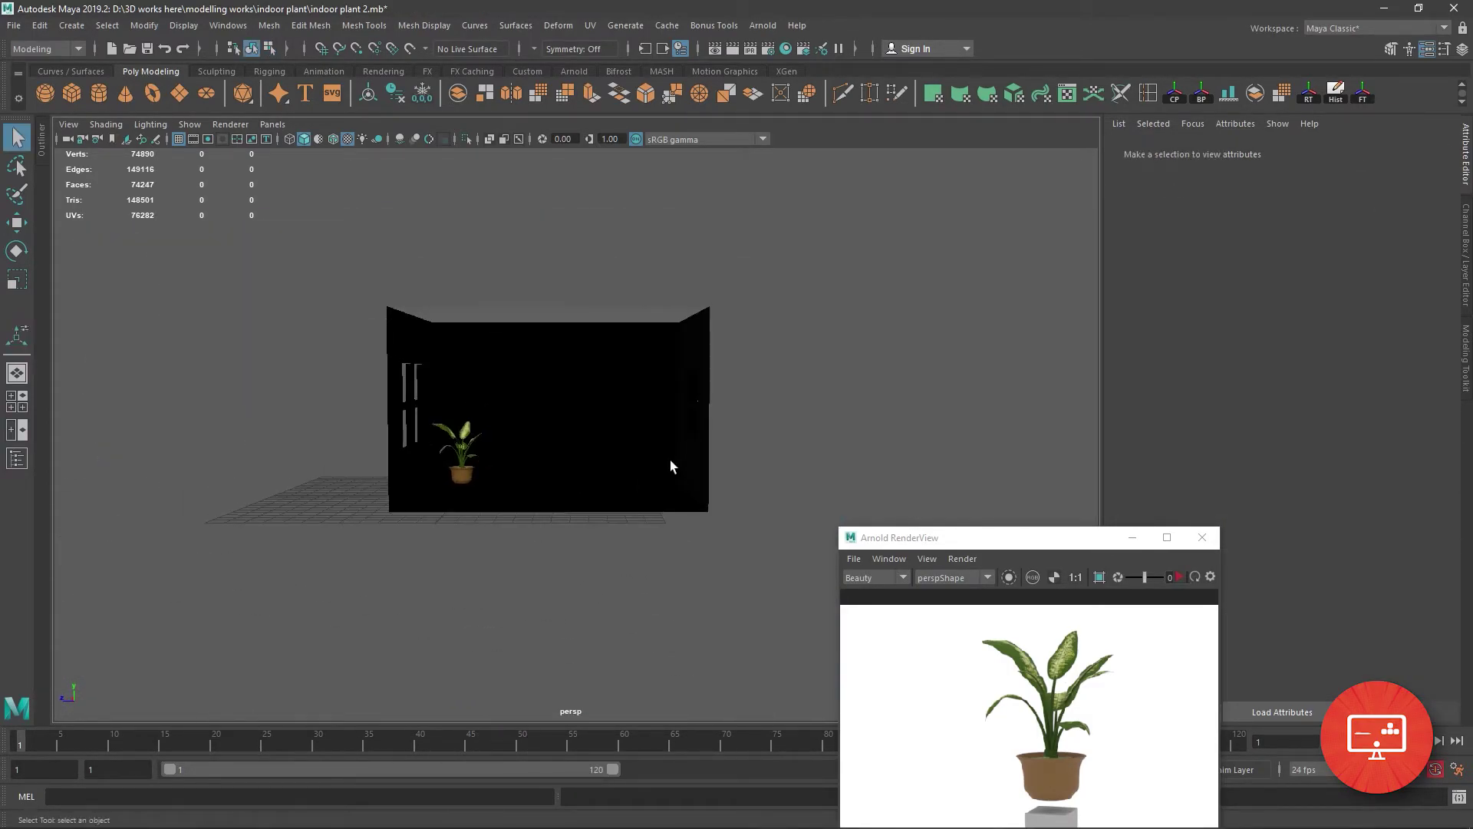
pyautogui.click(670, 459)
pyautogui.press('F9')
pyautogui.moveTo(736, 369); pyautogui.dragTo(675, 537)
pyautogui.press('w')
pyautogui.moveTo(327, 347); pyautogui.dragTo(526, 484)
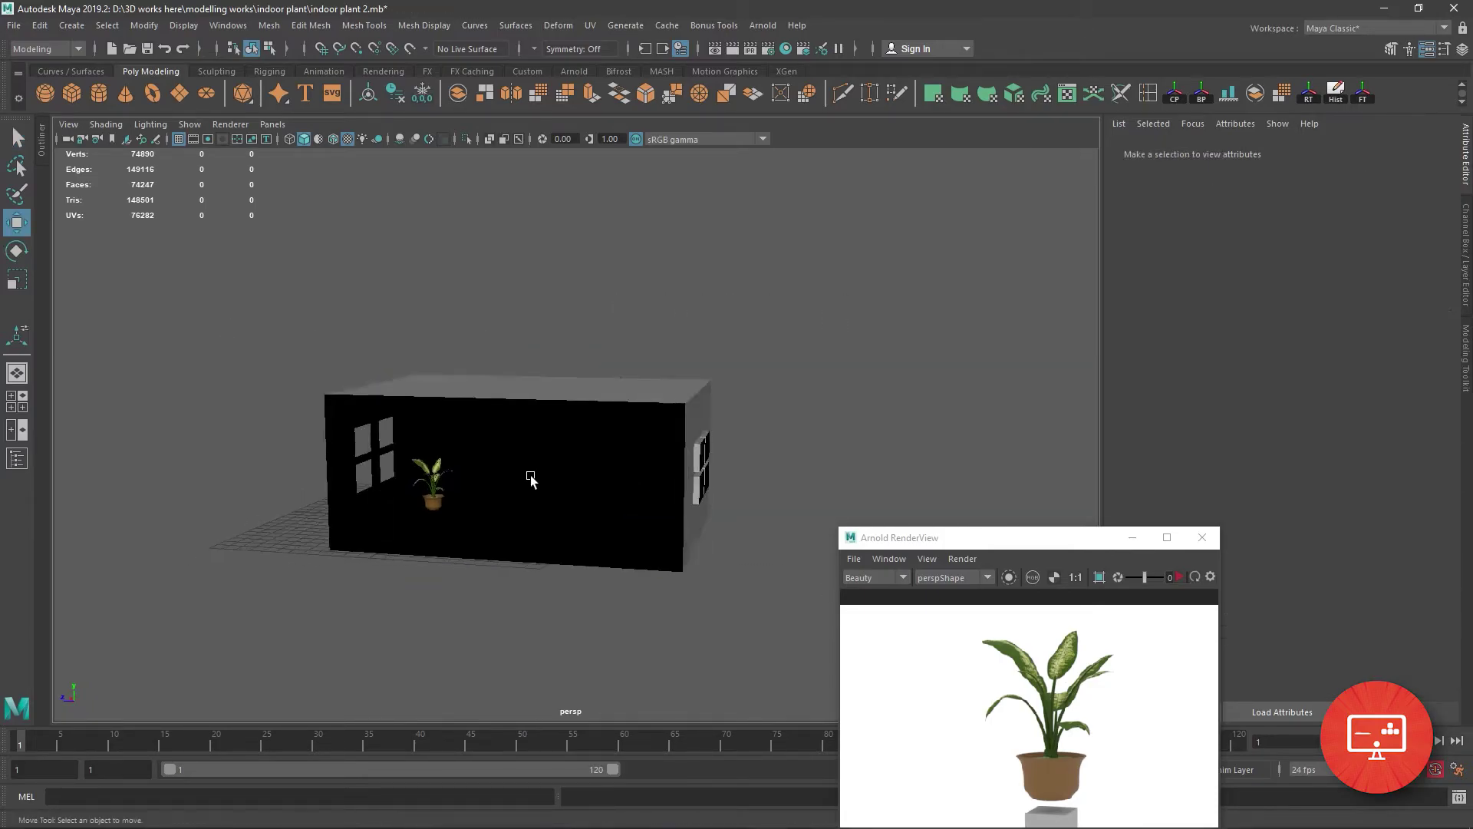
pyautogui.press('space')
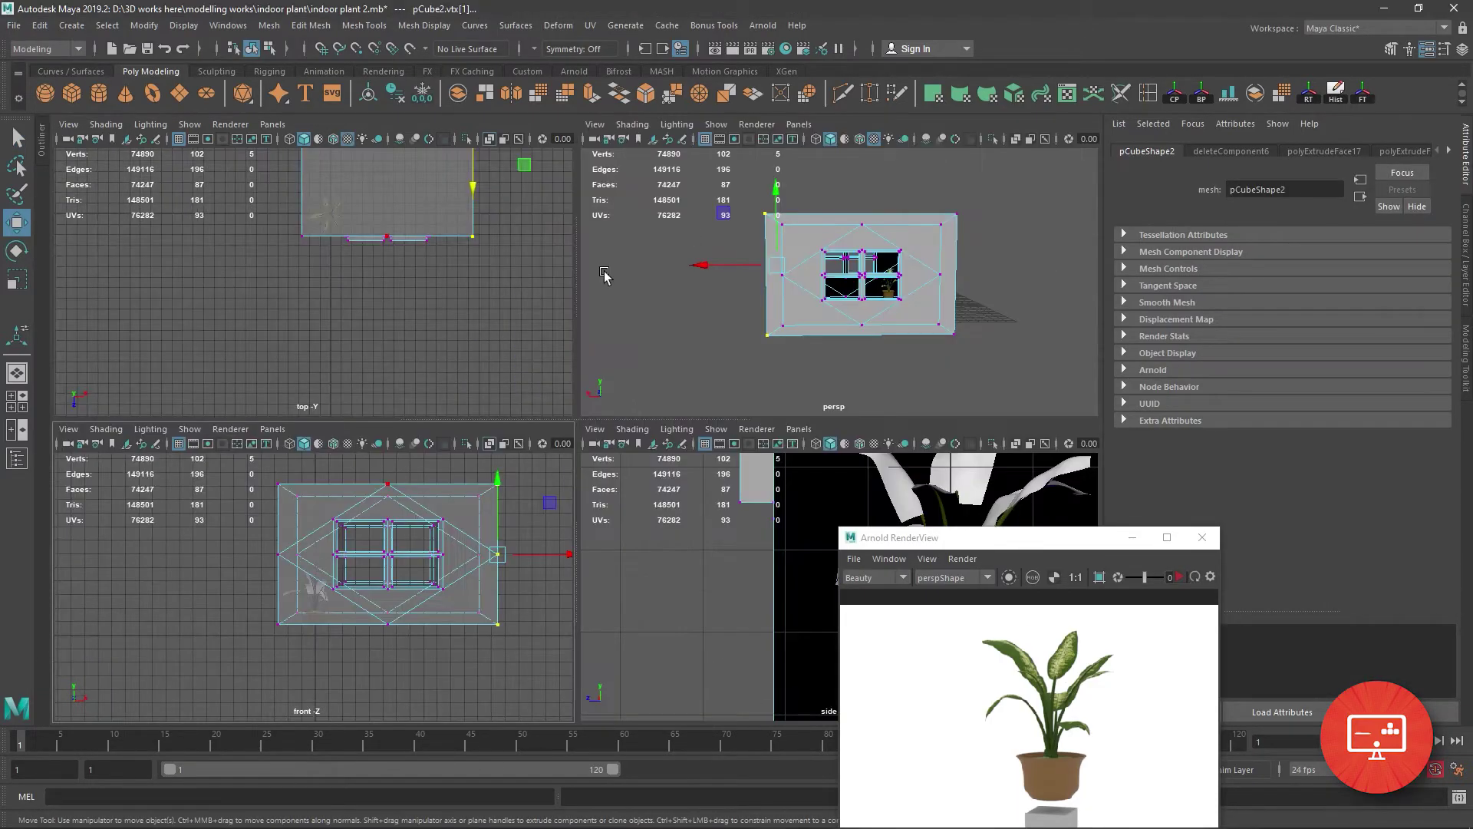
pyautogui.press('space')
pyautogui.moveTo(383, 429)
pyautogui.keyDown('alt'); pyautogui.mouseDown()
pyautogui.moveTo(549, 483)
pyautogui.moveTo(619, 415)
pyautogui.mouseUp(); pyautogui.keyUp('alt')
pyautogui.press('F8')
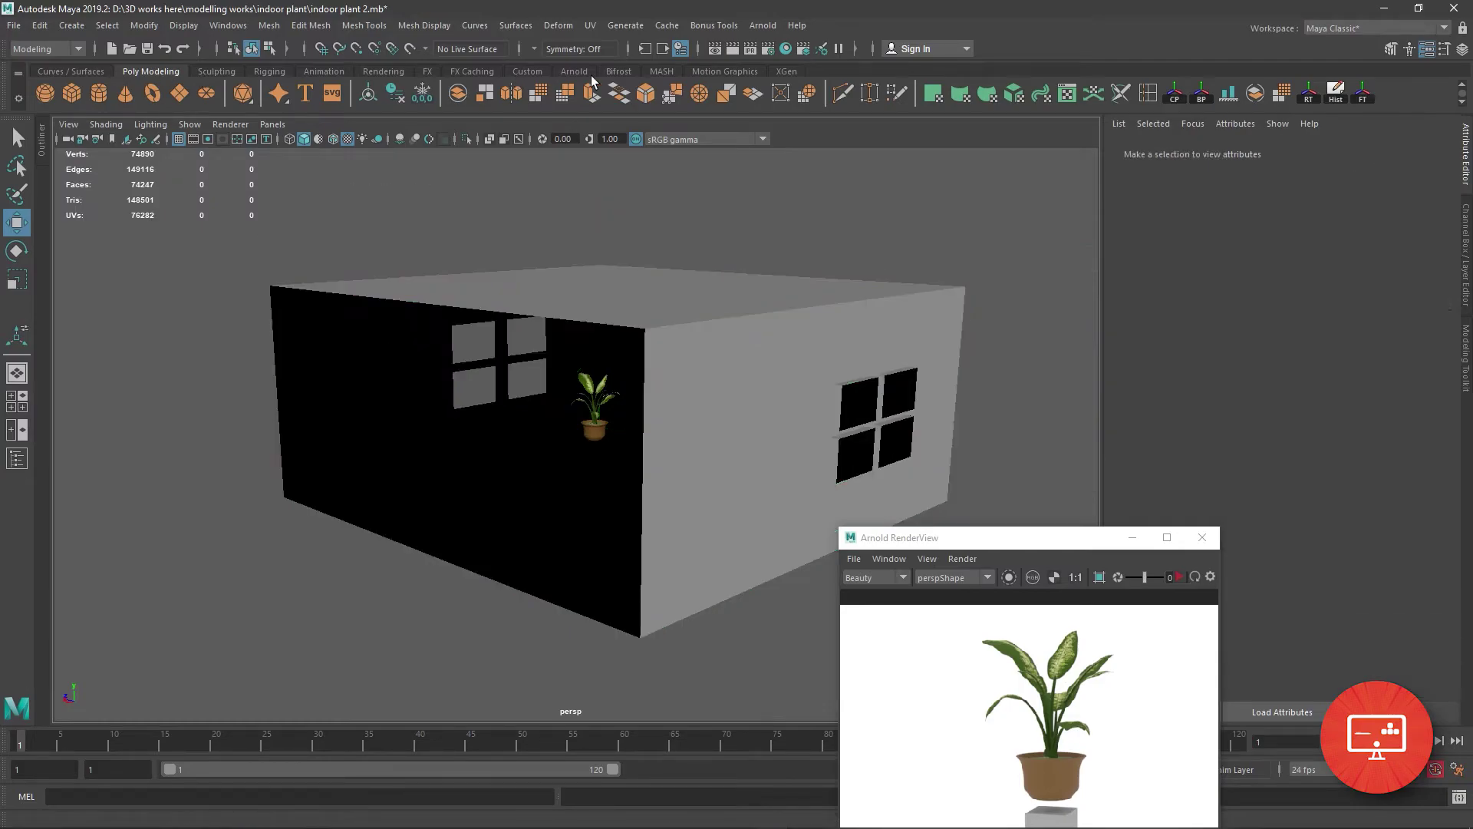
pyautogui.click(574, 71)
pyautogui.click(125, 93)
# Set the skydome light intensity to 0.5.
pyautogui.doubleClick(1257, 327)
pyautogui.write('0.5')
pyautogui.press('Return')
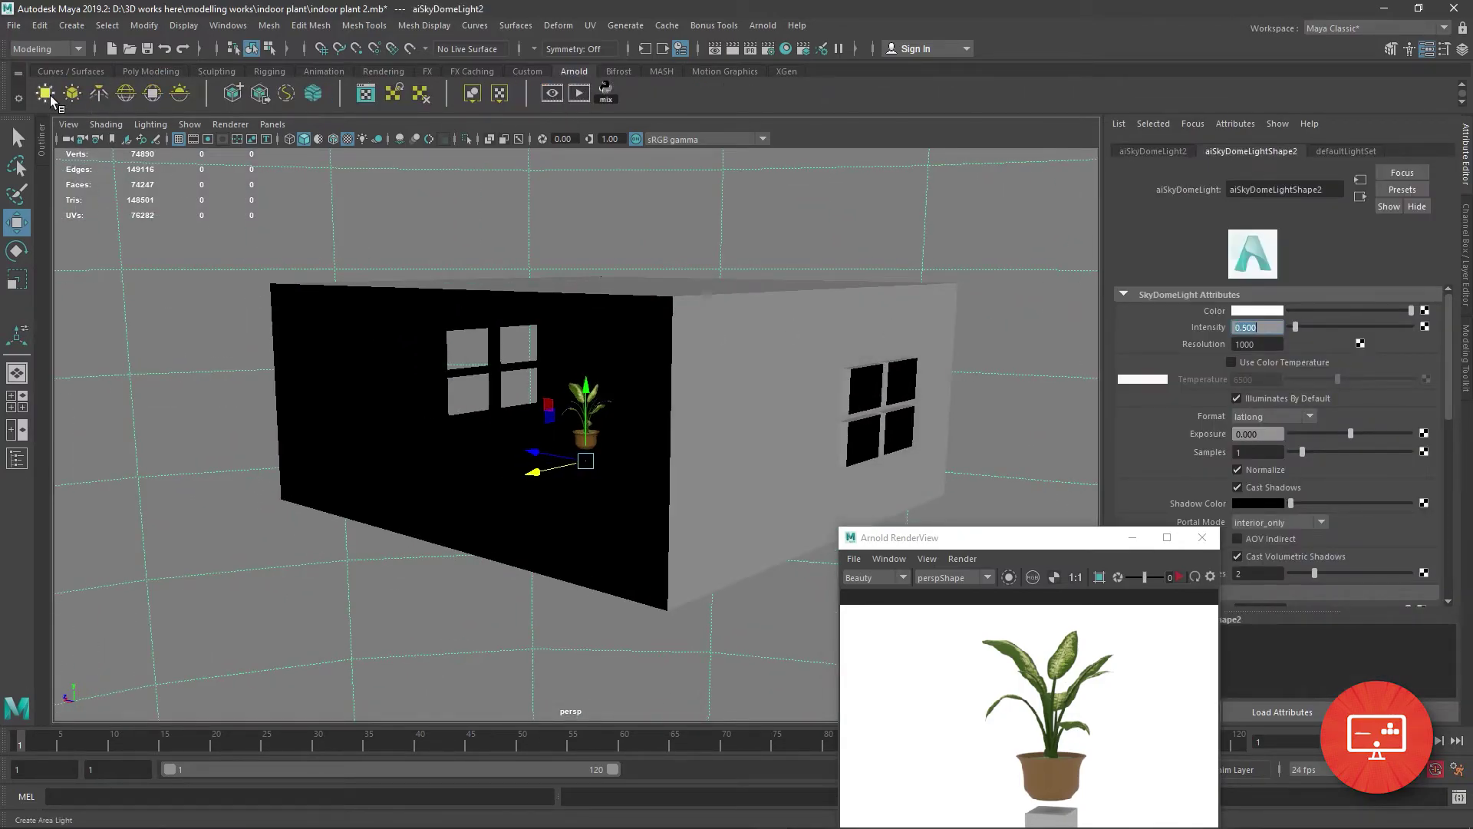
# Add an Arnold area light, then move and enlarge it over the window wall.
pyautogui.click(51, 98)
pyautogui.press('e')
pyautogui.press('w')
pyautogui.moveTo(584, 443); pyautogui.dragTo(882, 407)
pyautogui.press('e')
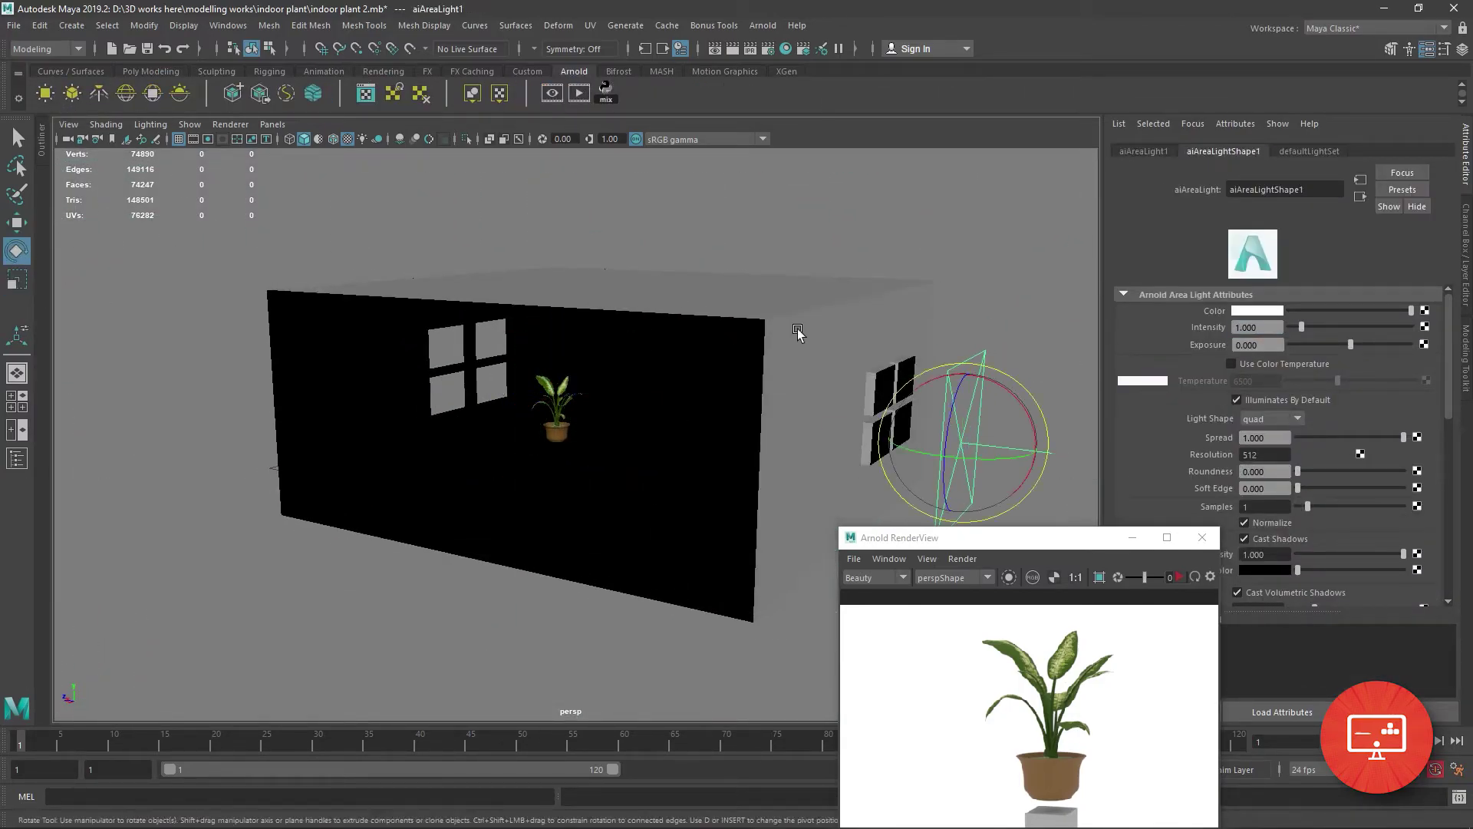
pyautogui.moveTo(795, 329)
pyautogui.keyDown('alt'); pyautogui.mouseDown()
pyautogui.moveTo(562, 476)
pyautogui.moveTo(814, 368)
pyautogui.mouseUp(); pyautogui.keyUp('alt')
pyautogui.press('w')
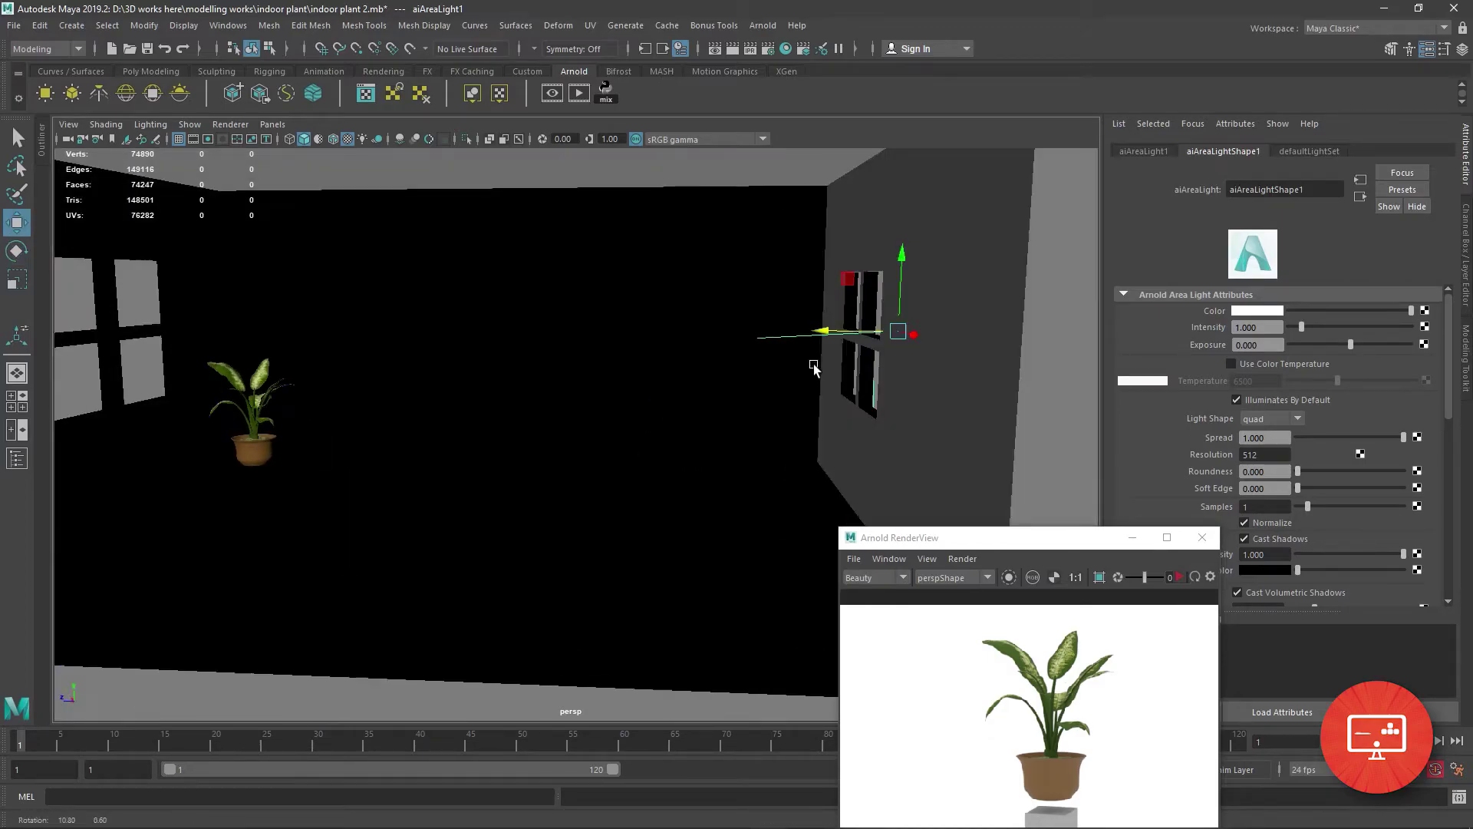
pyautogui.moveTo(871, 320)
pyautogui.mouseDown()
pyautogui.moveTo(907, 355)
pyautogui.moveTo(681, 313)
pyautogui.moveTo(844, 346)
pyautogui.mouseUp()
# Orbit toward the plant and start an Arnold render of the room.
pyautogui.scroll(-5, 682, 313)
pyautogui.click(1203, 537)
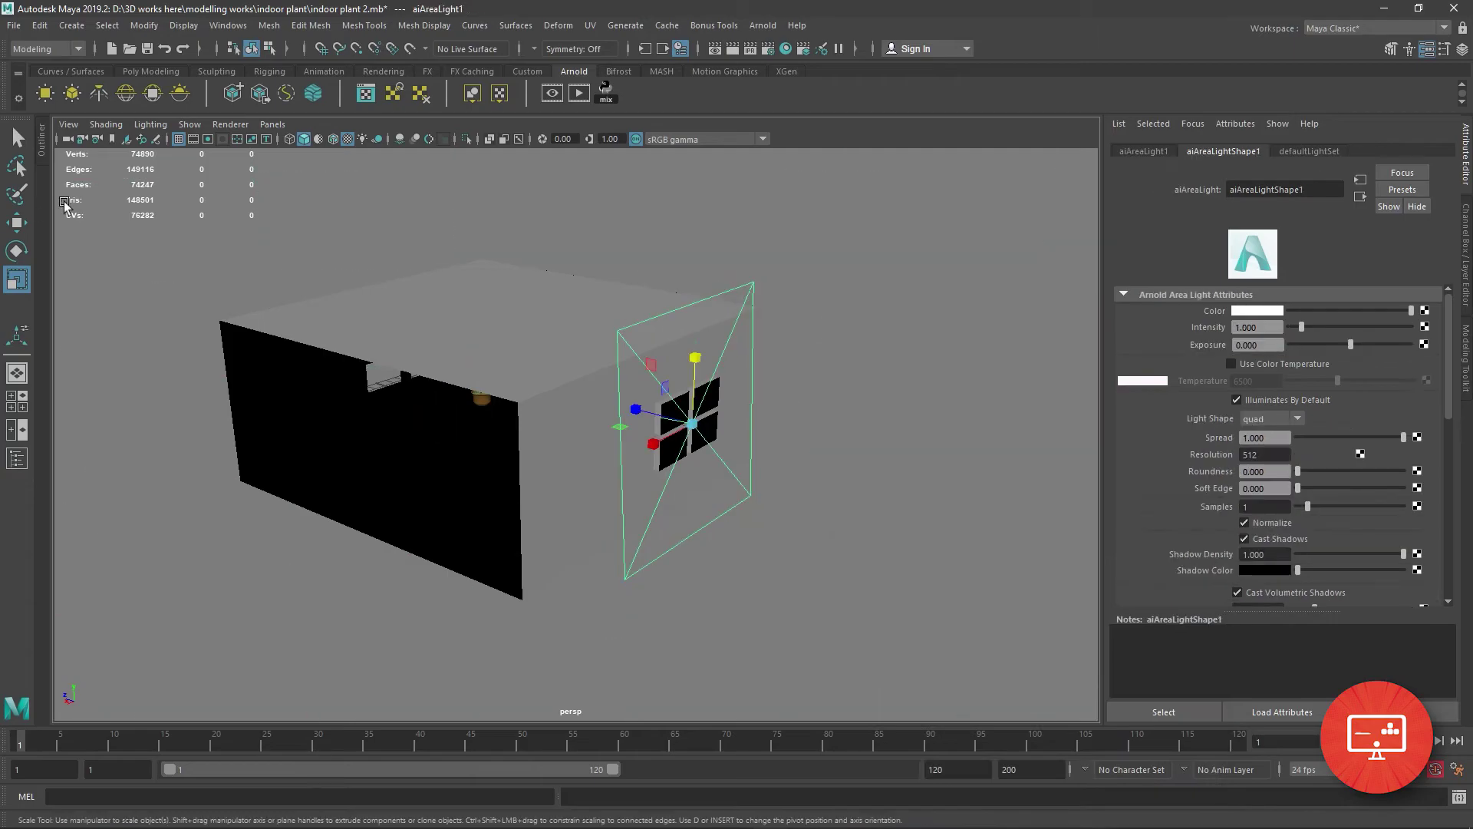
pyautogui.moveTo(691, 383)
pyautogui.keyDown('alt'); pyautogui.mouseDown()
pyautogui.moveTo(734, 454)
pyautogui.moveTo(613, 384)
pyautogui.moveTo(537, 368)
pyautogui.mouseUp(); pyautogui.keyUp('alt')
pyautogui.scroll(3, 537, 368)
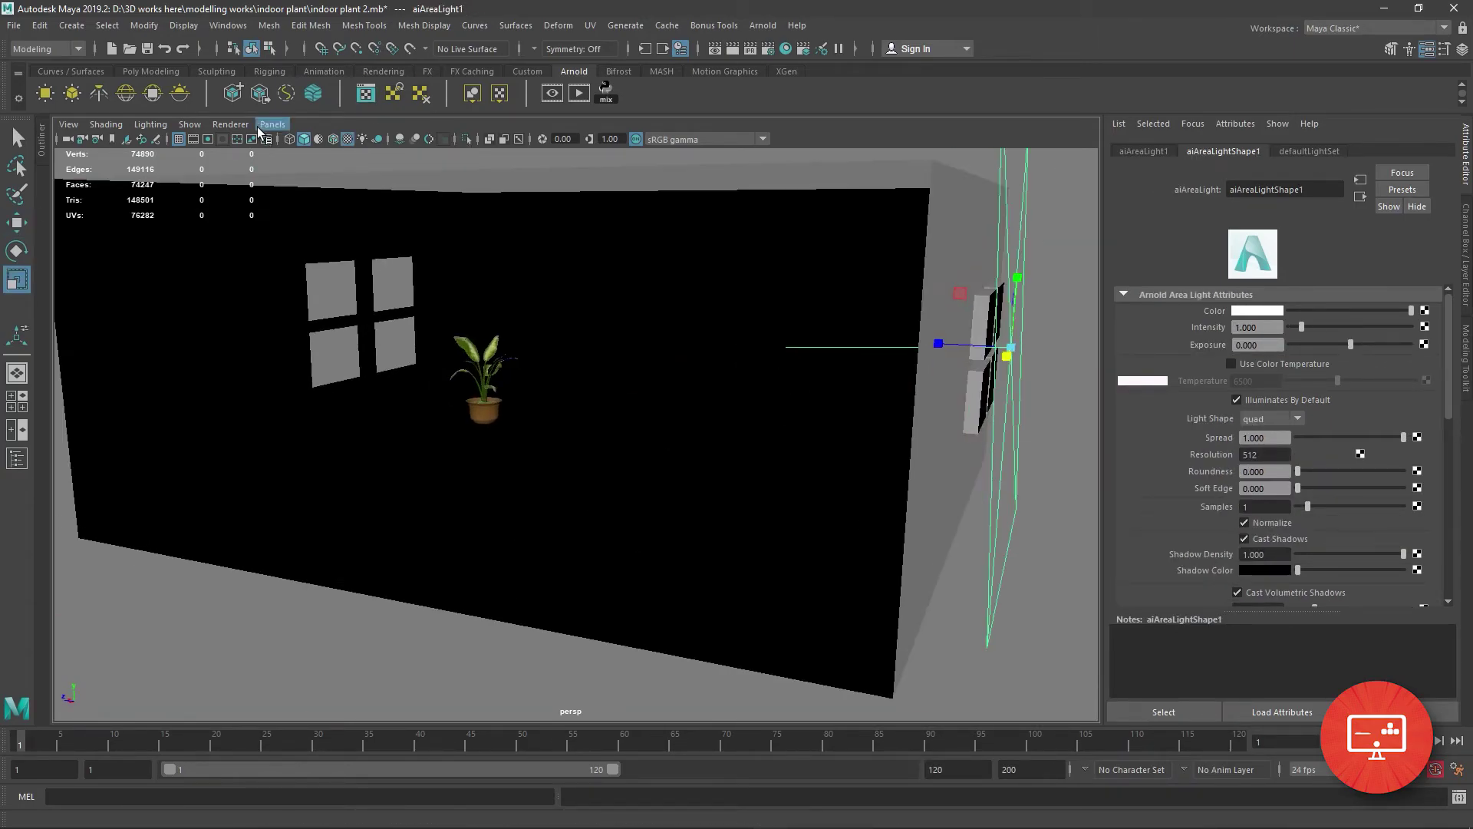
pyautogui.scroll(-5, 425, 177)
pyautogui.click(580, 93)
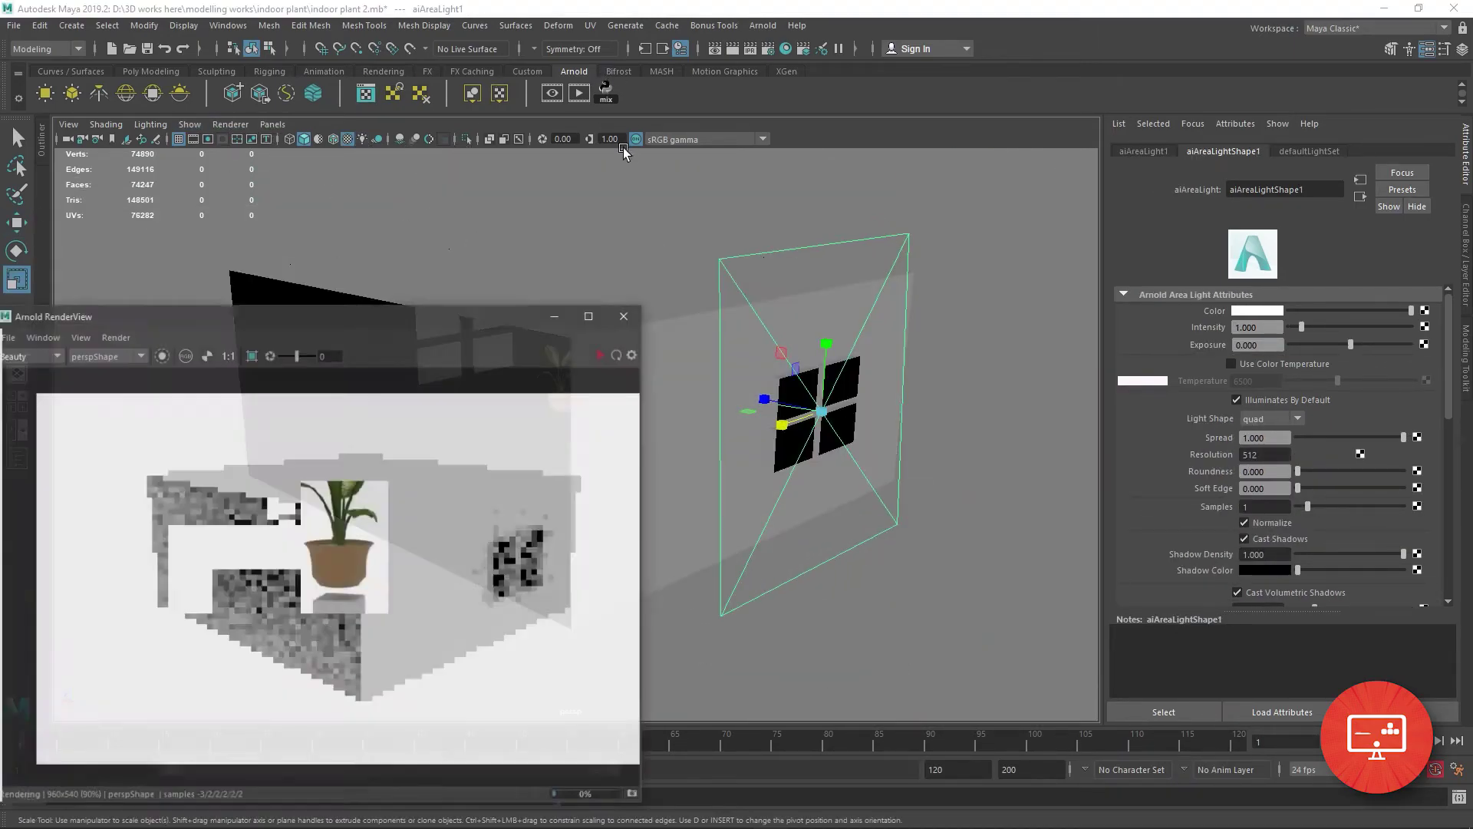
pyautogui.moveTo(452, 310); pyautogui.dragTo(1169, 276)
pyautogui.keyDown('alt'); pyautogui.moveTo(499, 429); pyautogui.dragTo(553, 465); pyautogui.keyUp('alt')
pyautogui.scroll(2, 556, 398)
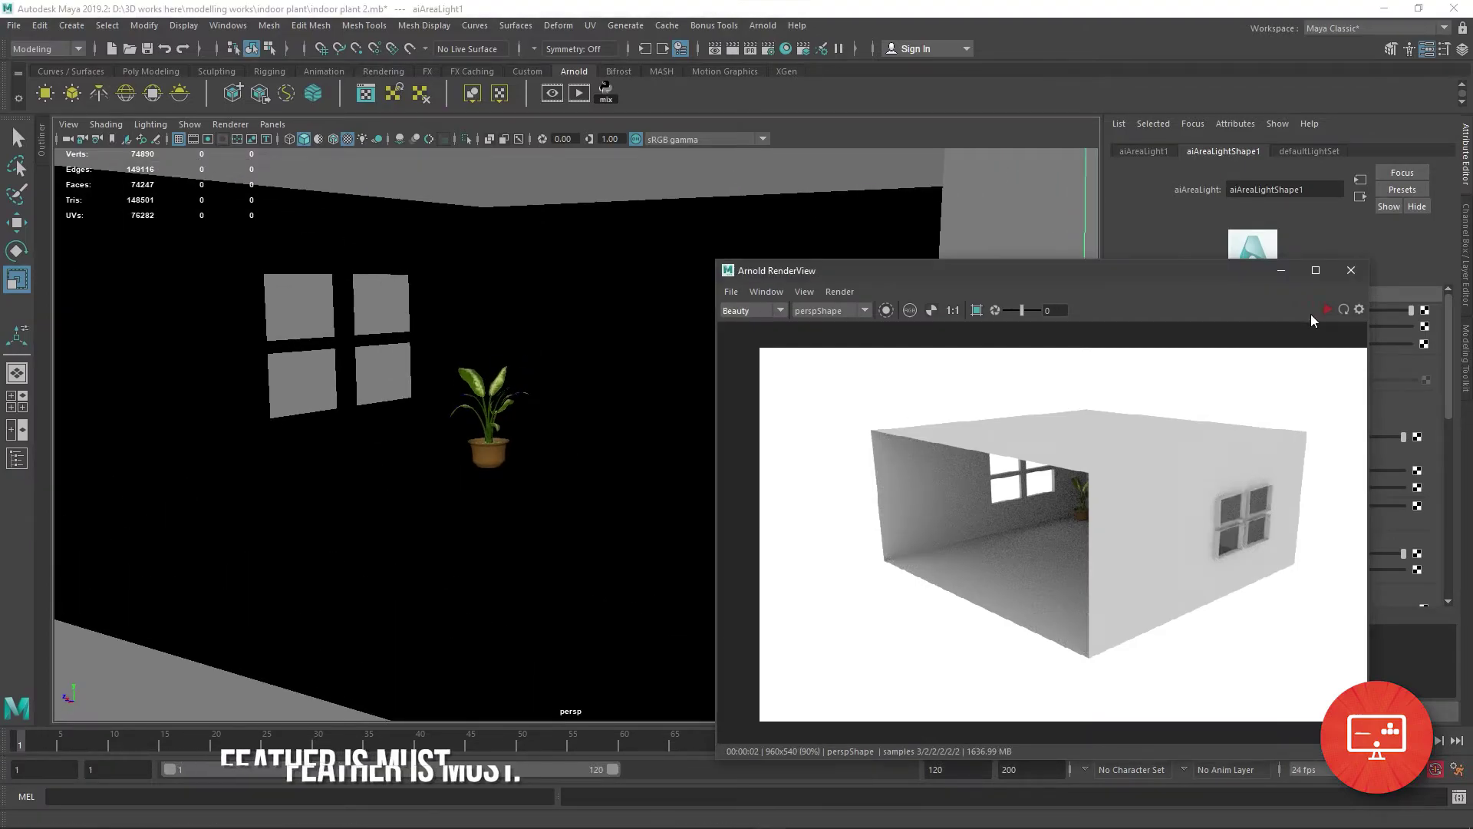
pyautogui.moveTo(1091, 280); pyautogui.dragTo(612, 241)
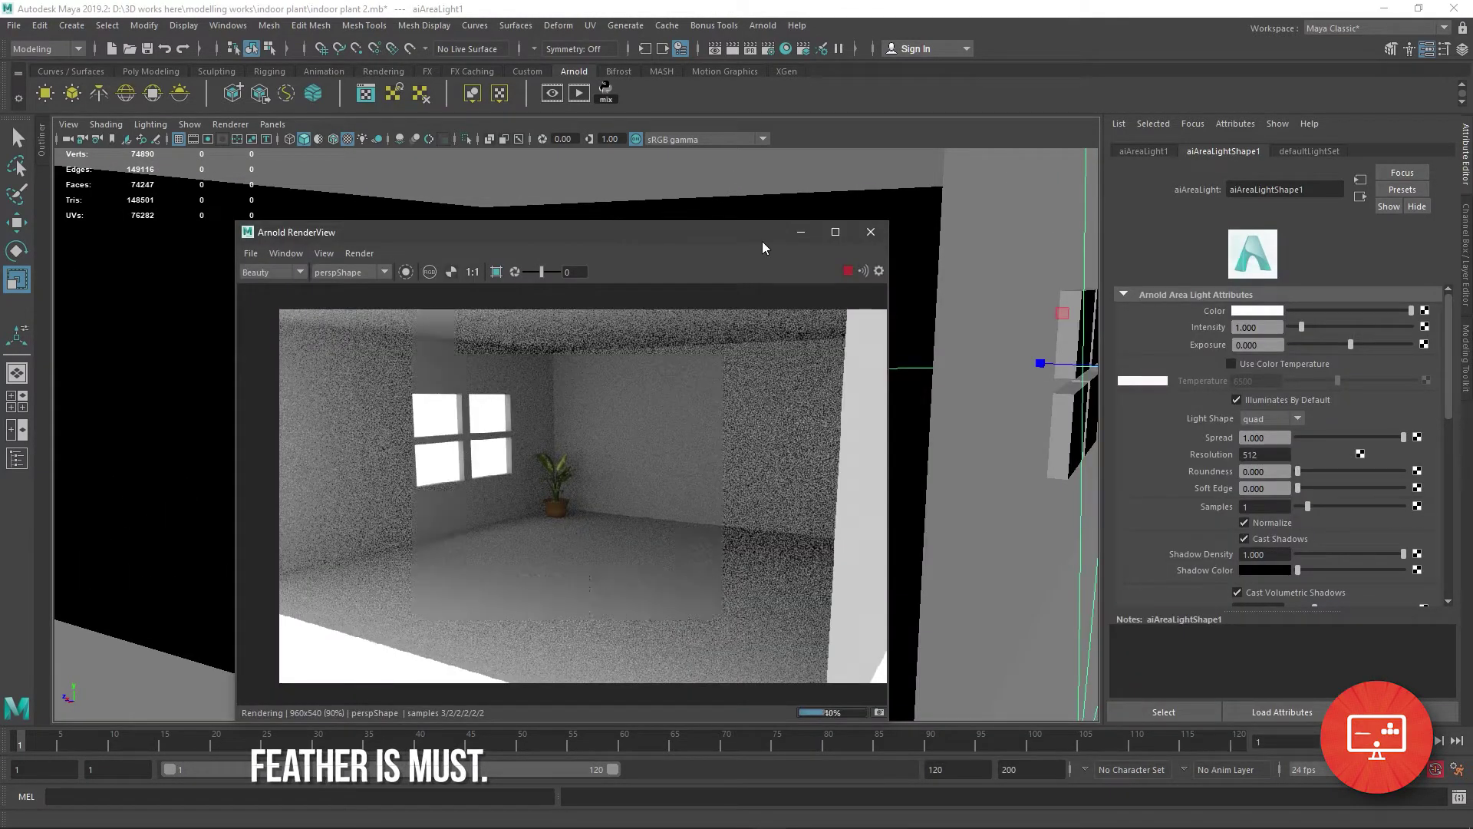
# Set the area light to intensity 6.09, spread 0, resolution 2048, samples 10, normalization off.
pyautogui.moveTo(1404, 438); pyautogui.dragTo(1298, 437)
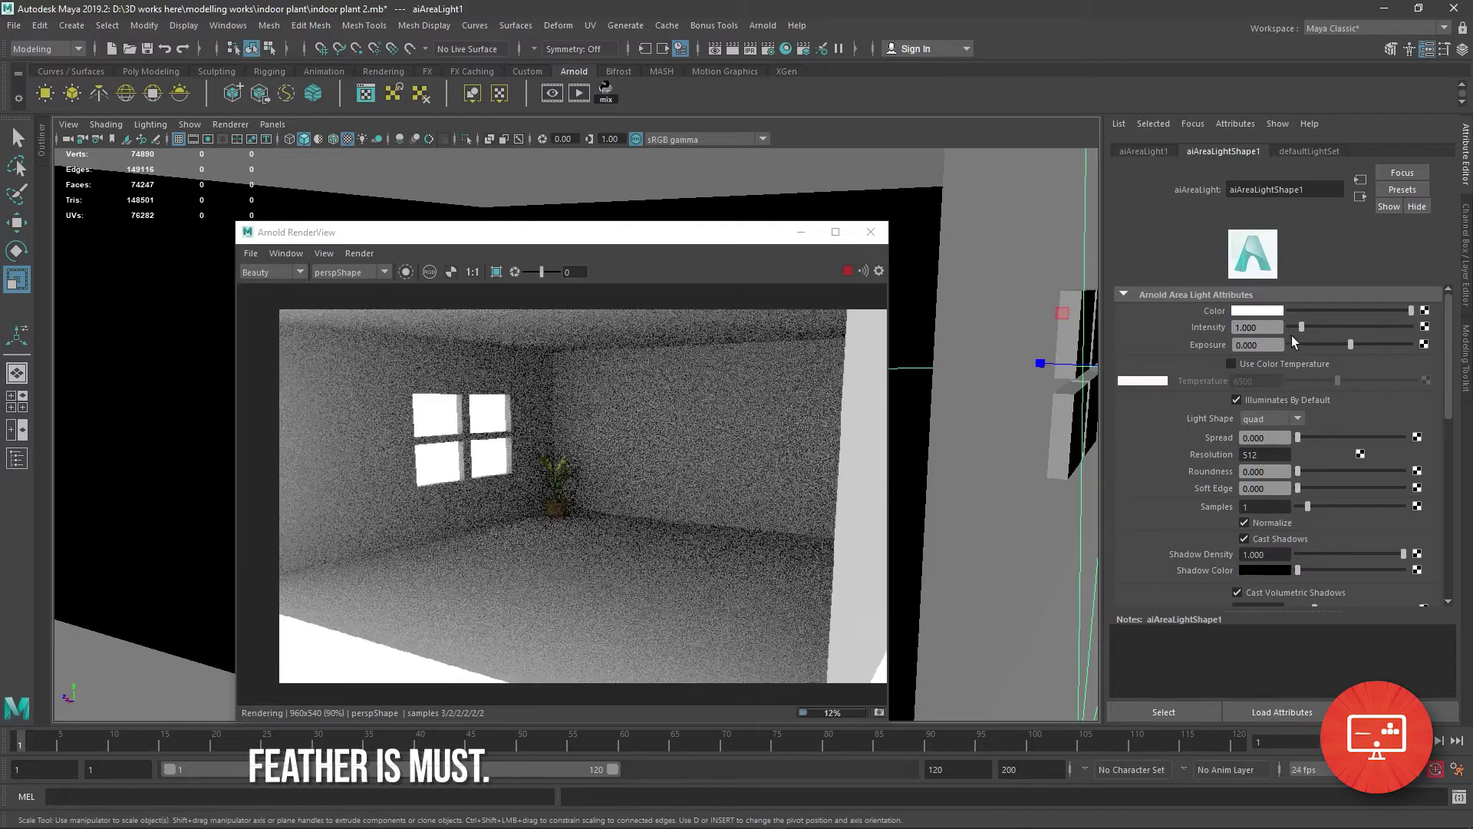
pyautogui.moveTo(1302, 327); pyautogui.dragTo(1364, 327)
pyautogui.click(1267, 527)
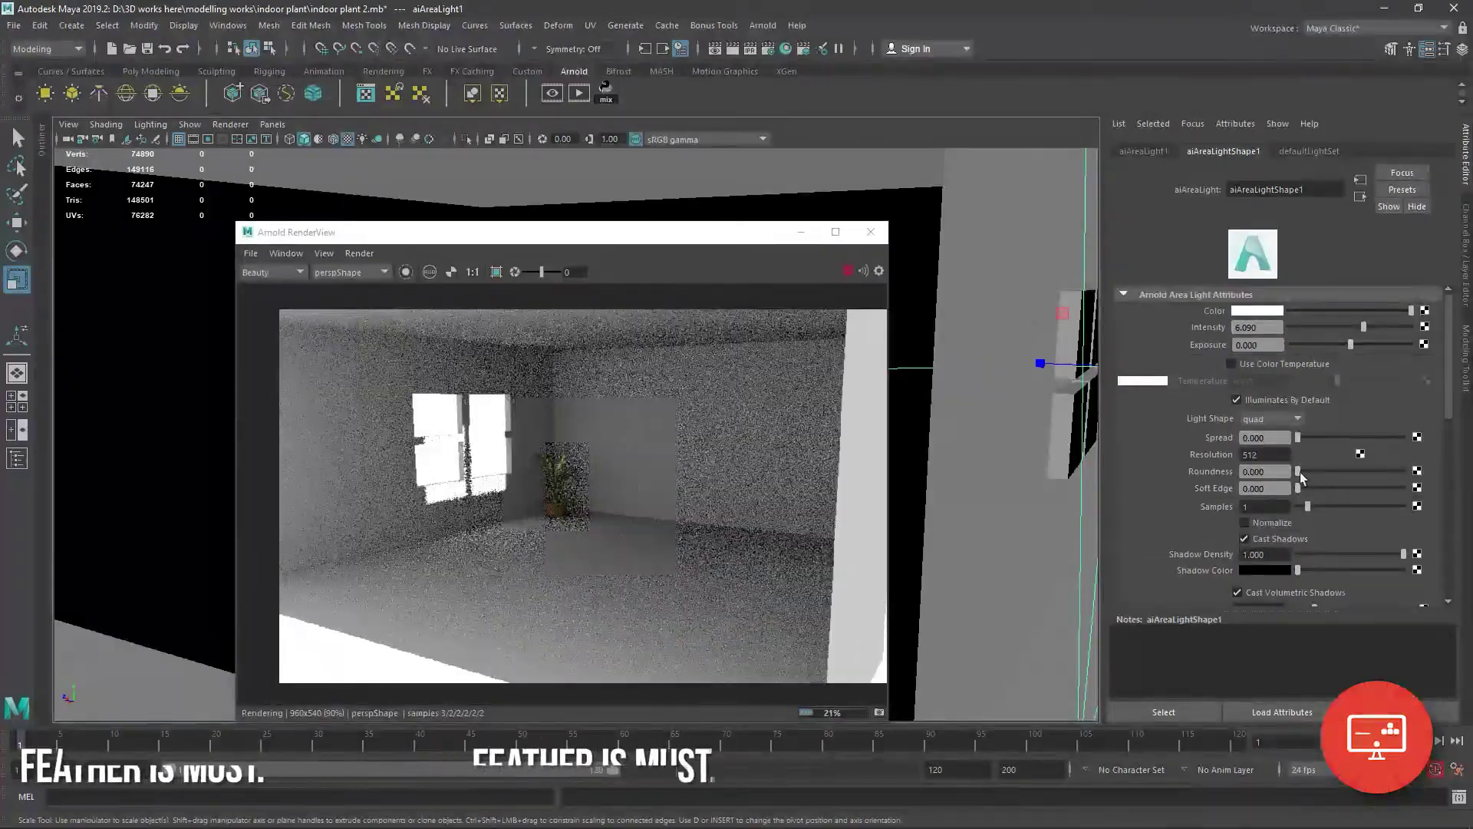
pyautogui.moveTo(1297, 438)
pyautogui.mouseDown()
pyautogui.moveTo(1412, 436)
pyautogui.moveTo(1297, 437)
pyautogui.mouseUp()
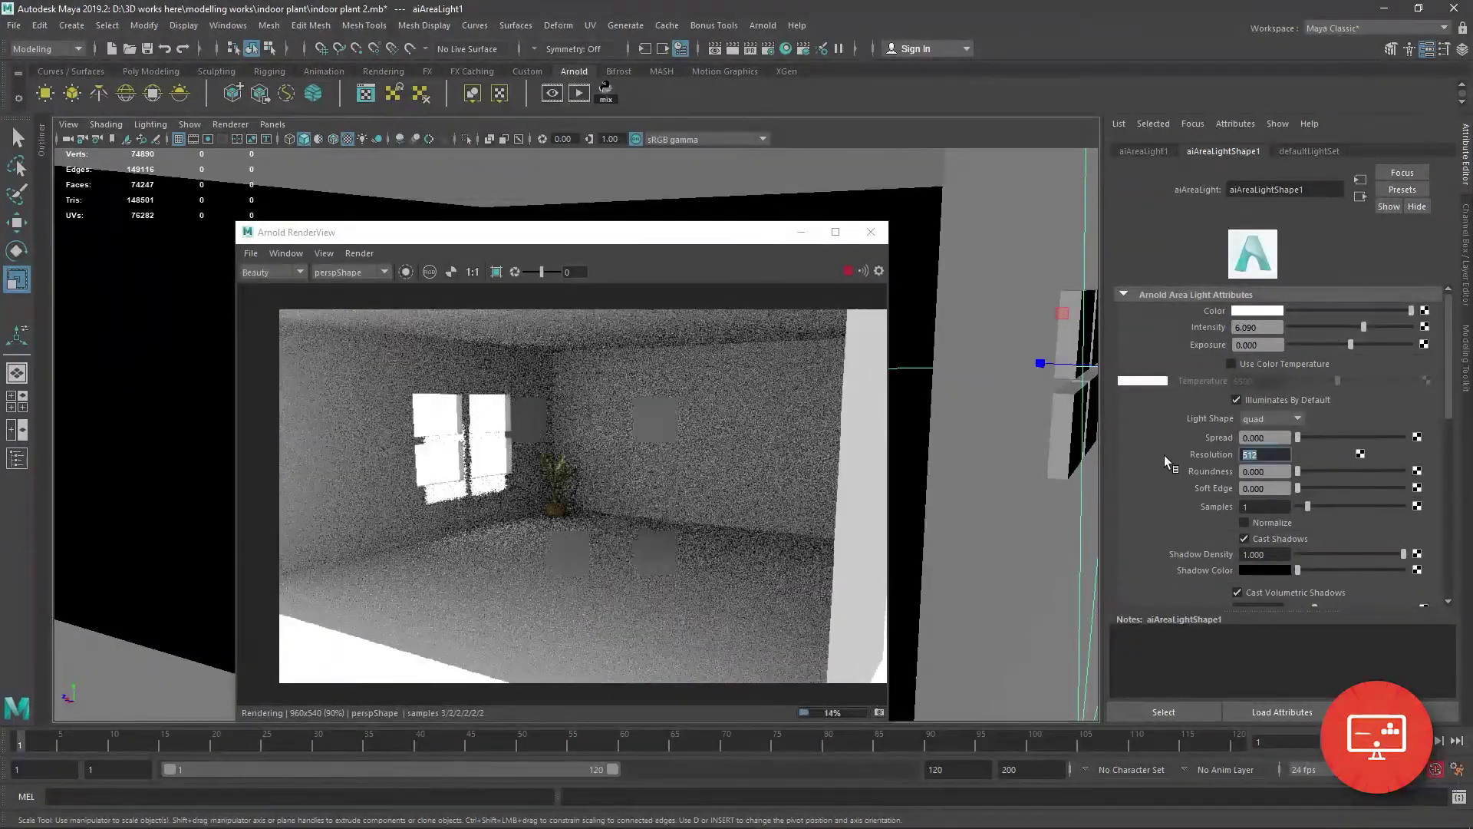
pyautogui.write('2048')
pyautogui.press('Return')
pyautogui.moveTo(1307, 506); pyautogui.dragTo(1403, 507)
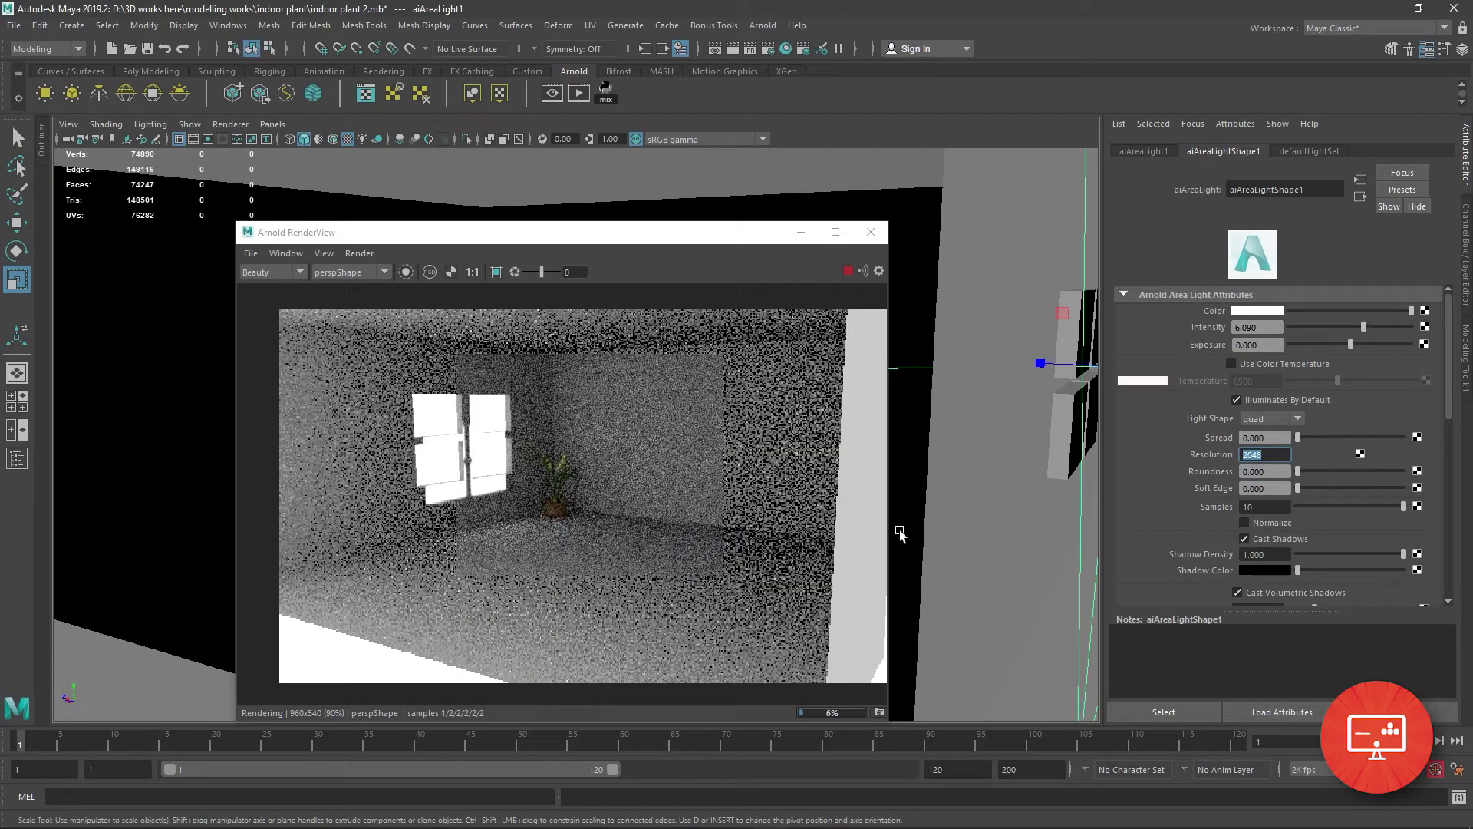
pyautogui.scroll(-5, 954, 411)
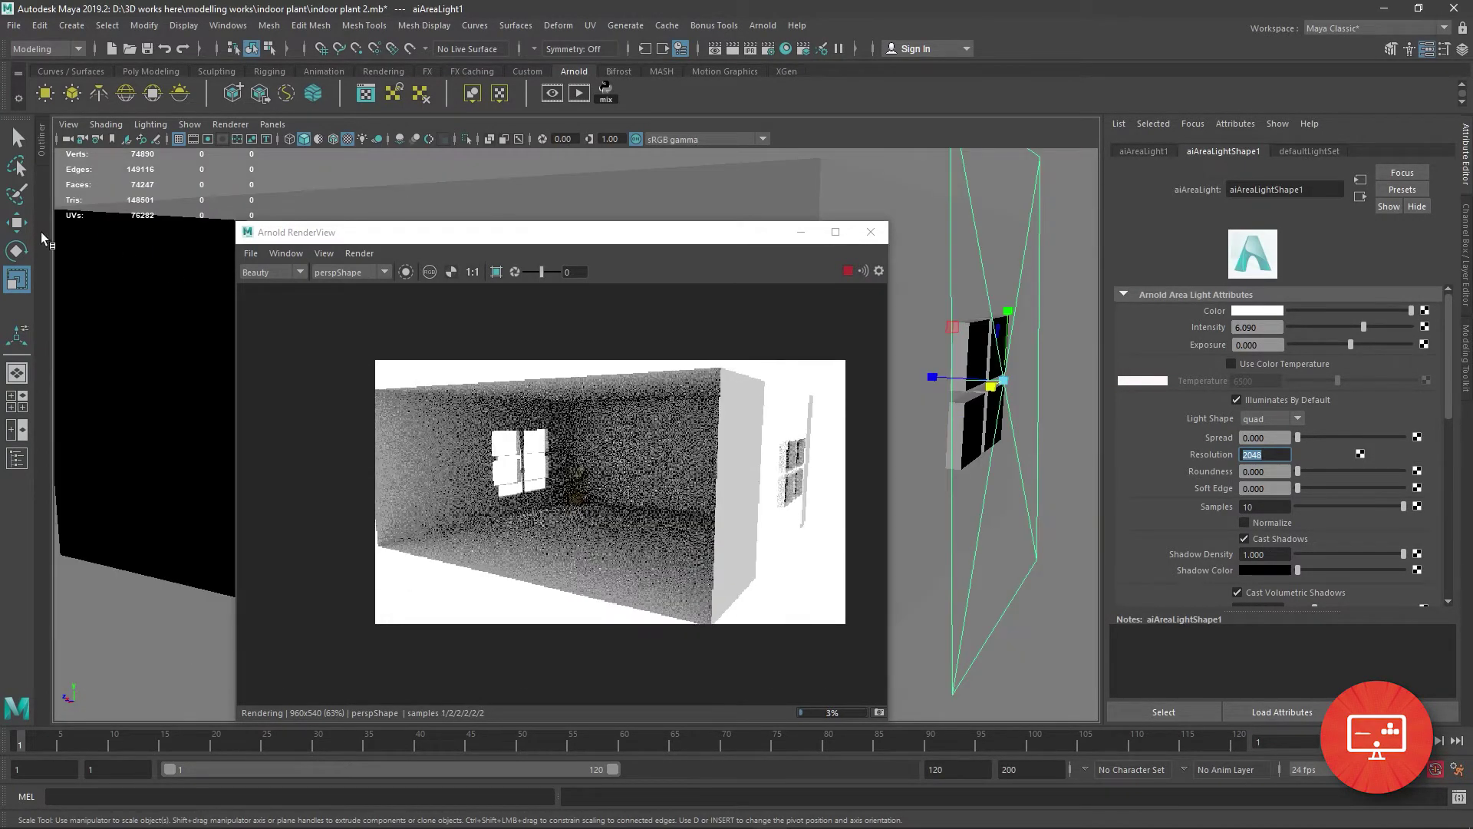
# Rotate and reposition the area light so it angles into the window.
pyautogui.press('e')
pyautogui.moveTo(1063, 335); pyautogui.dragTo(1049, 314)
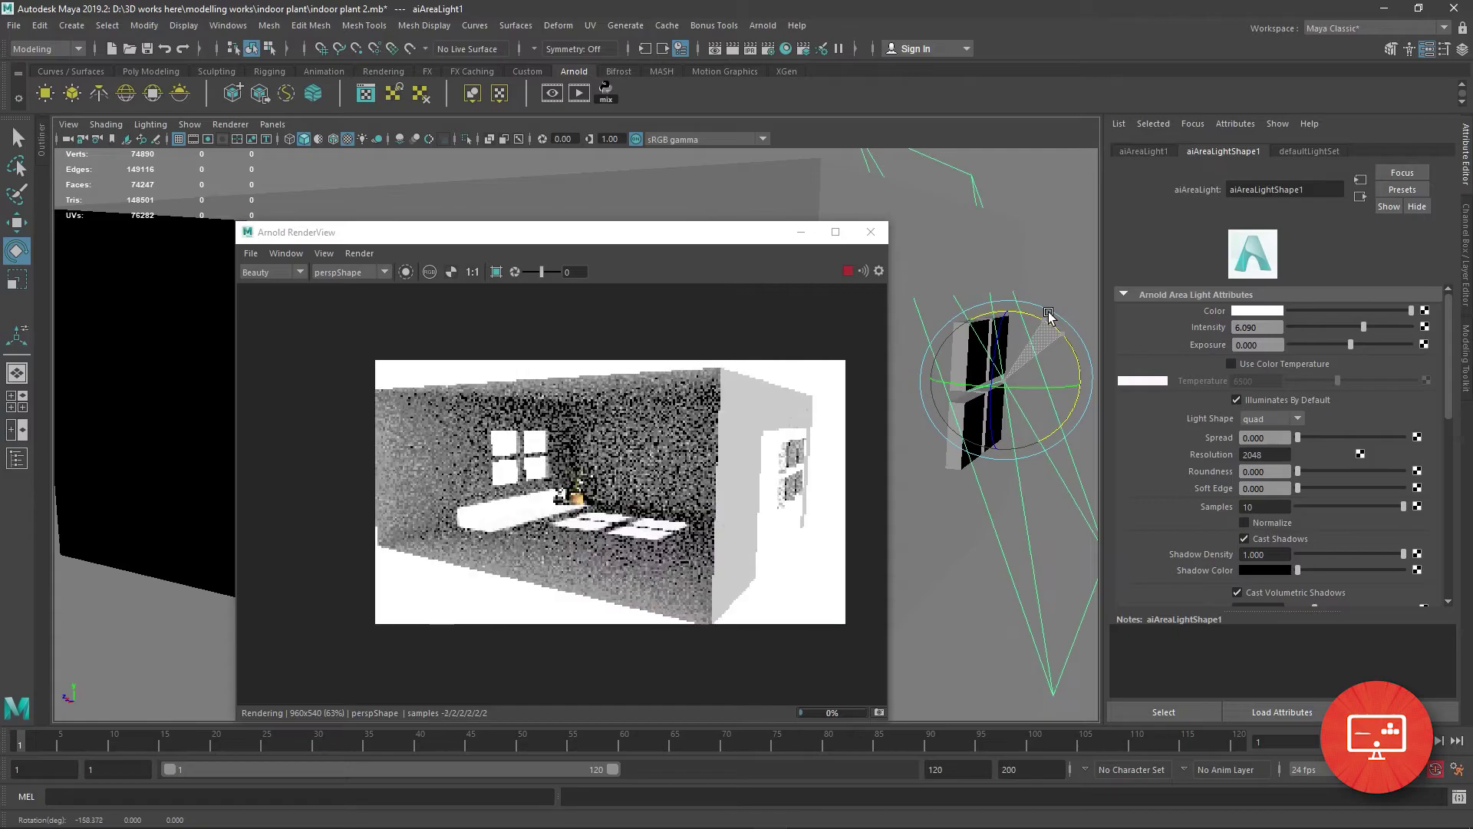
pyautogui.scroll(-3, 1029, 321)
pyautogui.press('w')
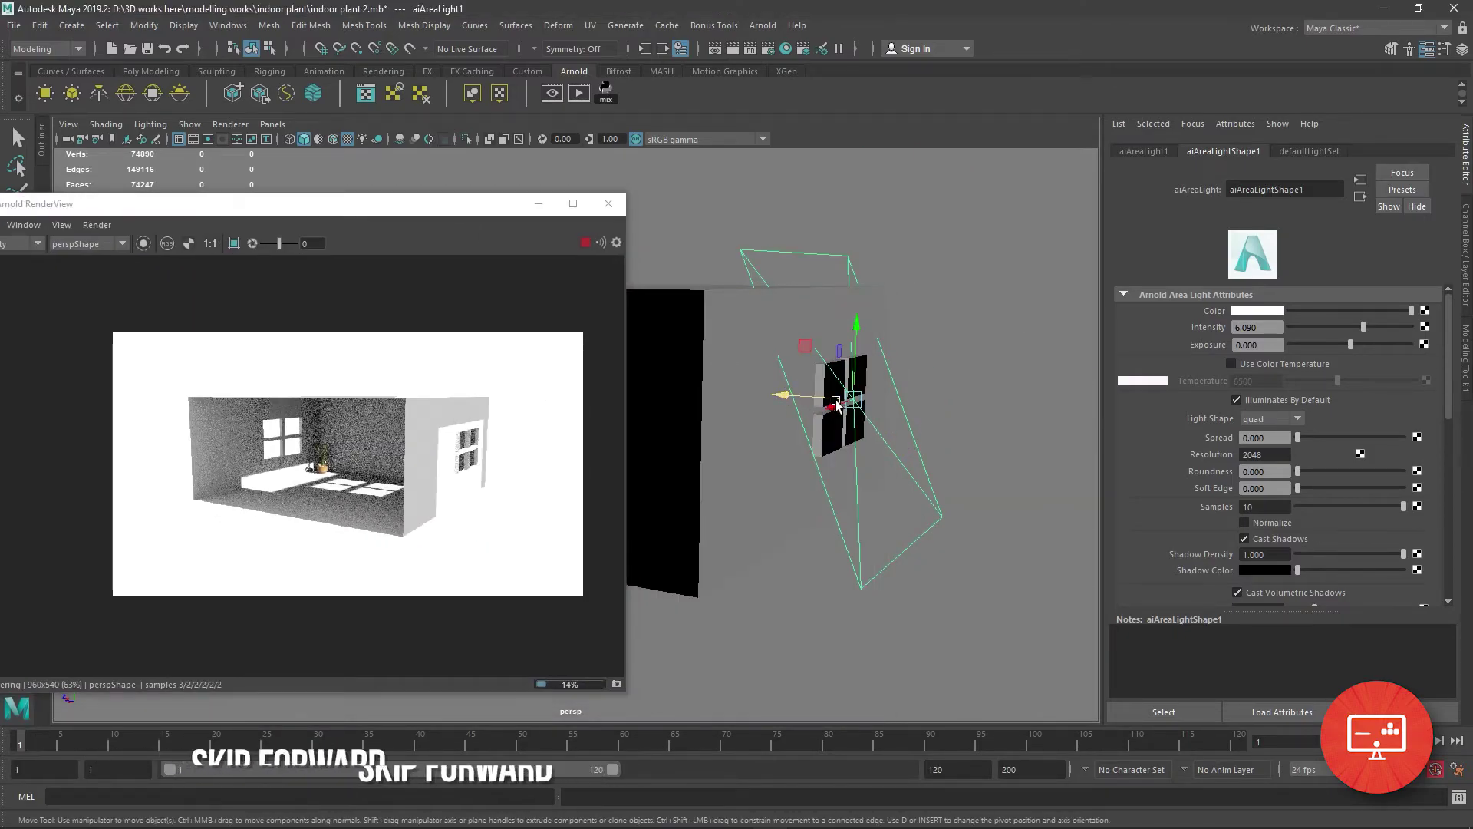
pyautogui.moveTo(770, 399); pyautogui.dragTo(944, 291)
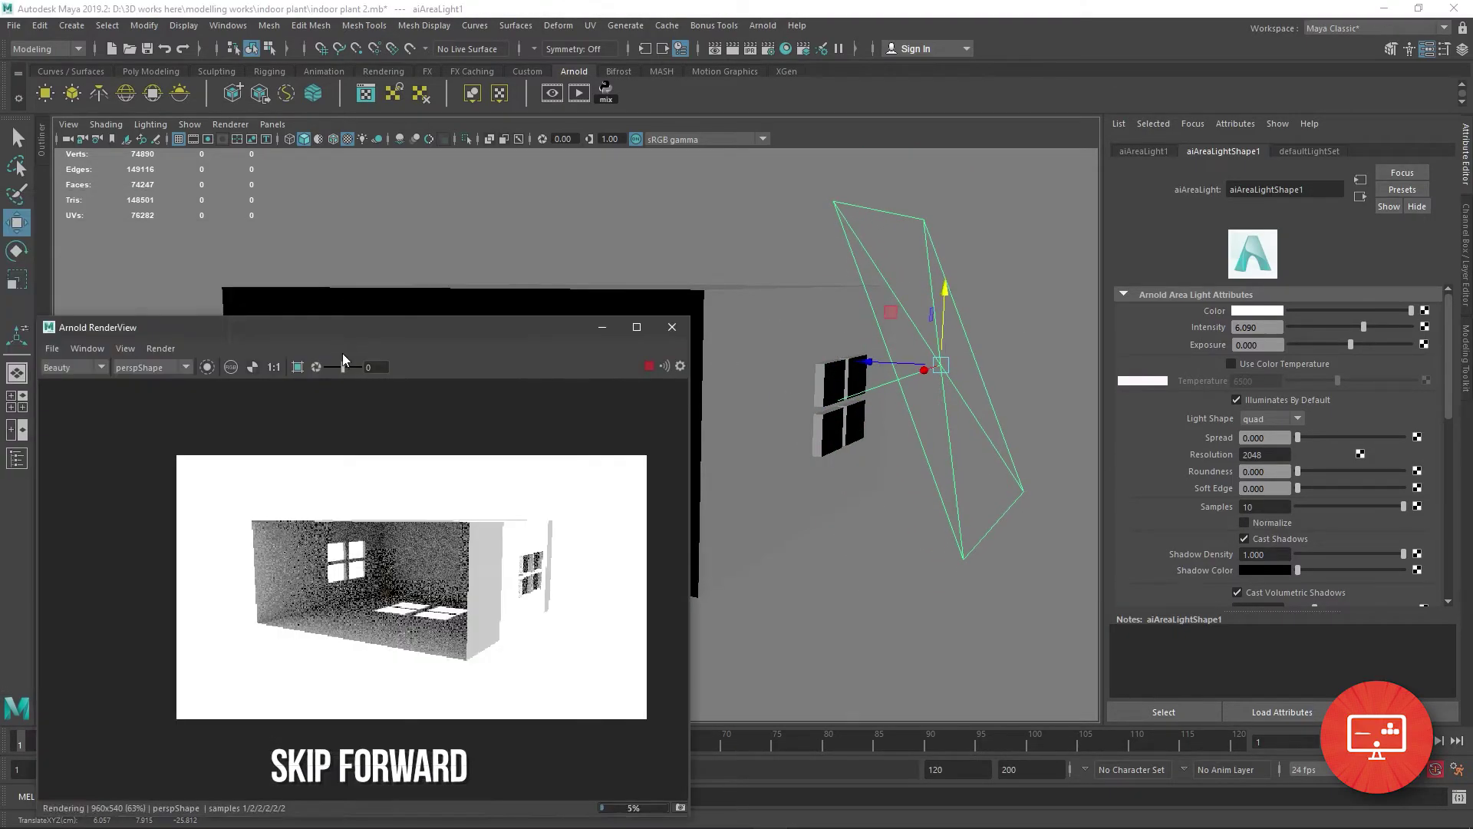
pyautogui.moveTo(1000, 320); pyautogui.dragTo(1002, 326)
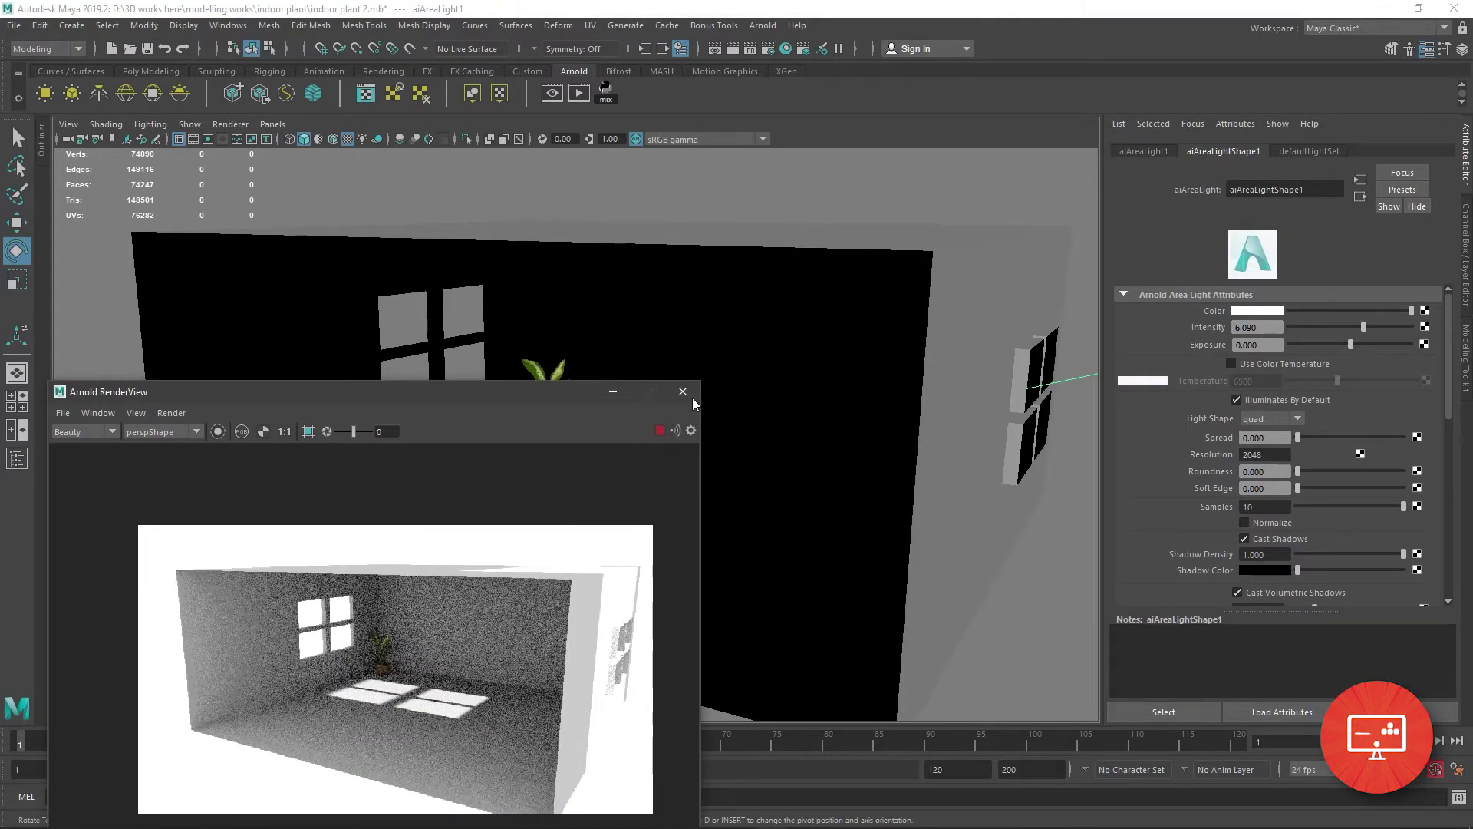
pyautogui.moveTo(660, 391); pyautogui.dragTo(1182, 271)
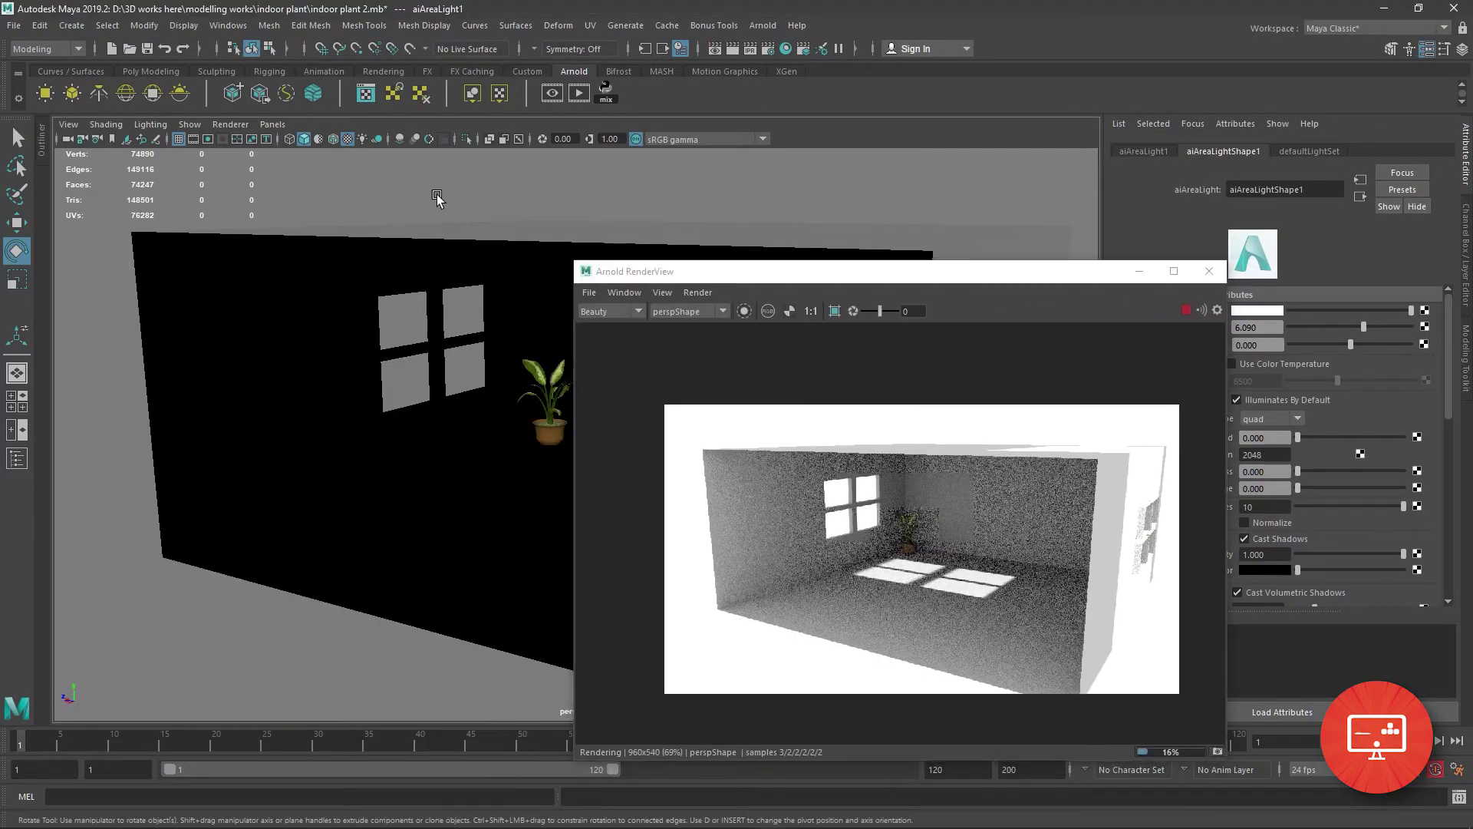
# Add a second skydome light with intensity 2.692.
pyautogui.click(71, 93)
pyautogui.moveTo(1297, 329); pyautogui.dragTo(1318, 327)
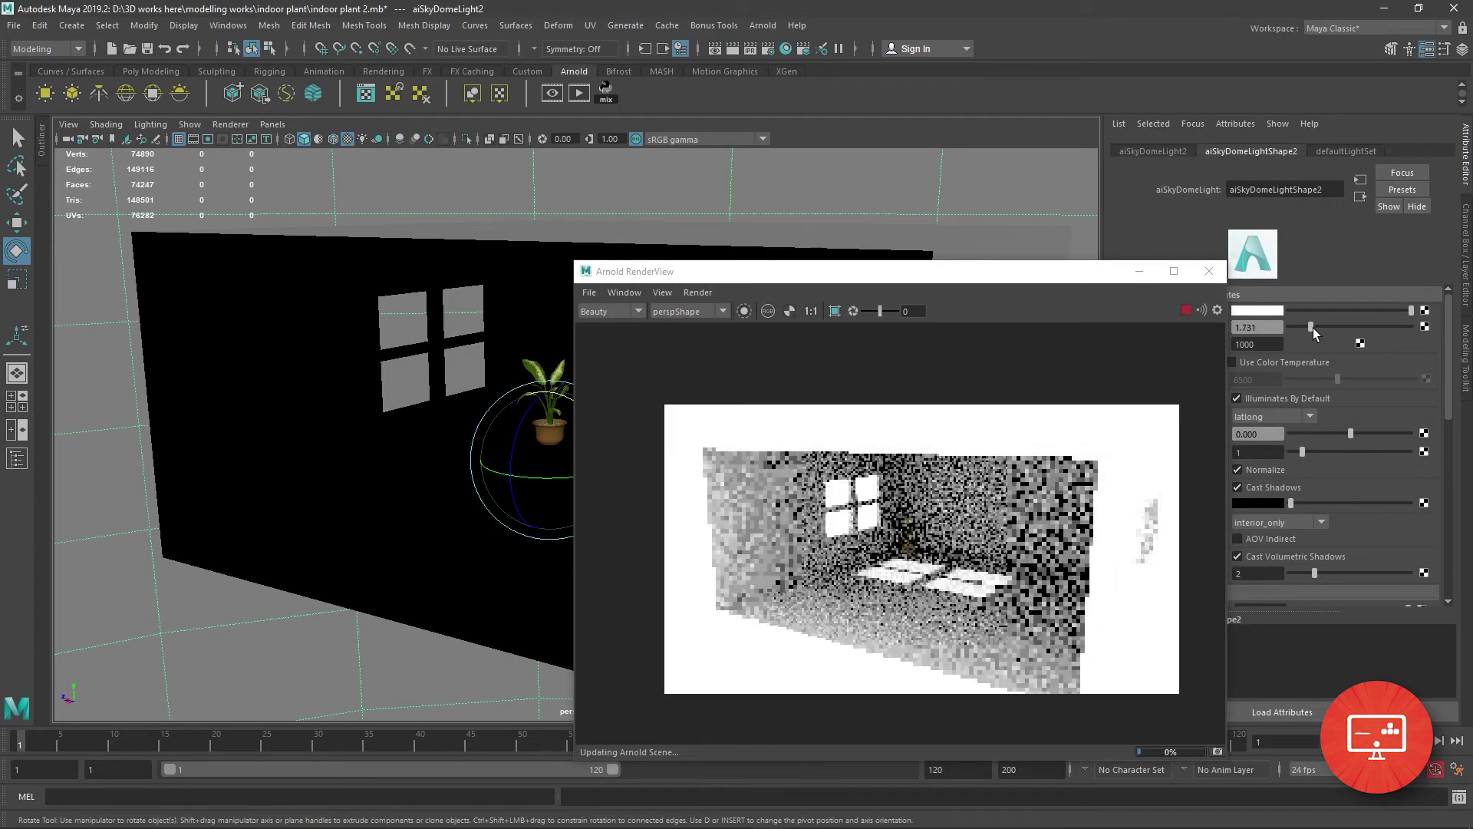
pyautogui.scroll(2, 482, 437)
pyautogui.keyDown('alt'); pyautogui.moveTo(482, 438); pyautogui.dragTo(602, 519, button='right'); pyautogui.keyUp('alt')
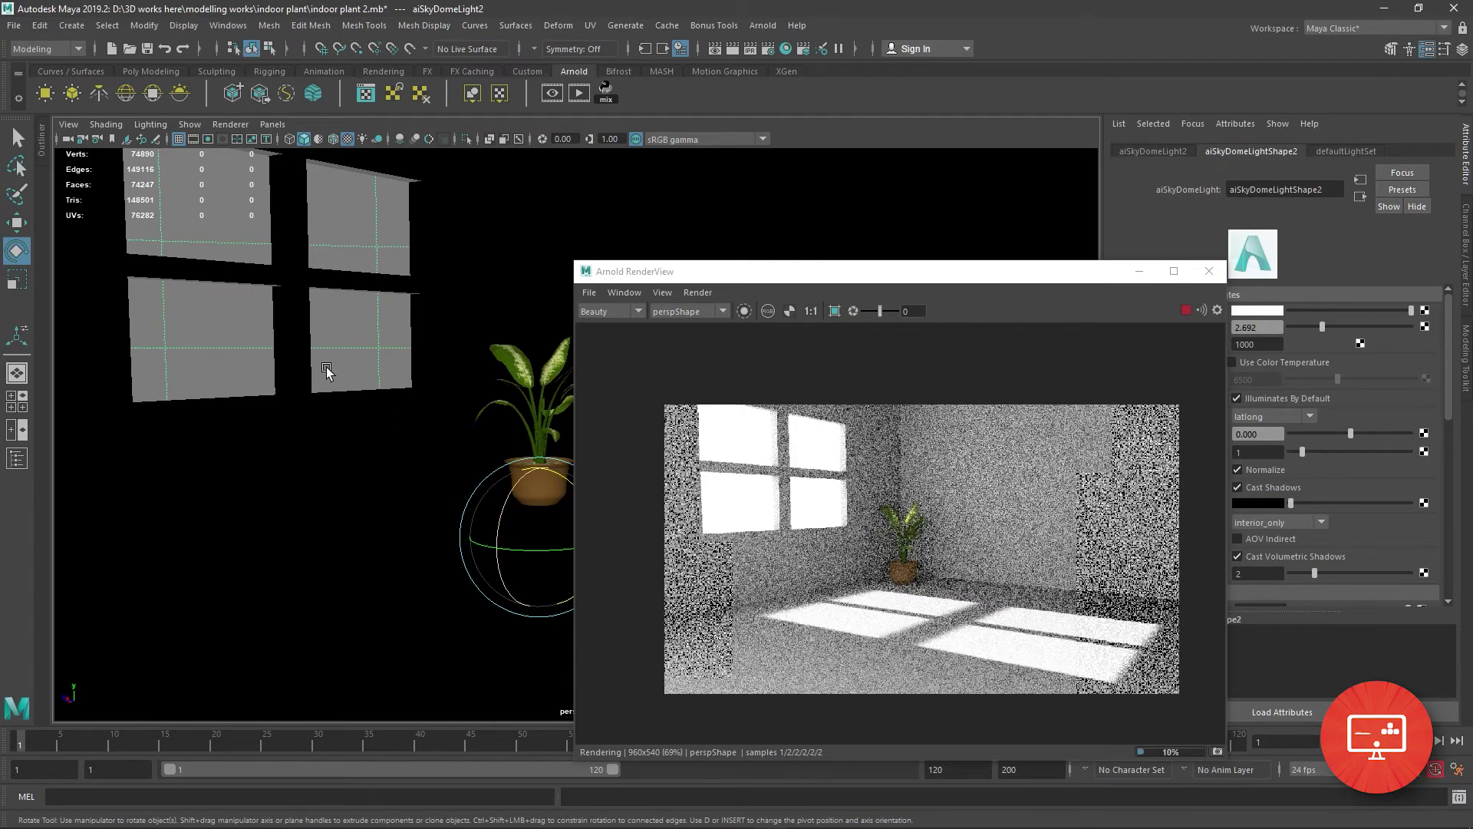
pyautogui.keyDown('alt'); pyautogui.moveTo(325, 366); pyautogui.dragTo(330, 429); pyautogui.keyUp('alt')
# Try deleting window geometry and extruding a wall edge, then revert the edits.
pyautogui.scroll(-5, 330, 429)
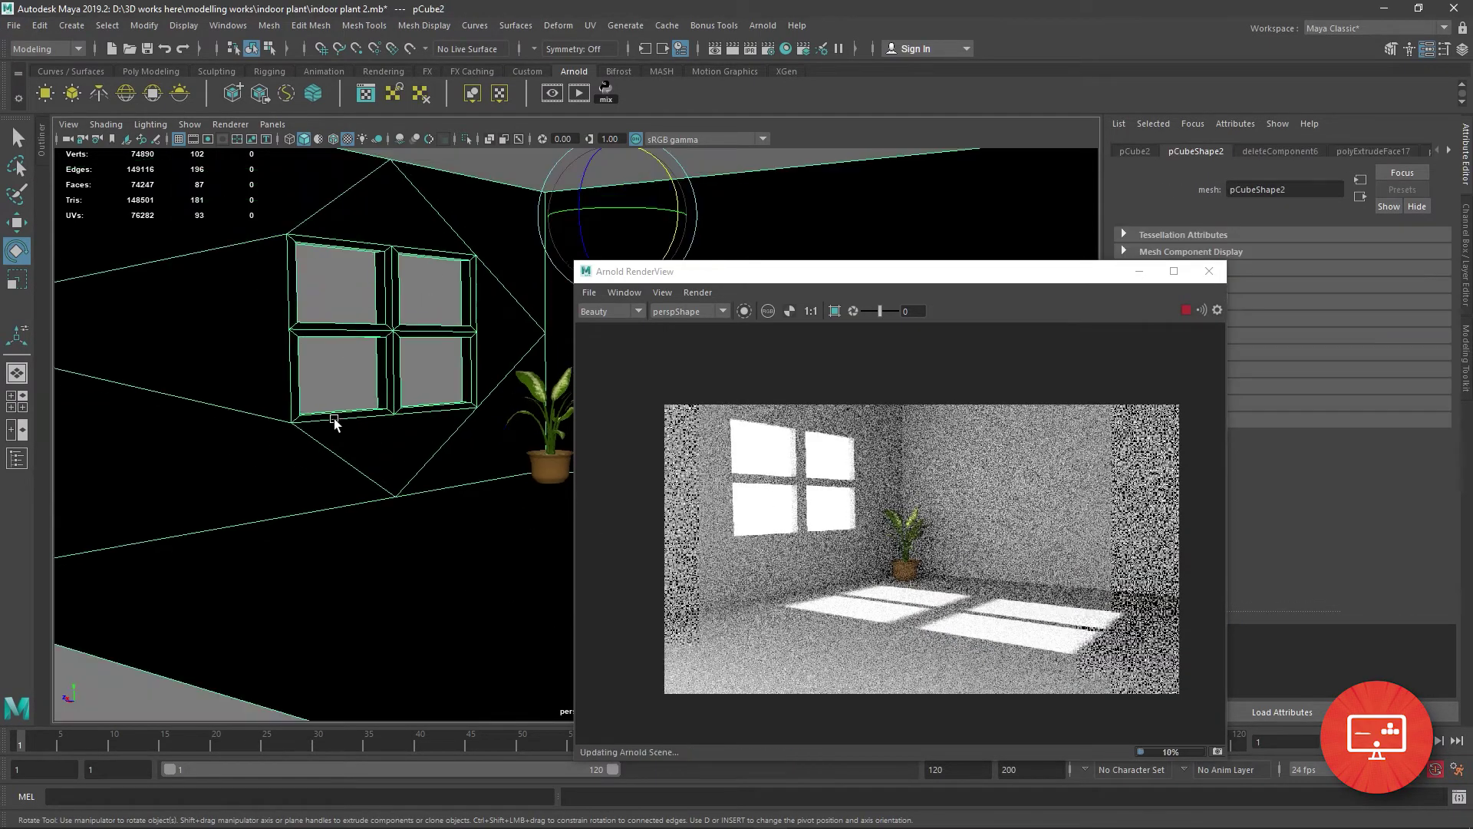
pyautogui.rightClick(345, 299)
pyautogui.click(307, 361)
pyautogui.moveTo(767, 271); pyautogui.dragTo(1009, 268)
pyautogui.click(389, 320)
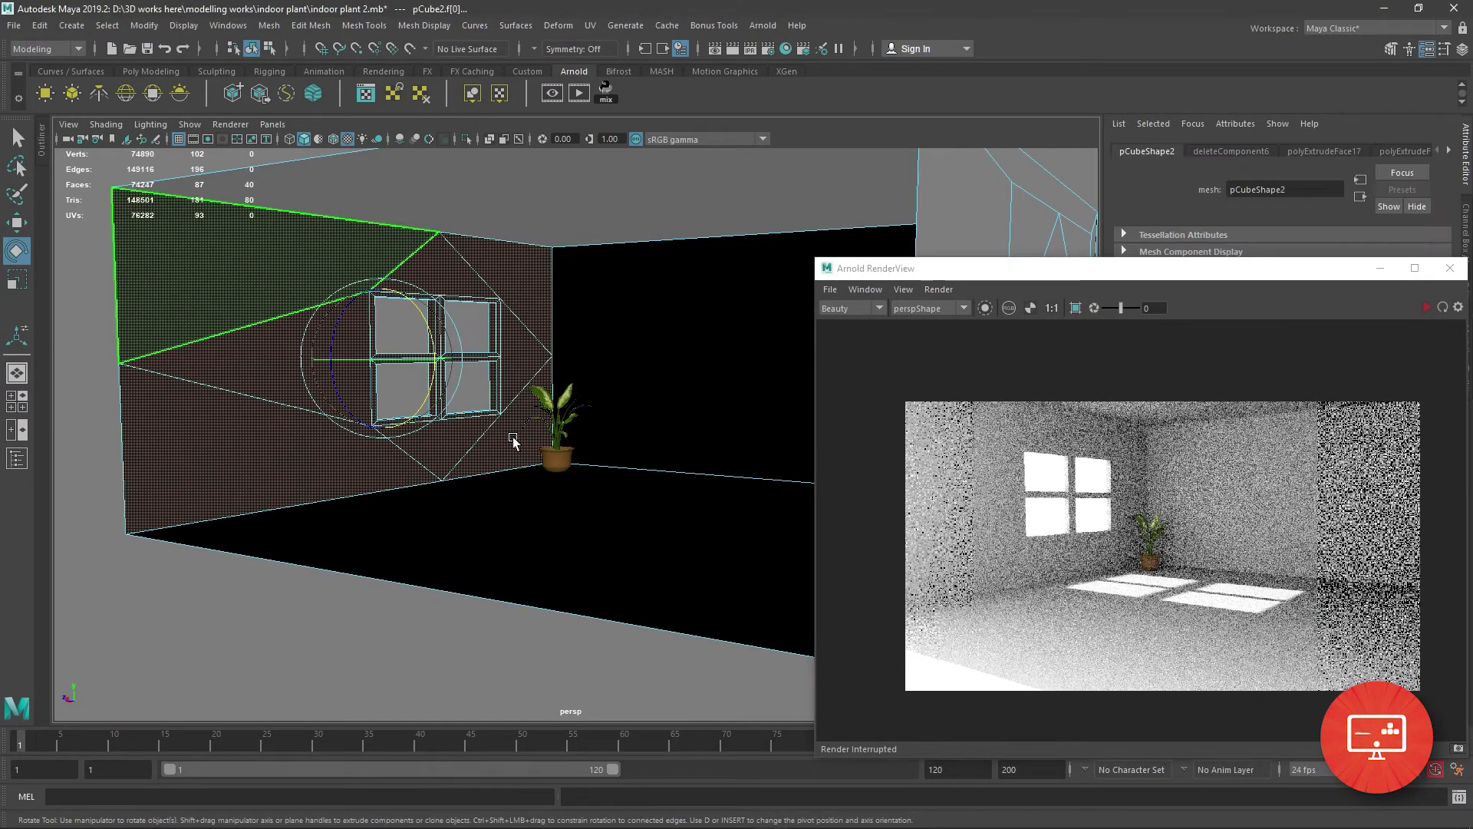
pyautogui.press('Delete')
pyautogui.moveTo(418, 230); pyautogui.dragTo(418, 191, button='right')
pyautogui.moveTo(414, 219); pyautogui.dragTo(466, 524)
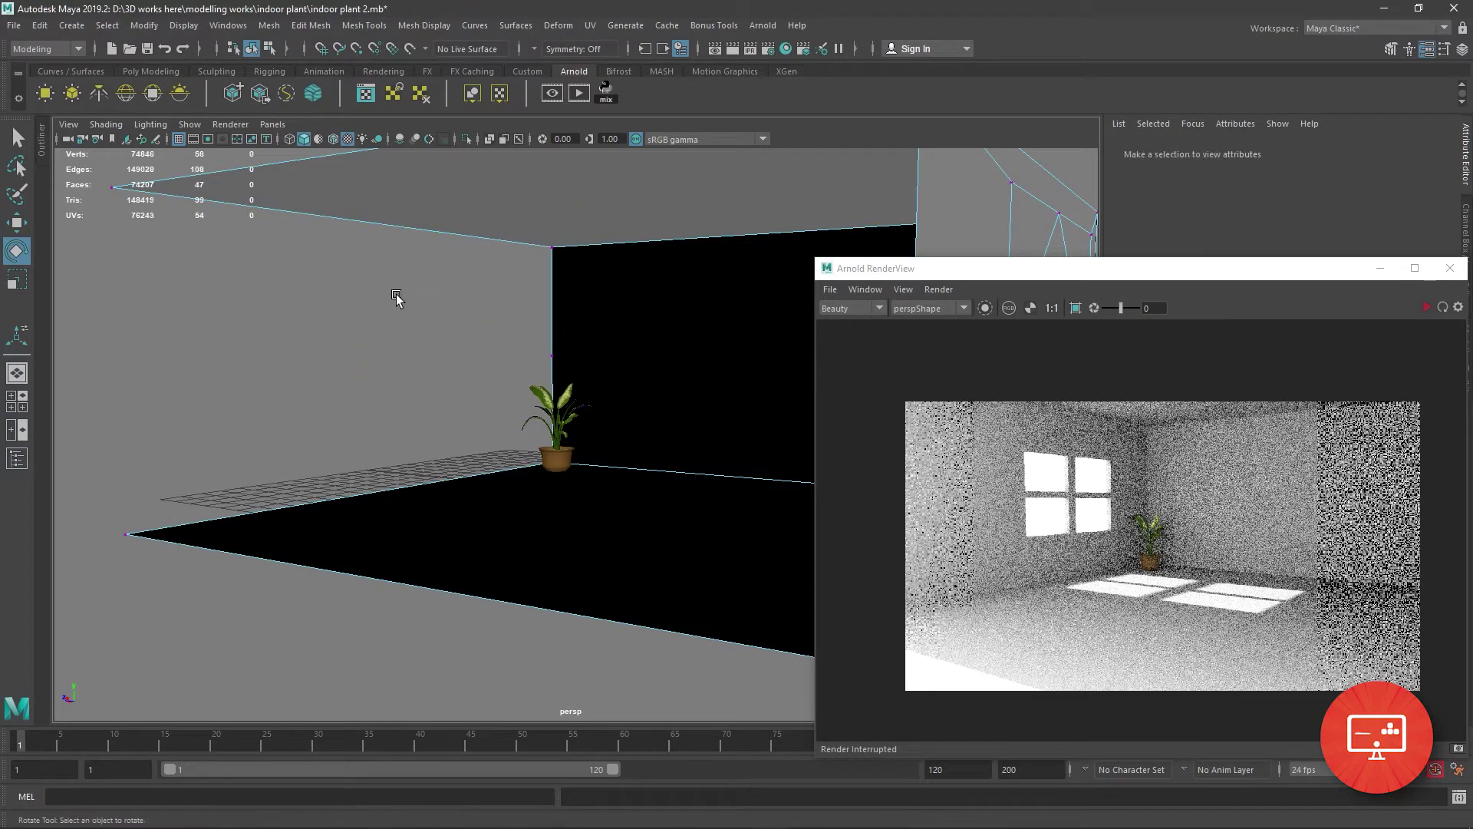
pyautogui.hotkey('ctrl', 'e')
pyautogui.press('w')
pyautogui.moveTo(383, 230); pyautogui.dragTo(384, 303)
pyautogui.moveTo(442, 309); pyautogui.dragTo(439, 268, button='right')
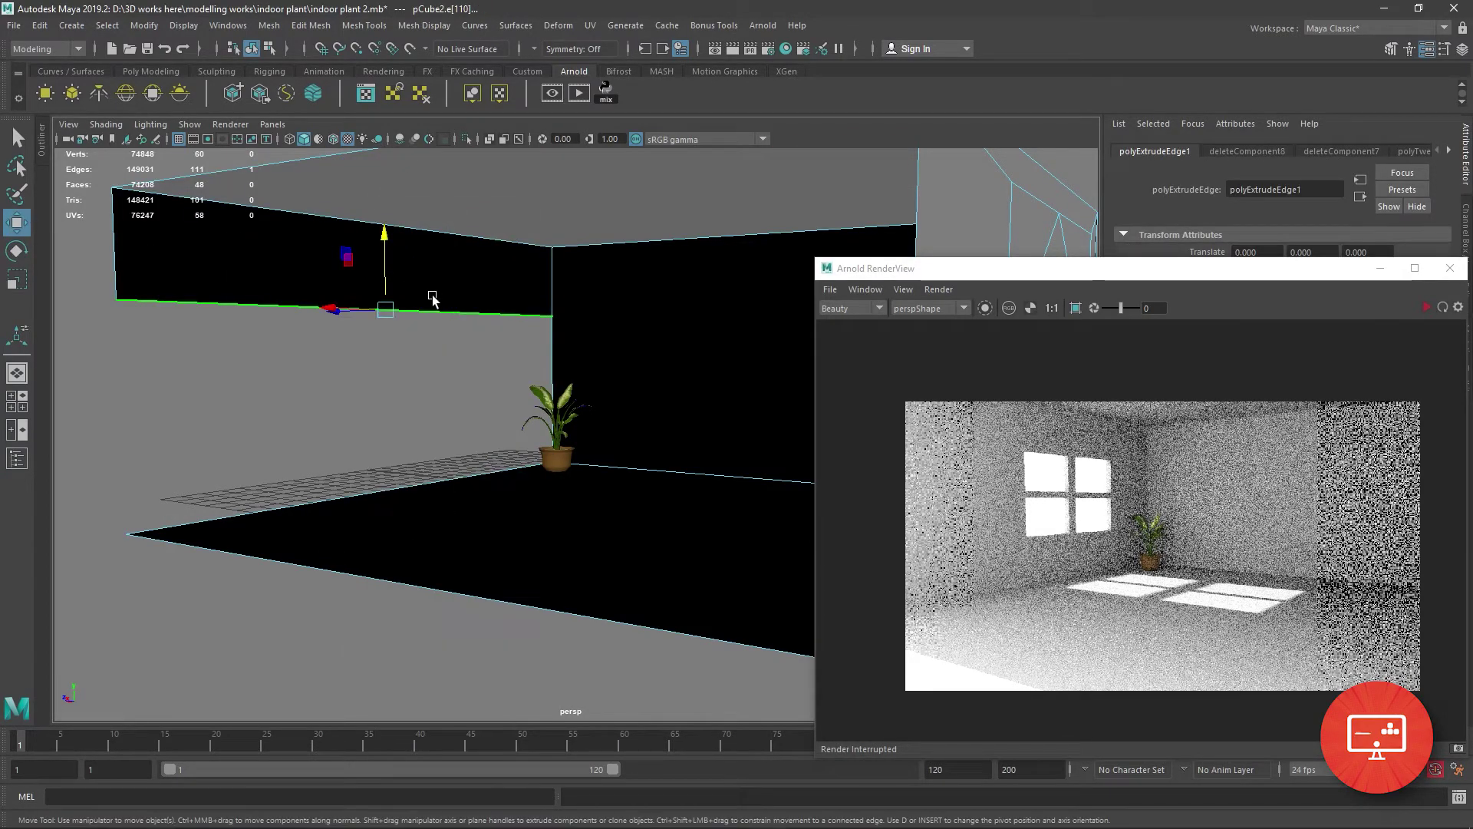
pyautogui.press('Delete')
# Stop the live Arnold render and select the area light with the Rotate tool.
pyautogui.moveTo(1135, 267); pyautogui.dragTo(473, 282)
pyautogui.scroll(3, 549, 549)
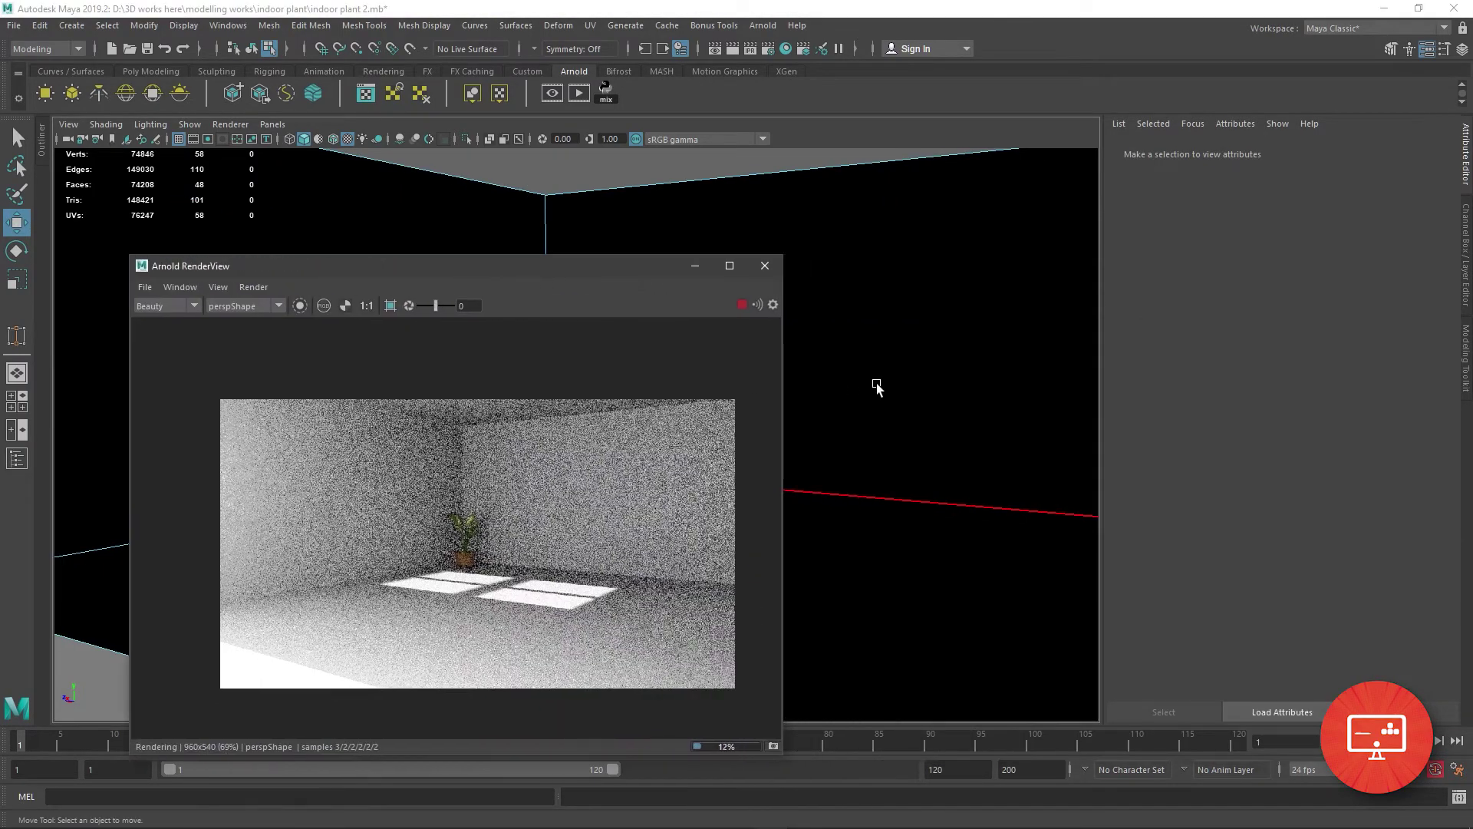
pyautogui.scroll(-5, 875, 388)
pyautogui.click(741, 304)
pyautogui.press('e')
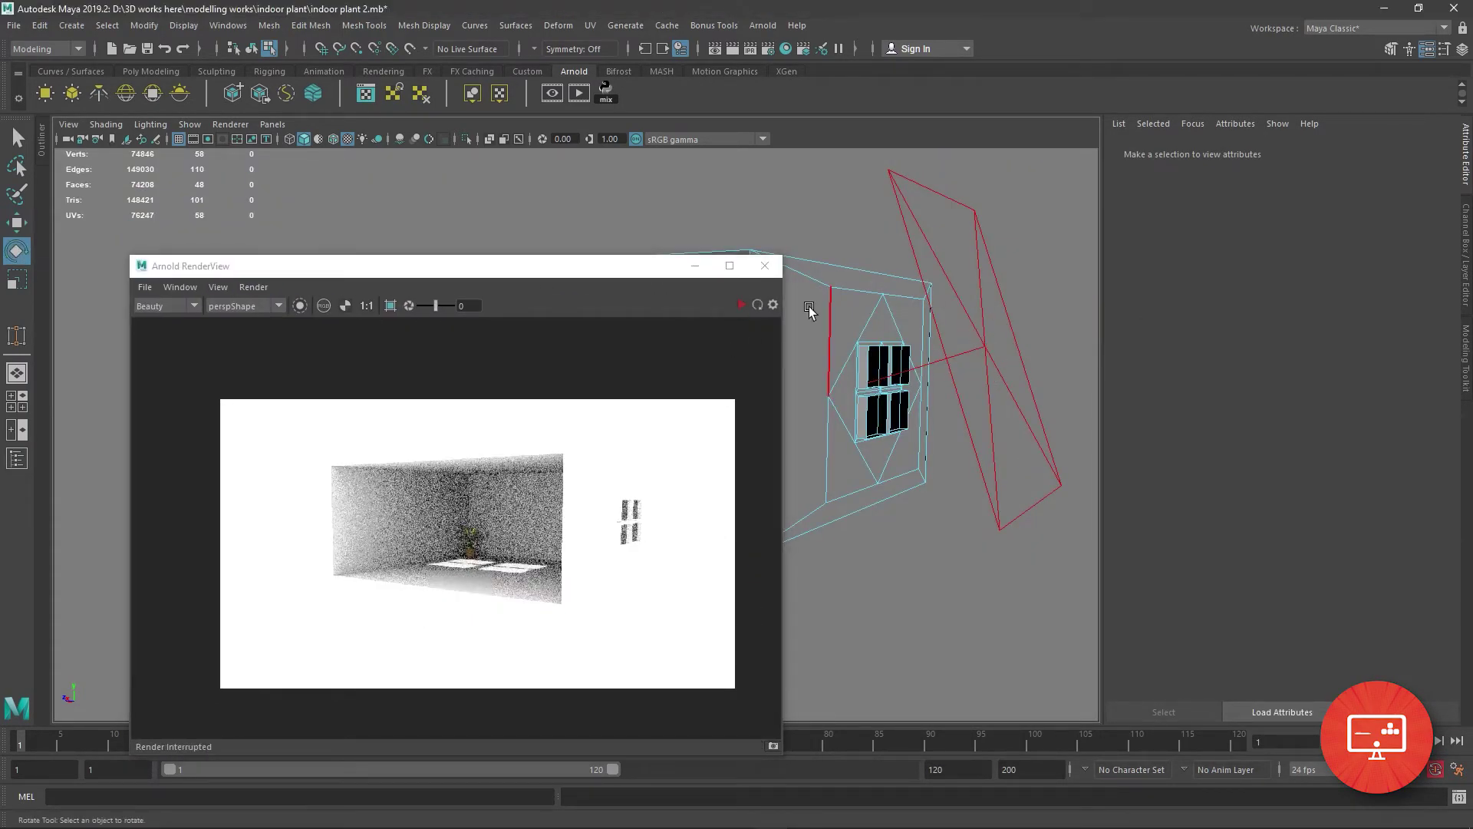
pyautogui.click(984, 347)
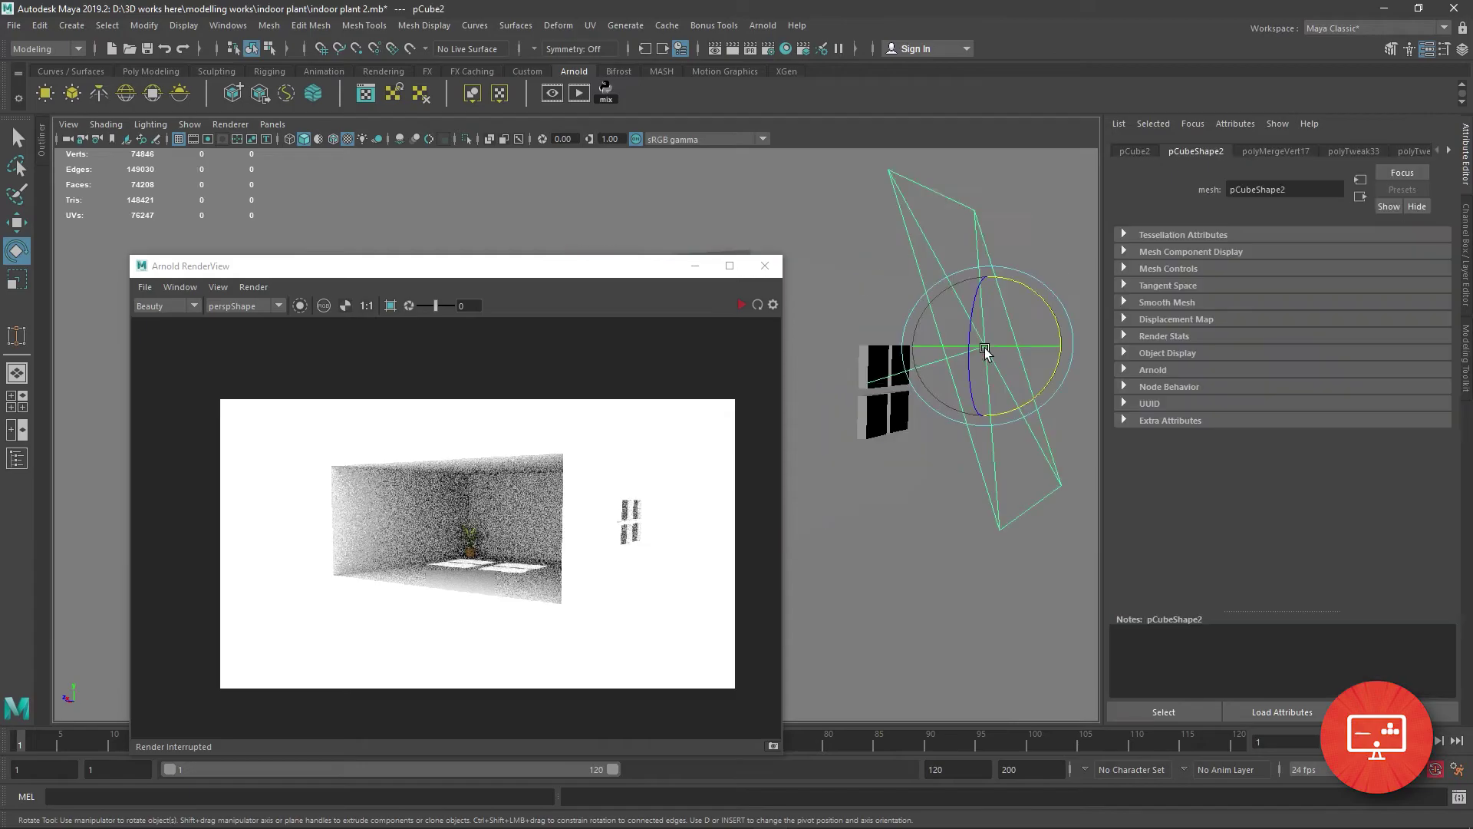
# Restart the live render, tilt the area light, and lower skydome temperature to 5810.
pyautogui.click(741, 304)
pyautogui.moveTo(1062, 333); pyautogui.dragTo(1063, 335)
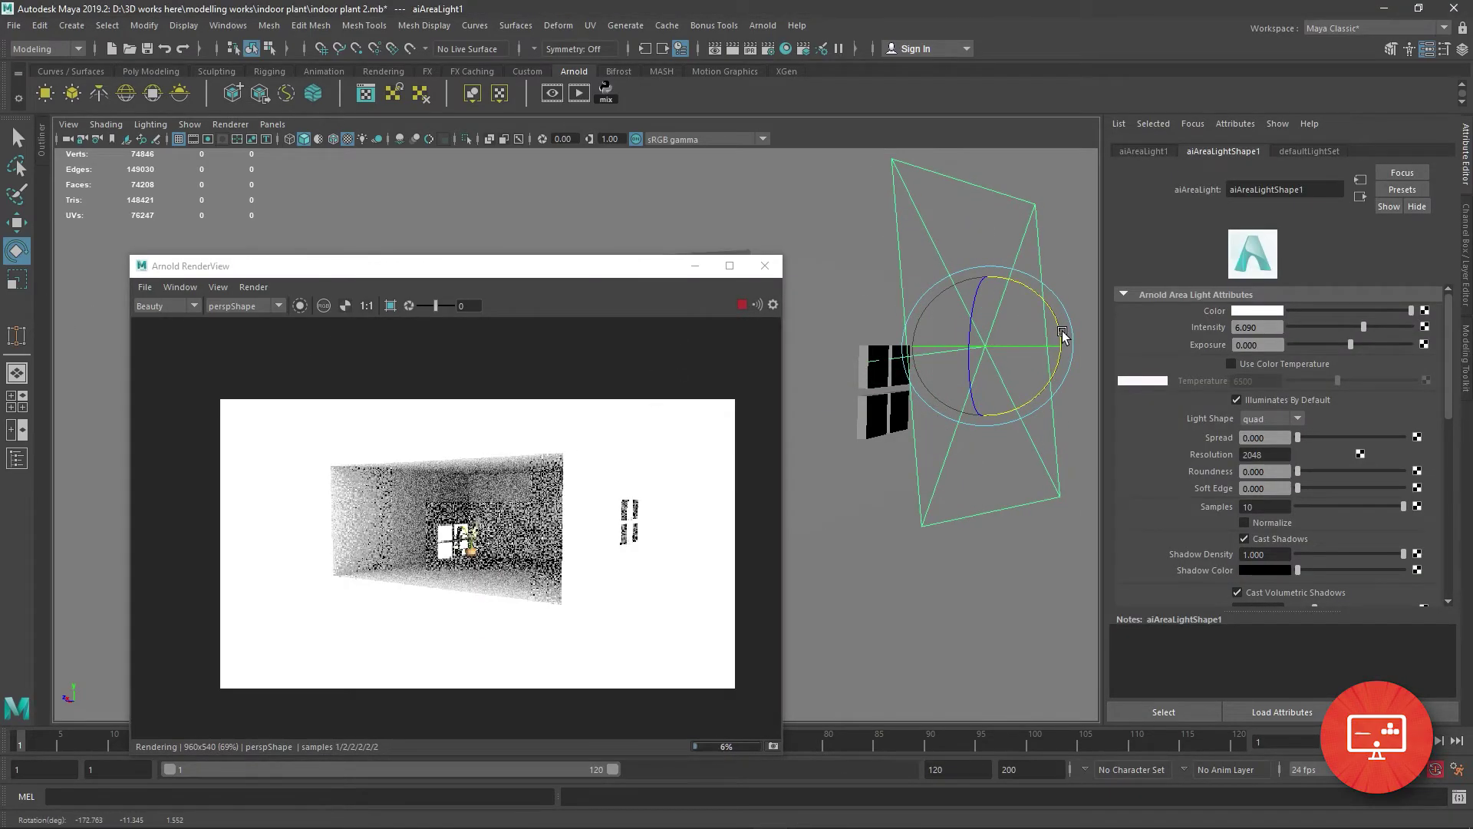
pyautogui.click(857, 182)
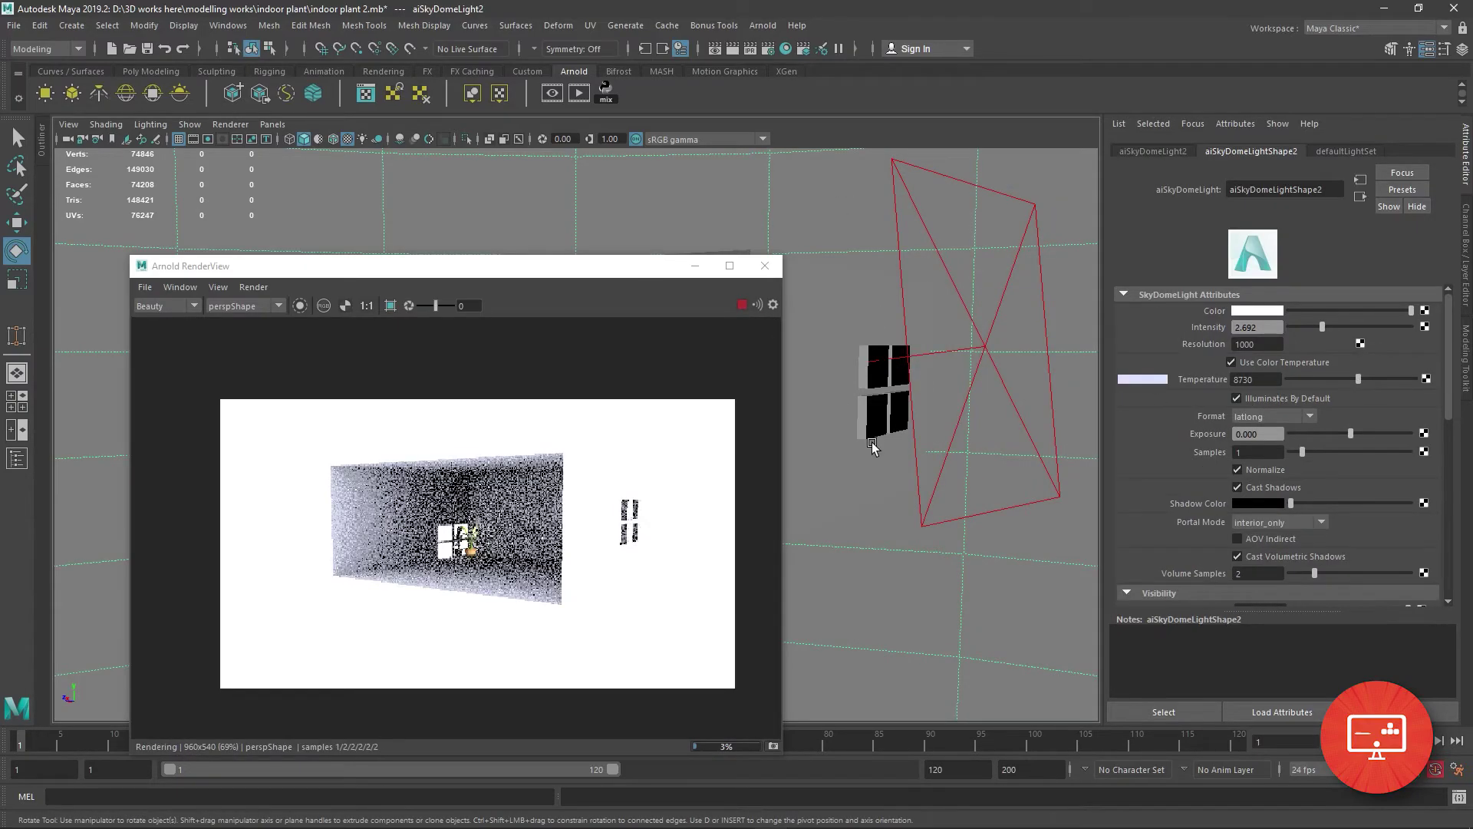
pyautogui.keyDown('alt'); pyautogui.moveTo(872, 445); pyautogui.dragTo(913, 514); pyautogui.keyUp('alt')
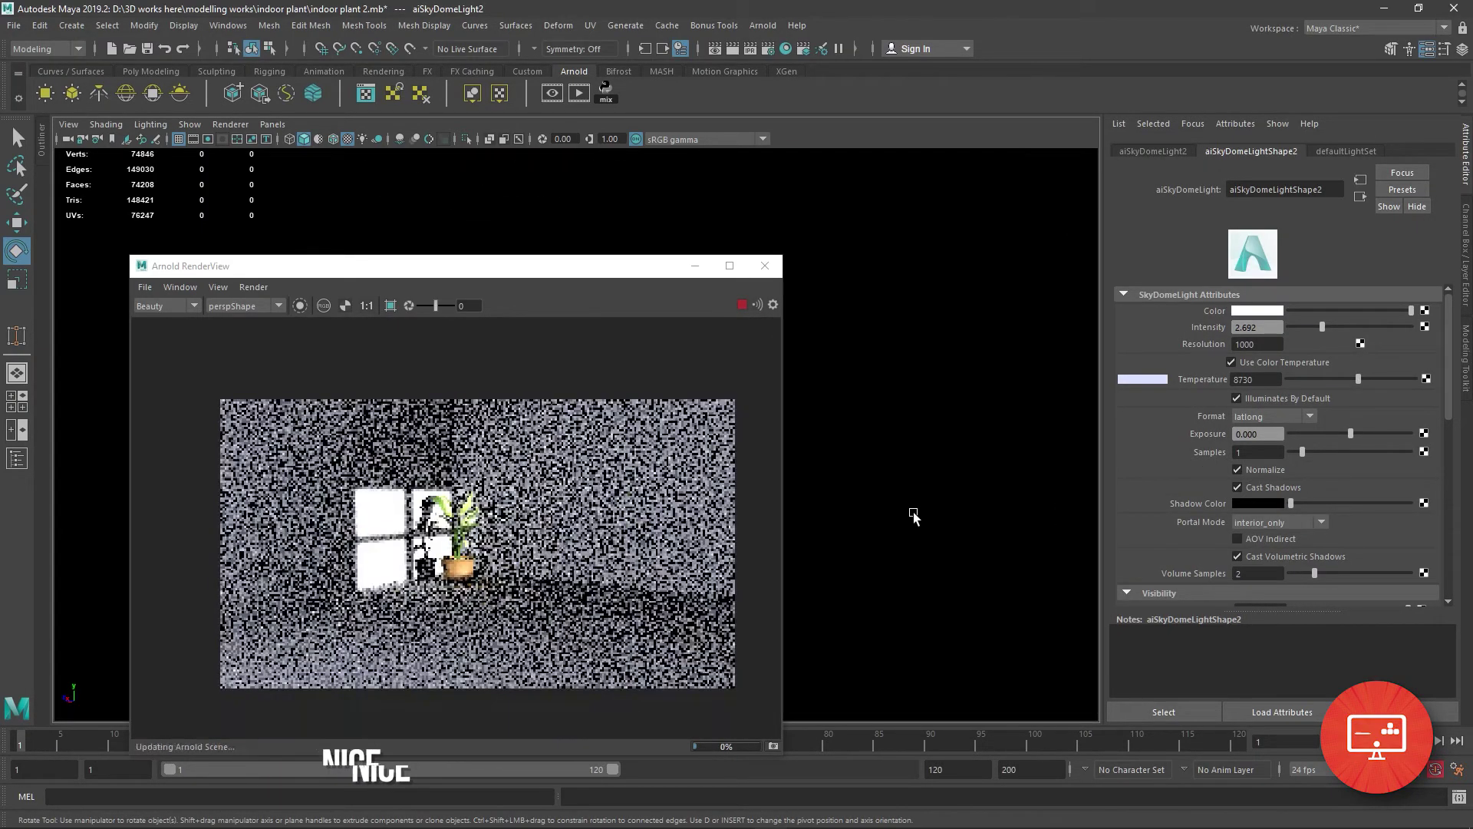
pyautogui.moveTo(1359, 380); pyautogui.dragTo(1332, 380)
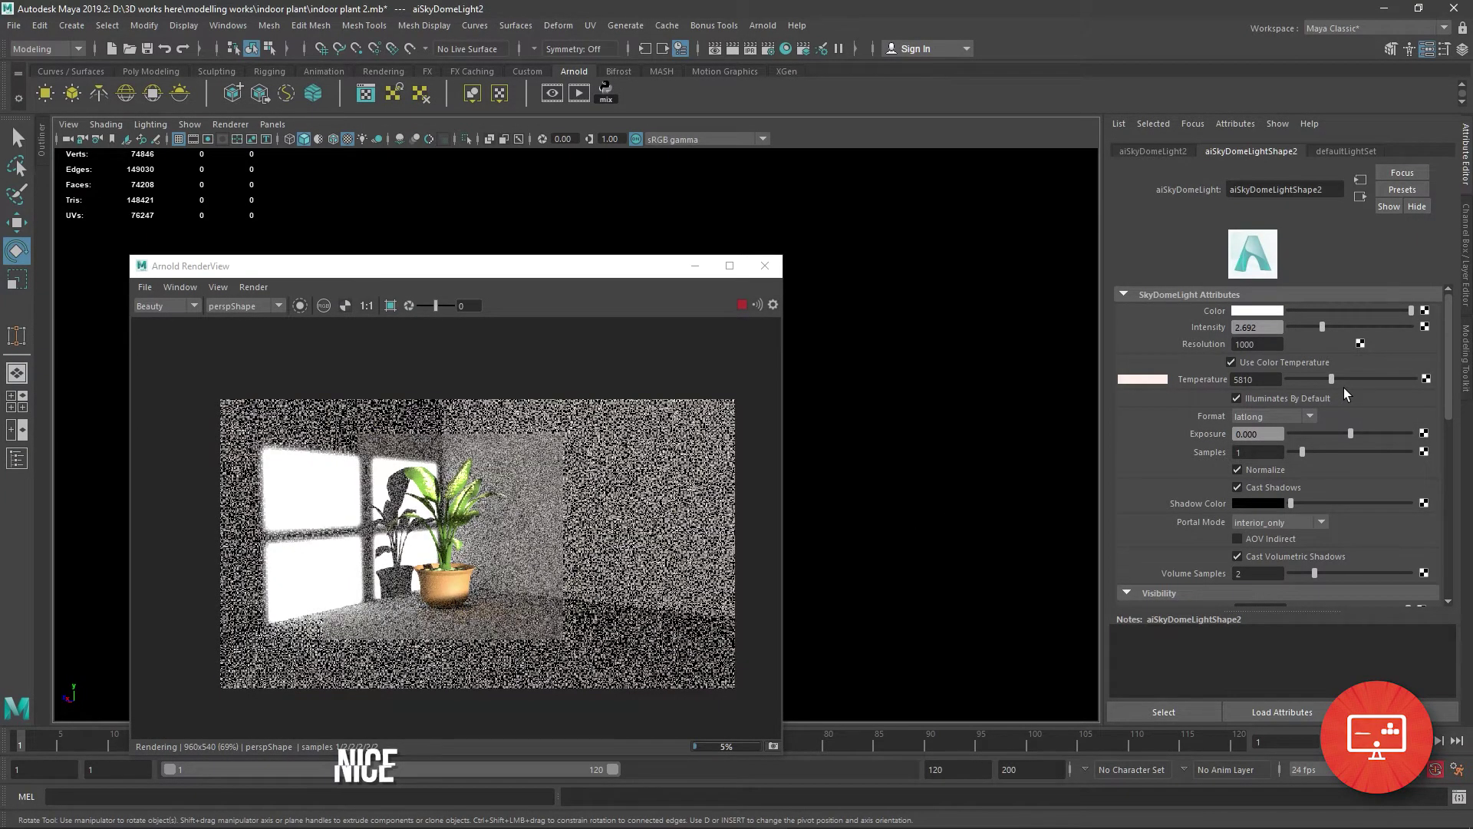
pyautogui.moveTo(690, 265); pyautogui.dragTo(604, 253)
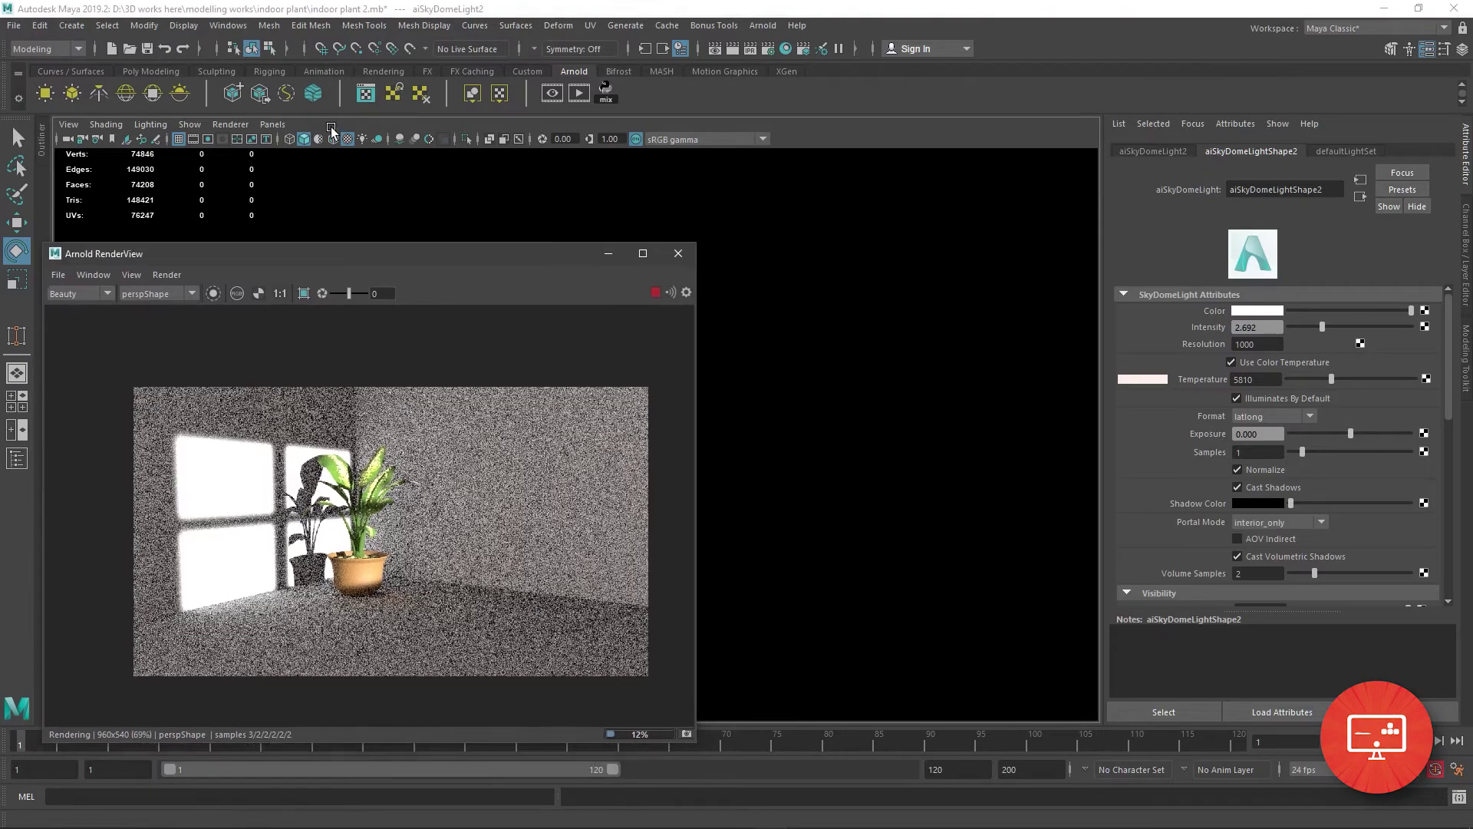
pyautogui.click(273, 124)
# Create camera1 from the current view and render through cameraShape1.
pyautogui.click(288, 142)
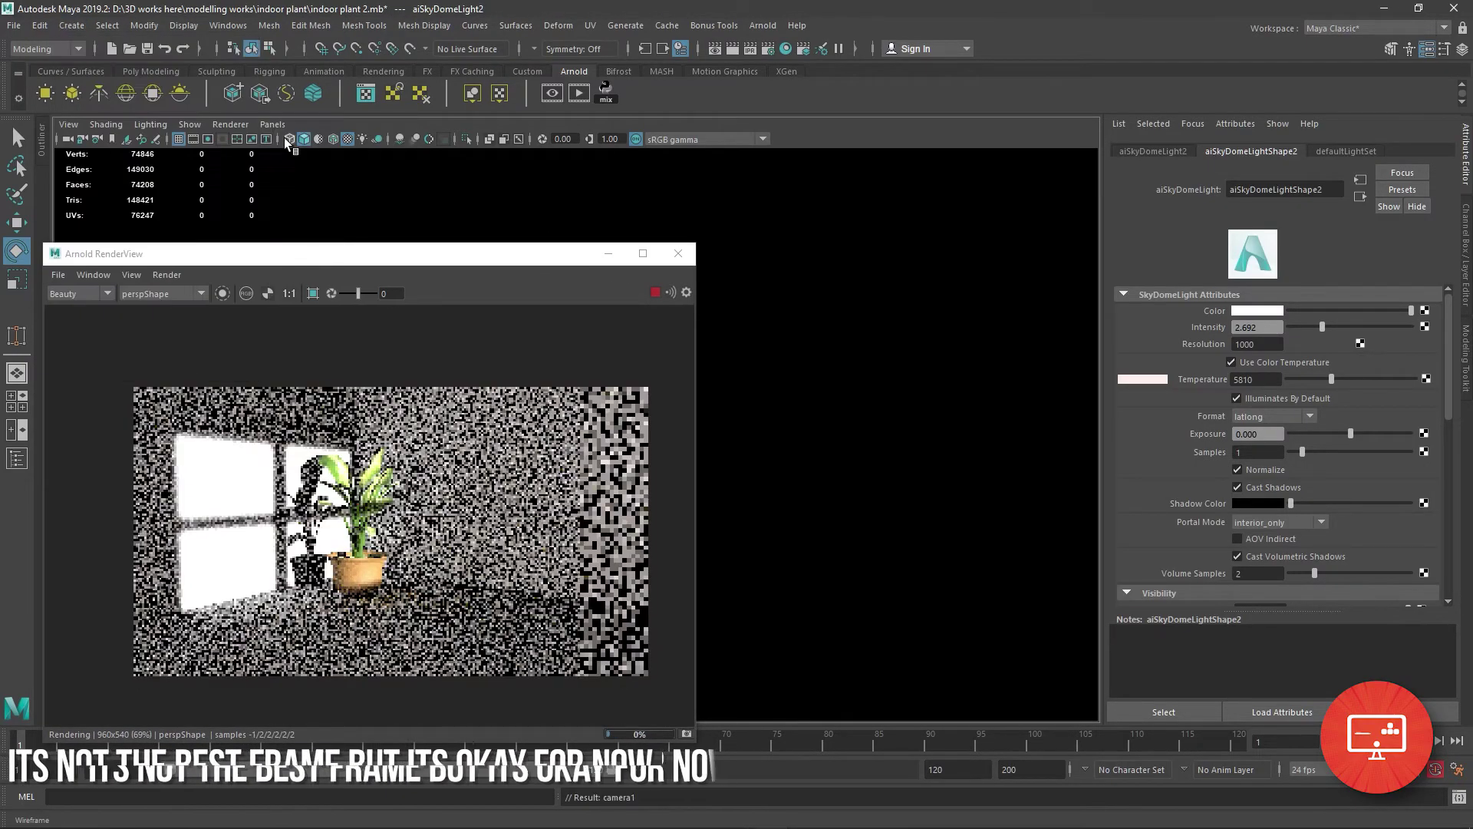
pyautogui.moveTo(307, 253); pyautogui.dragTo(218, 303)
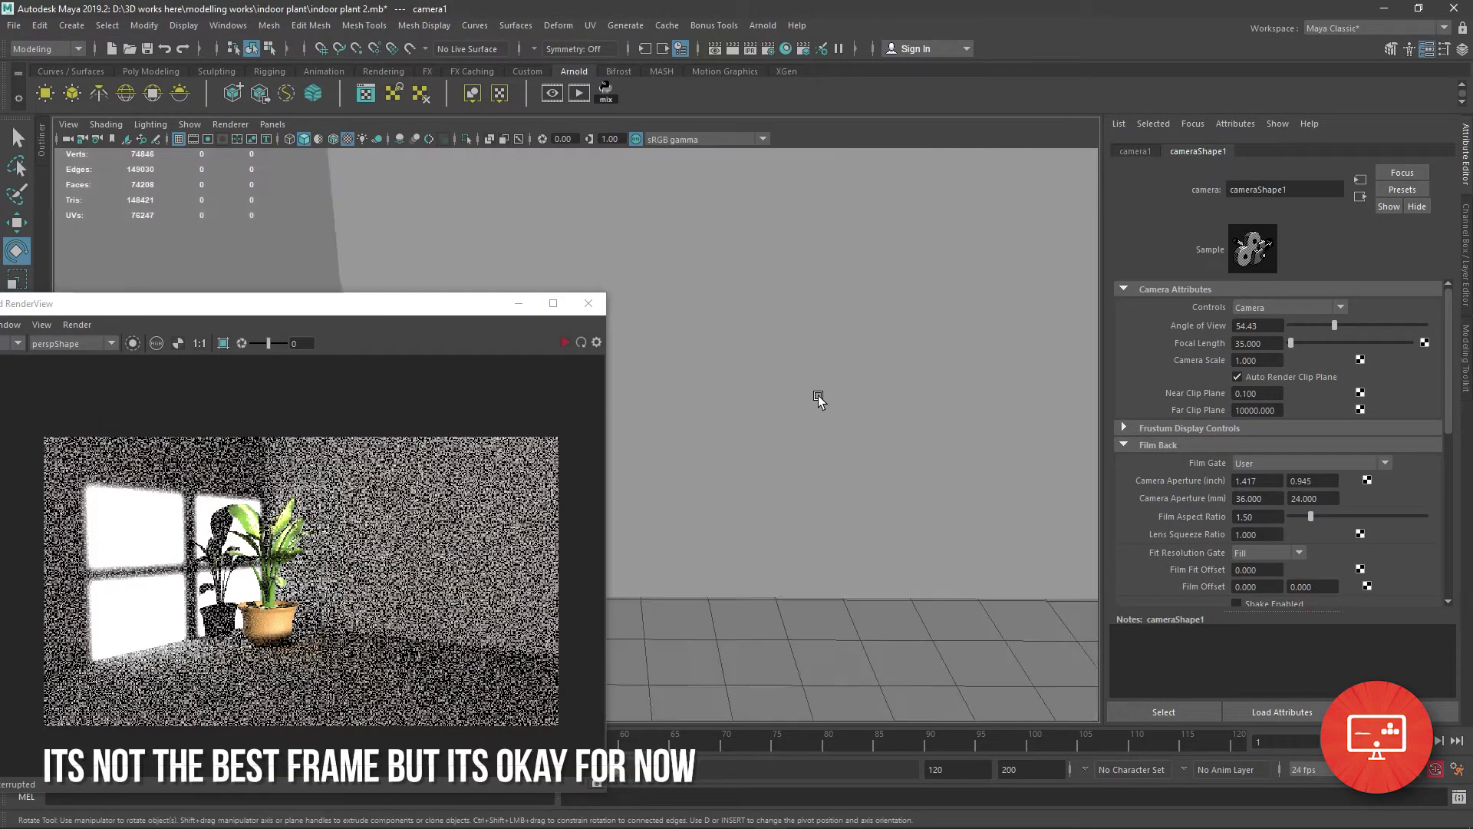
pyautogui.keyDown('alt'); pyautogui.moveTo(818, 398); pyautogui.dragTo(863, 415); pyautogui.keyUp('alt')
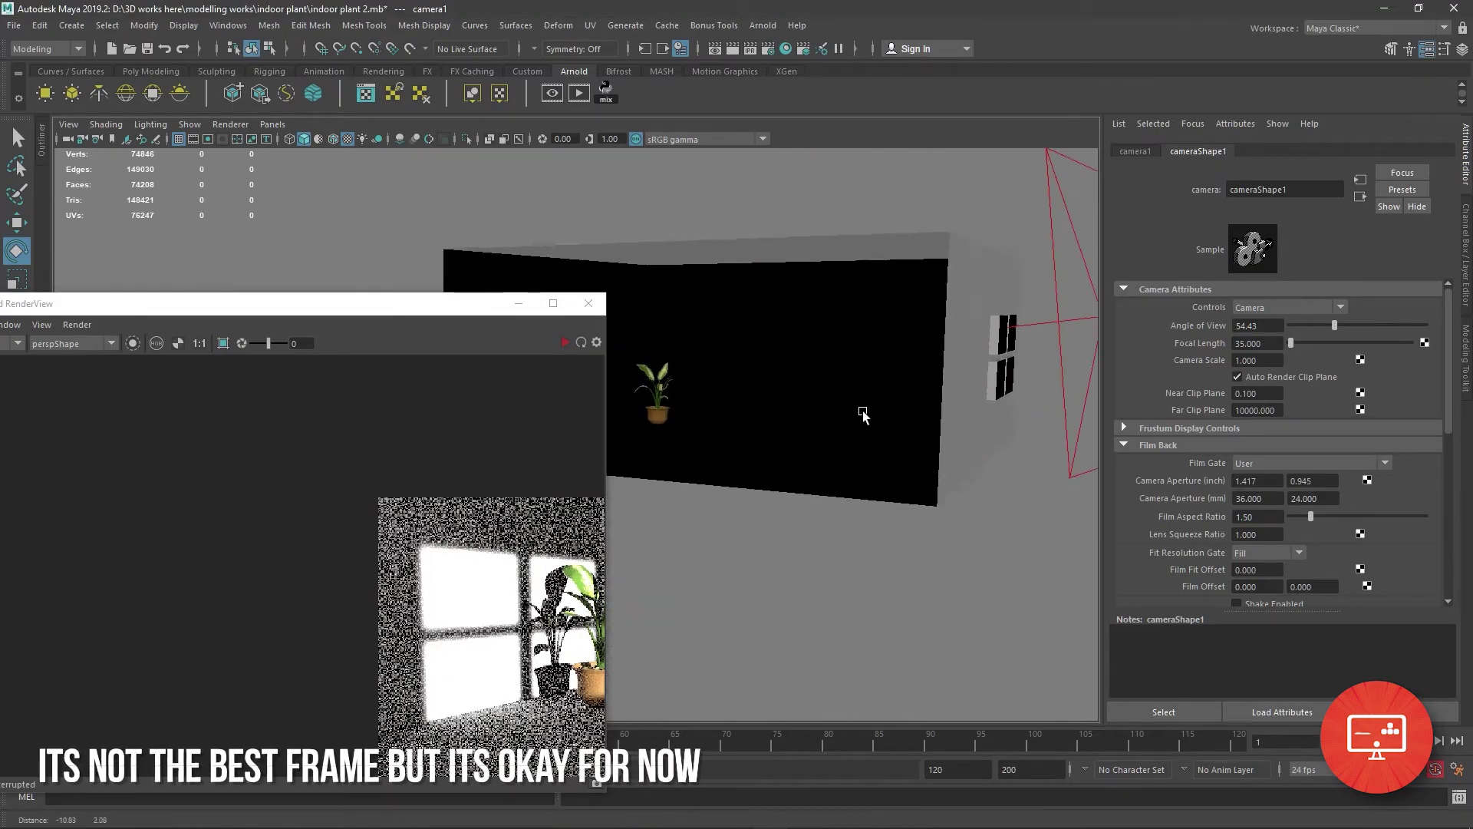
pyautogui.keyDown('alt'); pyautogui.moveTo(863, 415); pyautogui.dragTo(771, 500, button='right'); pyautogui.keyUp('alt')
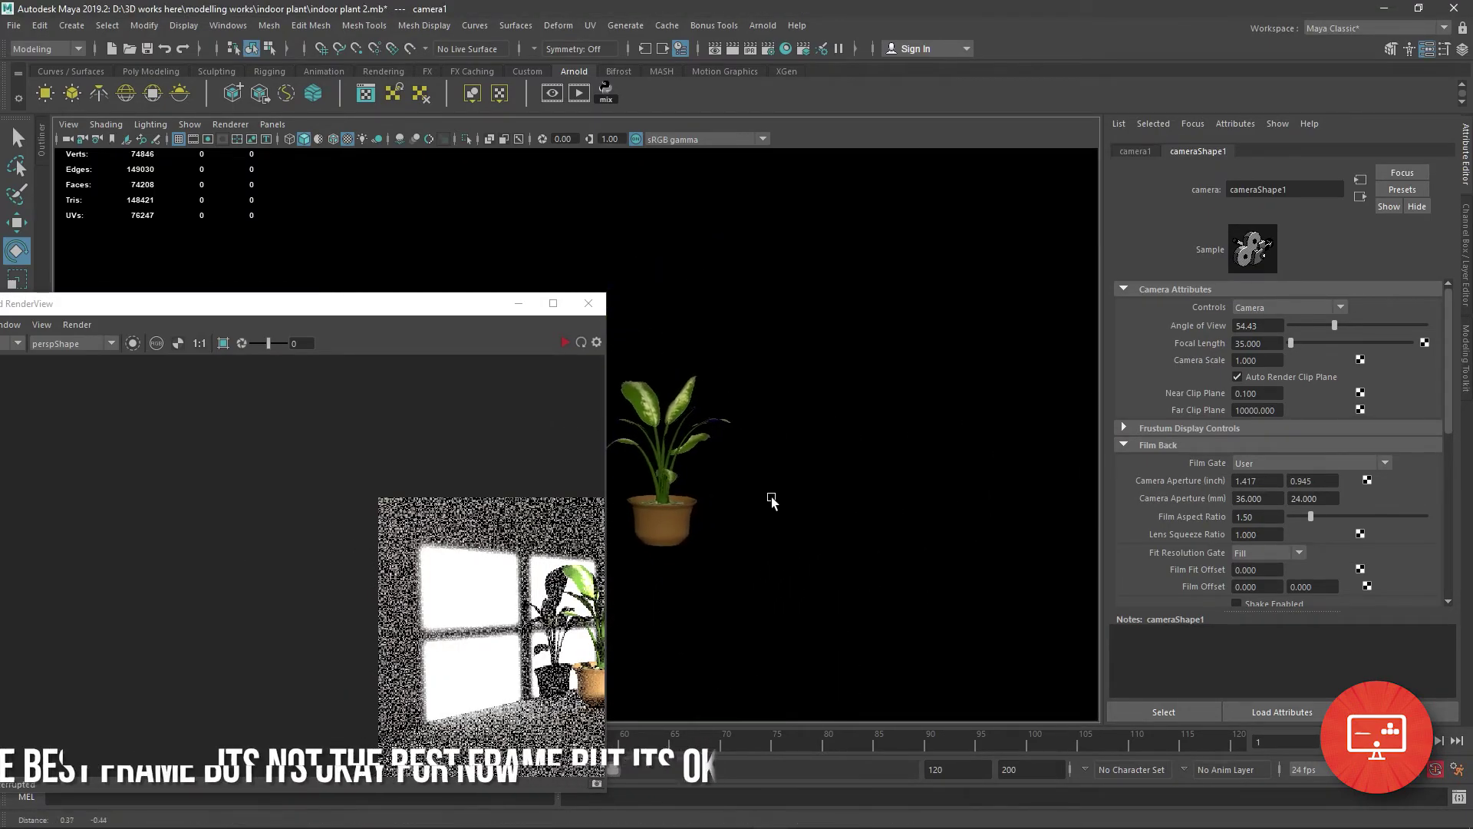
pyautogui.moveTo(230, 303); pyautogui.dragTo(301, 287)
pyautogui.click(125, 328)
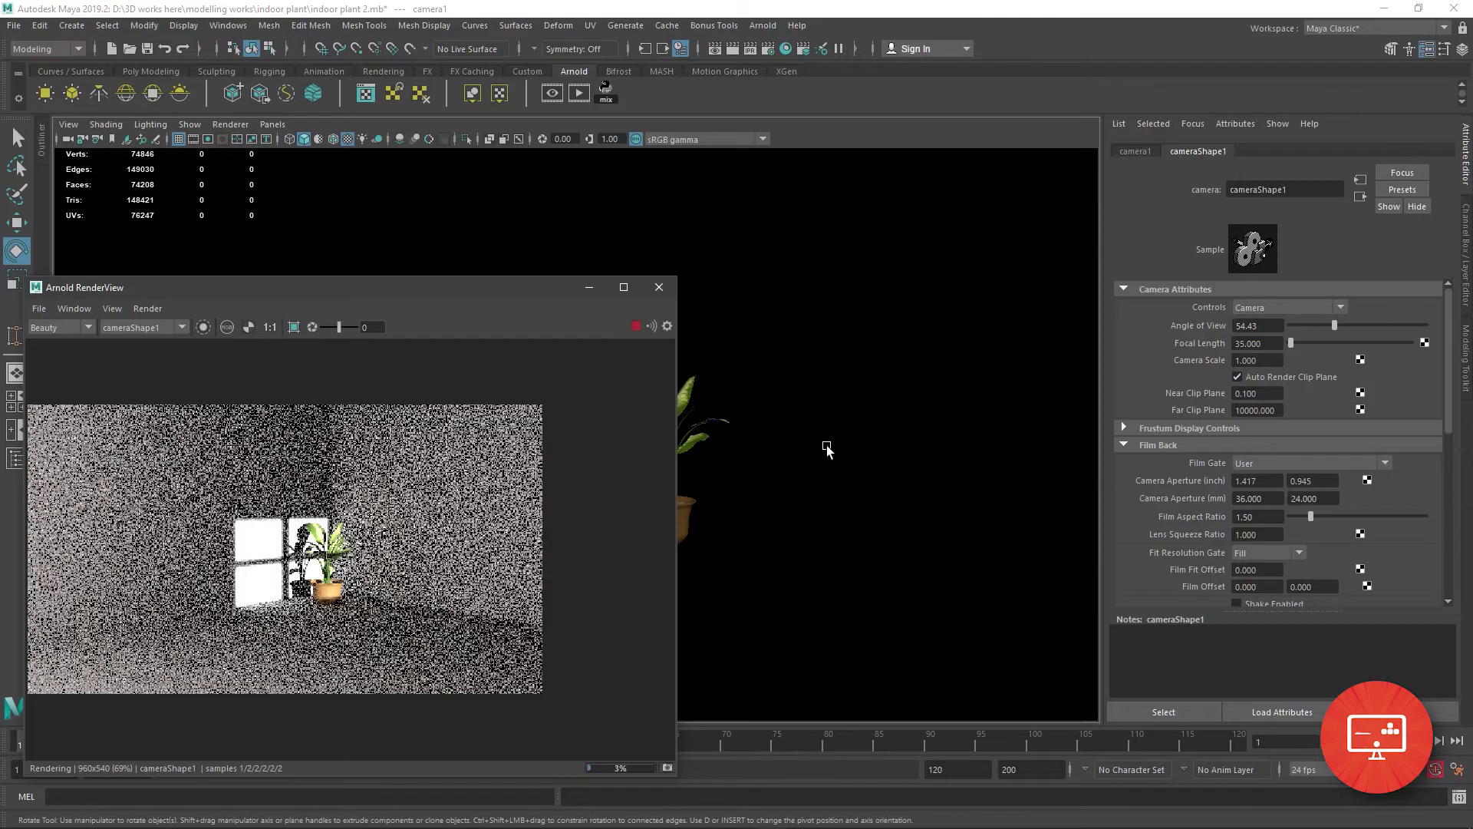
pyautogui.keyDown('alt'); pyautogui.moveTo(822, 444); pyautogui.dragTo(741, 434); pyautogui.keyUp('alt')
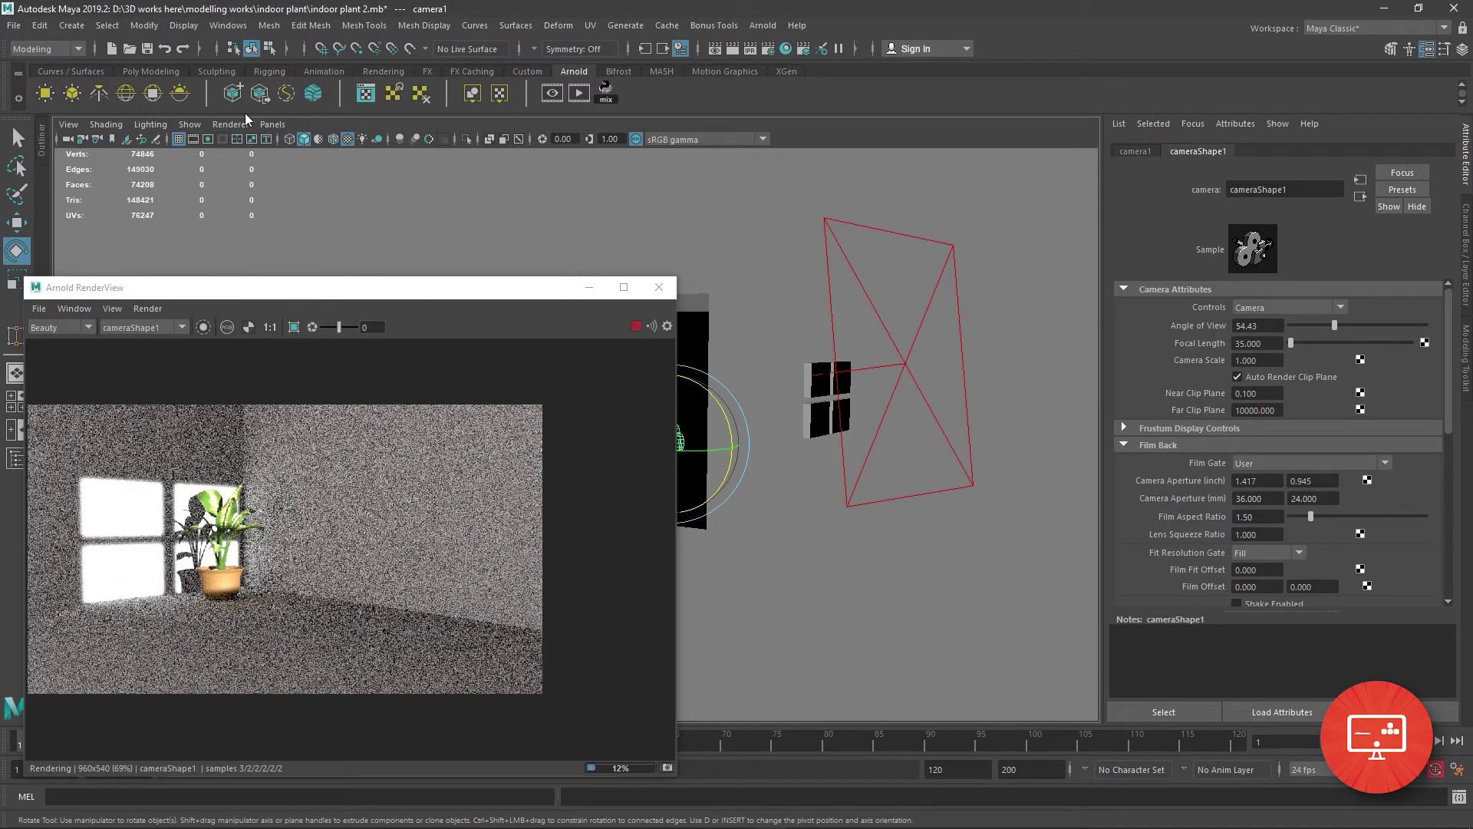
pyautogui.moveTo(537, 287); pyautogui.dragTo(470, 283)
# Rotate the area light to redirect window light and scale it up uniformly.
pyautogui.click(905, 347)
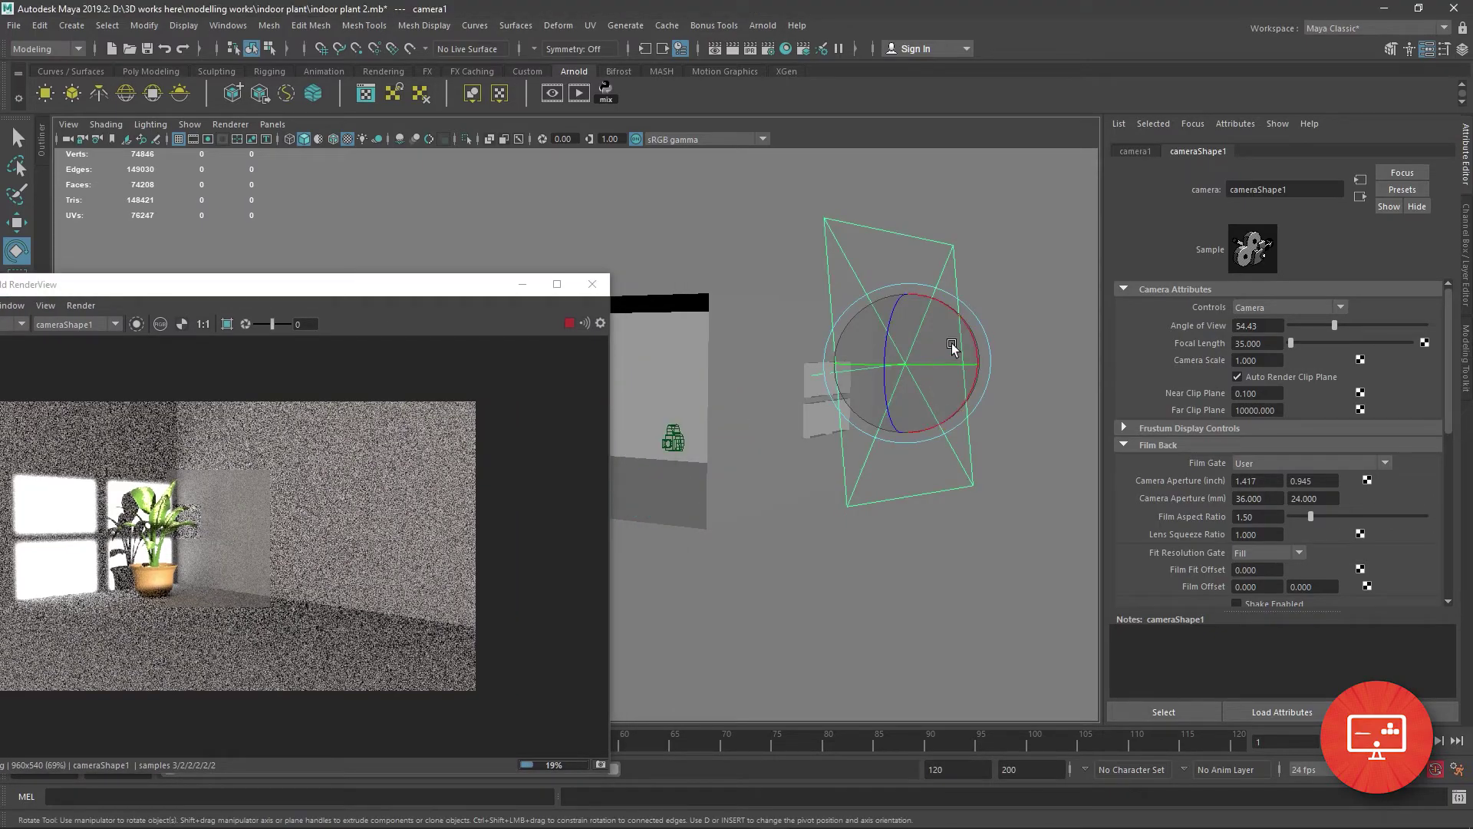
pyautogui.moveTo(954, 345)
pyautogui.mouseDown()
pyautogui.moveTo(934, 388)
pyautogui.moveTo(938, 360)
pyautogui.moveTo(990, 394)
pyautogui.mouseUp()
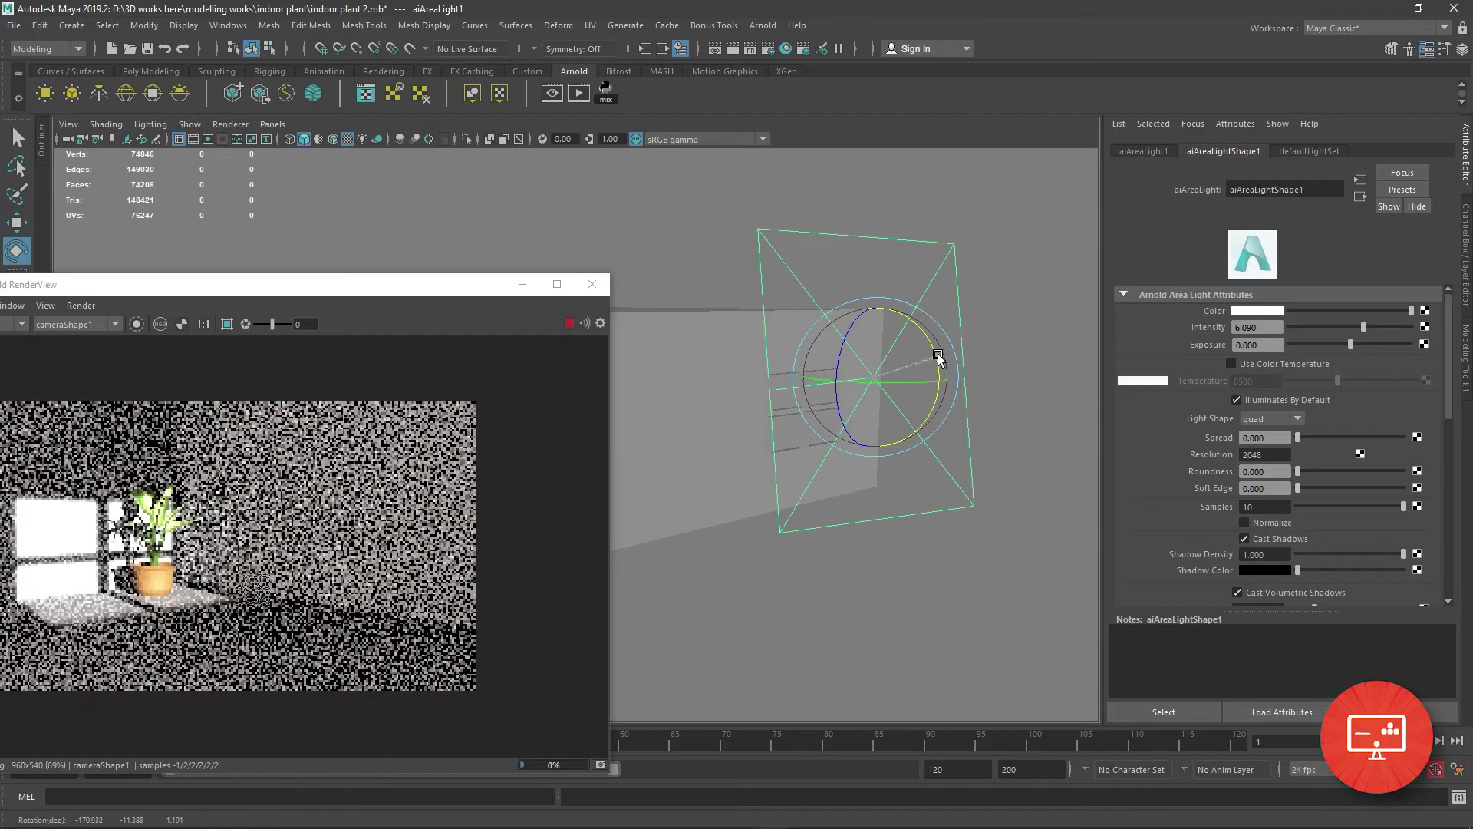
pyautogui.moveTo(892, 384); pyautogui.dragTo(831, 390)
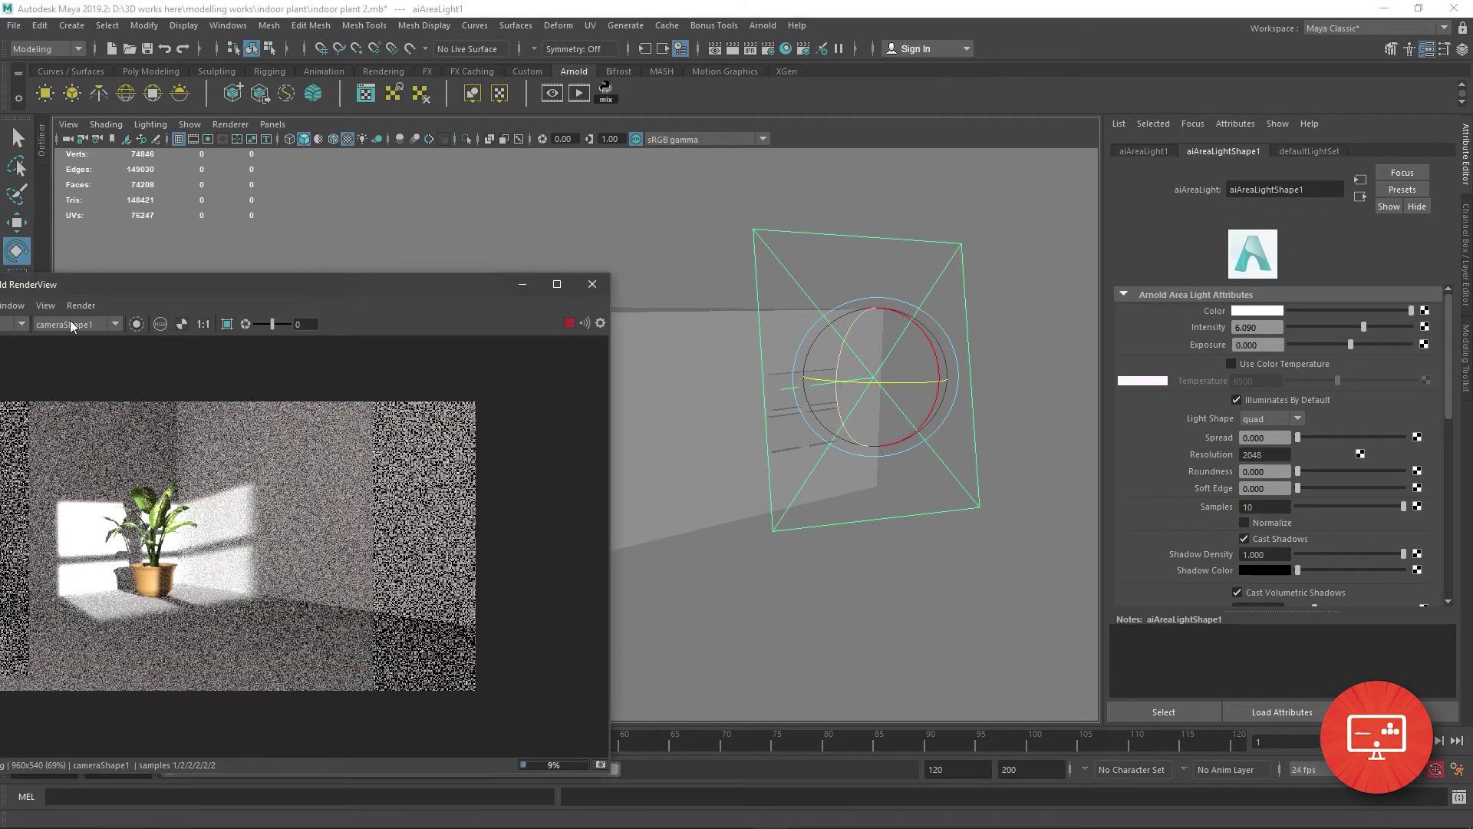
pyautogui.moveTo(306, 284); pyautogui.dragTo(325, 324)
pyautogui.press('r')
pyautogui.moveTo(838, 382); pyautogui.dragTo(1078, 560)
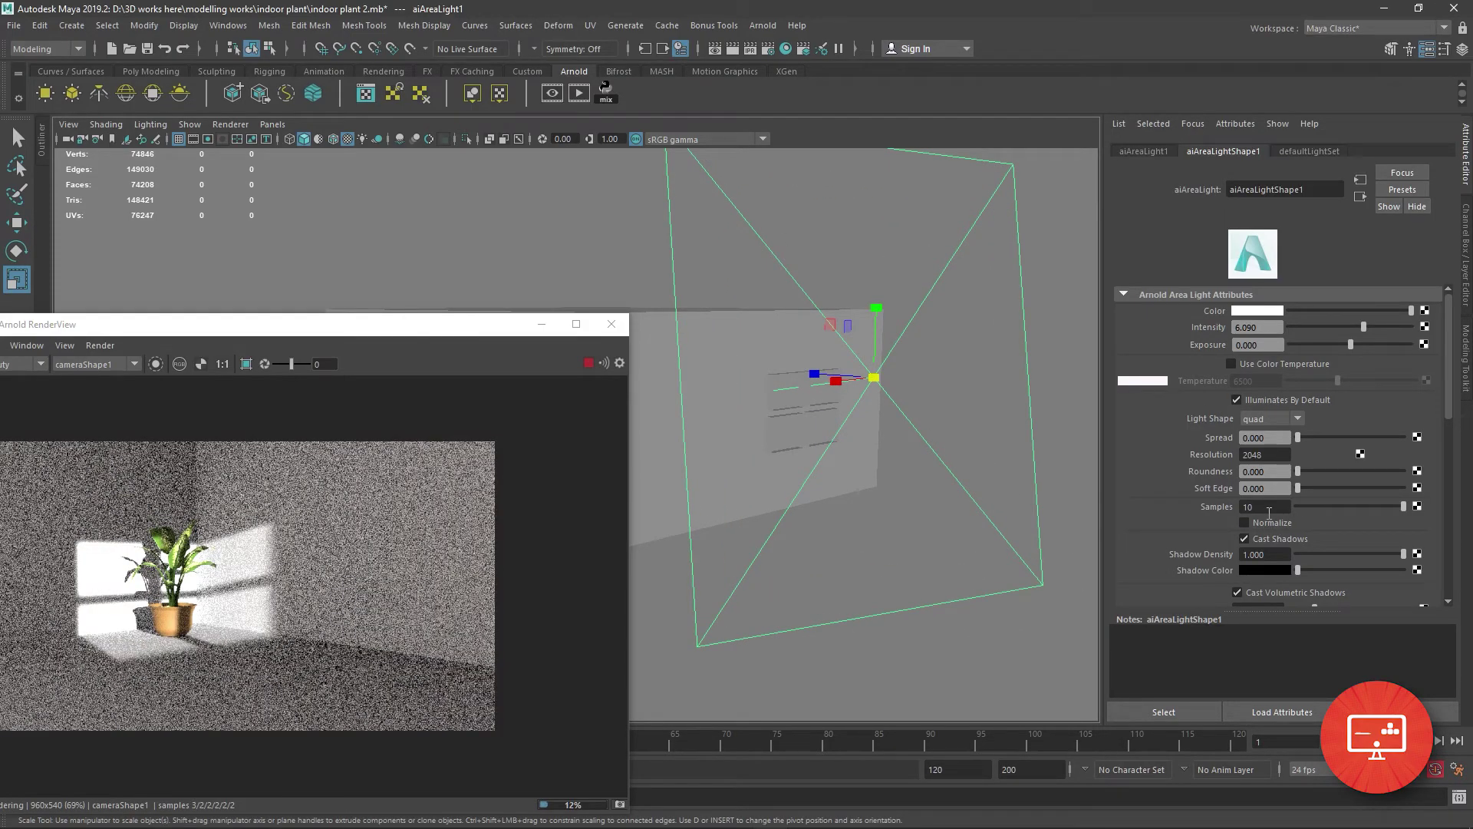
# Switch the viewport to look through camera1.
pyautogui.click(273, 123)
pyautogui.click(456, 142)
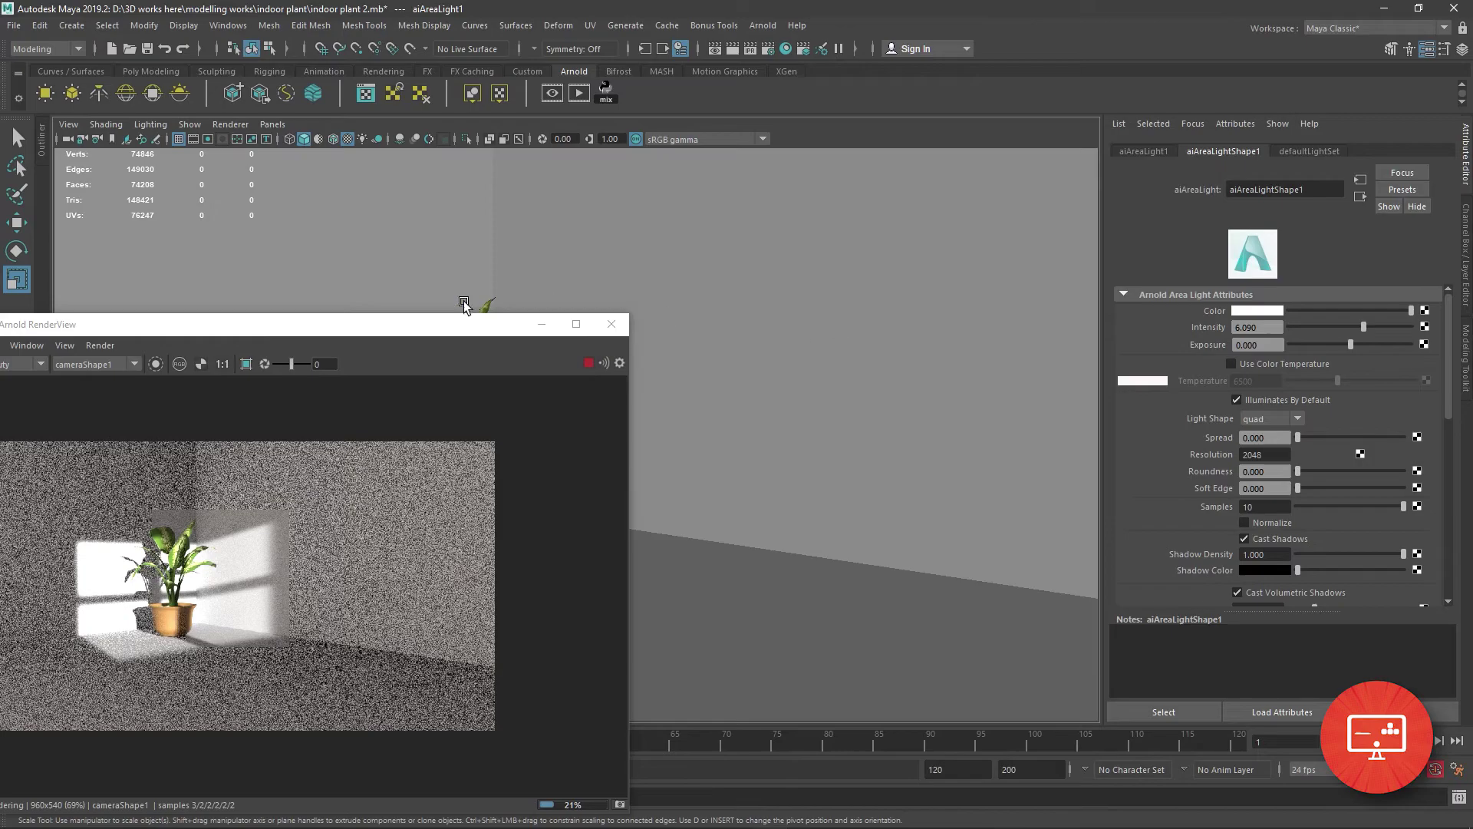
pyautogui.moveTo(429, 324); pyautogui.dragTo(1196, 177)
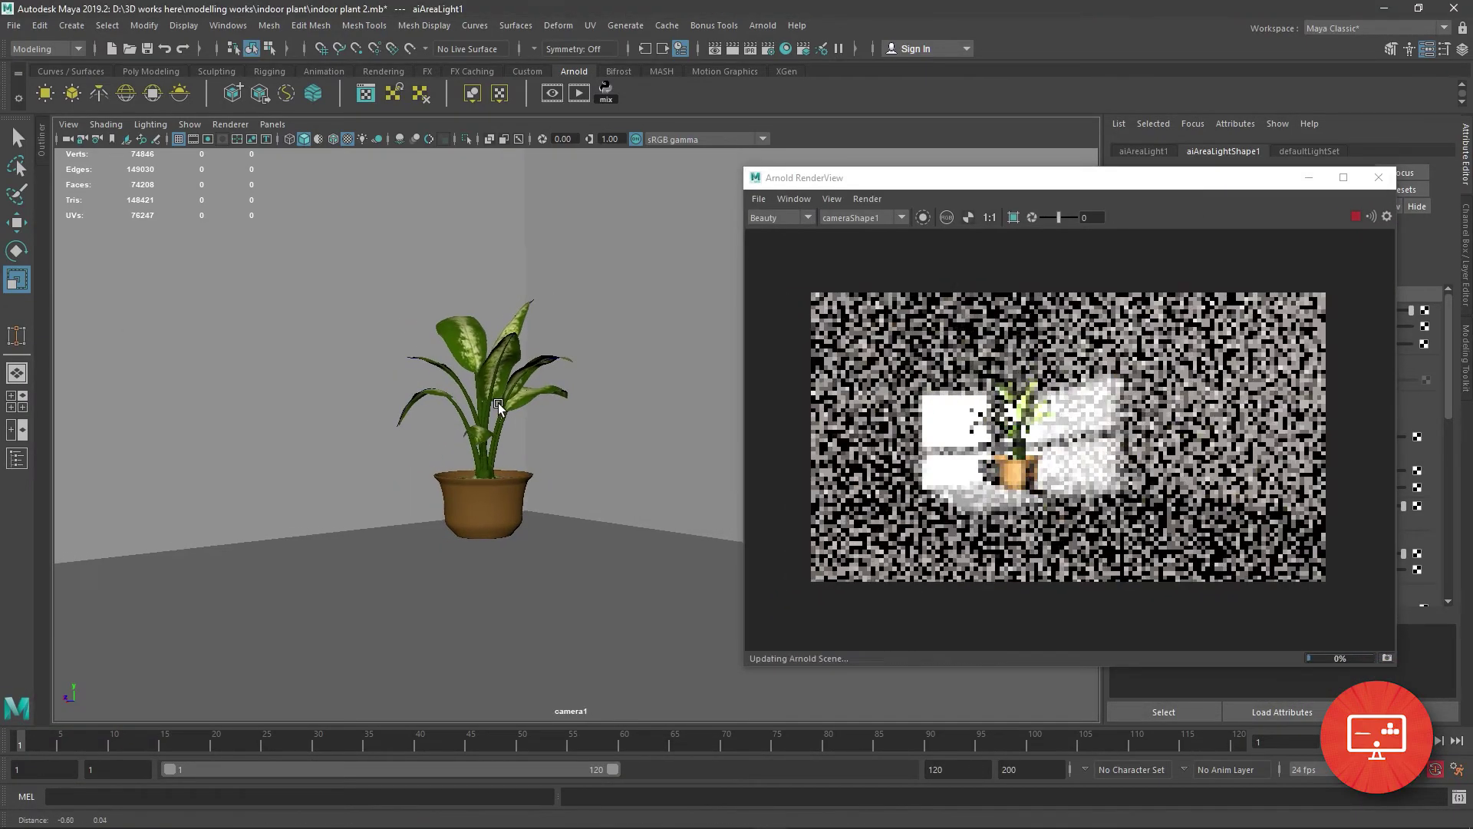
# Tumble camera1 in close around the plant, then return to the perspective view.
pyautogui.keyDown('alt'); pyautogui.moveTo(395, 419); pyautogui.dragTo(536, 471, button='right'); pyautogui.keyUp('alt')
pyautogui.keyDown('alt'); pyautogui.moveTo(536, 470); pyautogui.dragTo(545, 465); pyautogui.keyUp('alt')
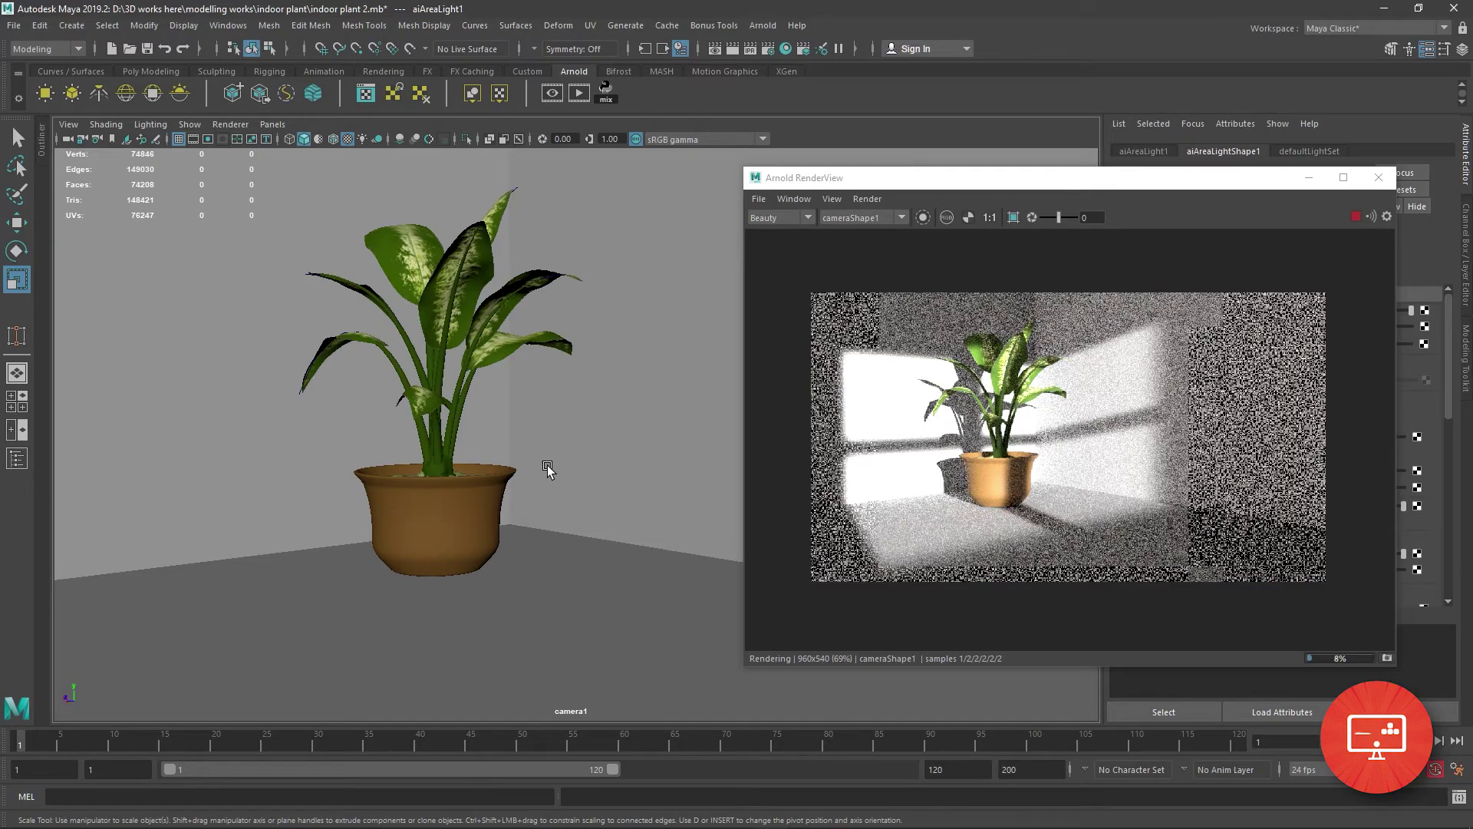
pyautogui.moveTo(552, 471)
pyautogui.keyDown('alt'); pyautogui.mouseDown()
pyautogui.moveTo(518, 460)
pyautogui.moveTo(883, 466)
pyautogui.mouseUp(); pyautogui.keyUp('alt')
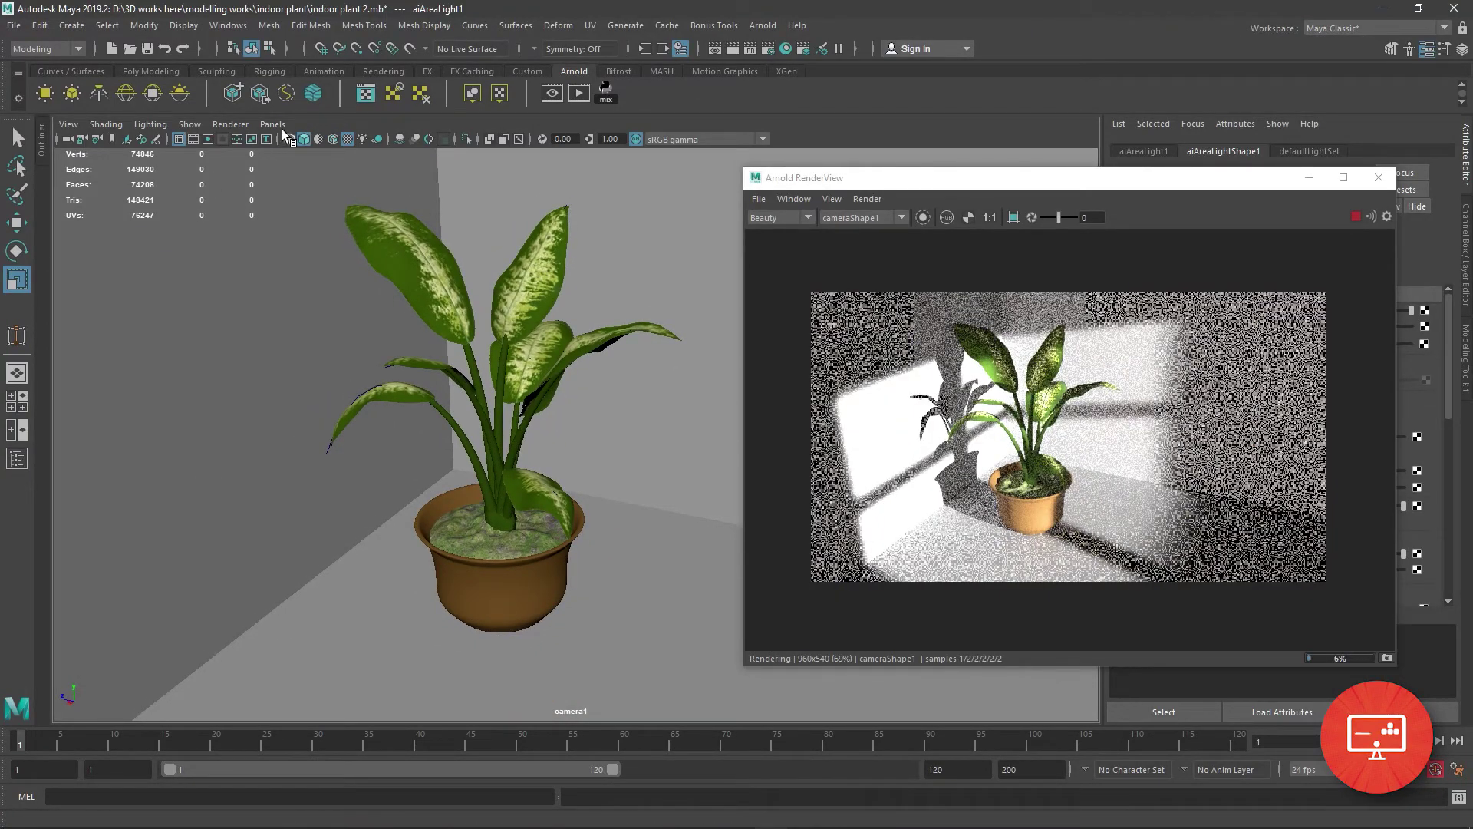
pyautogui.click(272, 124)
pyautogui.moveTo(297, 144)
pyautogui.click(470, 145)
# Set the skydome exposure to 1.234 with 10 samples and start a full render.
pyautogui.click(218, 265)
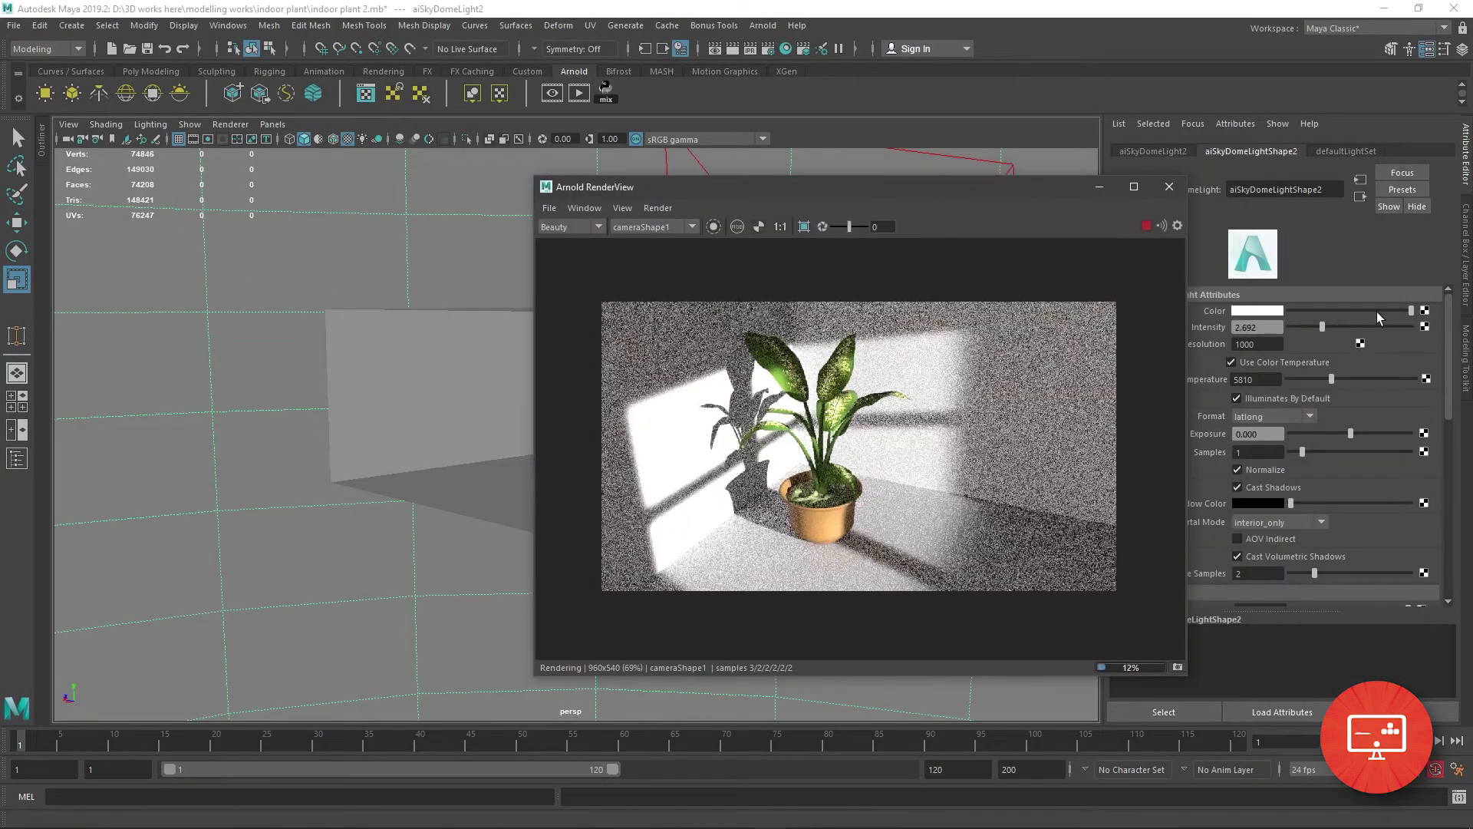
pyautogui.moveTo(1350, 434); pyautogui.dragTo(1365, 434)
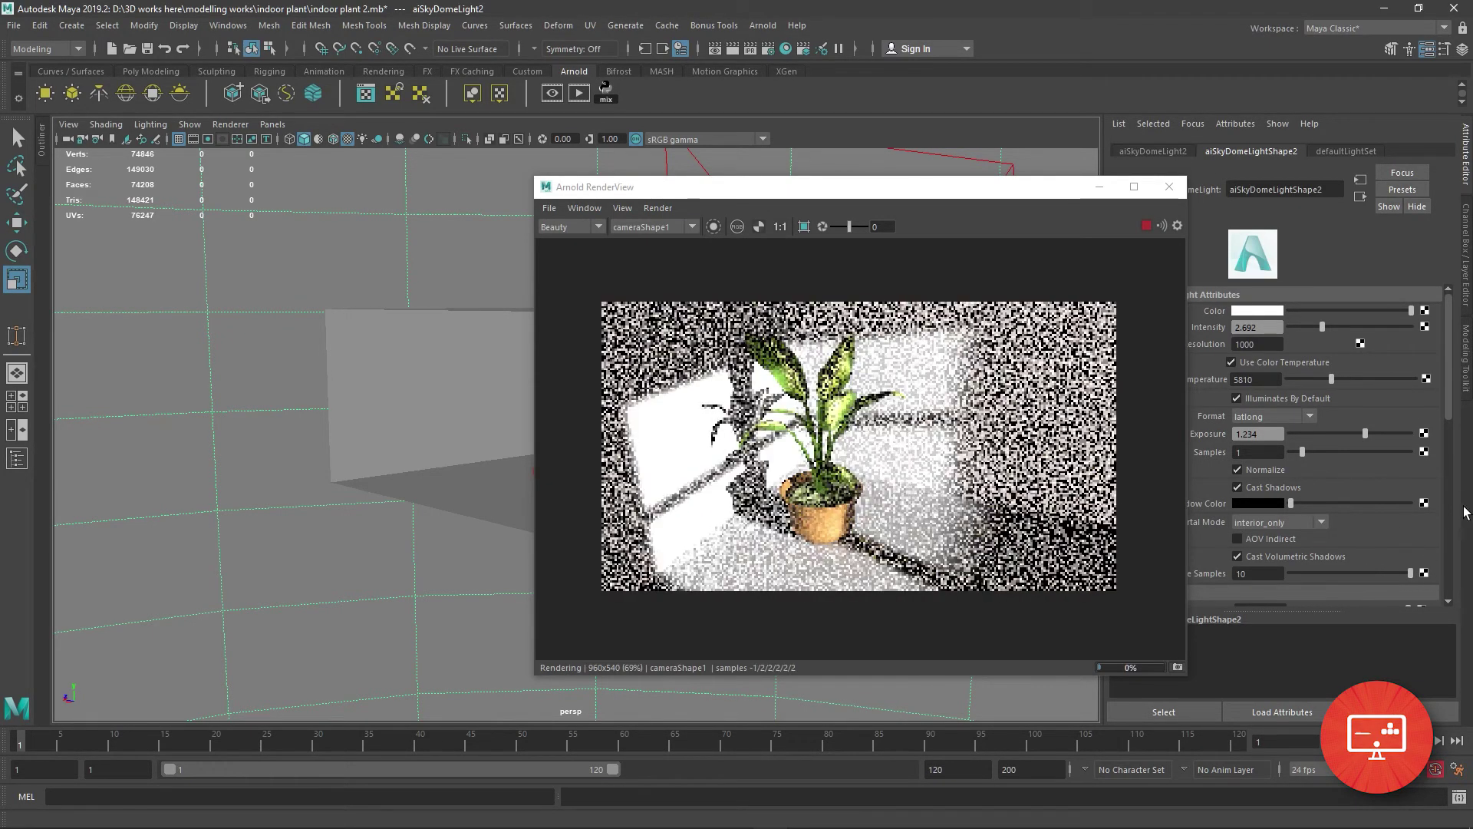
pyautogui.scroll(-5, 1318, 394)
pyautogui.scroll(5, 1318, 394)
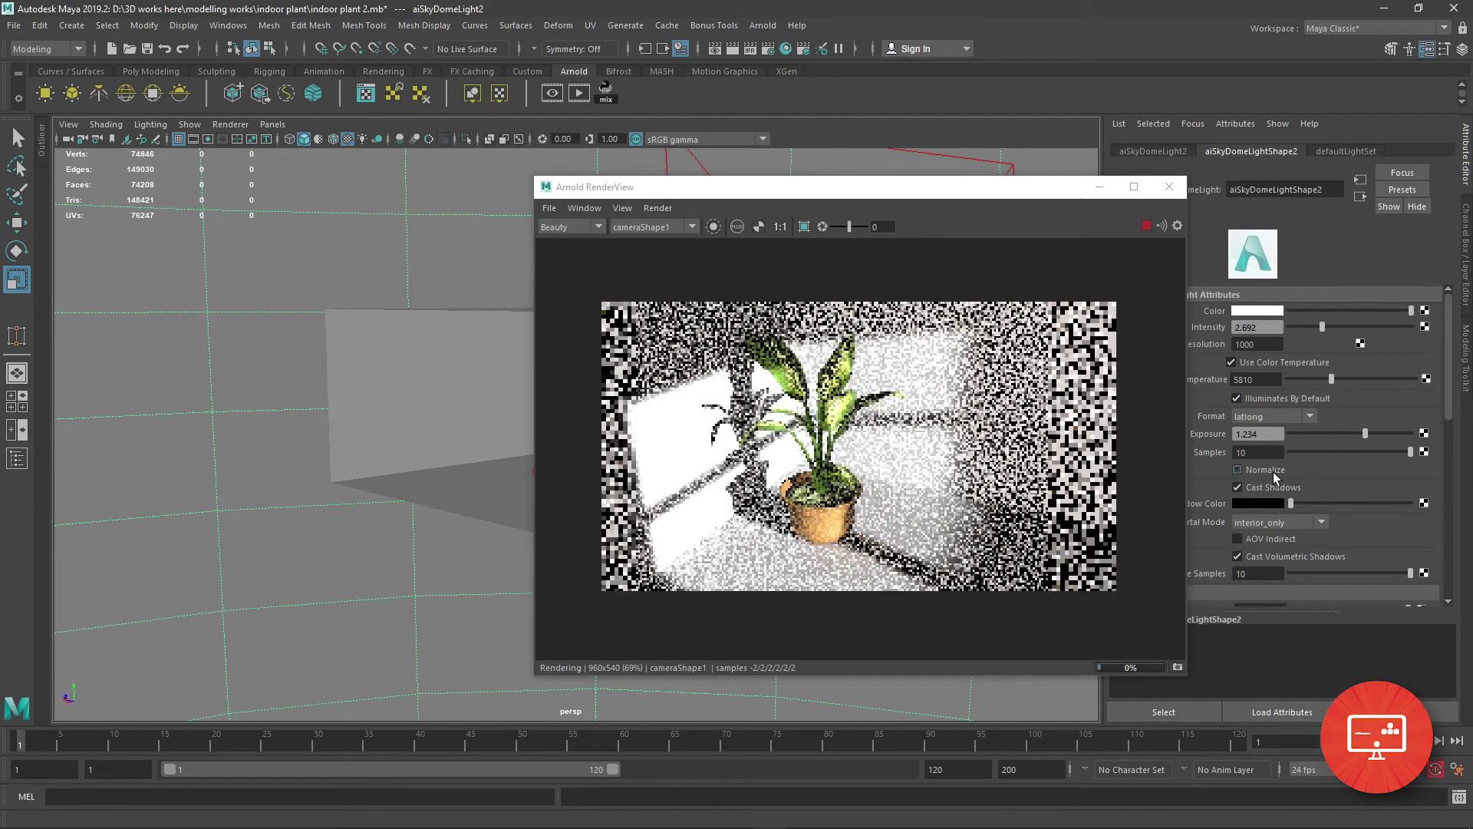
pyautogui.click(731, 49)
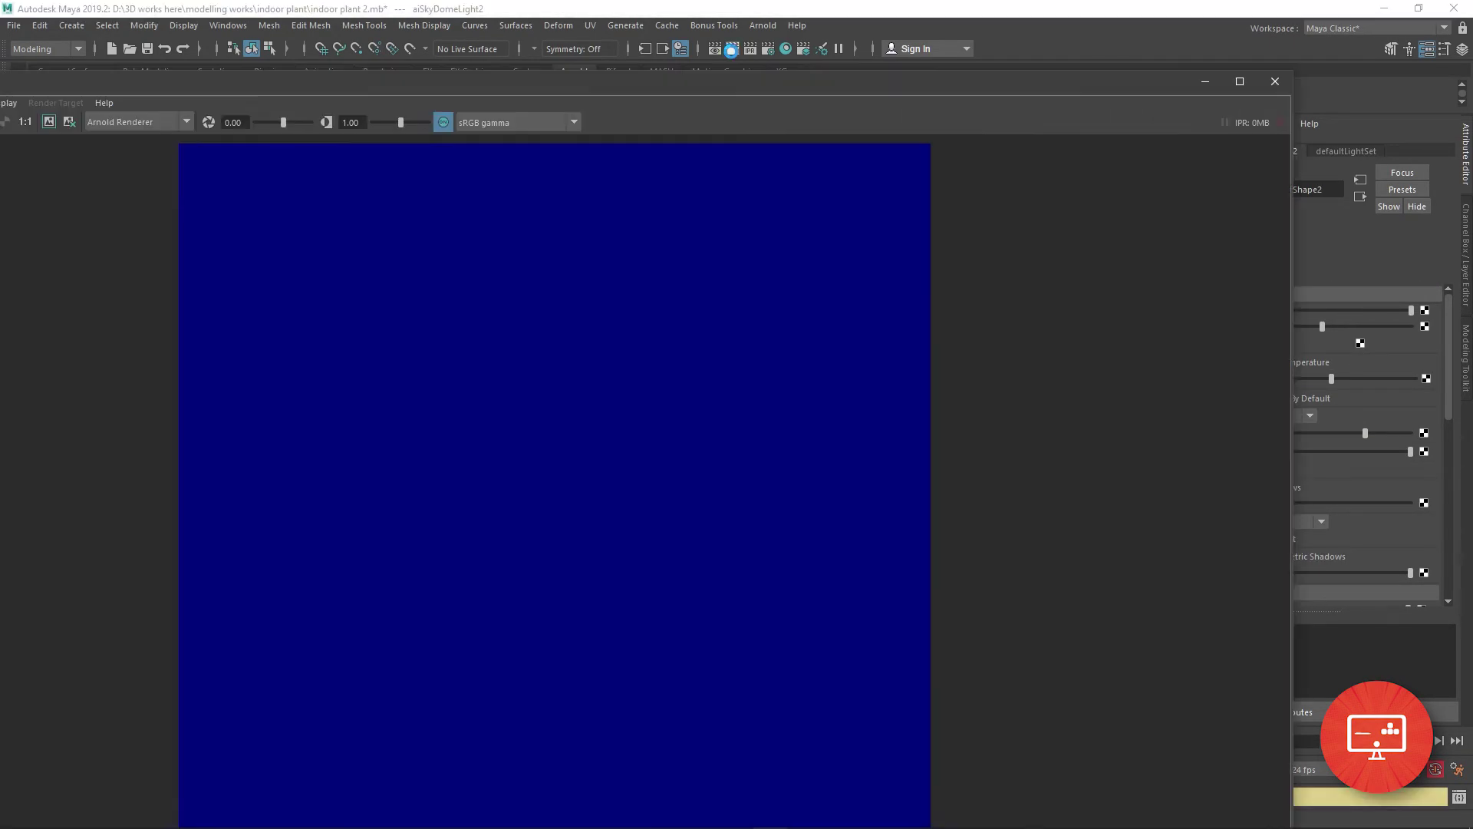